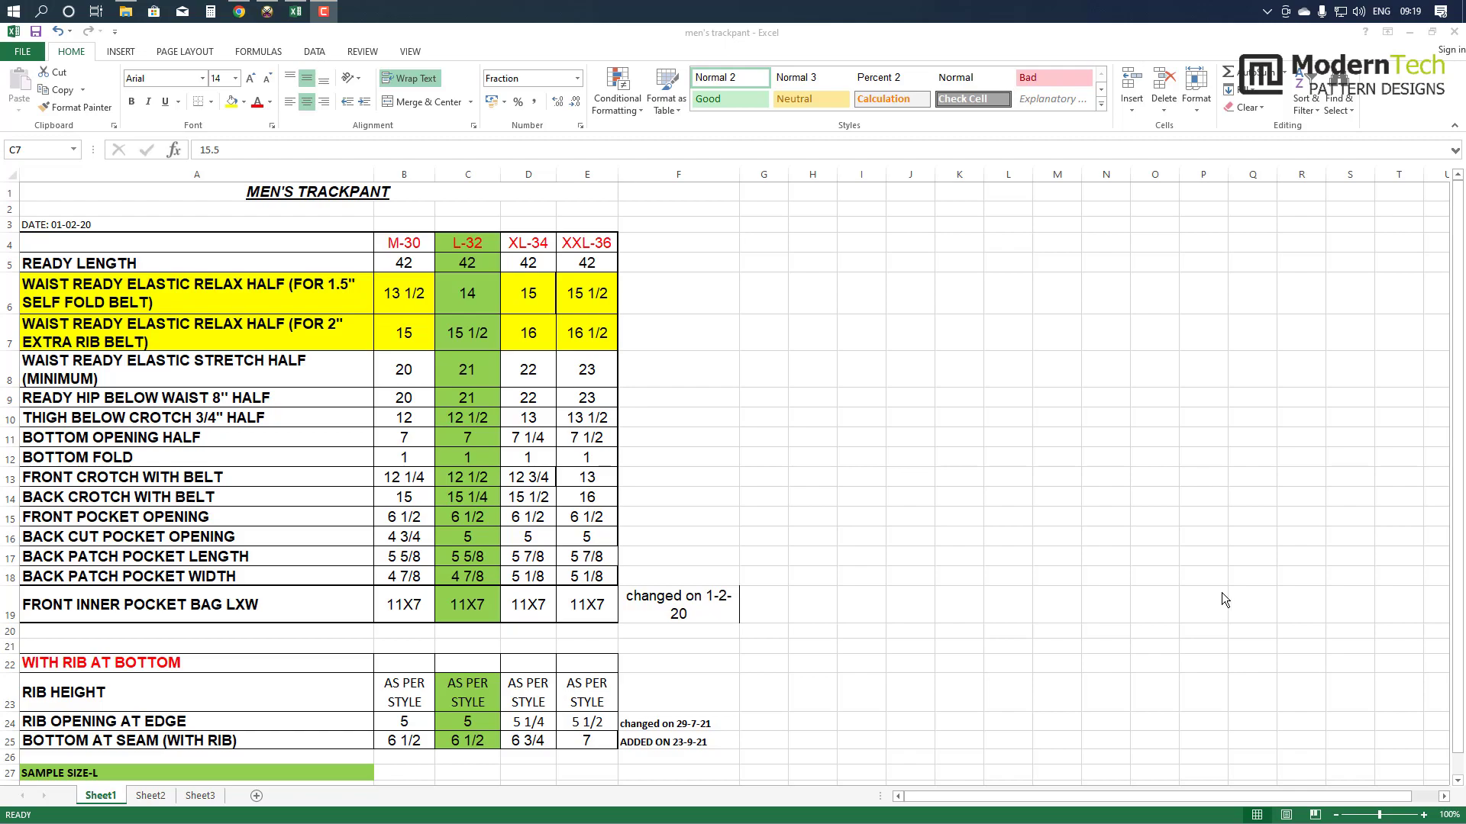
# - Fill the M-30 size column (column B) of the trackpant chart with yellow
pyautogui.click(268, 11)
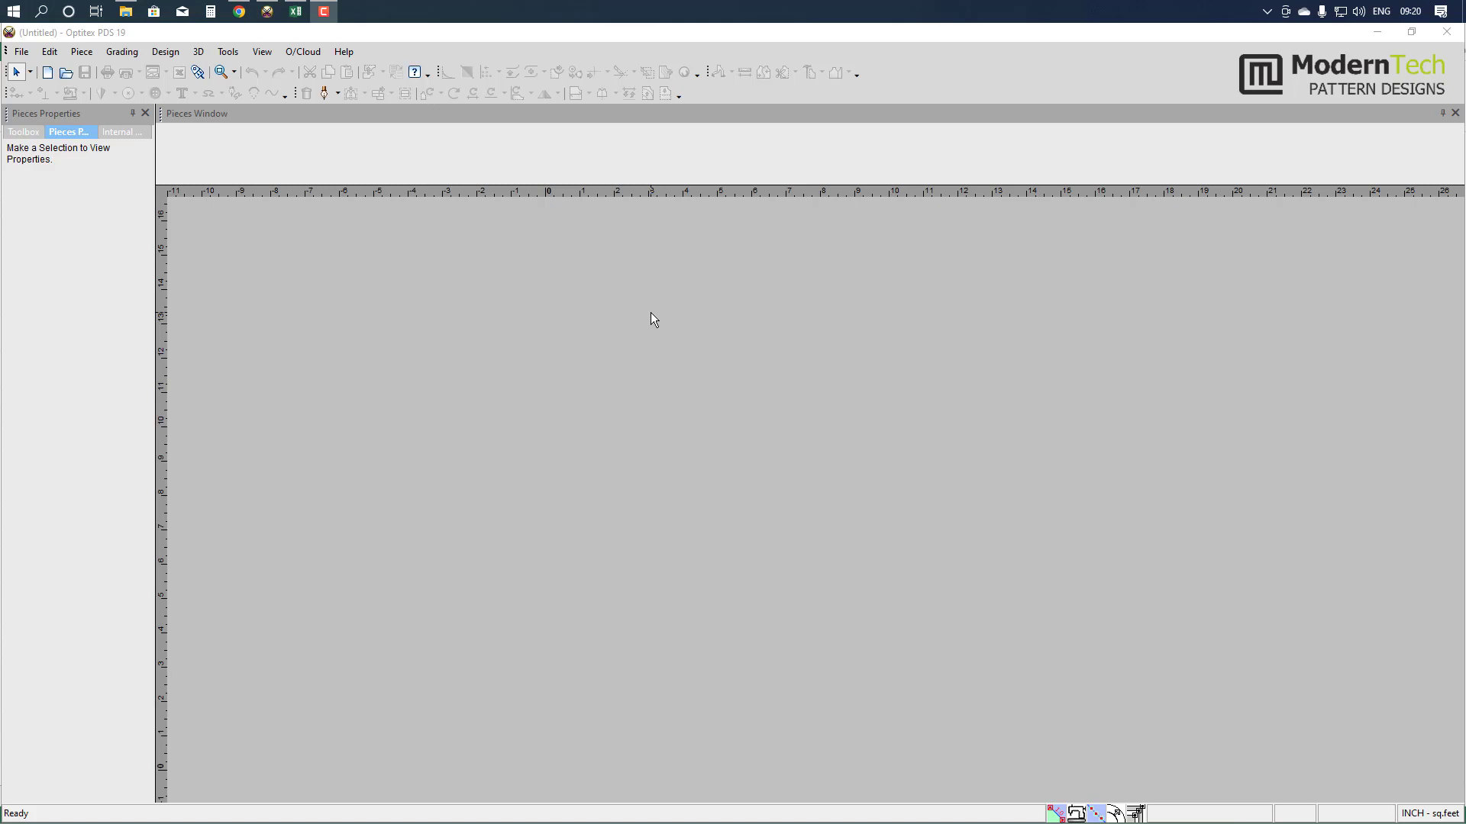
pyautogui.click(478, 336)
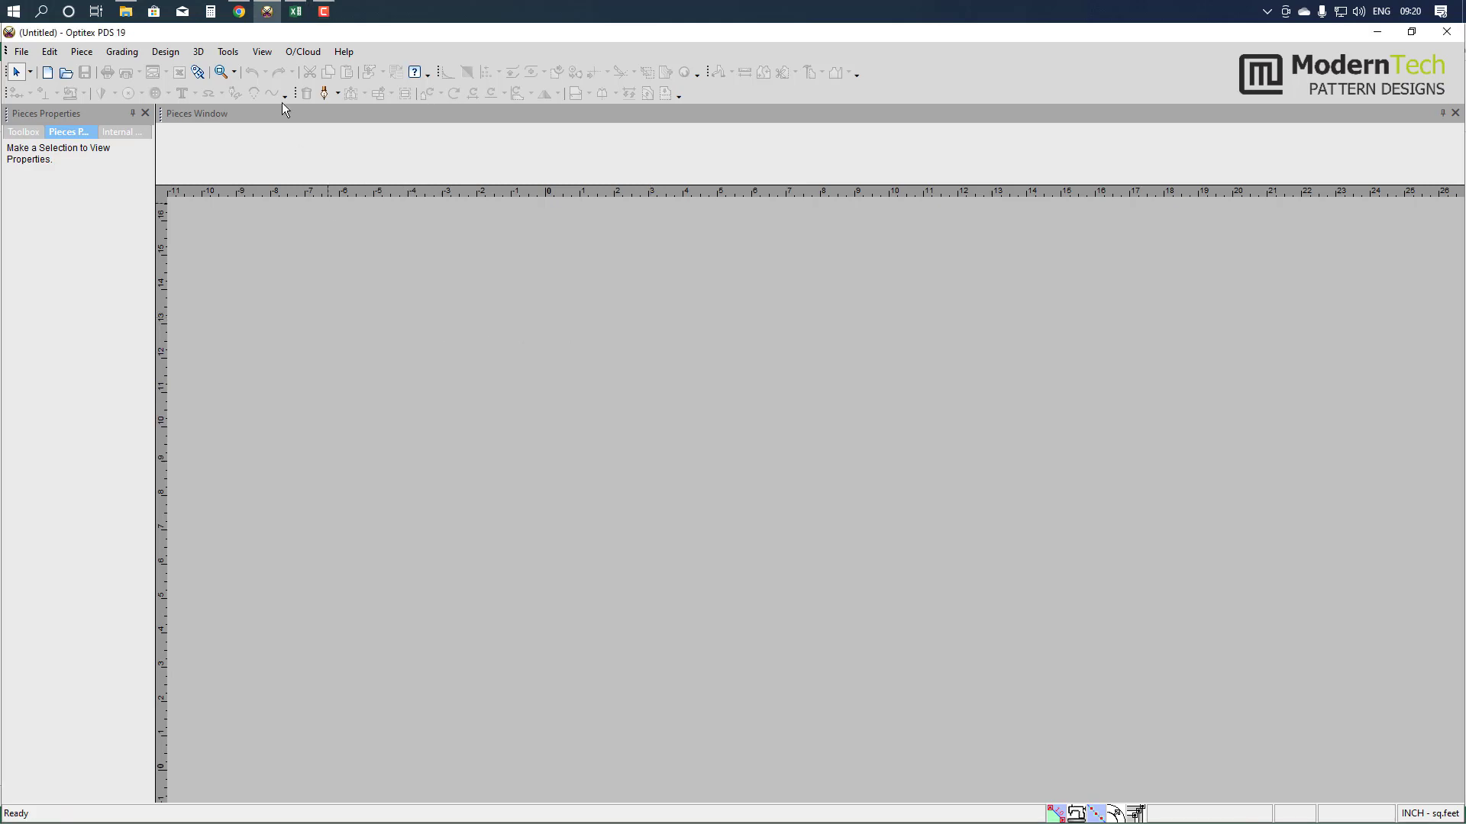
pyautogui.click(295, 11)
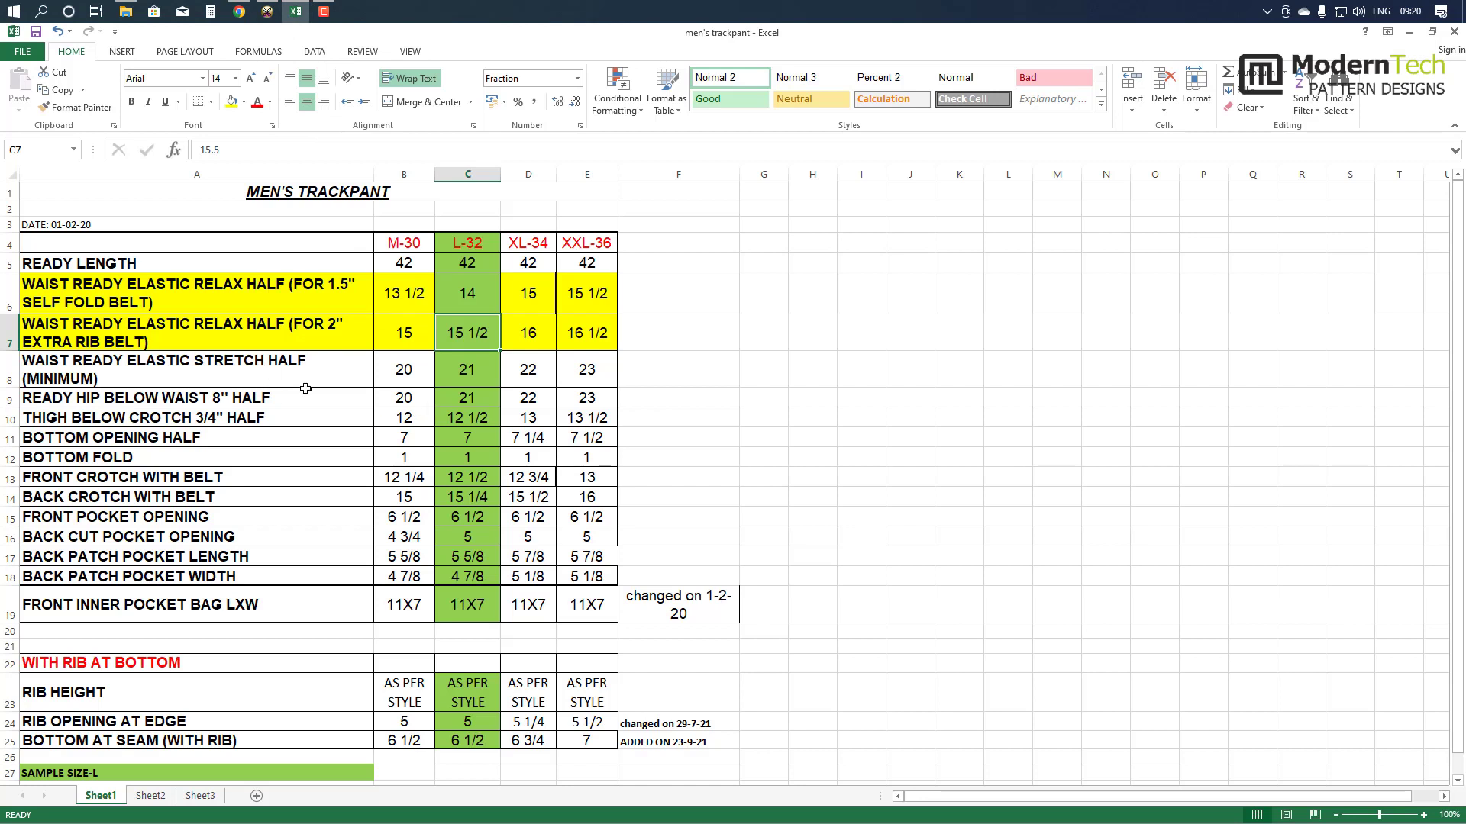
pyautogui.click(391, 400)
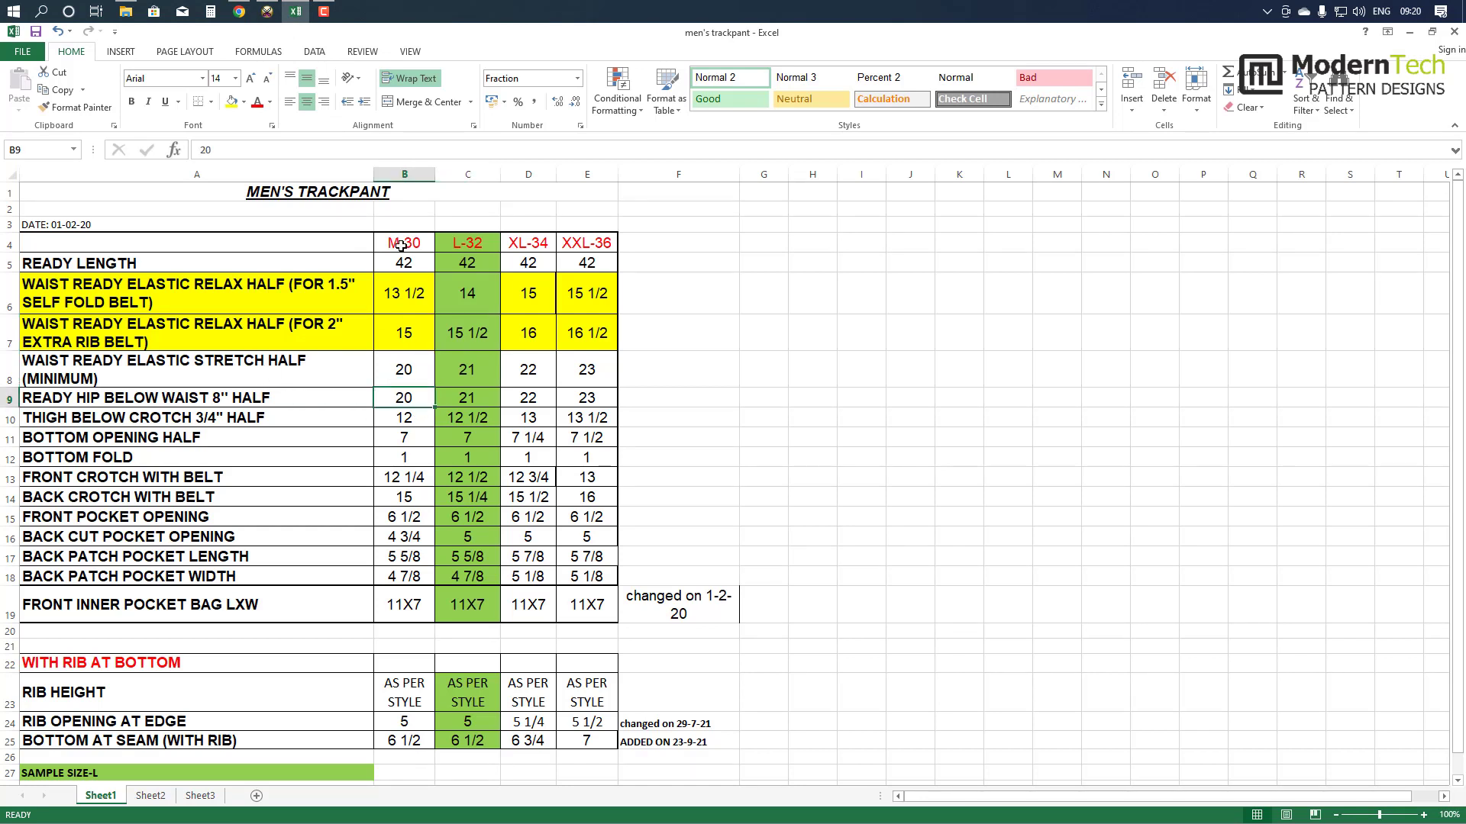
pyautogui.click(405, 174)
pyautogui.click(232, 101)
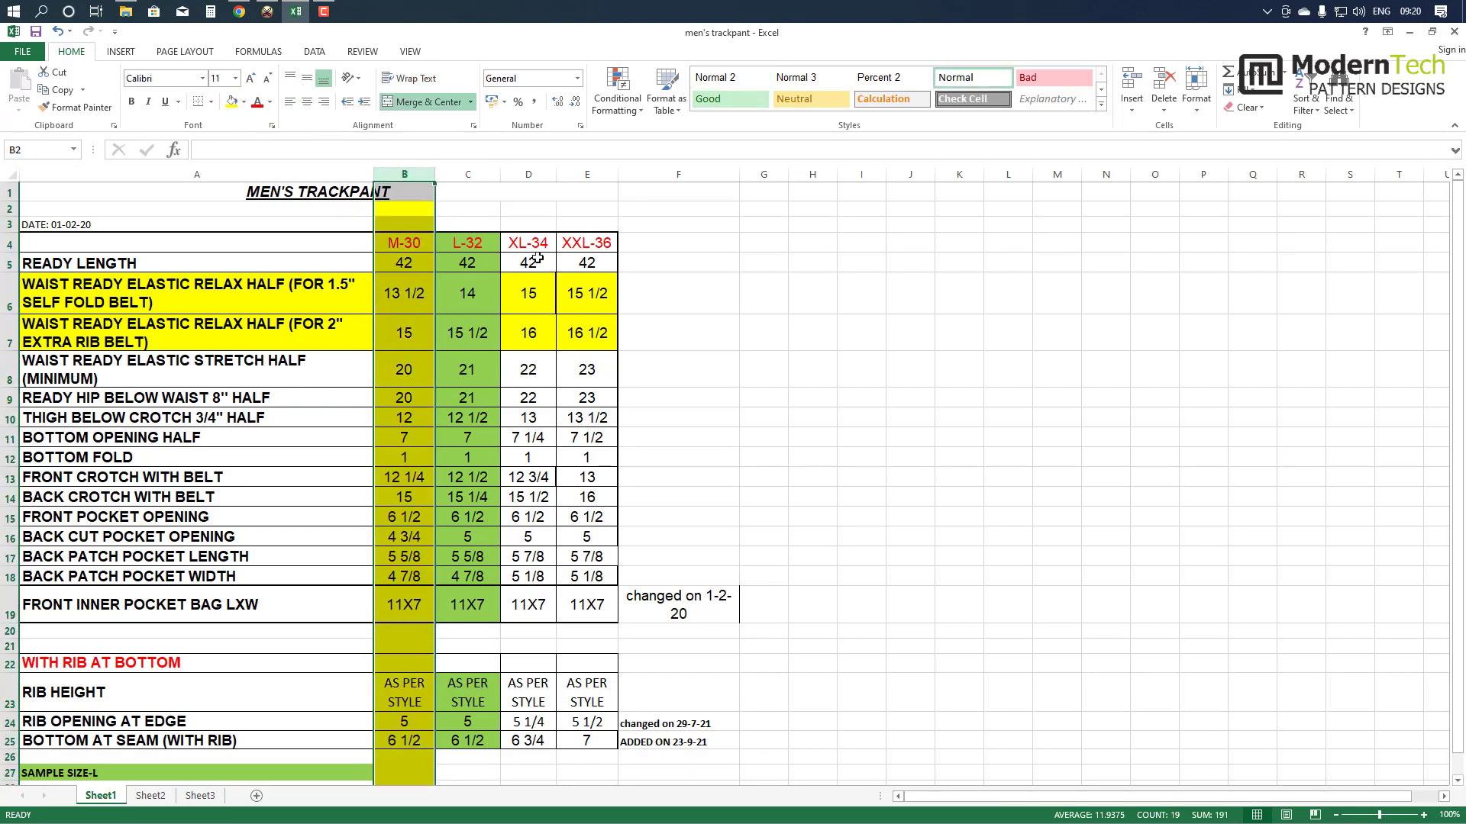
# - Review the M-30 ready length 42 and waist relax half values, then return to Optitex
pyautogui.click(772, 424)
pyautogui.click(350, 359)
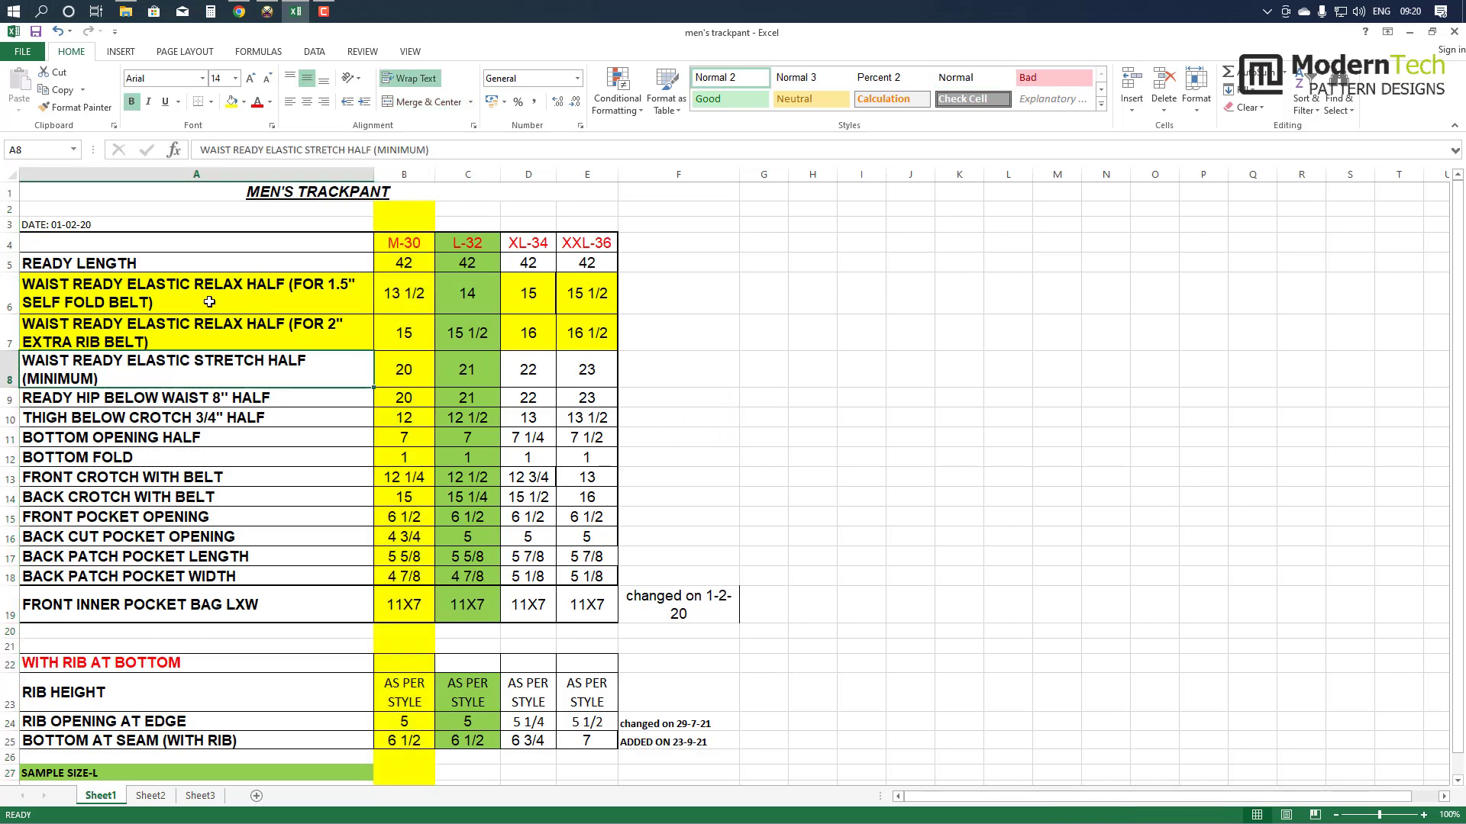
pyautogui.click(273, 263)
pyautogui.click(395, 265)
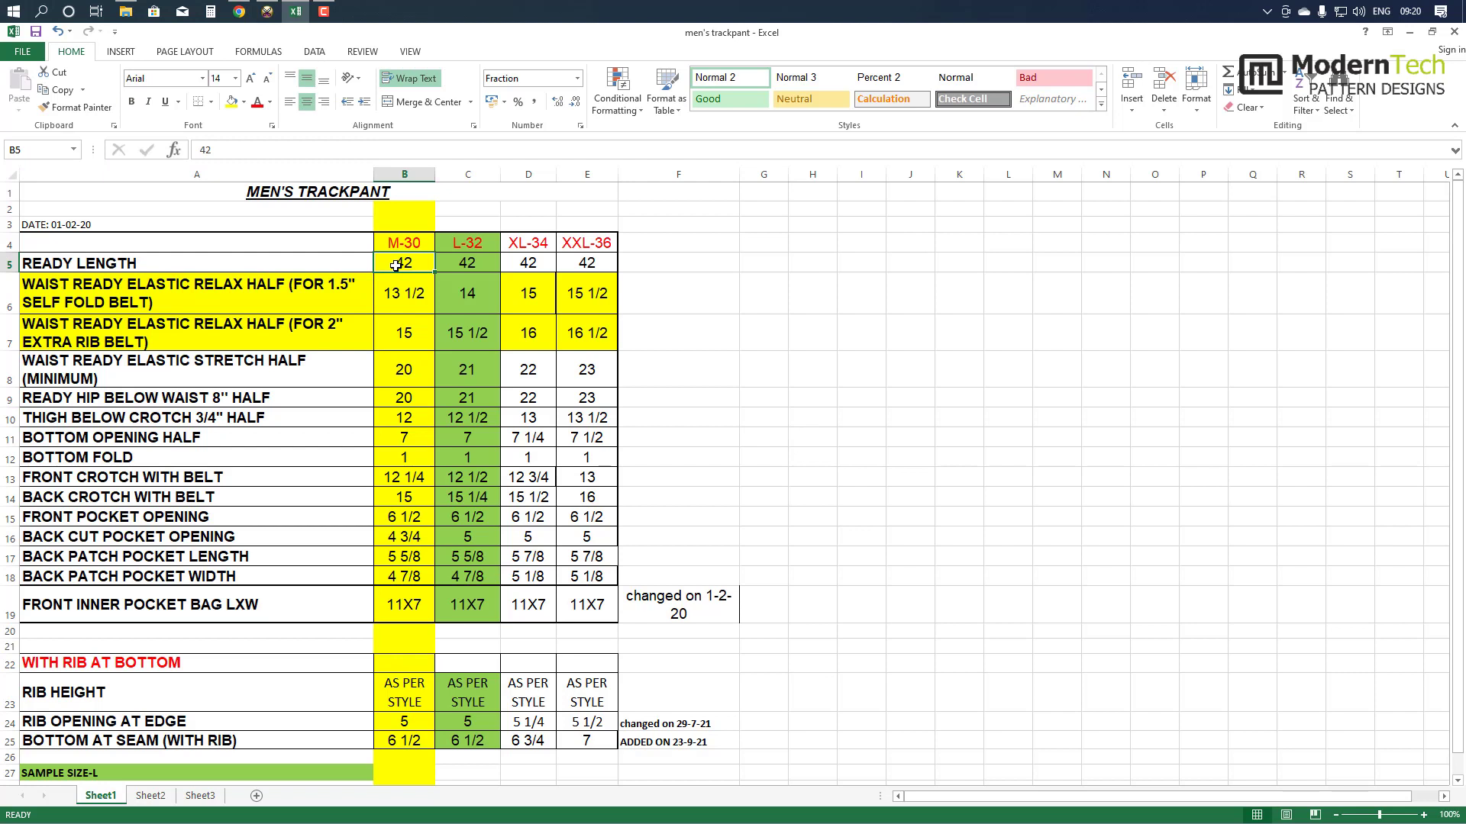
pyautogui.click(402, 298)
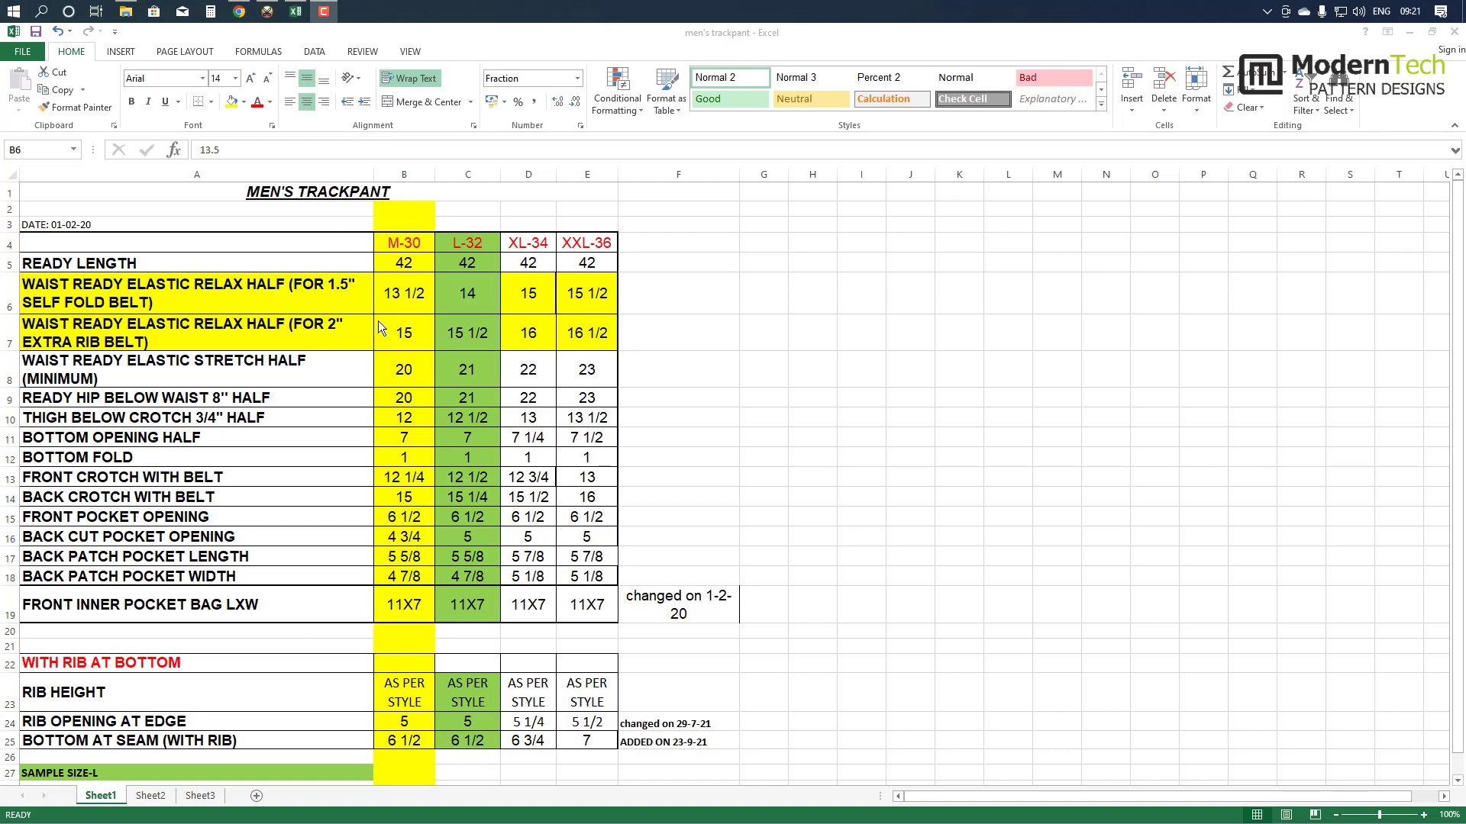
pyautogui.click(267, 11)
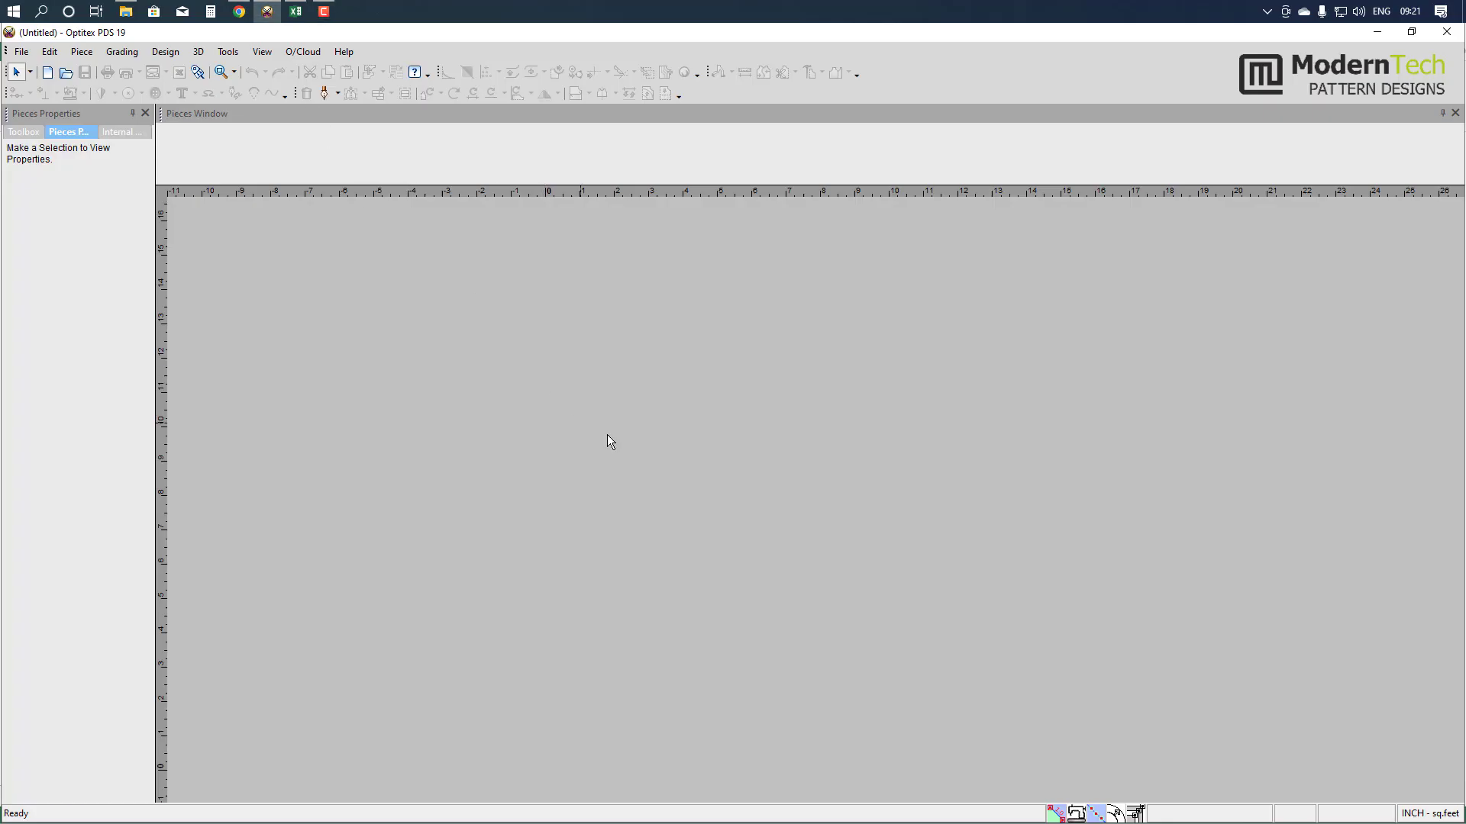
# - Start a new rectangle piece and enter a length of 42 from the ready length
pyautogui.rightClick(494, 349)
pyautogui.click(534, 380)
pyautogui.moveTo(213, 191)
pyautogui.mouseDown()
pyautogui.moveTo(531, 202)
pyautogui.moveTo(484, 200)
pyautogui.mouseUp()
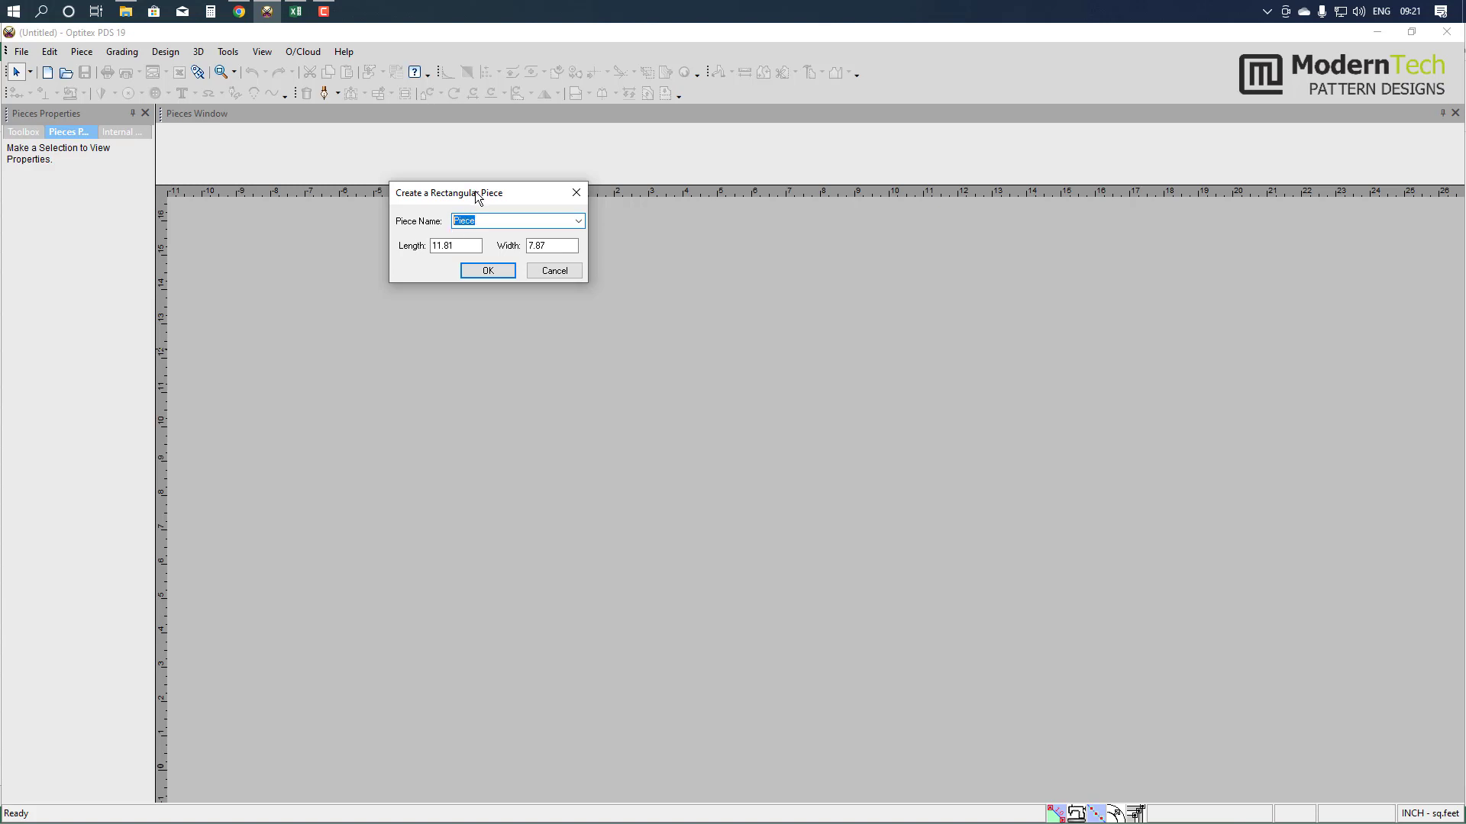
pyautogui.moveTo(473, 195); pyautogui.dragTo(574, 201)
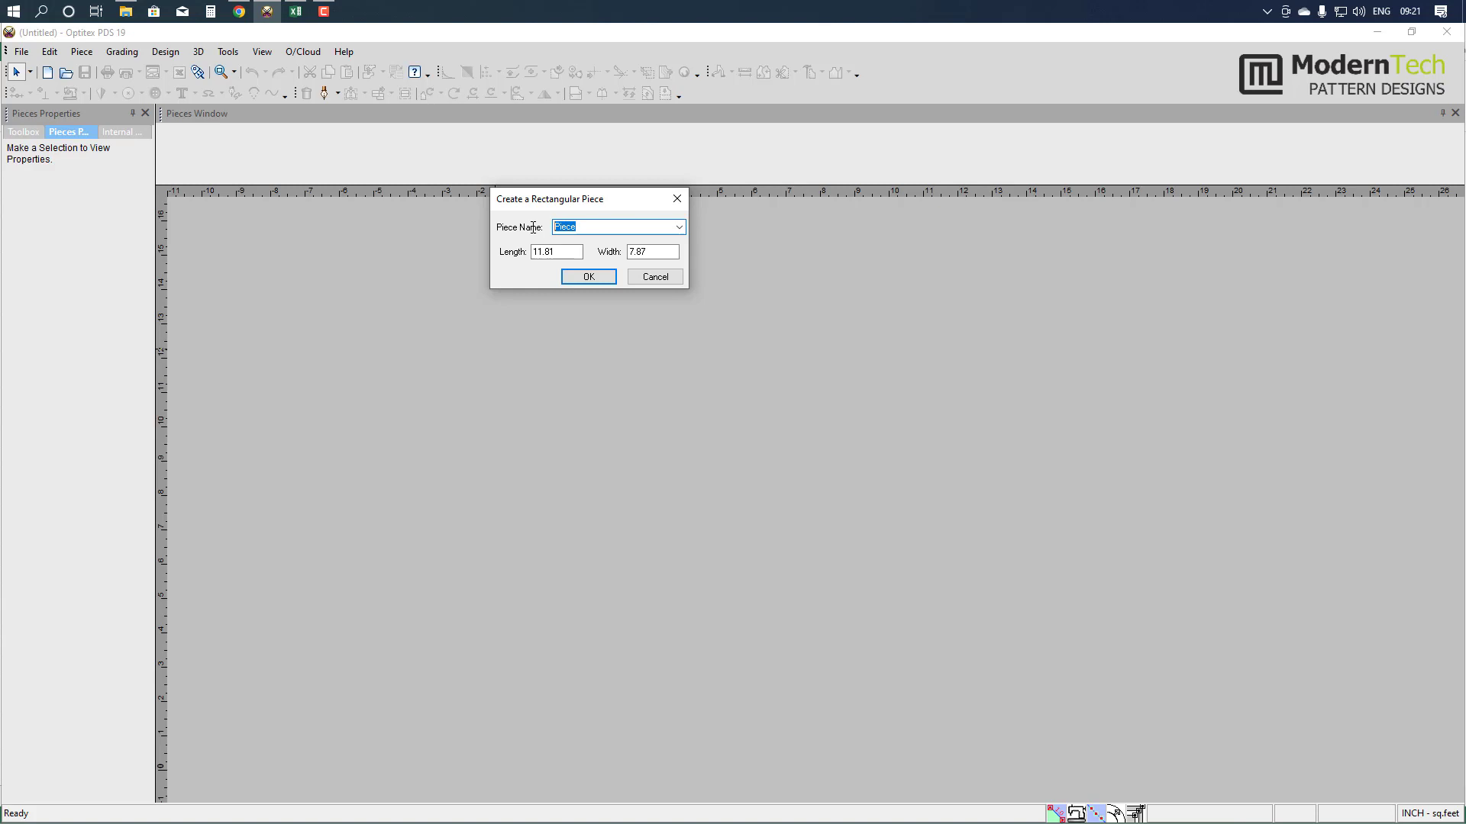
pyautogui.moveTo(563, 202); pyautogui.dragTo(586, 220)
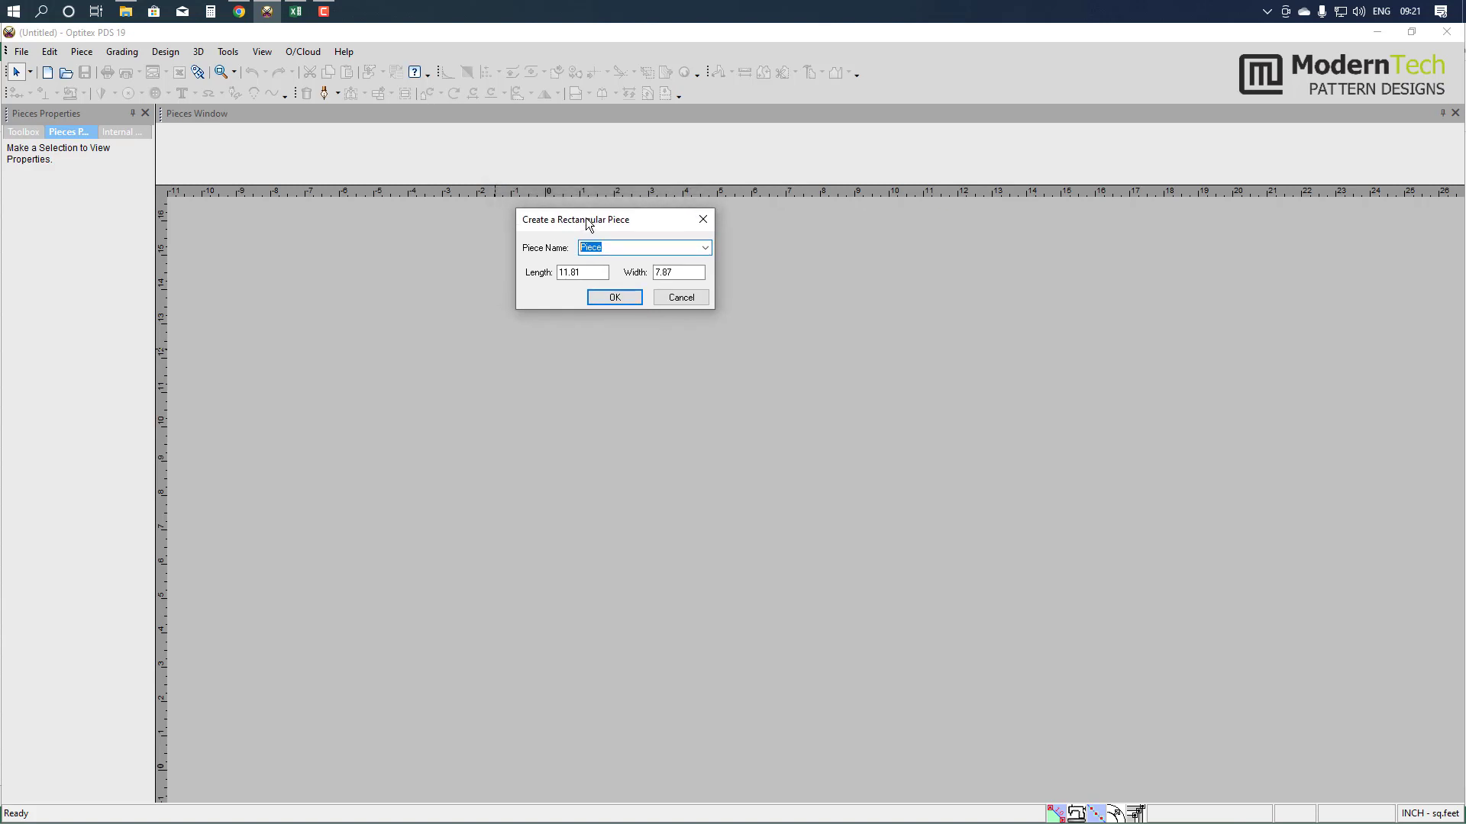
pyautogui.moveTo(588, 223); pyautogui.dragTo(589, 222)
pyautogui.press('Tab')
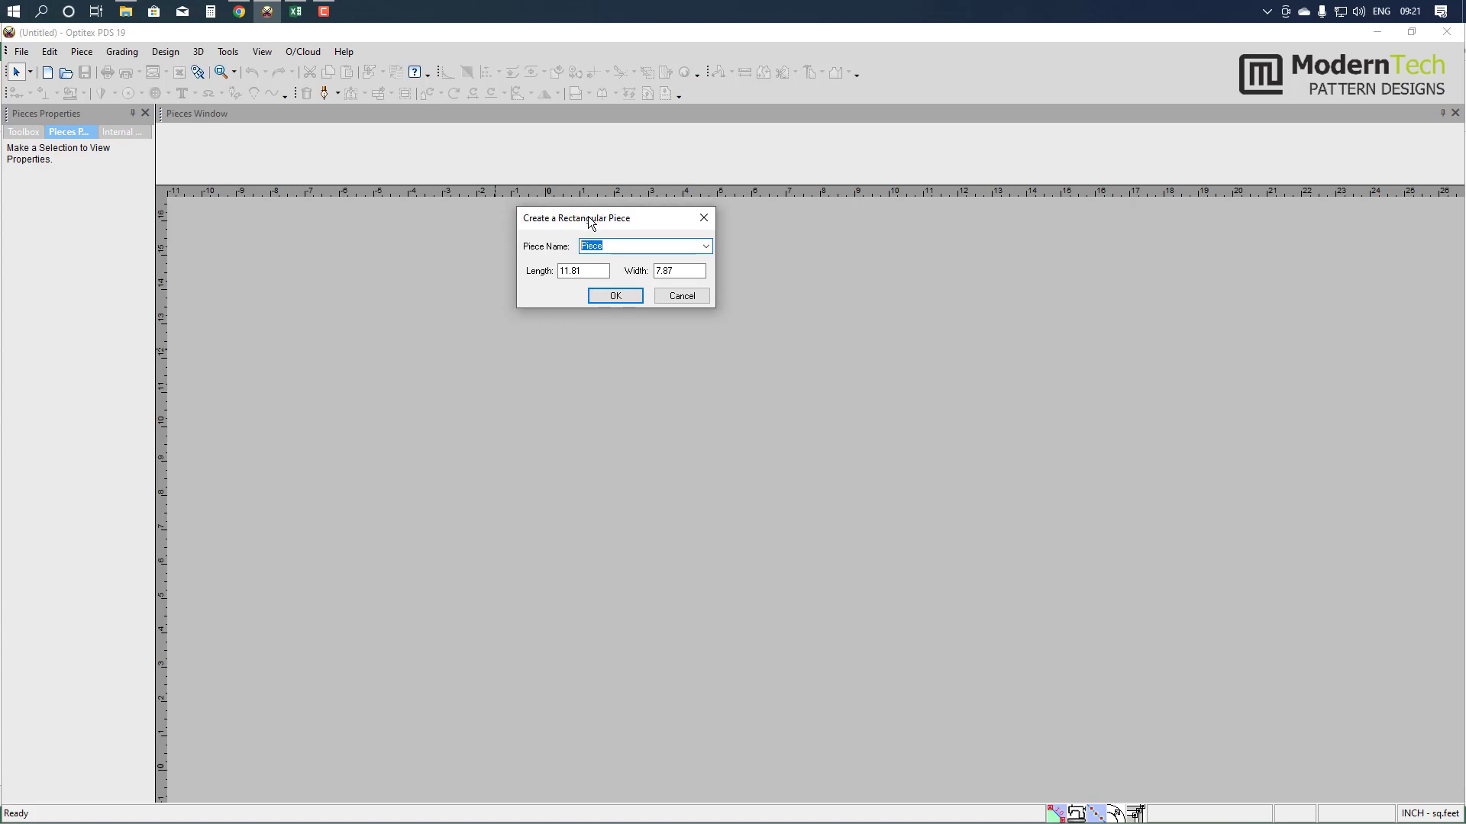
pyautogui.write('4')
pyautogui.write('2')
# - Enter a width of 12 after checking the chart, completing the 42 × 12 rectangle
pyautogui.press('Tab')
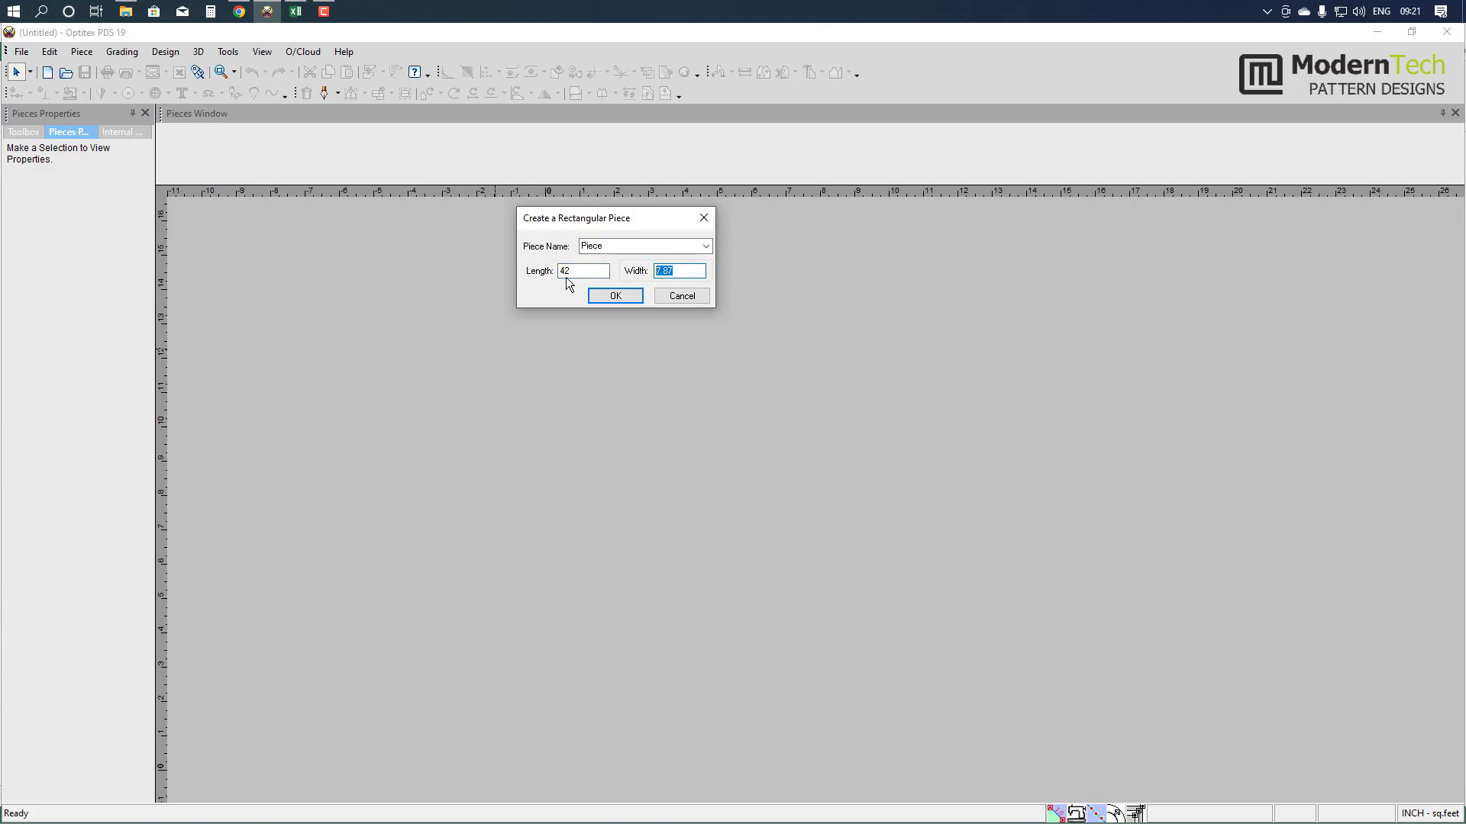
pyautogui.hotkey('alt', 'Tab')
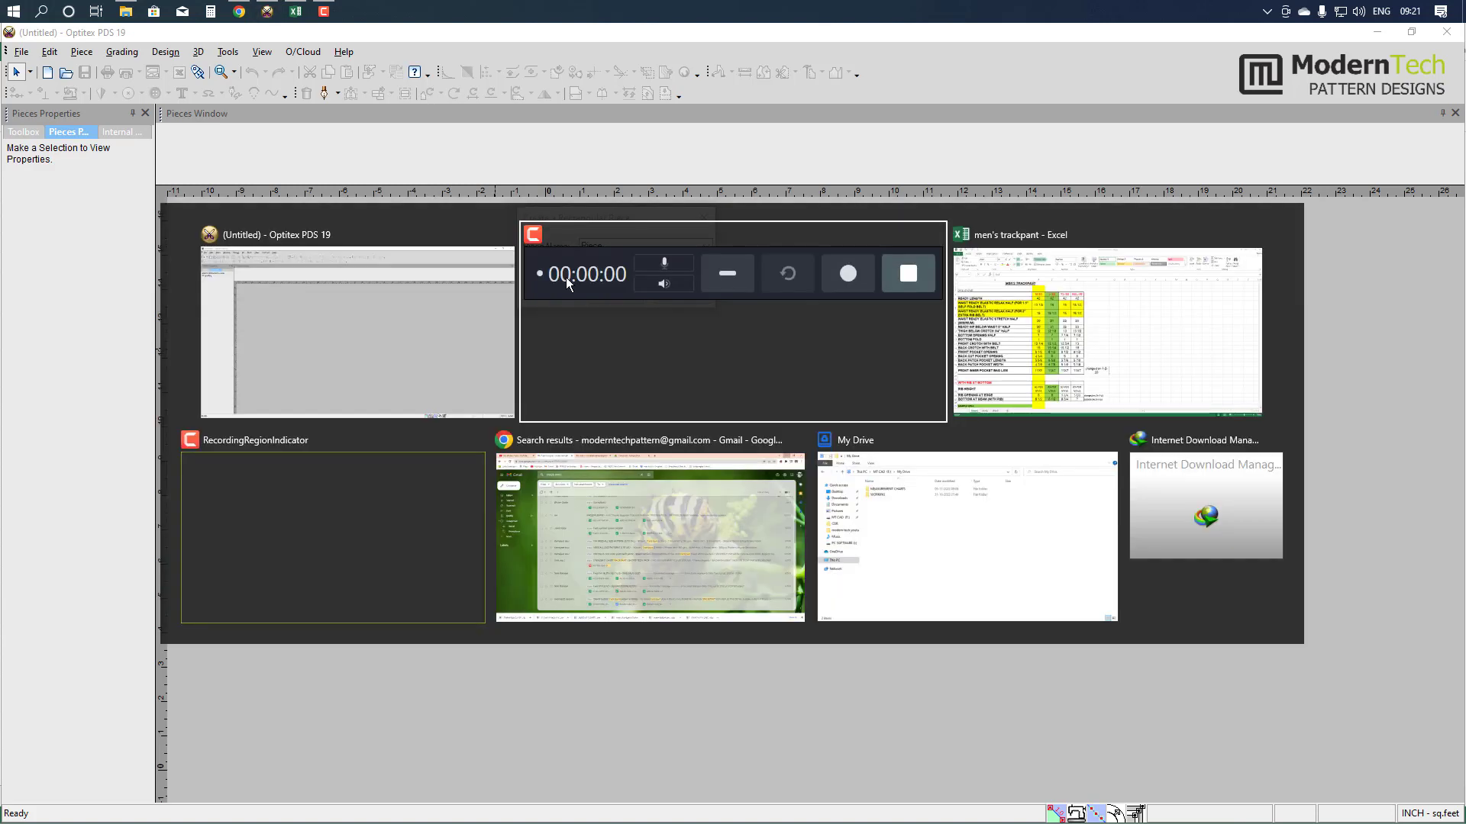
pyautogui.hotkey('alt', 'Tab')
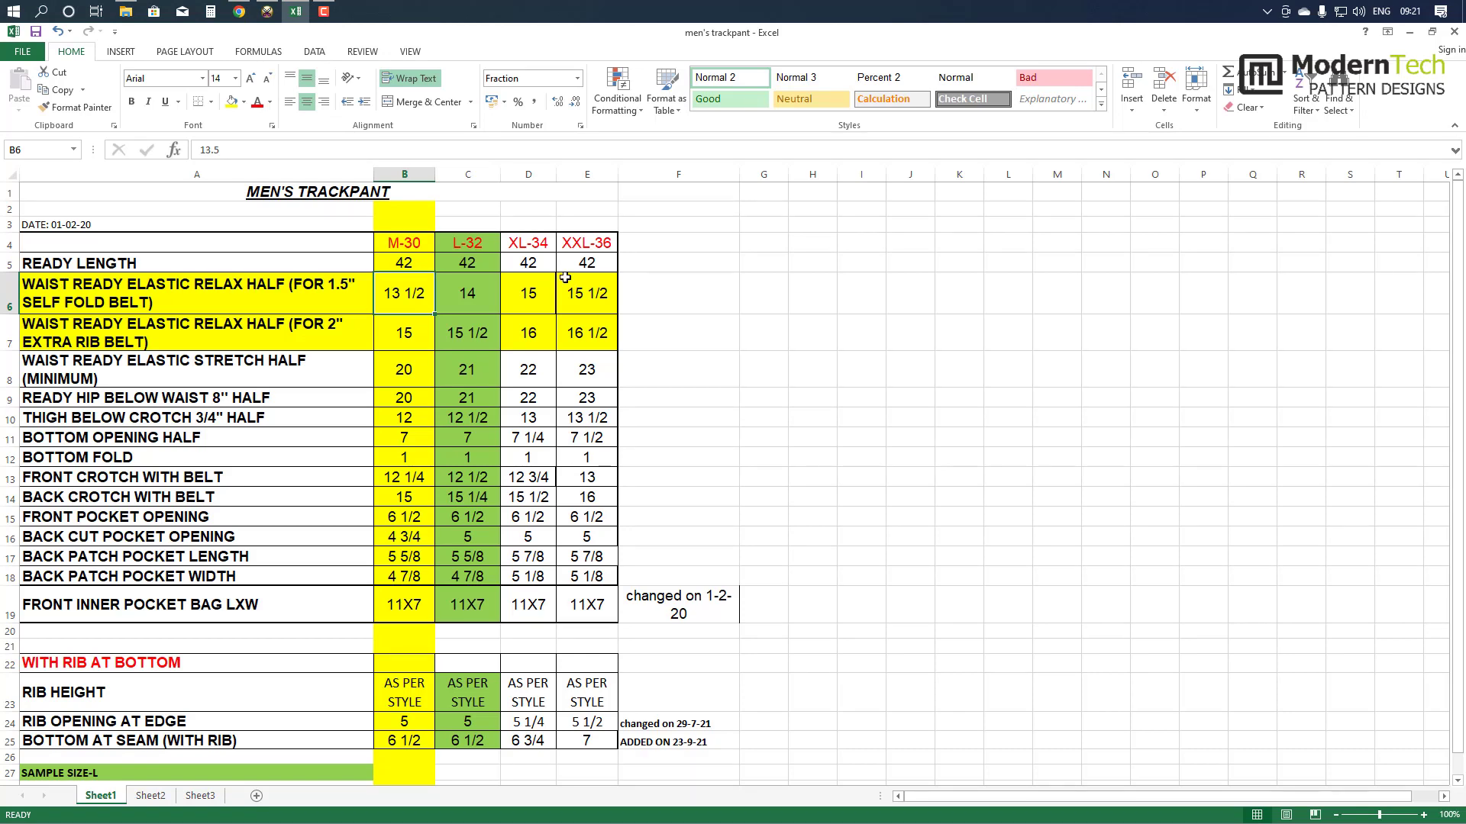
pyautogui.hotkey('alt', 'Tab')
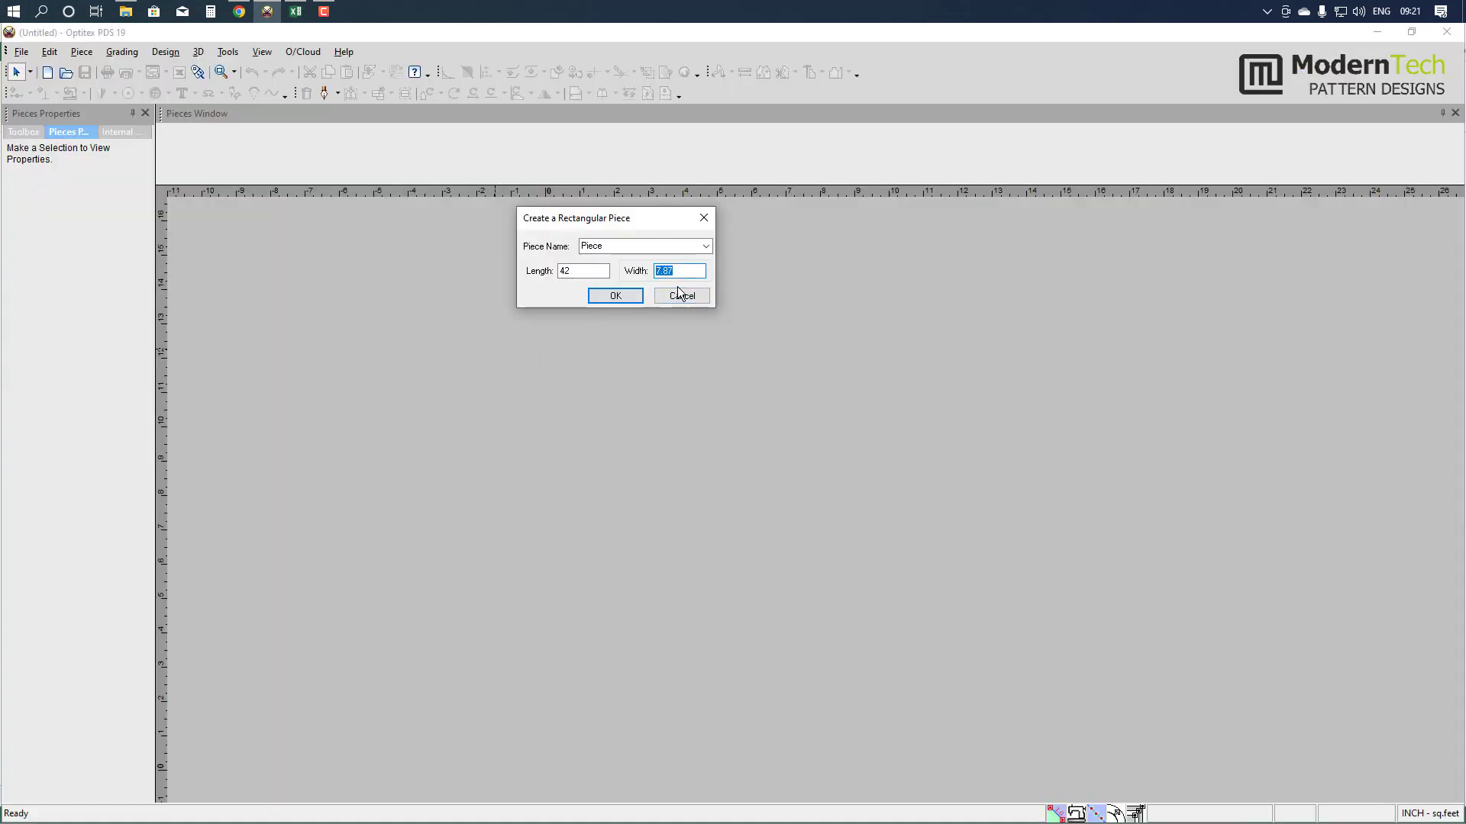
pyautogui.write('12')
pyautogui.click(611, 296)
pyautogui.scroll(2, 814, 506)
pyautogui.scroll(1, 807, 494)
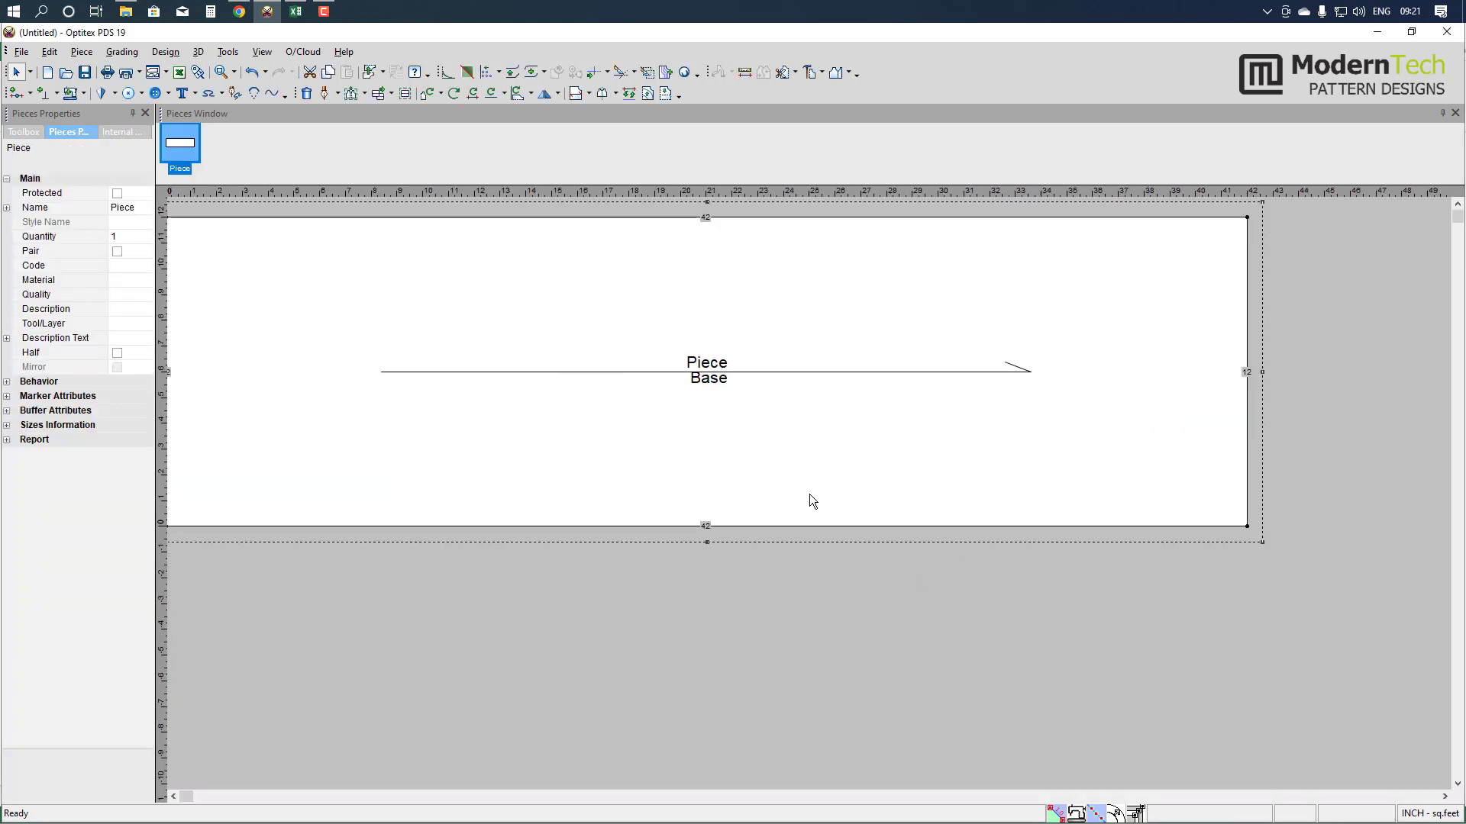
pyautogui.scroll(-1, 772, 491)
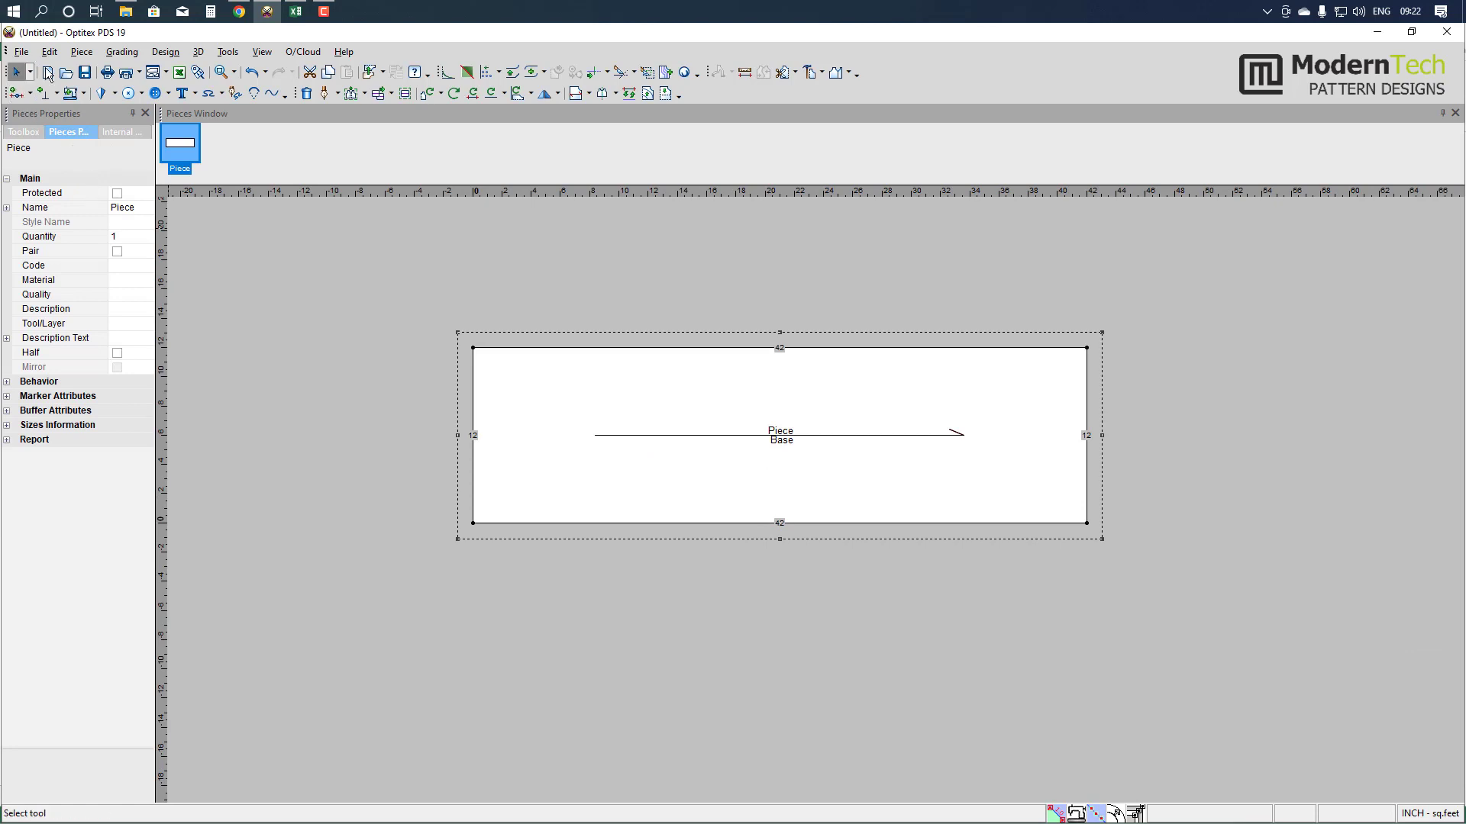
pyautogui.click(15, 93)
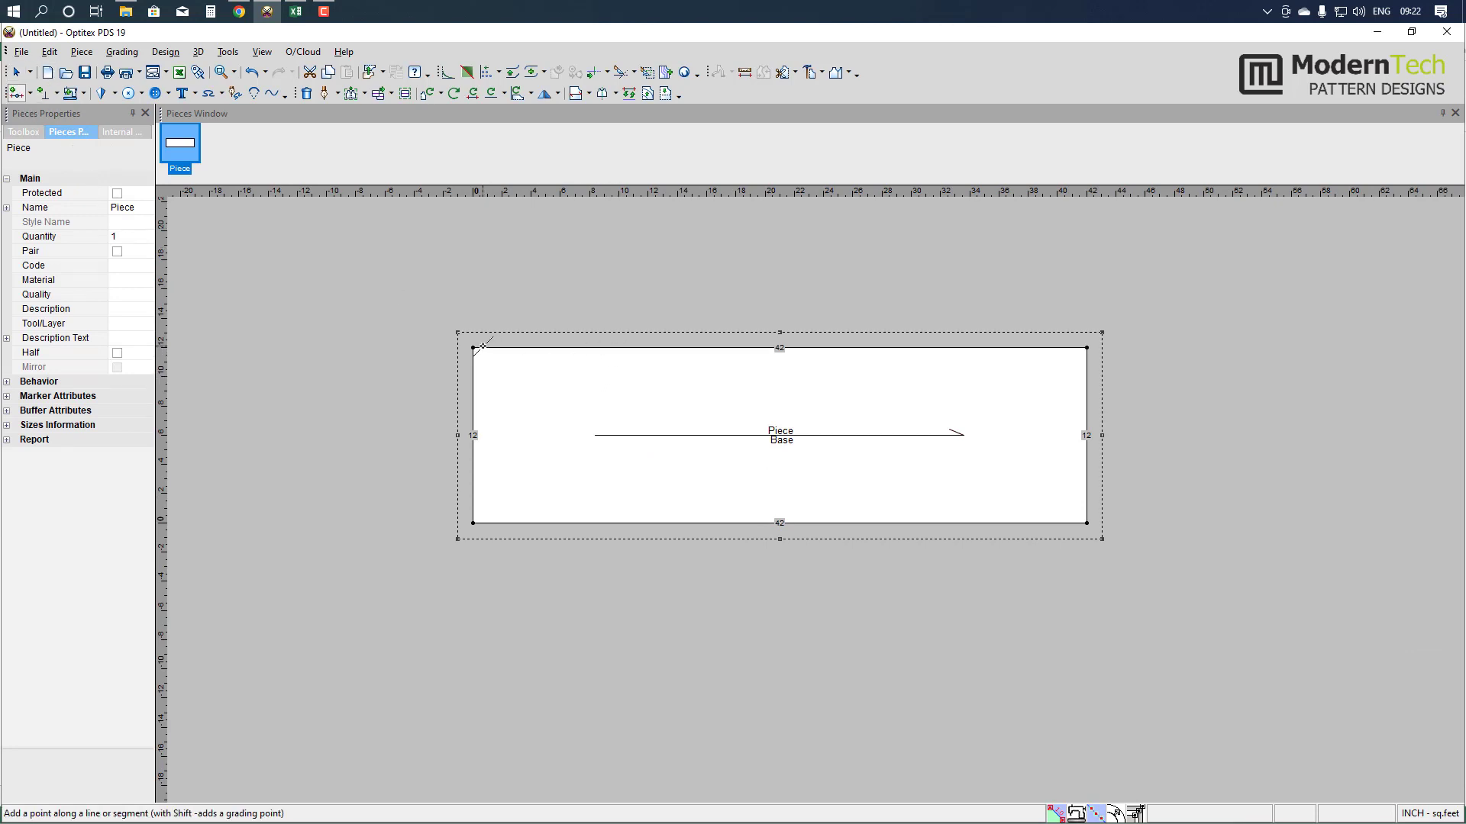
pyautogui.click(644, 347)
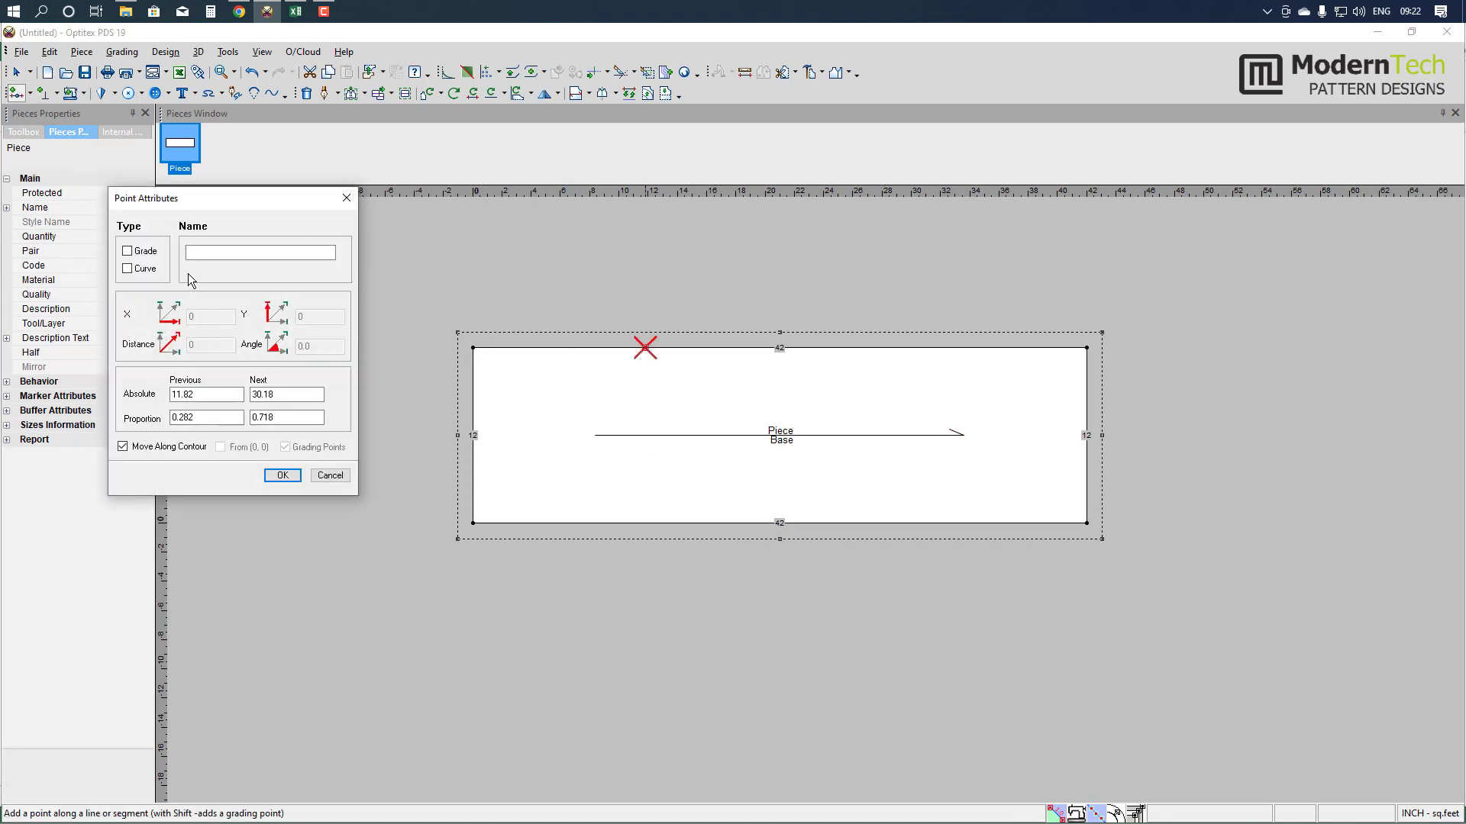
pyautogui.click(127, 251)
pyautogui.moveTo(203, 400); pyautogui.dragTo(159, 402)
pyautogui.write('10')
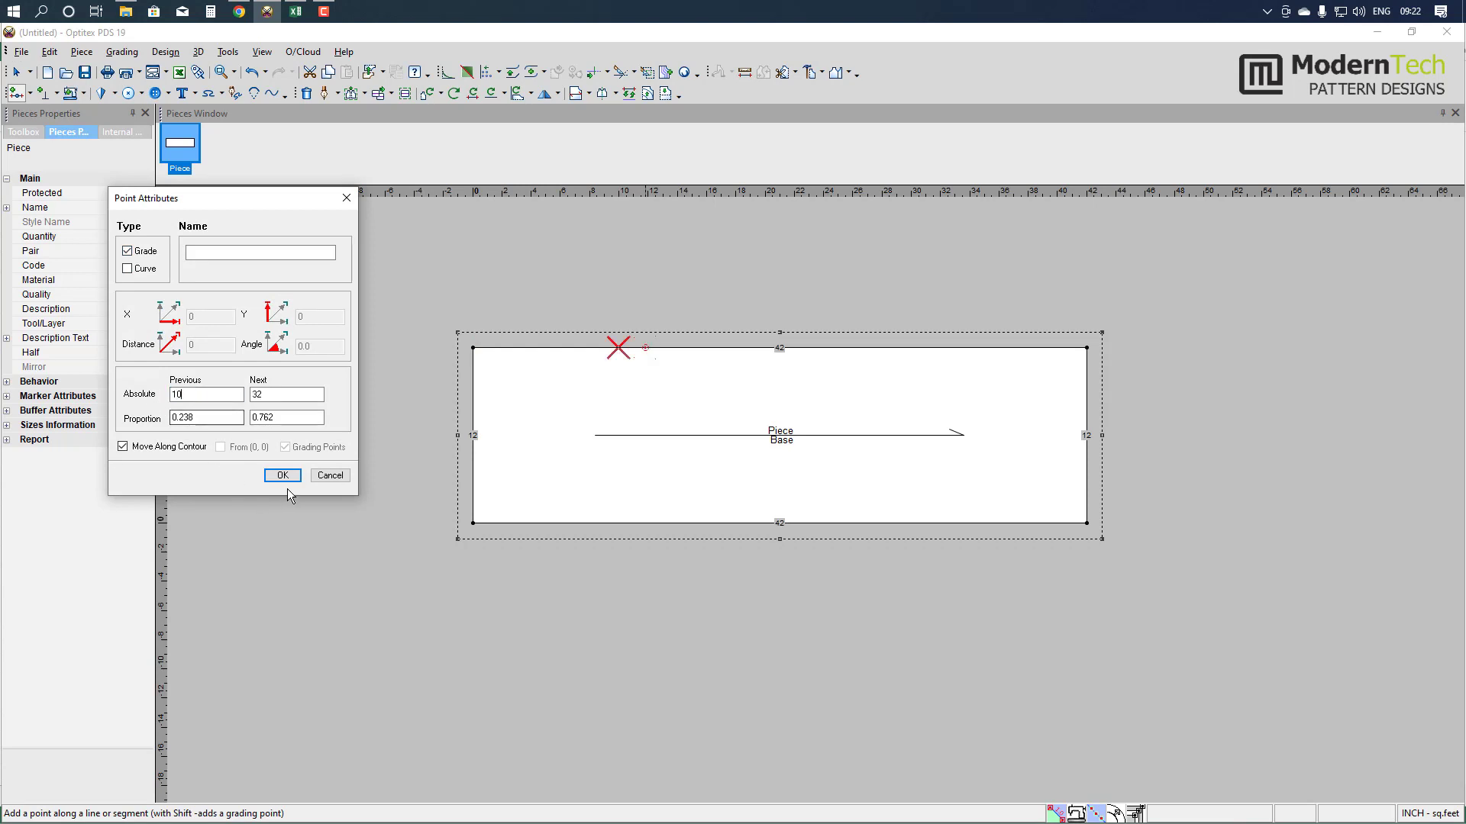
pyautogui.click(283, 475)
pyautogui.rightClick(748, 314)
pyautogui.click(767, 323)
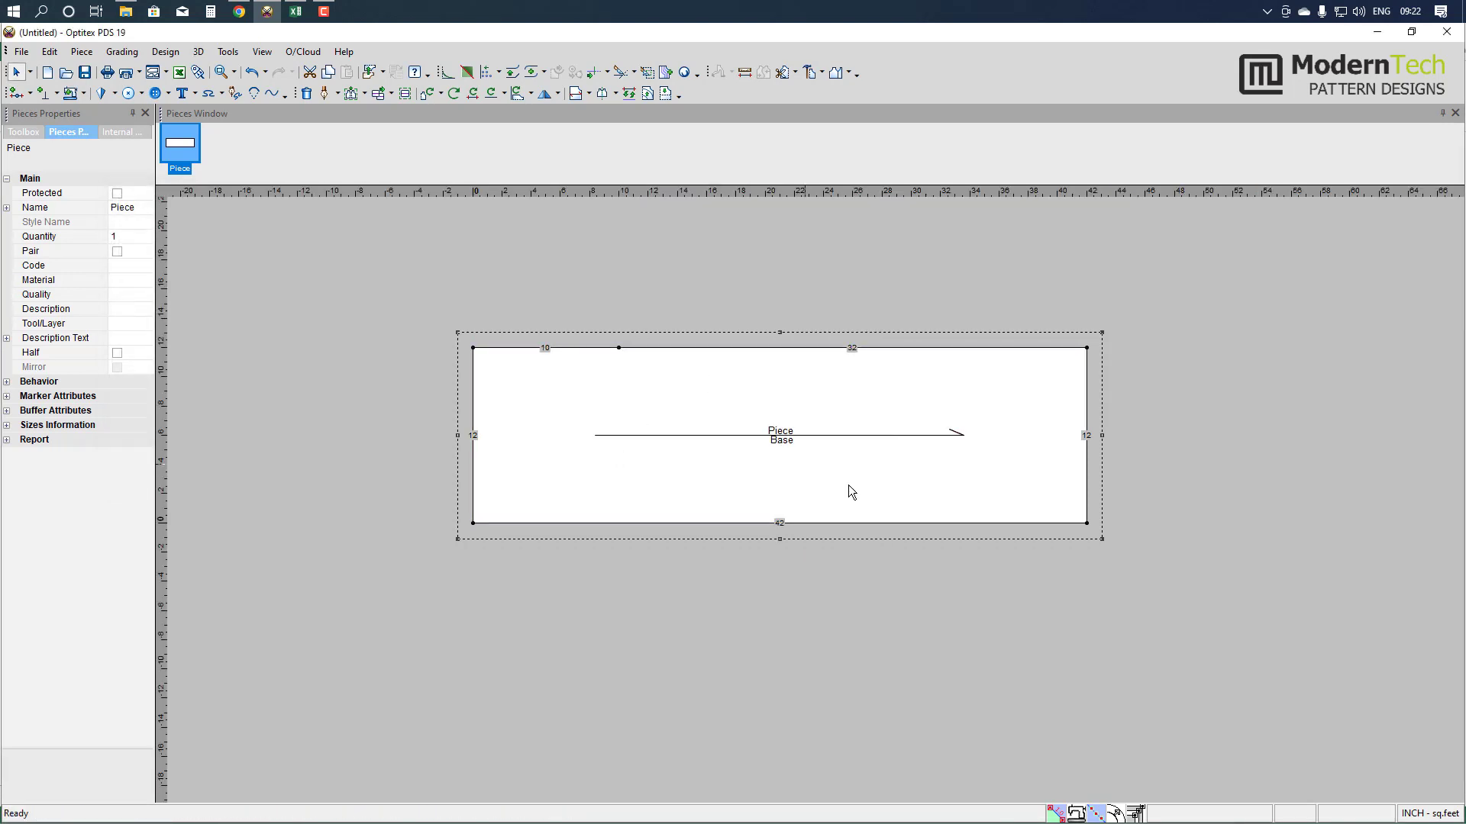
pyautogui.scroll(2, 808, 495)
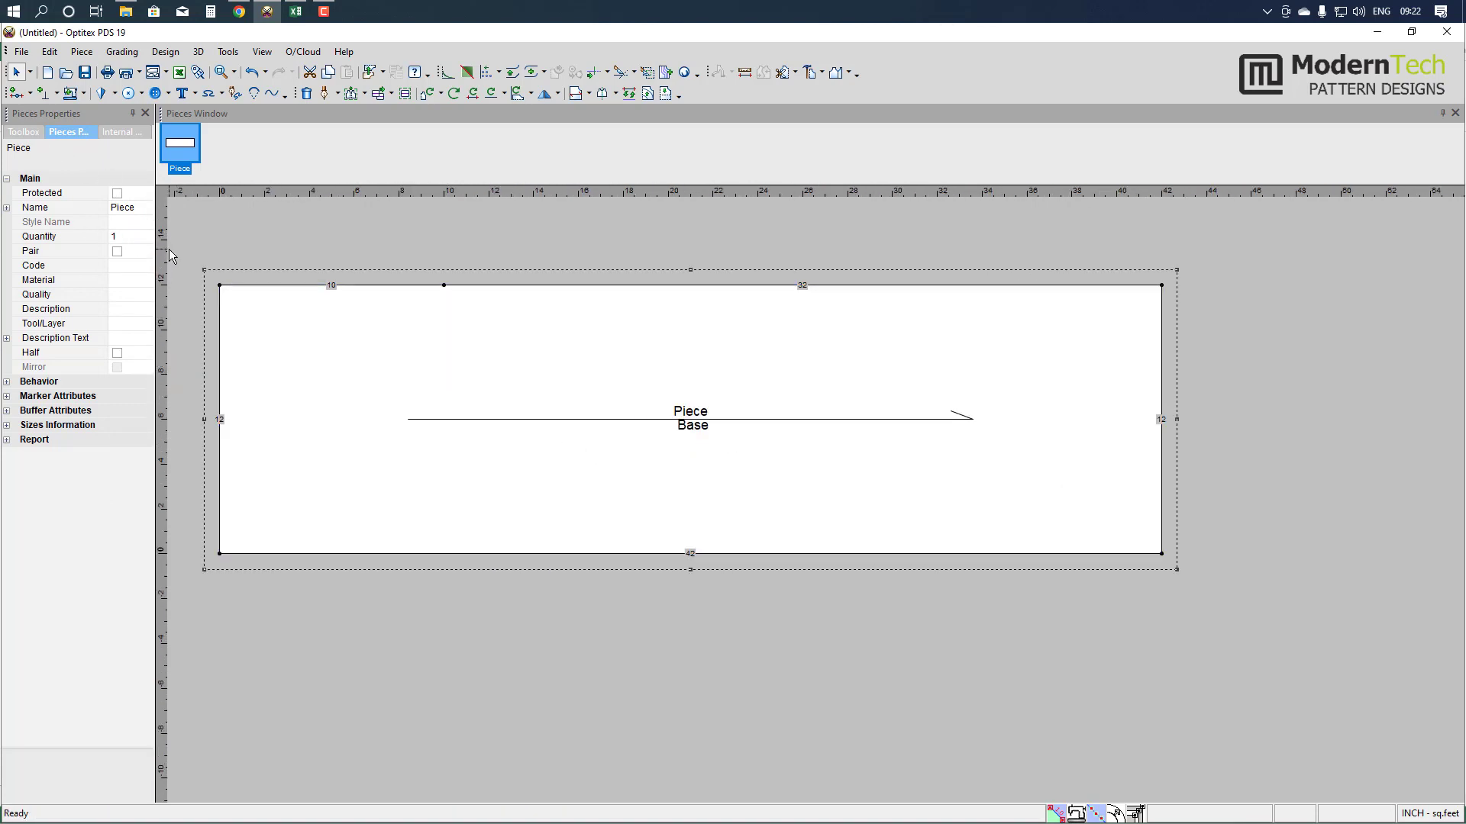
pyautogui.moveTo(159, 251); pyautogui.dragTo(447, 303)
pyautogui.click(16, 93)
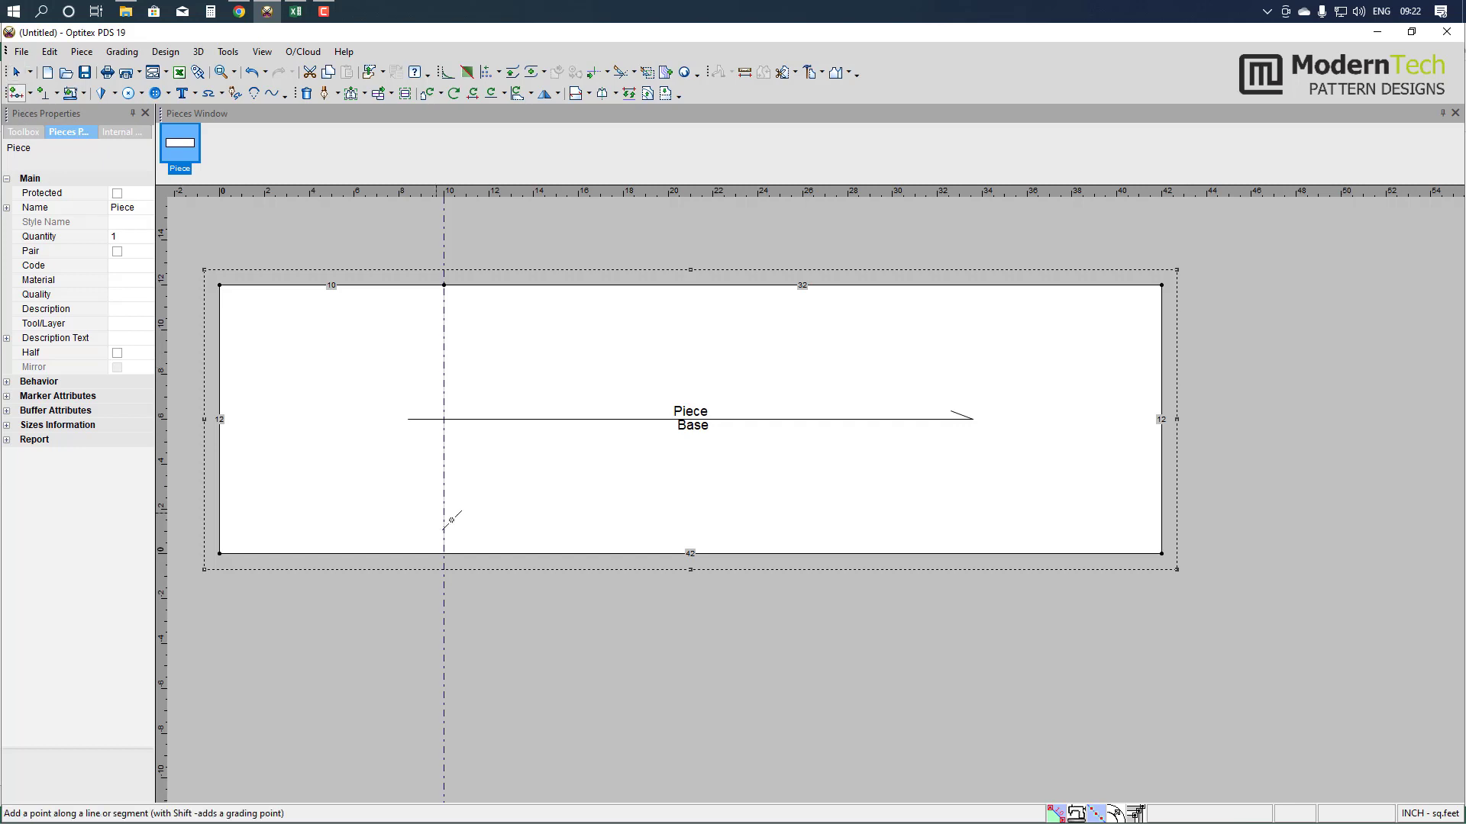
pyautogui.click(444, 553)
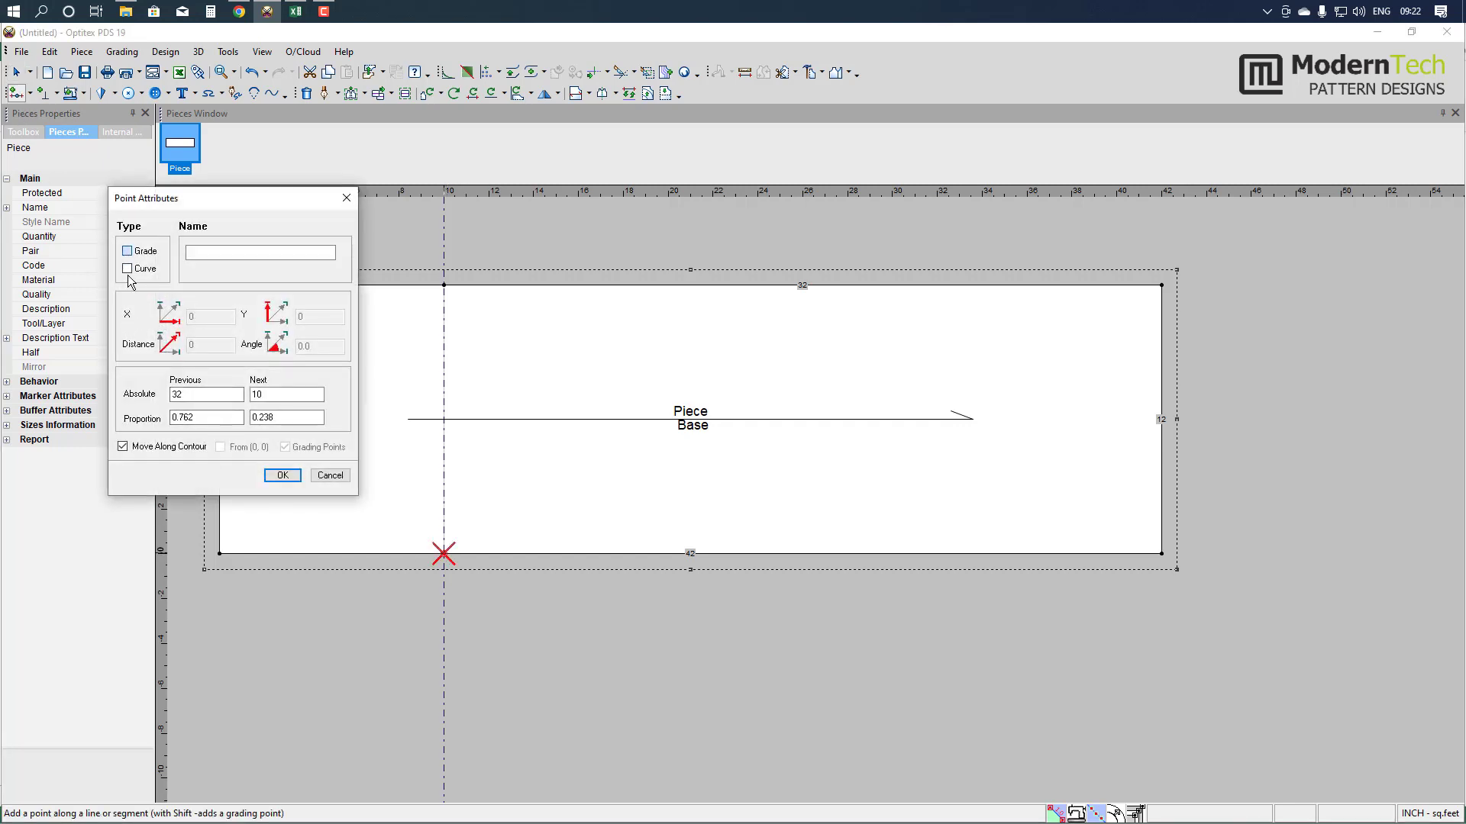
pyautogui.click(283, 481)
pyautogui.rightClick(627, 233)
pyautogui.click(647, 244)
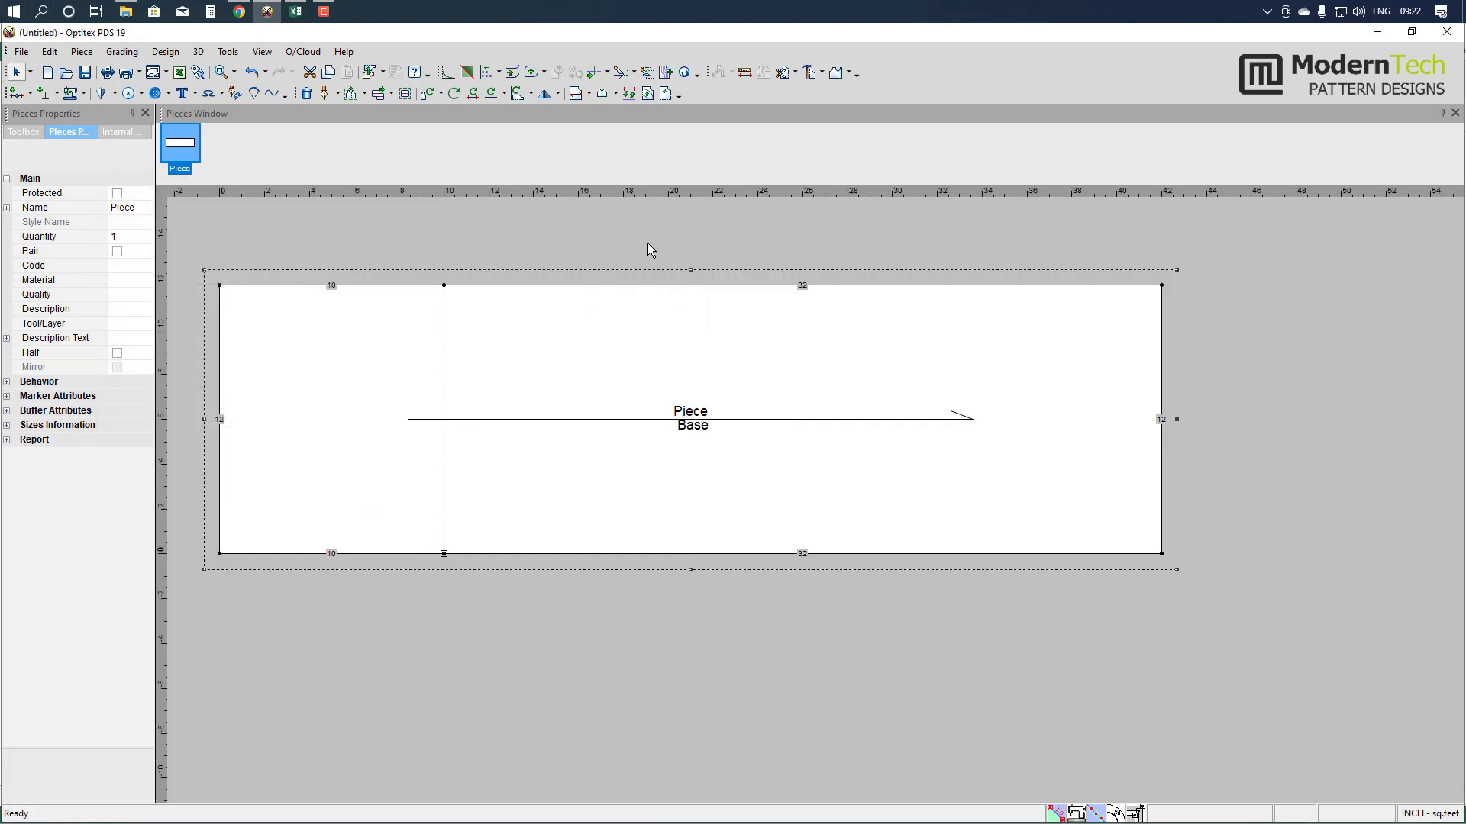
pyautogui.scroll(-2, 817, 501)
pyautogui.scroll(1, 815, 499)
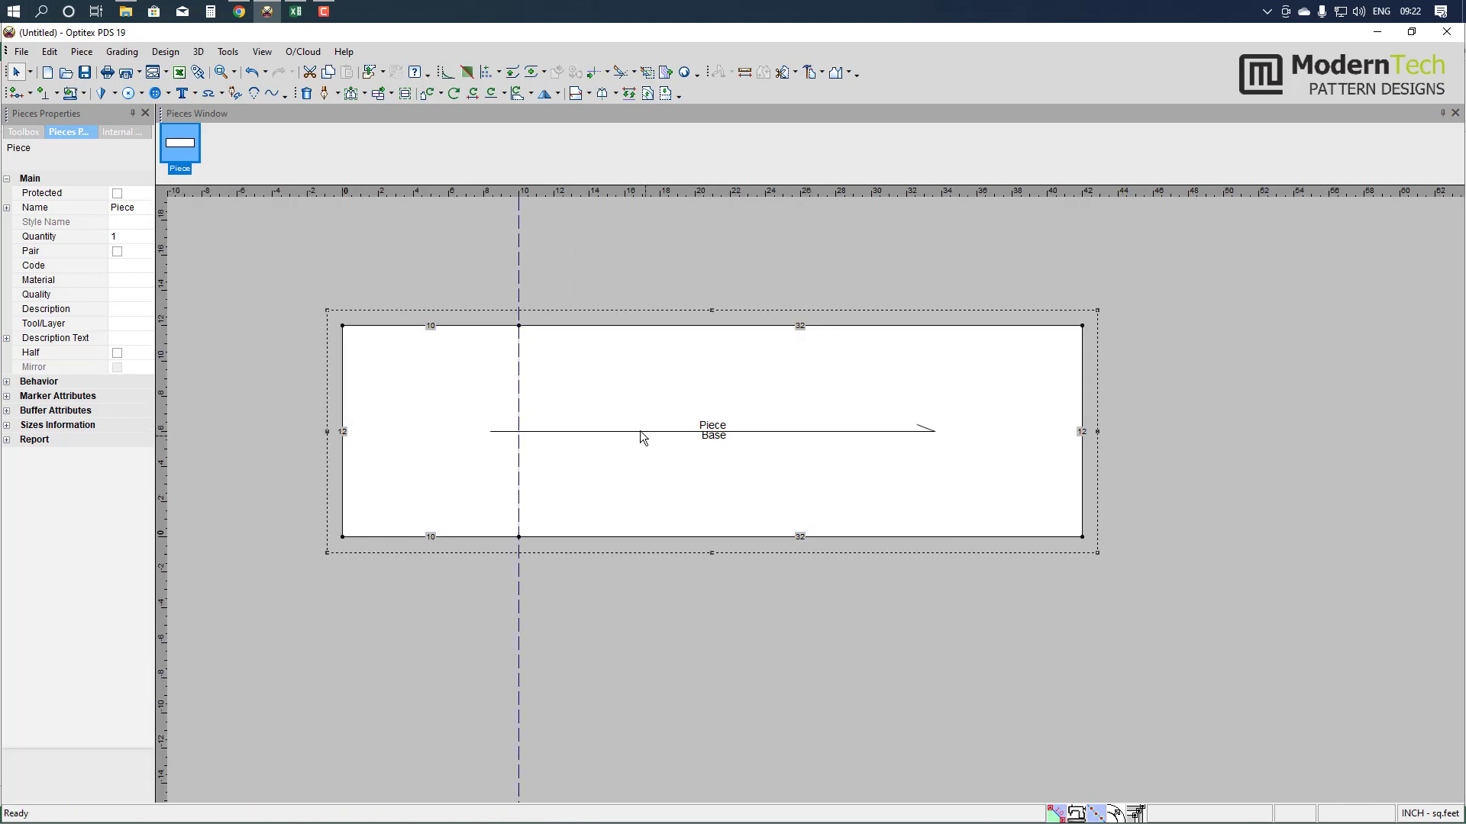
pyautogui.hotkey('alt', 'Tab')
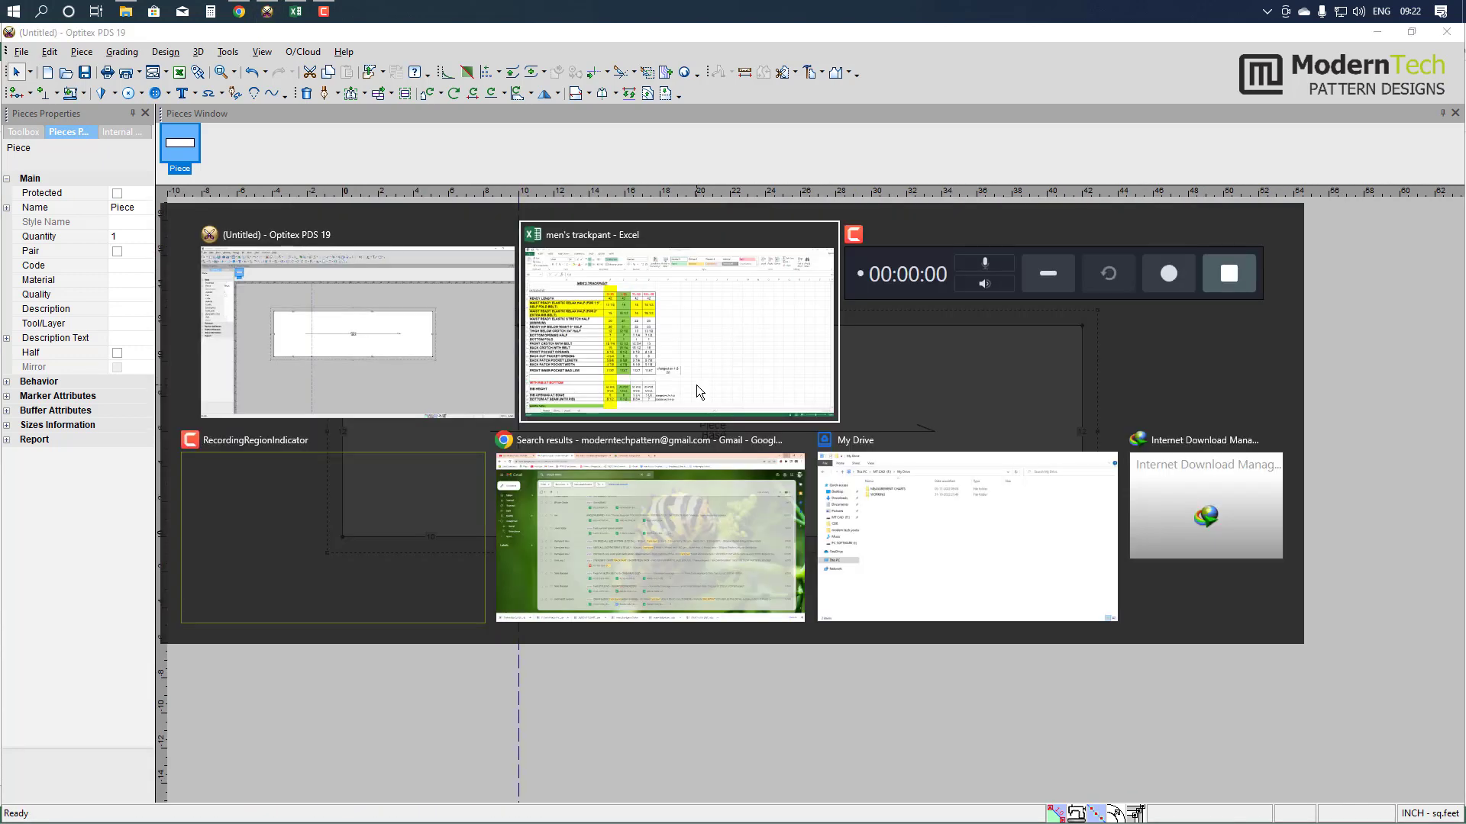
pyautogui.click(410, 446)
pyautogui.hotkey('alt', 'Tab')
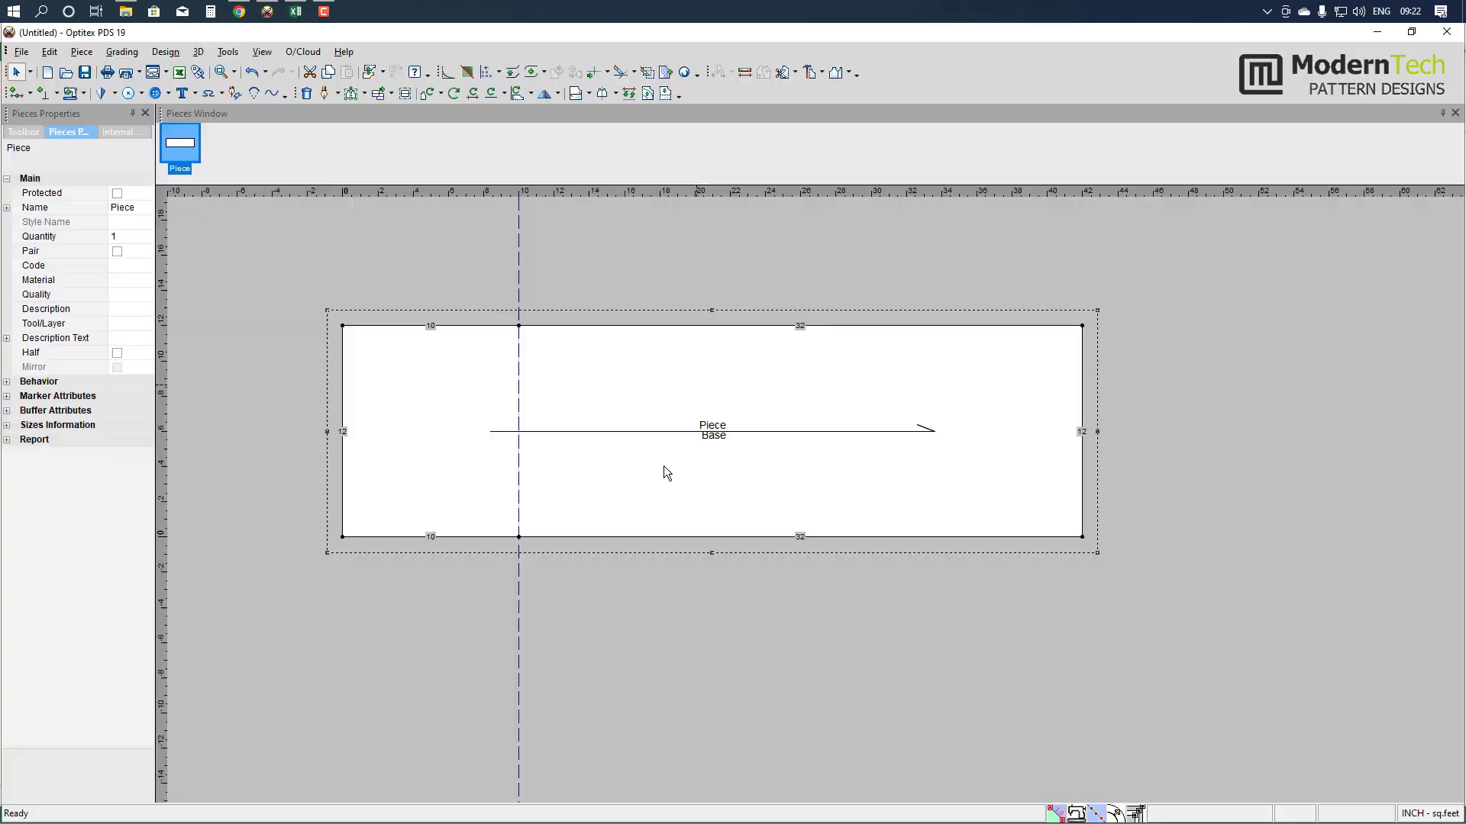
pyautogui.press('m')
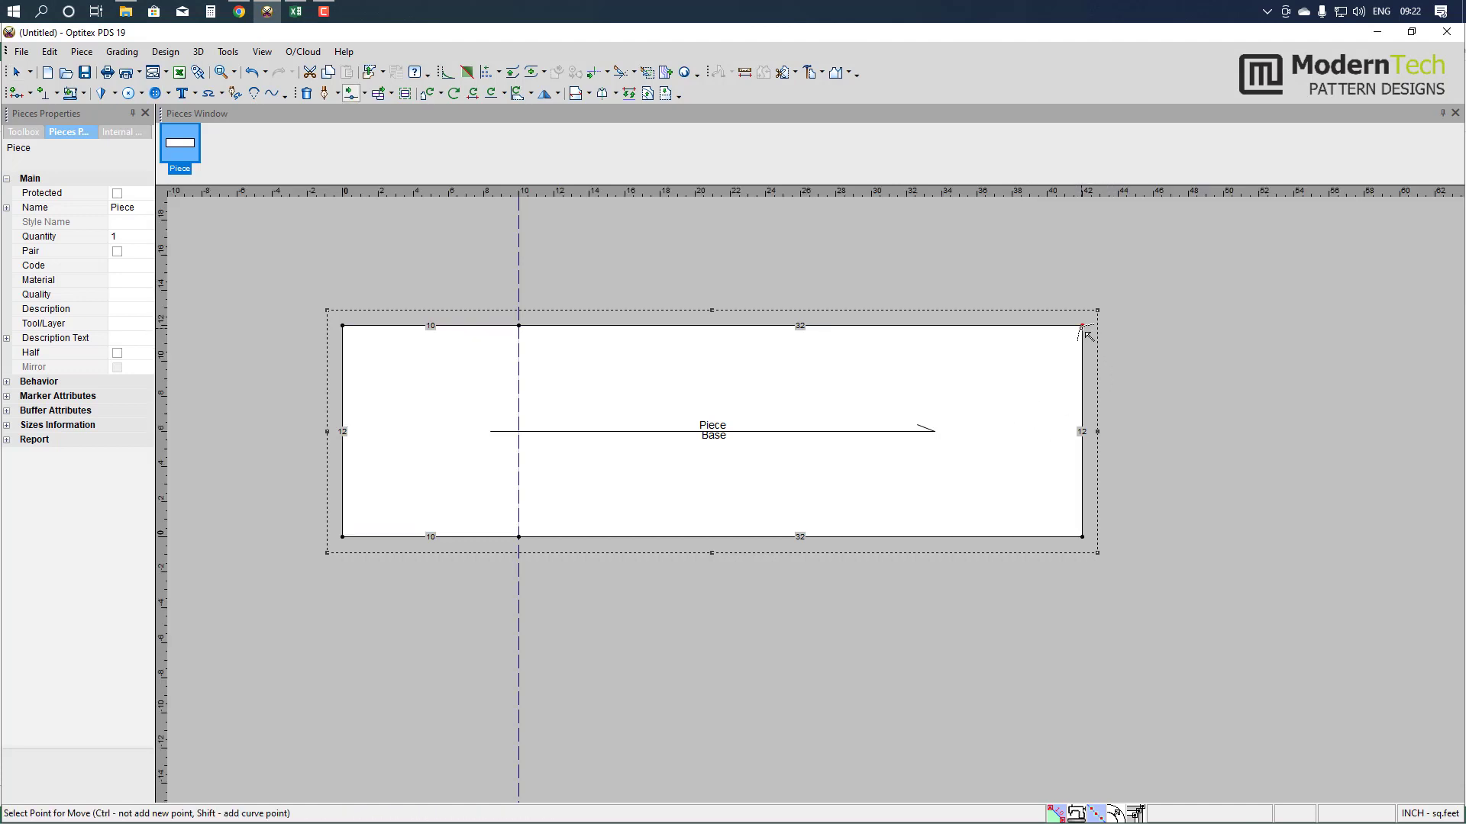
# - Lower the top-right corner so the right side measures 6.99
pyautogui.click(1082, 326)
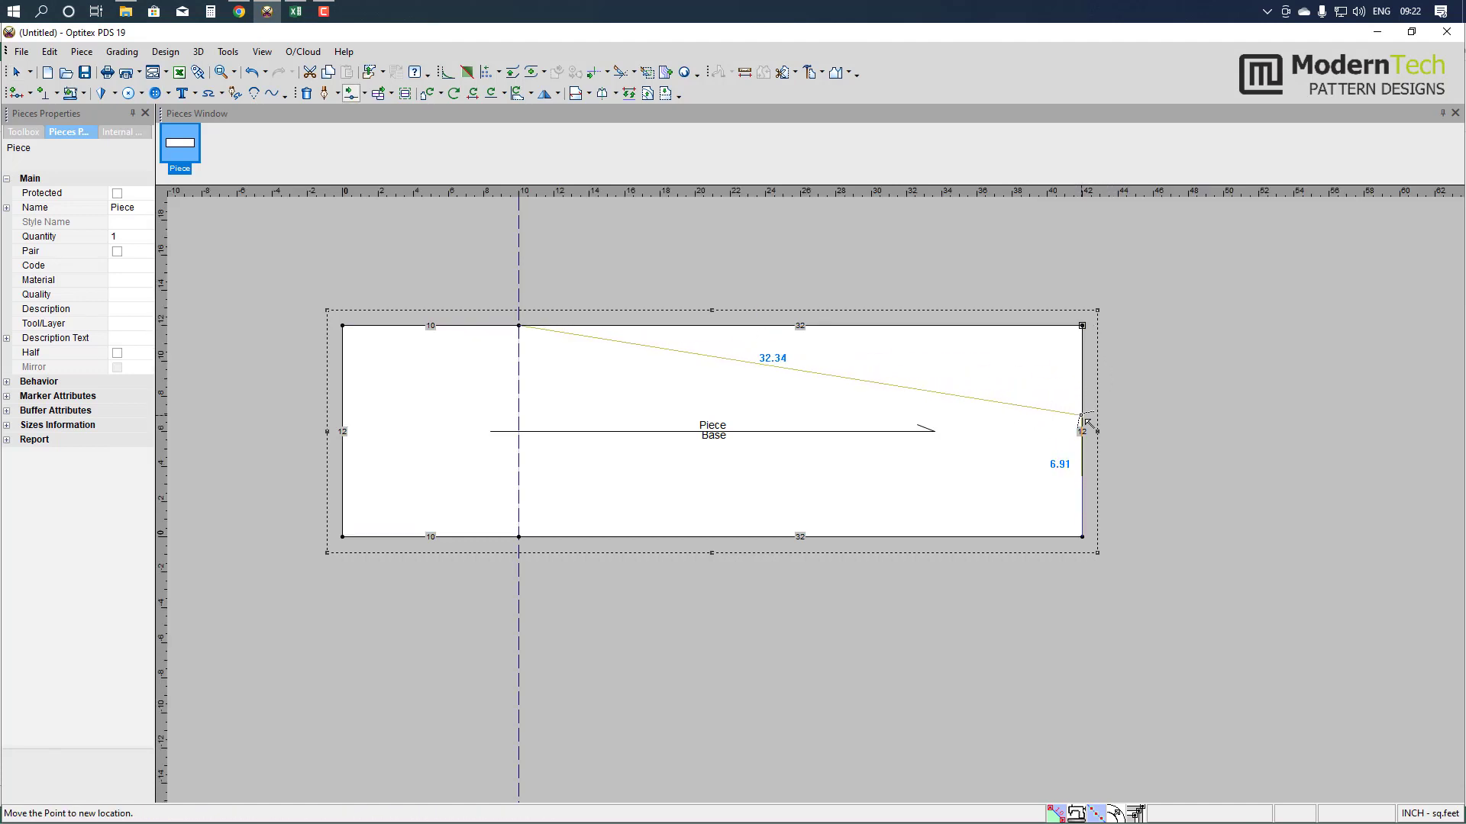
pyautogui.click(1082, 416)
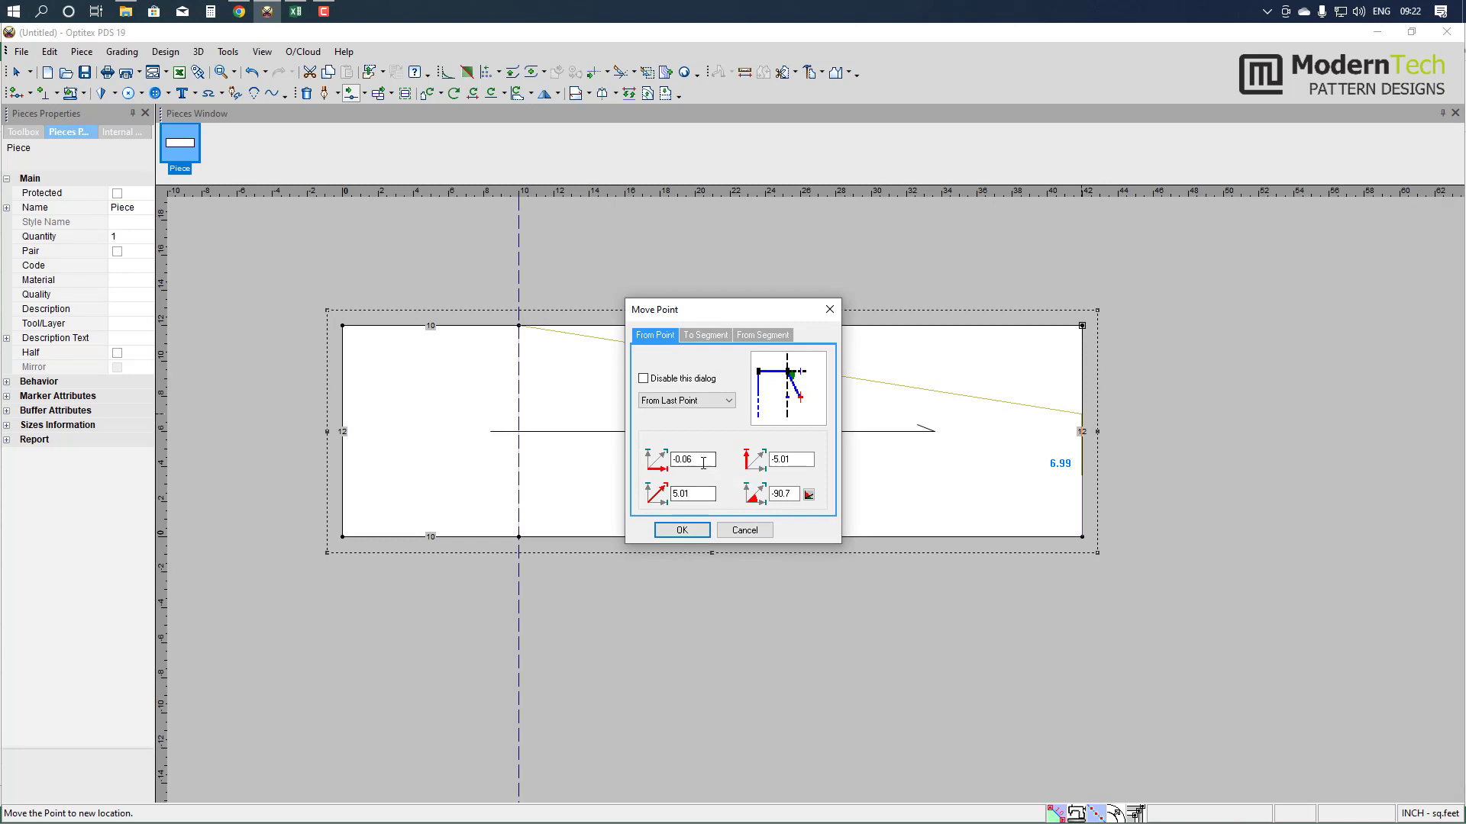
pyautogui.doubleClick(703, 463)
pyautogui.write('0')
pyautogui.press('Return')
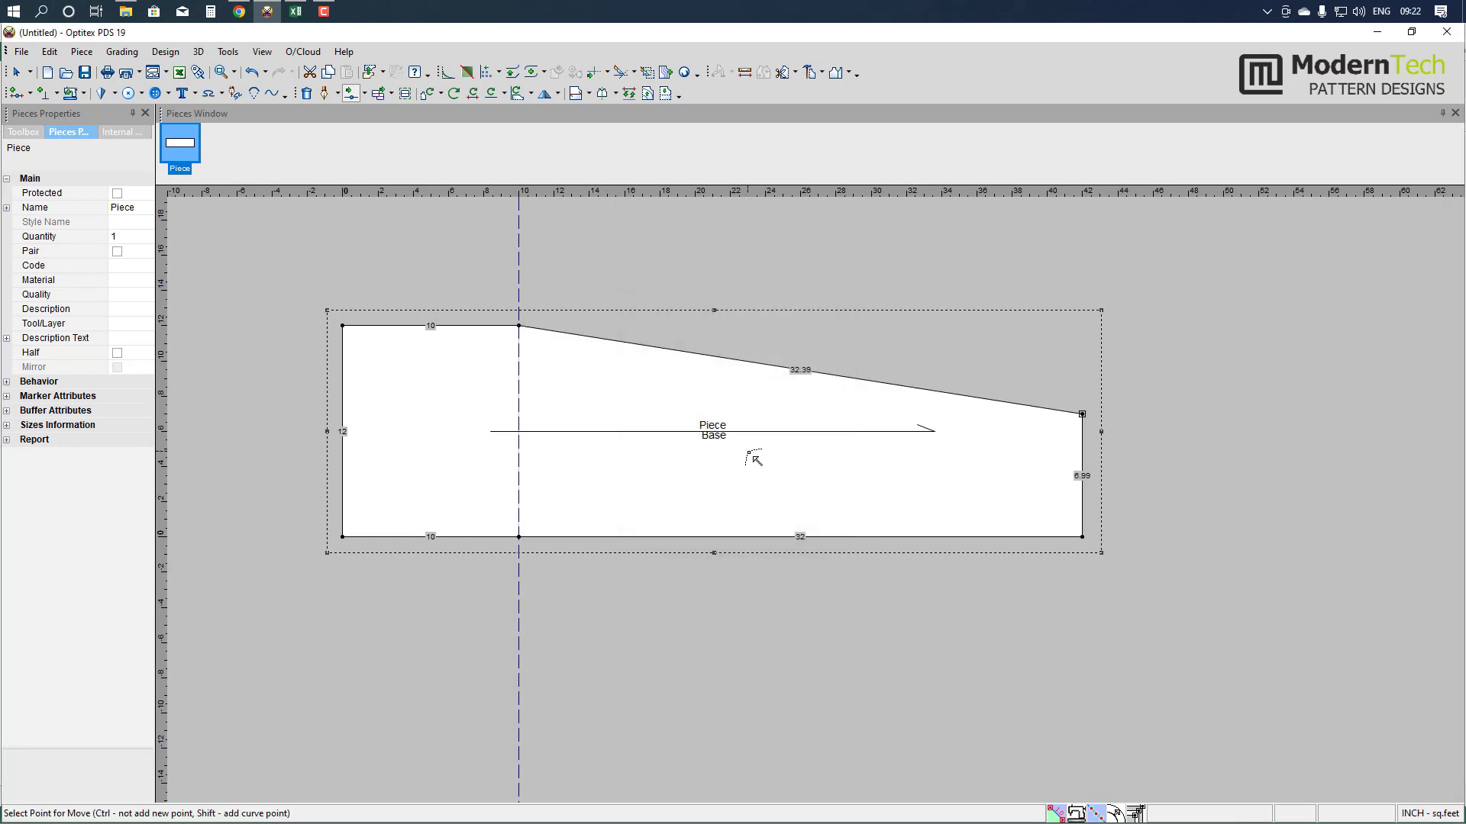
pyautogui.press('Escape')
pyautogui.scroll(2, 763, 473)
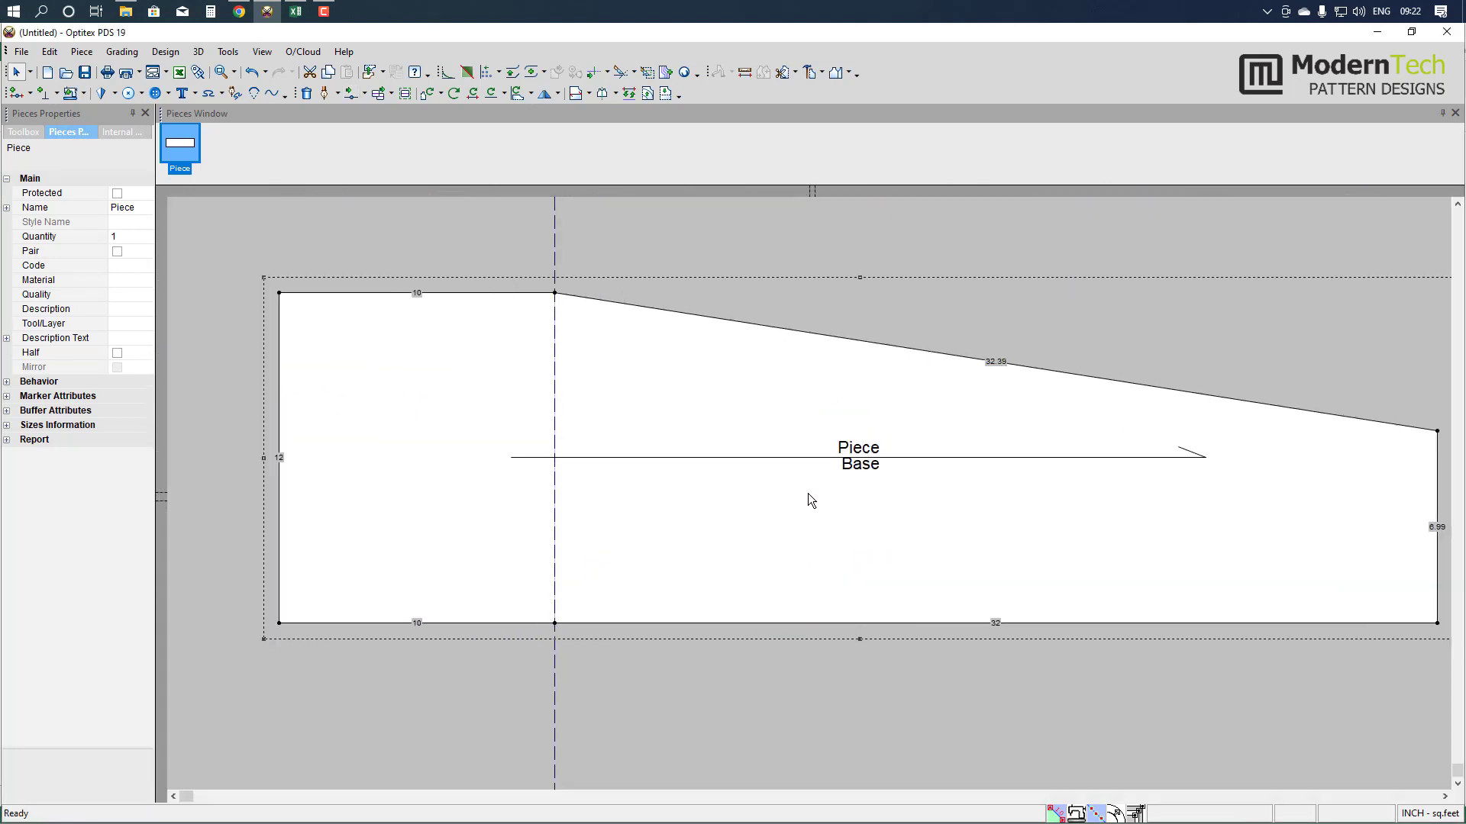
pyautogui.scroll(1, 399, 471)
pyautogui.scroll(-2, 812, 501)
pyautogui.scroll(-1, 815, 502)
# - Lower the top-left corner so the left side measures 10.17
pyautogui.press('m')
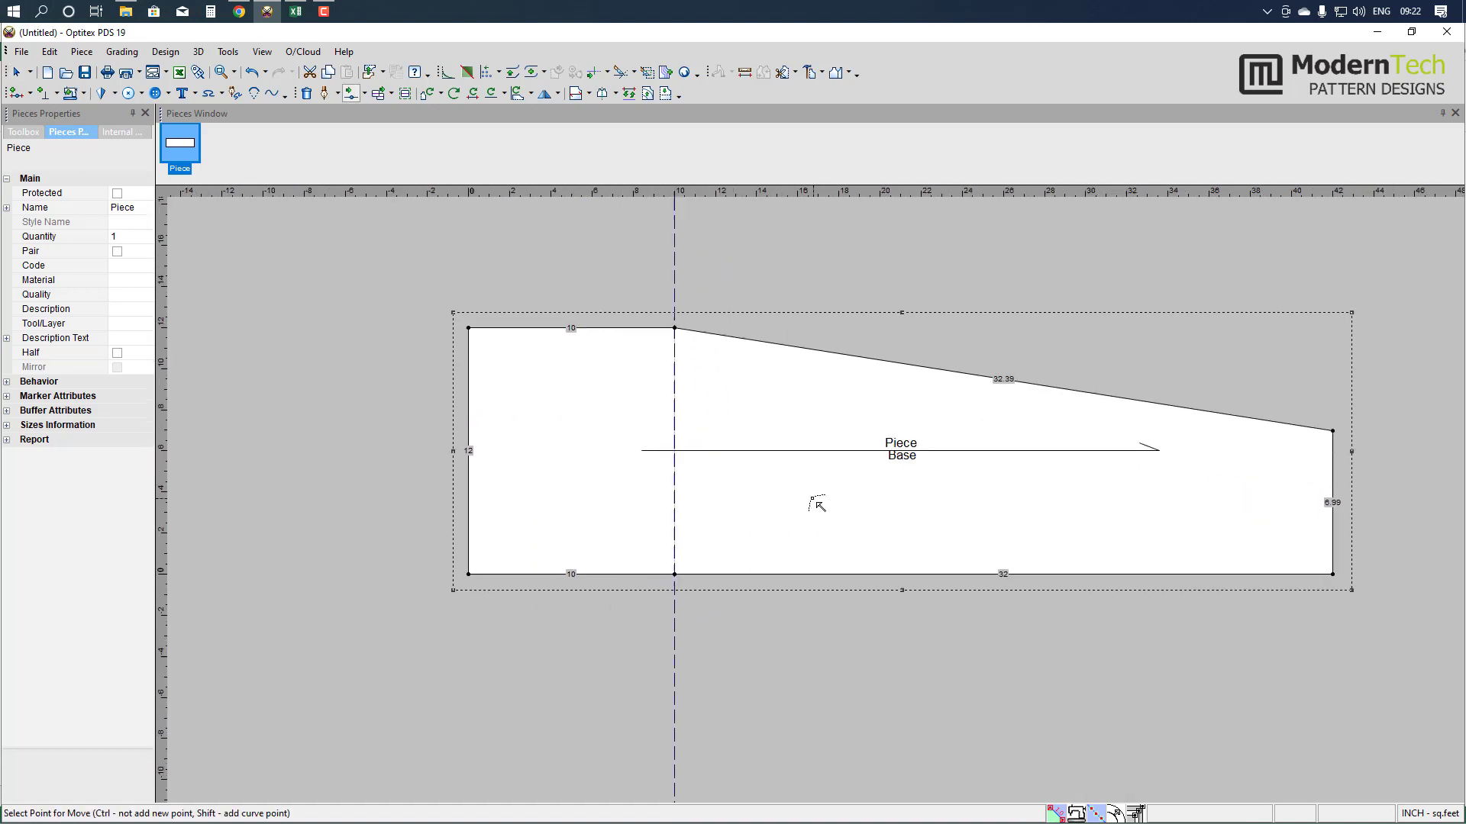
pyautogui.click(468, 328)
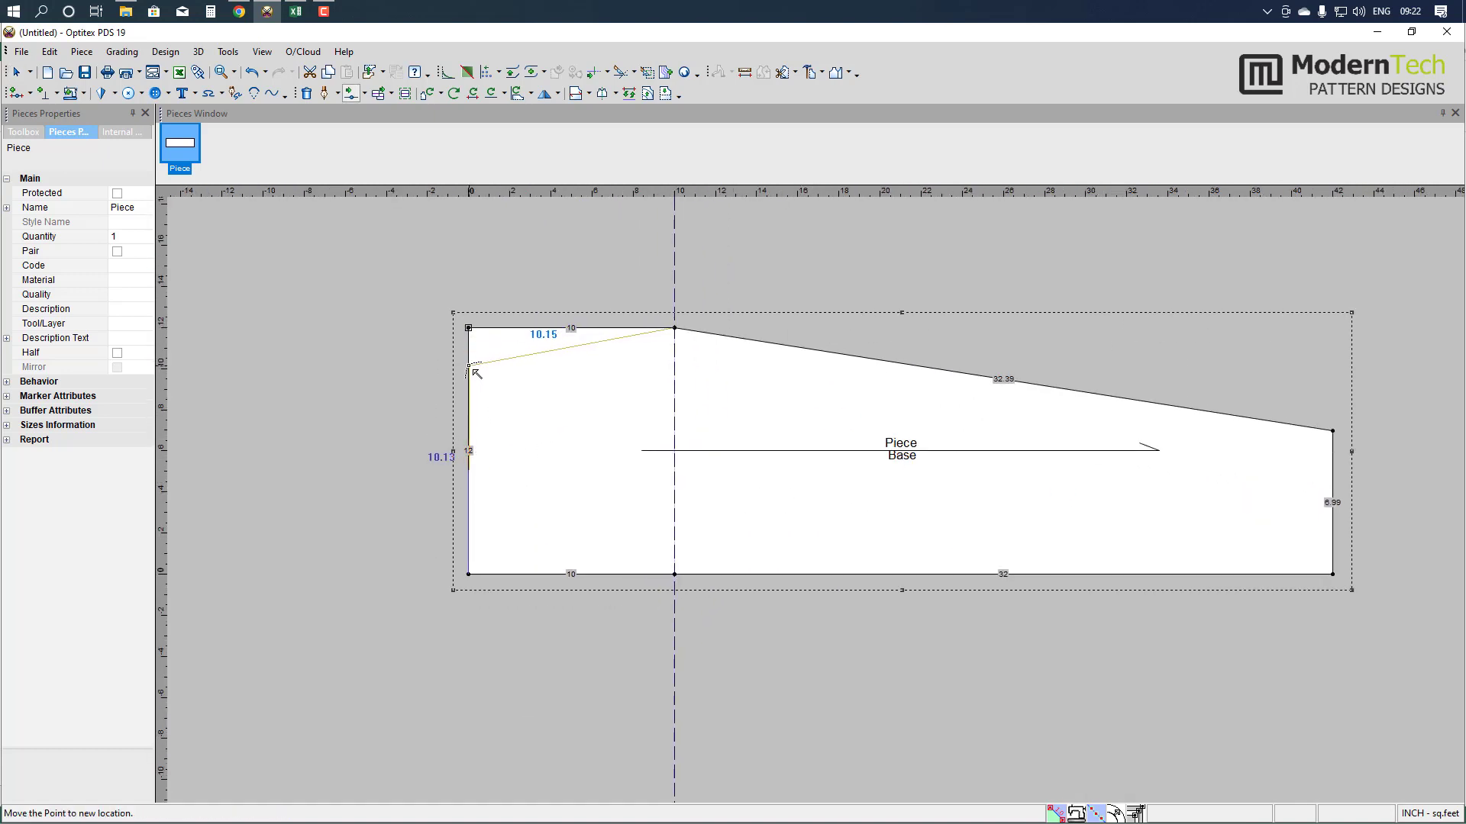
pyautogui.click(473, 371)
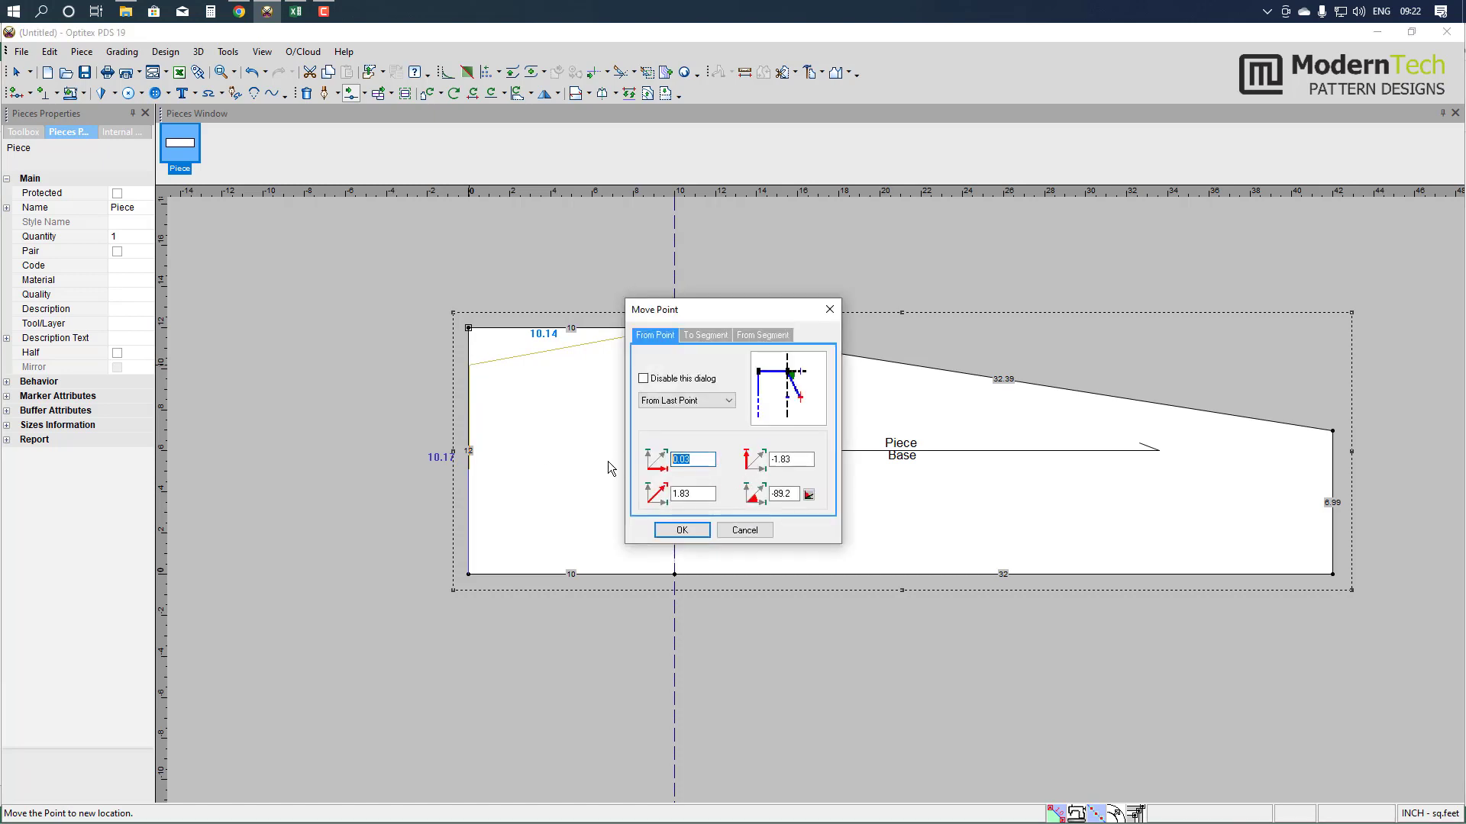
pyautogui.write('0')
pyautogui.press('Return')
pyautogui.scroll(3, 816, 485)
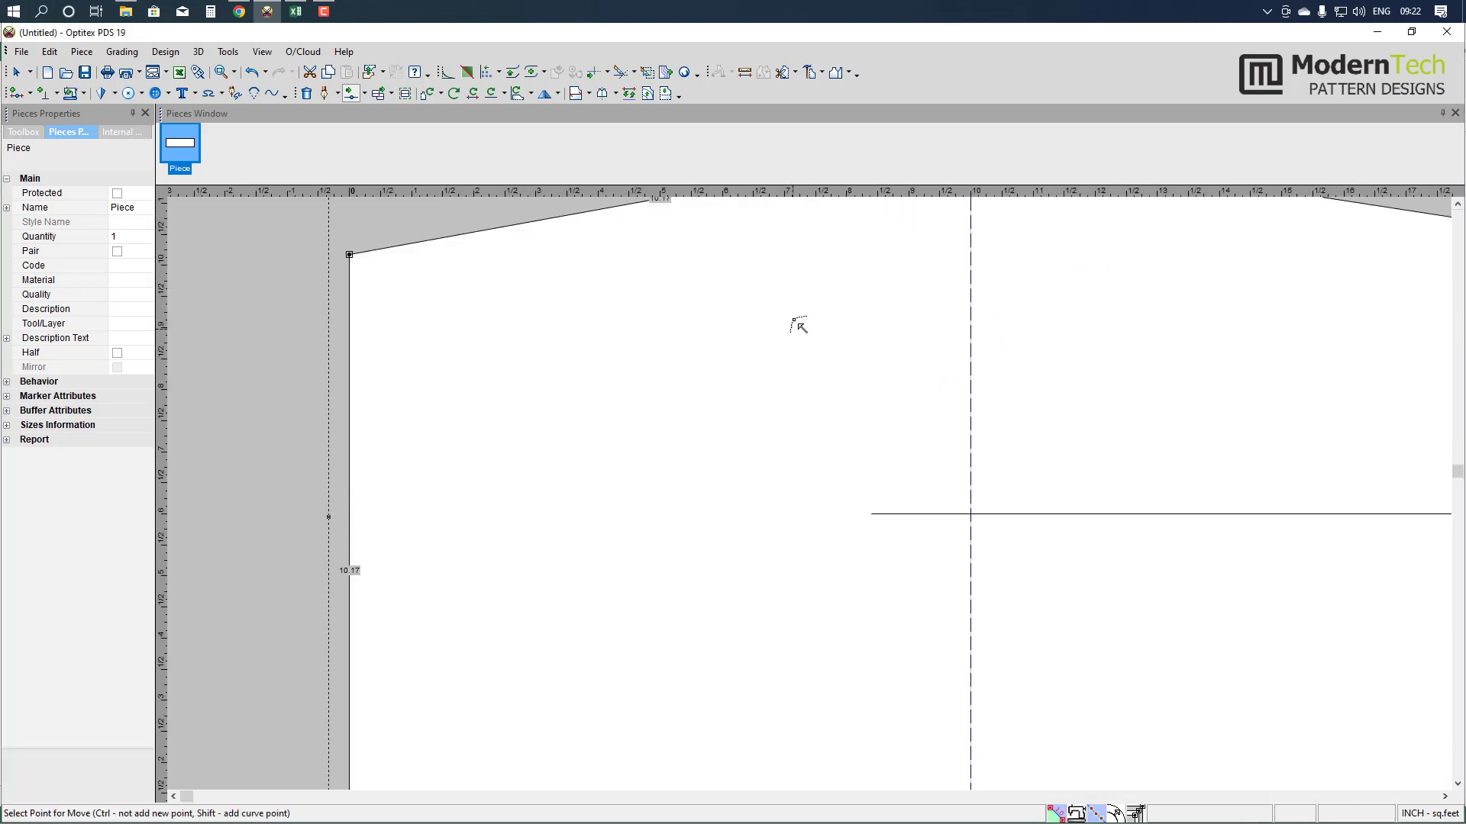
pyautogui.scroll(-2, 799, 326)
pyautogui.scroll(2, 821, 489)
# - Add a curve point on the top-left edge and bend it into a curve
pyautogui.keyDown('shift'); pyautogui.click(799, 326); pyautogui.keyUp('shift')
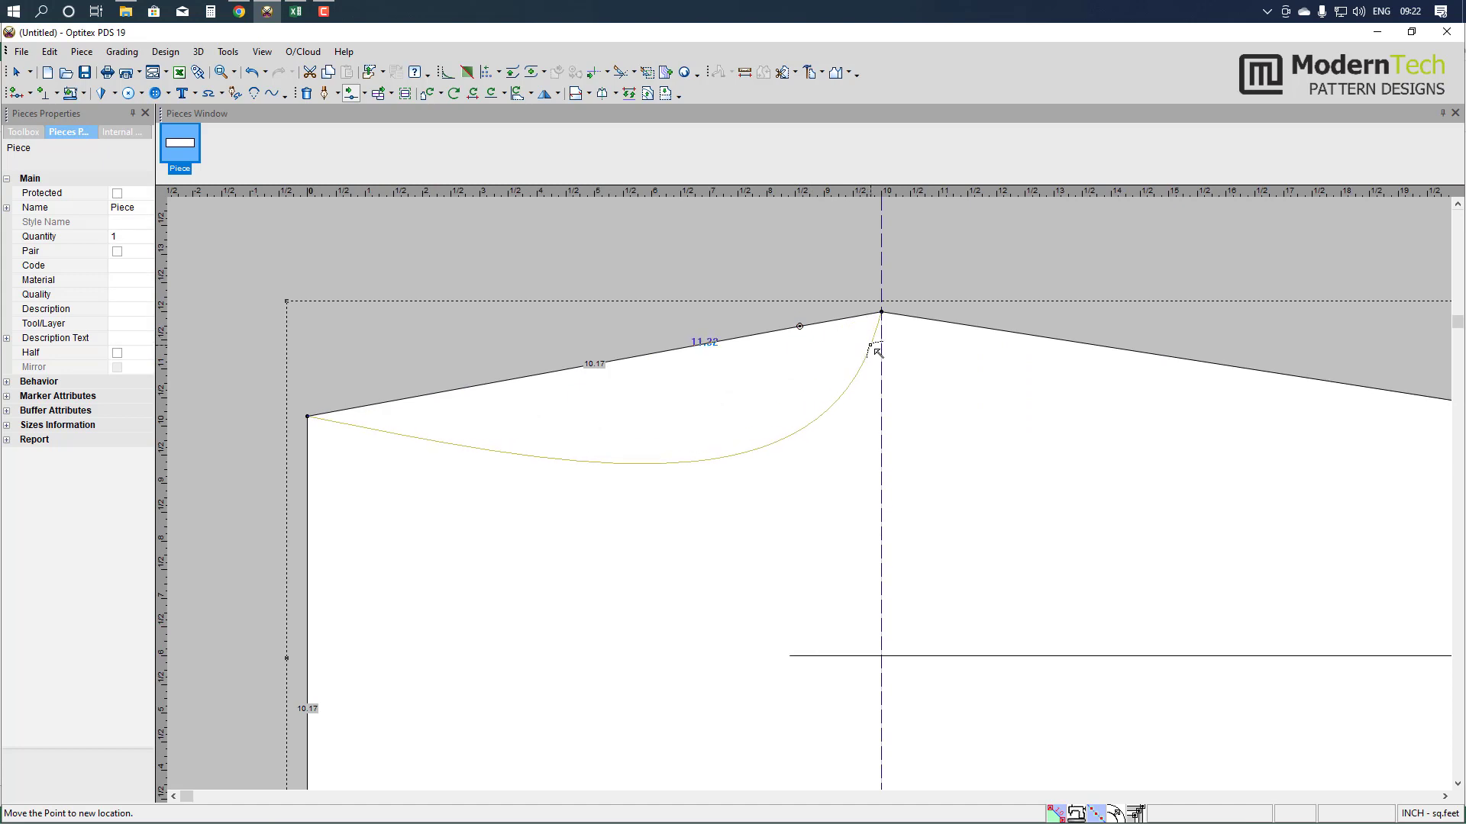
pyautogui.click(878, 352)
pyautogui.click(695, 541)
pyautogui.click(687, 461)
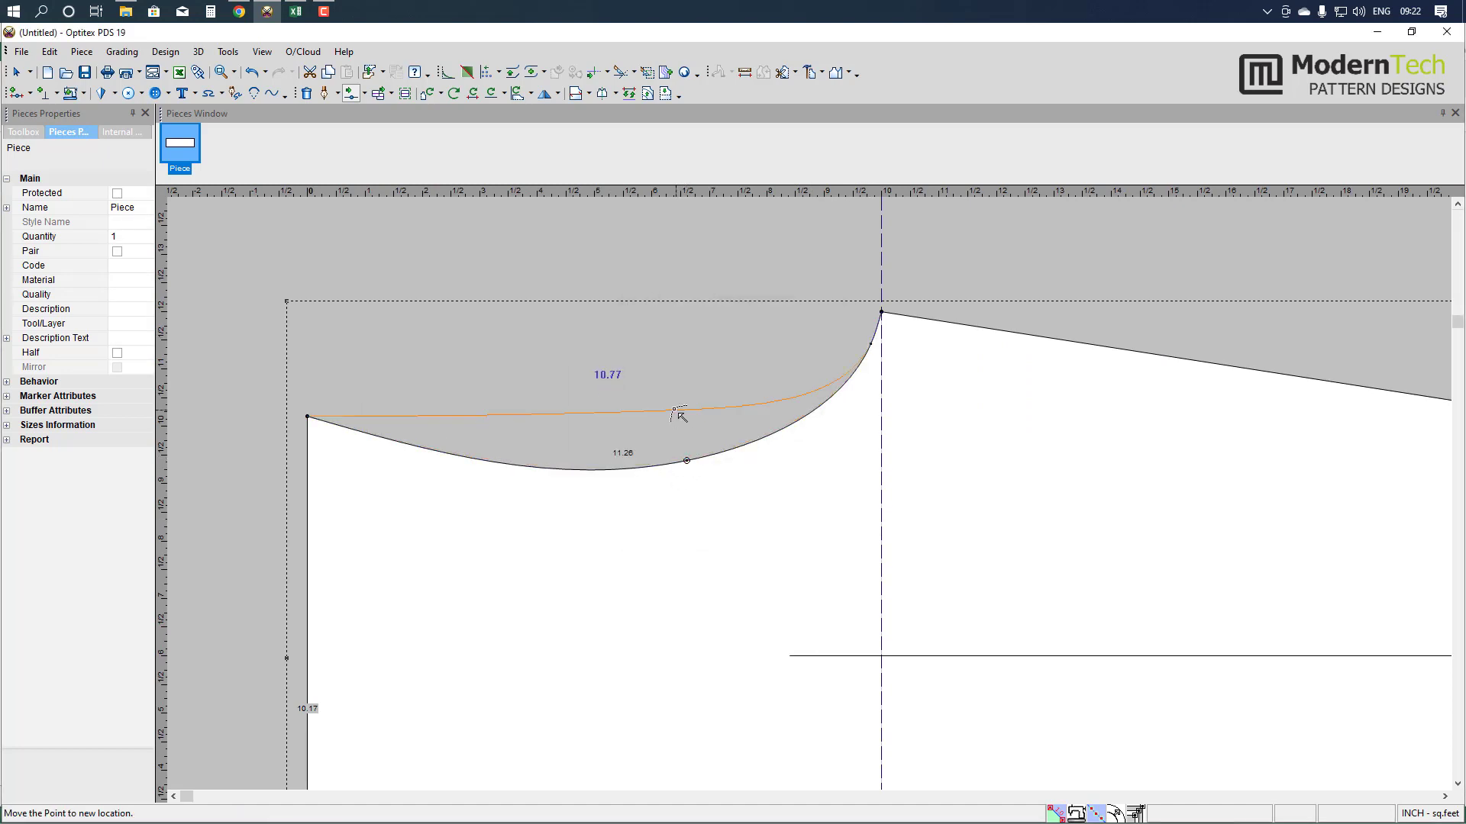
pyautogui.click(639, 414)
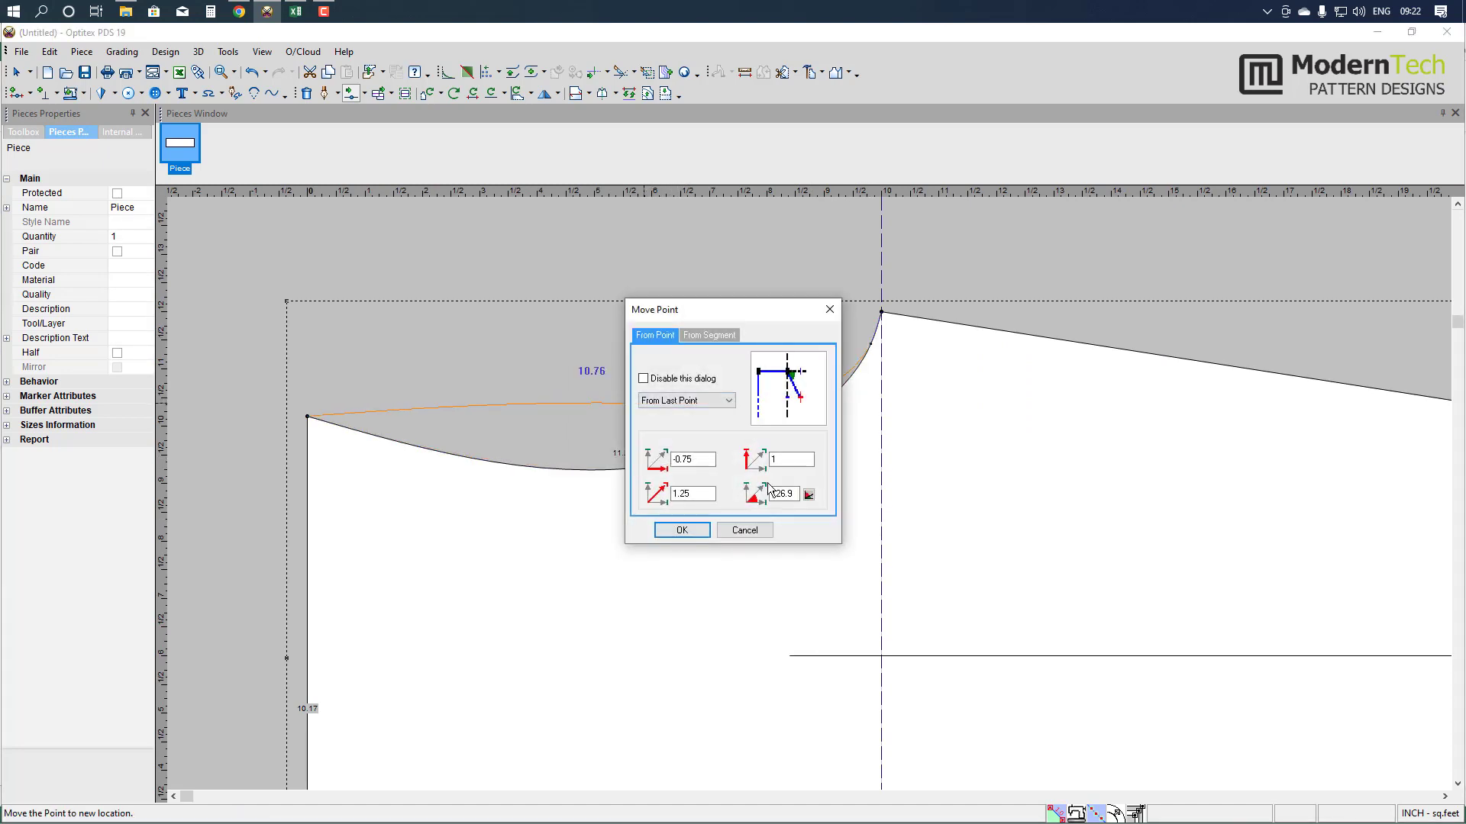
pyautogui.click(682, 530)
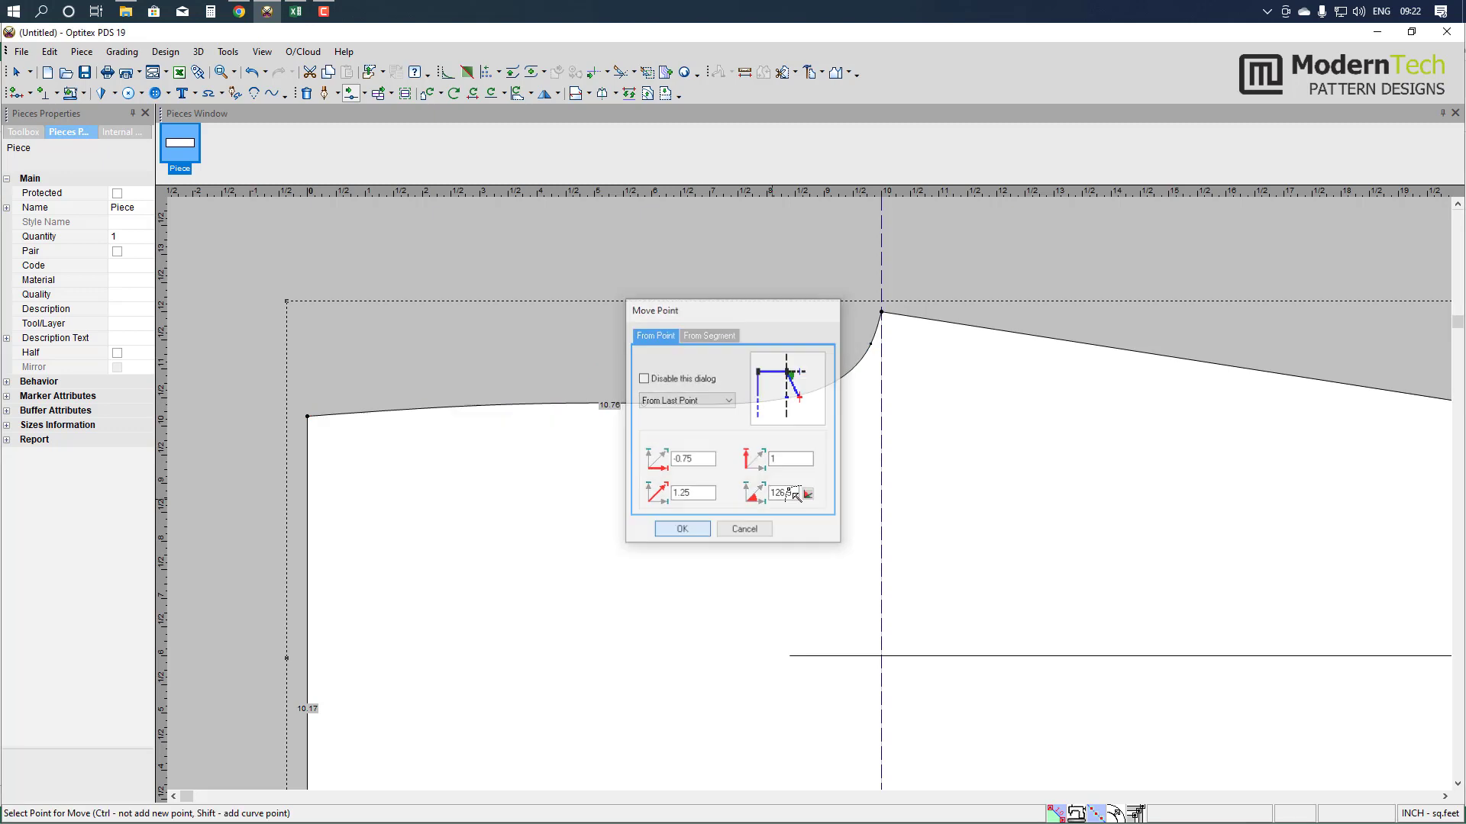
# - Fine-tune the curve near the corner into a smooth final shape
pyautogui.click(873, 346)
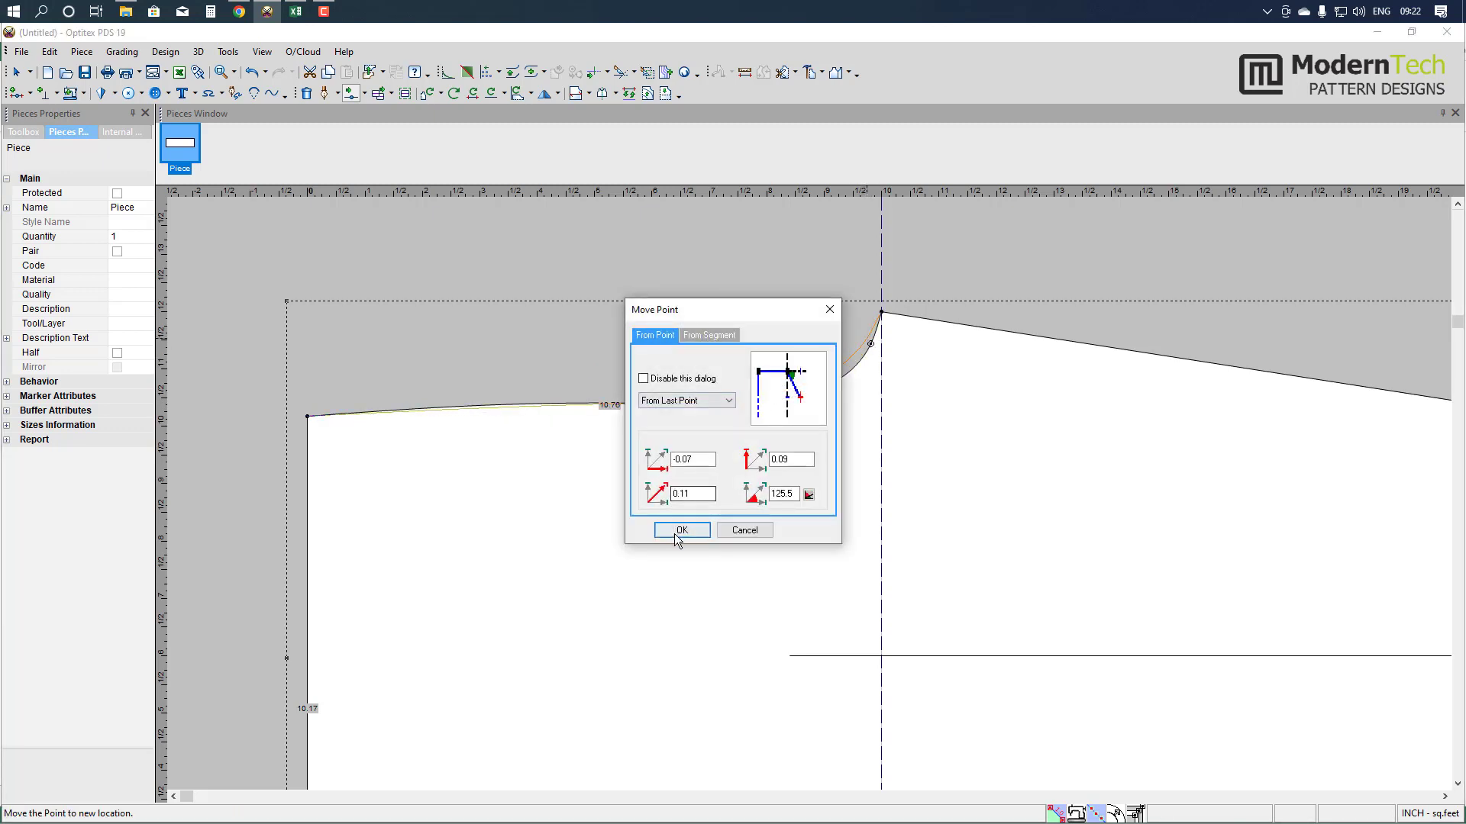
pyautogui.click(681, 530)
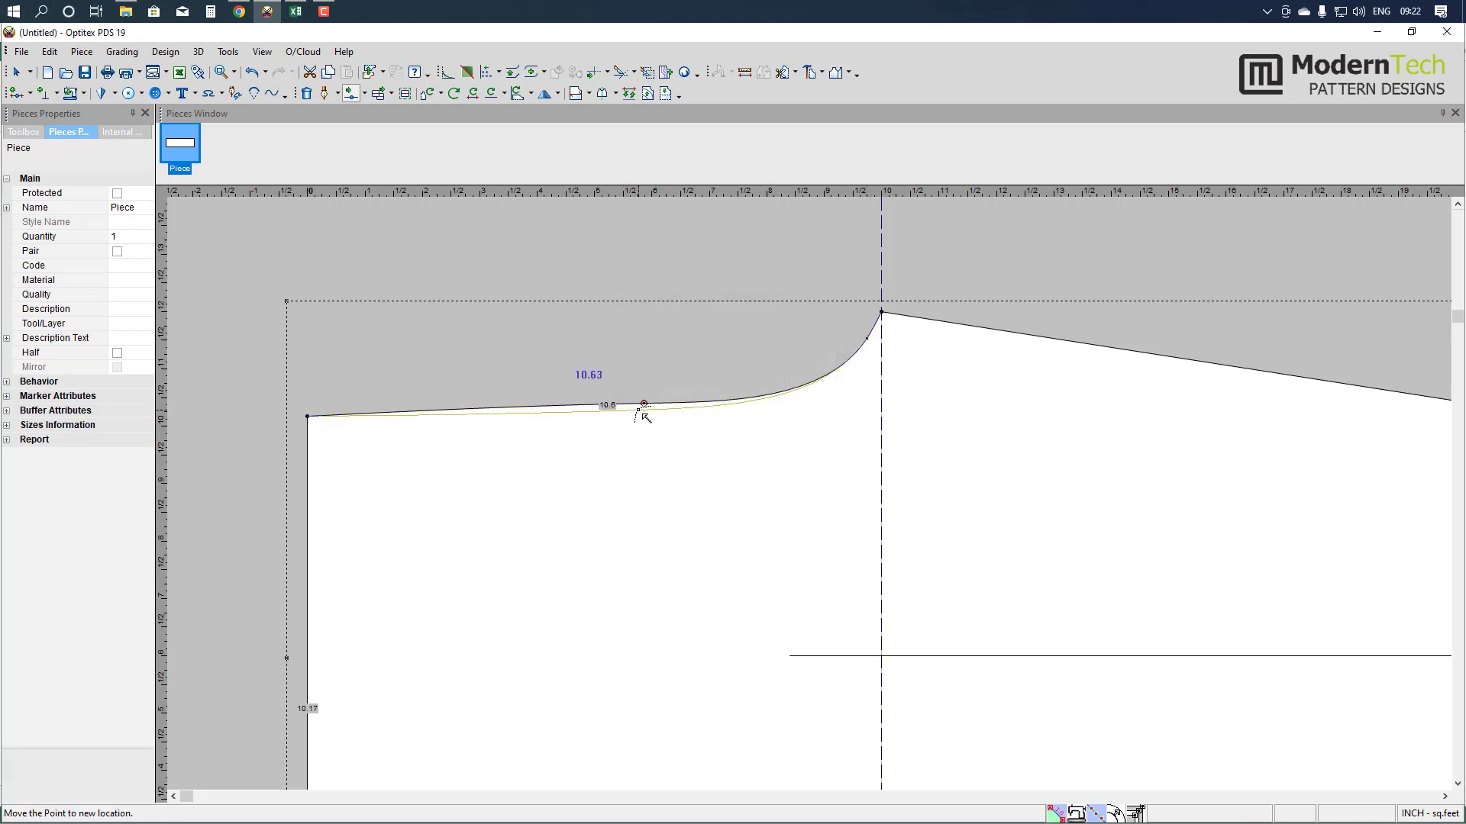
pyautogui.click(644, 413)
pyautogui.click(670, 527)
pyautogui.scroll(-3, 821, 504)
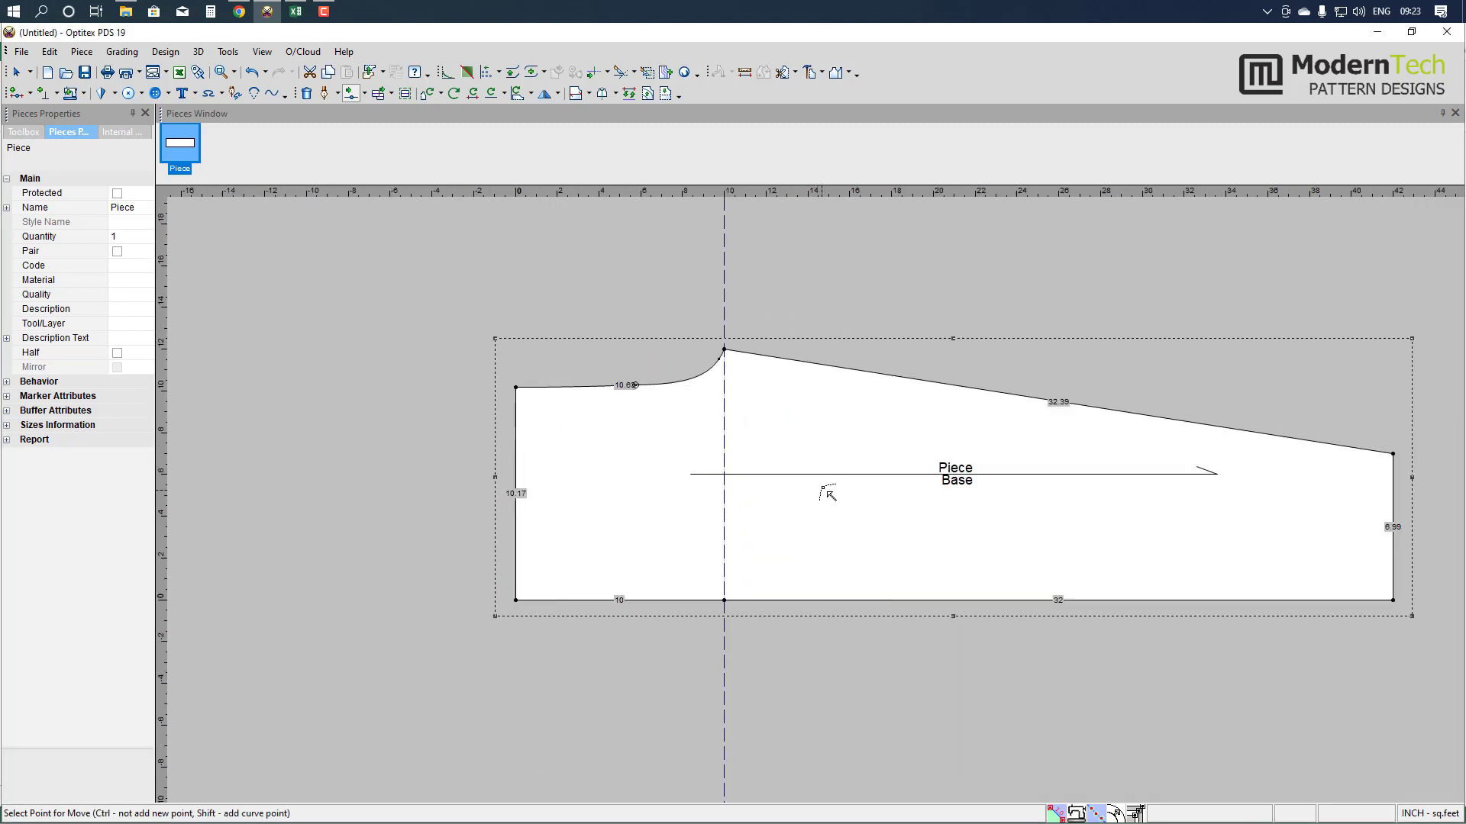
pyautogui.scroll(2, 816, 484)
pyautogui.rightClick(952, 295)
pyautogui.click(979, 309)
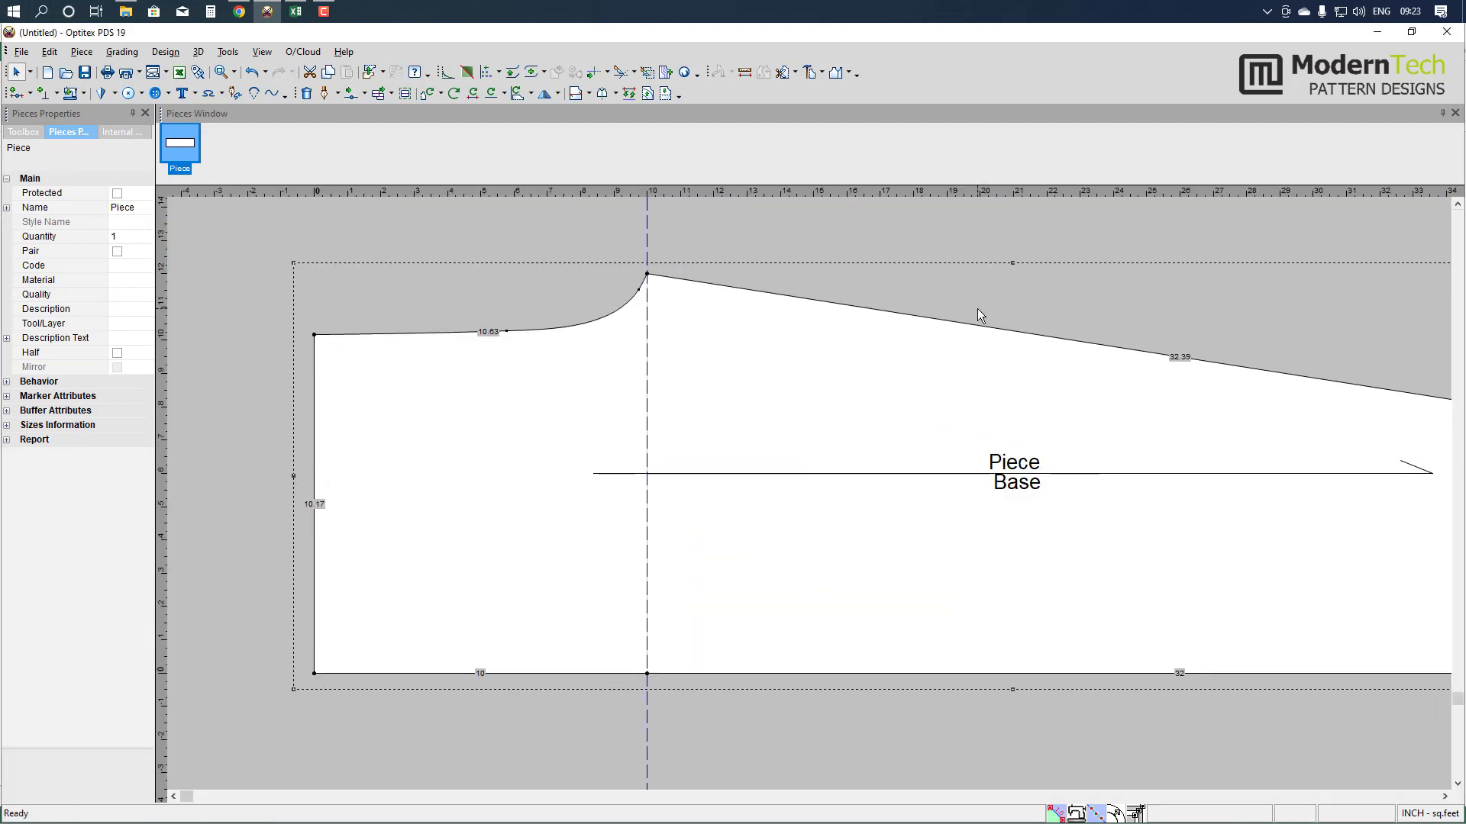
# - Check the M-30 Front Crotch With Belt value of 12 1/4 in Excel
pyautogui.hotkey('alt', 'Tab')
pyautogui.click(400, 478)
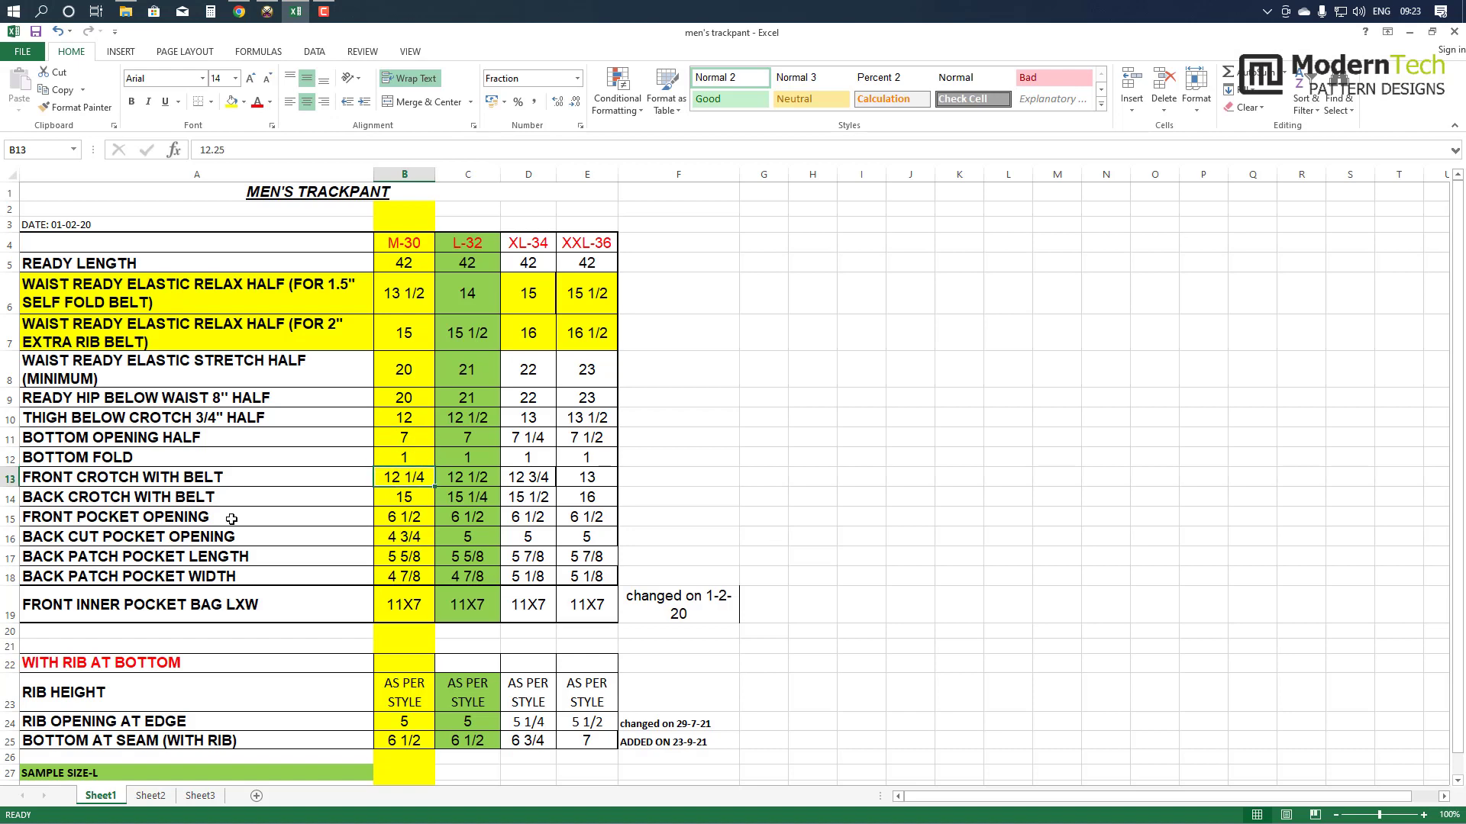
pyautogui.click(48, 480)
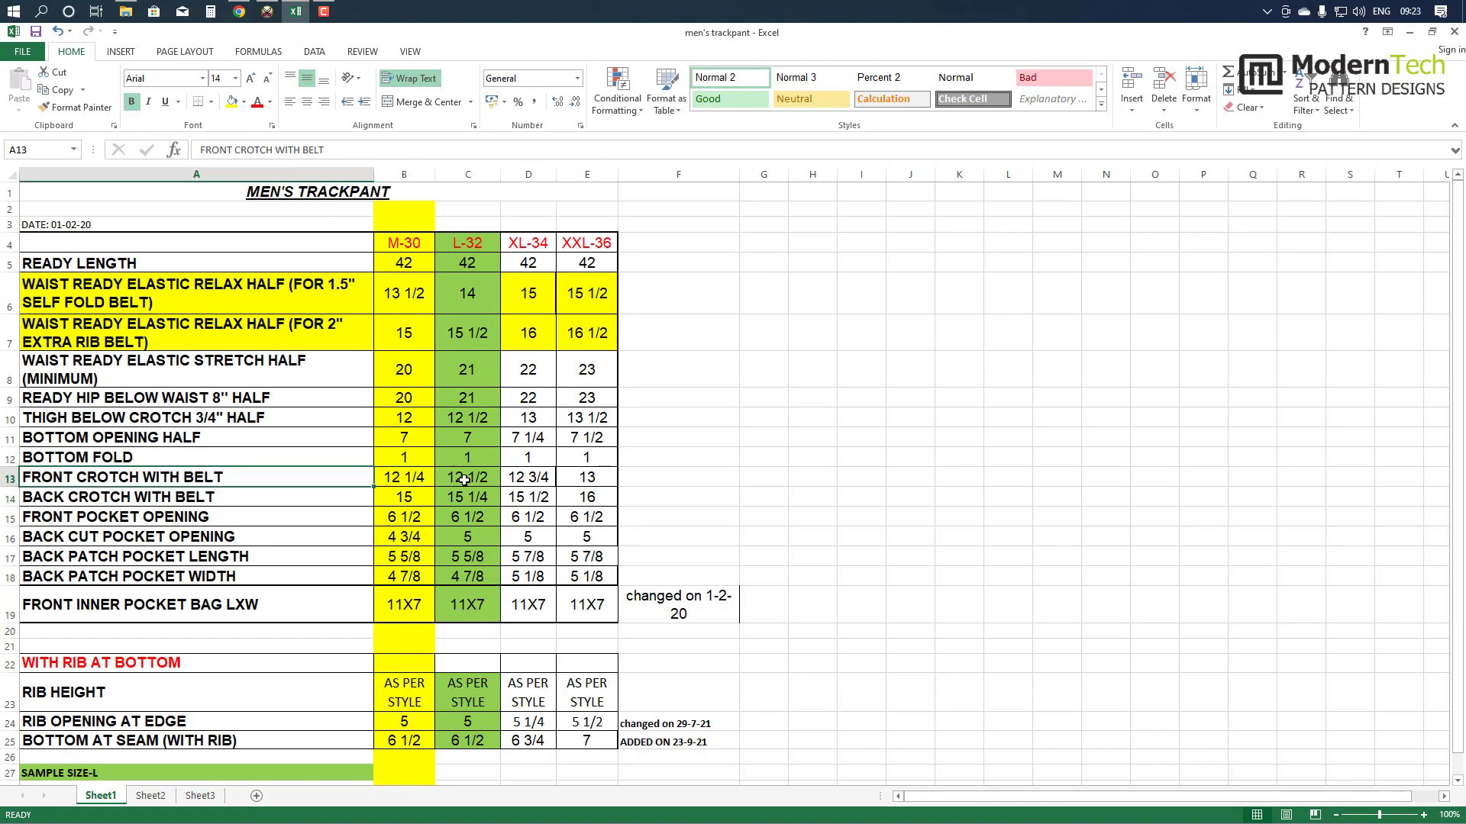
pyautogui.hotkey('alt', 'Tab')
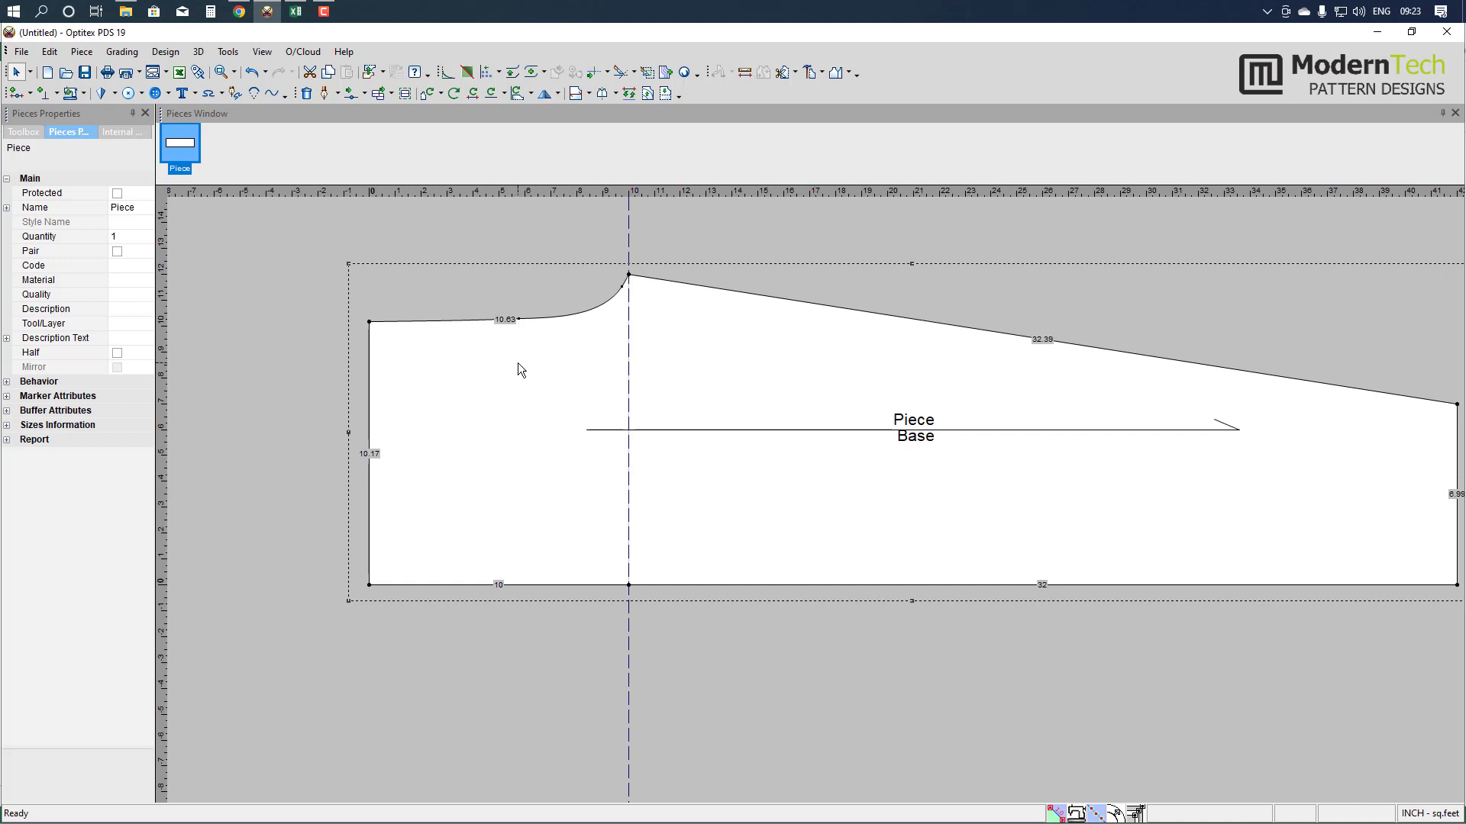
# - Stretch the enclosed crotch points 2 along X toward the guide line
pyautogui.press('s')
pyautogui.moveTo(491, 222); pyautogui.dragTo(667, 628)
pyautogui.click(636, 587)
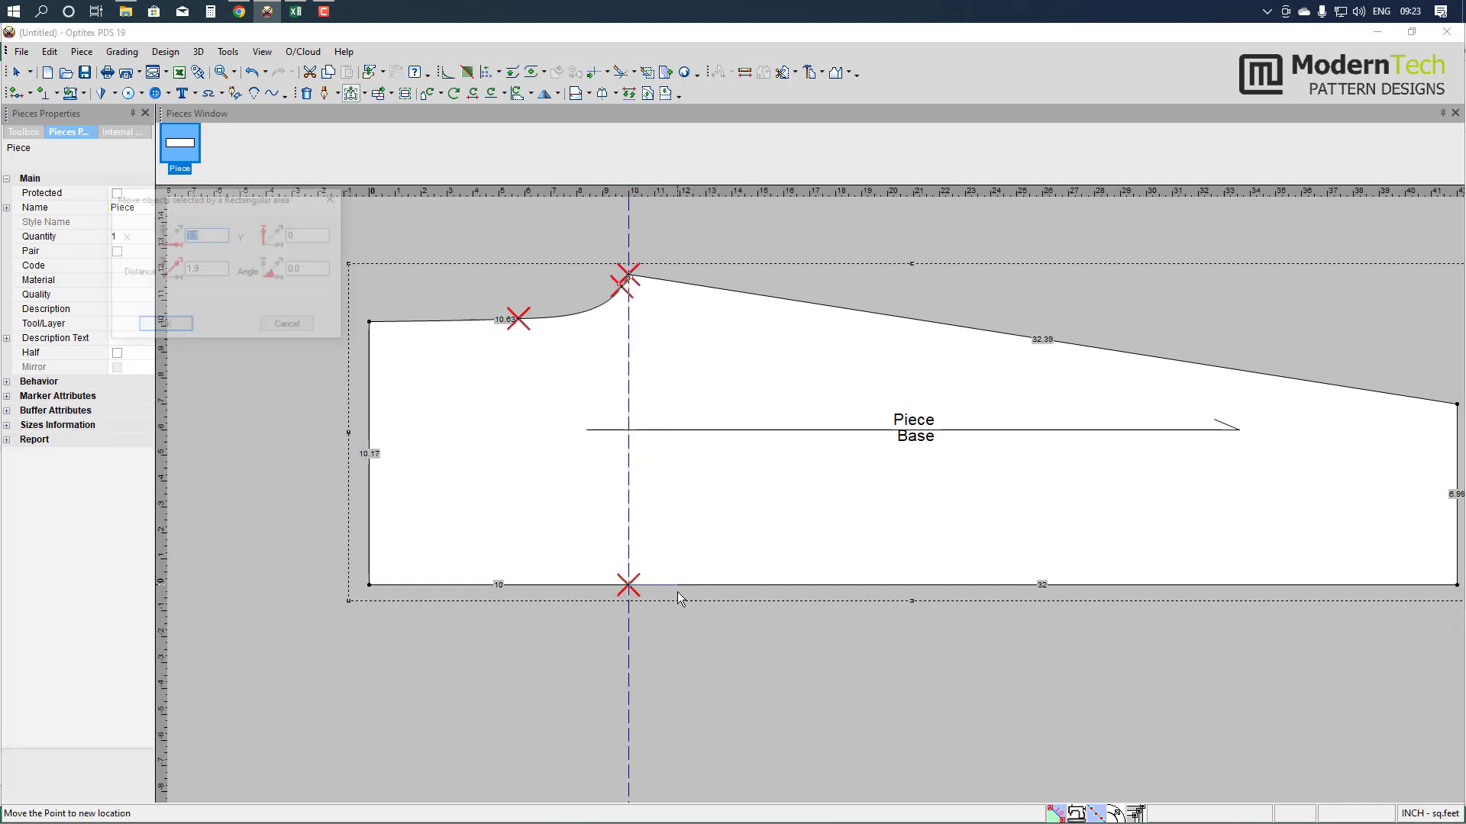
pyautogui.write('2')
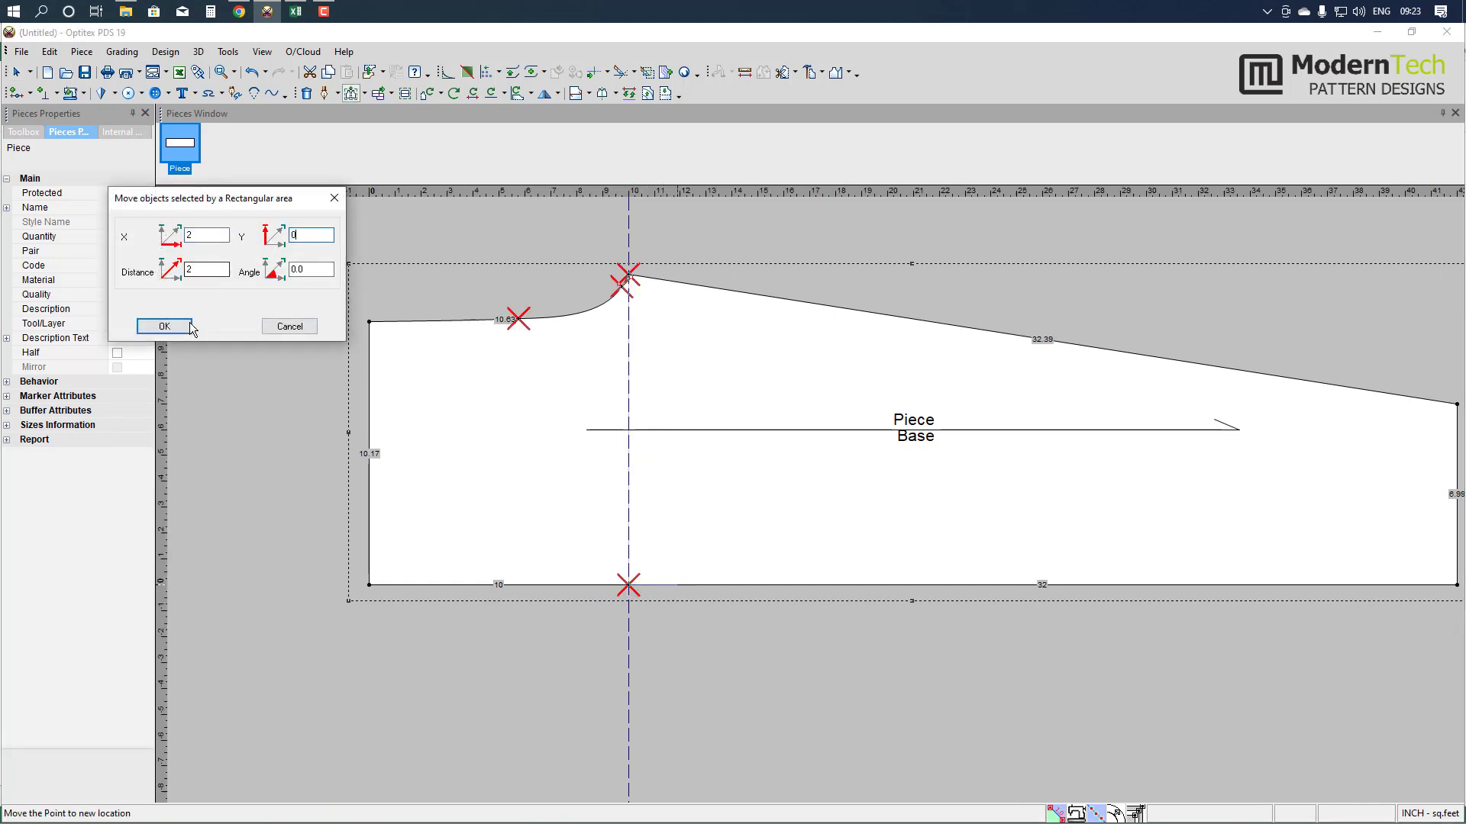
pyautogui.click(164, 326)
pyautogui.rightClick(814, 263)
pyautogui.click(814, 263)
pyautogui.scroll(-1, 815, 501)
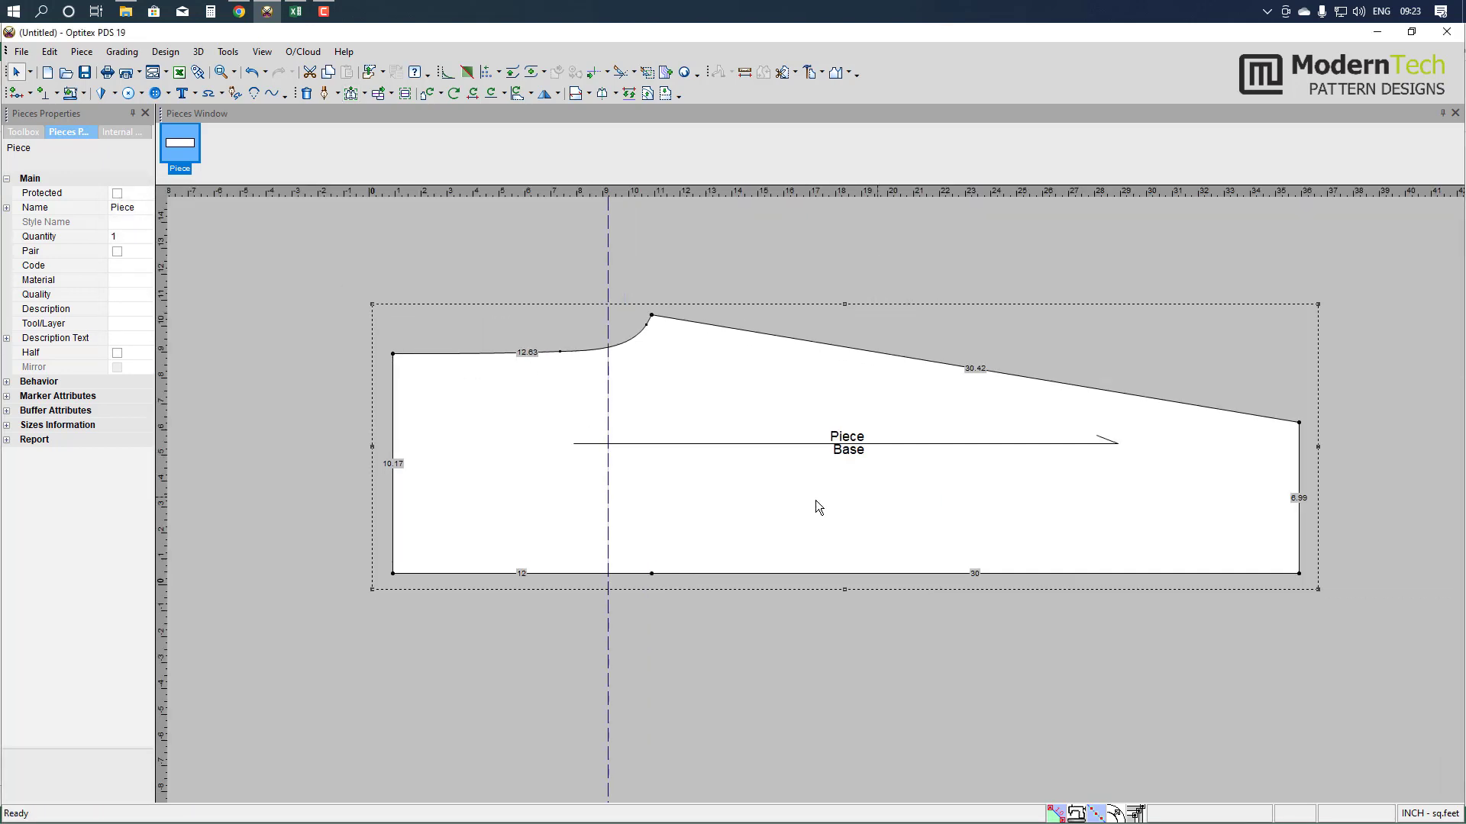
pyautogui.scroll(-1, 849, 483)
# - Move the sloping top edge's points so the curve measures 30.46
pyautogui.press('m')
pyautogui.scroll(2, 903, 393)
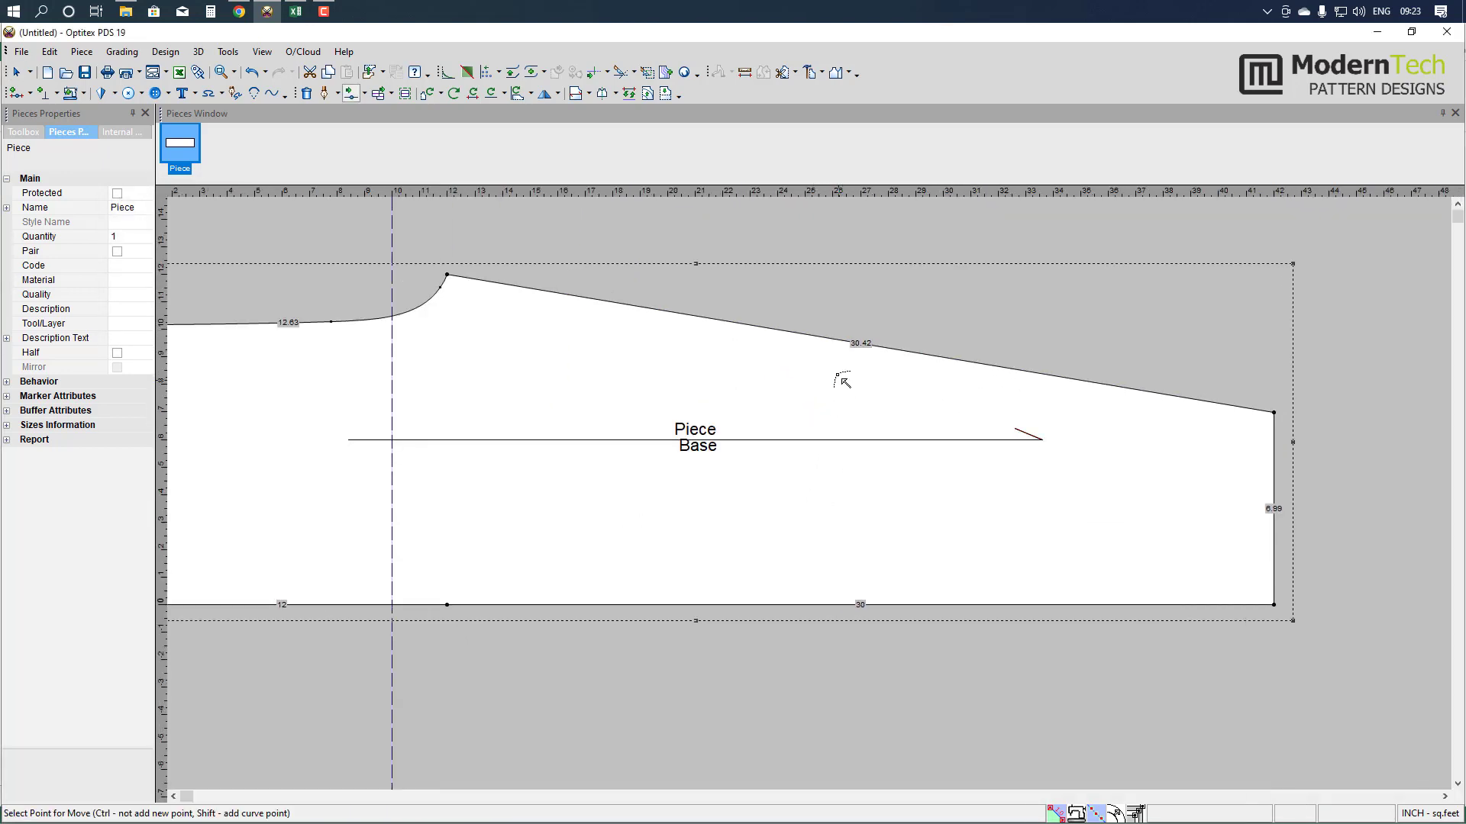
pyautogui.click(833, 340)
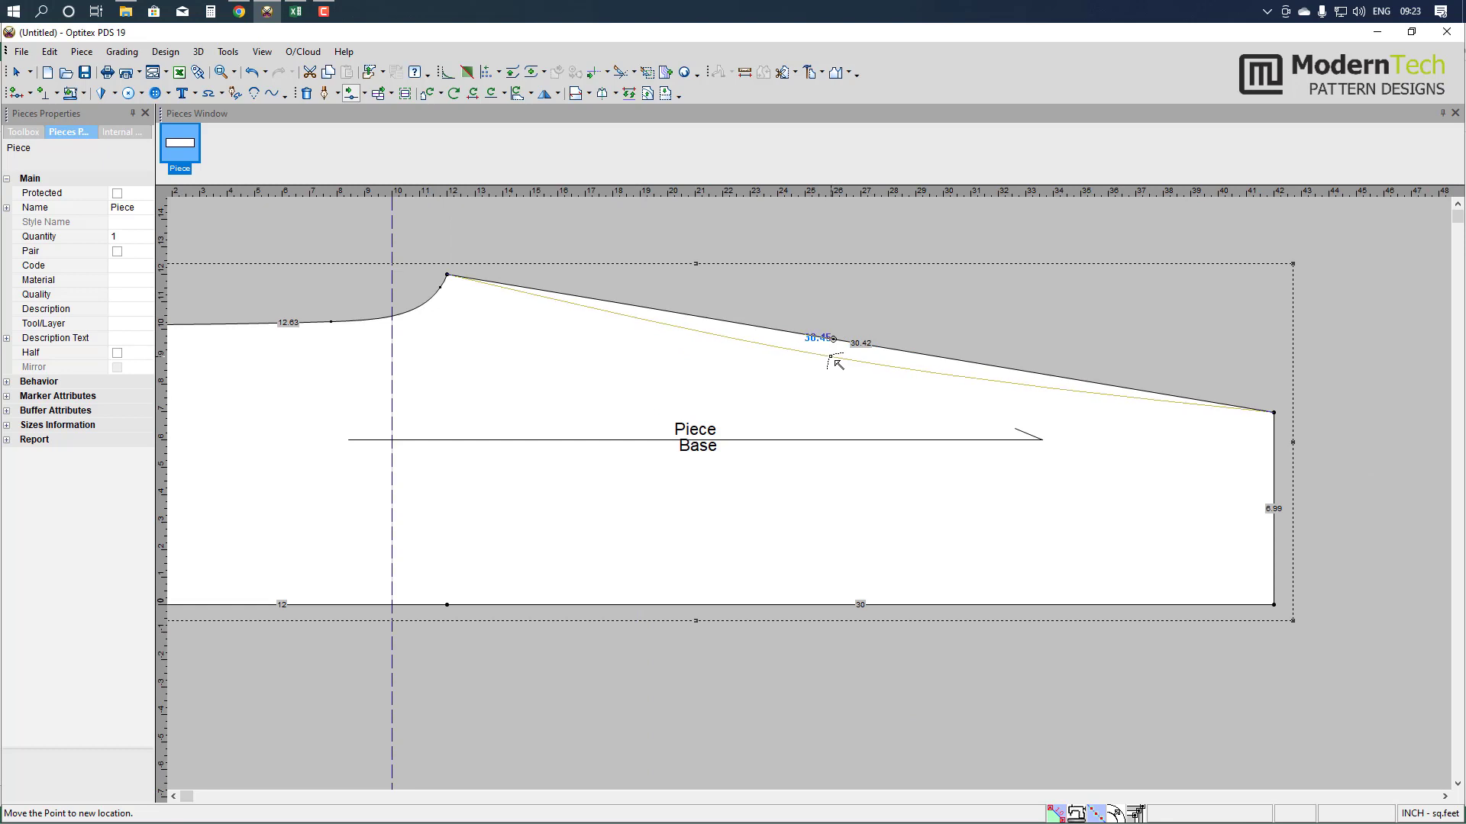
pyautogui.click(834, 363)
pyautogui.click(684, 528)
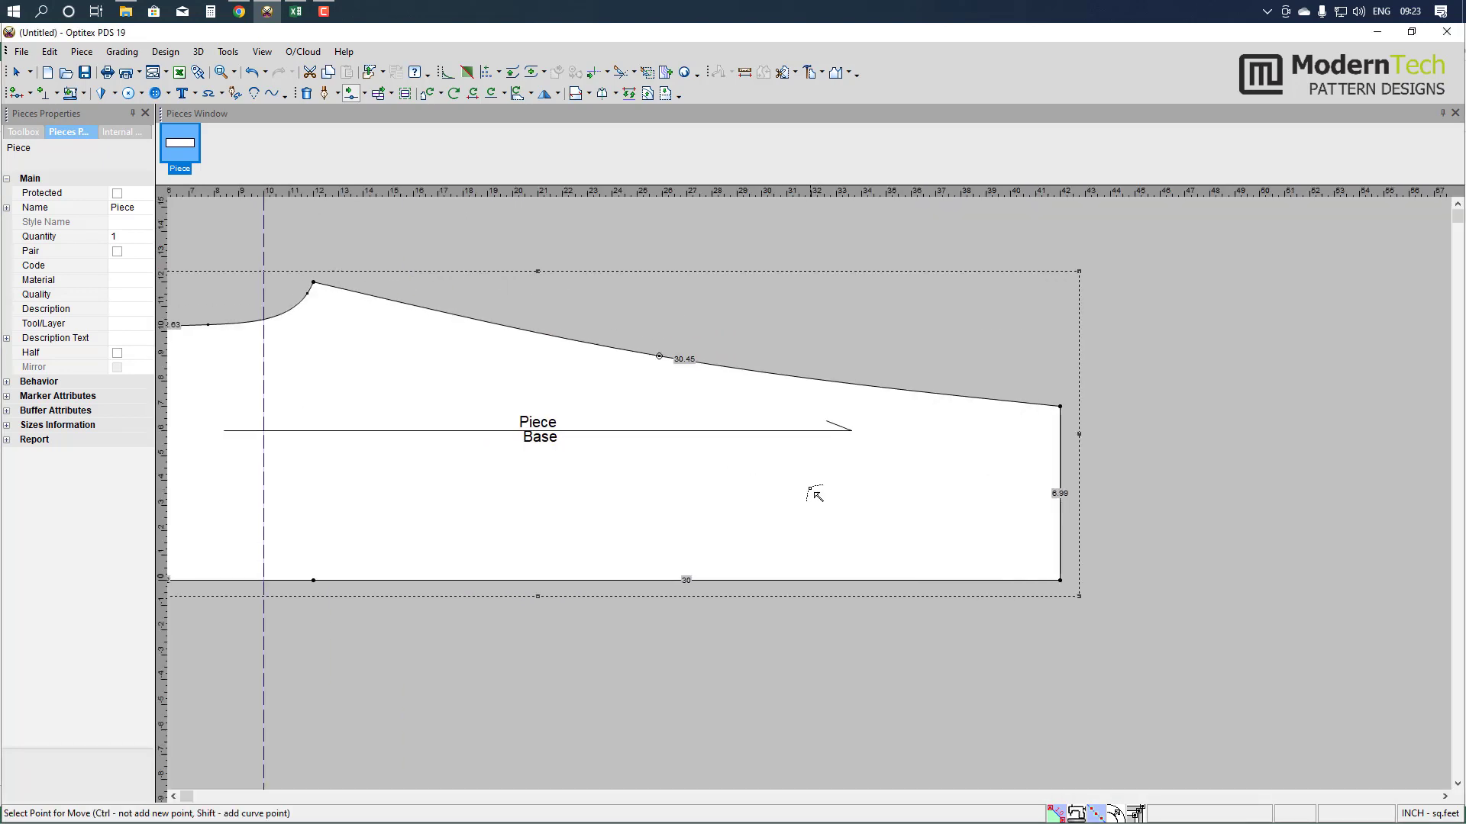
pyautogui.click(632, 344)
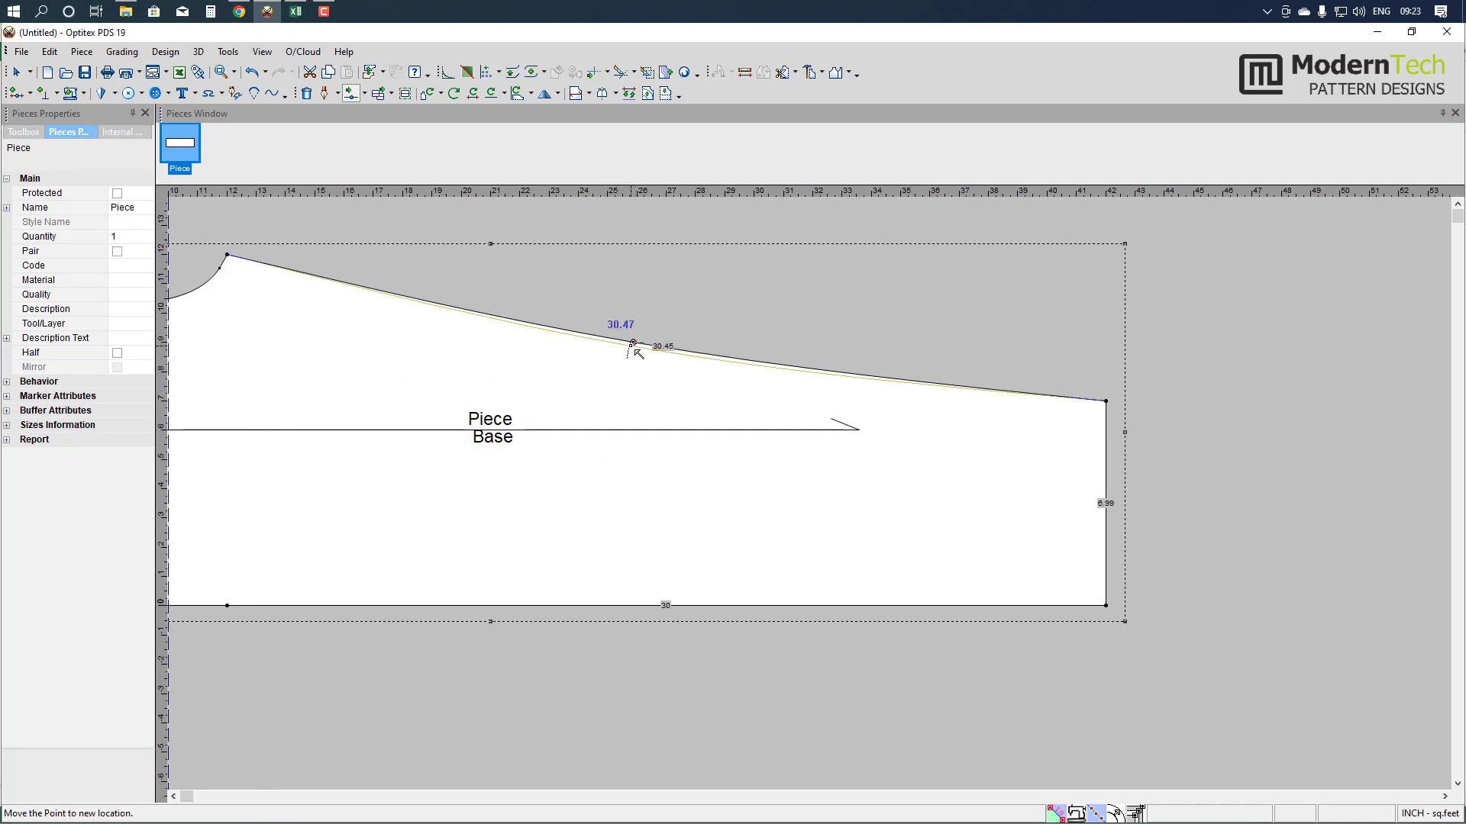
pyautogui.click(631, 344)
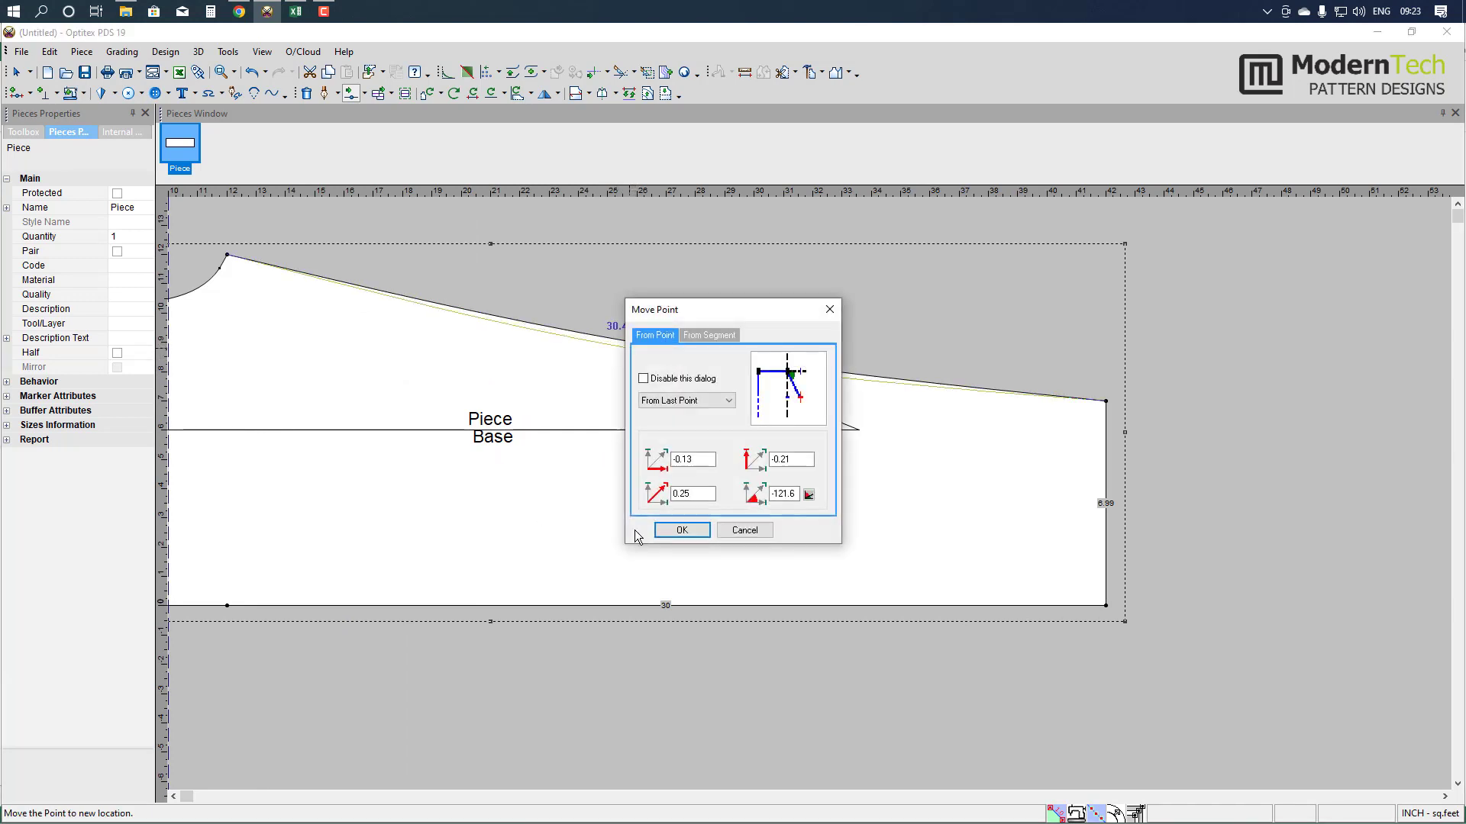
pyautogui.click(677, 530)
pyautogui.rightClick(959, 325)
pyautogui.click(979, 333)
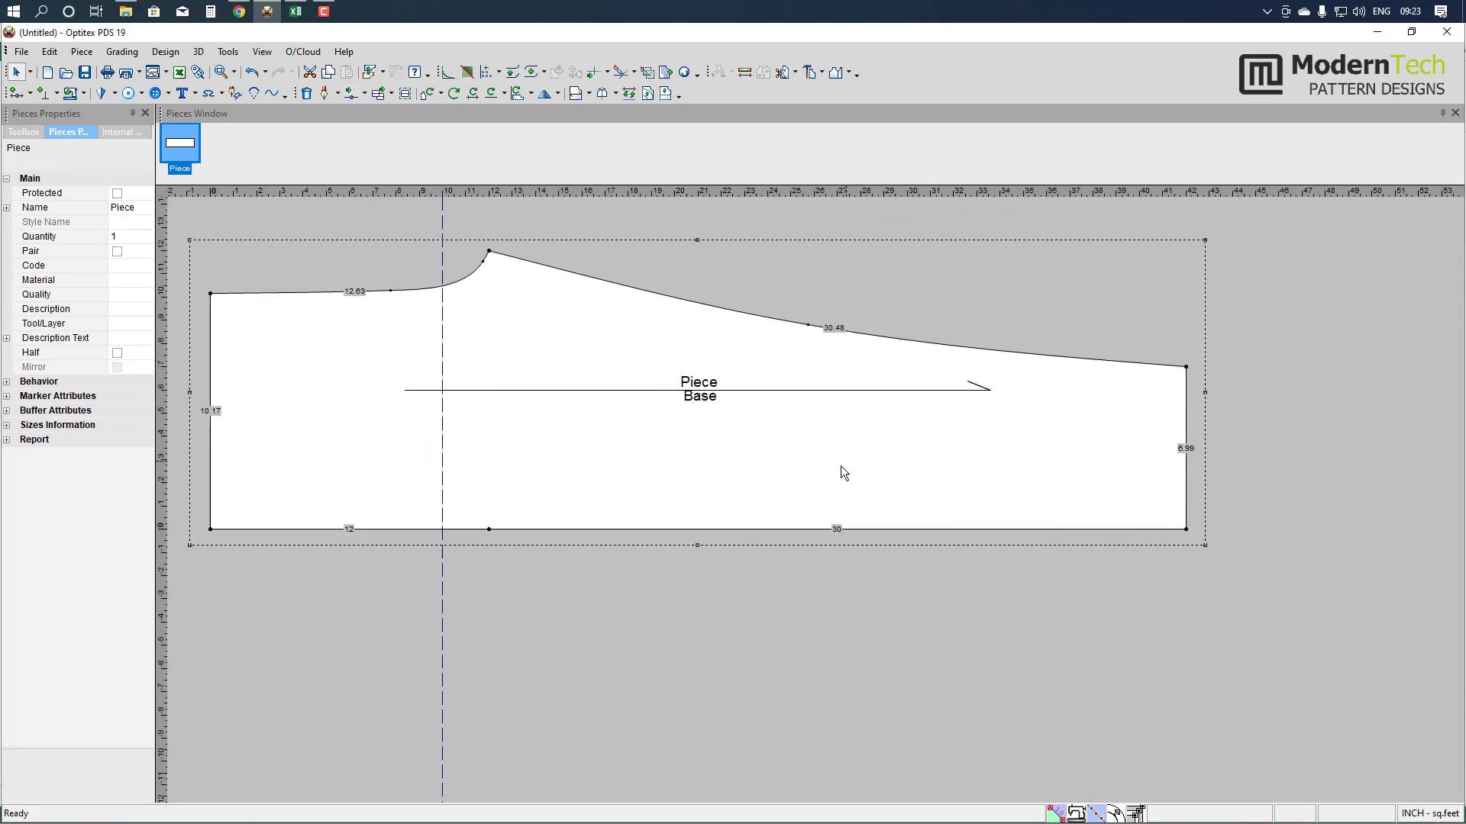
pyautogui.scroll(-1, 841, 465)
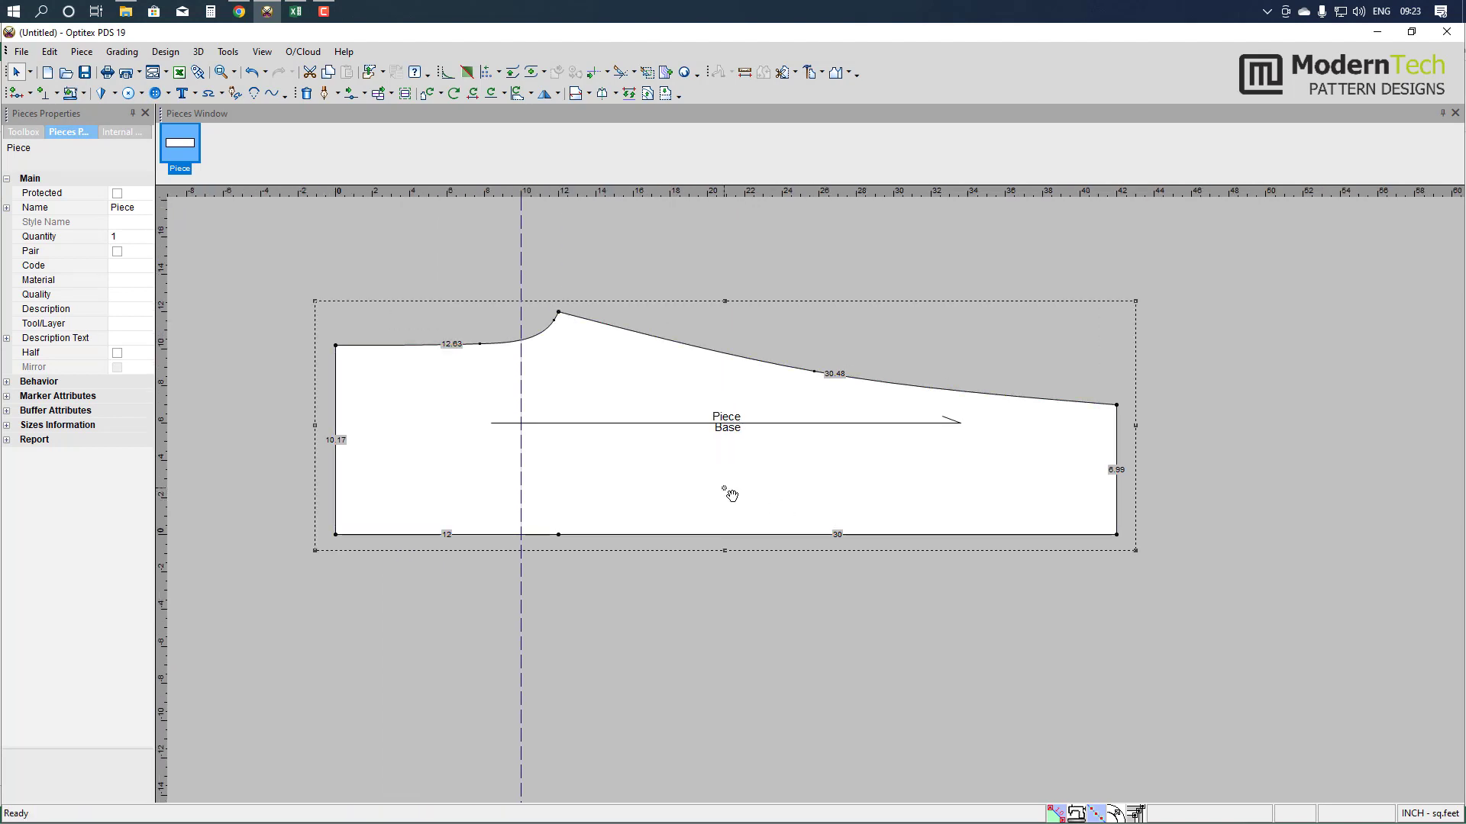
# - Save the curved trackpant pattern as 123.PDS in the Desktop folder
pyautogui.hotkey('ctrl', 's')
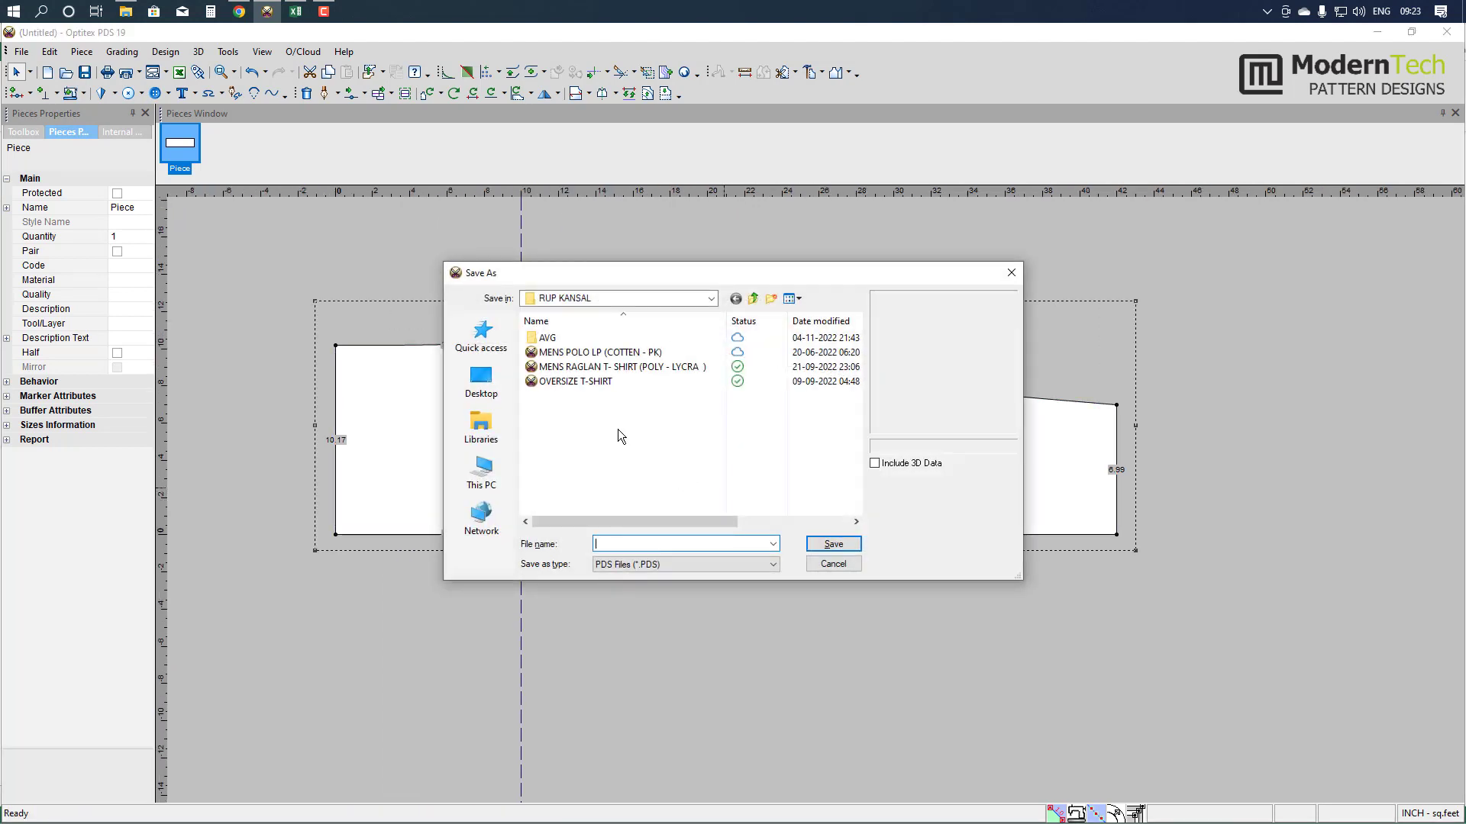
pyautogui.click(481, 379)
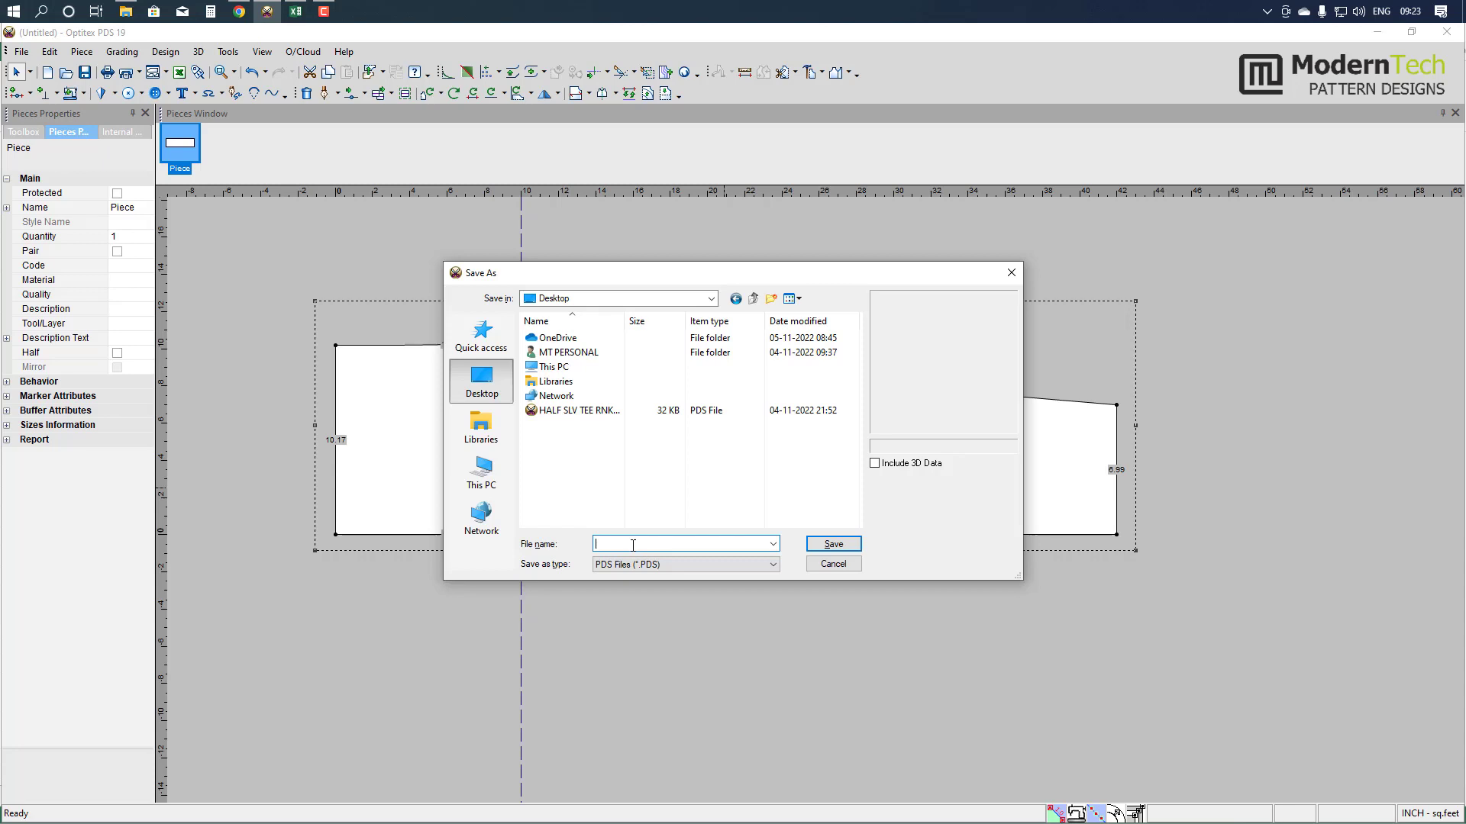
pyautogui.write('123')
pyautogui.press('Return')
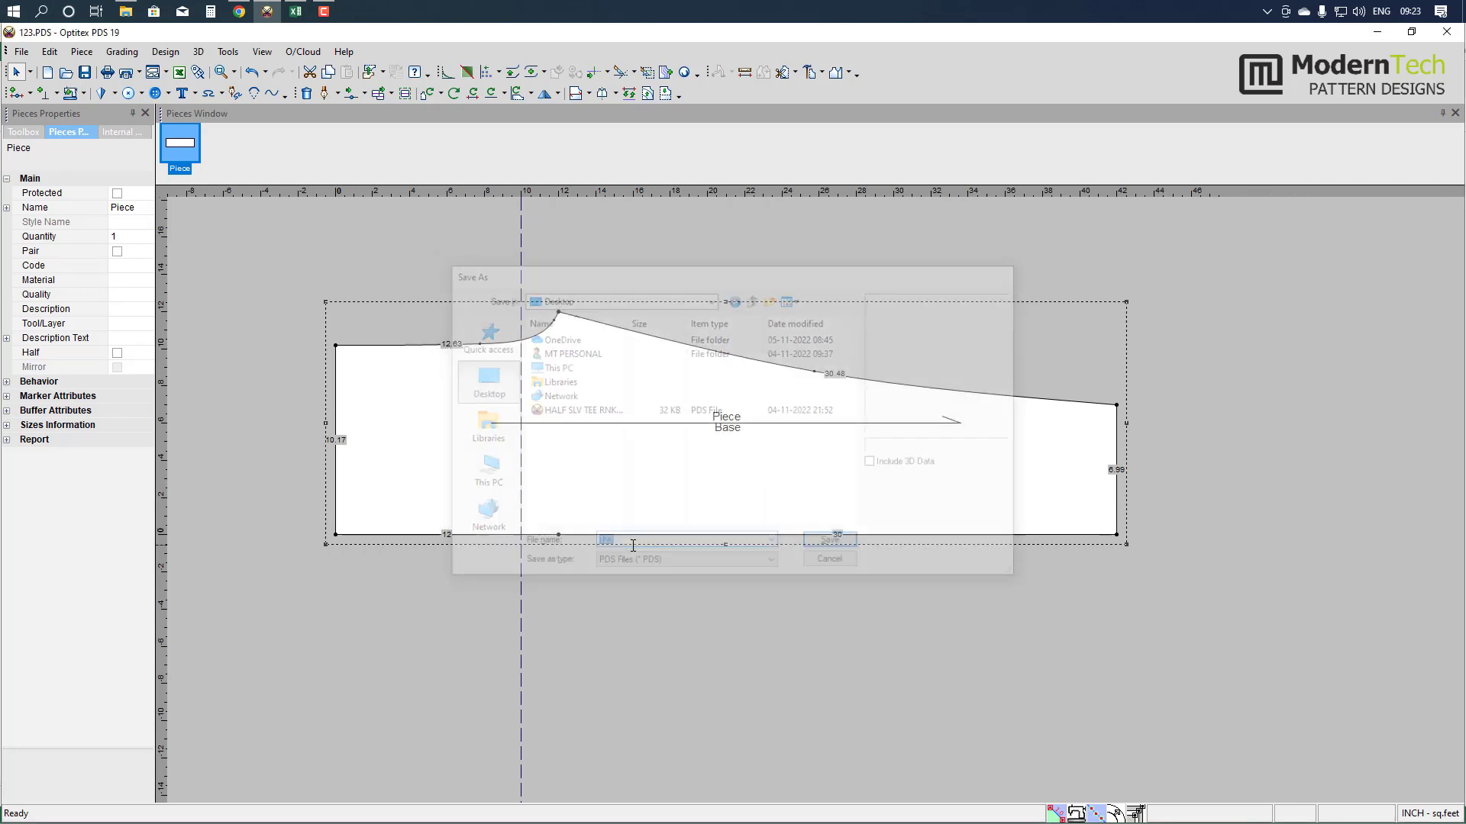
pyautogui.scroll(2, 827, 478)
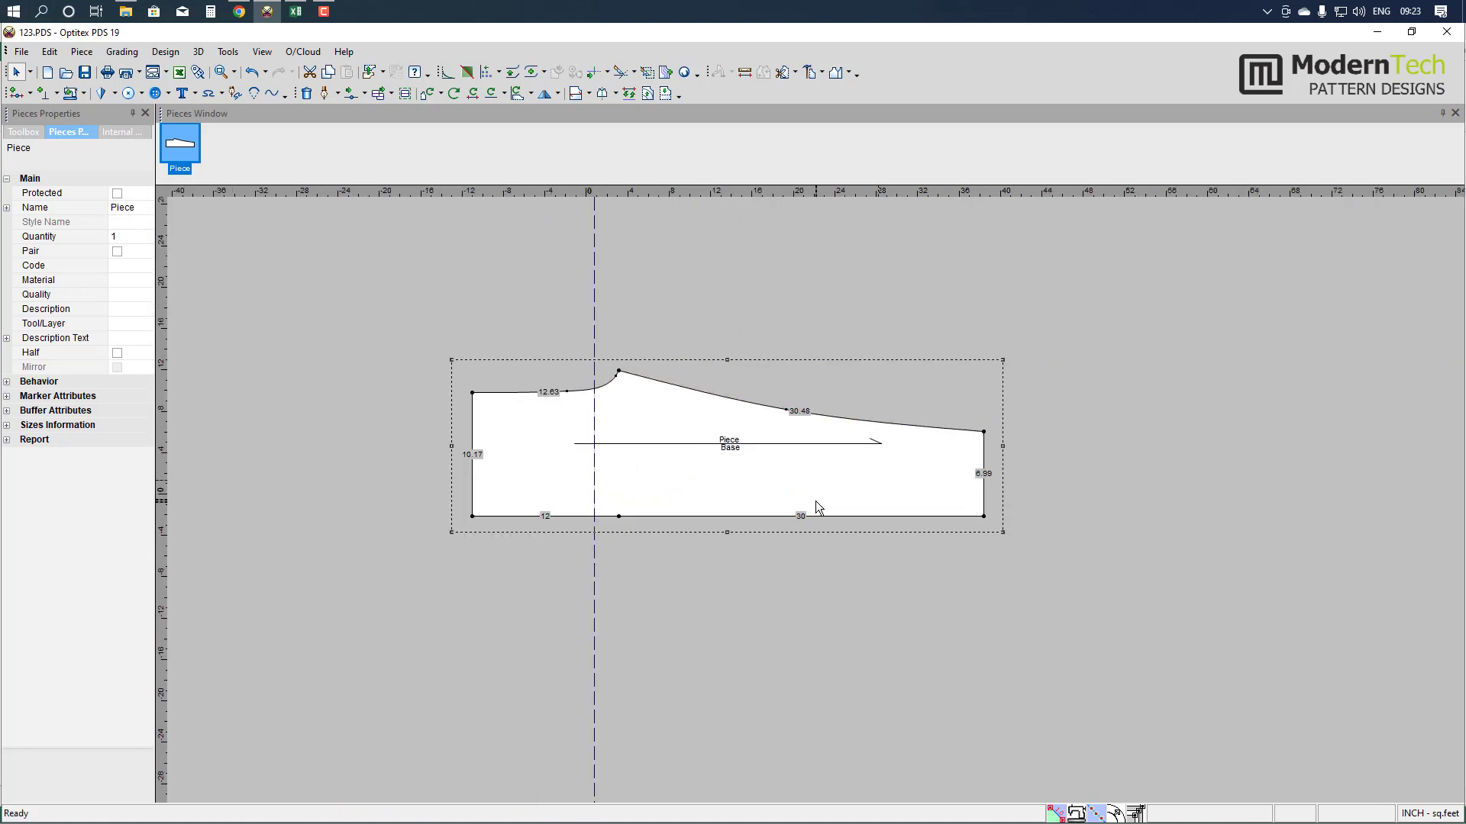
pyautogui.scroll(-1, 813, 501)
pyautogui.scroll(2, 769, 456)
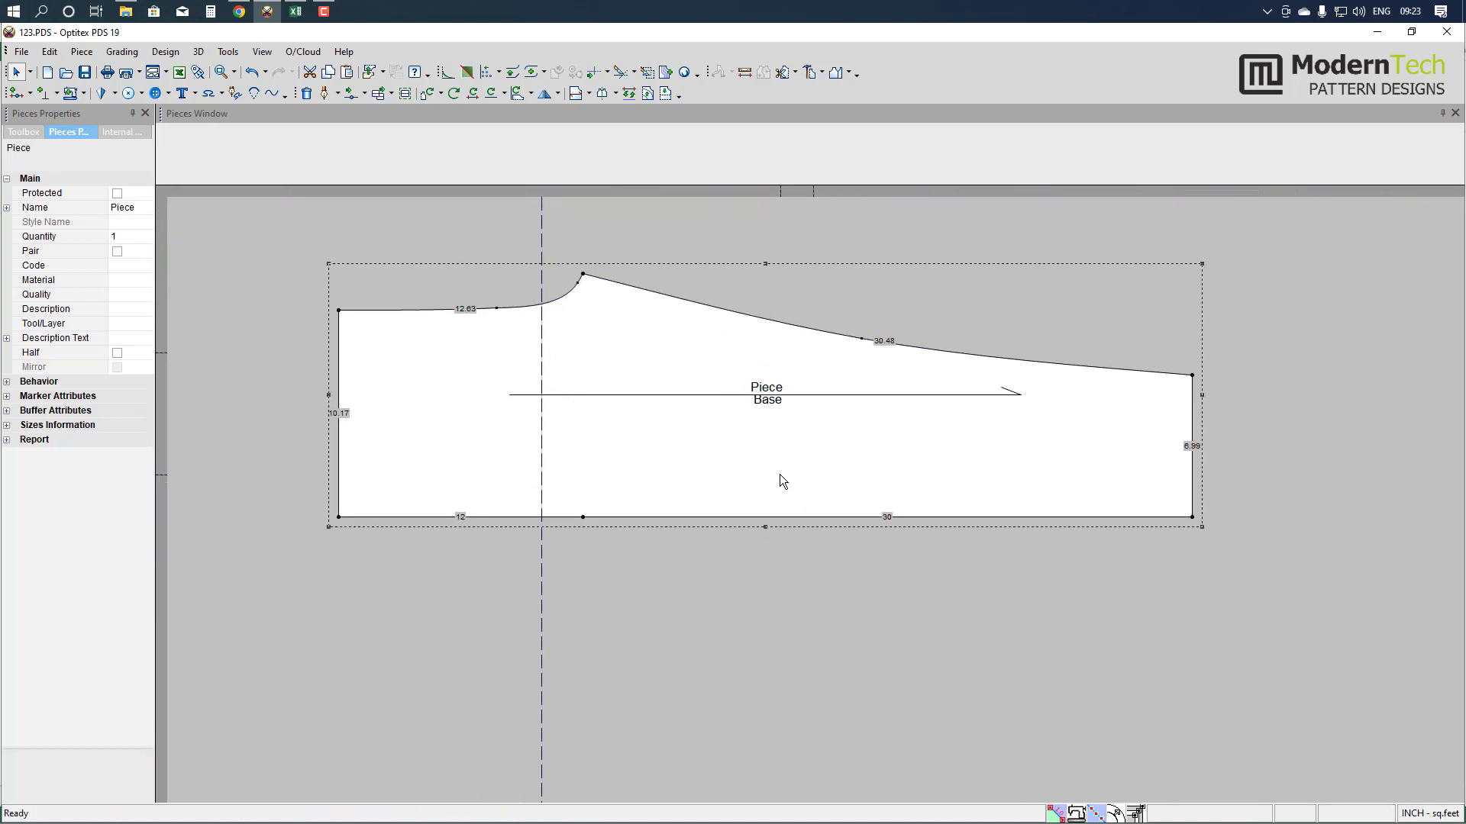
pyautogui.hotkey('ctrl', 'd')
pyautogui.scroll(-1, 780, 474)
pyautogui.scroll(-2, 825, 502)
pyautogui.scroll(-1, 953, 621)
pyautogui.click(953, 621)
pyautogui.scroll(2, 815, 501)
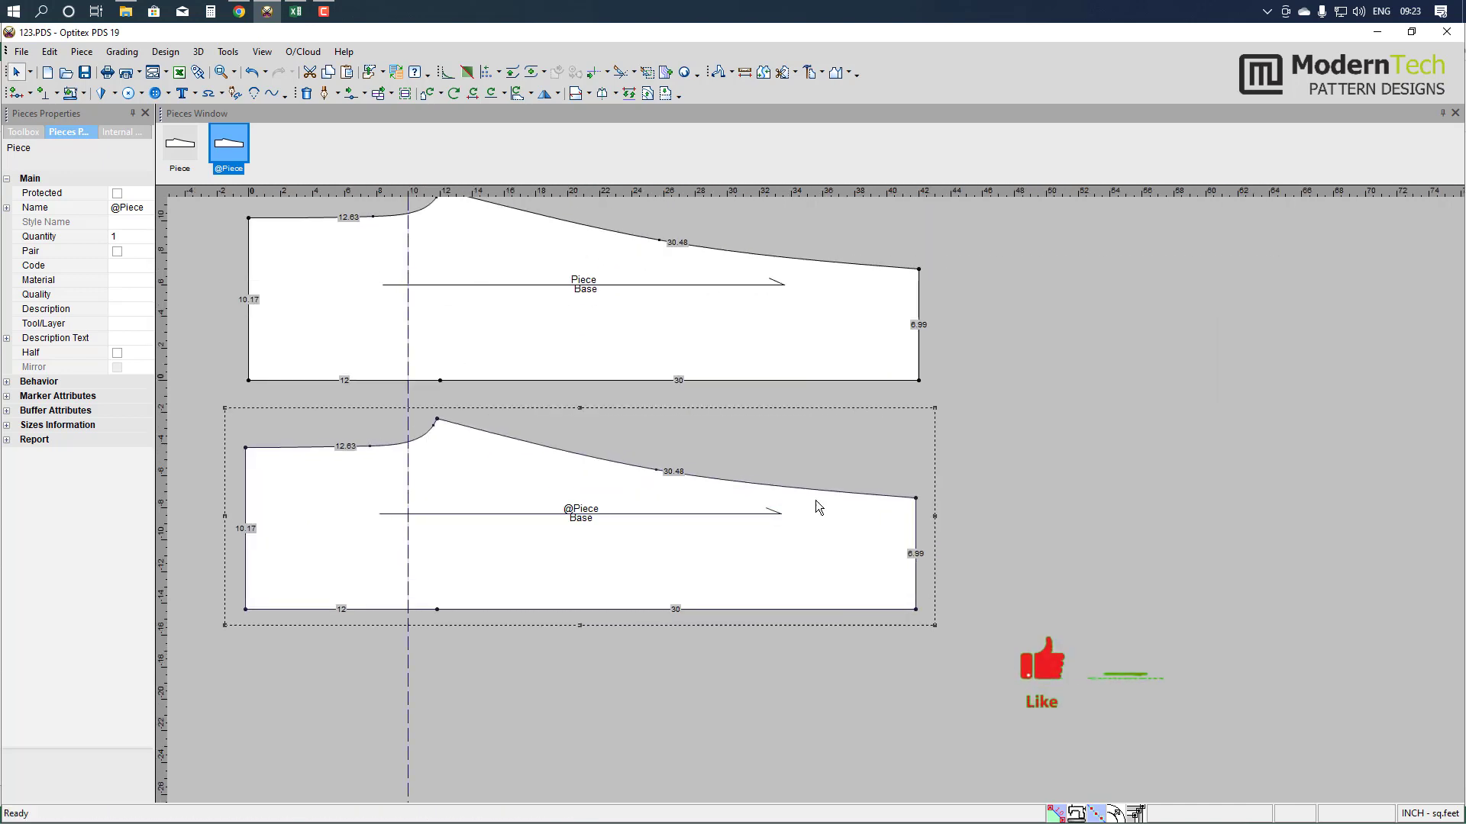
pyautogui.scroll(-2, 815, 501)
pyautogui.scroll(-1, 816, 501)
pyautogui.scroll(1, 950, 470)
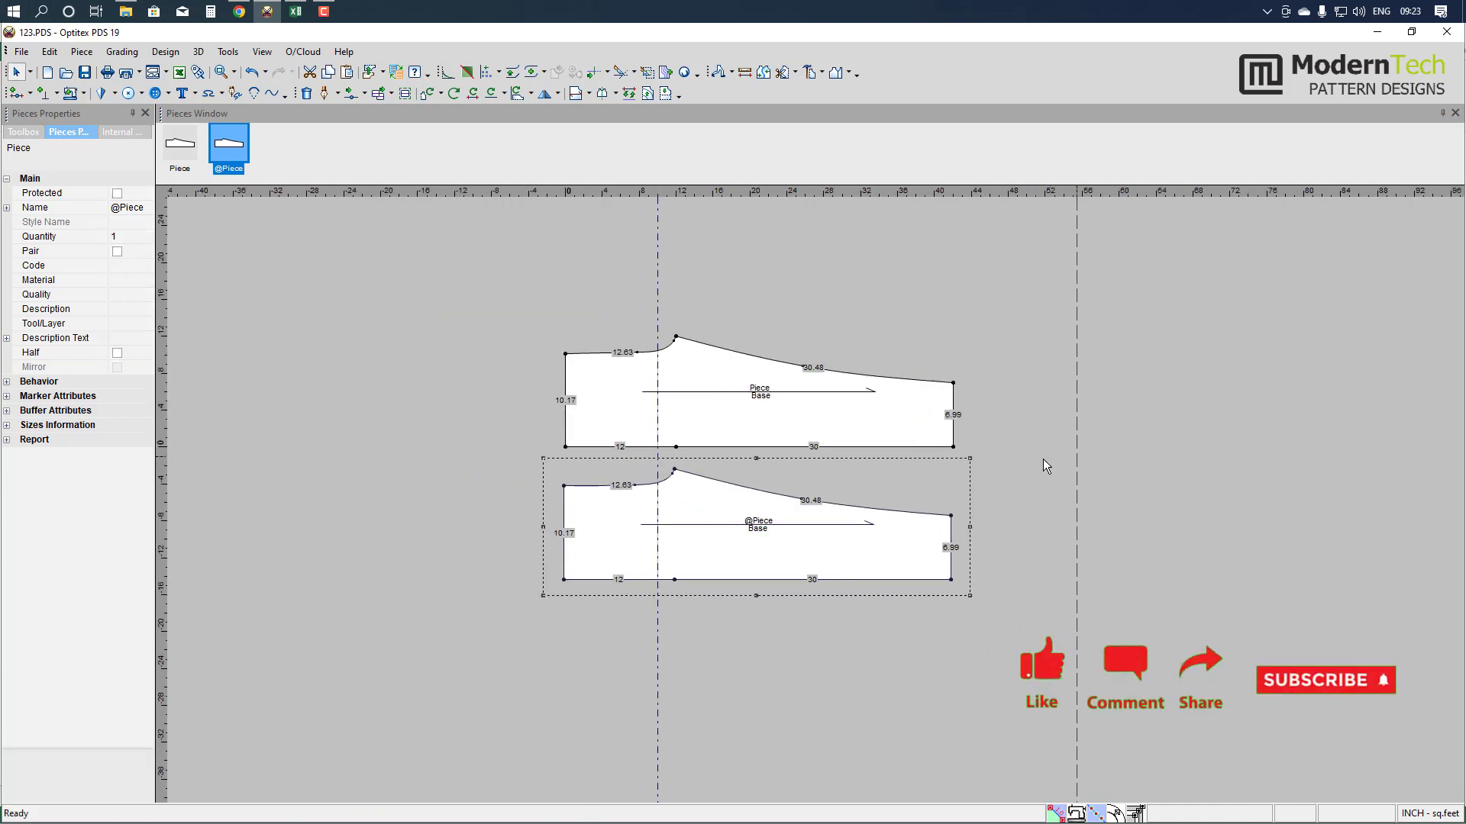
pyautogui.scroll(1, 1043, 460)
# - Raise the original's three top-edge points 0.75 in Y
pyautogui.click(351, 93)
pyautogui.moveTo(412, 263); pyautogui.dragTo(960, 413)
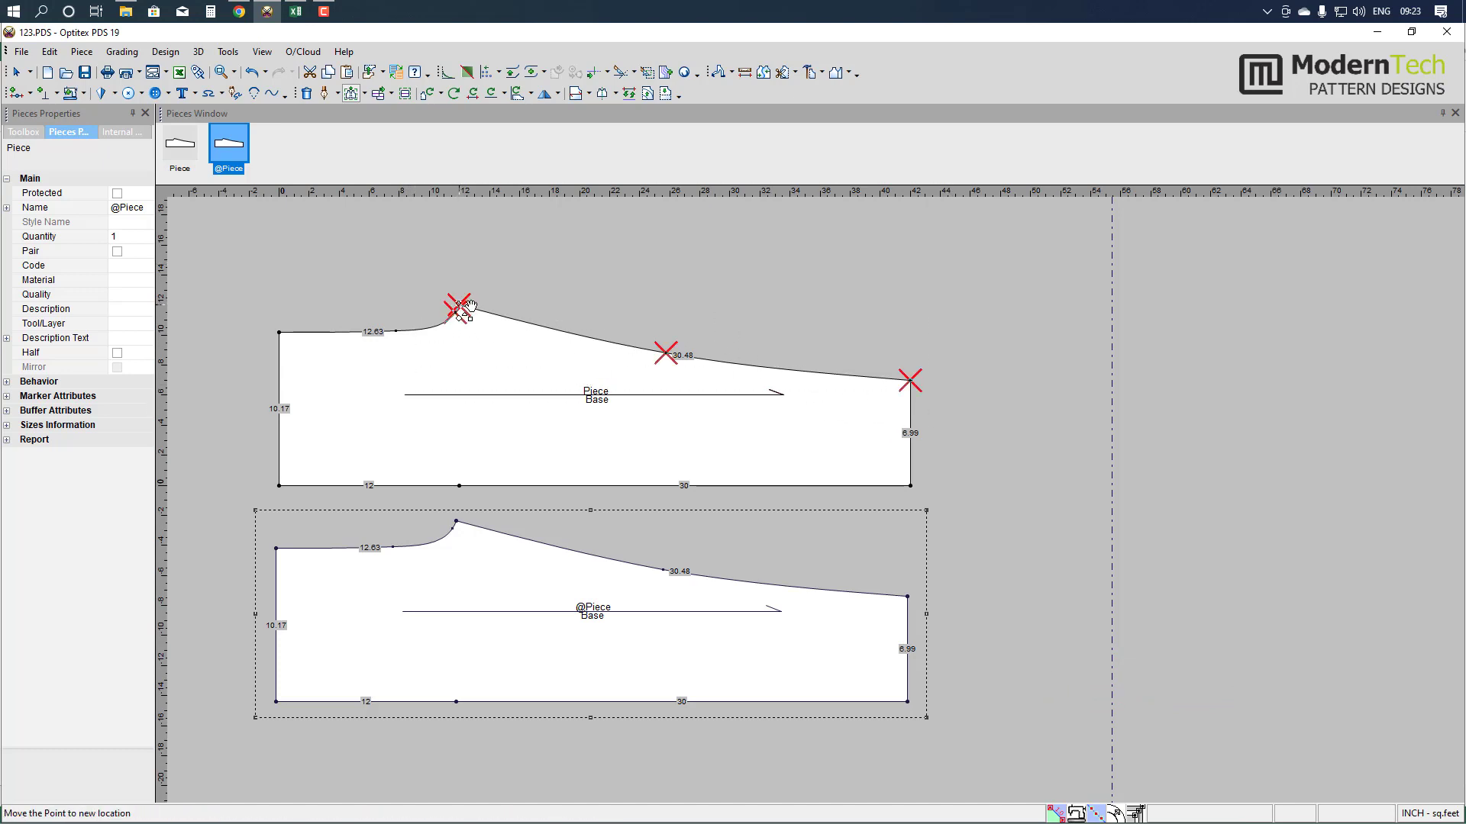
pyautogui.moveTo(458, 308); pyautogui.dragTo(465, 244)
pyautogui.doubleClick(305, 237)
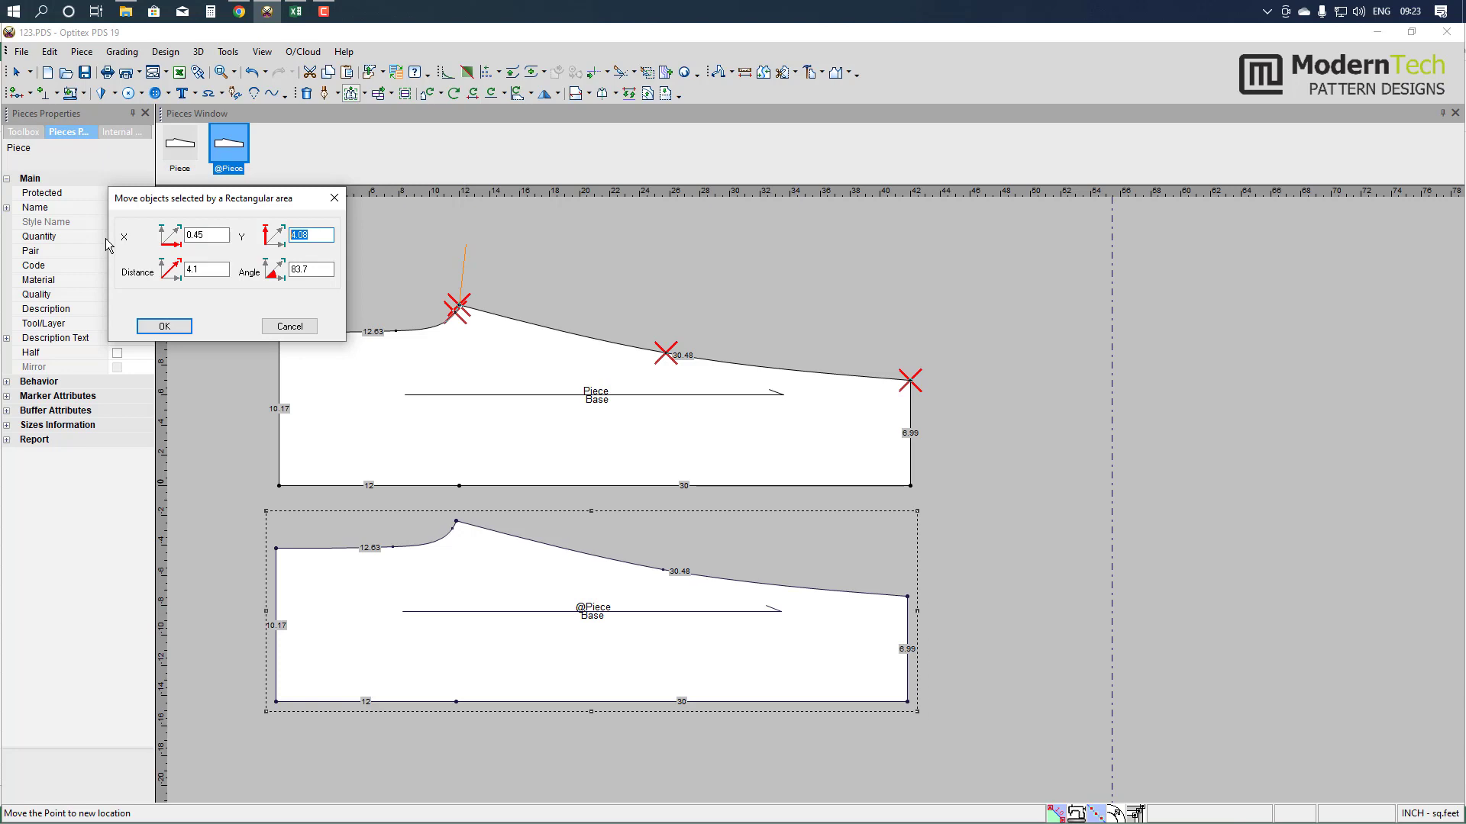
pyautogui.write('.75')
pyautogui.click(164, 326)
pyautogui.moveTo(427, 525); pyautogui.dragTo(927, 641)
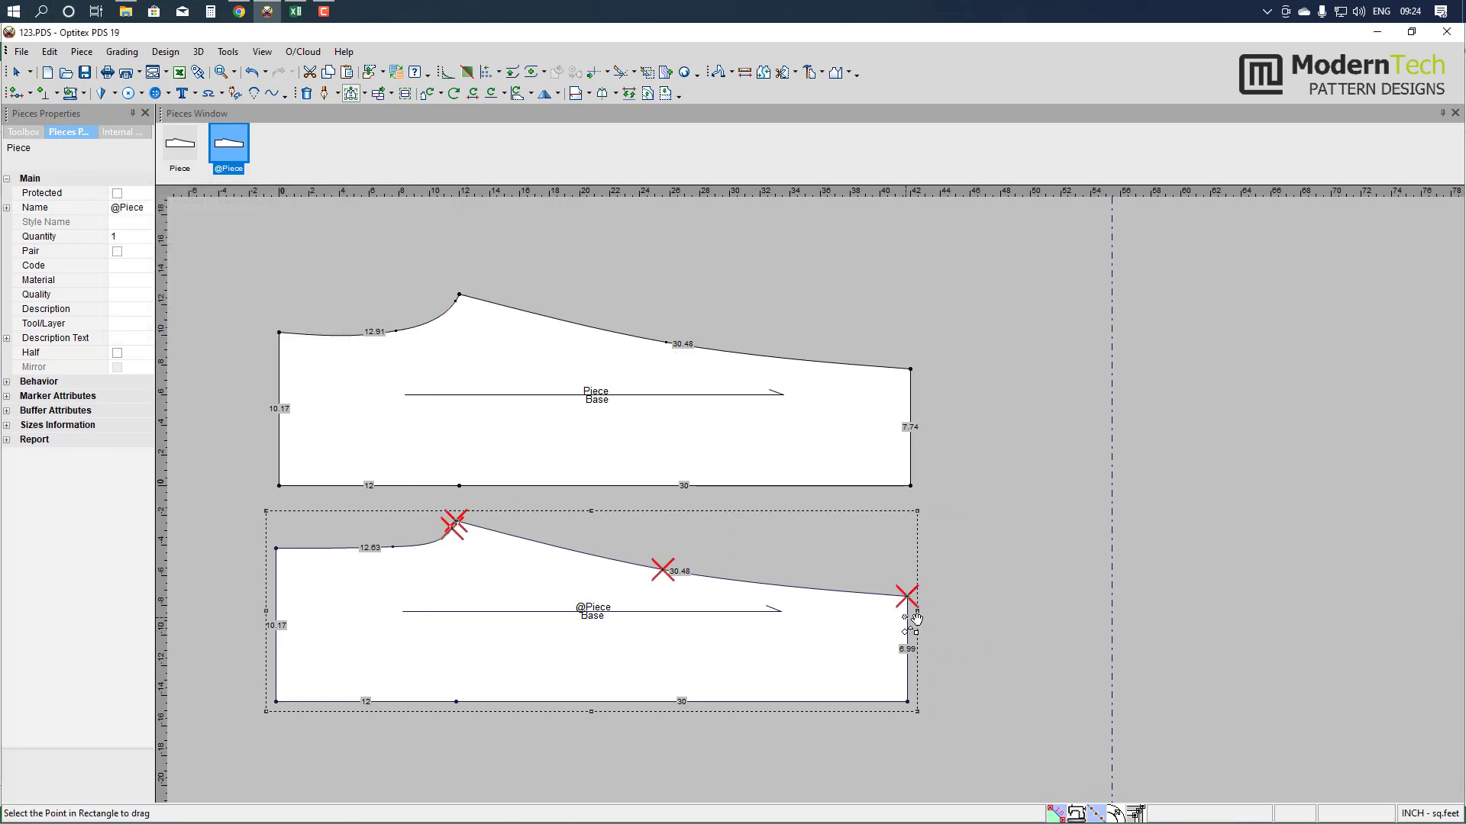
pyautogui.click(906, 596)
pyautogui.press('Tab')
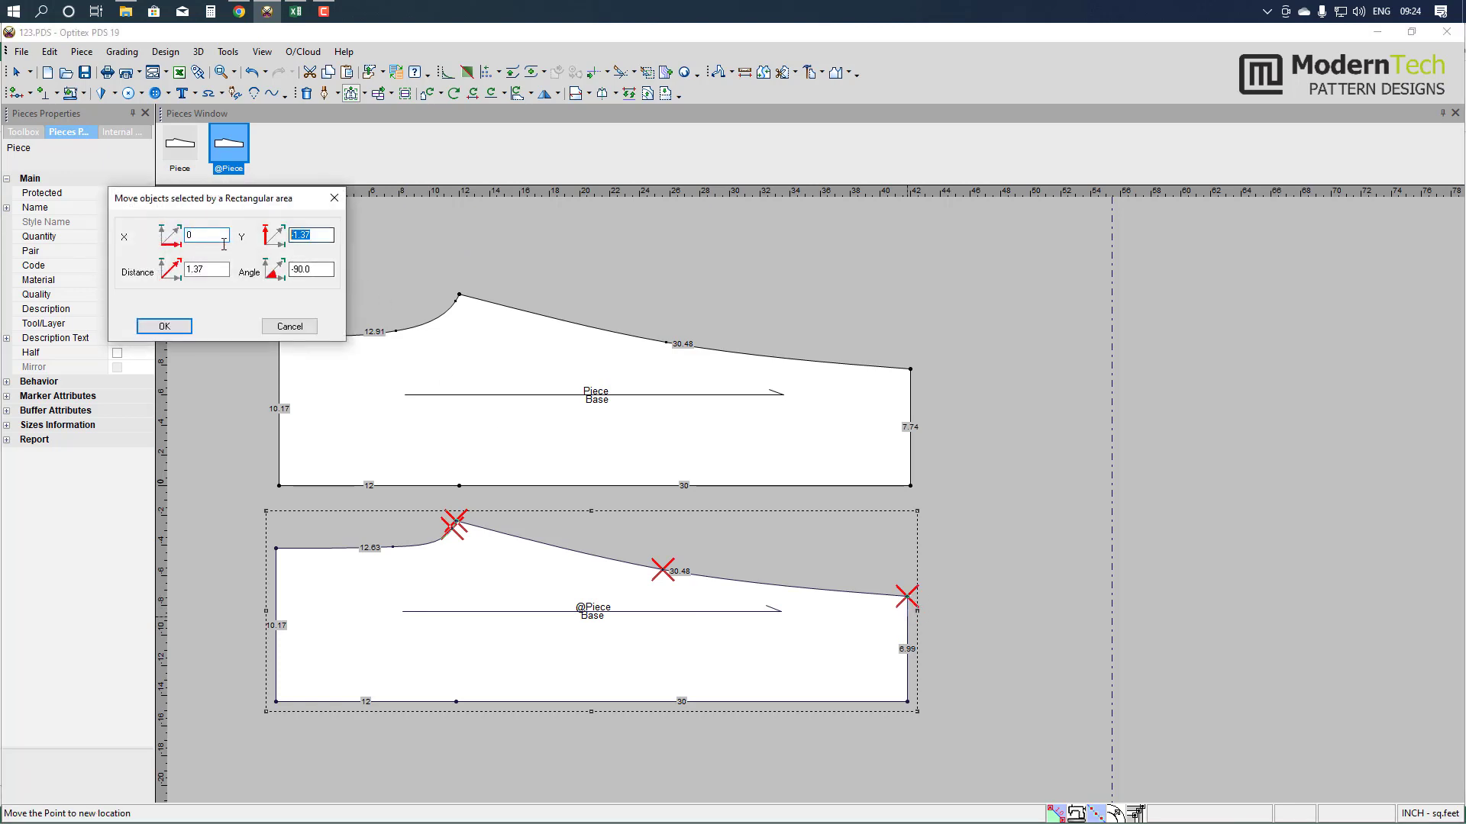
pyautogui.write('-')
pyautogui.click(164, 327)
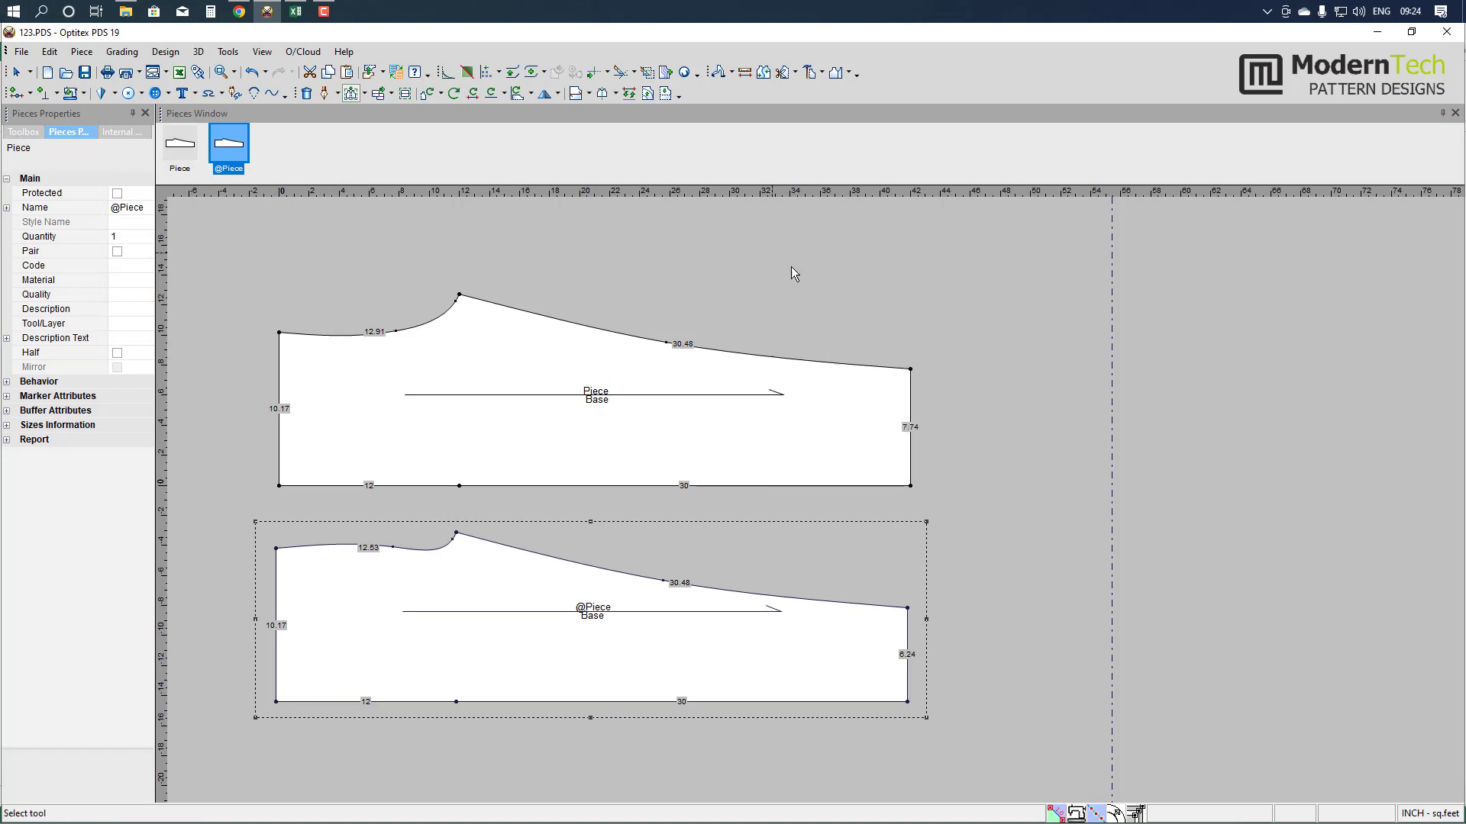
pyautogui.moveTo(907, 703); pyautogui.dragTo(910, 485)
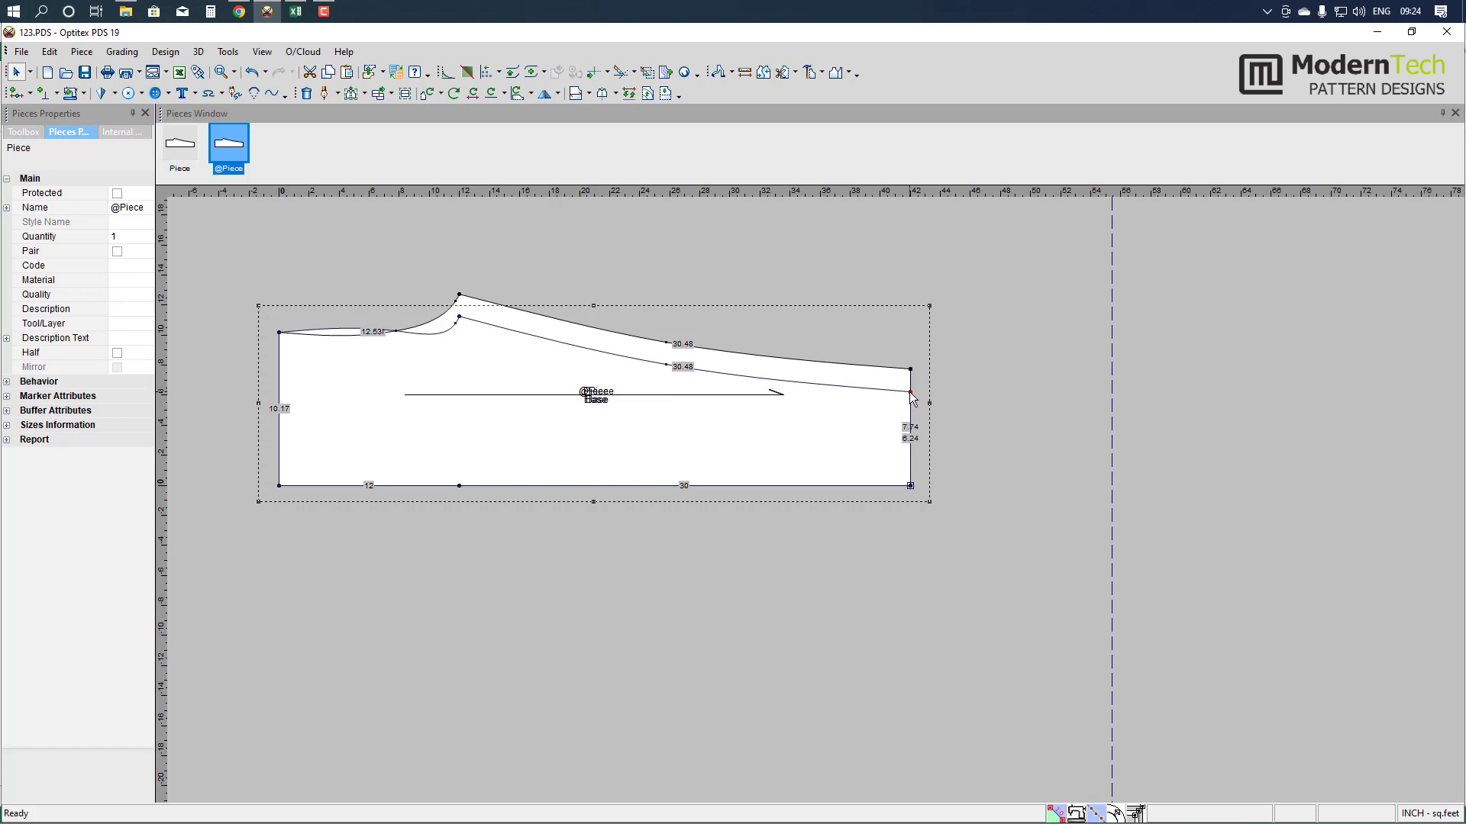
pyautogui.scroll(-2, 1088, 596)
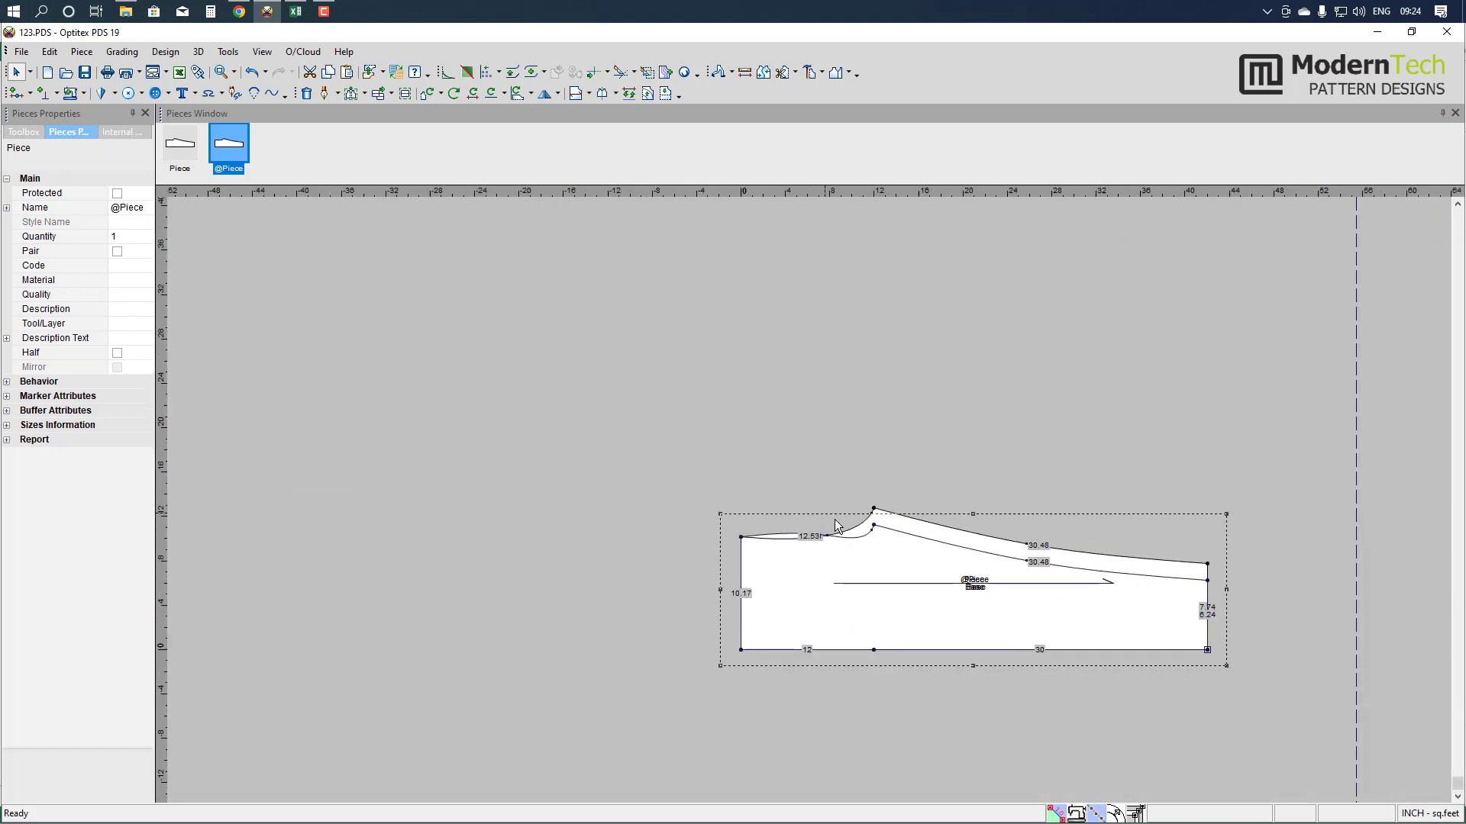
pyautogui.scroll(2, 818, 503)
pyautogui.scroll(1, 600, 384)
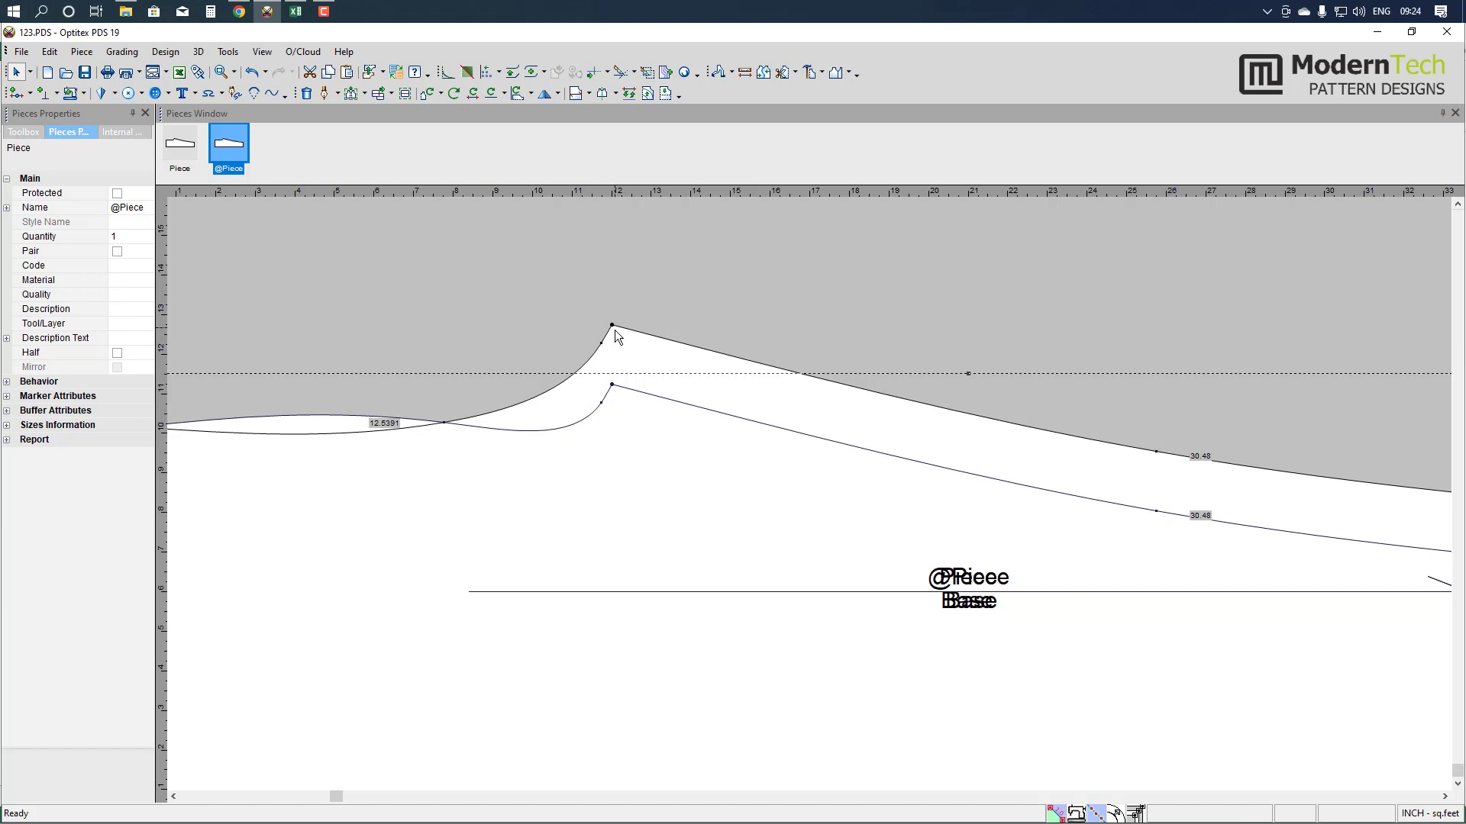
pyautogui.scroll(-1, 767, 423)
pyautogui.scroll(-1, 767, 423)
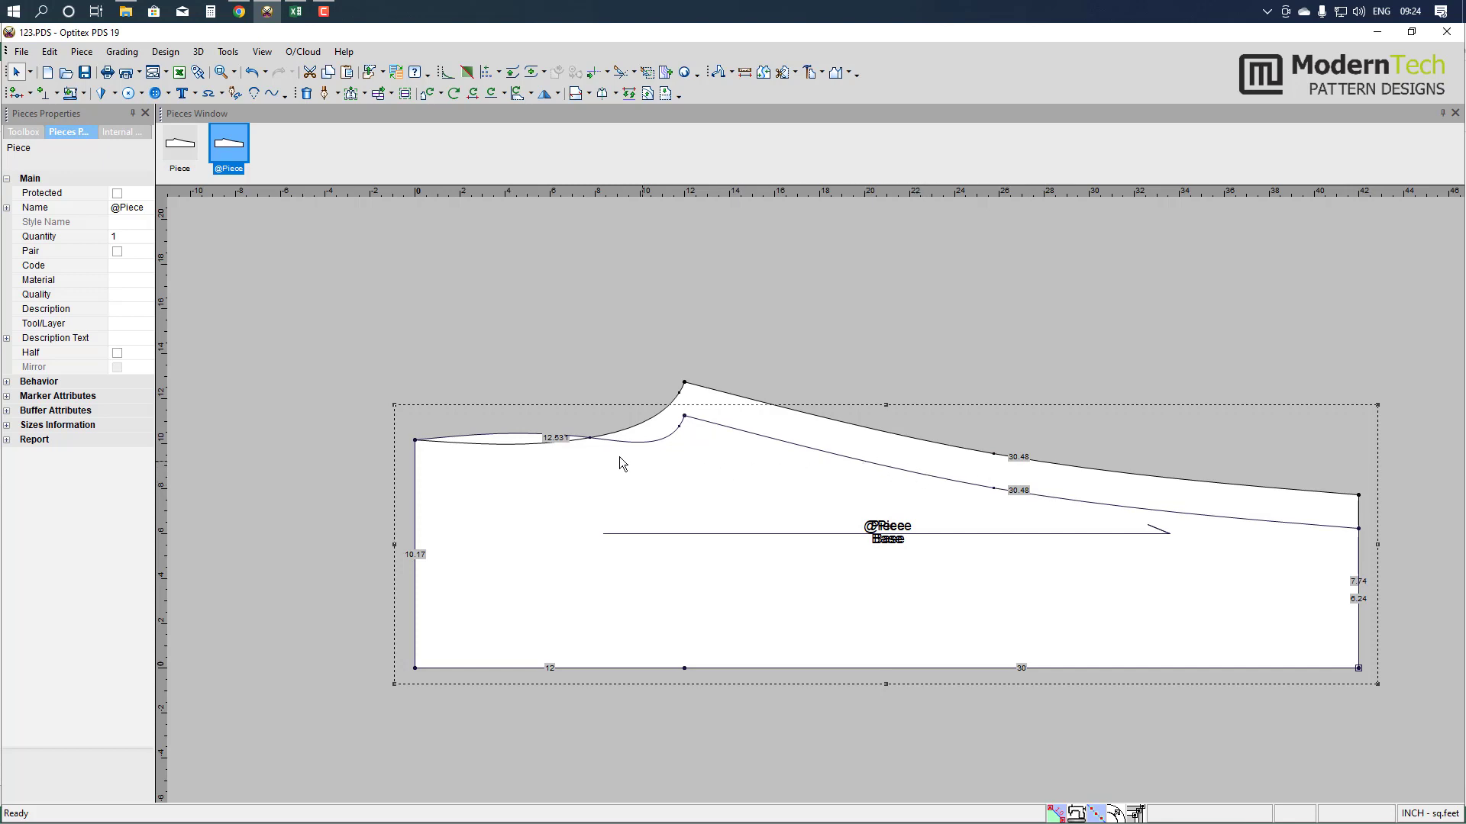
pyautogui.scroll(1, 620, 456)
pyautogui.scroll(1, 783, 462)
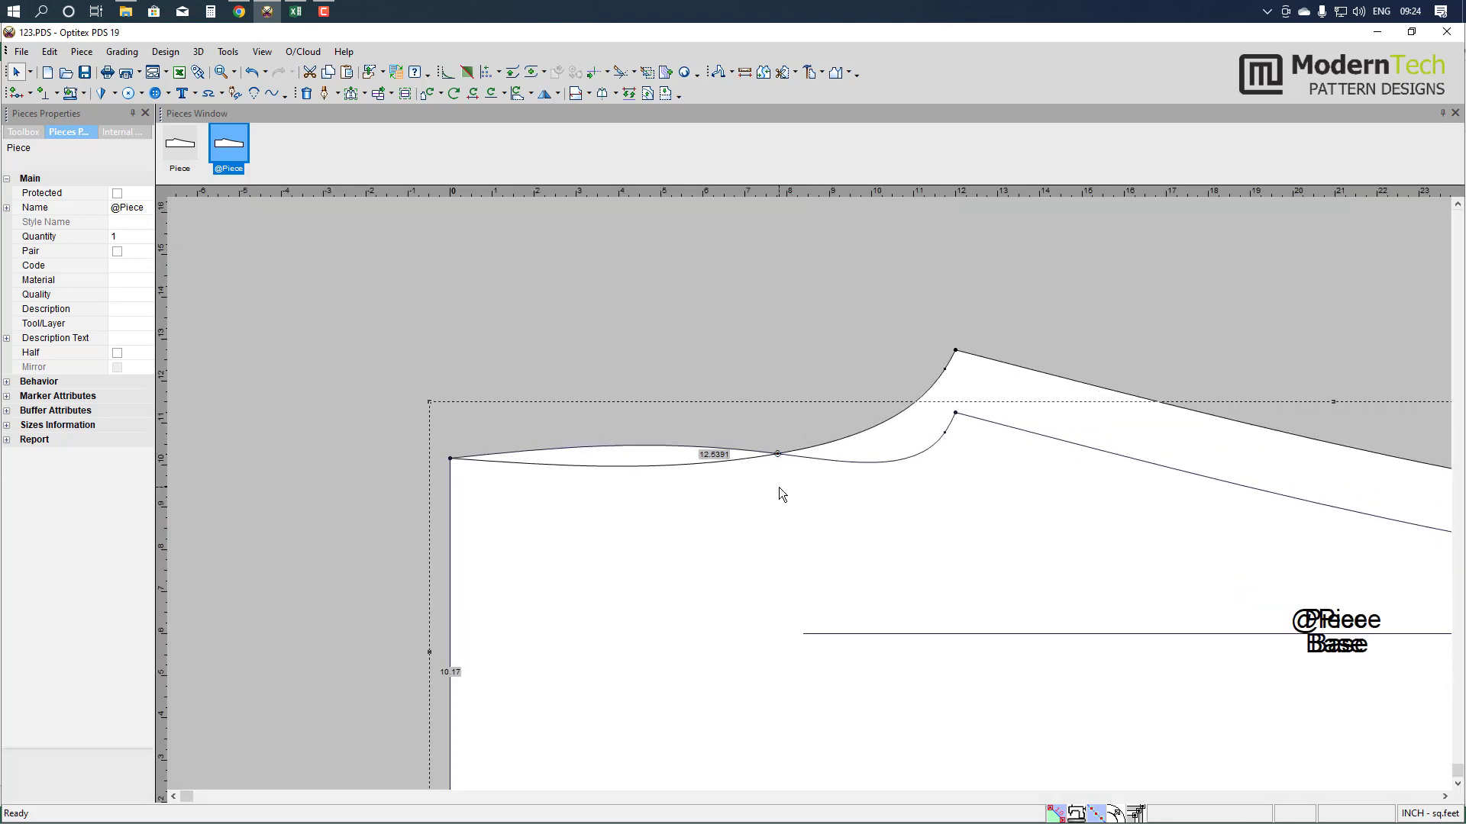
pyautogui.click(779, 487)
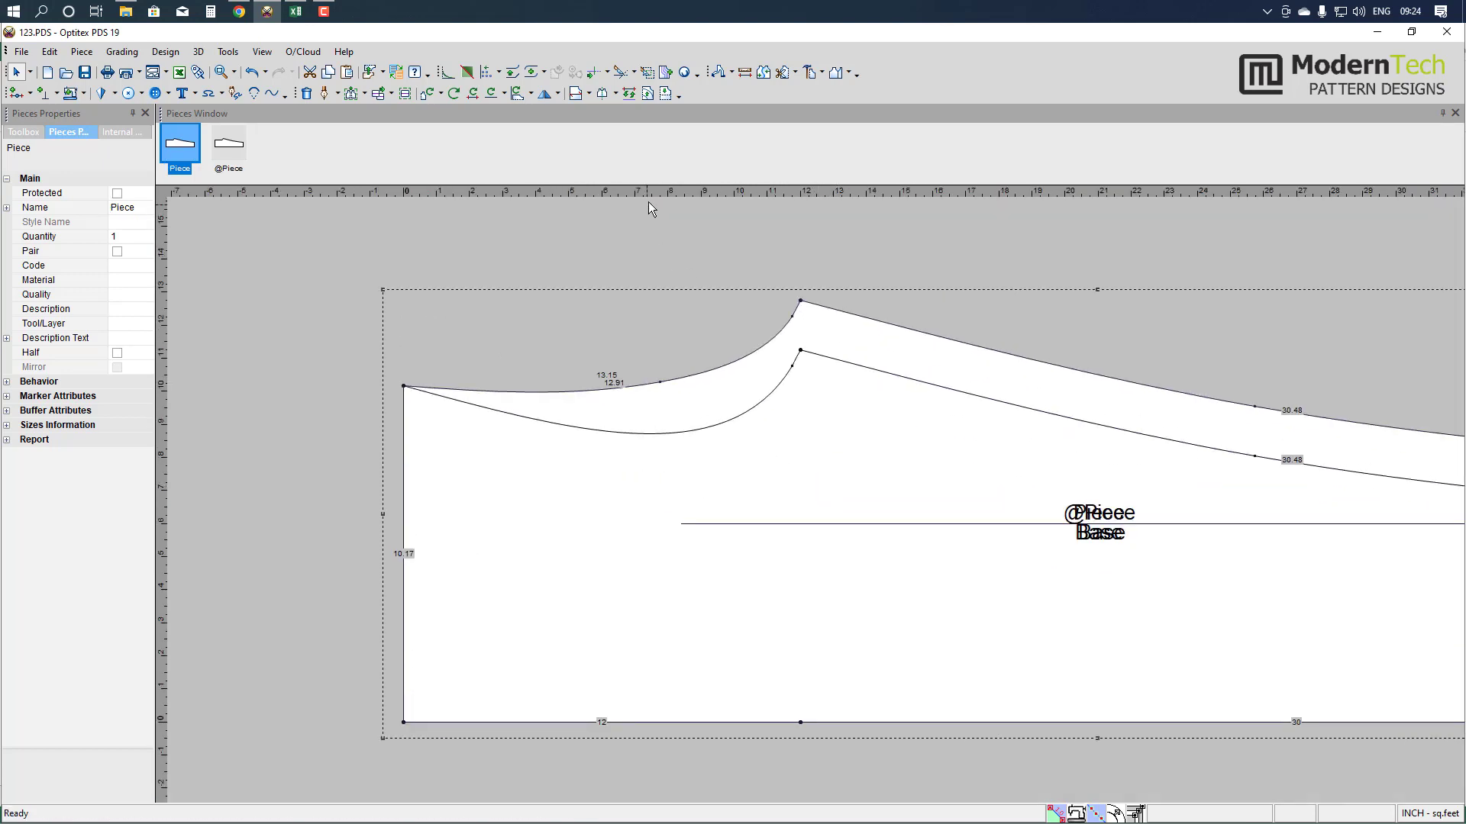
pyautogui.click(471, 395)
pyautogui.press('m')
pyautogui.click(631, 429)
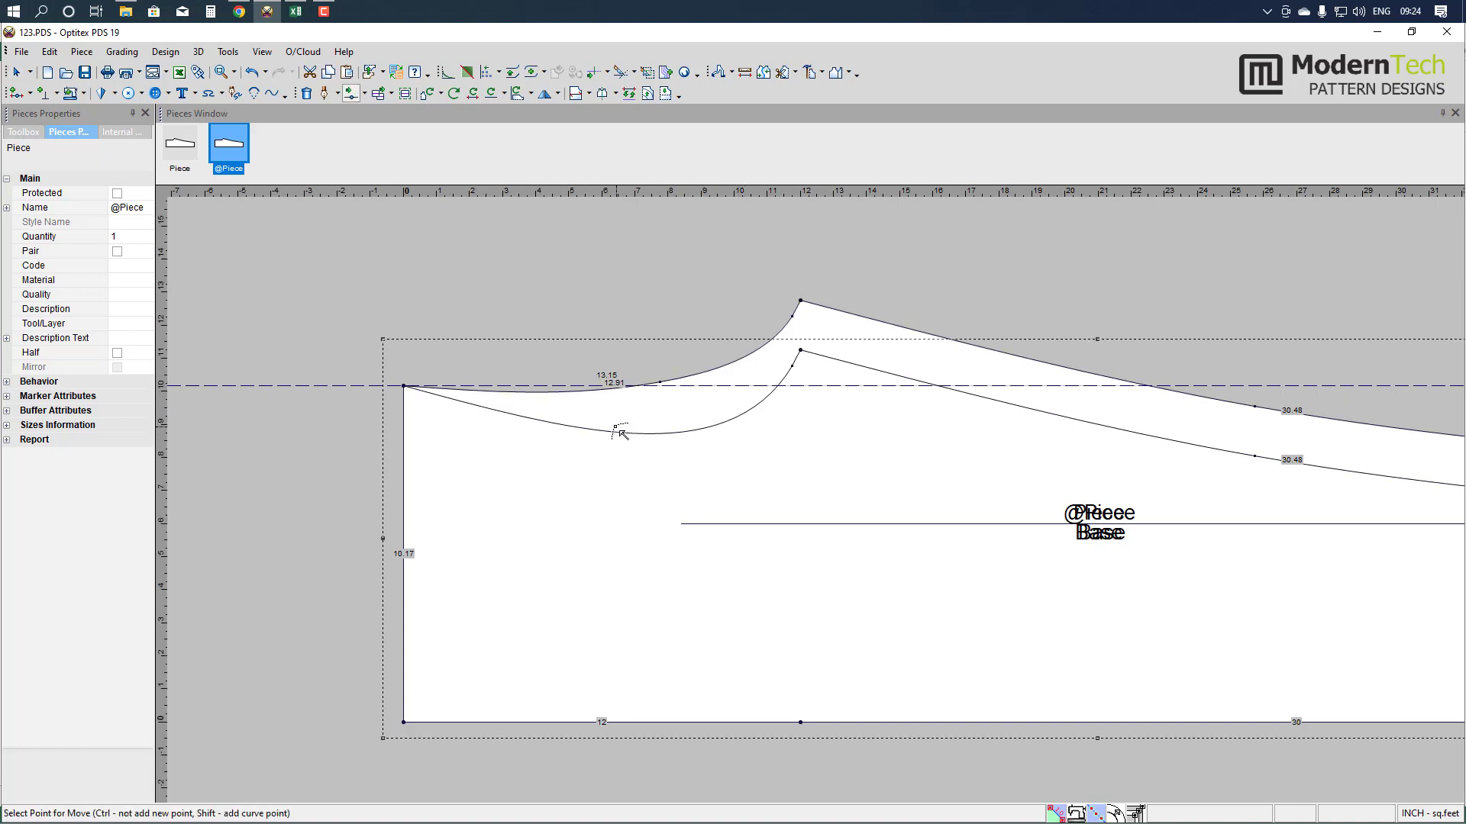
pyautogui.click(620, 433)
pyautogui.click(615, 386)
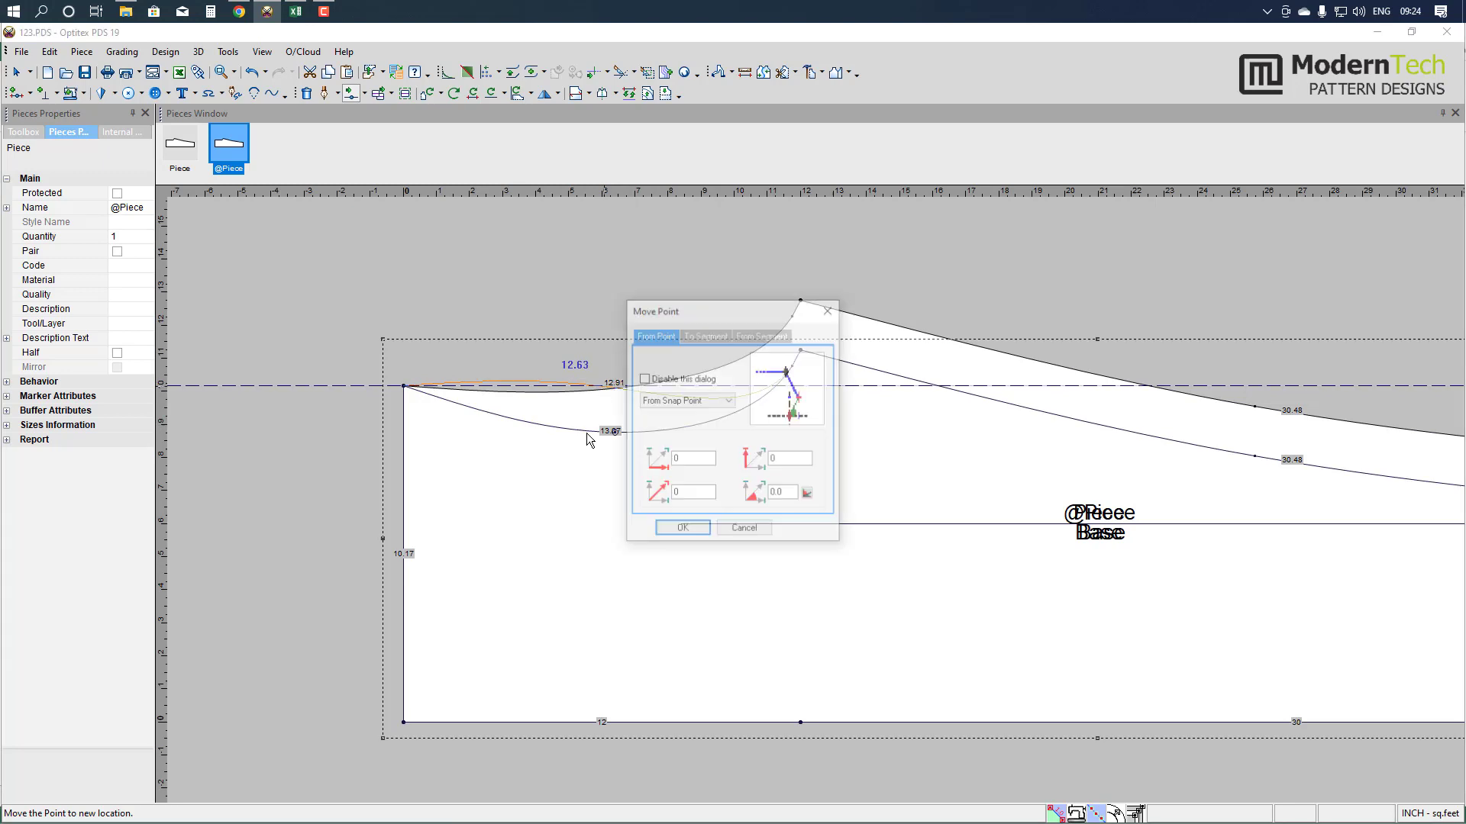
pyautogui.click(669, 529)
pyautogui.scroll(2, 798, 443)
pyautogui.click(800, 415)
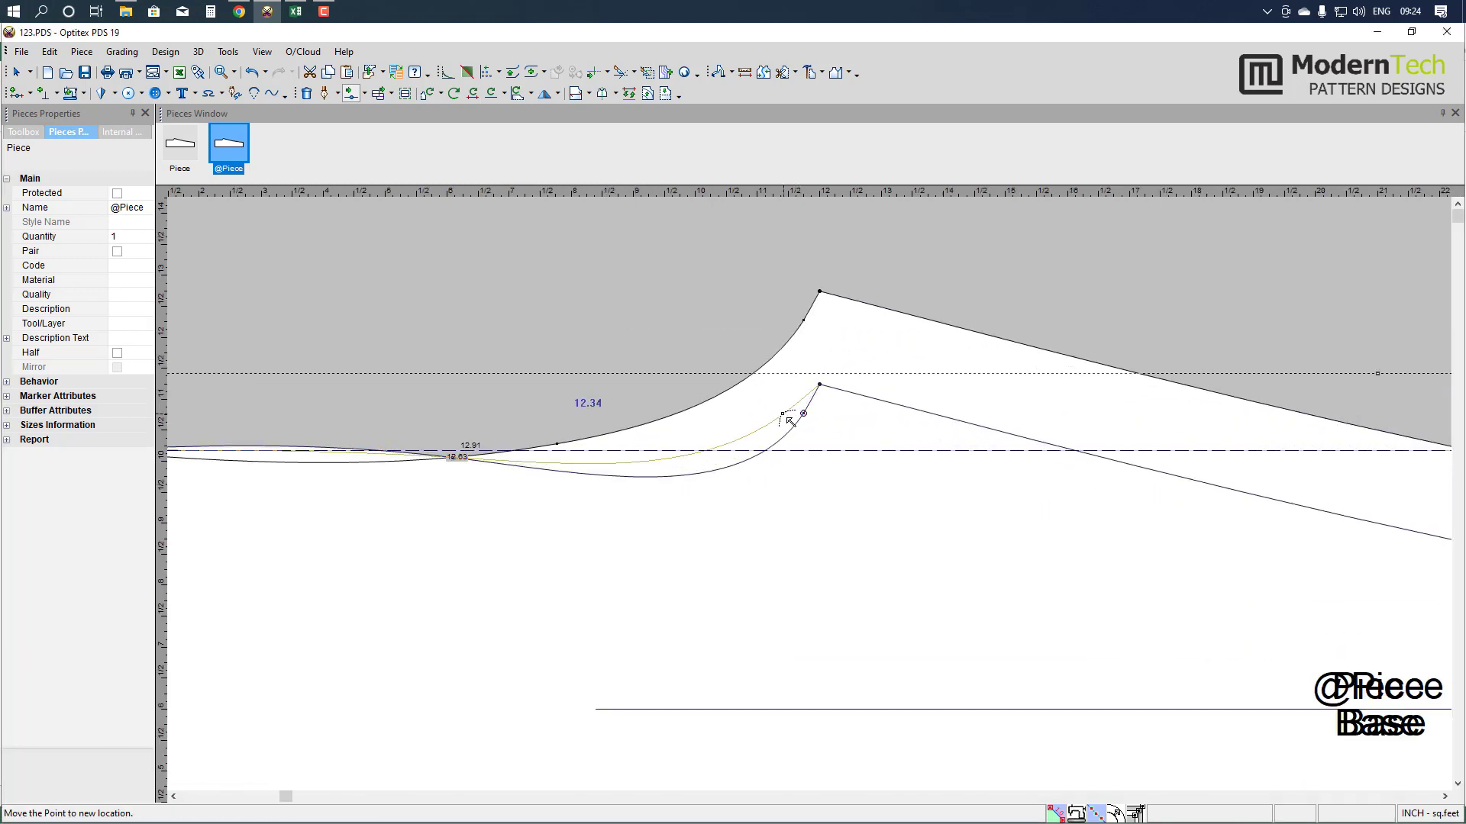
pyautogui.click(793, 413)
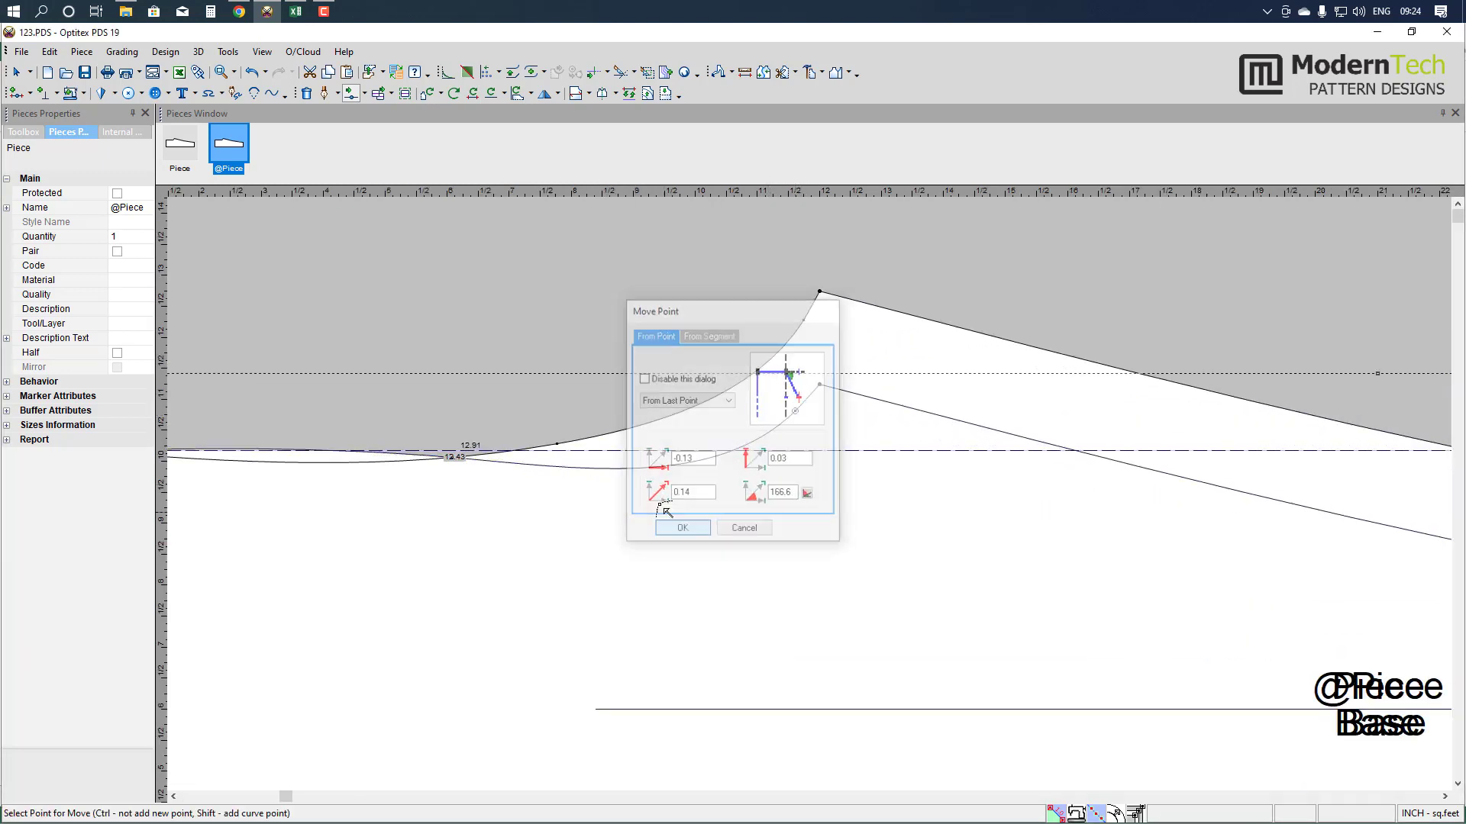
pyautogui.click(679, 530)
pyautogui.click(649, 464)
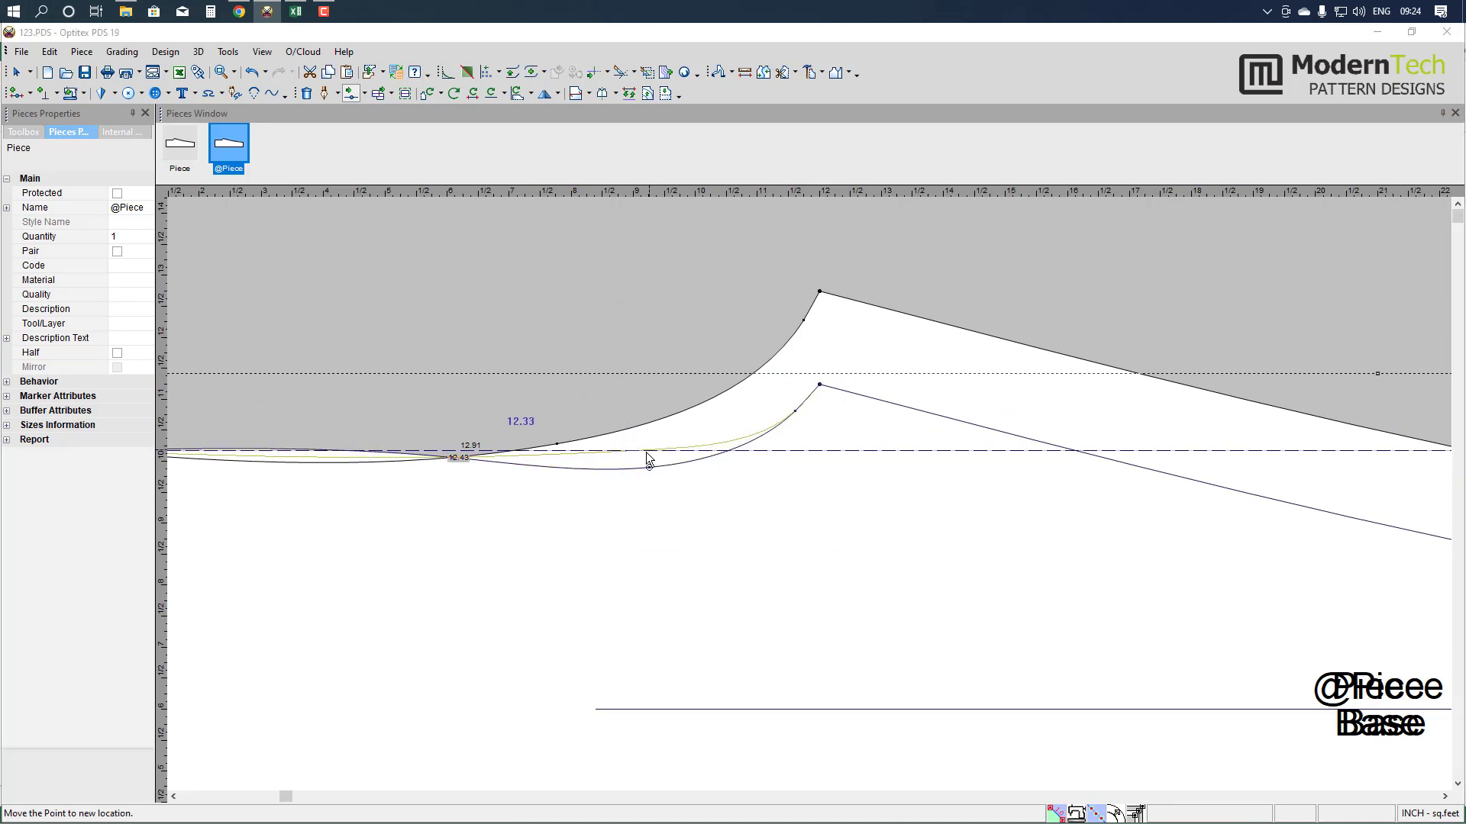
pyautogui.click(647, 451)
pyautogui.click(670, 528)
pyautogui.scroll(-3, 824, 416)
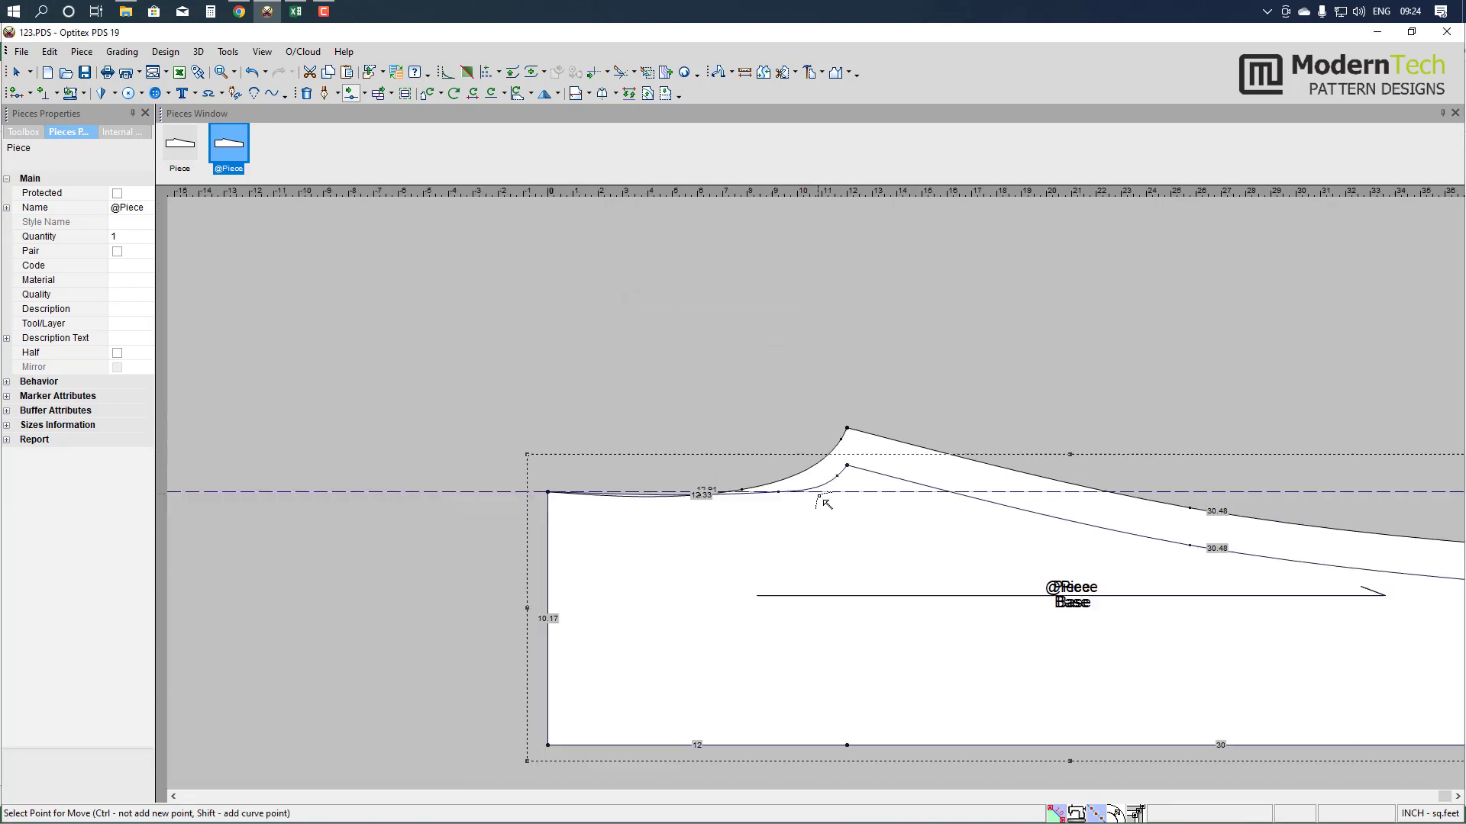
pyautogui.scroll(-2, 817, 419)
pyautogui.scroll(2, 815, 403)
pyautogui.scroll(-1, 826, 507)
pyautogui.scroll(2, 780, 478)
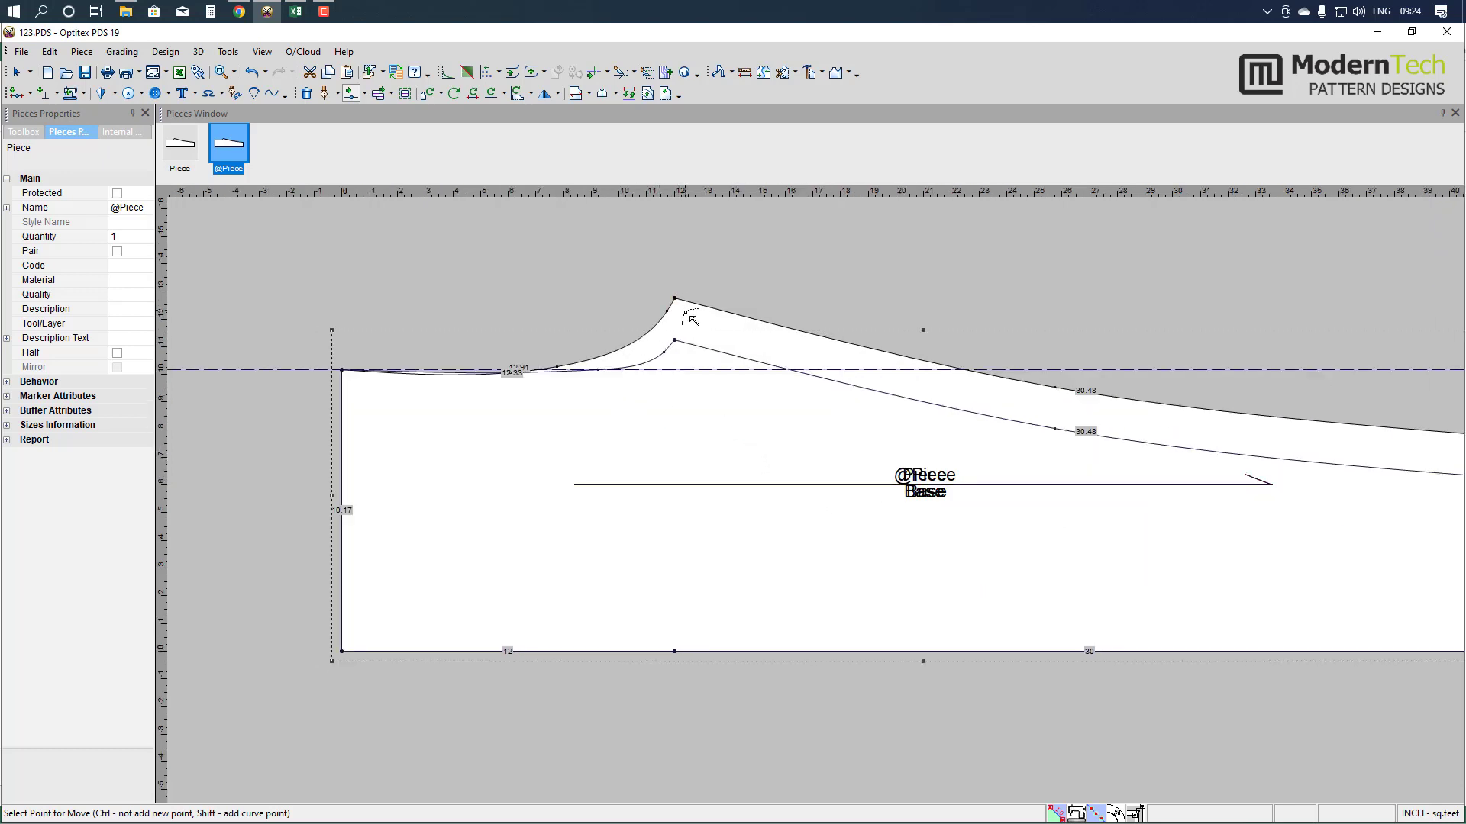
pyautogui.scroll(-1, 690, 317)
# - Raise Piece's peak point by 0.5 in with the Move Point dialog
pyautogui.click(637, 390)
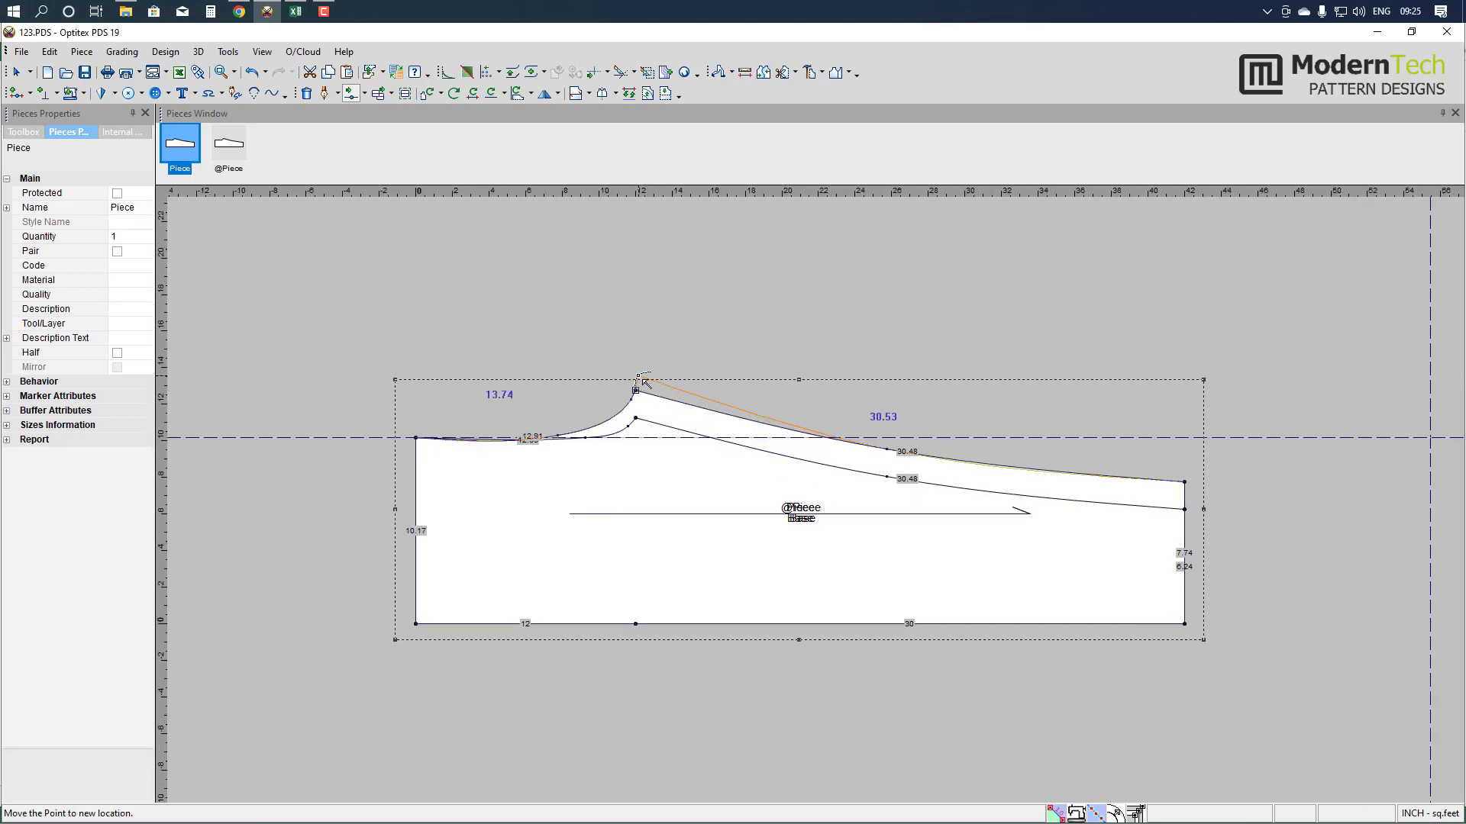
pyautogui.click(640, 374)
pyautogui.write('.5')
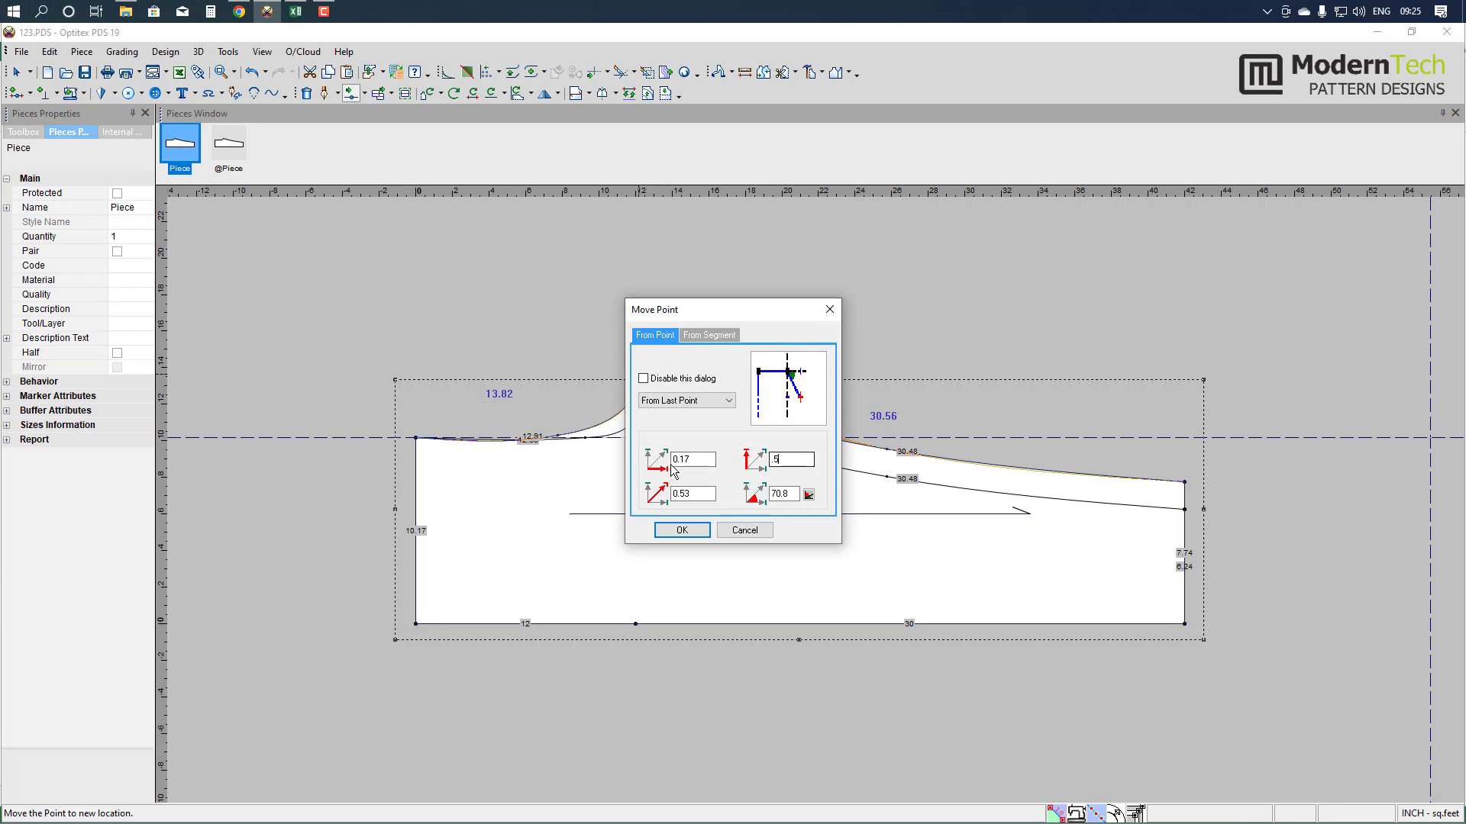
pyautogui.click(682, 530)
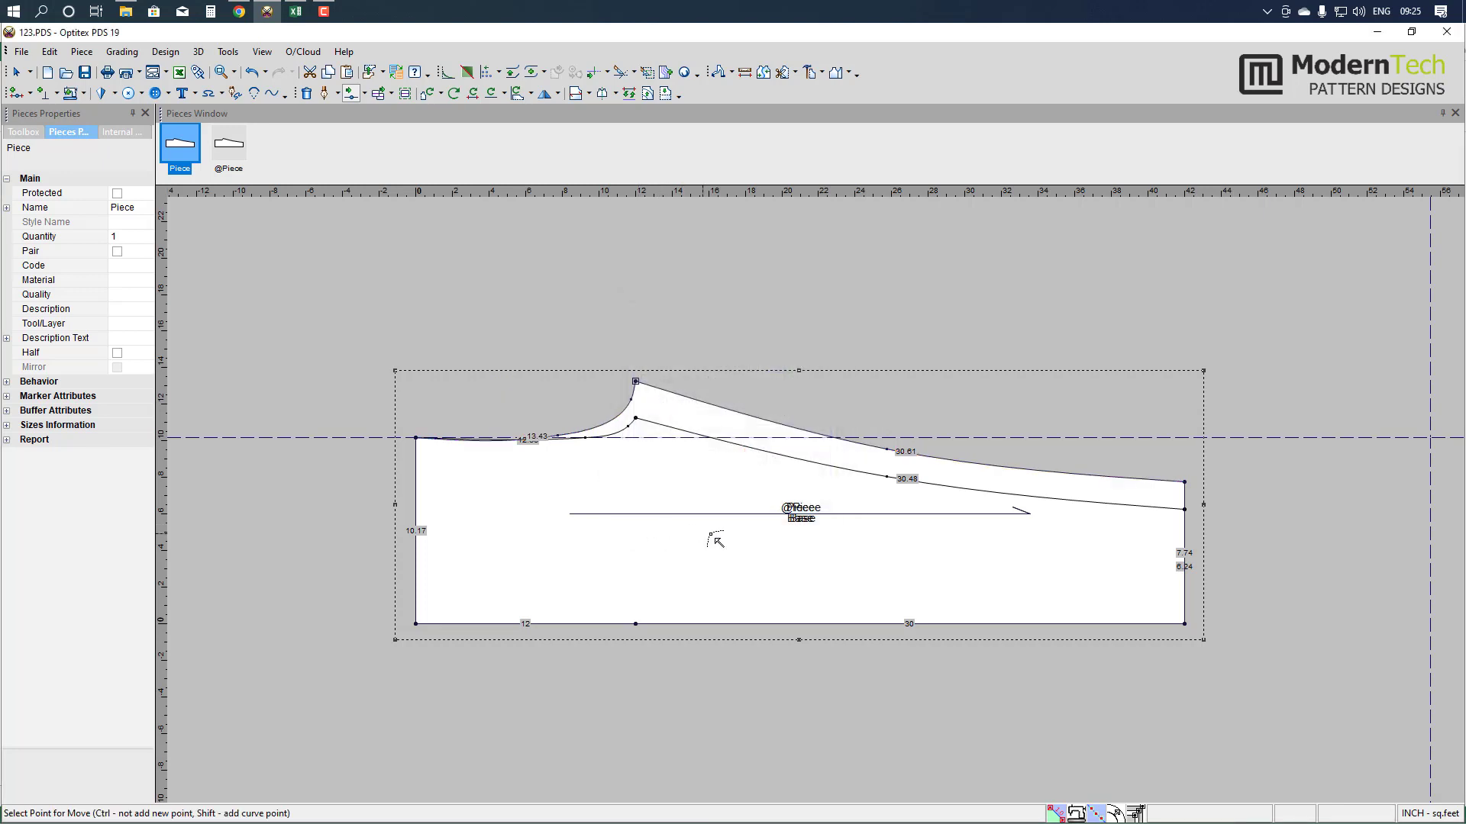
pyautogui.scroll(-1, 830, 509)
pyautogui.scroll(1, 828, 383)
pyautogui.scroll(1, 829, 386)
pyautogui.scroll(1, 828, 387)
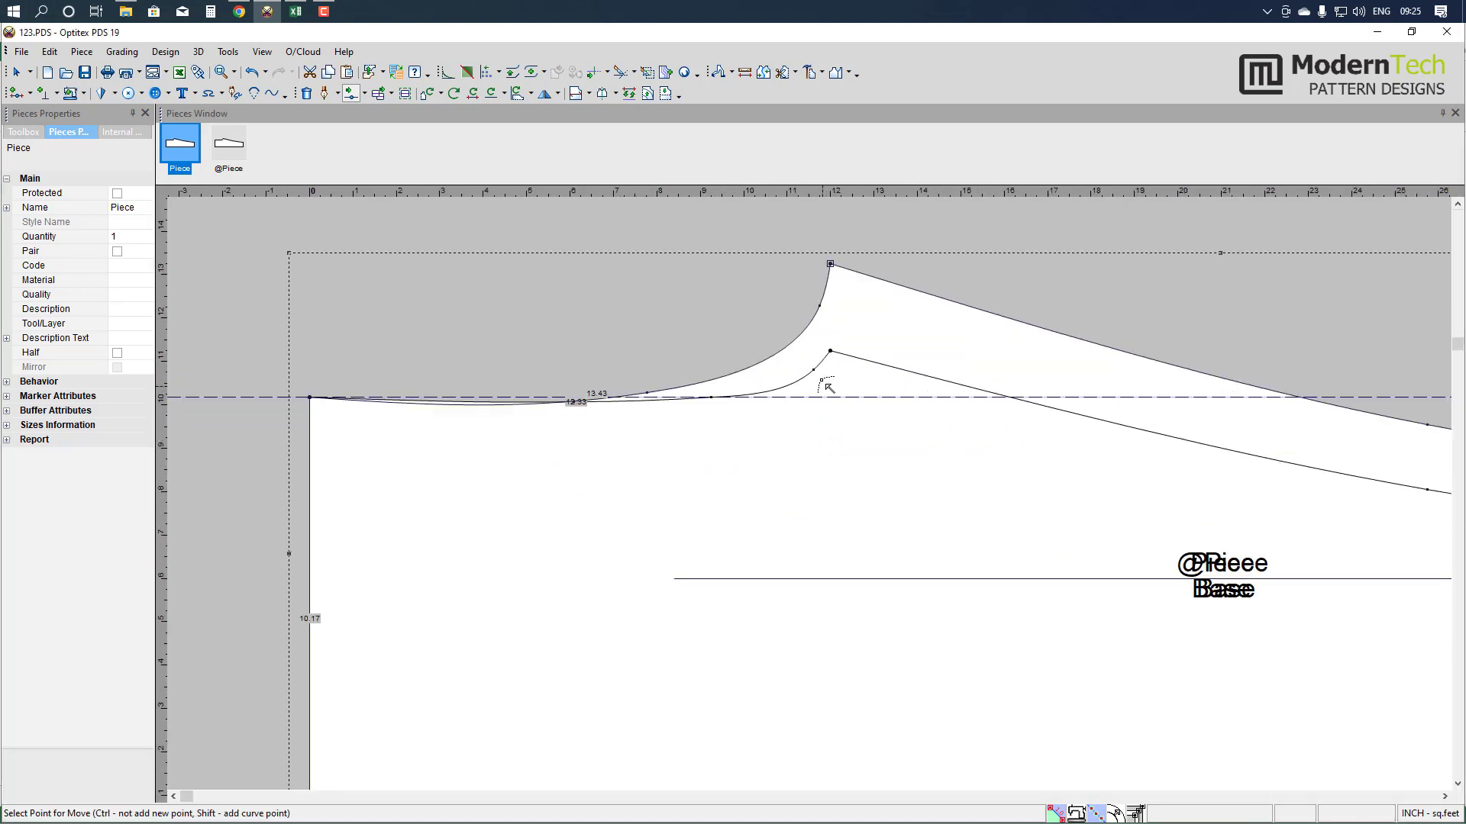
# - Move the curve point just below the peak by -0.29, -0.29 to ease it
pyautogui.click(822, 309)
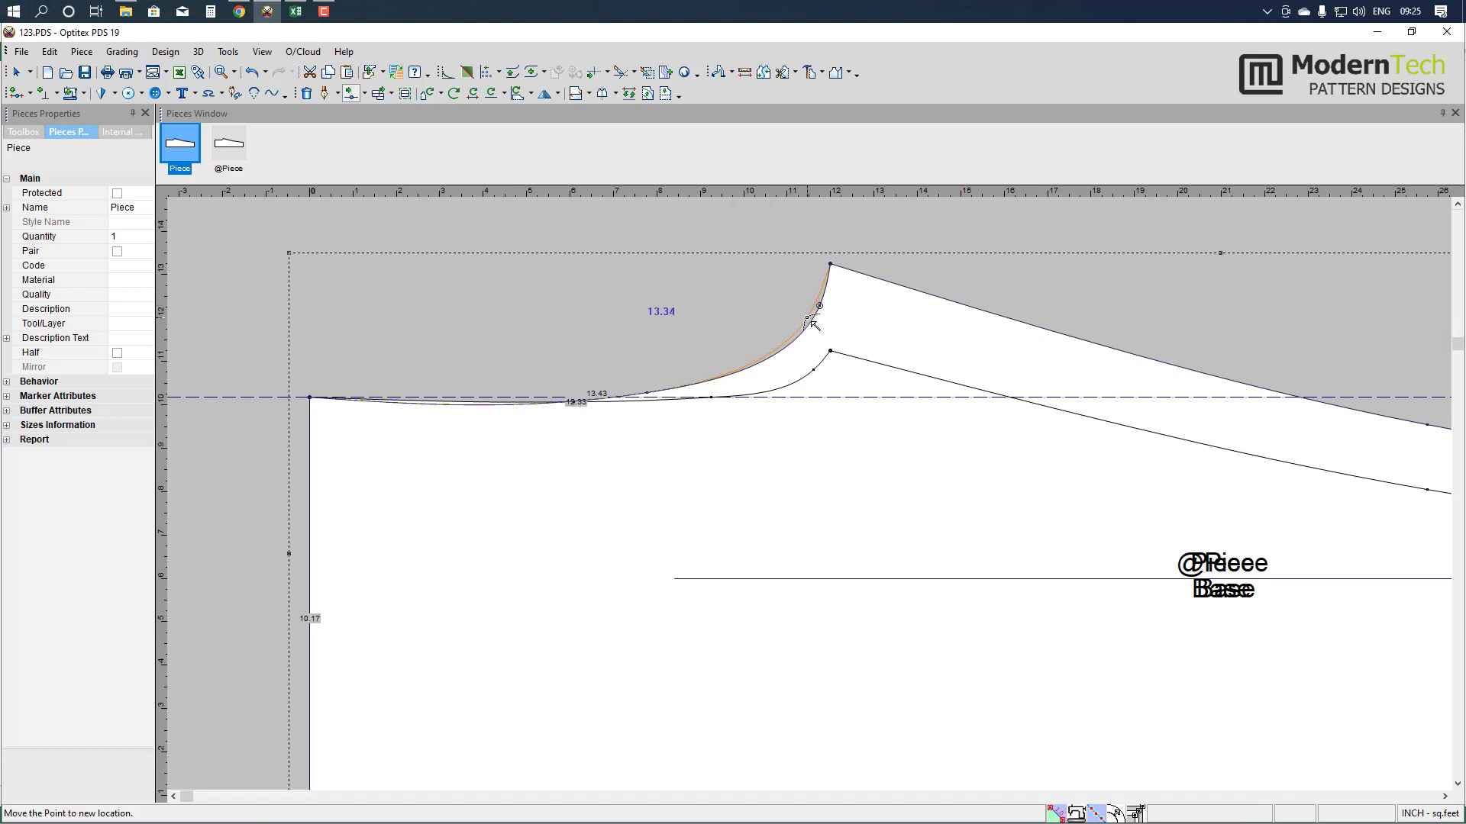
pyautogui.click(811, 322)
pyautogui.click(682, 528)
pyautogui.scroll(-2, 809, 498)
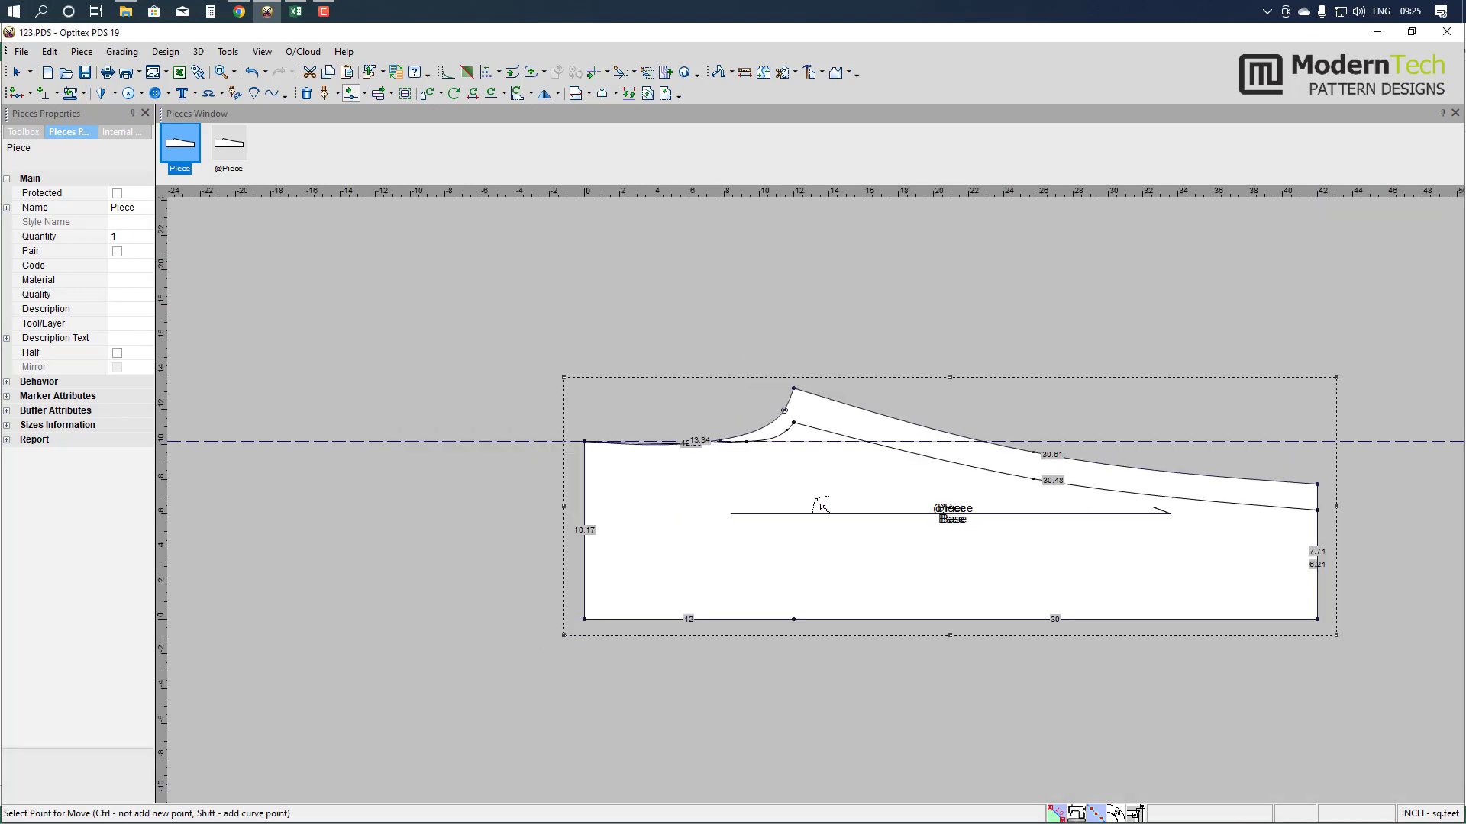
pyautogui.scroll(1, 809, 498)
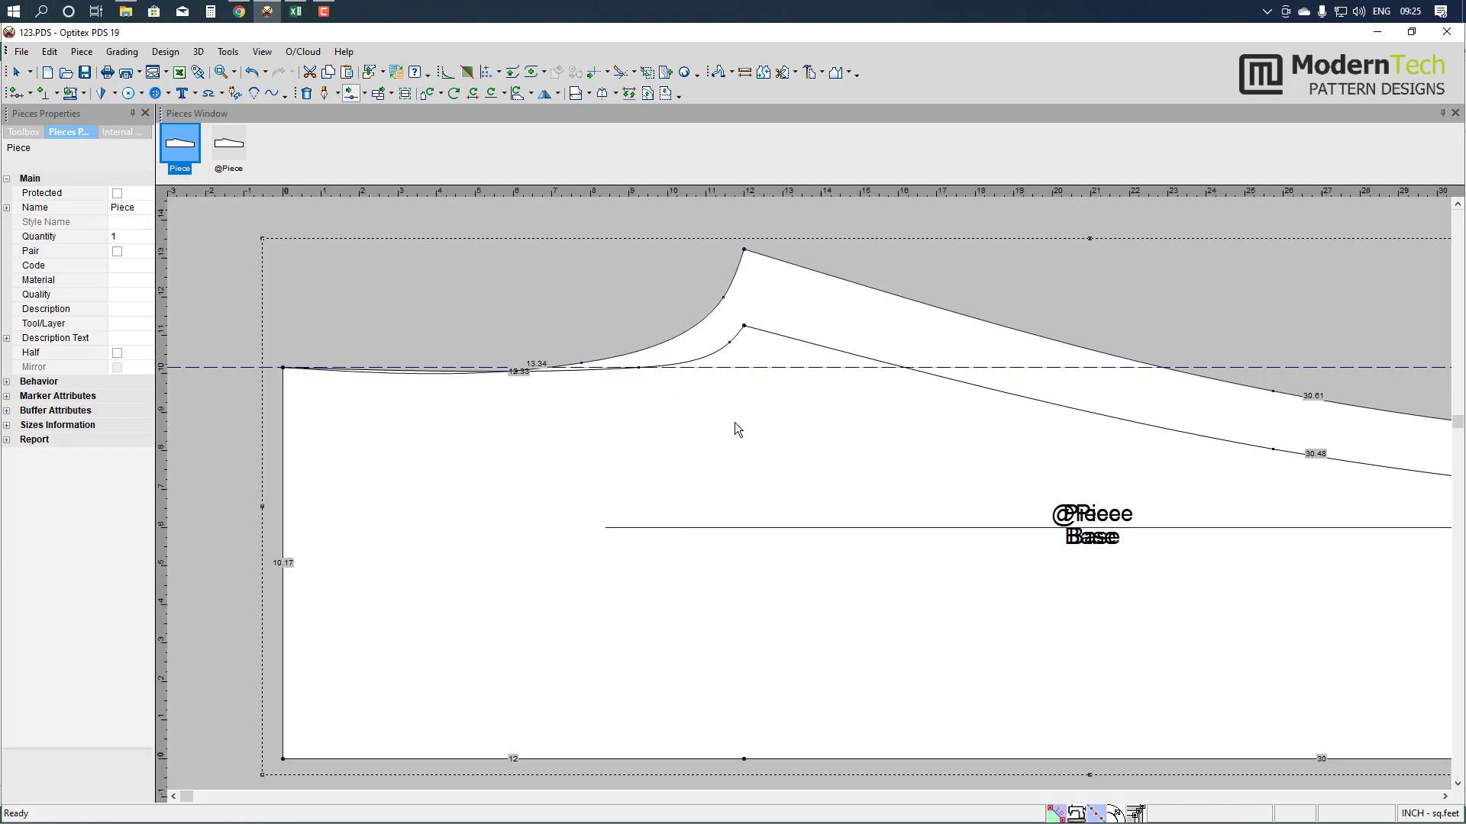
pyautogui.scroll(-3, 735, 423)
pyautogui.scroll(1, 761, 498)
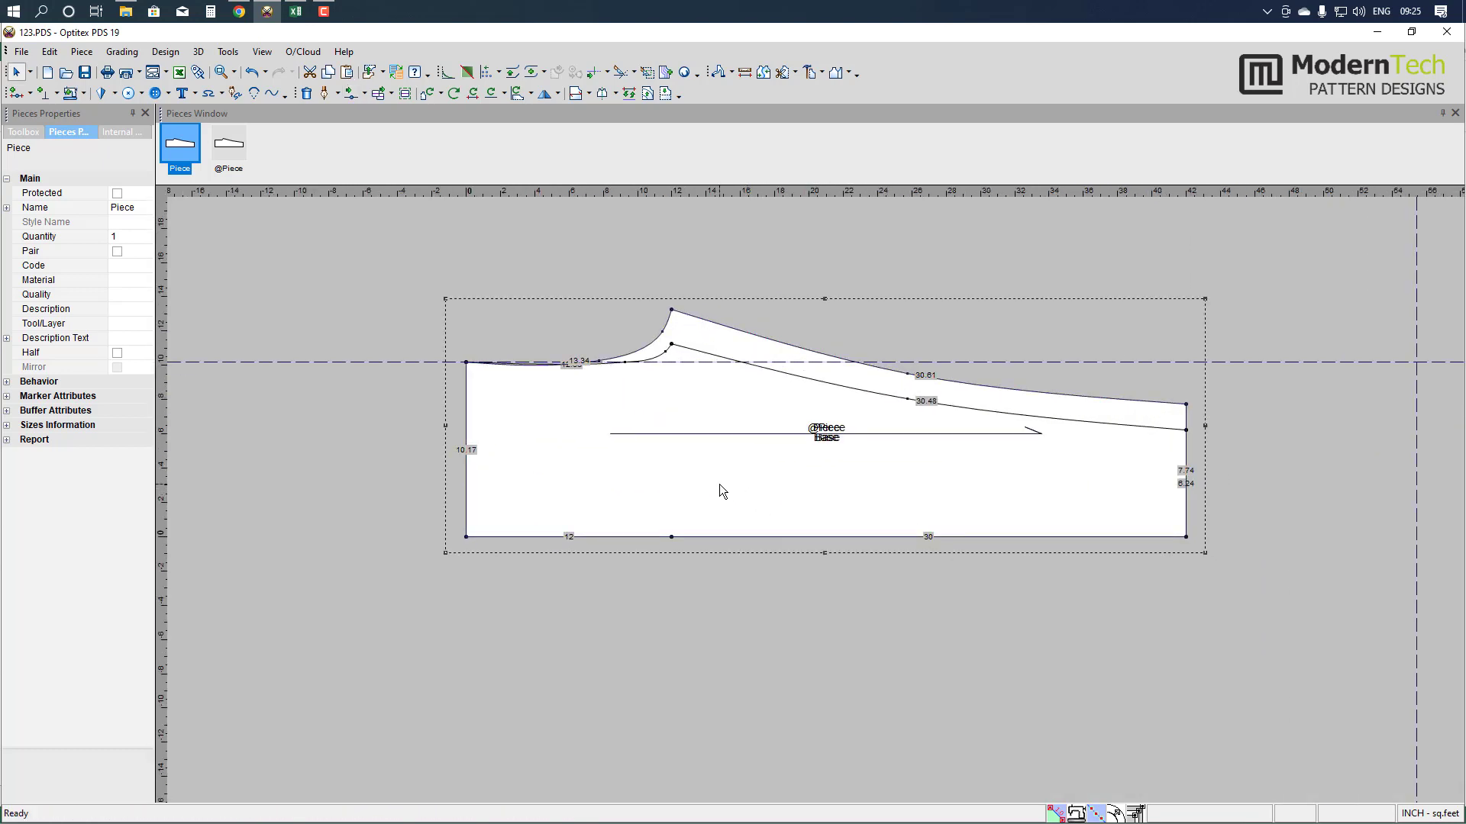
pyautogui.moveTo(749, 498); pyautogui.dragTo(740, 665)
pyautogui.moveTo(579, 421)
pyautogui.mouseDown()
pyautogui.moveTo(575, 395)
pyautogui.moveTo(623, 341)
pyautogui.mouseUp()
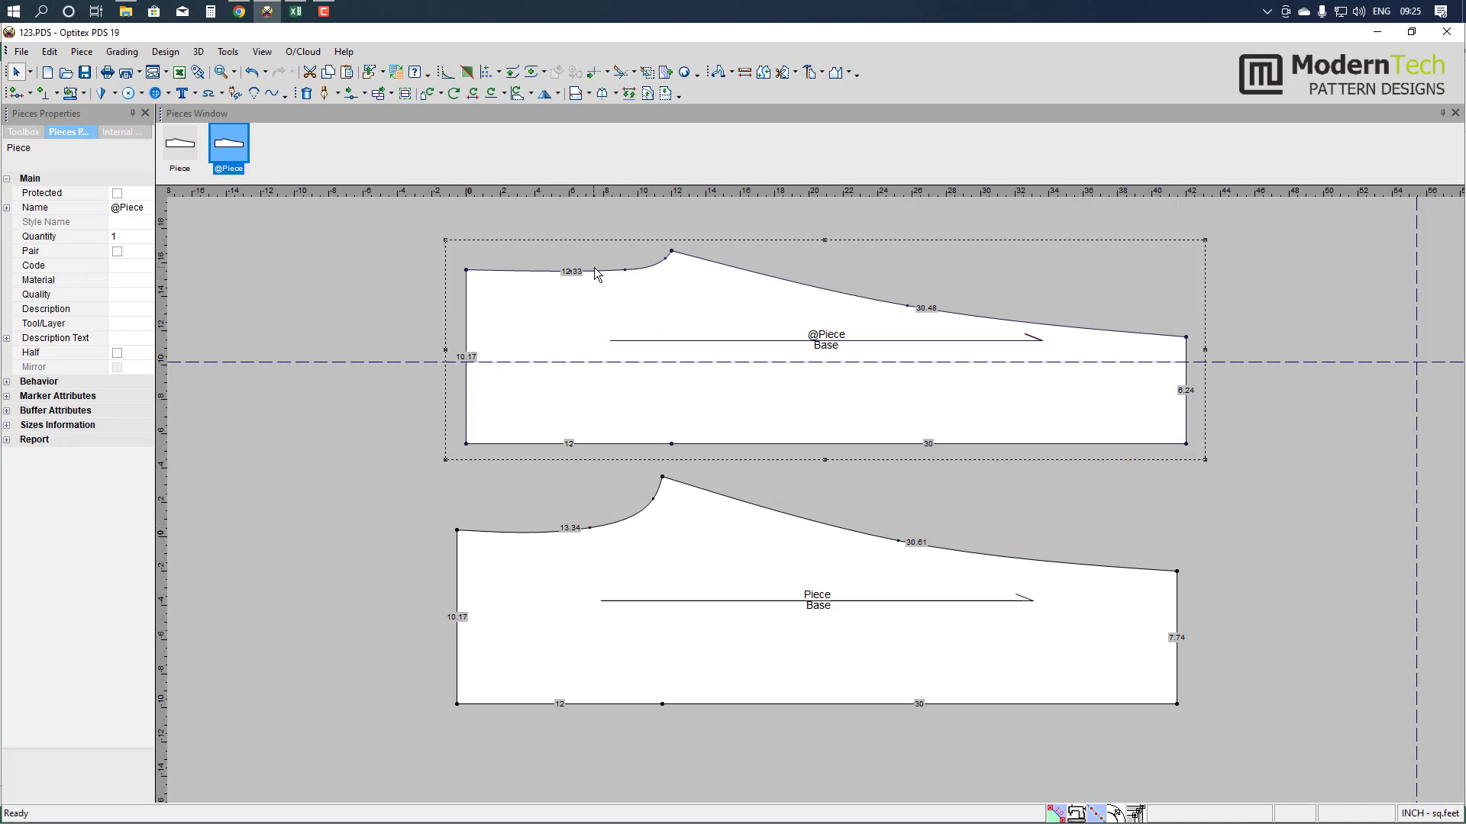
pyautogui.press('m')
pyautogui.scroll(1, 801, 404)
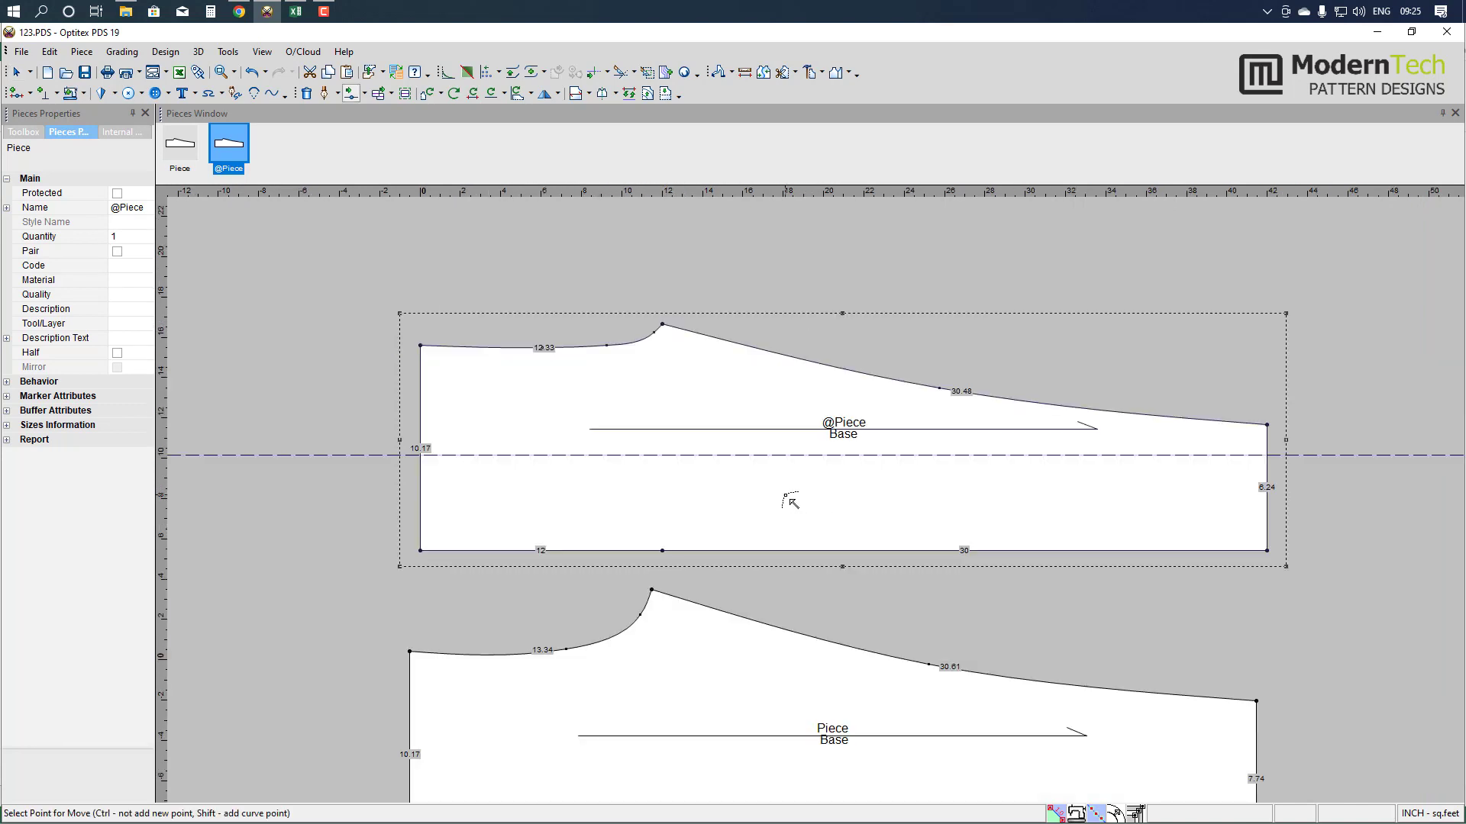
pyautogui.scroll(1, 794, 498)
pyautogui.scroll(-1, 794, 500)
pyautogui.scroll(1, 805, 581)
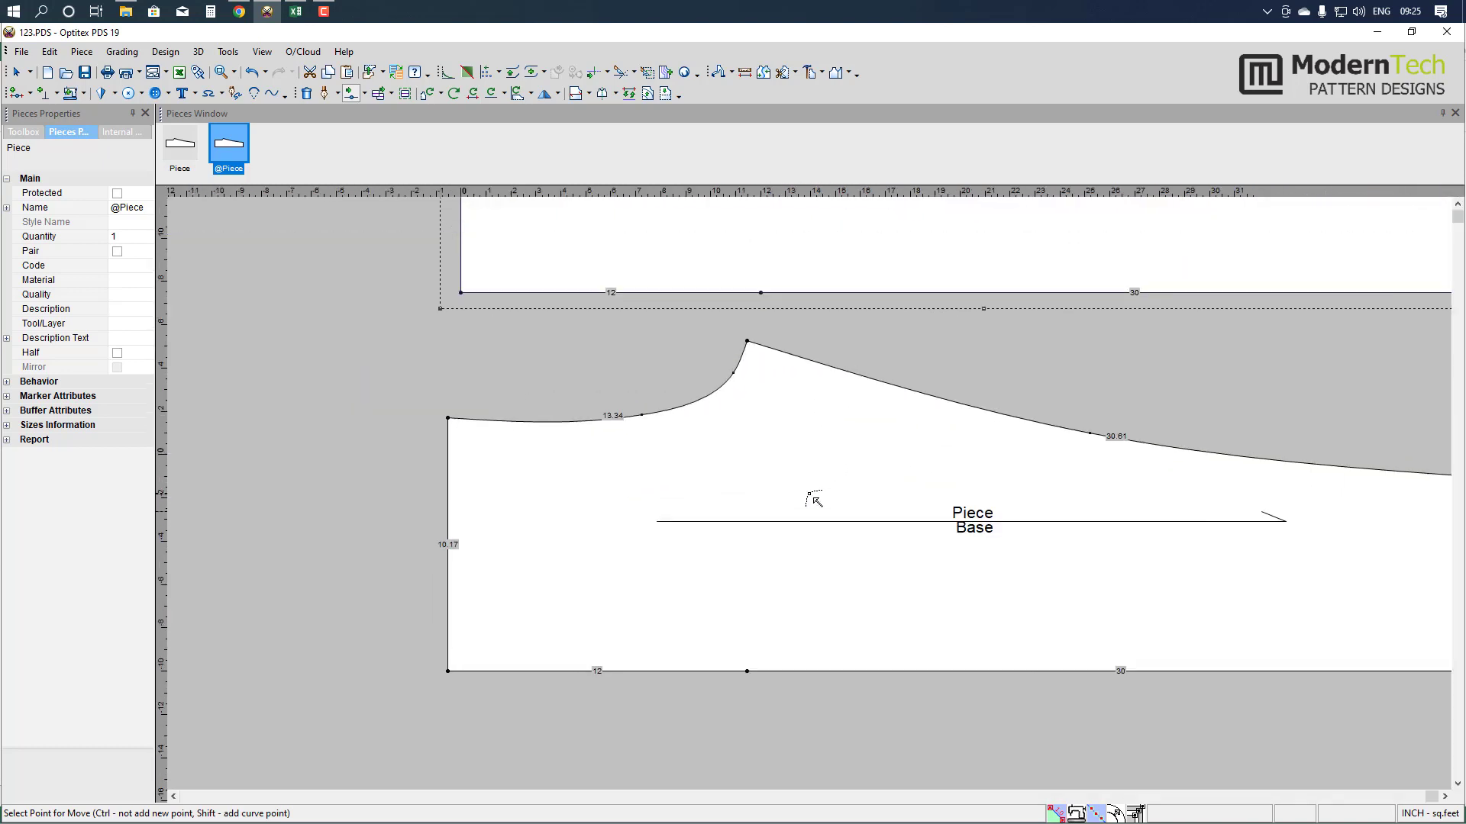
pyautogui.hotkey('alt', 'Tab')
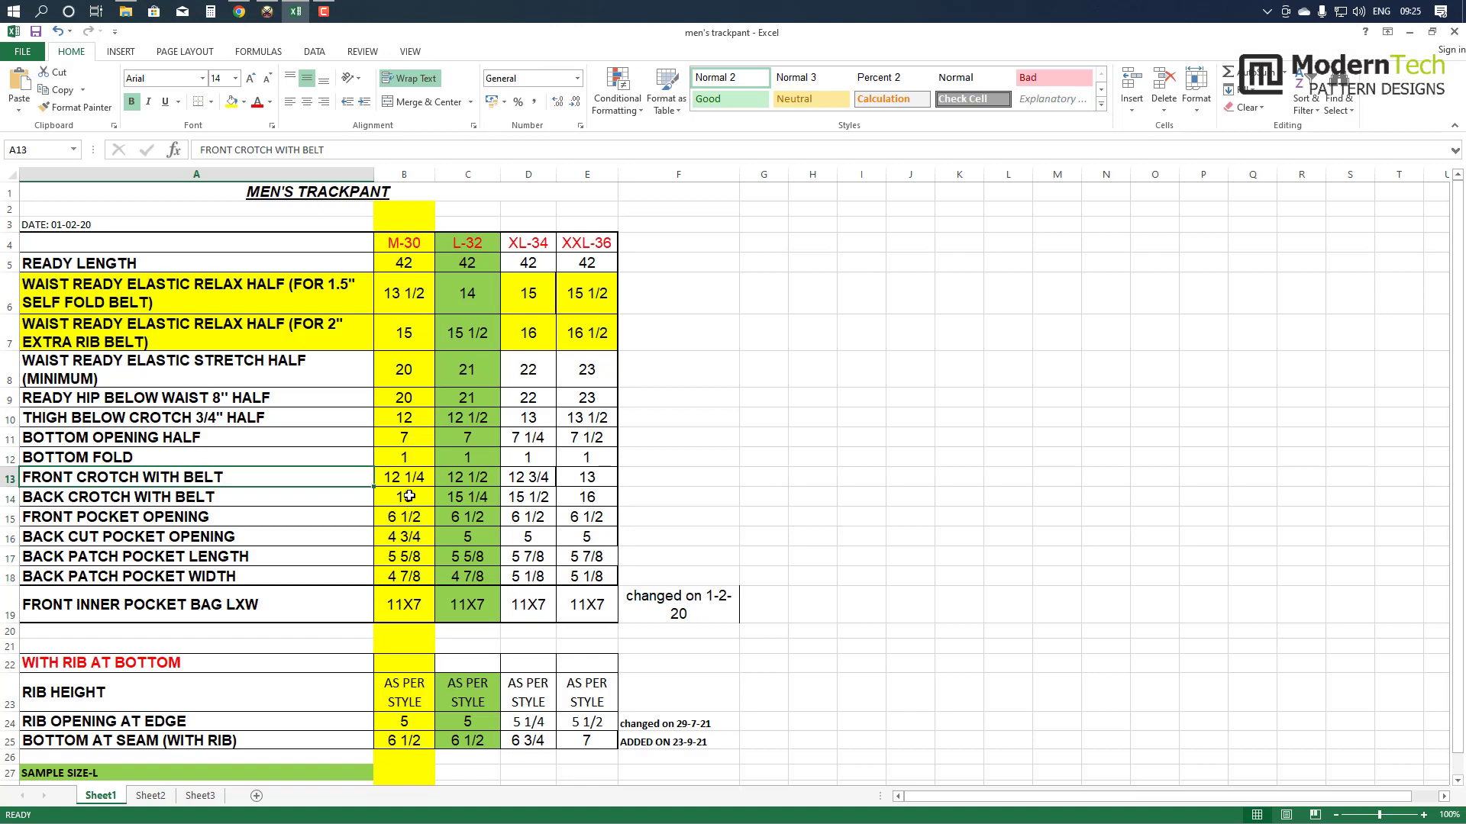
pyautogui.hotkey('alt', 'Tab')
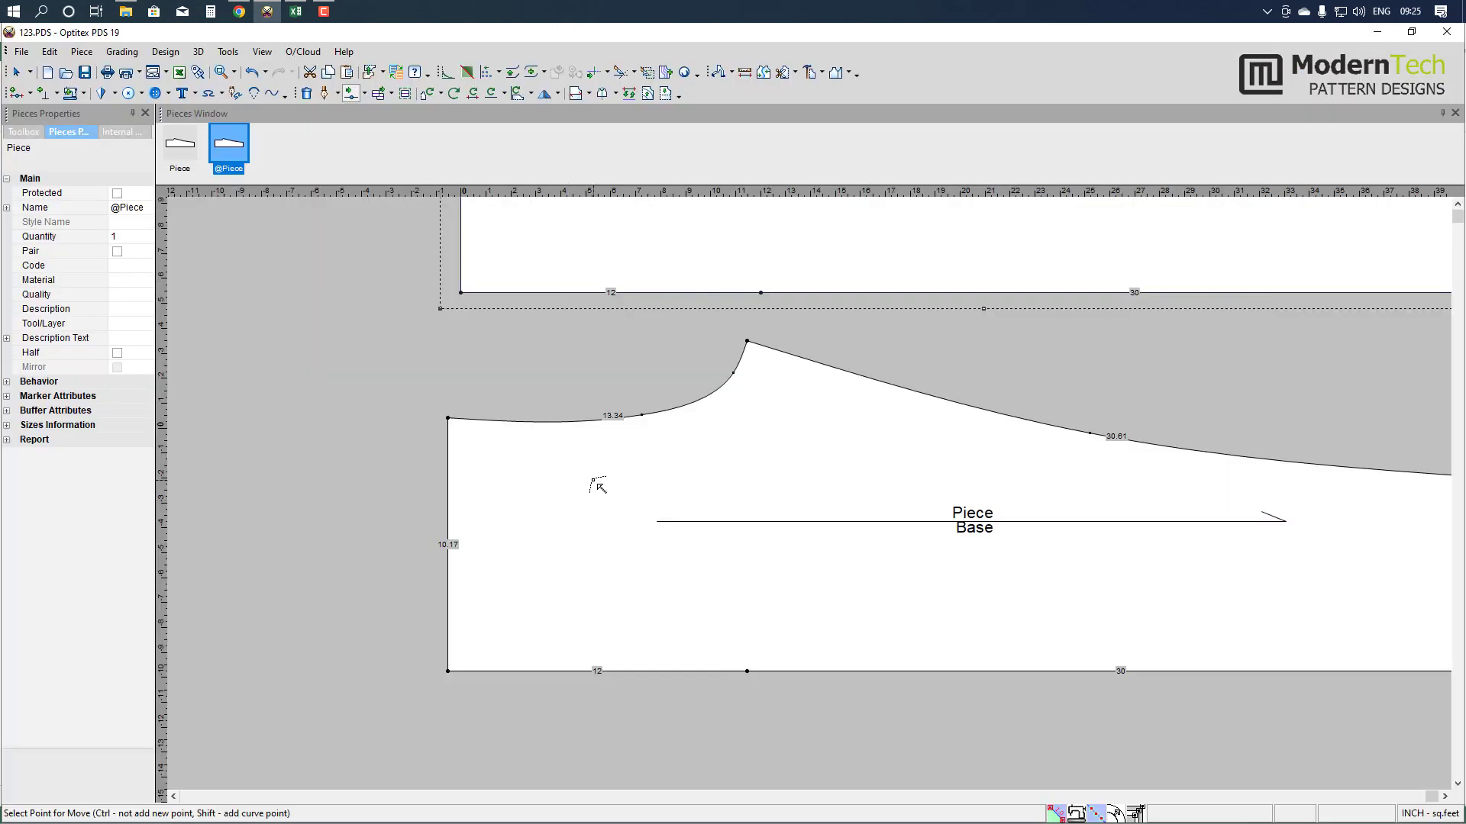
# - Move Piece's top-left corner X -1.56 in and adjust the top curve point
pyautogui.click(448, 418)
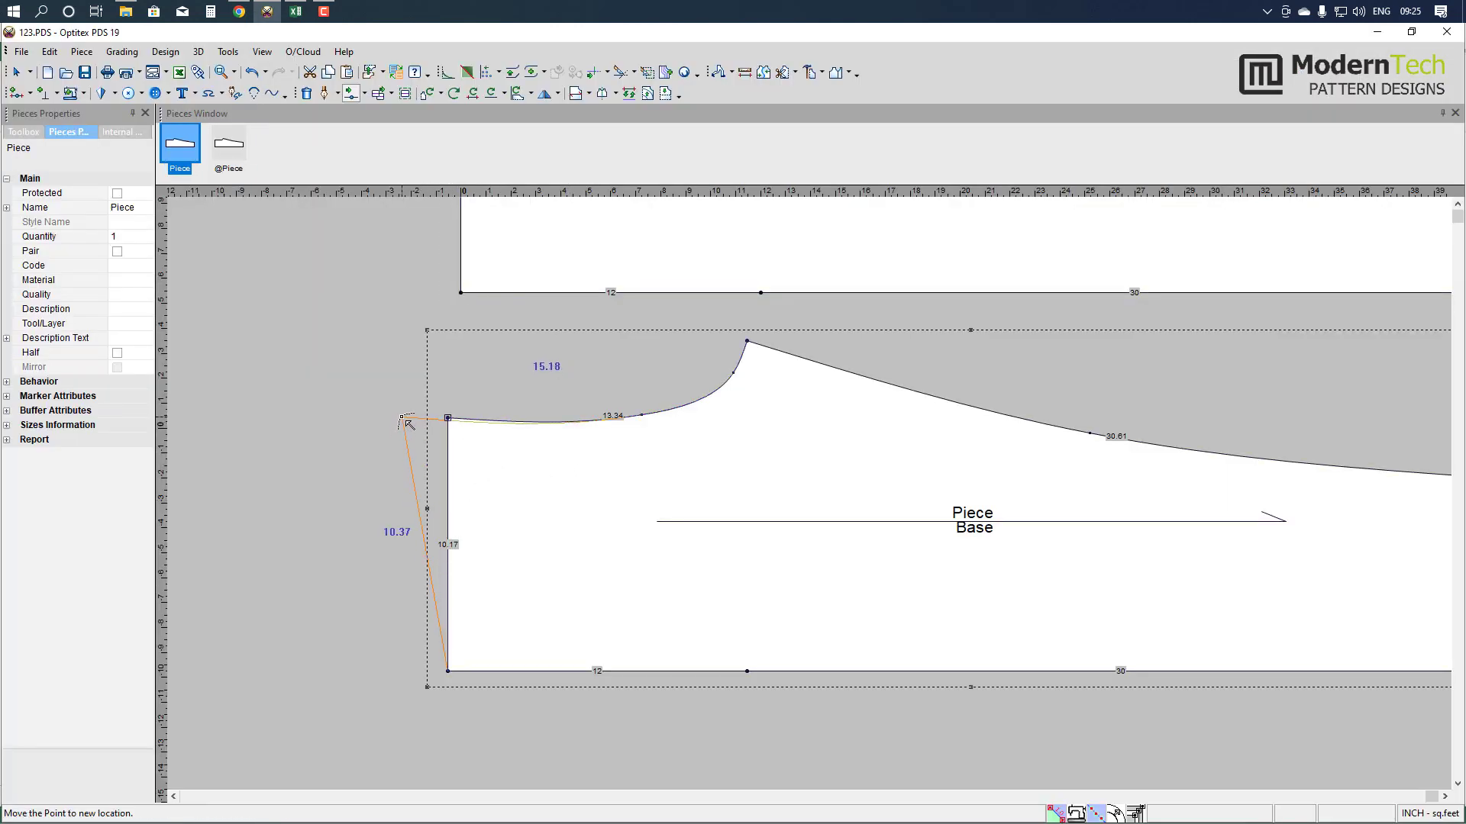
pyautogui.click(410, 419)
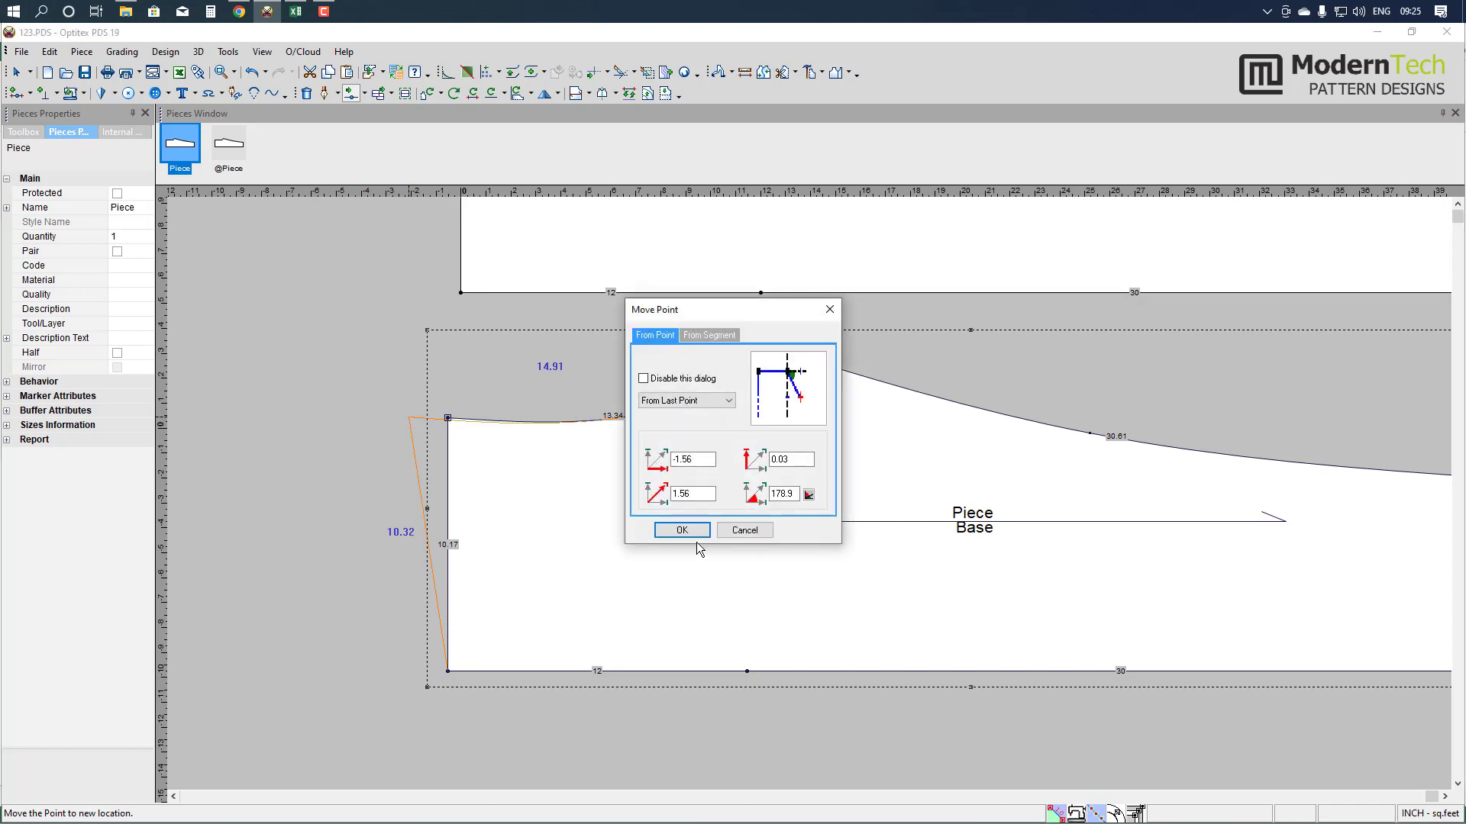
pyautogui.write('0')
pyautogui.press('Return')
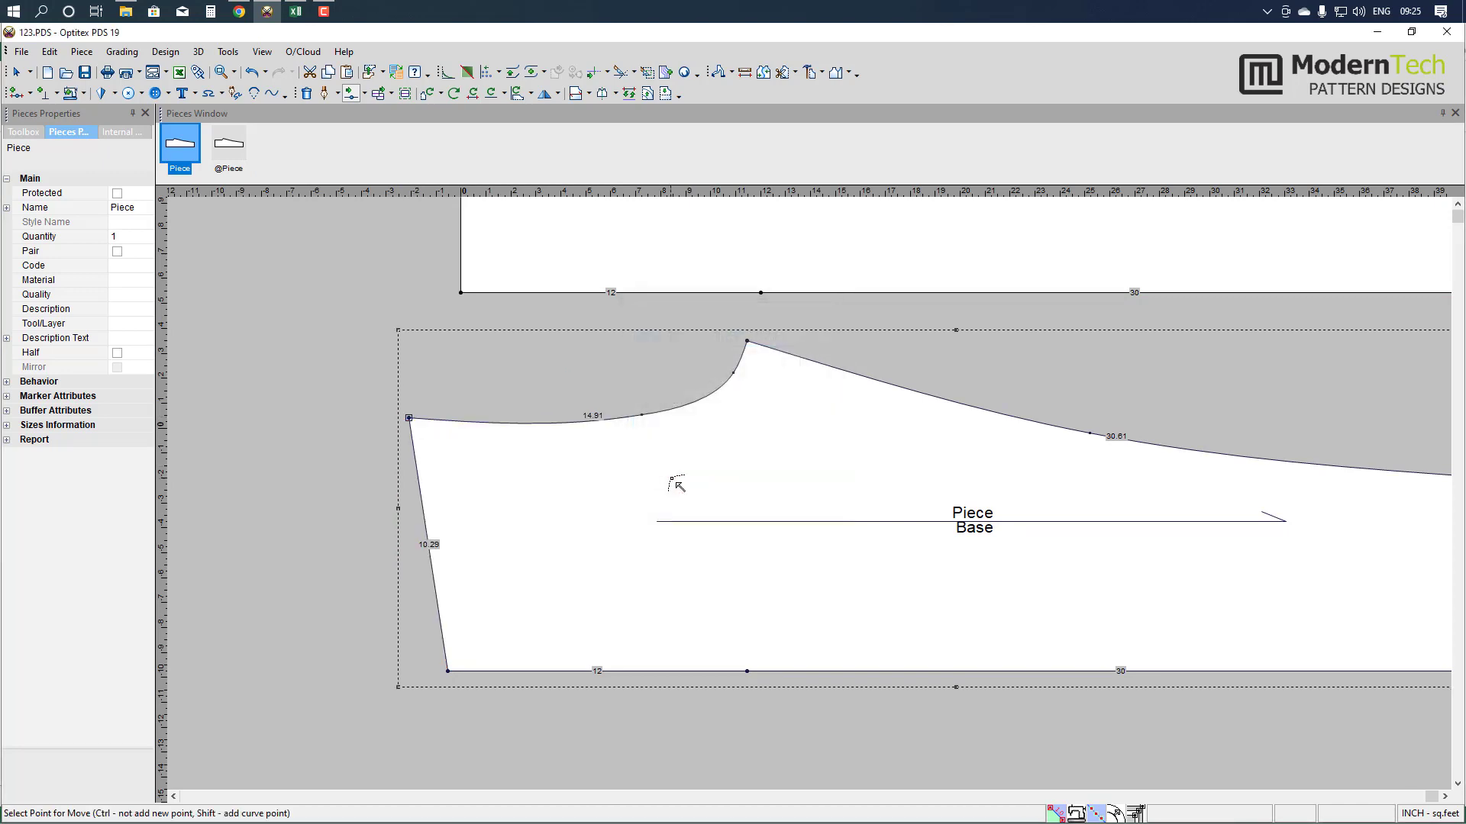
pyautogui.click(572, 421)
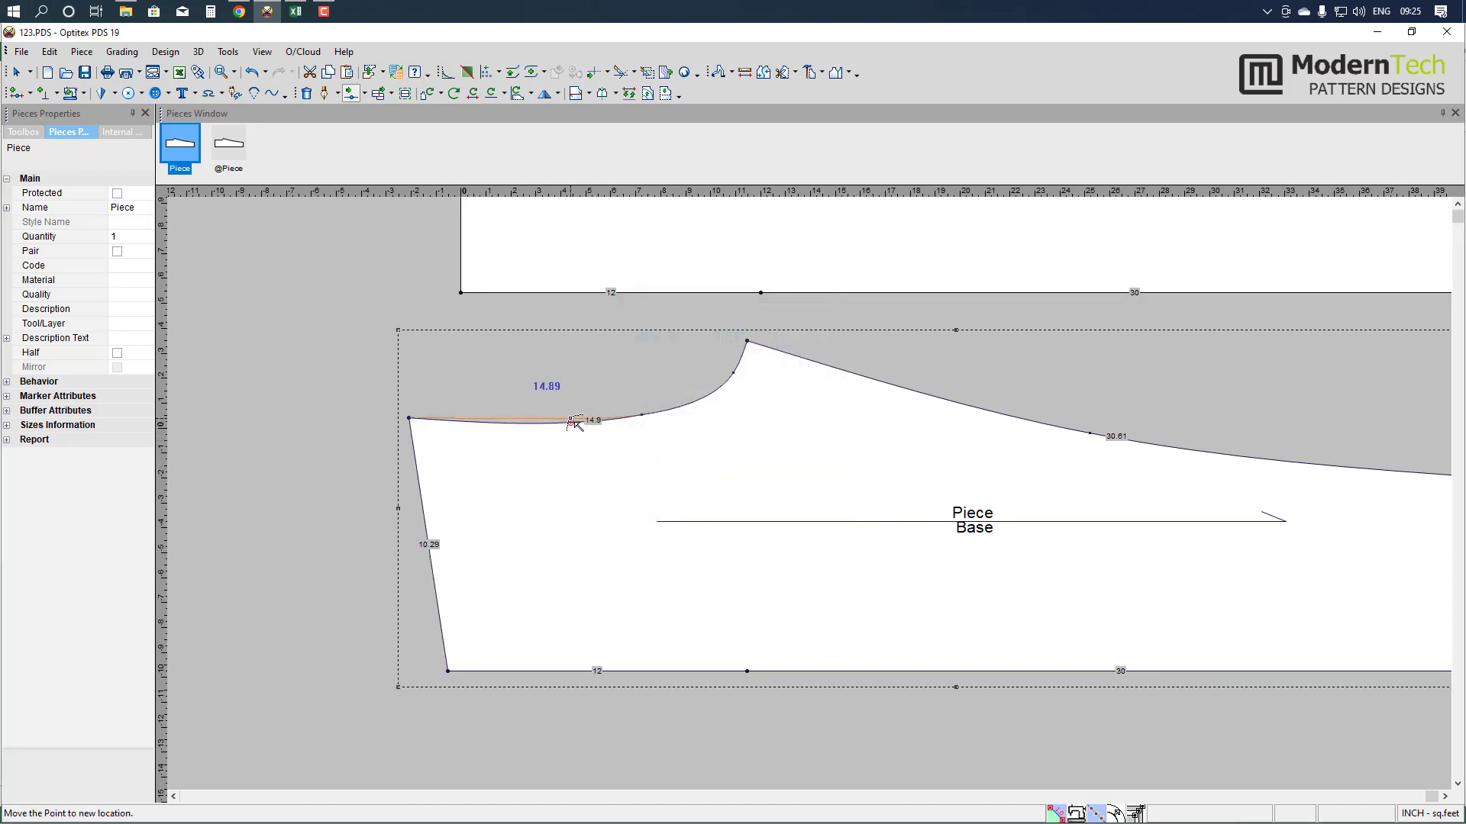
pyautogui.click(573, 421)
pyautogui.click(676, 528)
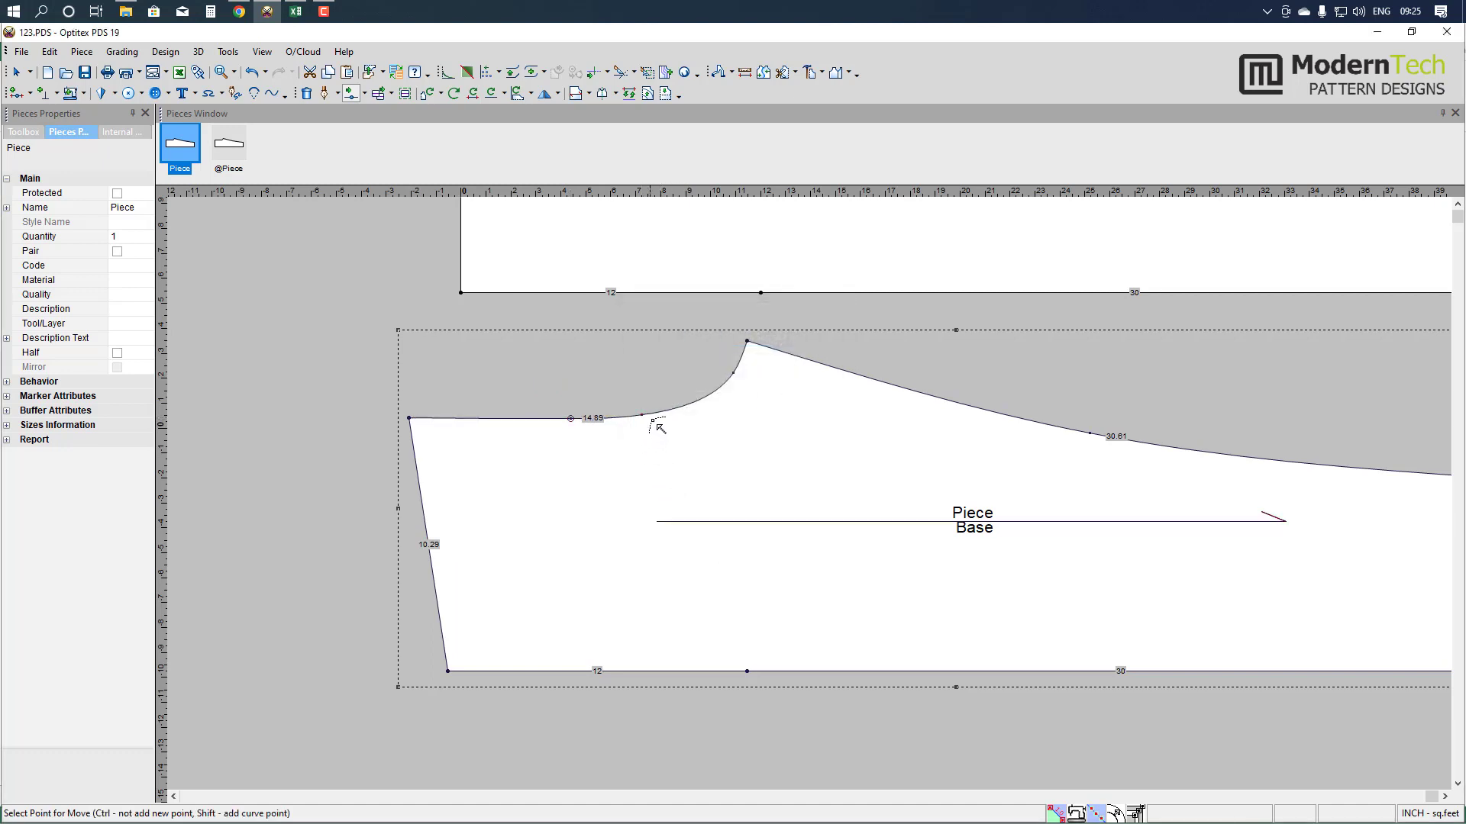
pyautogui.scroll(-2, 658, 428)
pyautogui.scroll(1, 1163, 387)
pyautogui.rightClick(1076, 348)
pyautogui.click(1100, 355)
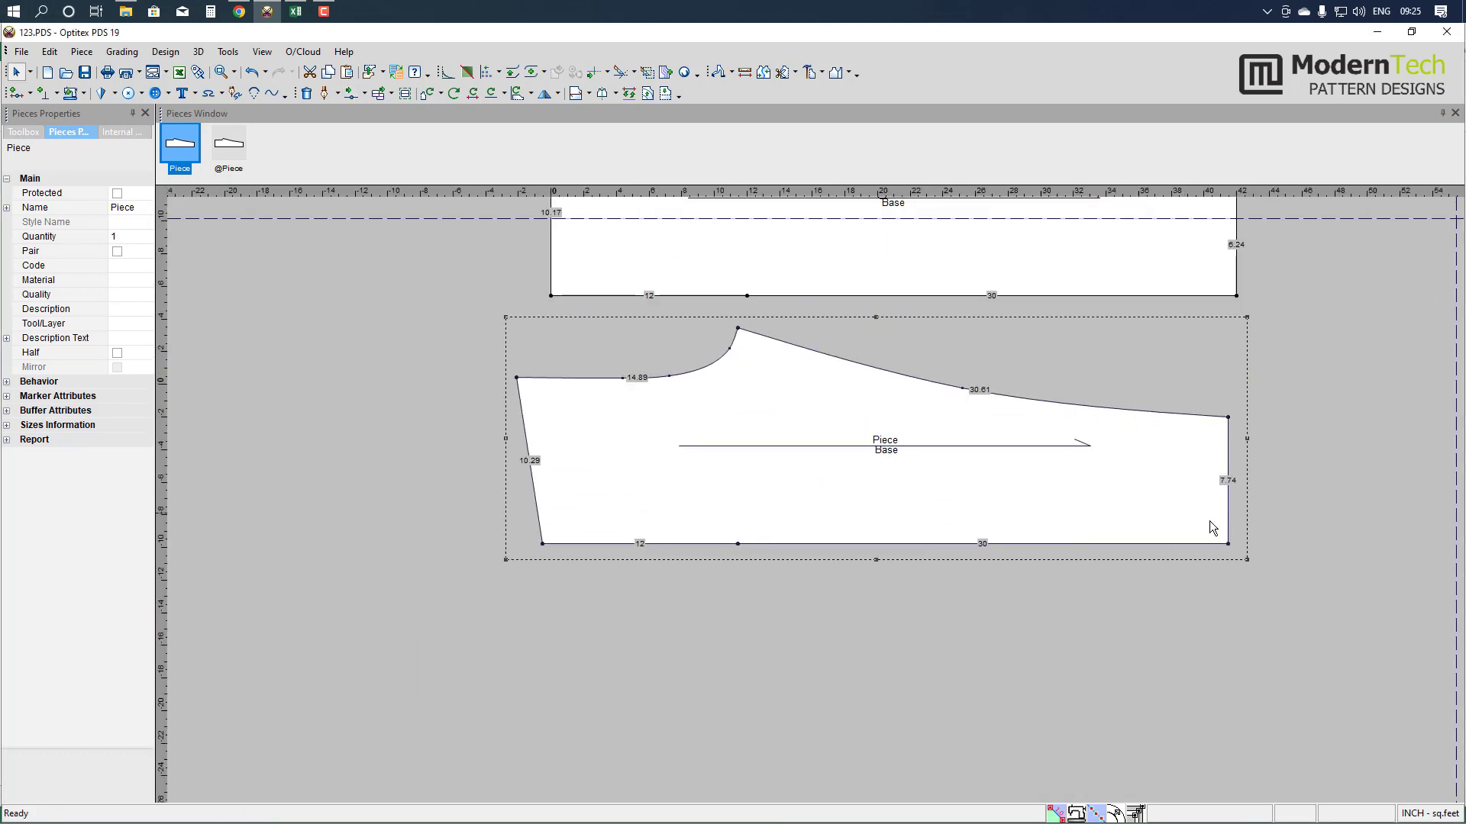
# - Add and nudge left-edge points to curve Piece's slanted left side to 10.31
pyautogui.scroll(3, 640, 520)
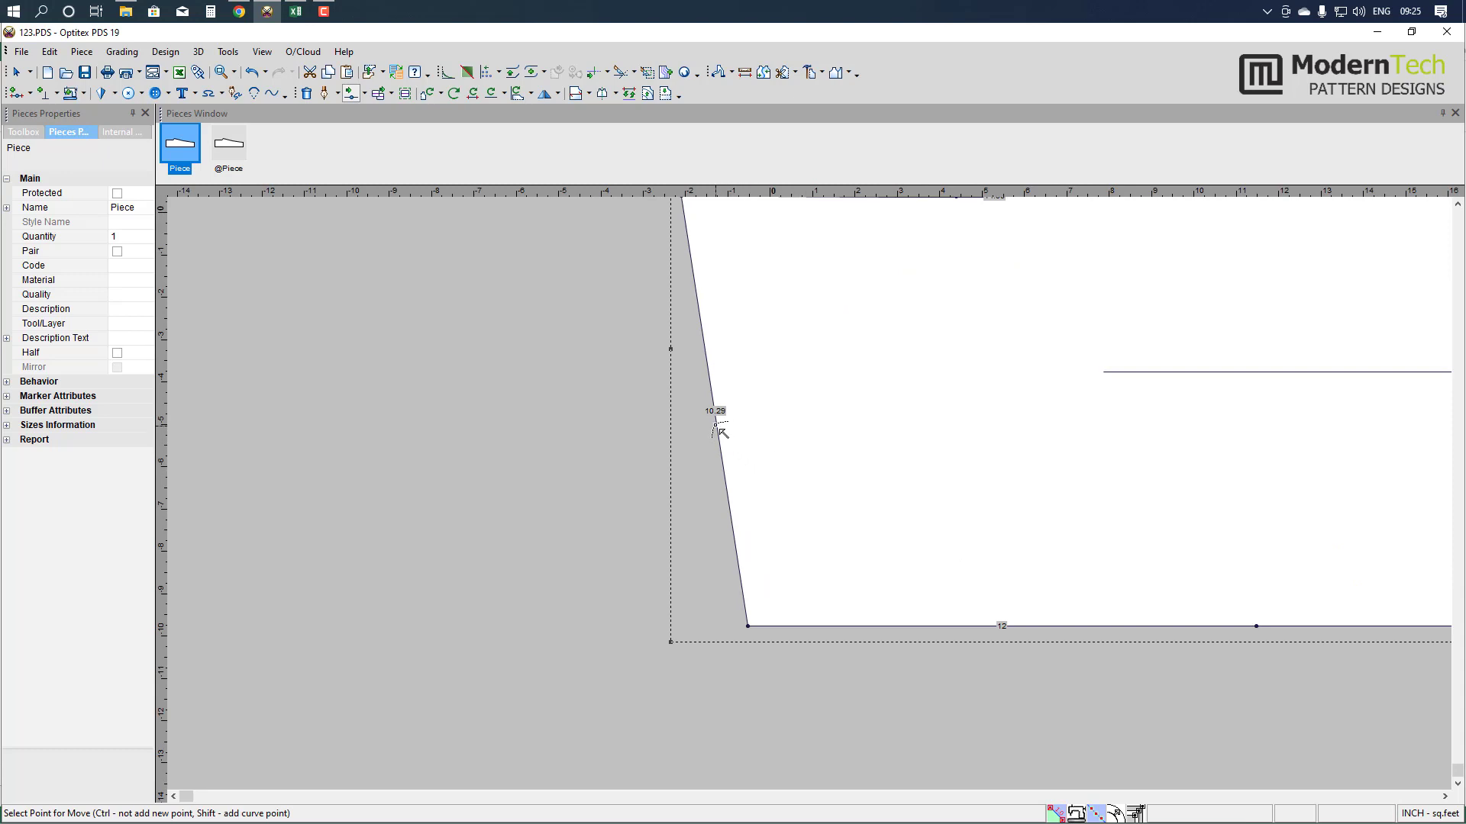
pyautogui.click(712, 425)
pyautogui.click(677, 526)
pyautogui.scroll(-2, 677, 474)
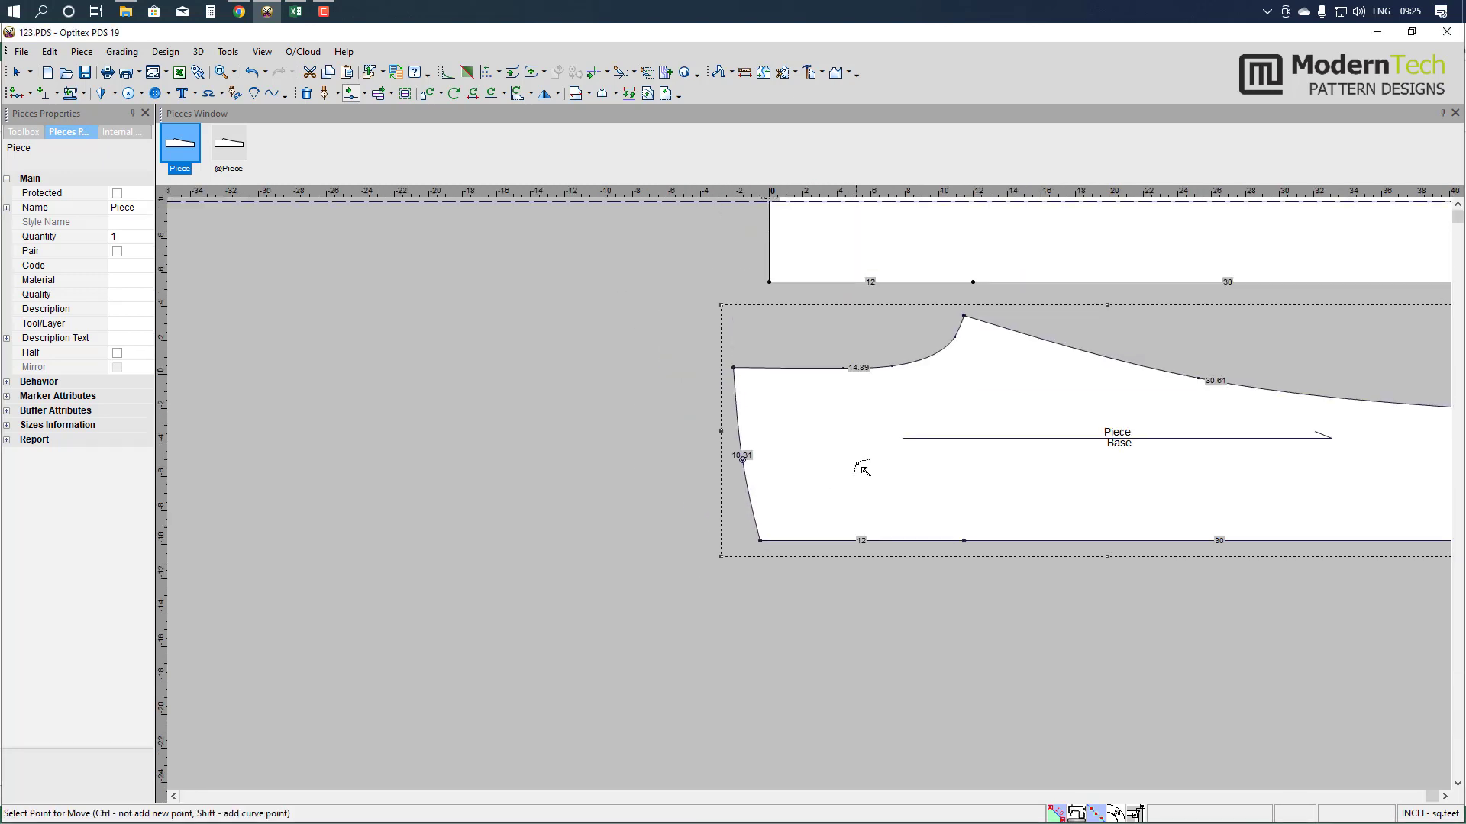
pyautogui.scroll(3, 790, 500)
pyautogui.click(655, 412)
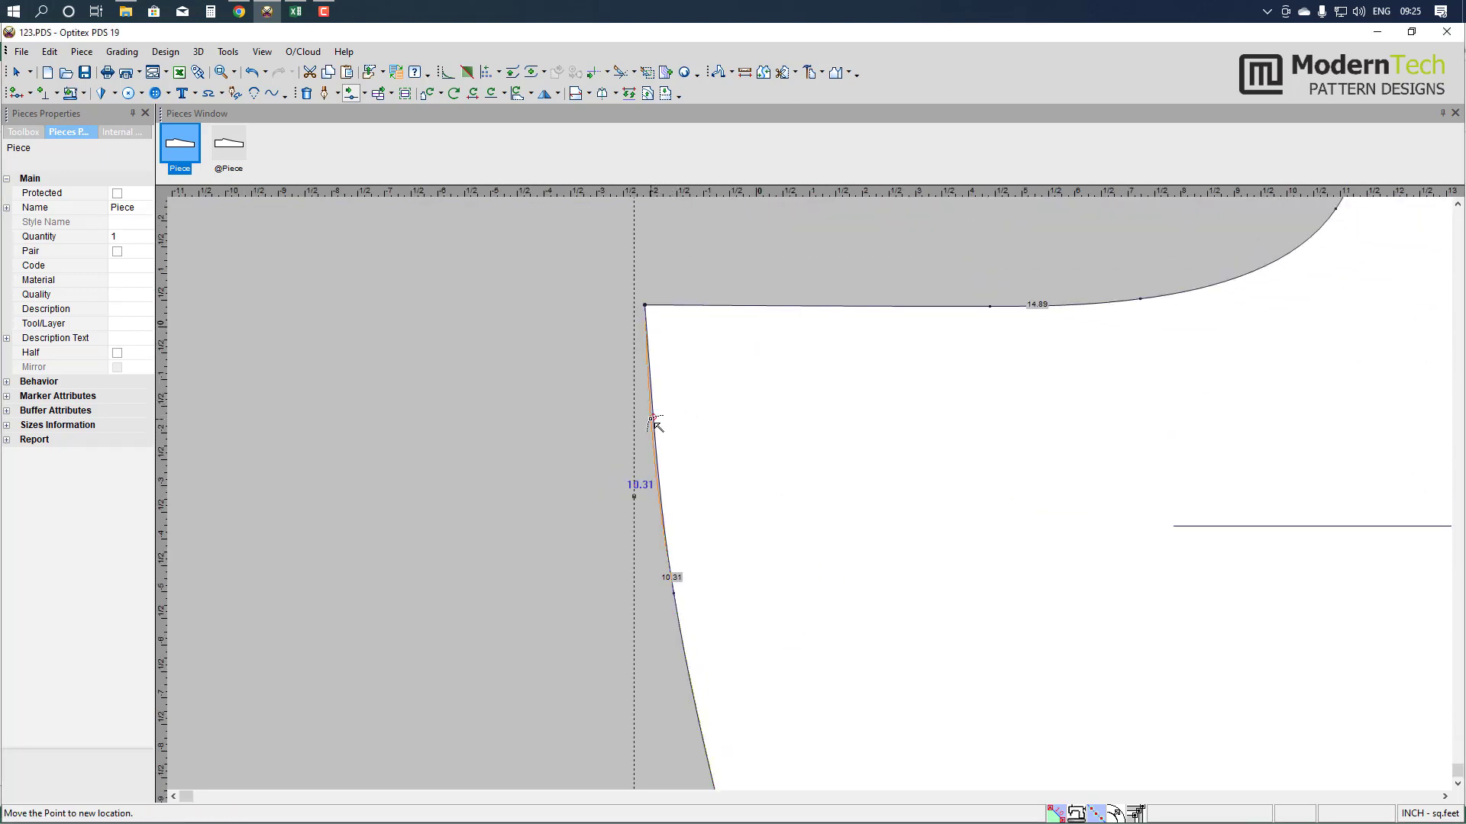
pyautogui.click(656, 419)
pyautogui.click(682, 530)
pyautogui.scroll(-2, 737, 442)
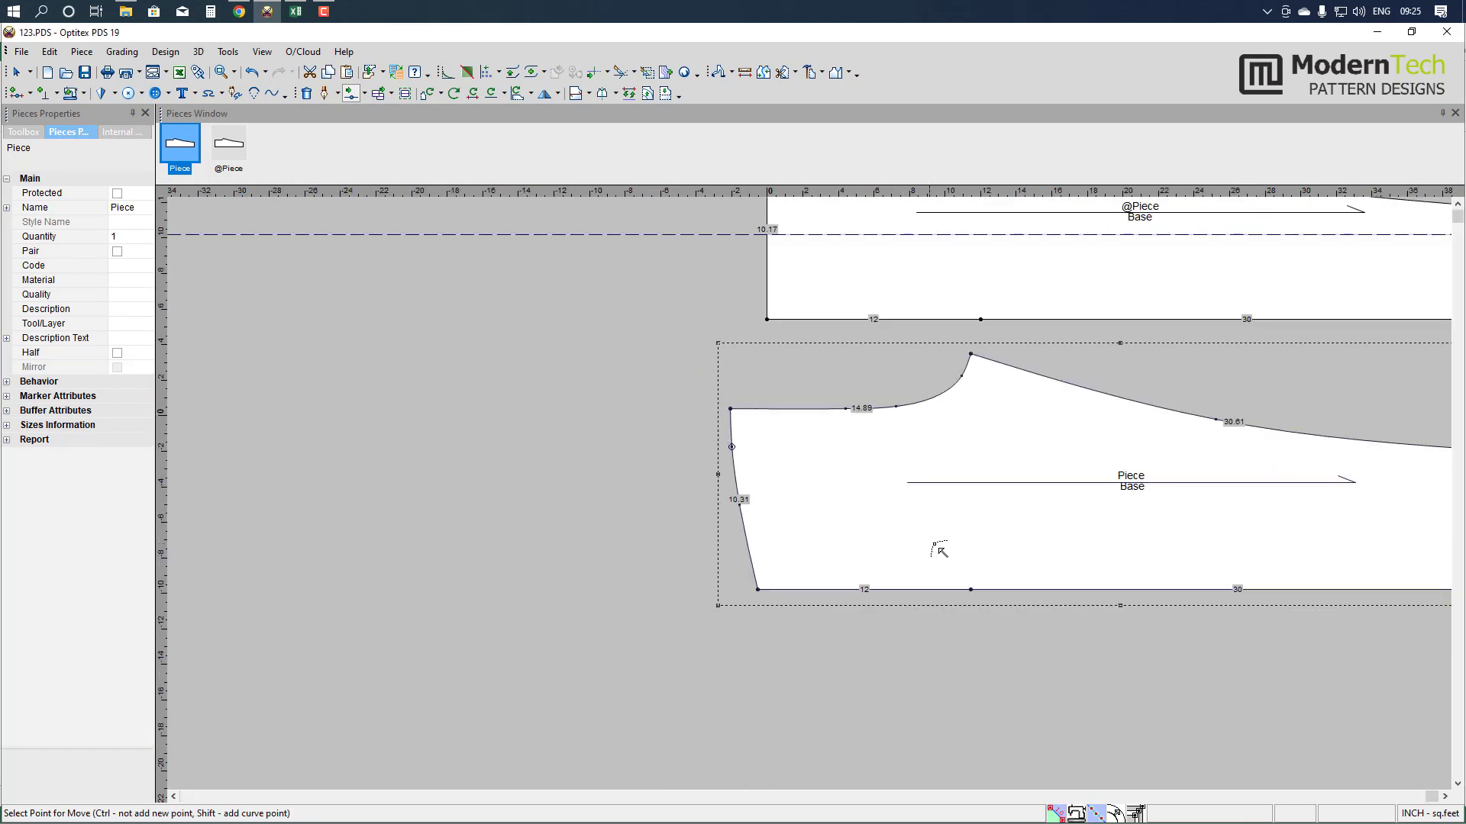
pyautogui.scroll(-2, 939, 549)
pyautogui.rightClick(950, 377)
pyautogui.click(977, 386)
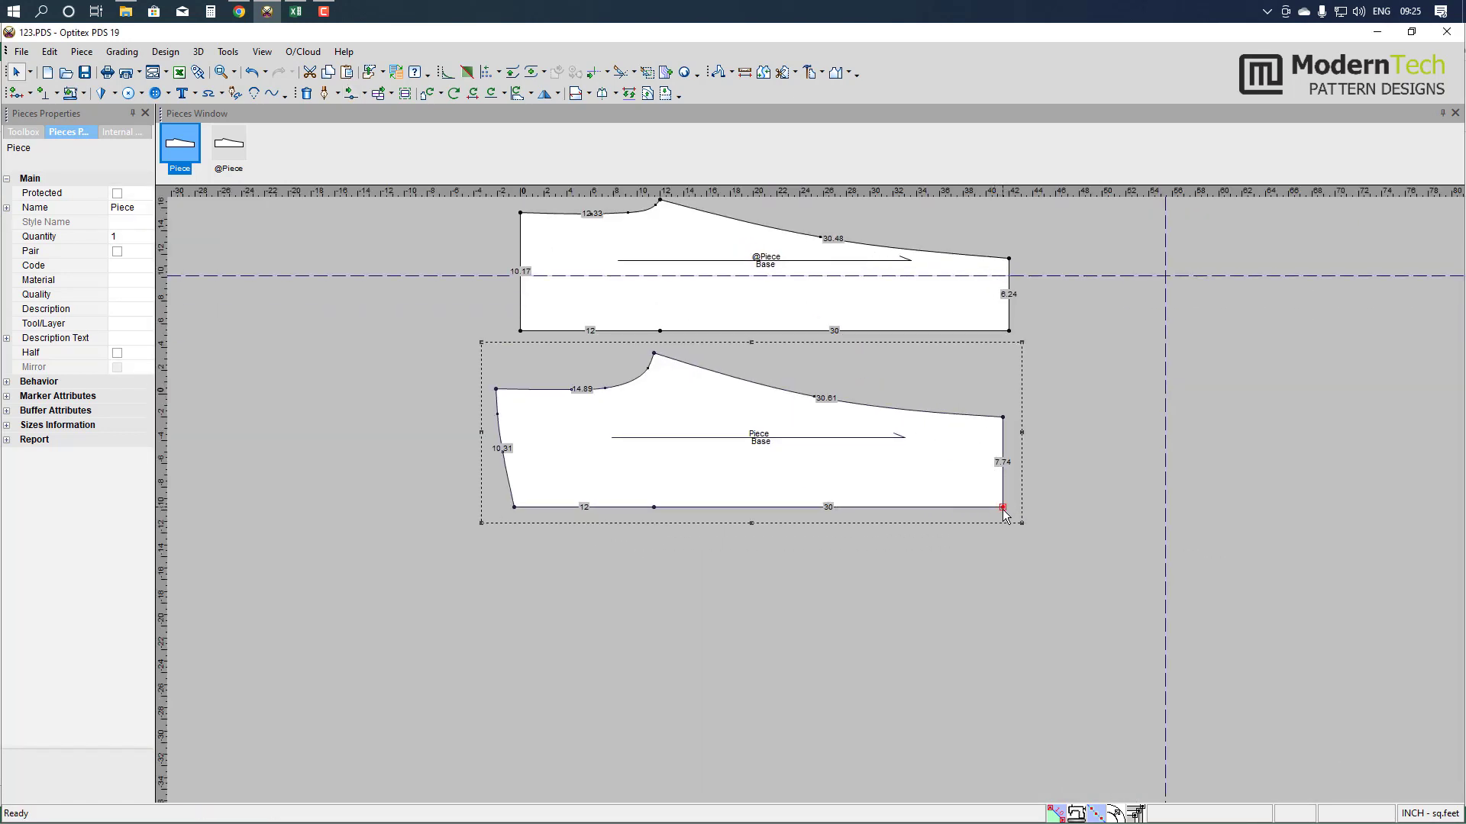
pyautogui.moveTo(1003, 515); pyautogui.dragTo(1009, 339)
pyautogui.scroll(-2, 812, 504)
pyautogui.scroll(5, 812, 502)
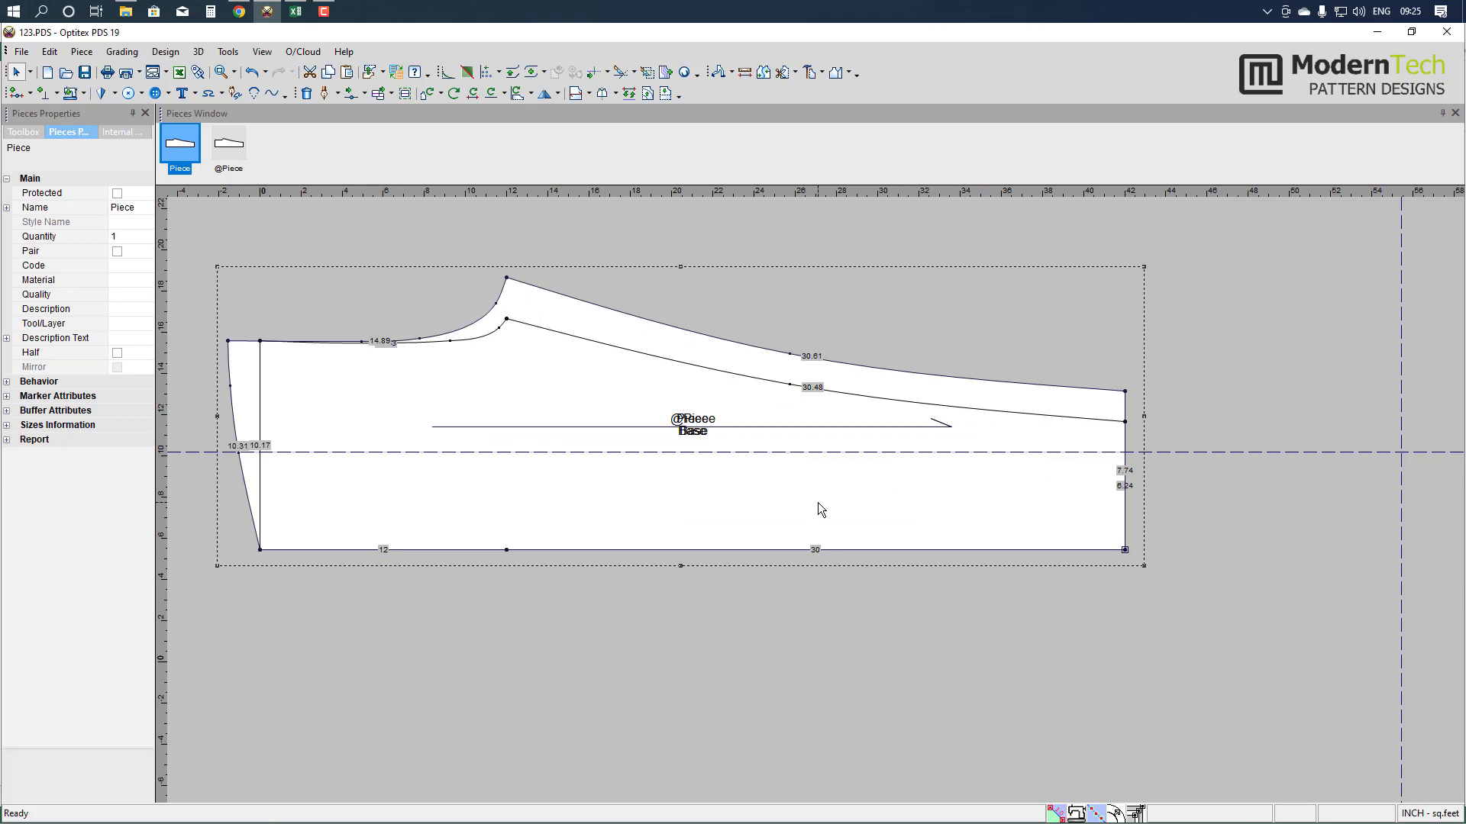
pyautogui.click(817, 510)
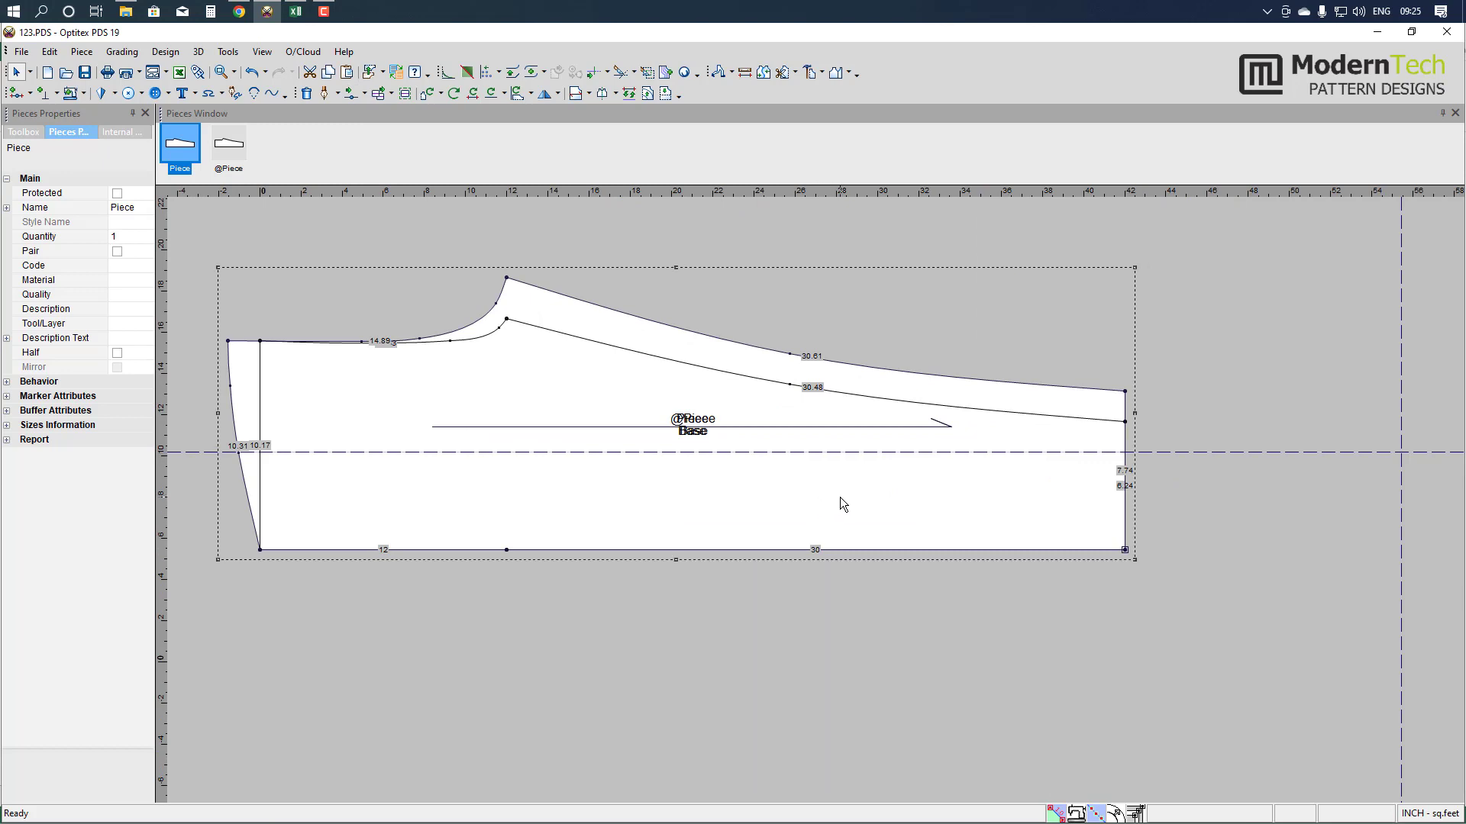
# - Box-select the upper-left waist and rise points and move them X 1, Y 0 in
pyautogui.click(351, 94)
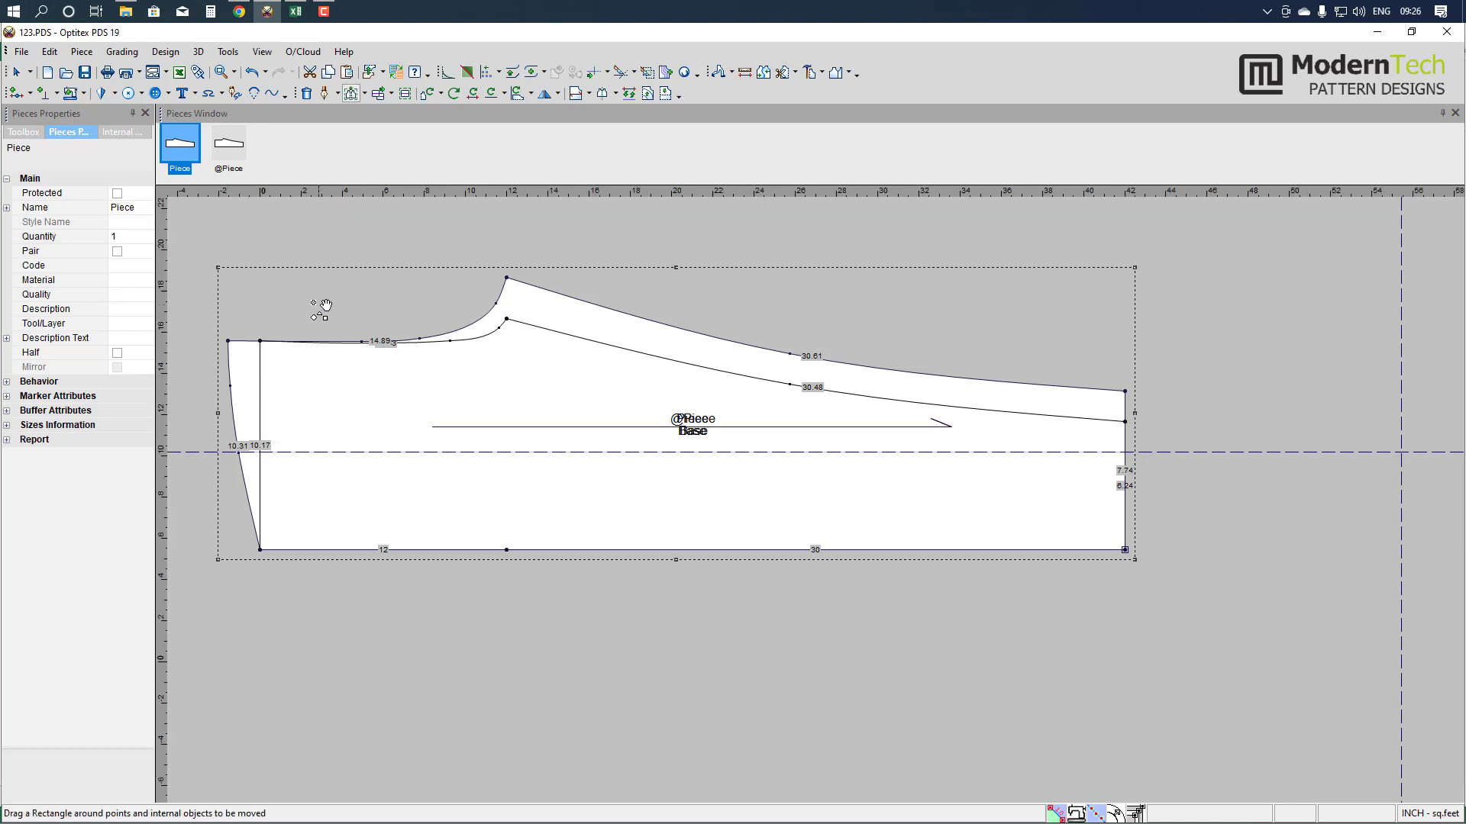
pyautogui.moveTo(174, 233); pyautogui.dragTo(632, 416)
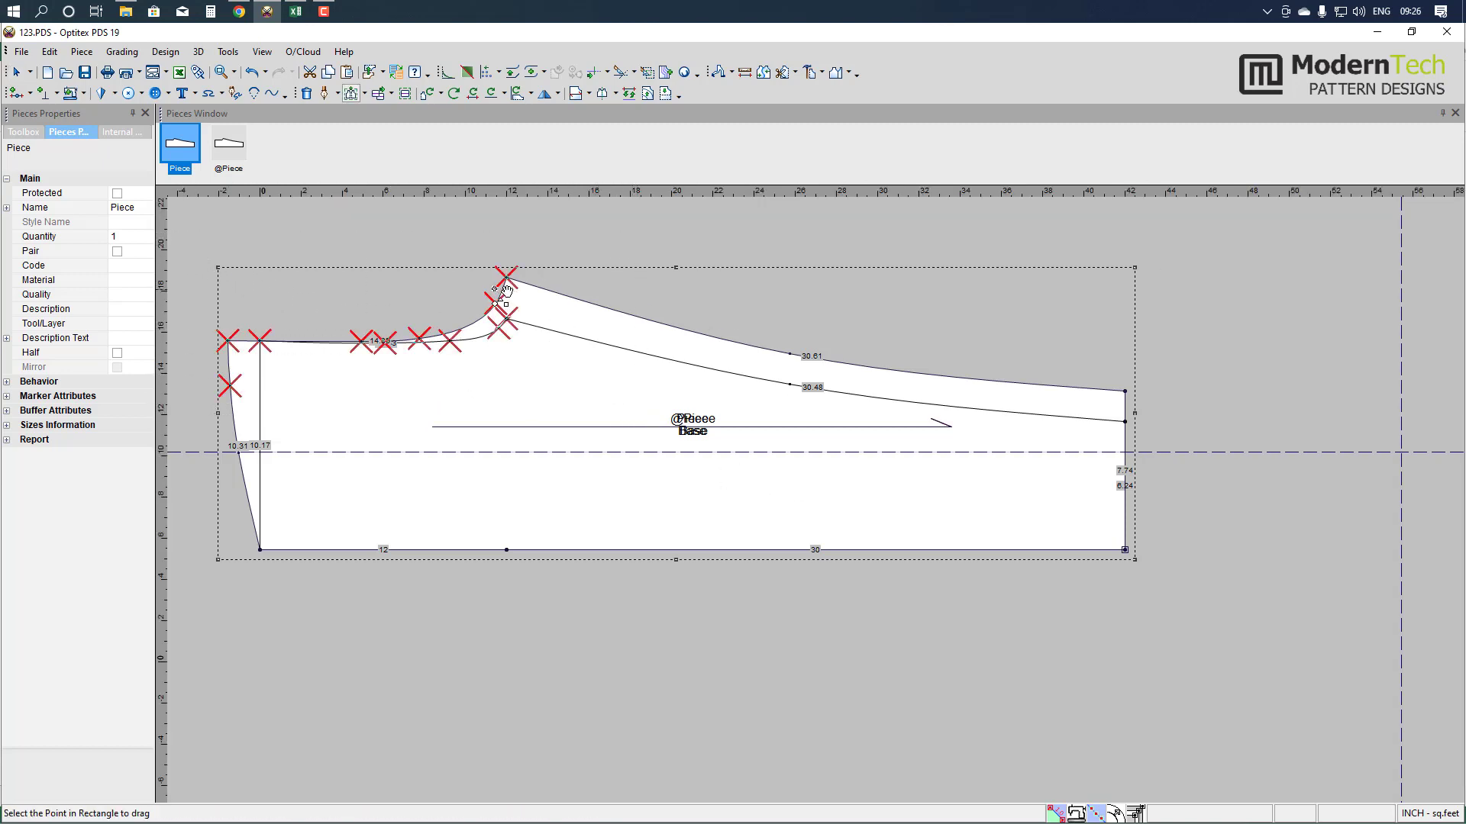
pyautogui.moveTo(506, 277); pyautogui.dragTo(578, 281)
pyautogui.press('Return')
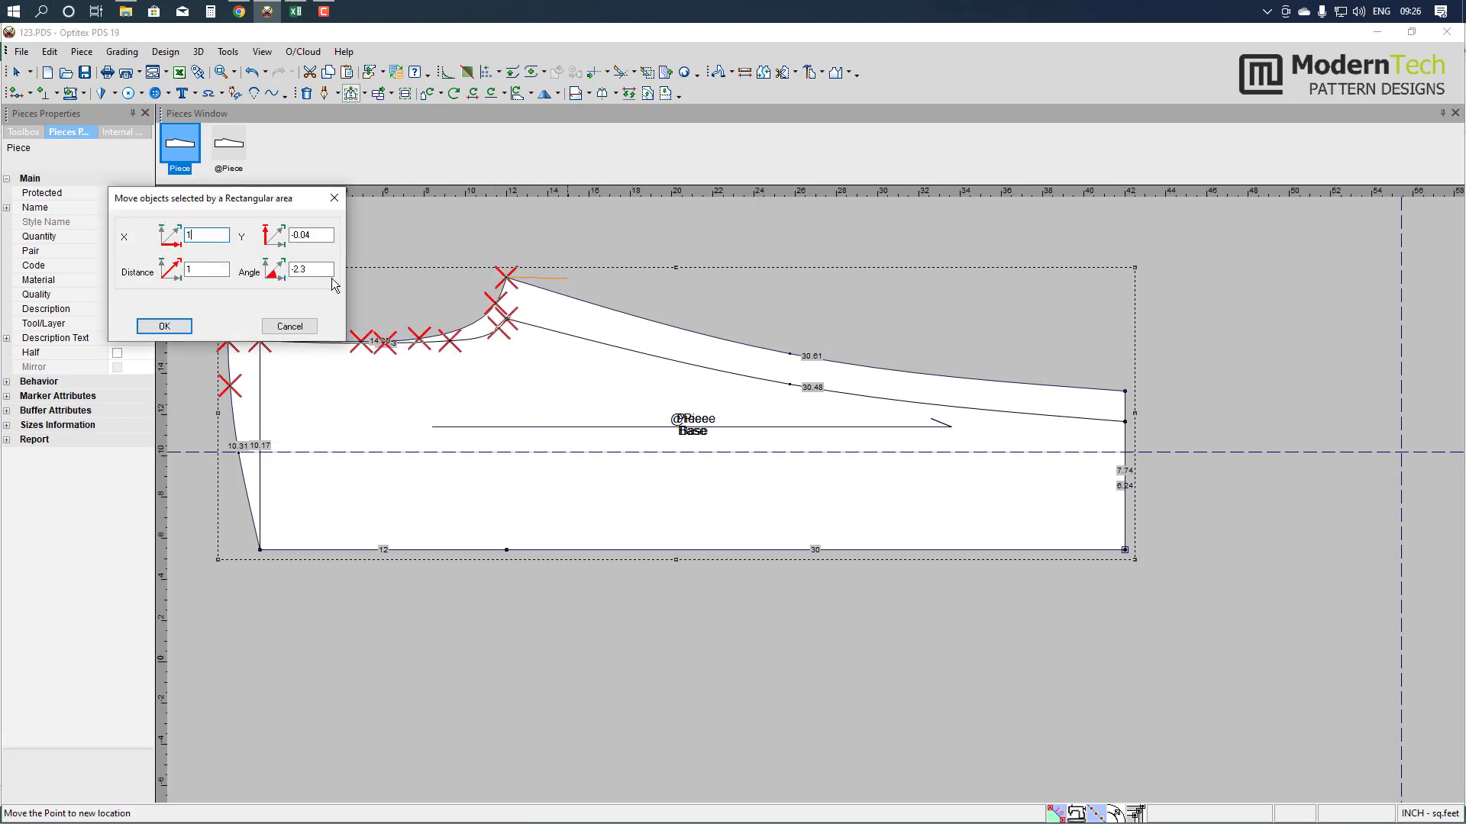
pyautogui.doubleClick(300, 235)
pyautogui.write('0')
pyautogui.click(164, 326)
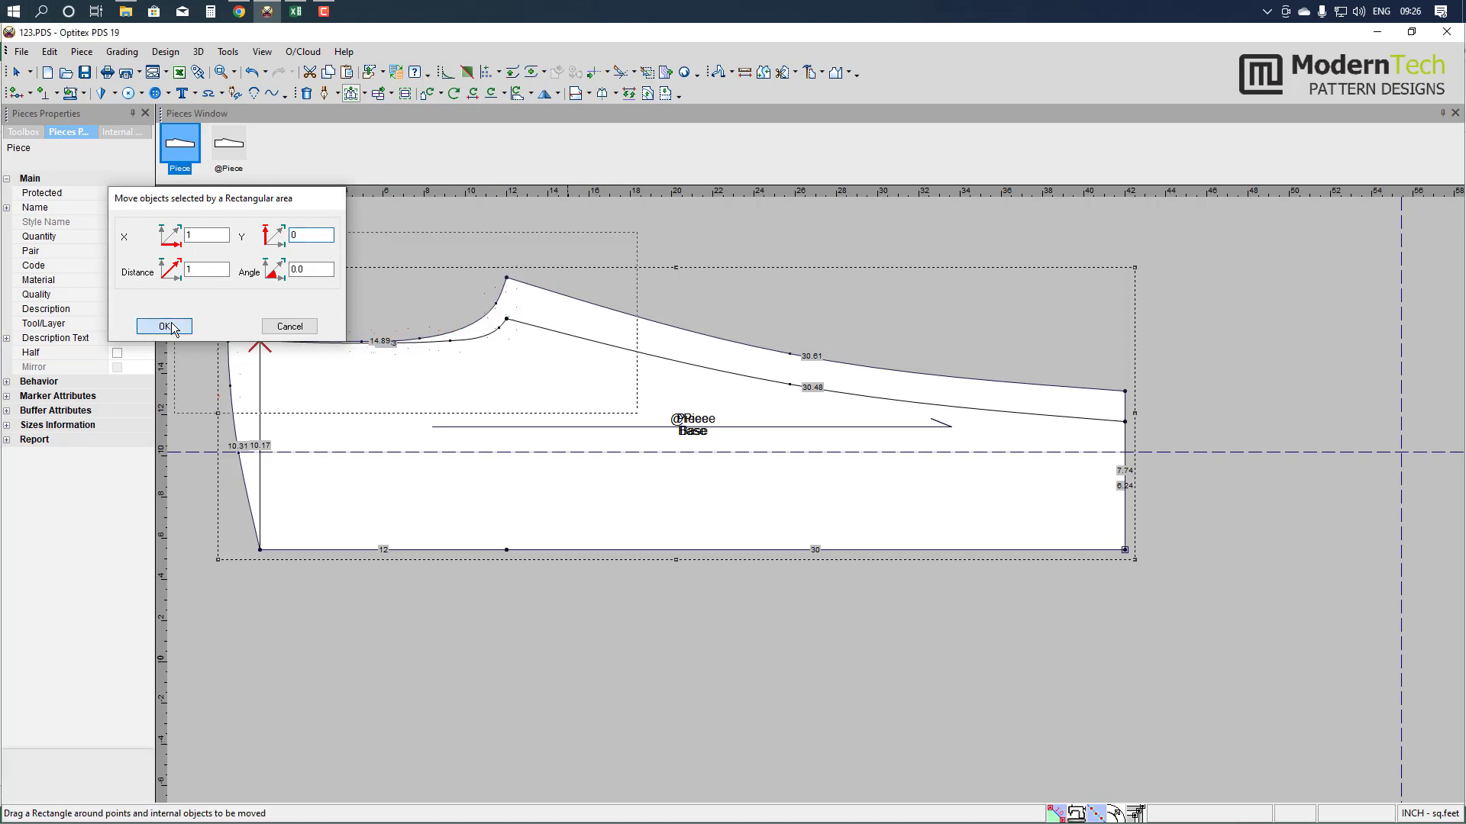
pyautogui.rightClick(754, 269)
pyautogui.press('Escape')
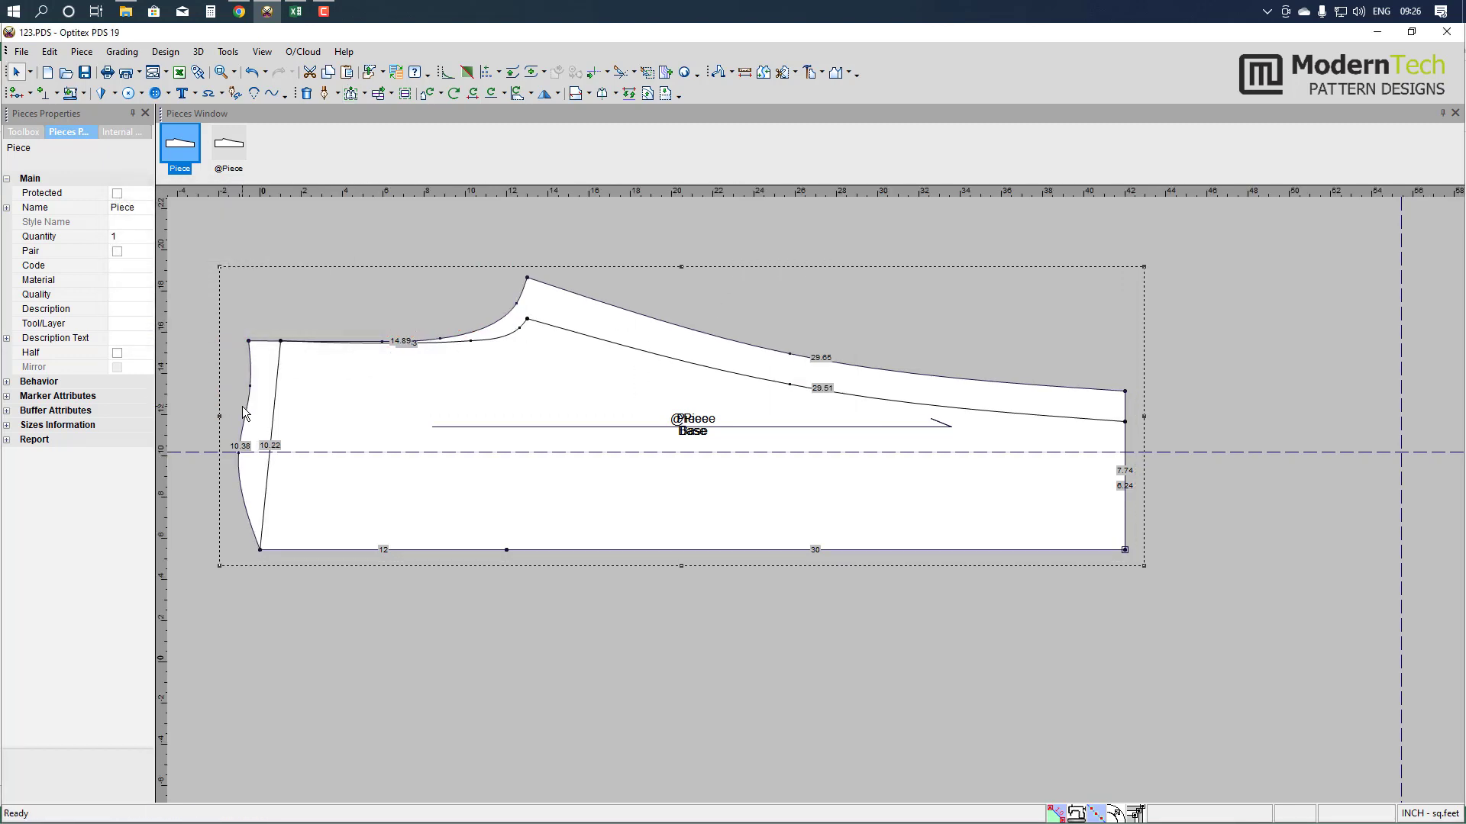
# - Bring Piece's left-edge curve point and upper left-edge point onto the dashed line
pyautogui.press('m')
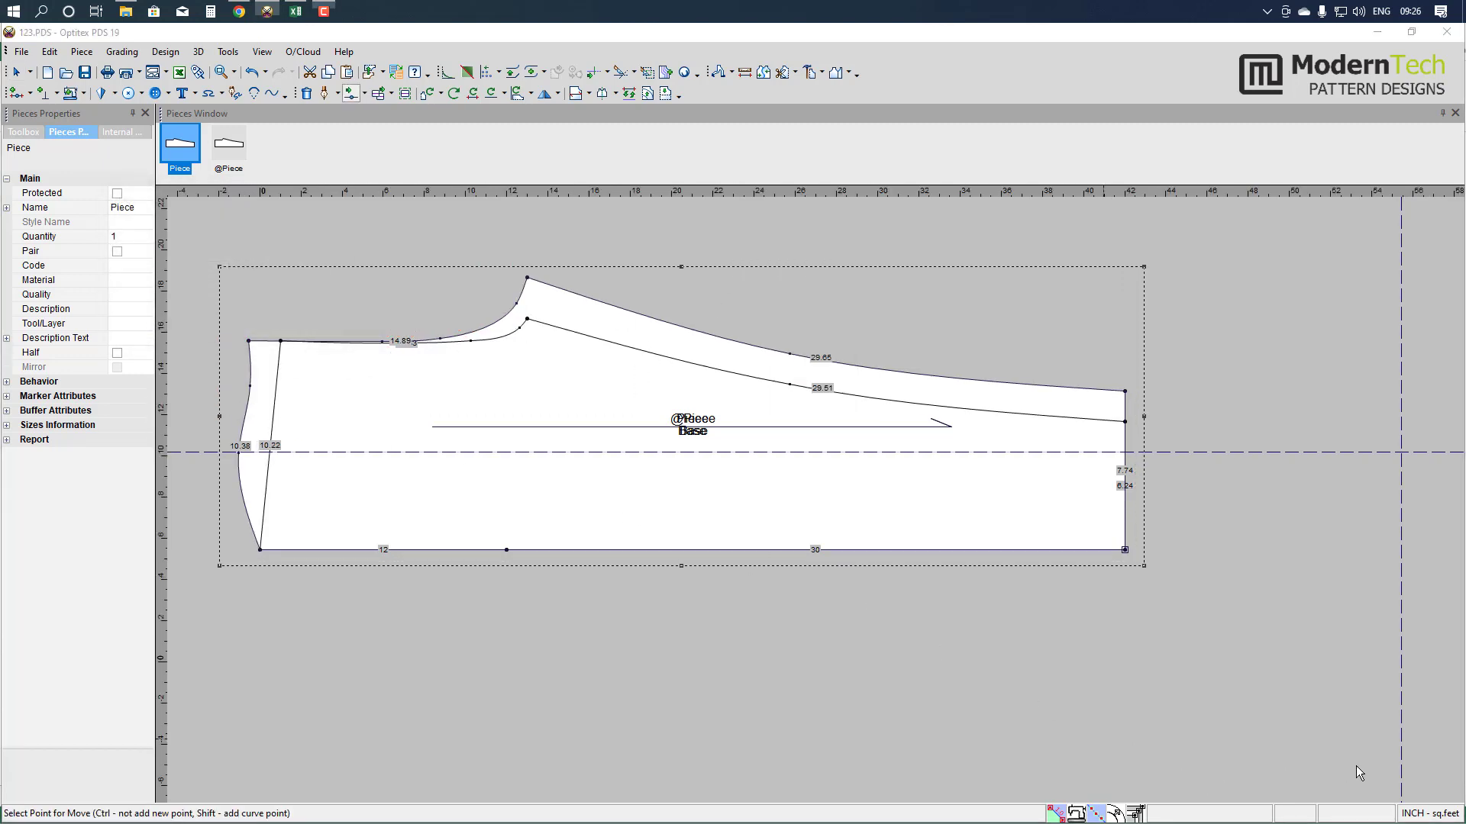
pyautogui.scroll(5, 196, 410)
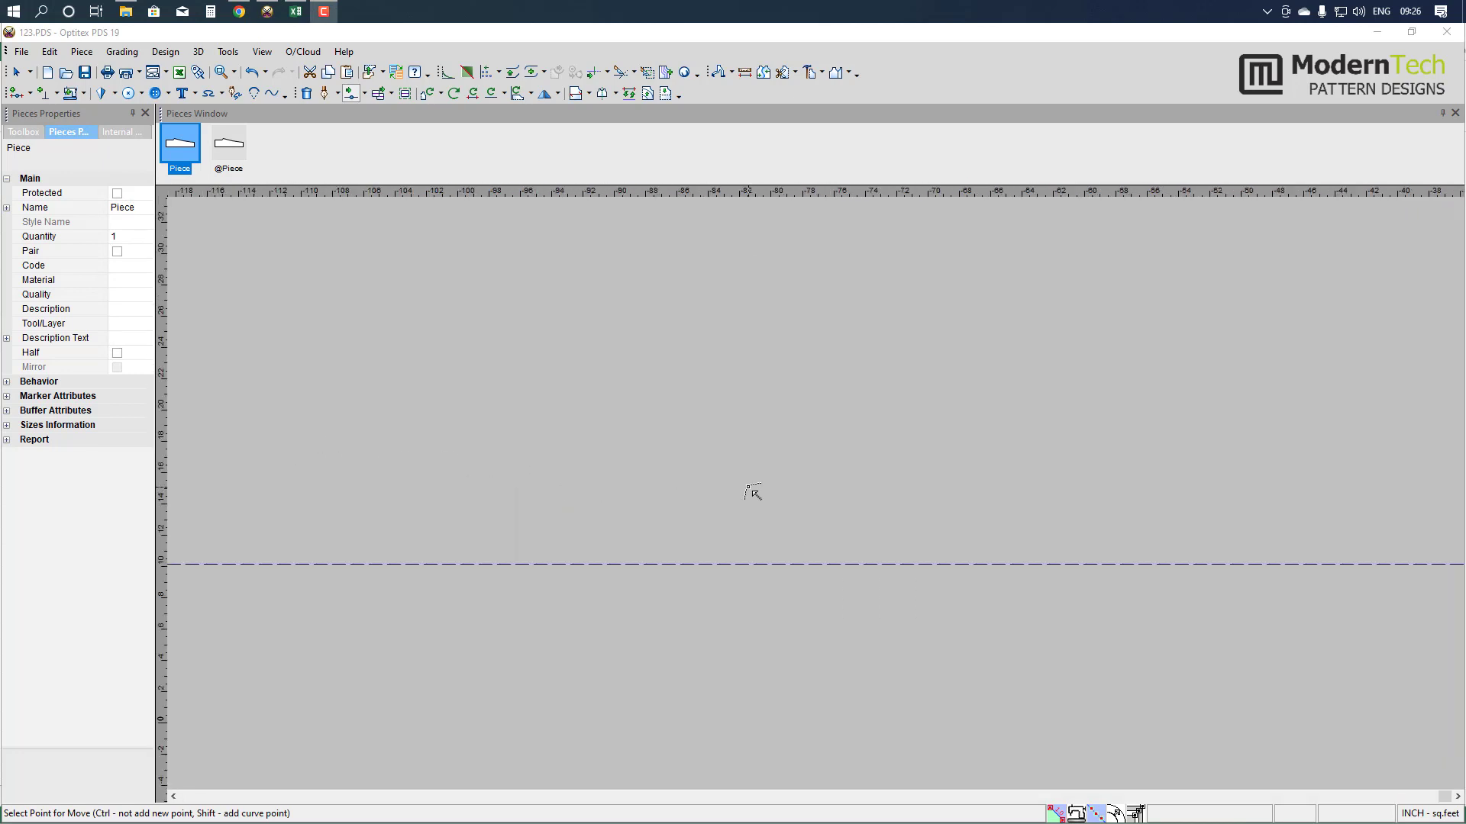
pyautogui.scroll(3, 748, 490)
pyautogui.scroll(-2, 752, 458)
pyautogui.scroll(4, 746, 493)
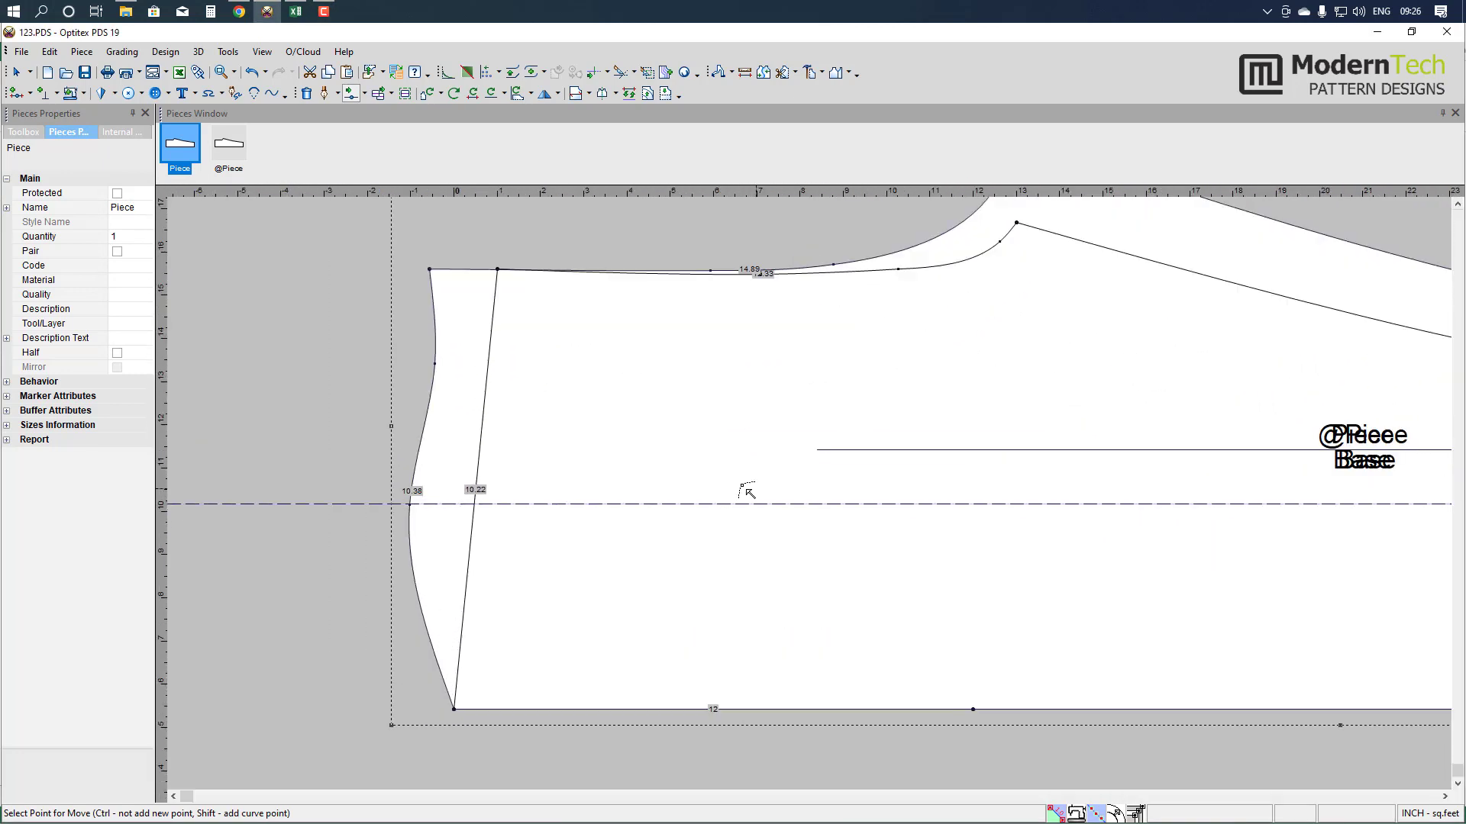
pyautogui.click(409, 505)
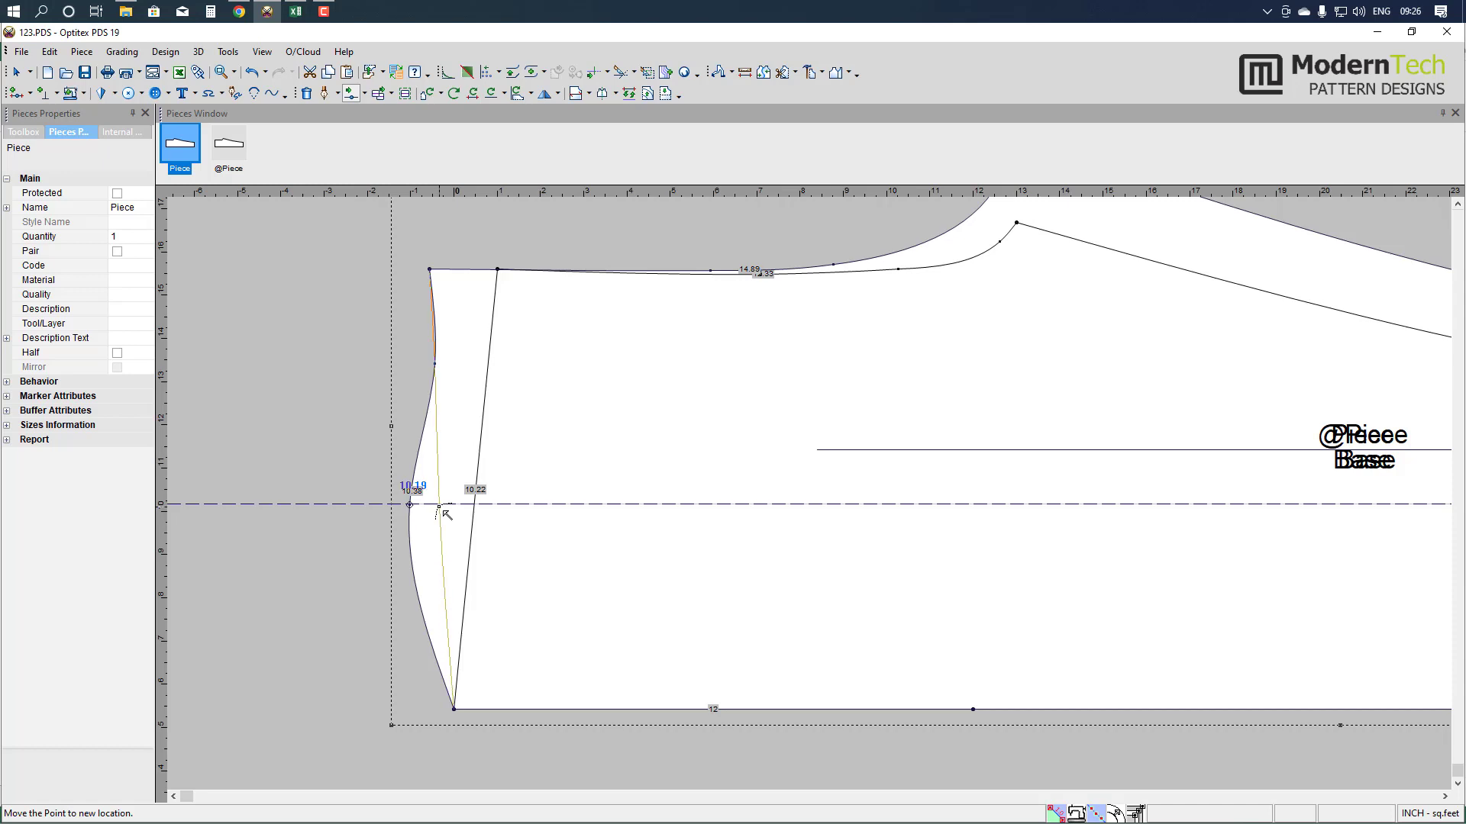
pyautogui.click(439, 504)
pyautogui.click(675, 528)
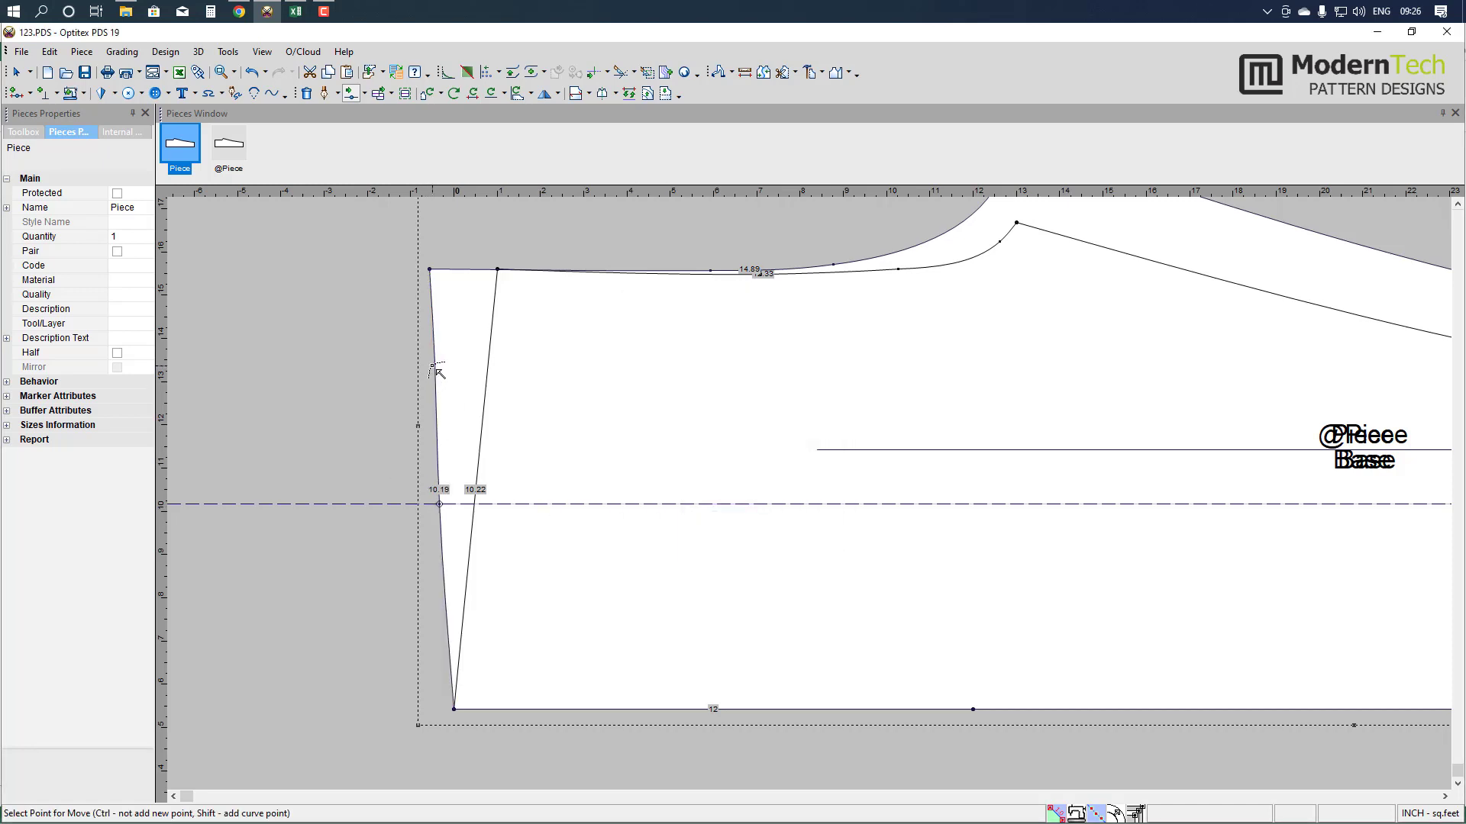
pyautogui.click(434, 364)
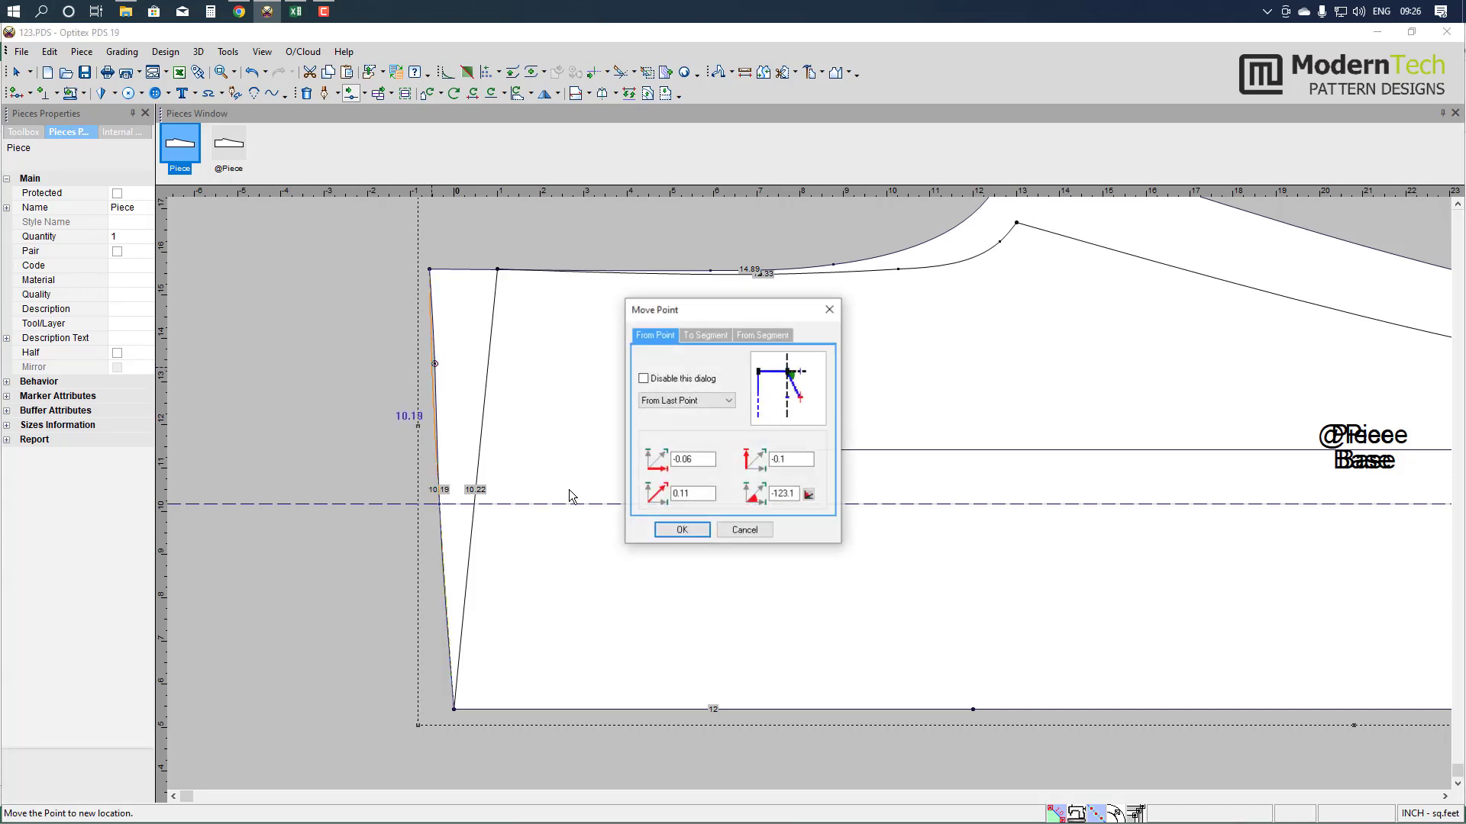
pyautogui.click(682, 530)
pyautogui.click(483, 447)
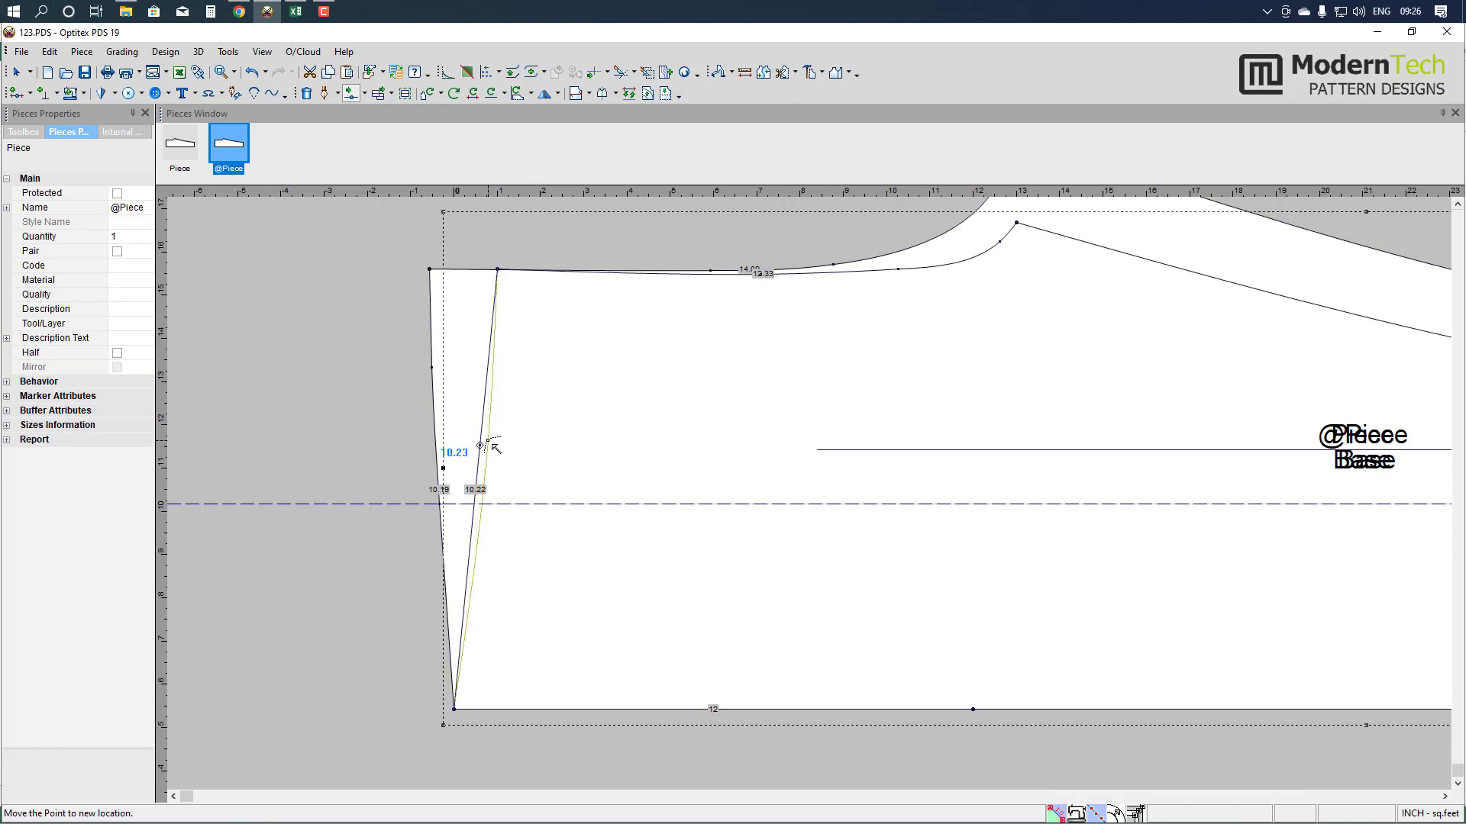
pyautogui.click(495, 448)
pyautogui.click(682, 532)
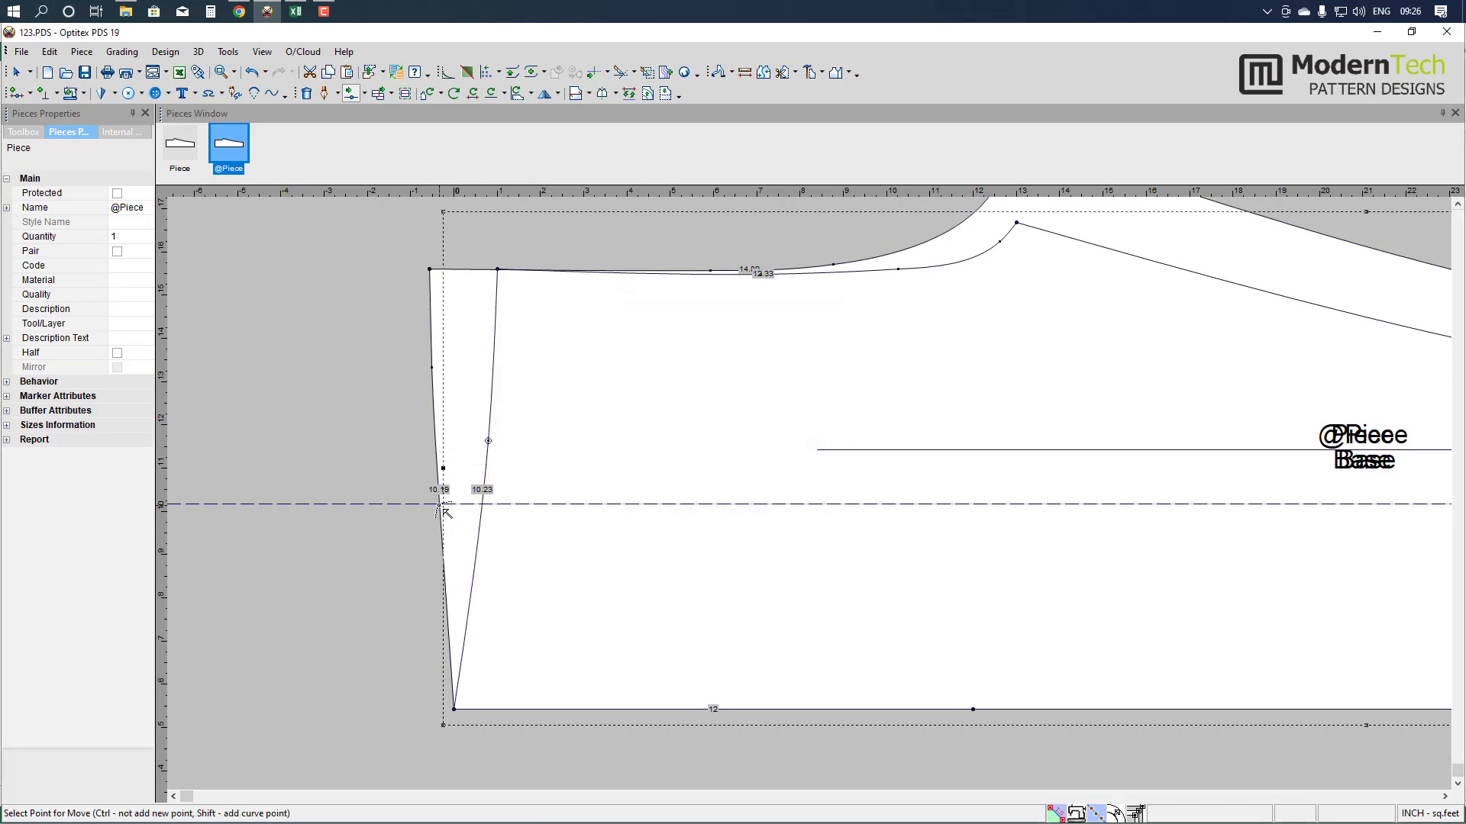
pyautogui.click(440, 507)
pyautogui.click(442, 526)
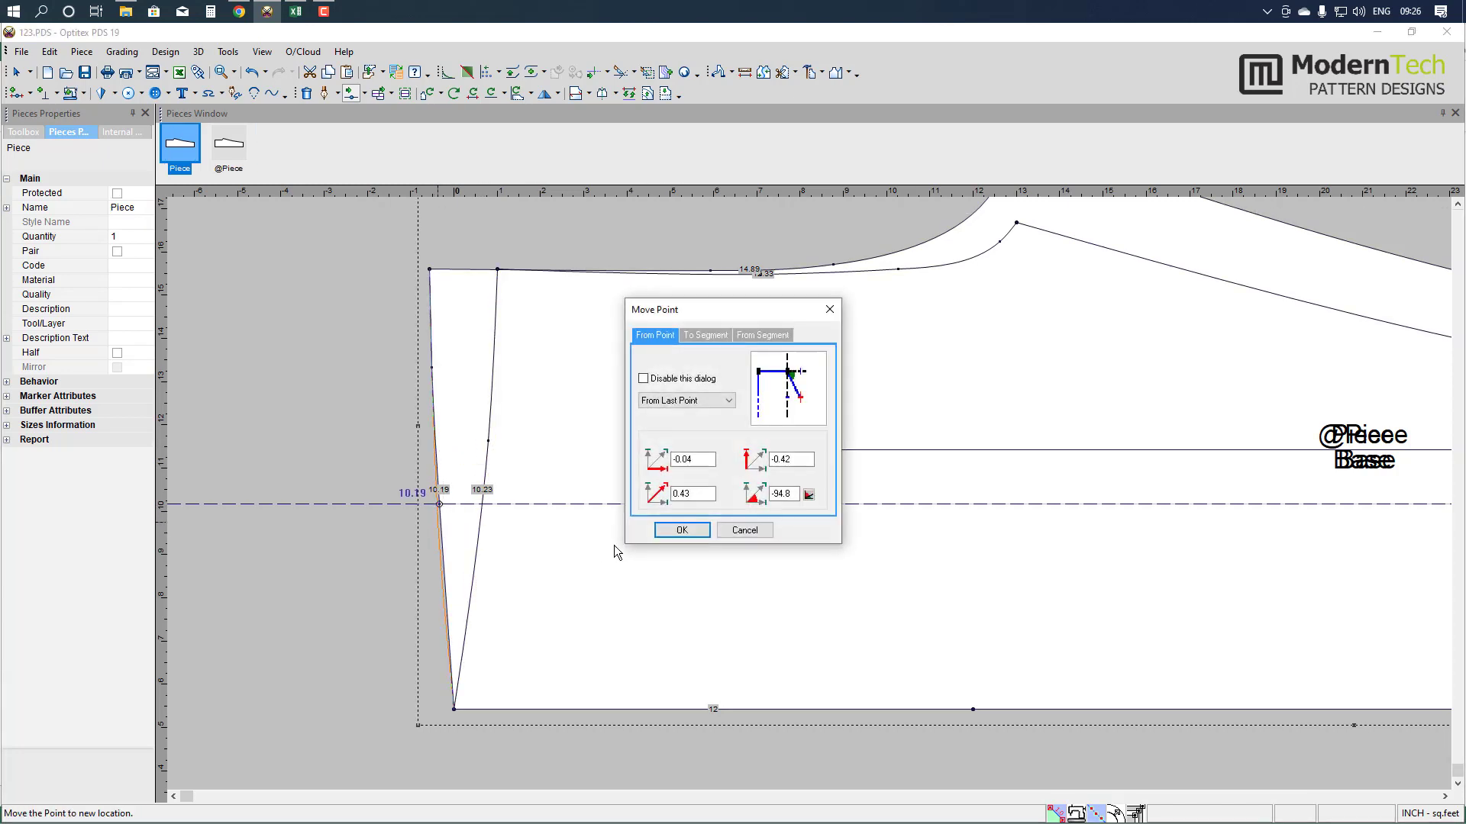
pyautogui.click(674, 529)
pyautogui.scroll(-1, 812, 571)
pyautogui.scroll(-1, 818, 491)
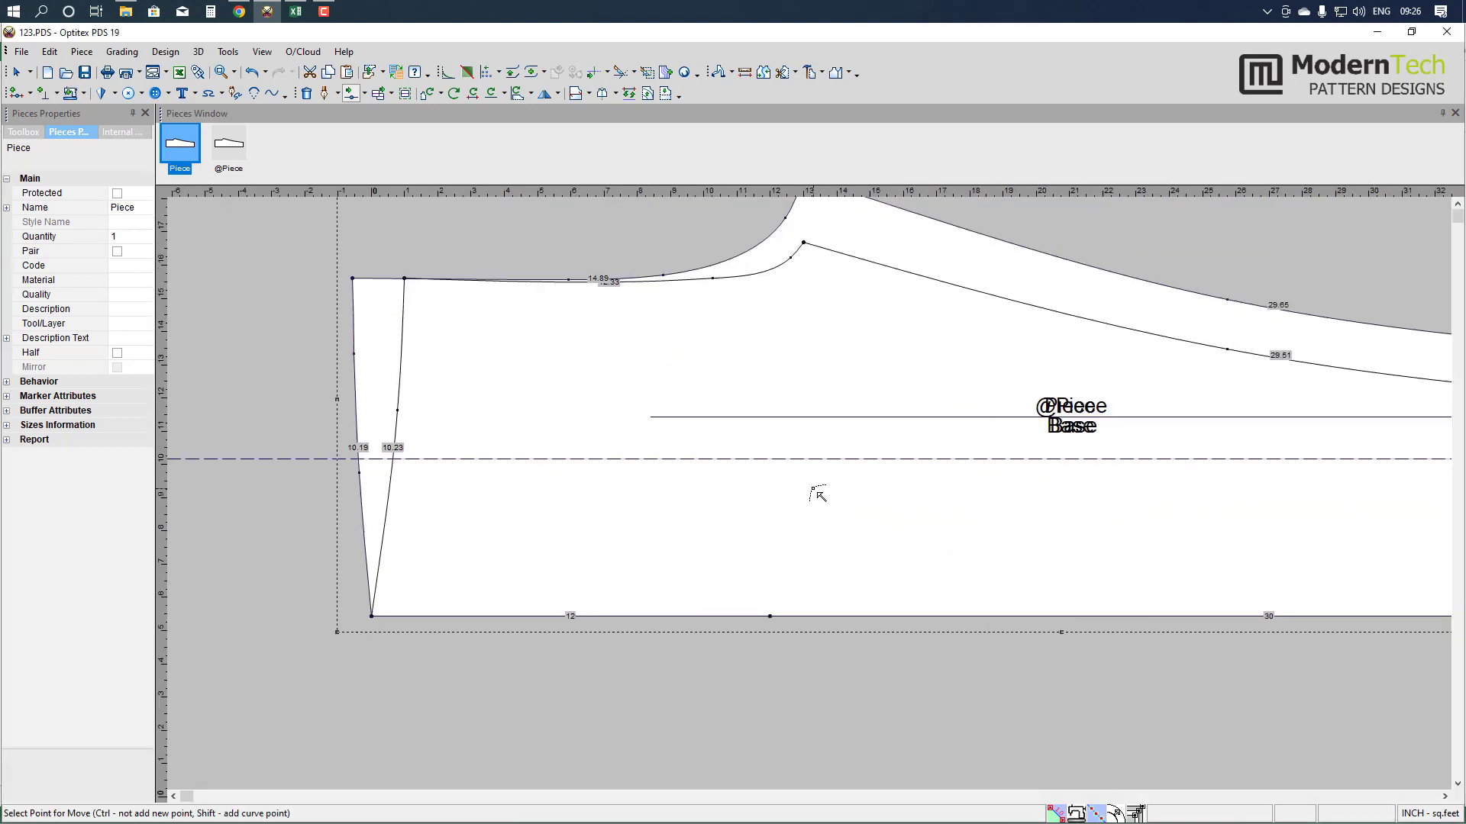
pyautogui.scroll(-1, 825, 489)
pyautogui.scroll(-1, 822, 500)
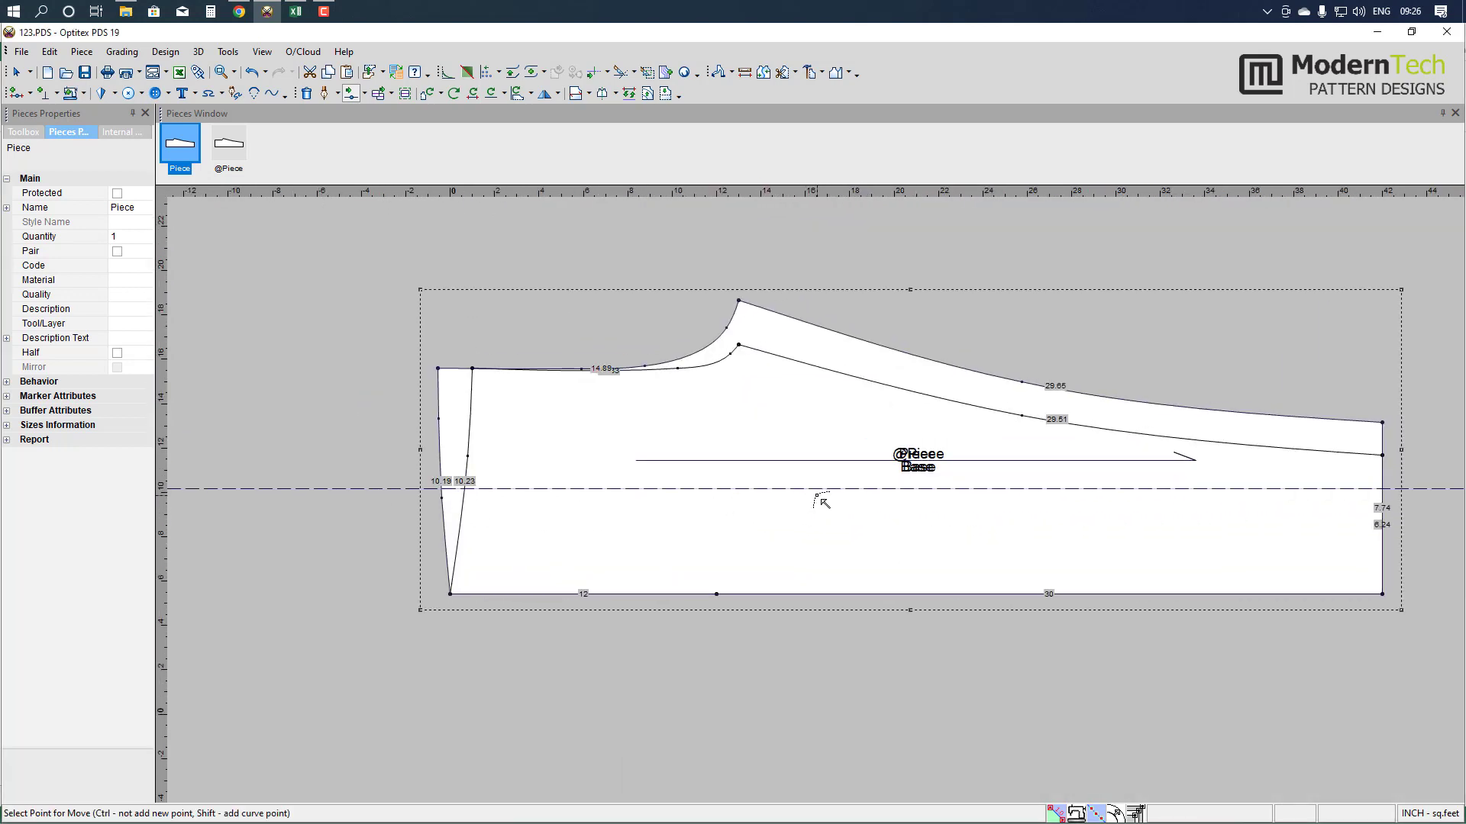
pyautogui.rightClick(584, 321)
pyautogui.click(621, 369)
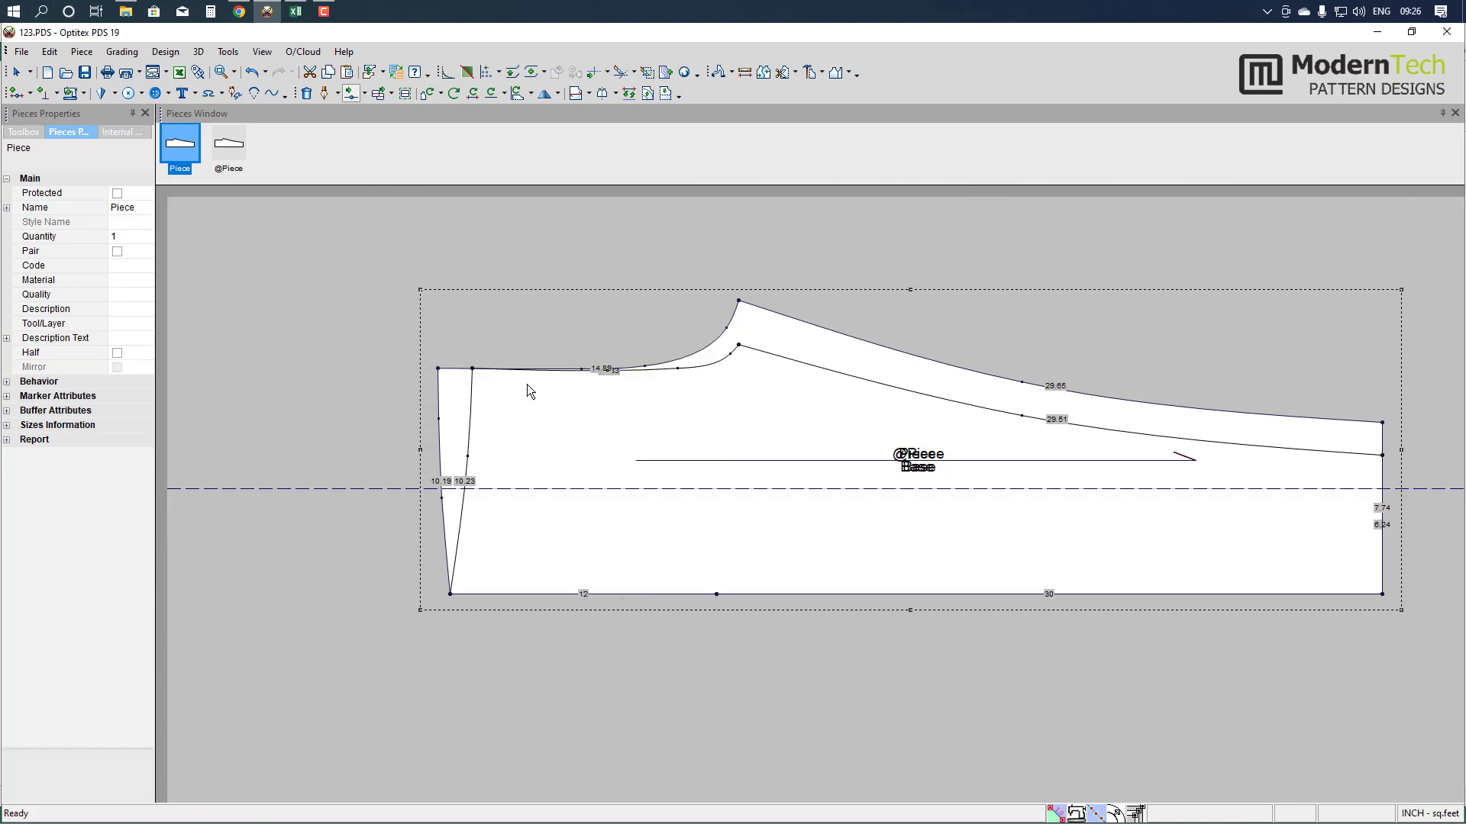
# - Box the two top-left waist corners and move them X 0, Y -0.2 in
pyautogui.click(351, 93)
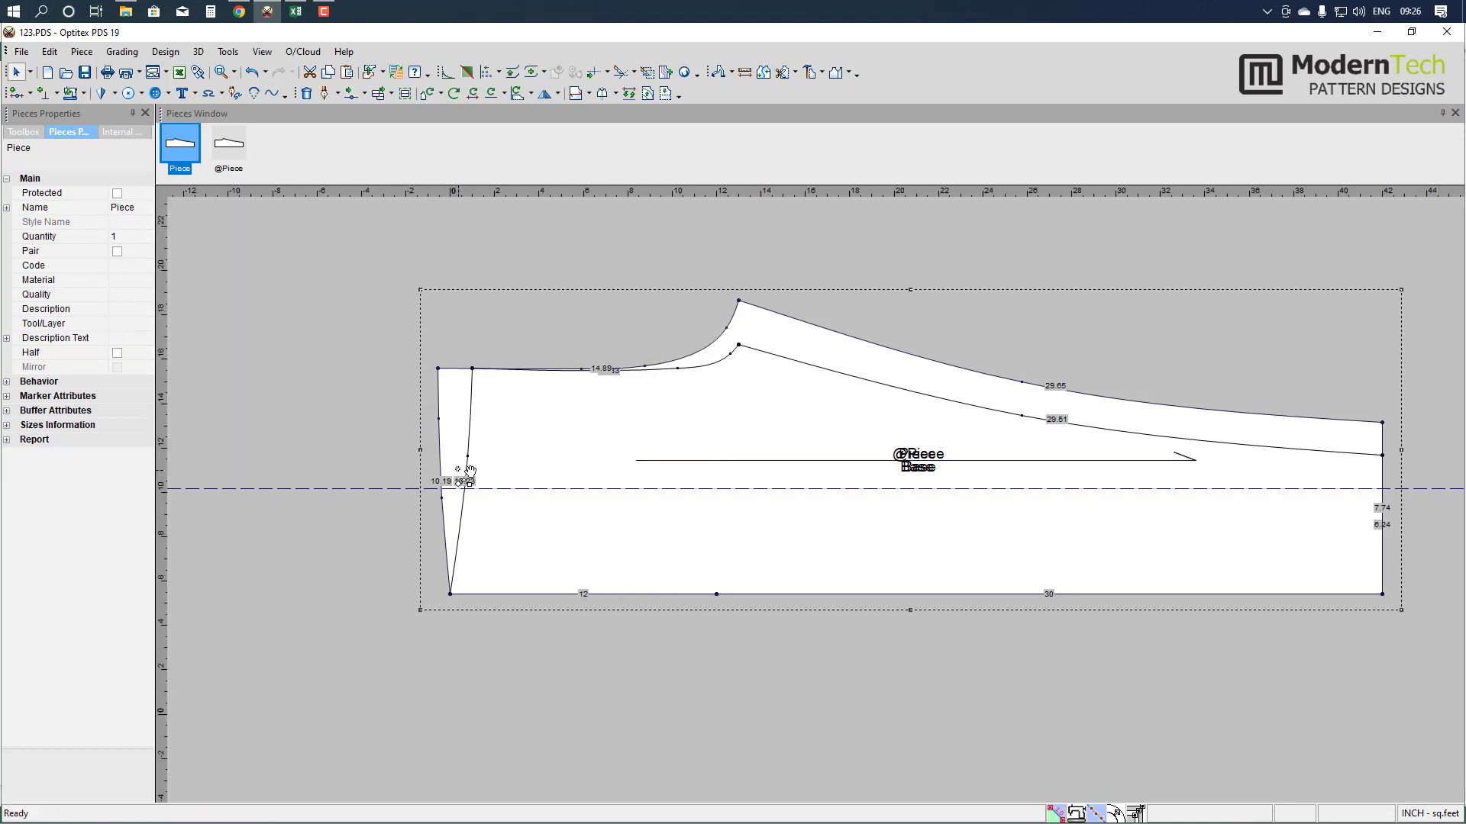
pyautogui.moveTo(394, 323); pyautogui.dragTo(482, 382)
pyautogui.click(481, 380)
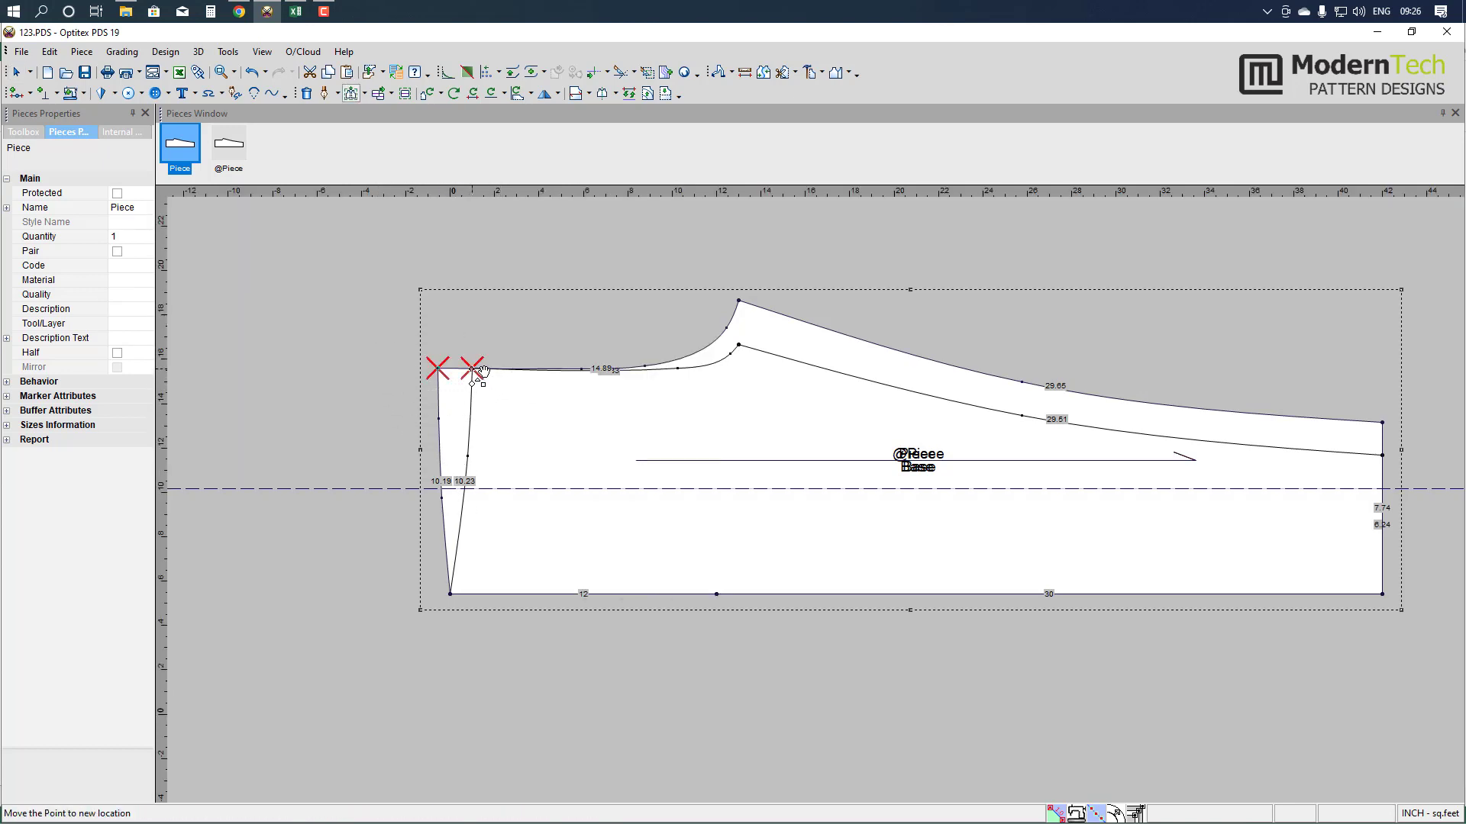
pyautogui.write('-.2')
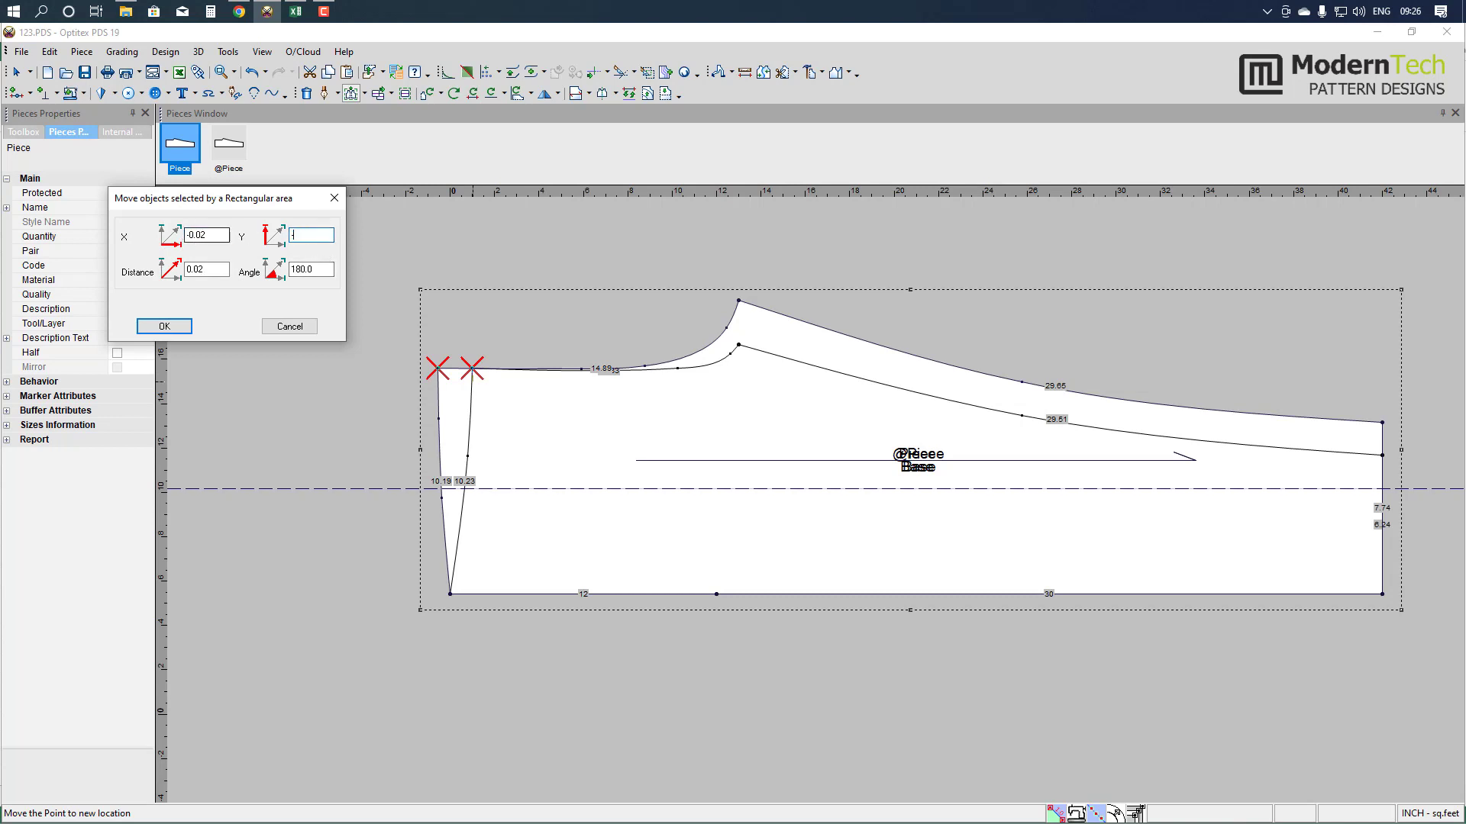
pyautogui.doubleClick(203, 241)
pyautogui.write('0')
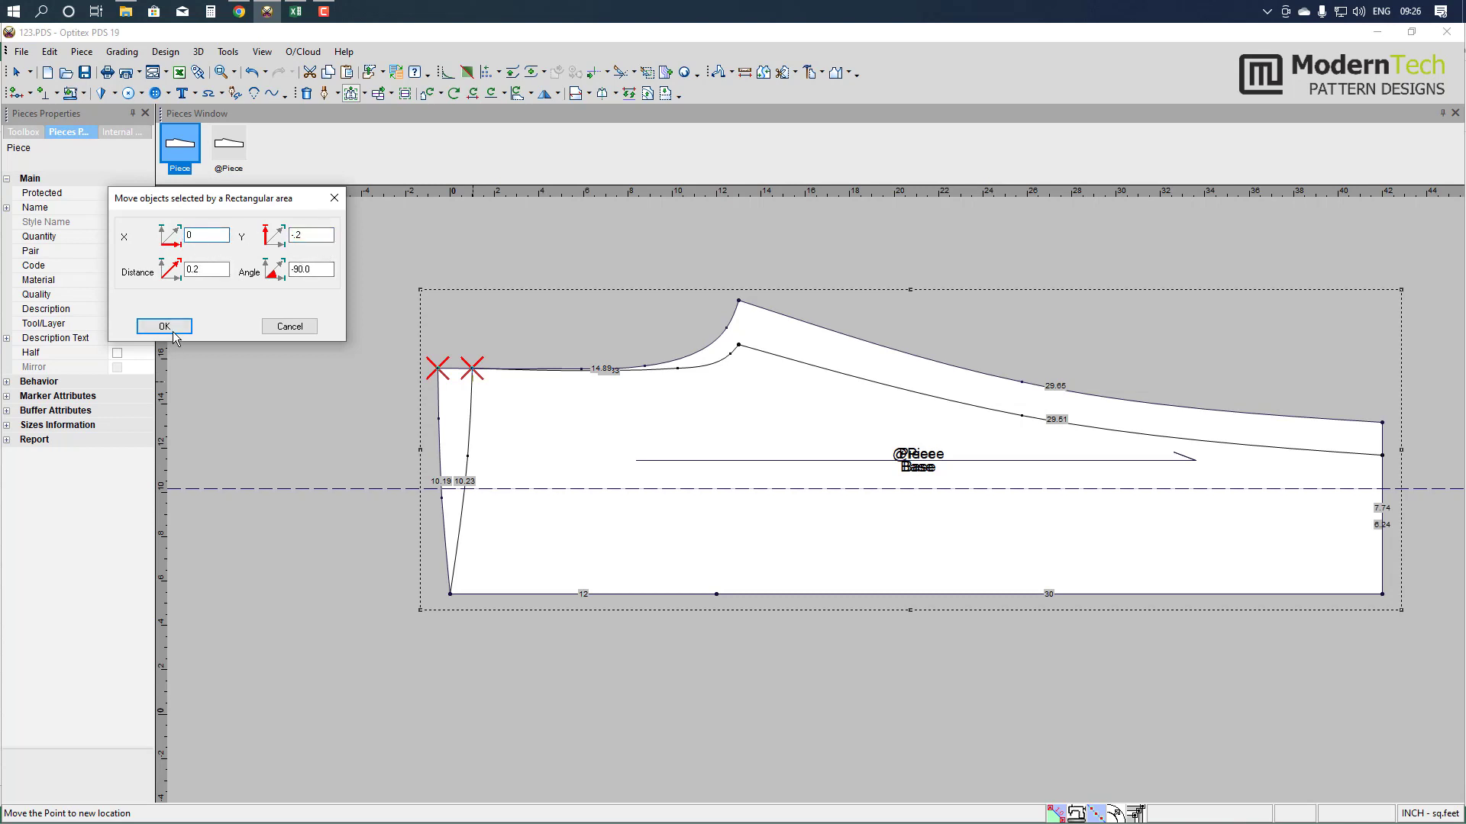
pyautogui.click(173, 333)
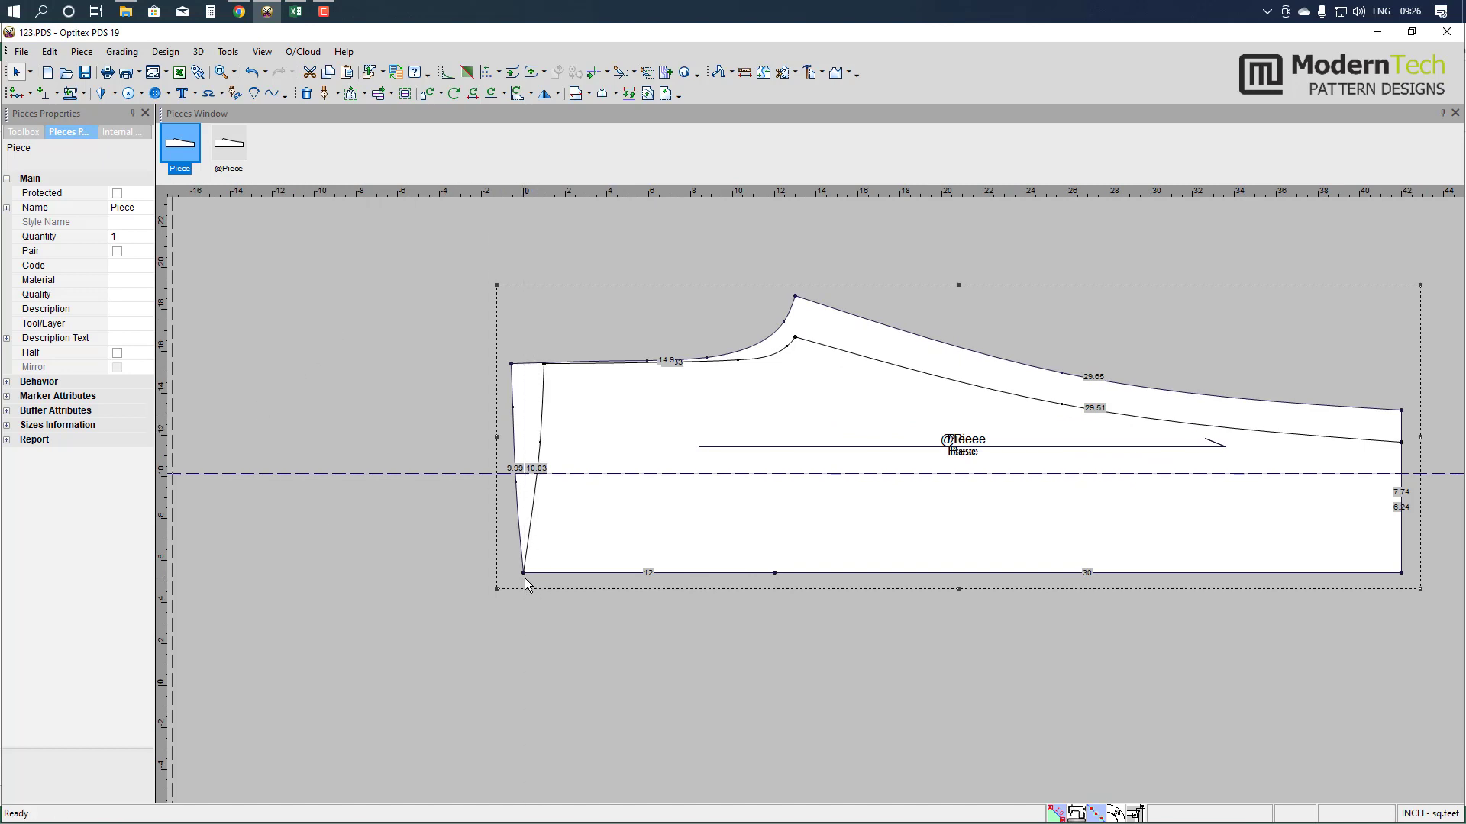
# - Set the vertical guide line 8 in across and add a horizontal guide 10 in up
pyautogui.doubleClick(524, 601)
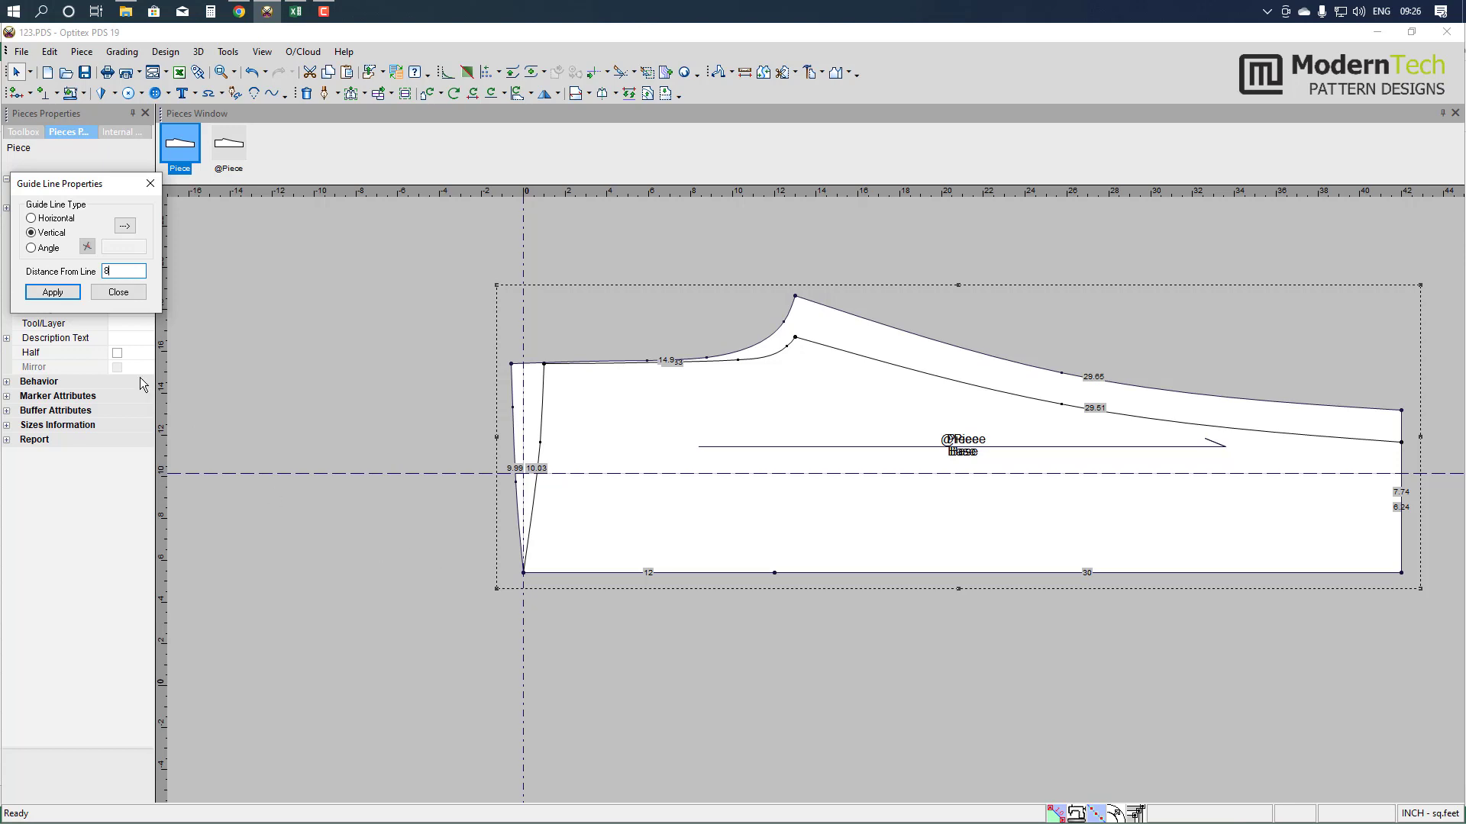
pyautogui.click(52, 292)
pyautogui.click(118, 293)
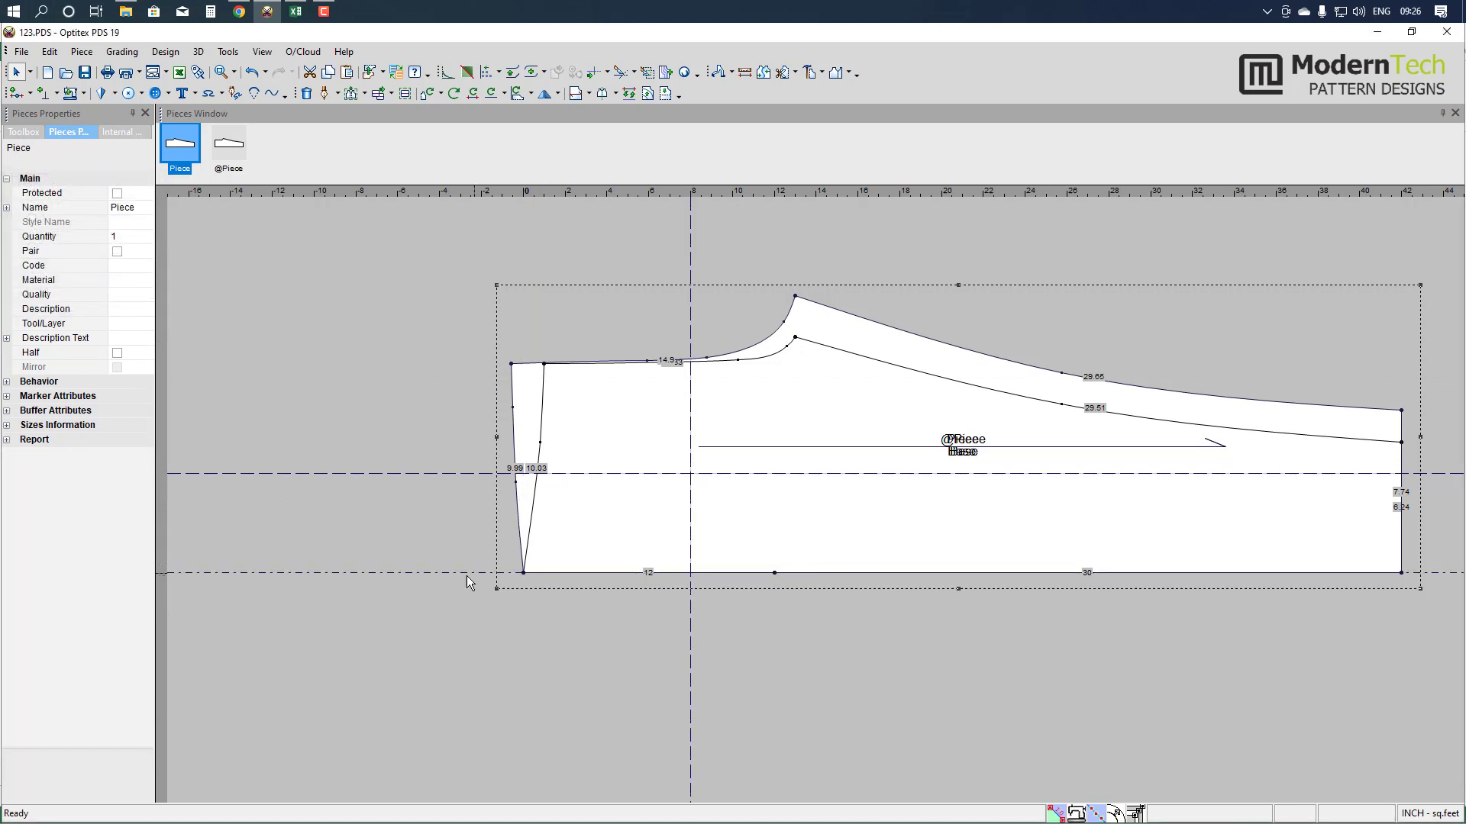
pyautogui.doubleClick(454, 574)
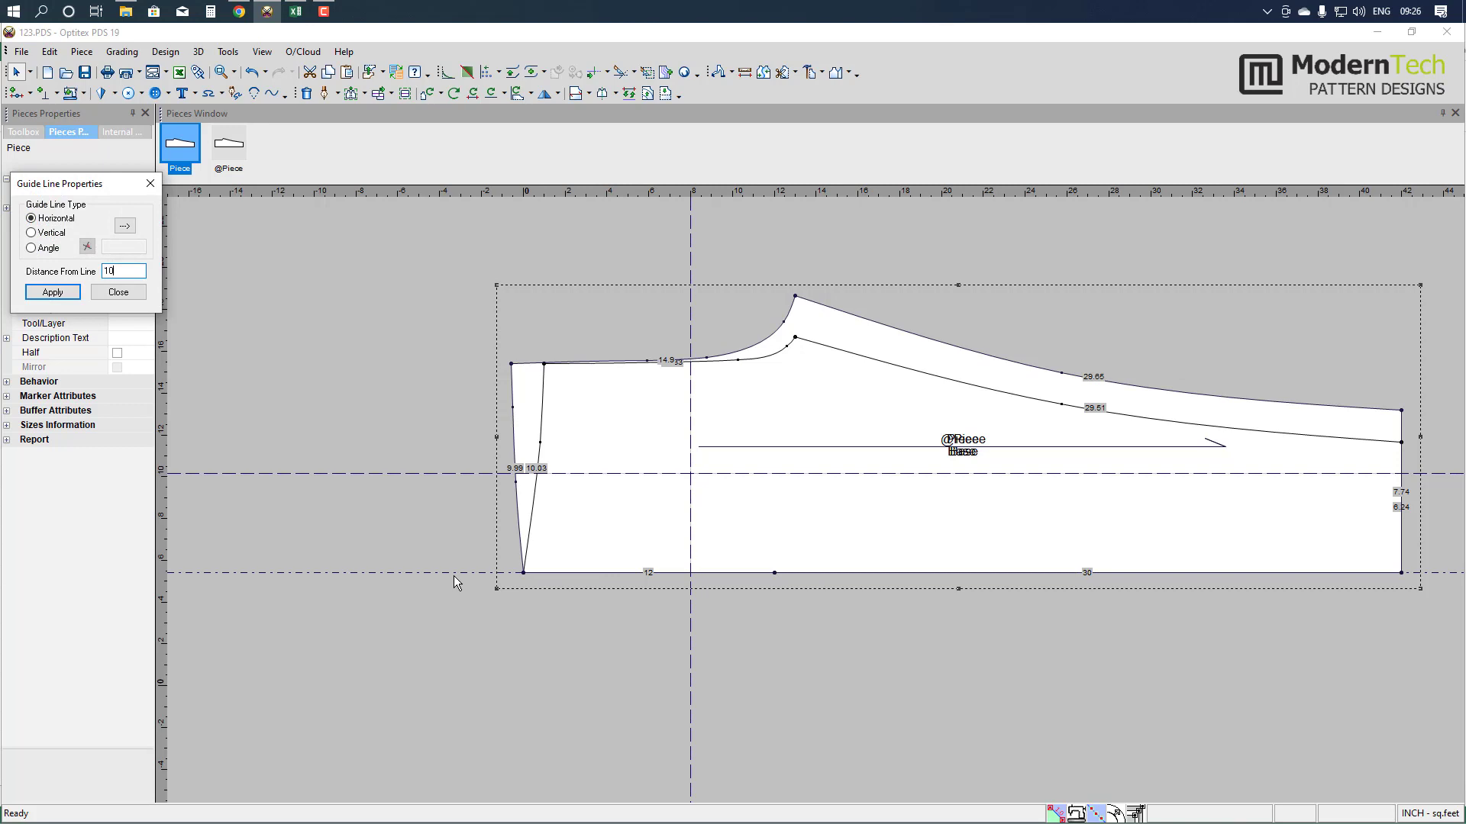
pyautogui.press('Return')
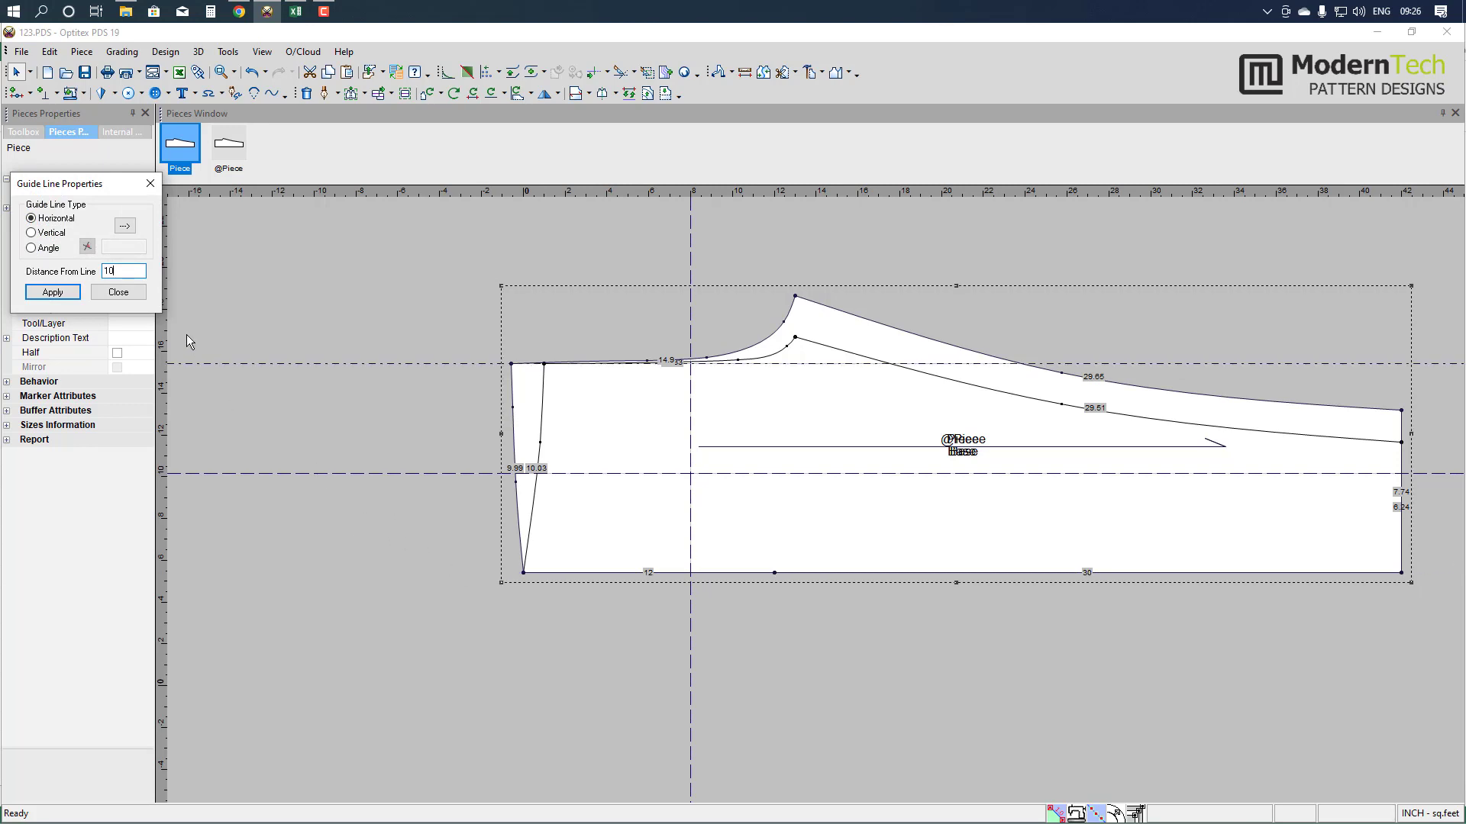
pyautogui.click(121, 296)
pyautogui.scroll(2, 790, 489)
pyautogui.scroll(2, 790, 504)
pyautogui.scroll(2, 805, 509)
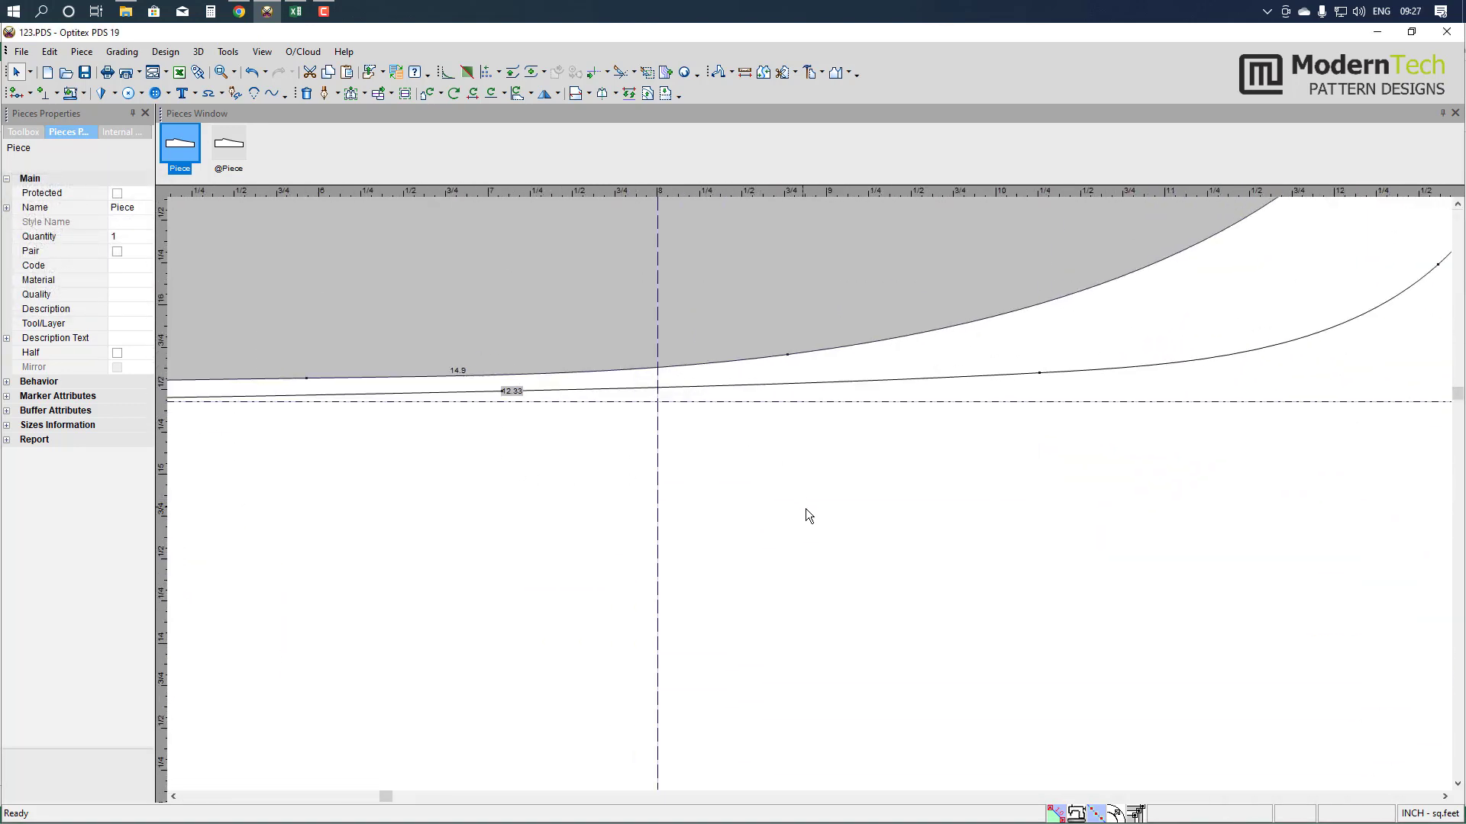
pyautogui.press('m')
pyautogui.scroll(-1, 803, 502)
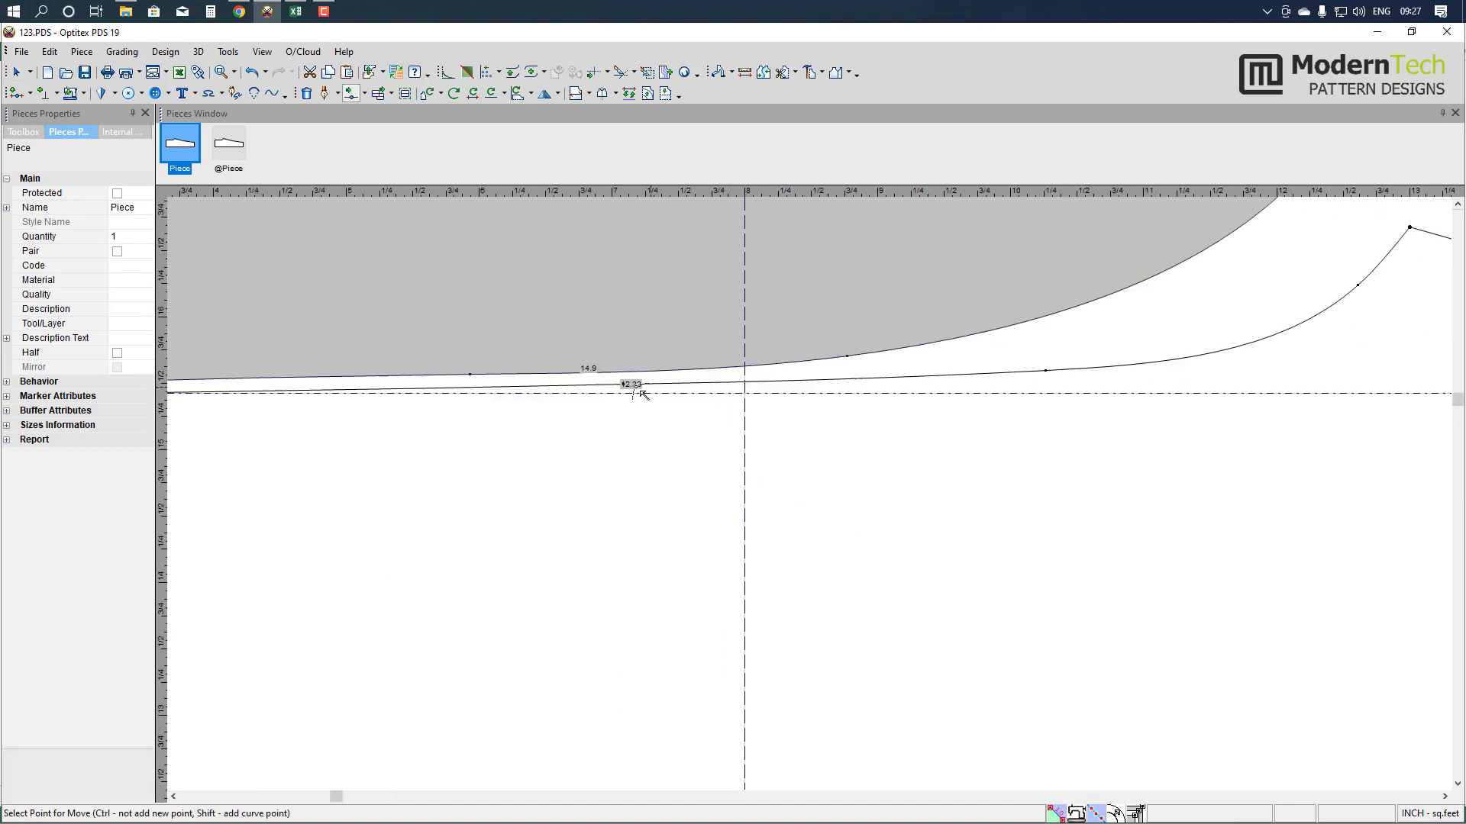
pyautogui.click(624, 386)
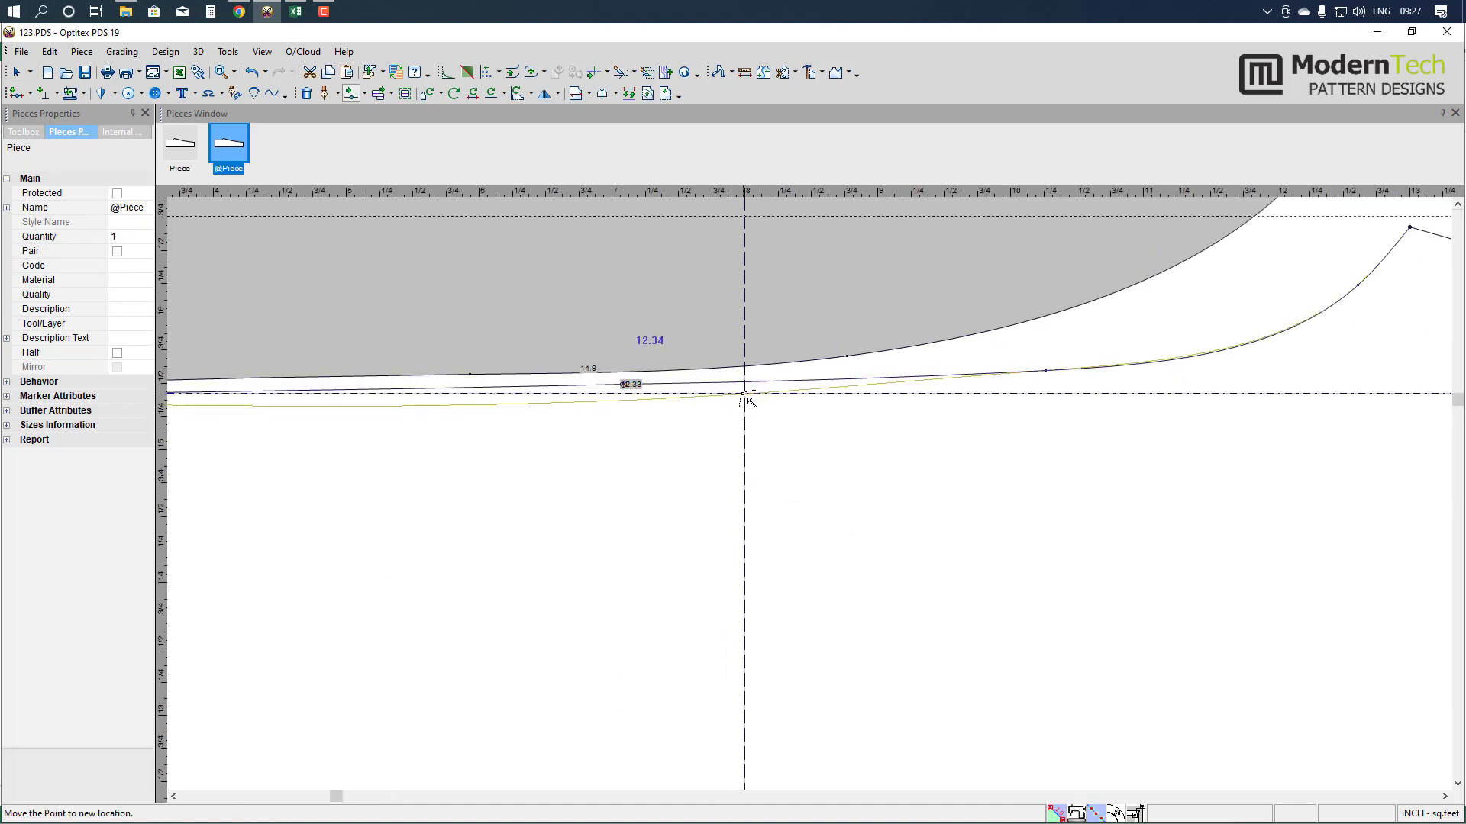
pyautogui.click(746, 394)
pyautogui.click(682, 530)
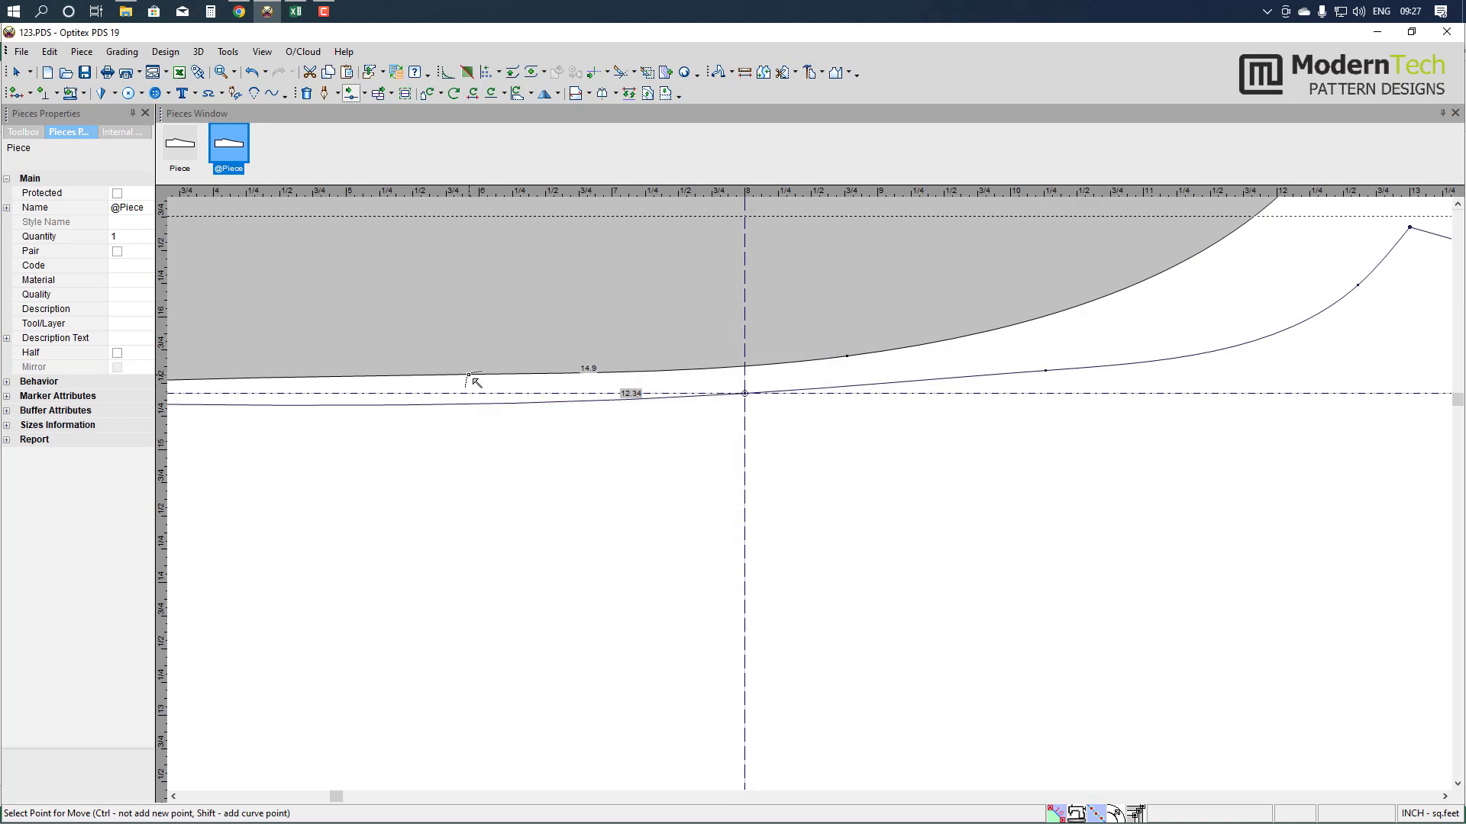
pyautogui.click(471, 375)
pyautogui.click(746, 394)
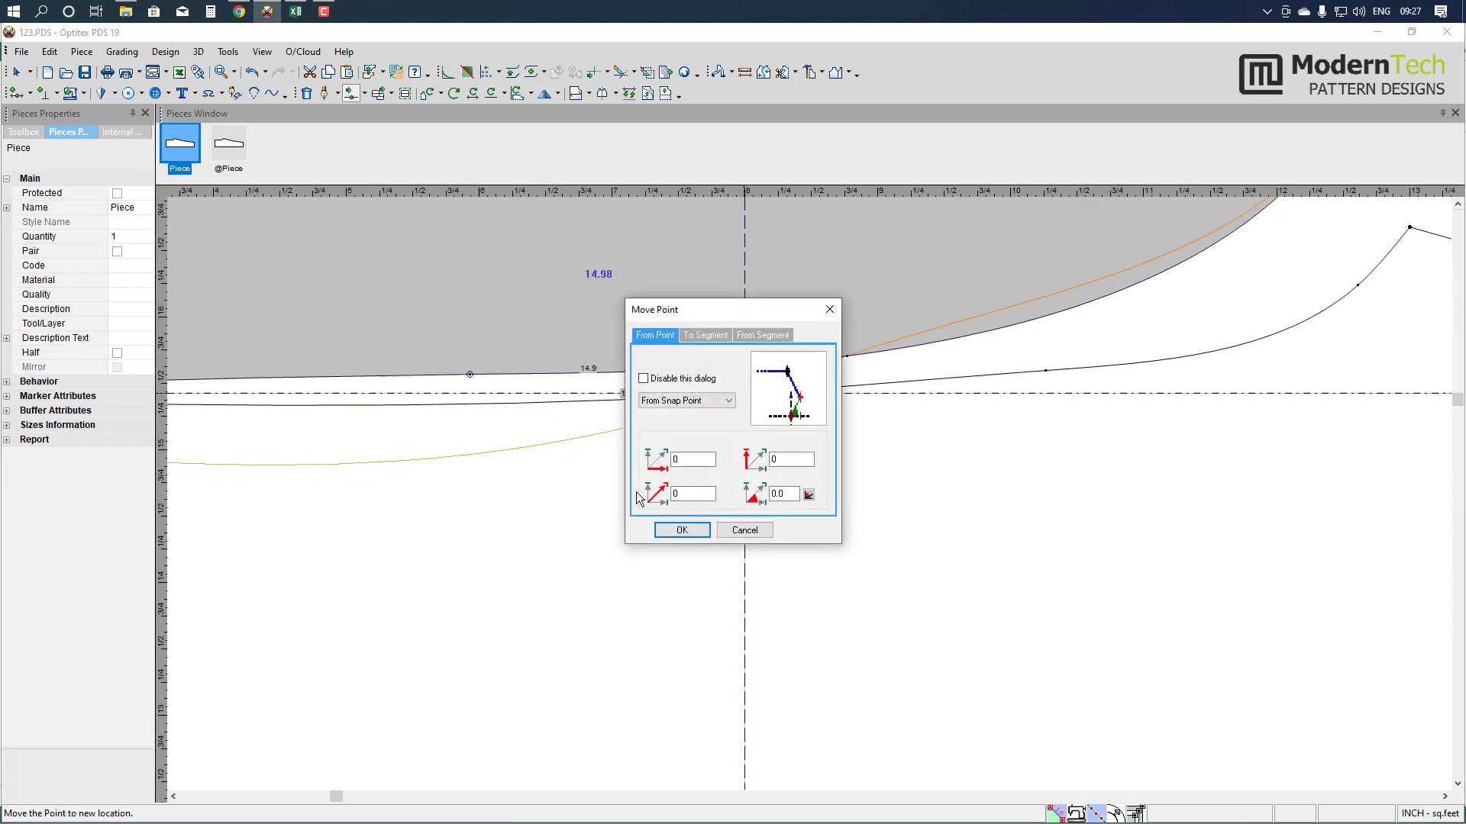
pyautogui.click(682, 531)
# - Delete the extra point and reposition a crotch curve point to smooth the curve
pyautogui.scroll(-1, 746, 533)
pyautogui.rightClick(838, 339)
pyautogui.click(851, 345)
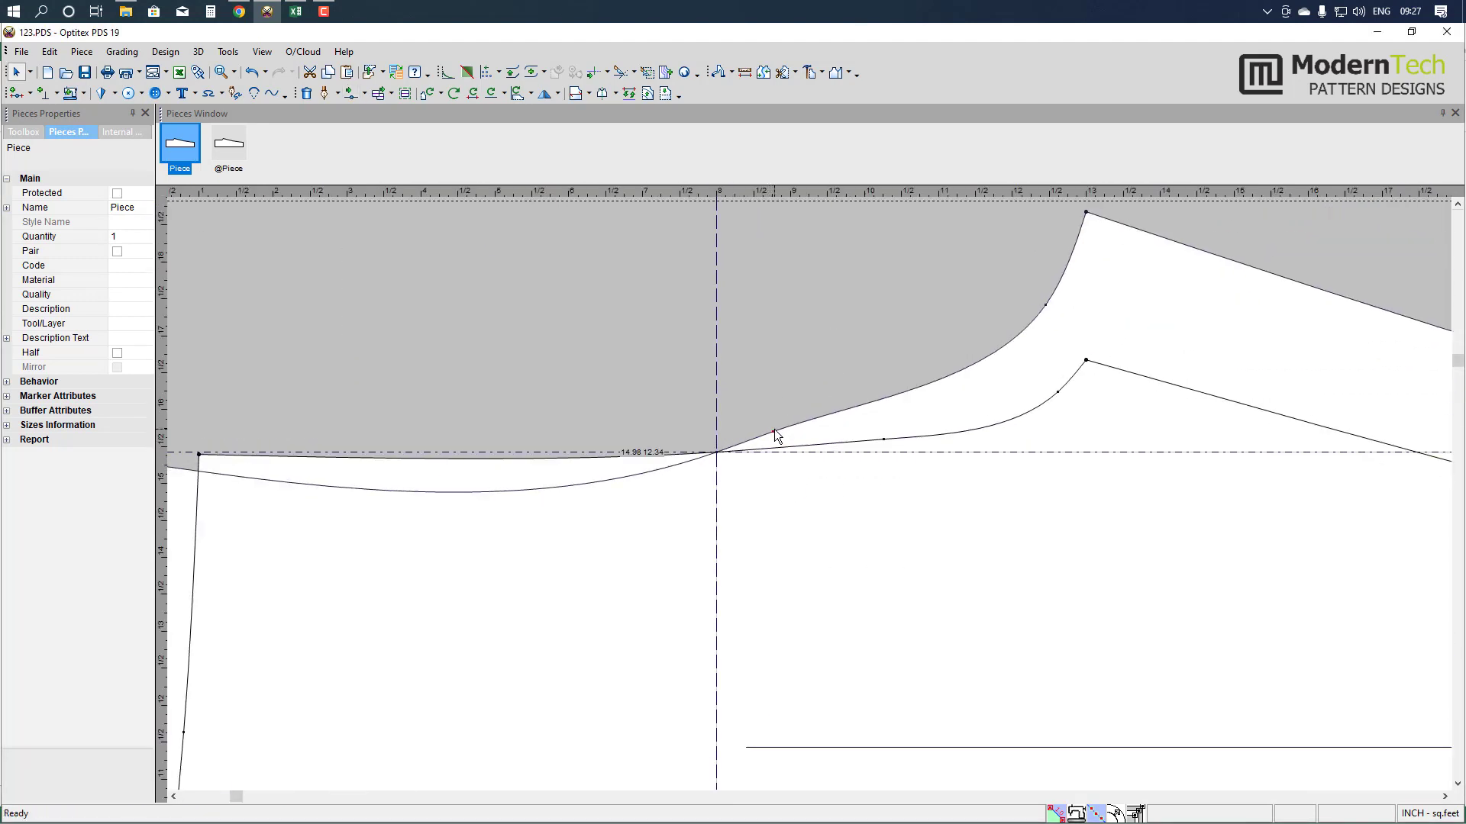
pyautogui.press('Delete')
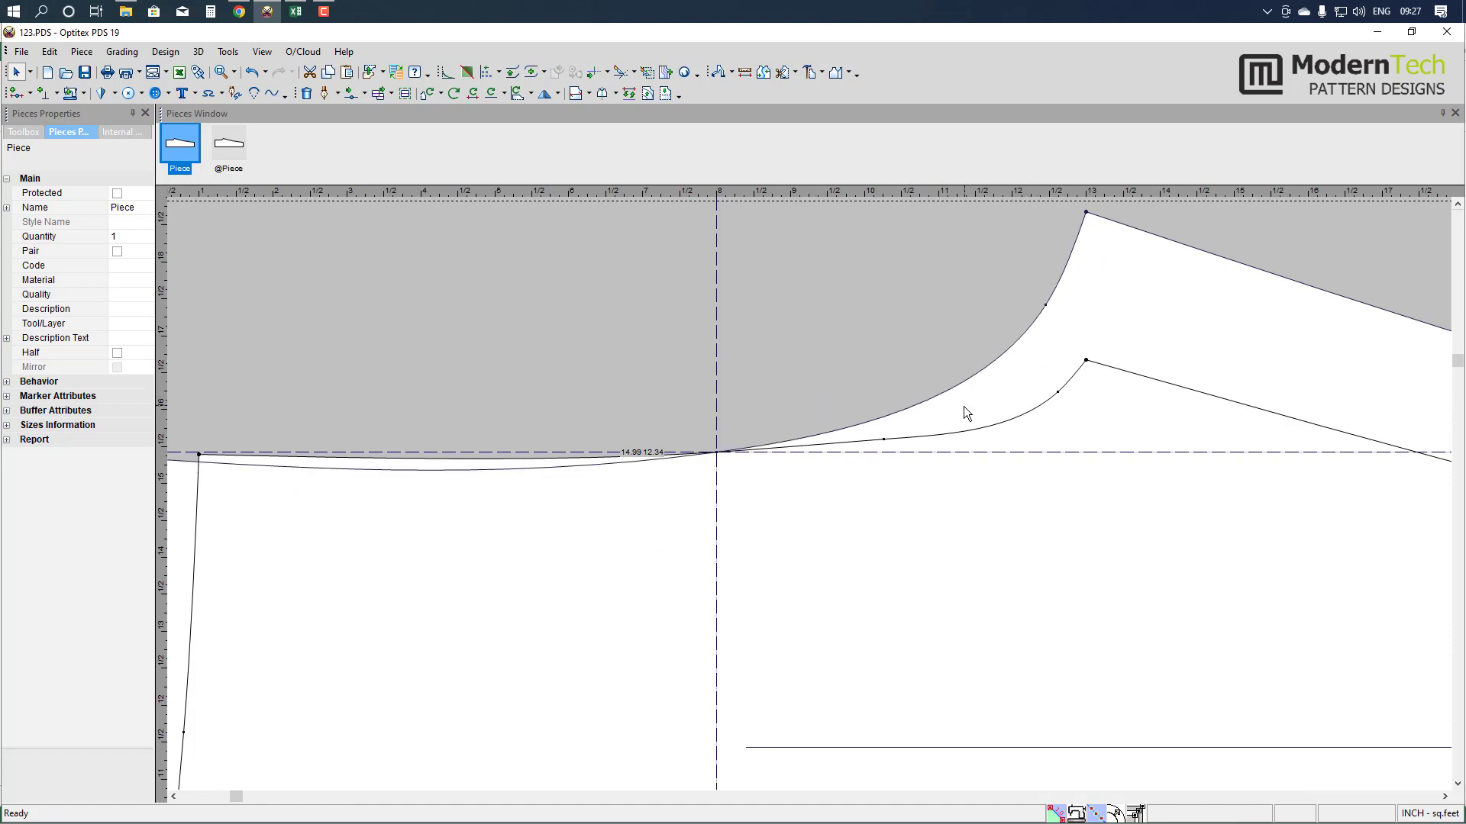
pyautogui.press('m')
pyautogui.click(1046, 307)
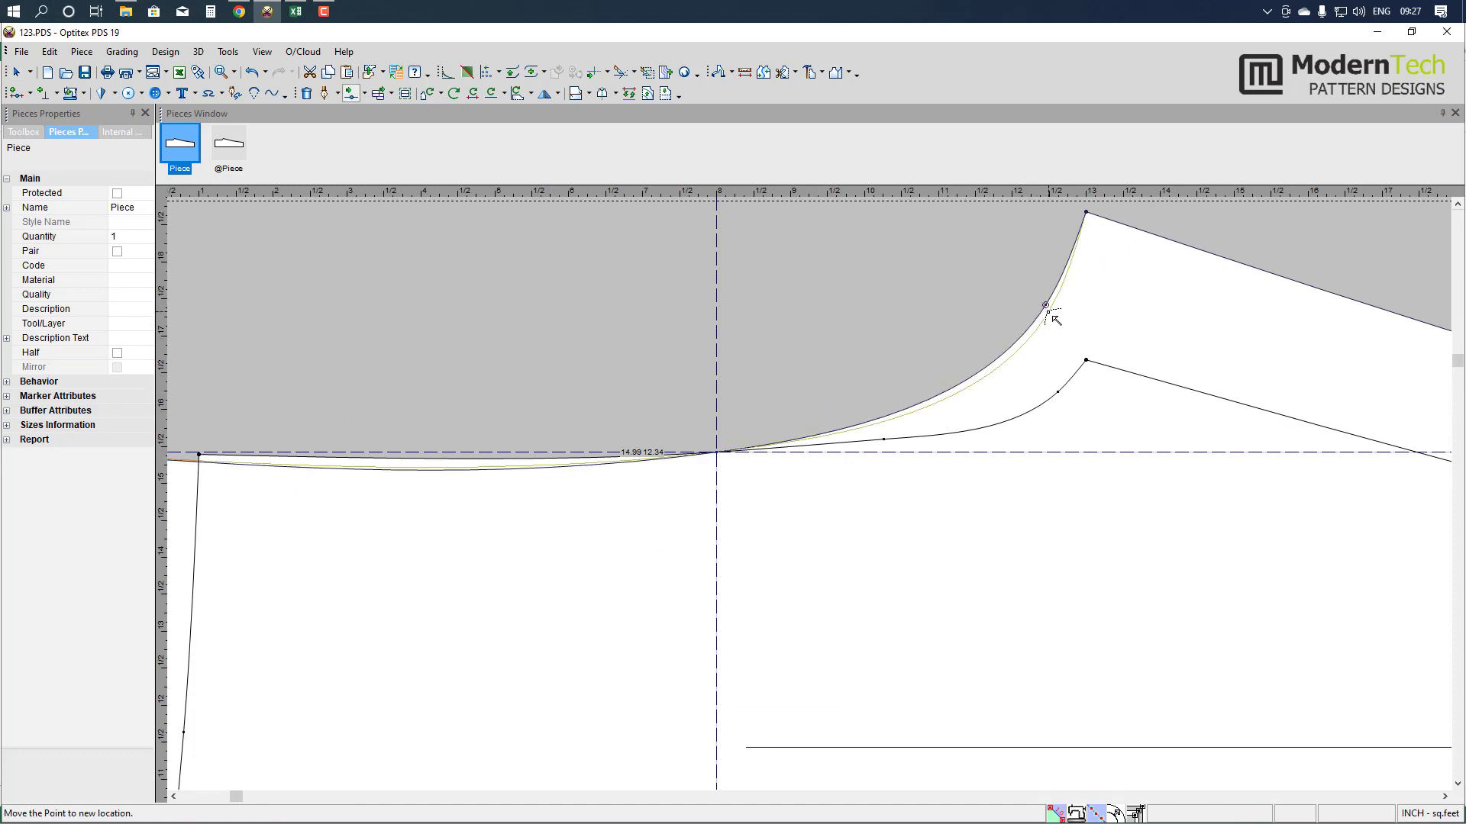
pyautogui.click(1066, 291)
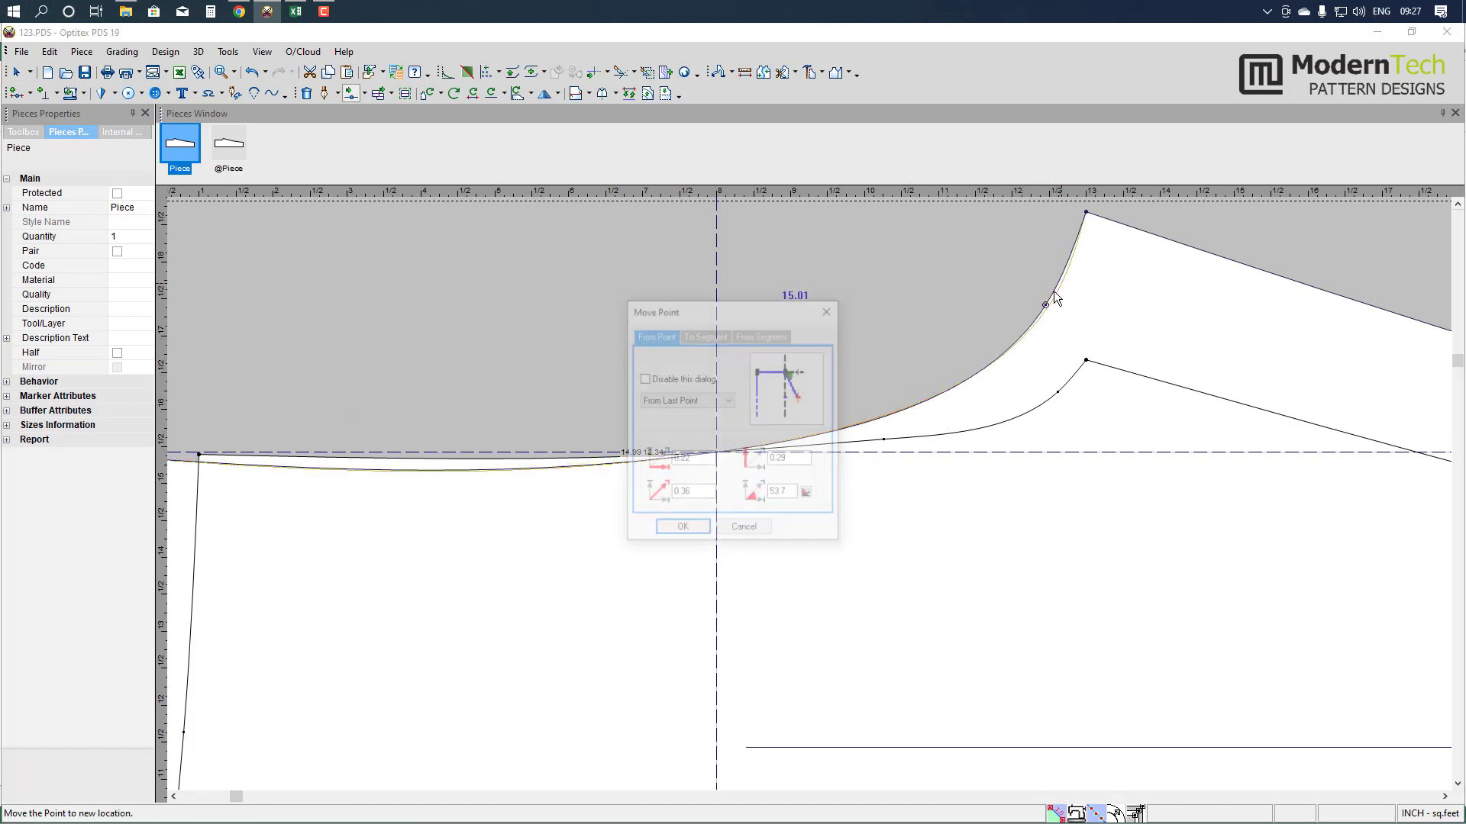
pyautogui.click(671, 532)
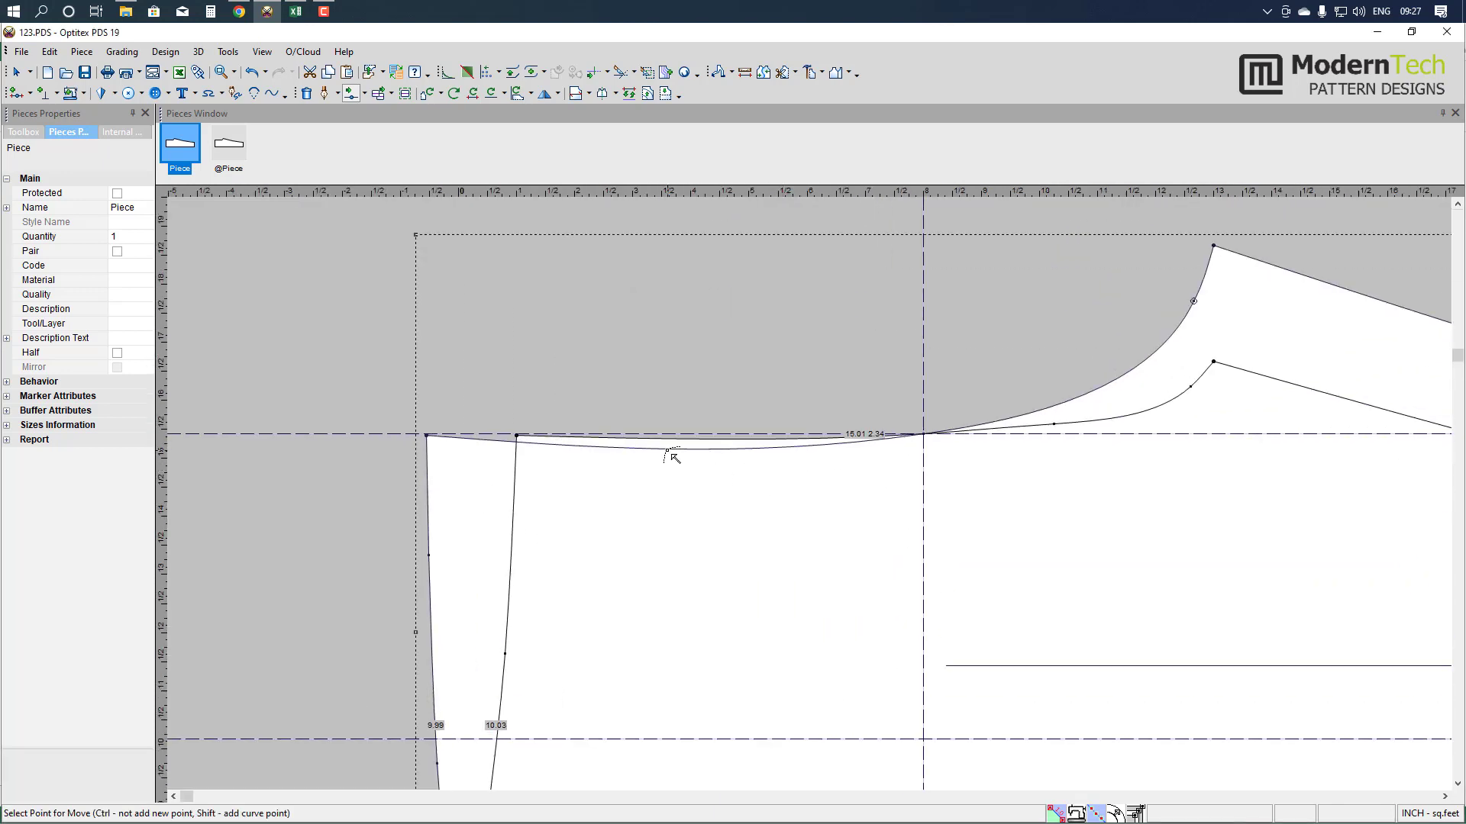
# - Drop Piece's waist curve points onto the guide line and refine the crotch curve to 15.08
pyautogui.click(671, 455)
pyautogui.click(672, 435)
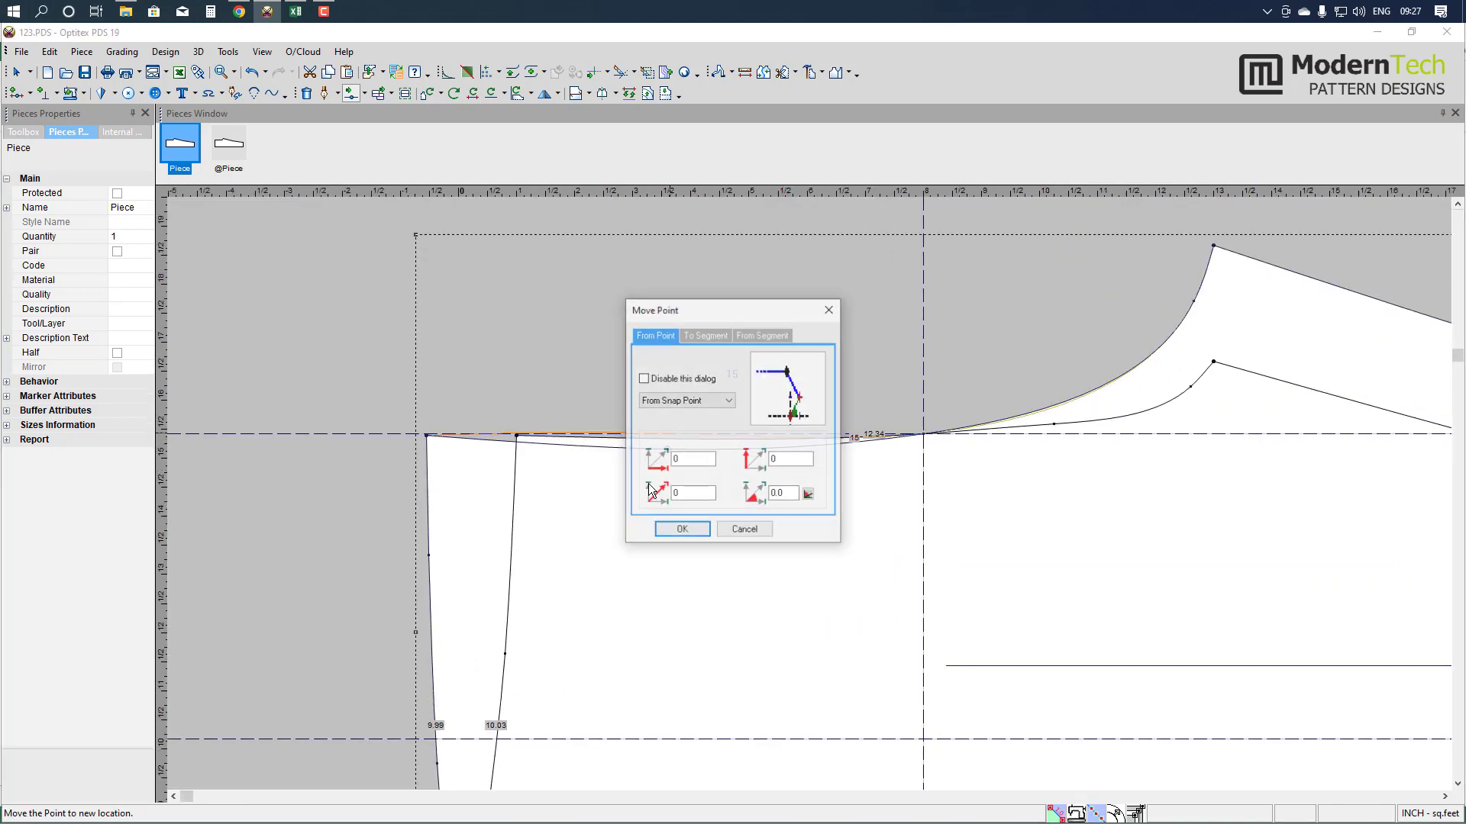
pyautogui.click(697, 535)
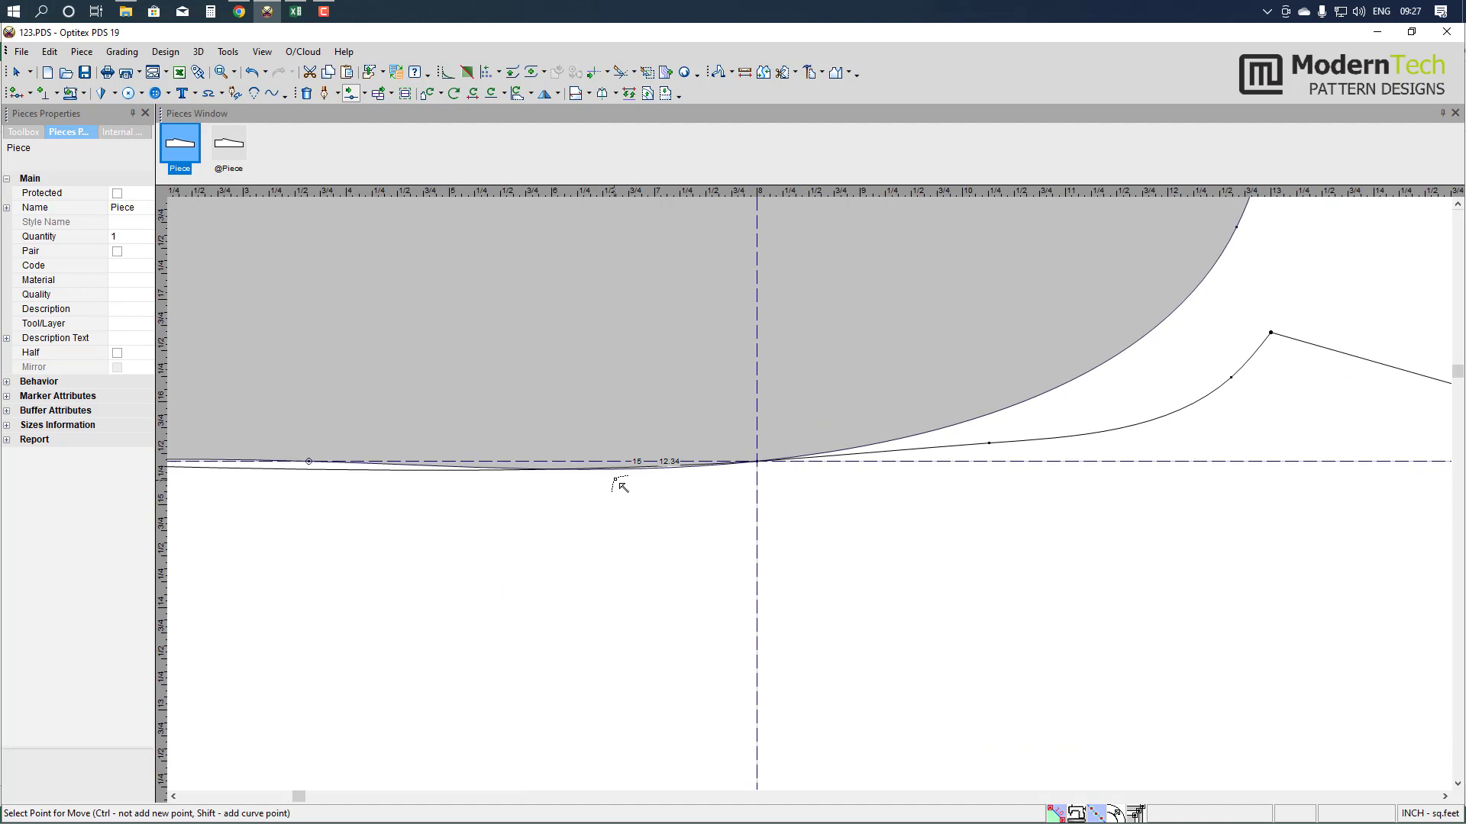
pyautogui.click(631, 472)
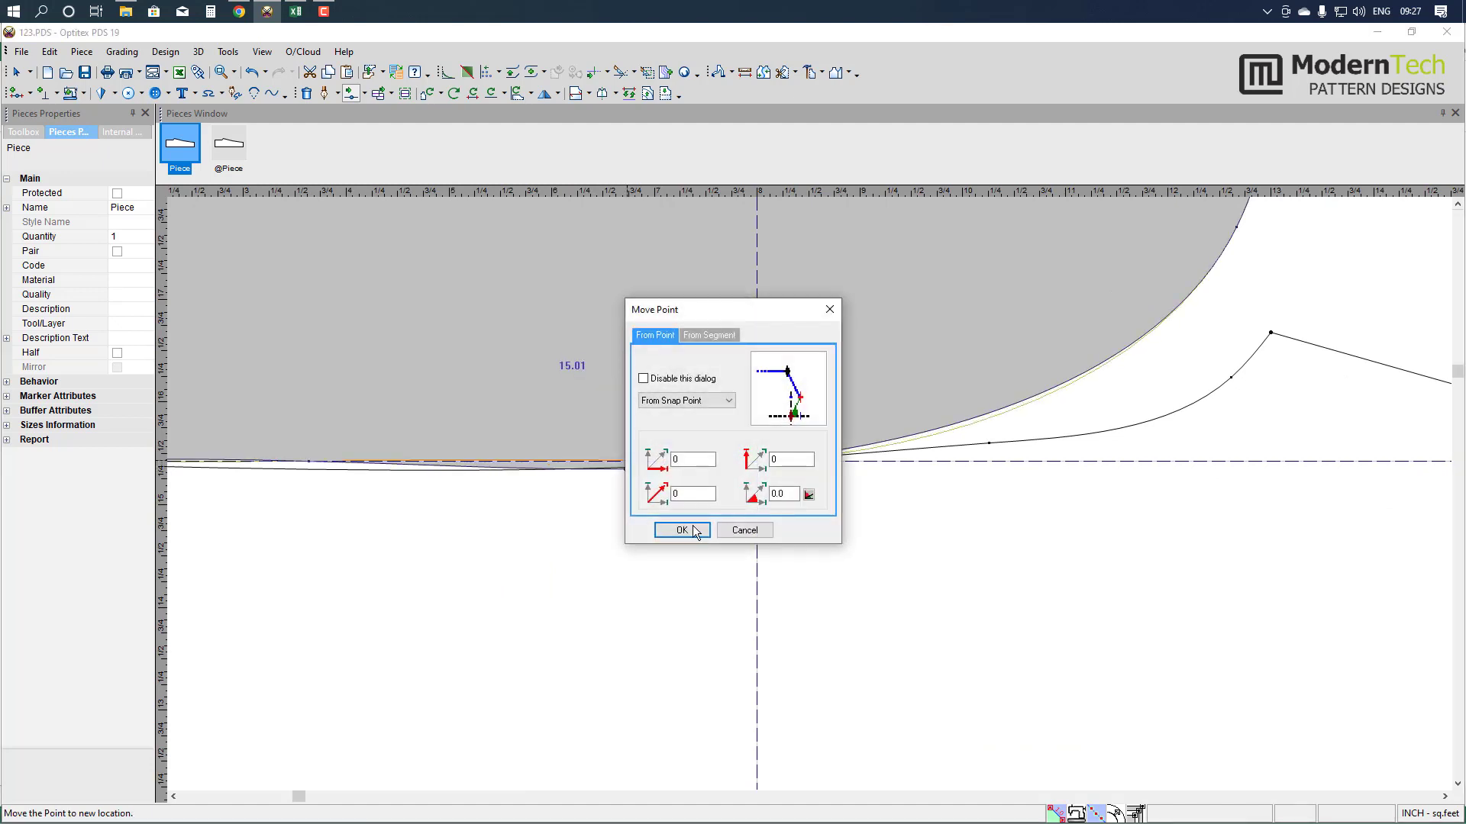
pyautogui.click(693, 526)
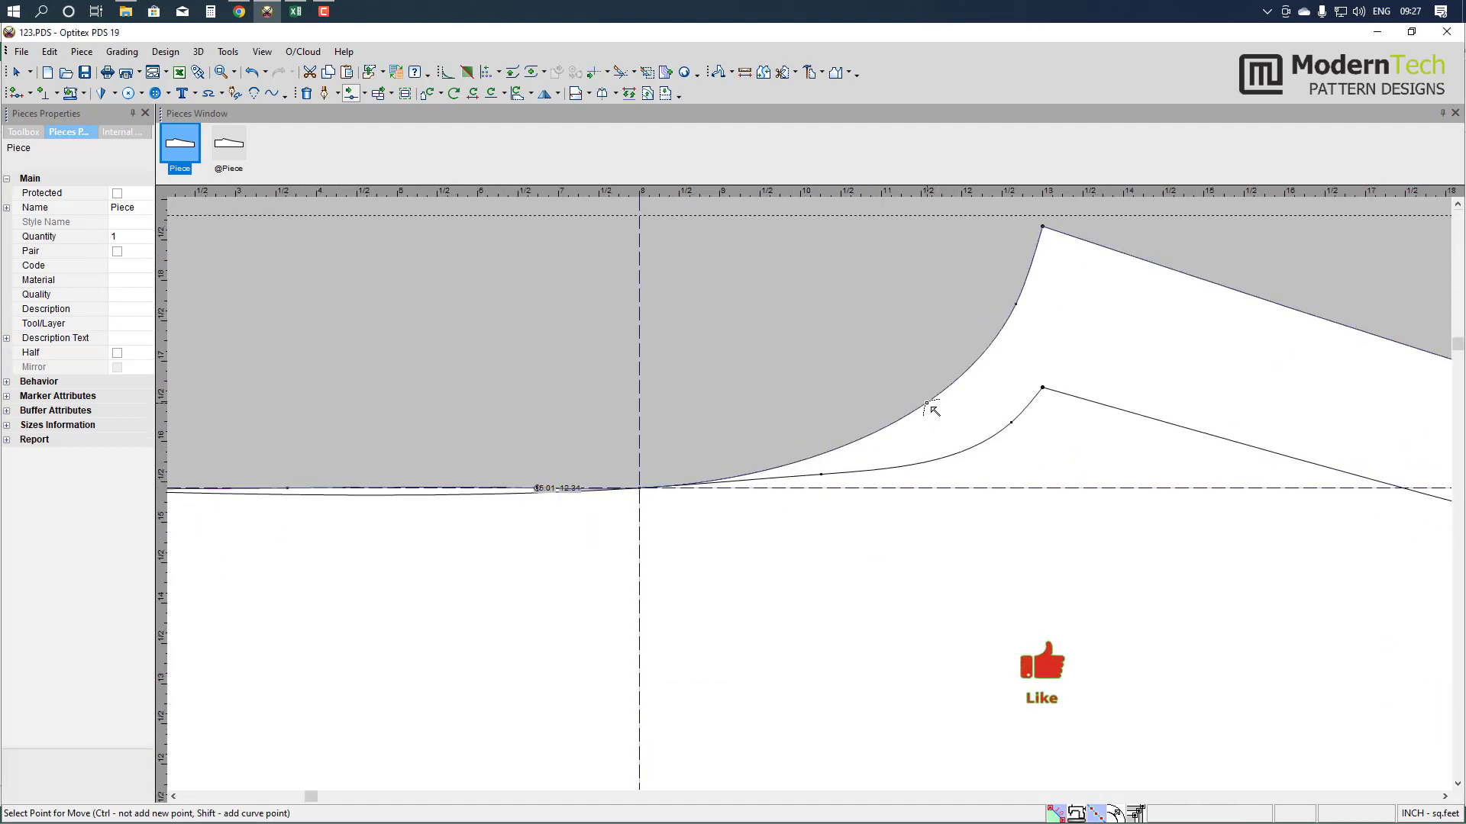
pyautogui.click(934, 406)
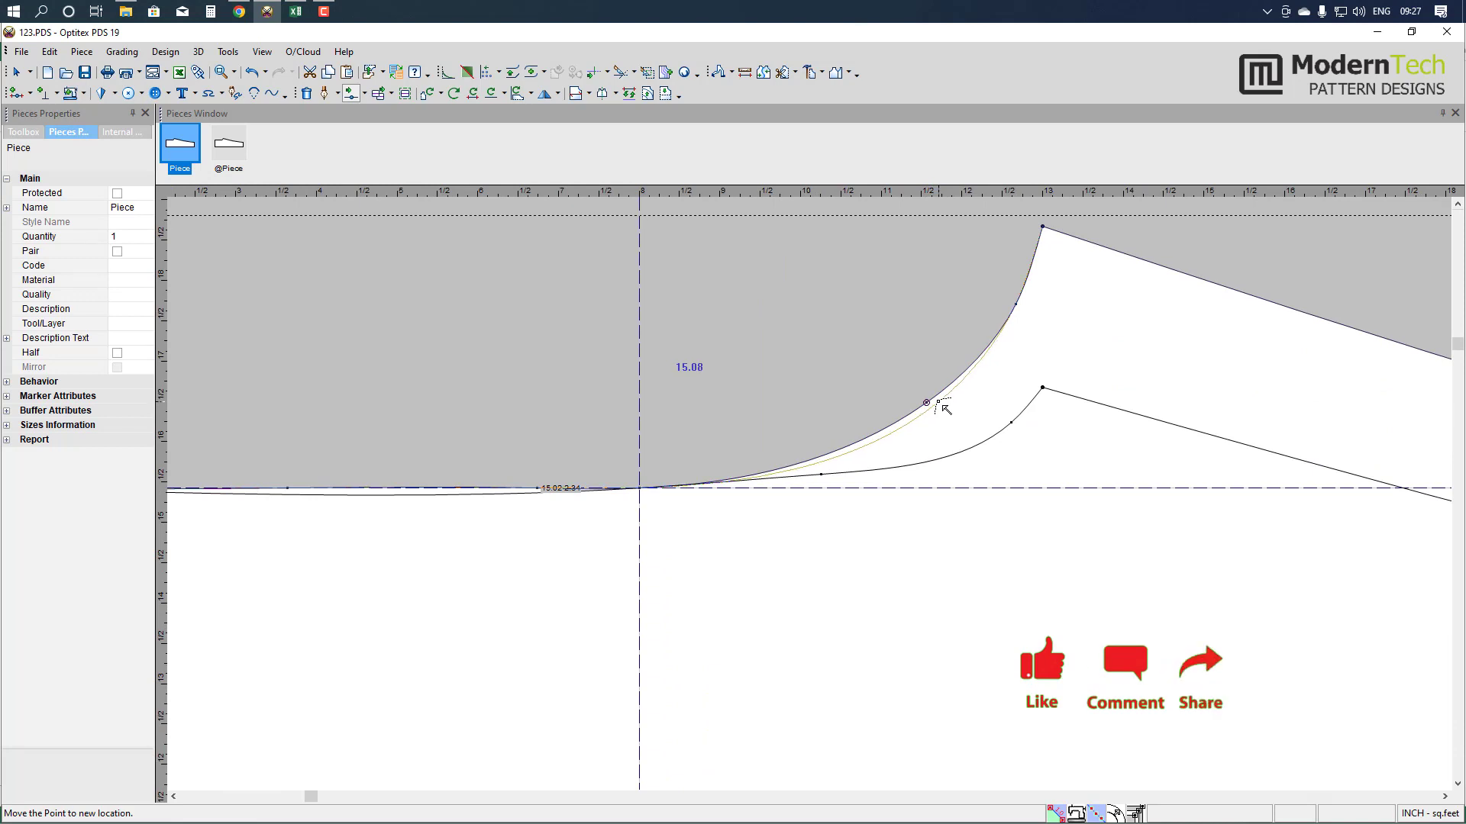
pyautogui.click(936, 405)
pyautogui.click(681, 526)
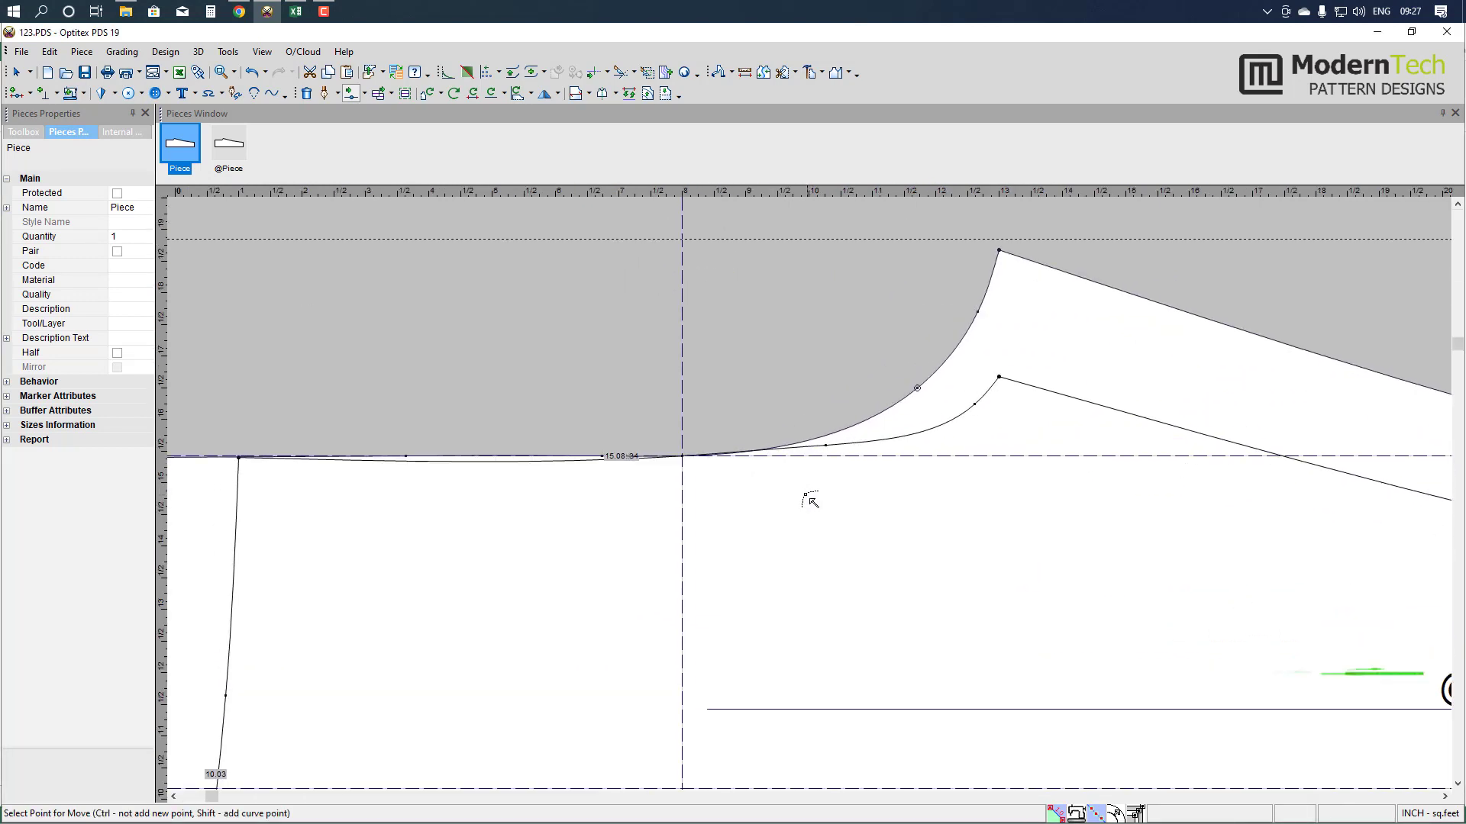
pyautogui.click(840, 432)
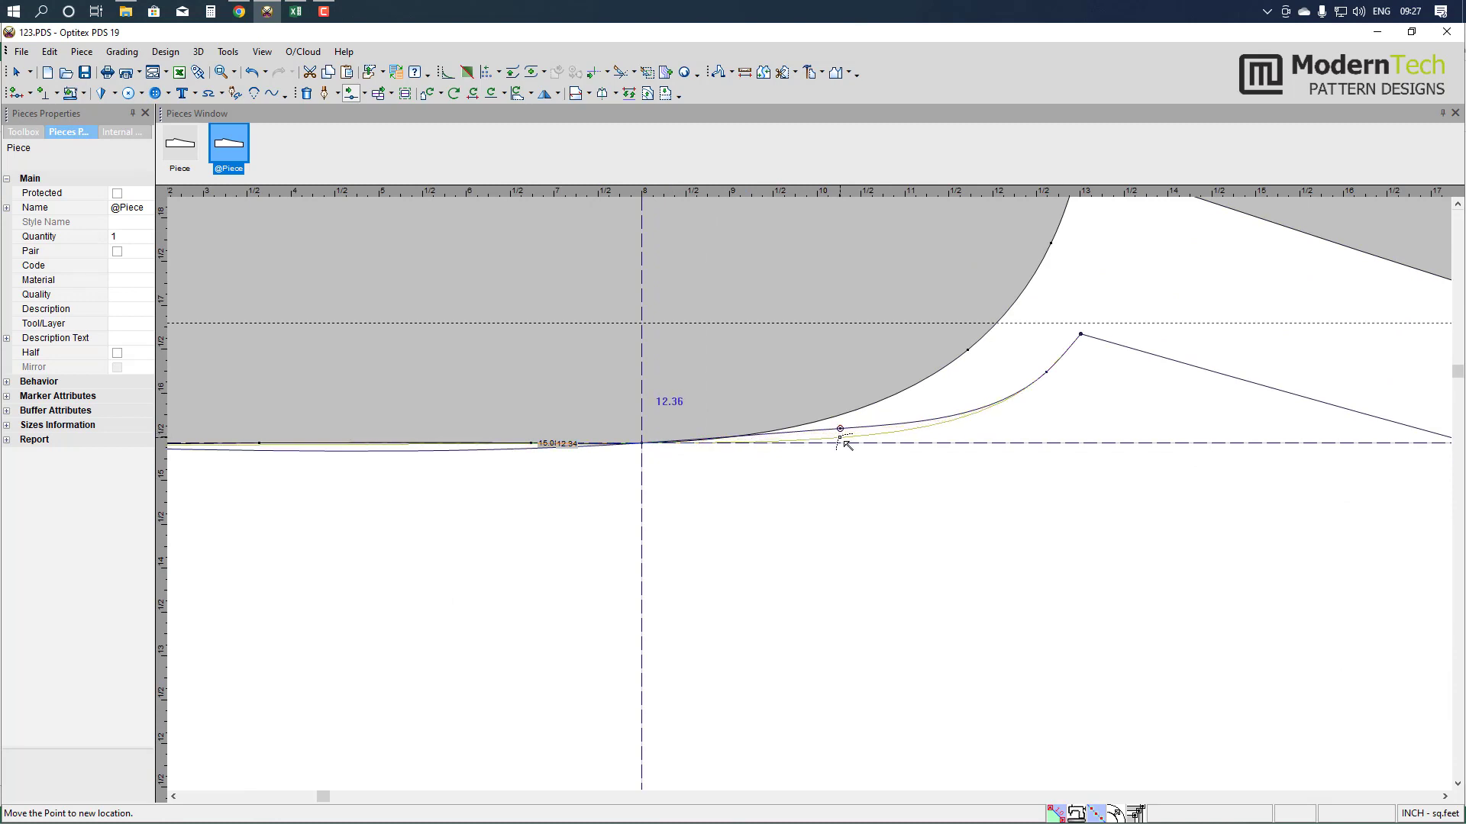
pyautogui.click(840, 440)
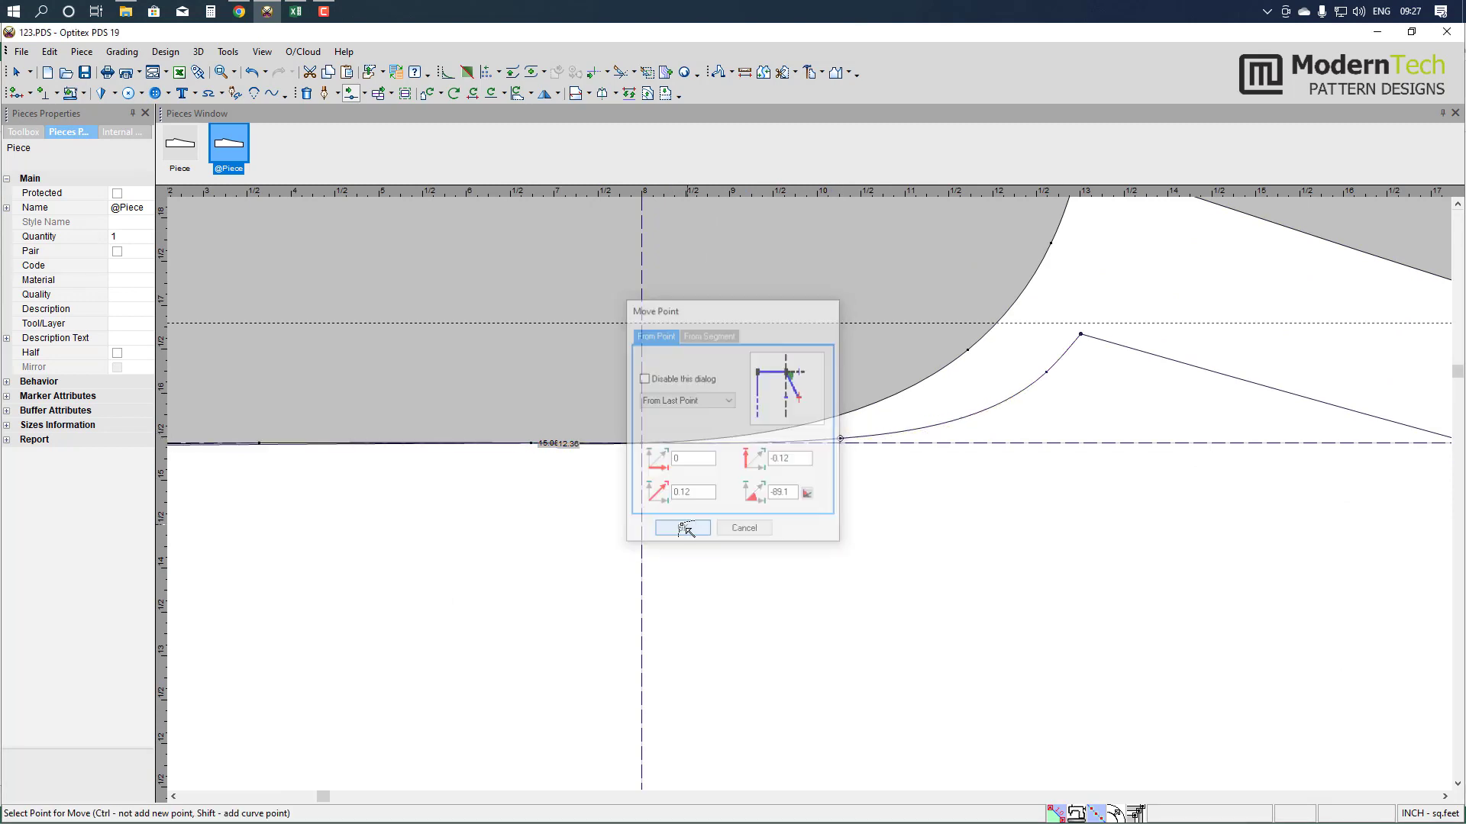
pyautogui.click(685, 528)
pyautogui.scroll(-2, 923, 376)
pyautogui.scroll(2, 857, 448)
pyautogui.scroll(-2, 844, 524)
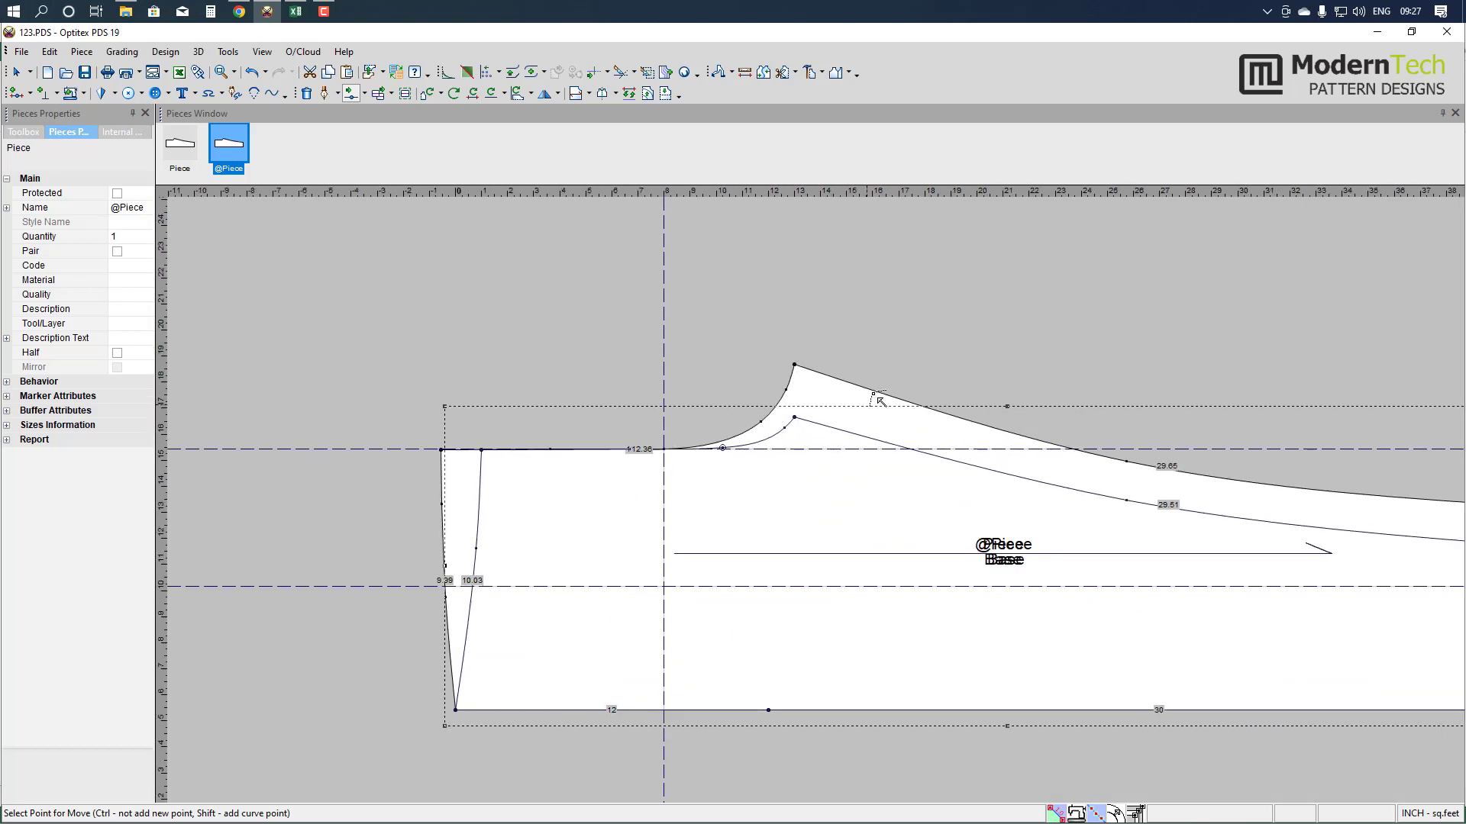
pyautogui.rightClick(910, 336)
pyautogui.click(939, 342)
pyautogui.moveTo(758, 462); pyautogui.dragTo(758, 356)
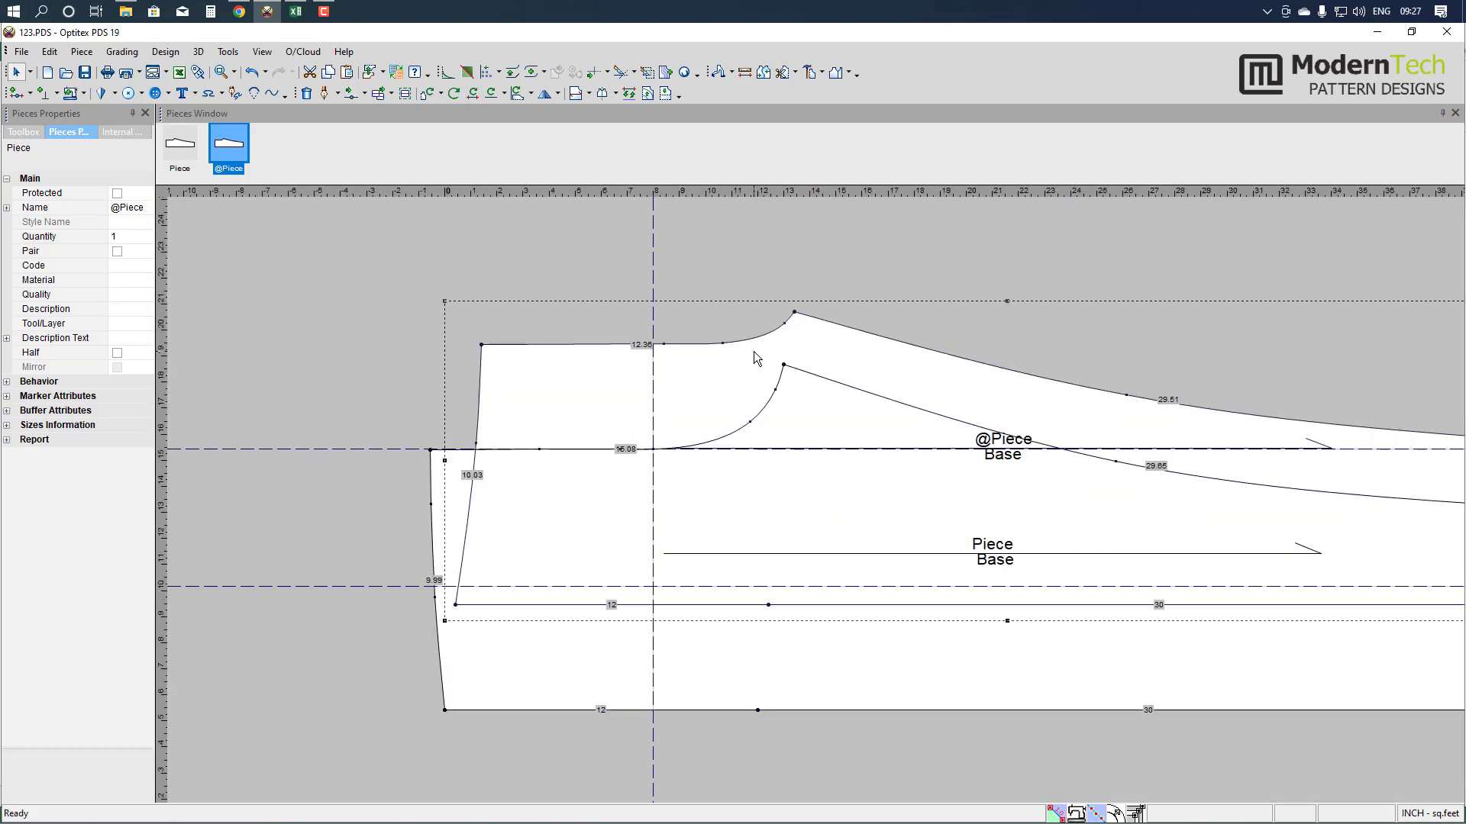
pyautogui.scroll(1, 809, 397)
pyautogui.scroll(1, 808, 409)
pyautogui.scroll(2, 832, 420)
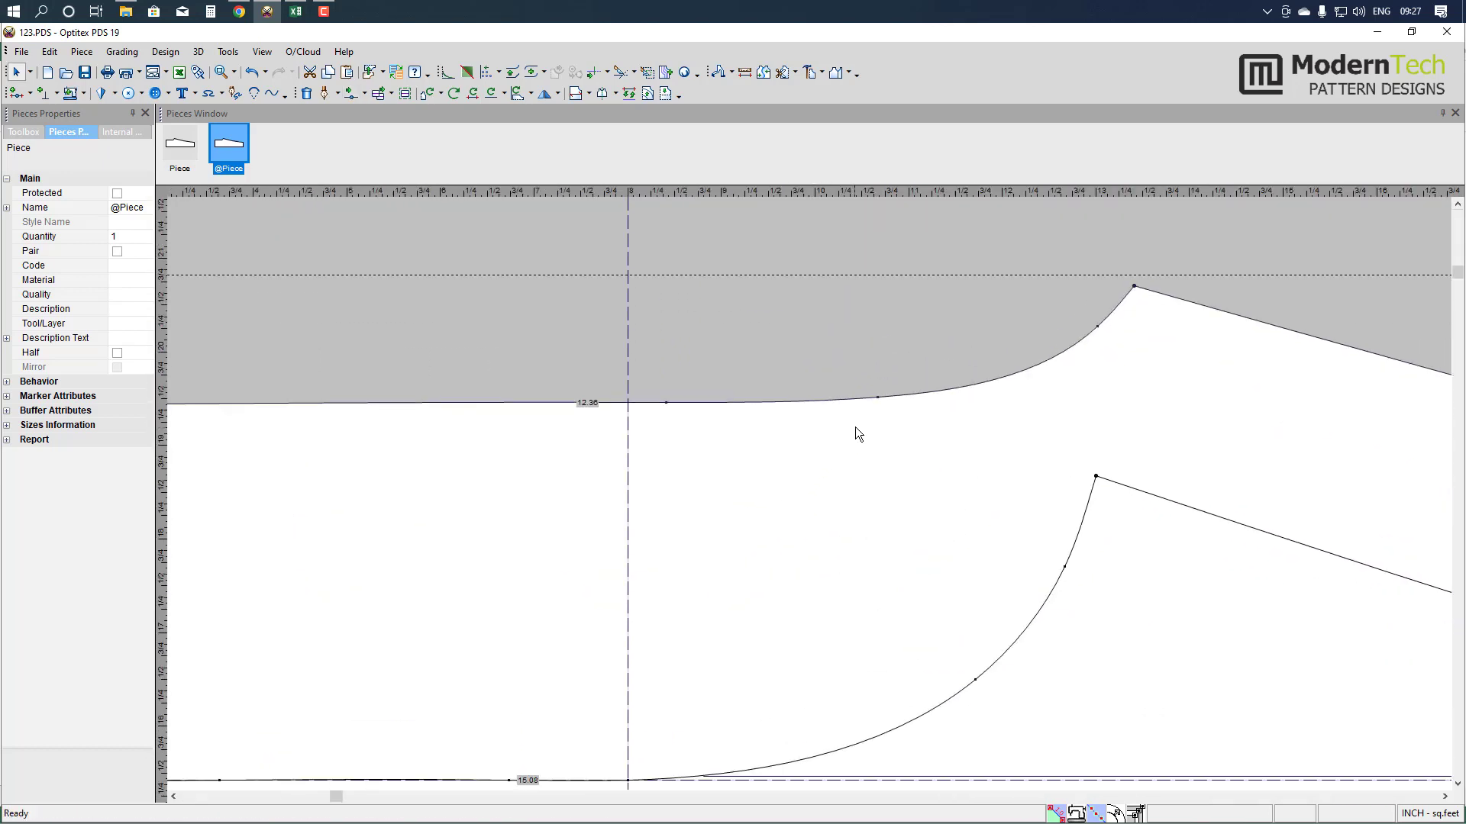
pyautogui.press('m')
pyautogui.moveTo(877, 397); pyautogui.dragTo(878, 403)
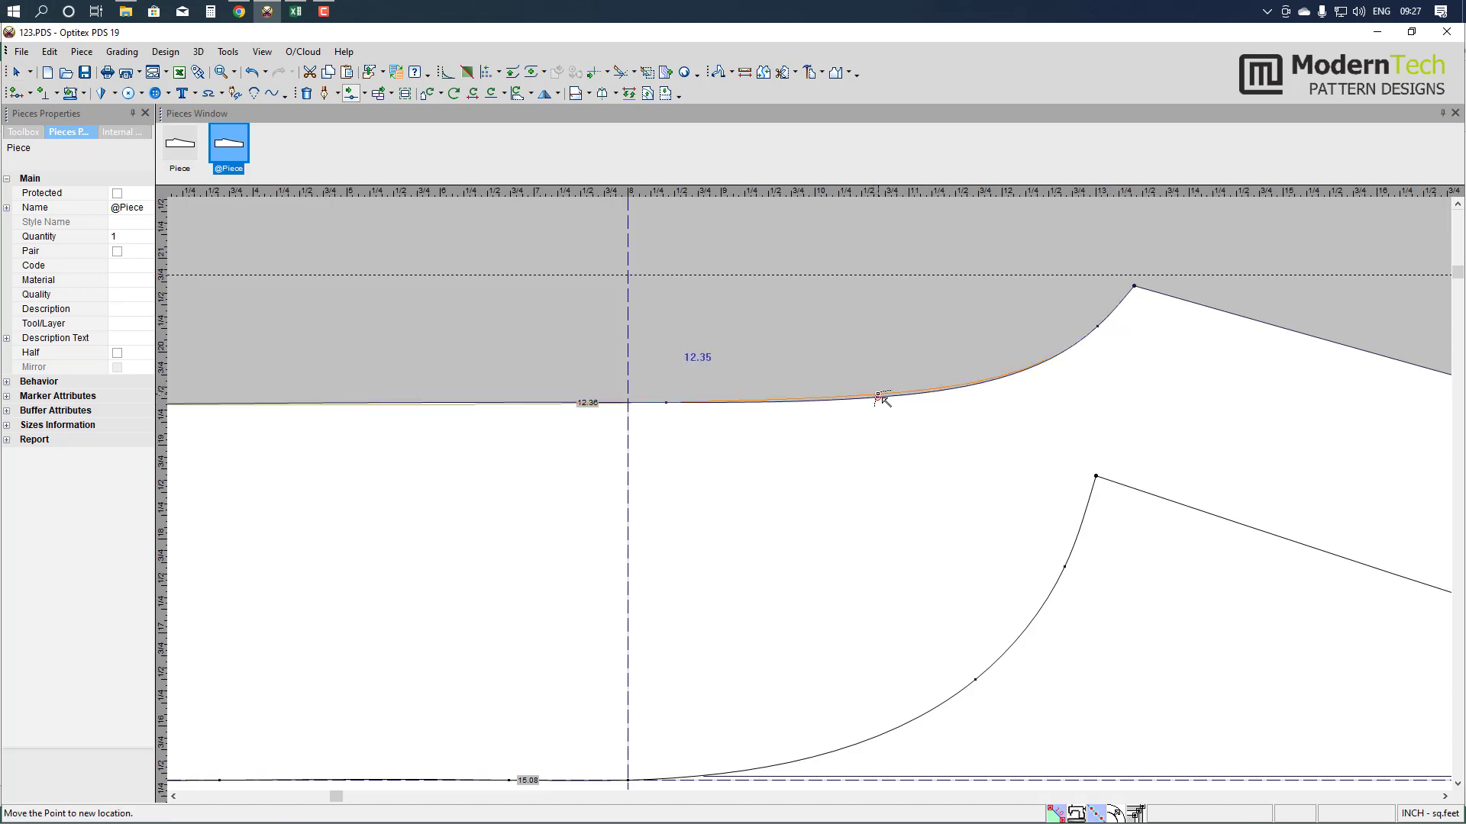
pyautogui.click(683, 525)
pyautogui.scroll(-2, 704, 654)
pyautogui.scroll(-1, 522, 433)
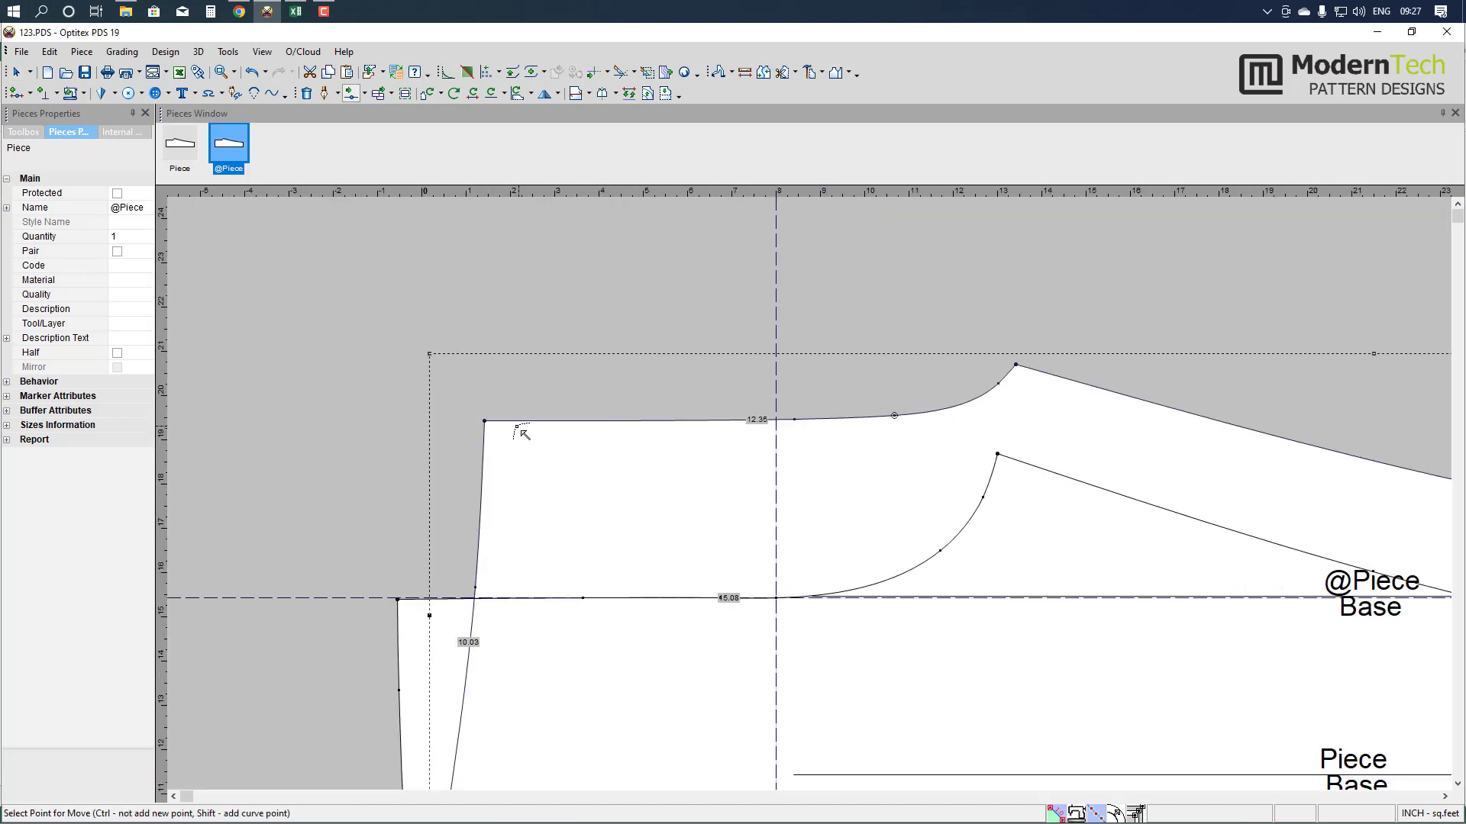
pyautogui.click(489, 426)
pyautogui.click(494, 428)
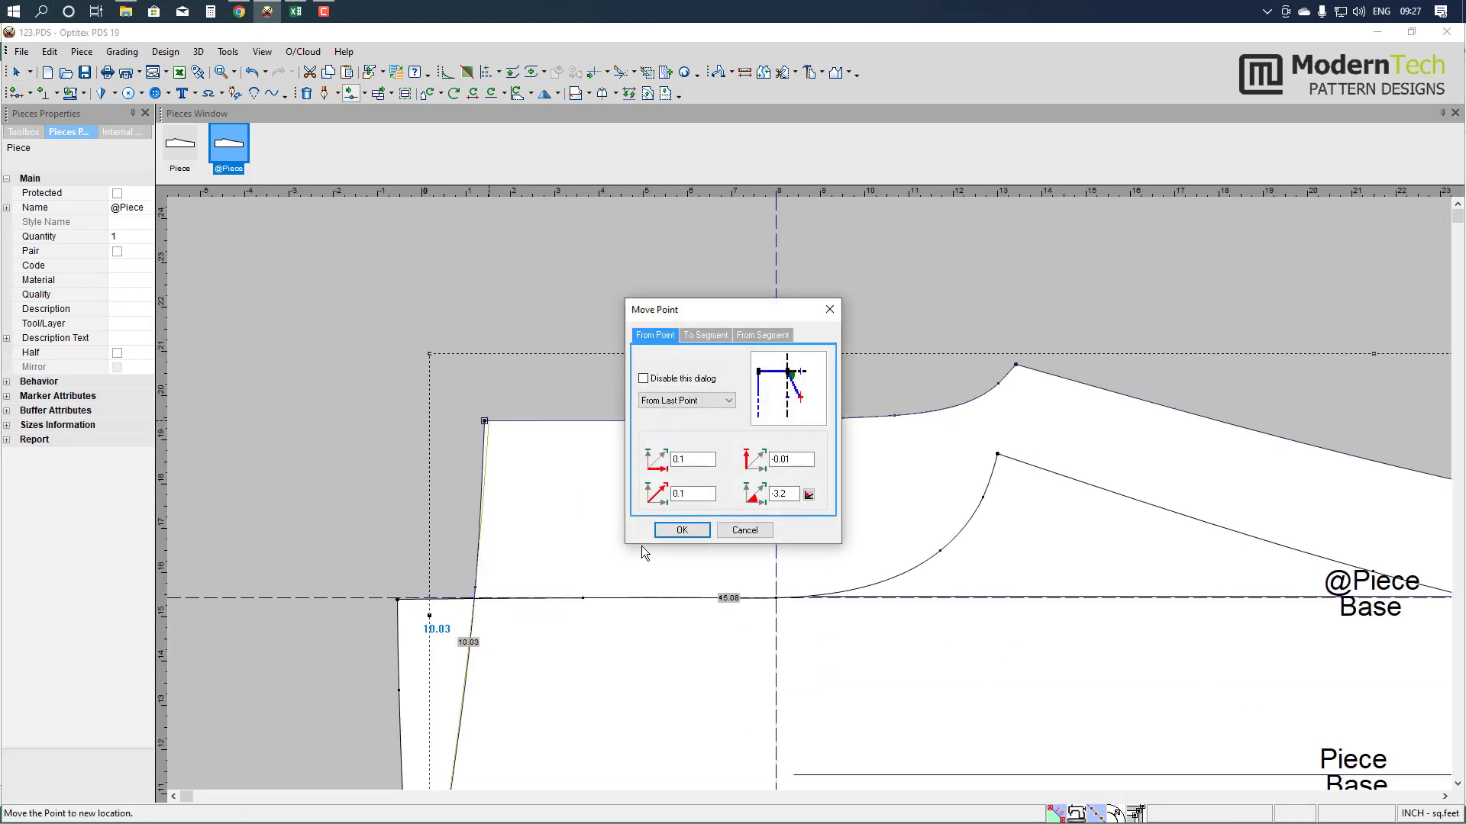
pyautogui.click(672, 528)
pyautogui.scroll(-2, 830, 510)
pyautogui.scroll(2, 831, 510)
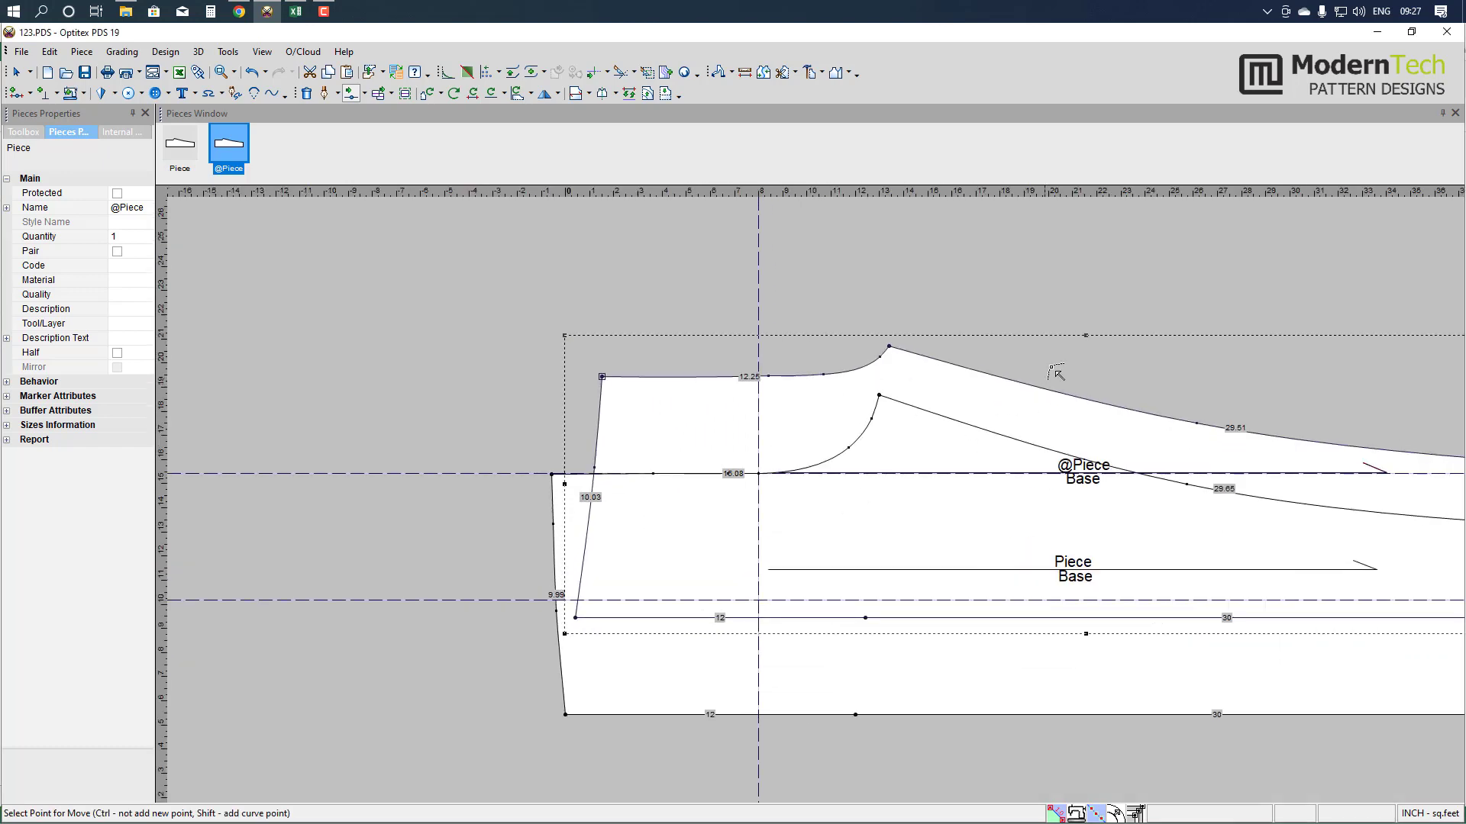
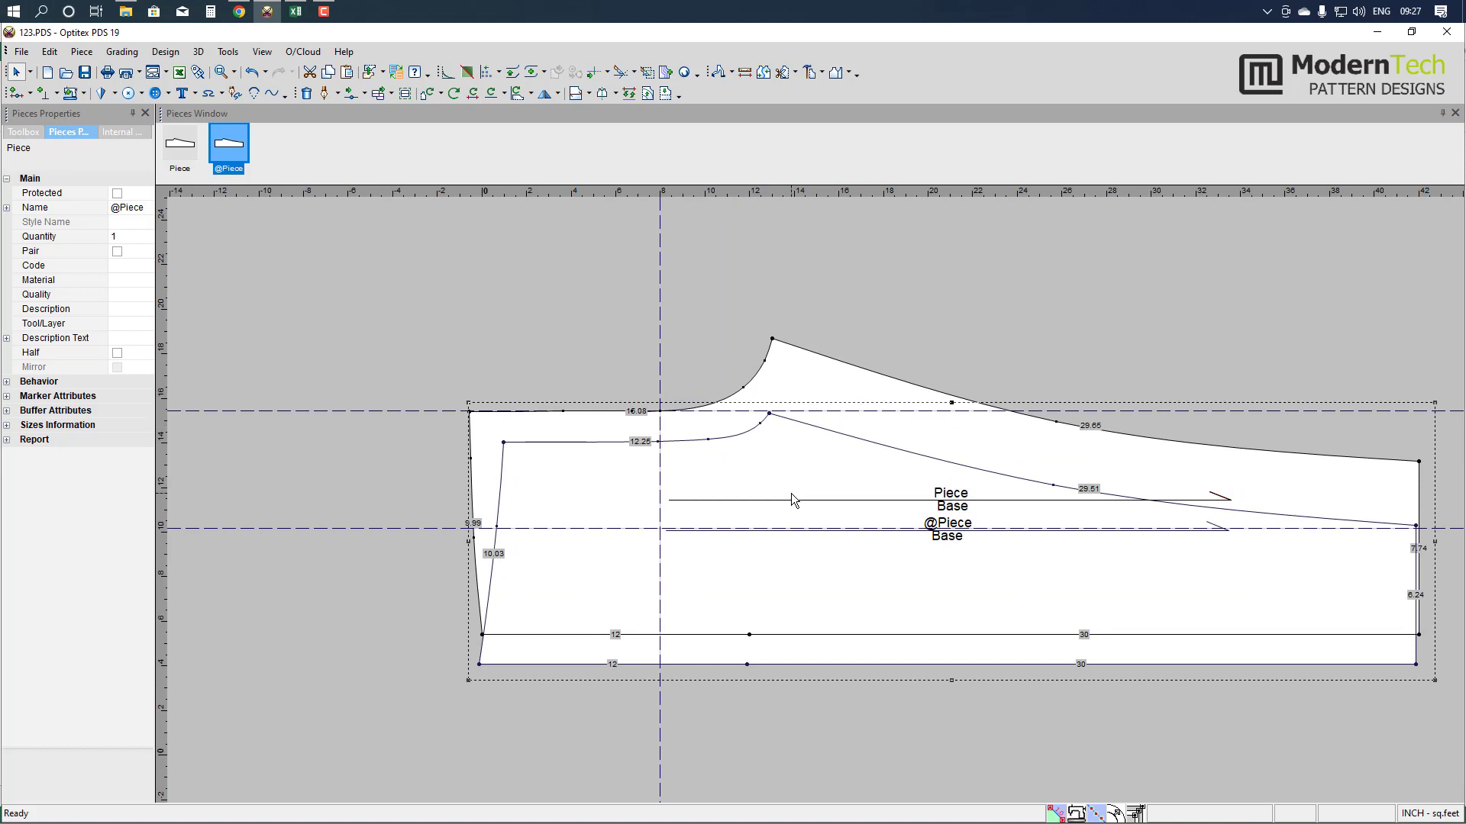
pyautogui.scroll(-2, 792, 498)
pyautogui.moveTo(813, 493); pyautogui.dragTo(848, 299)
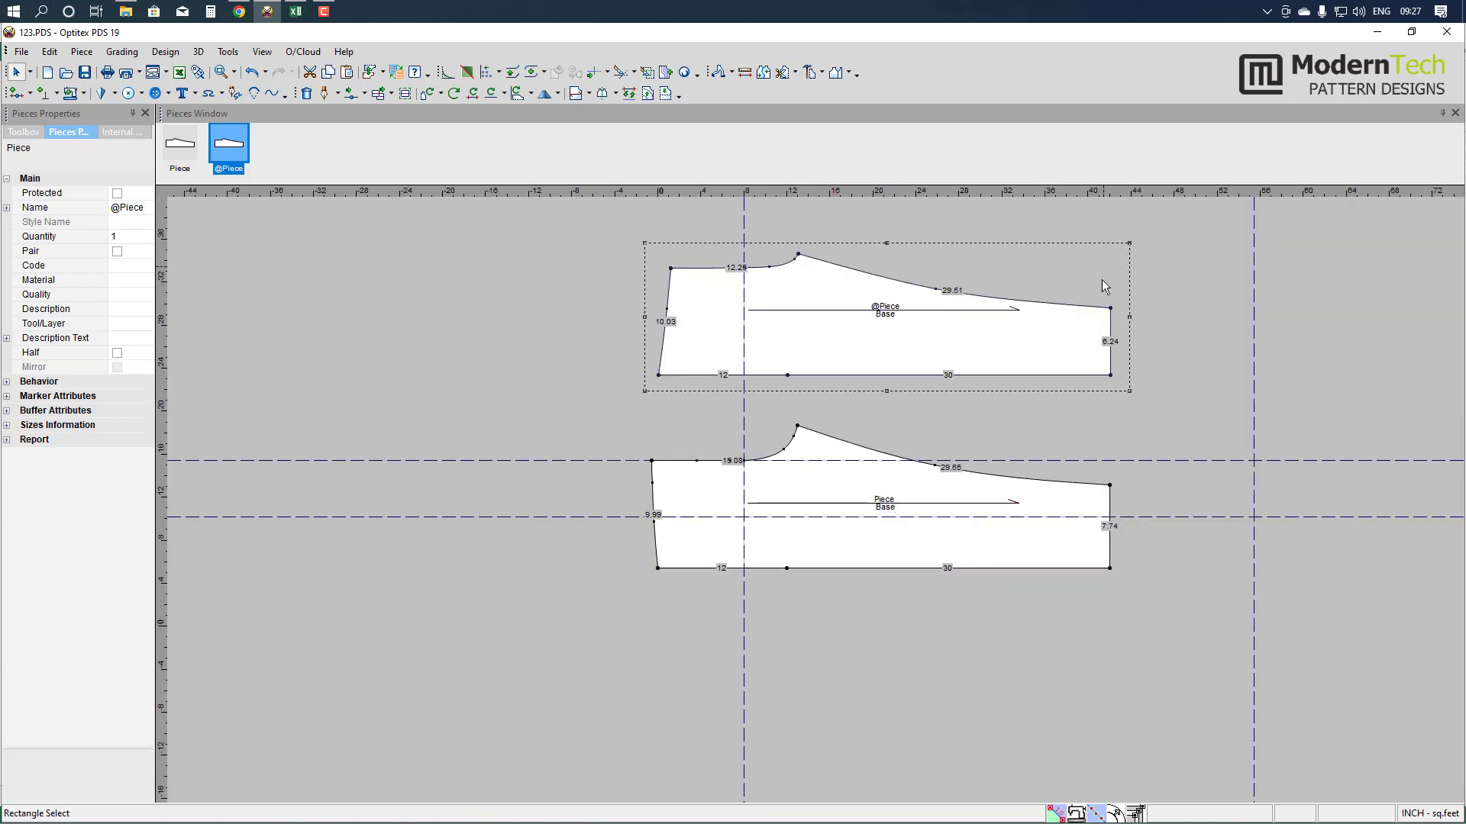
pyautogui.moveTo(902, 539); pyautogui.dragTo(907, 582)
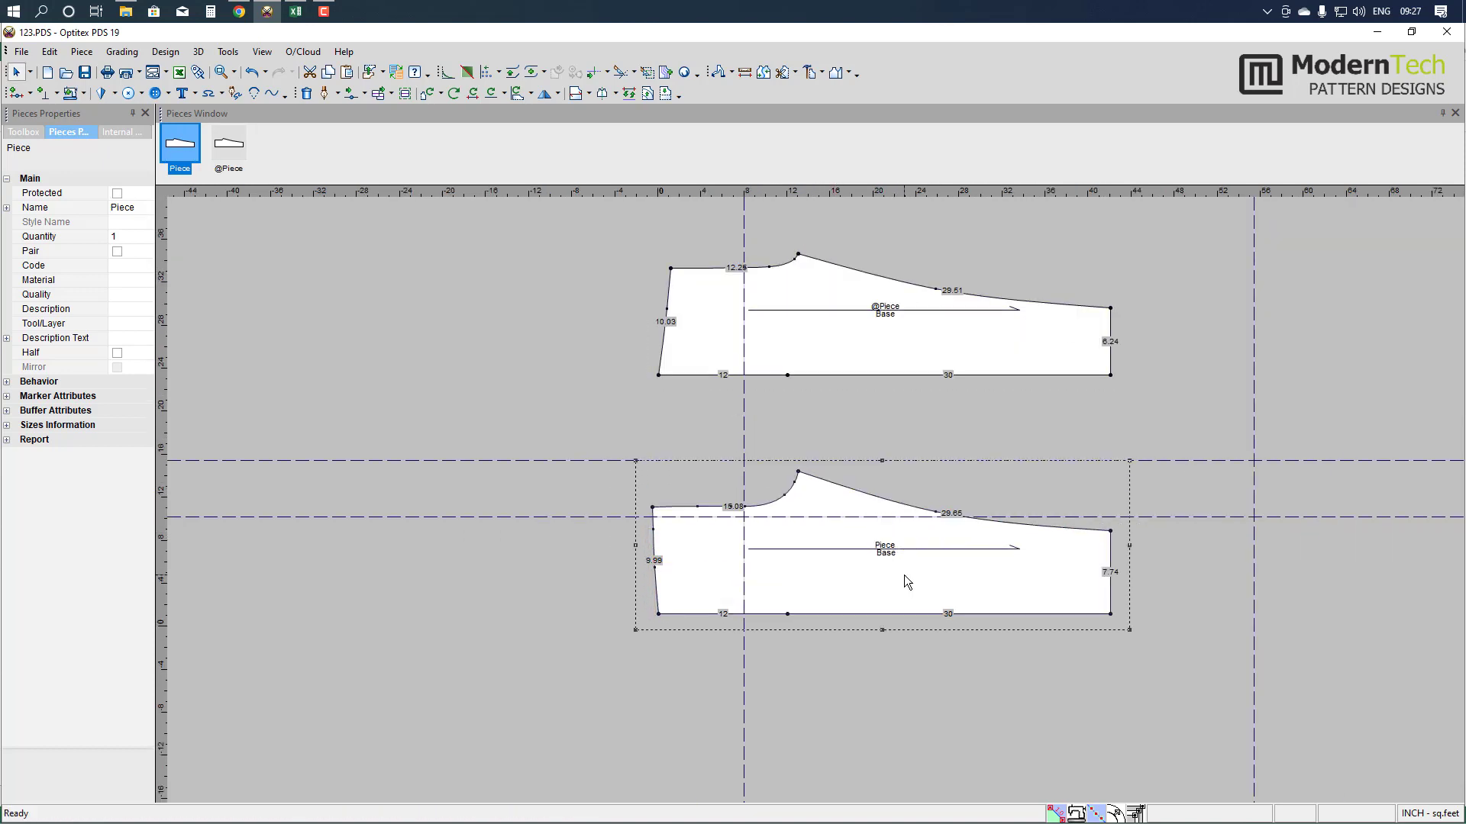
pyautogui.hotkey('ctrl', 'alt', 'g')
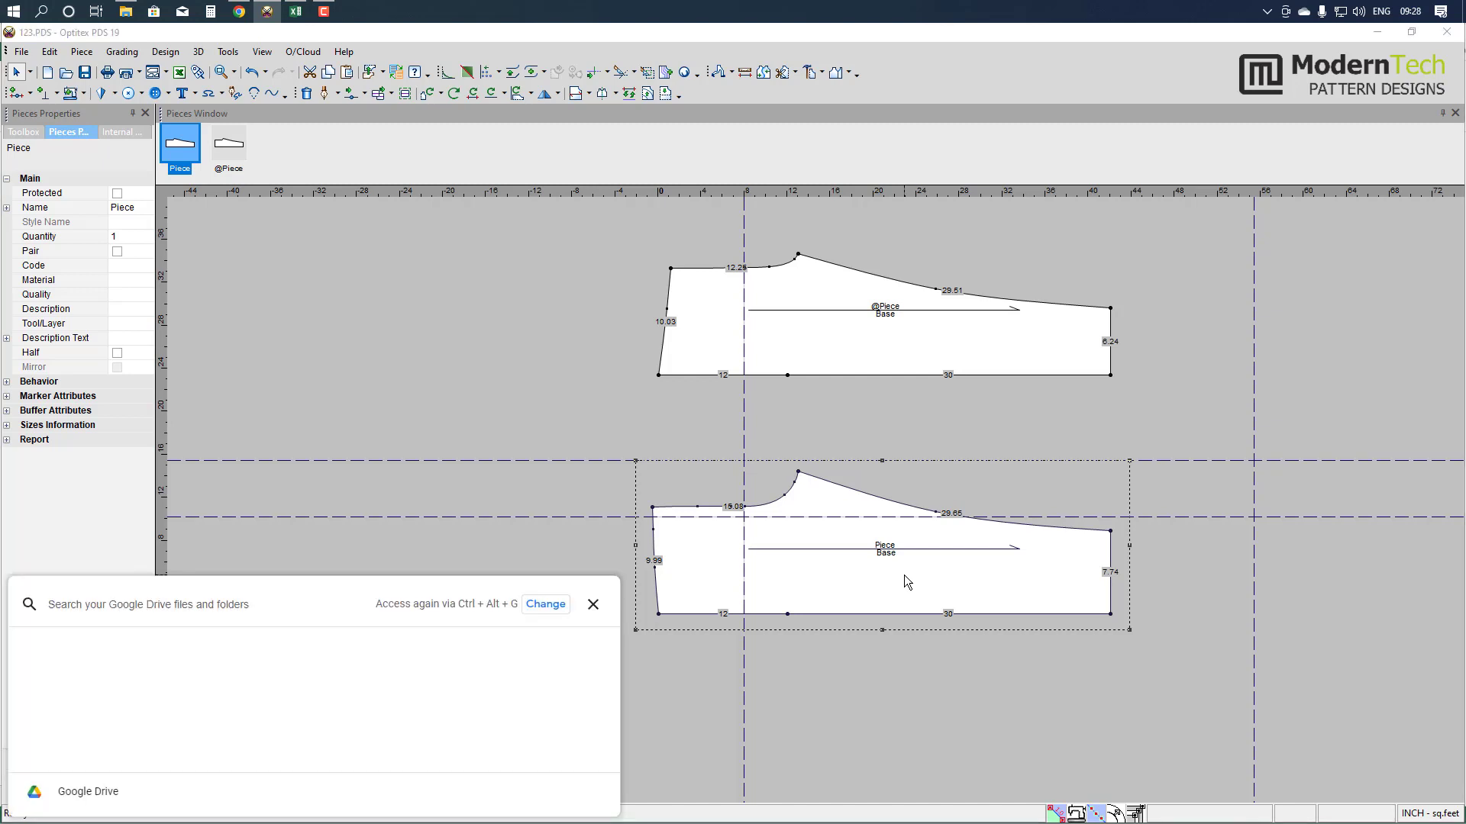
pyautogui.click(593, 604)
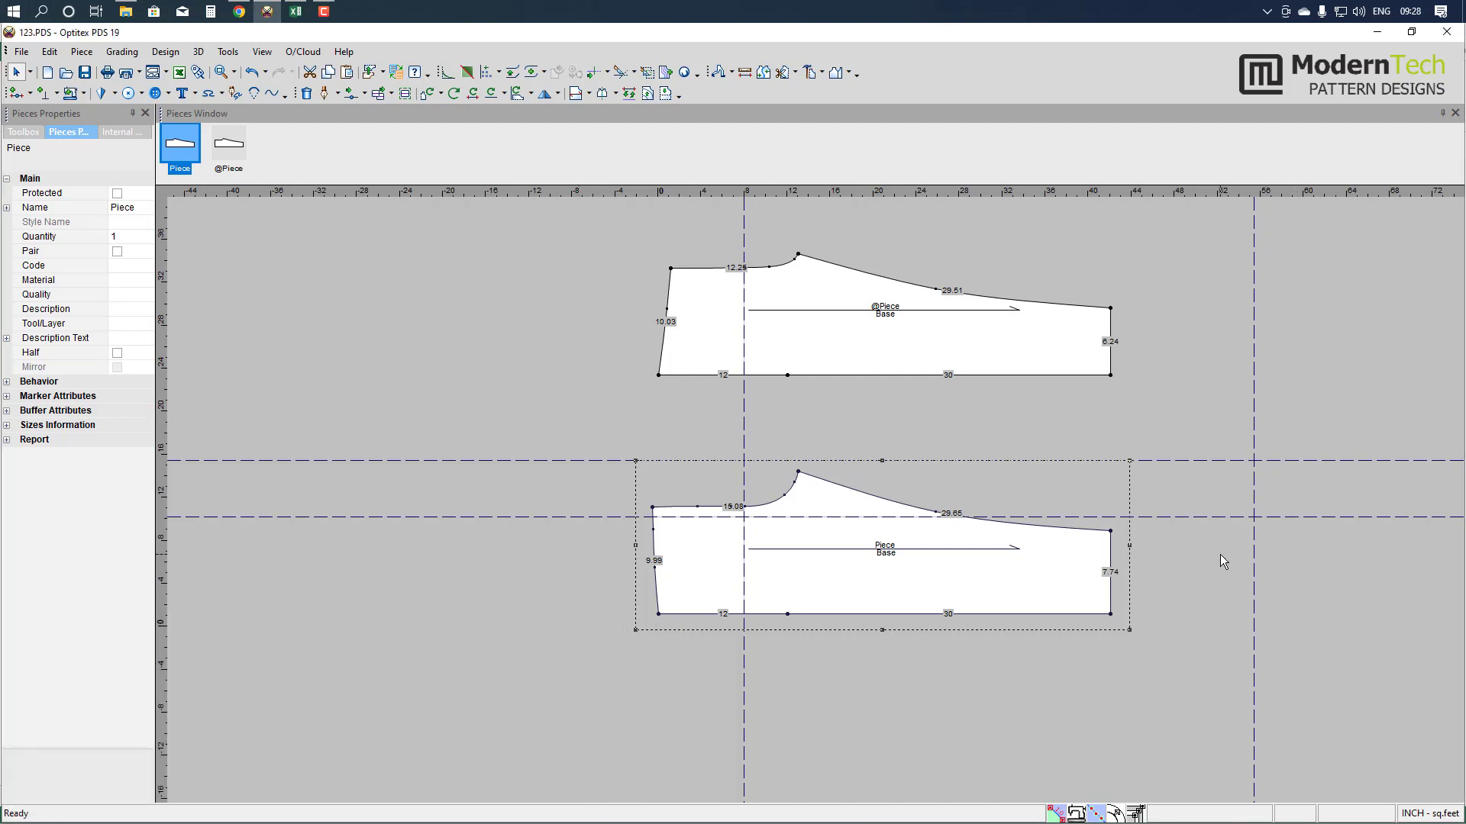
pyautogui.hotkey('ctrl', 'alt', 'g')
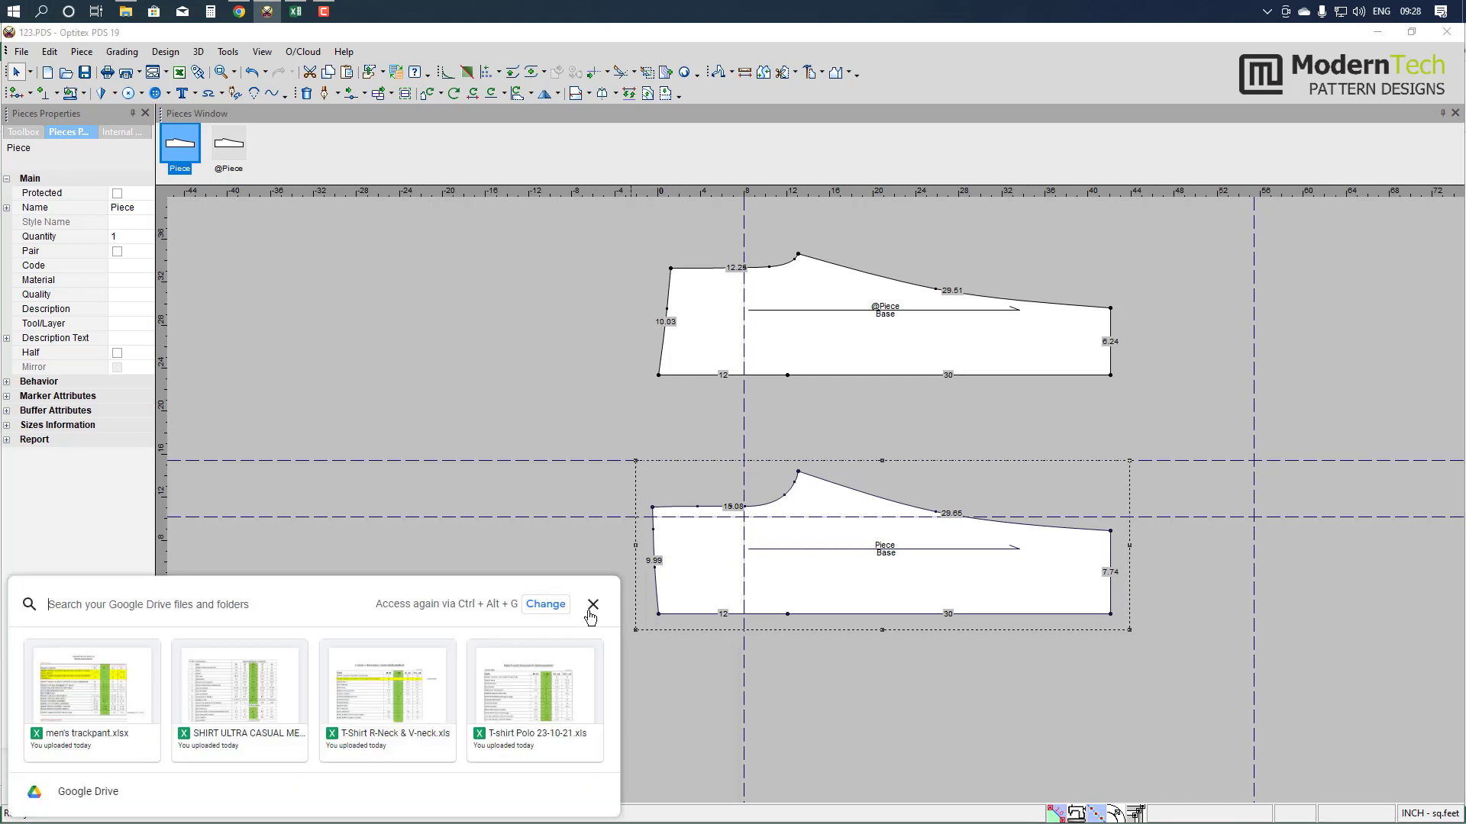
pyautogui.click(591, 611)
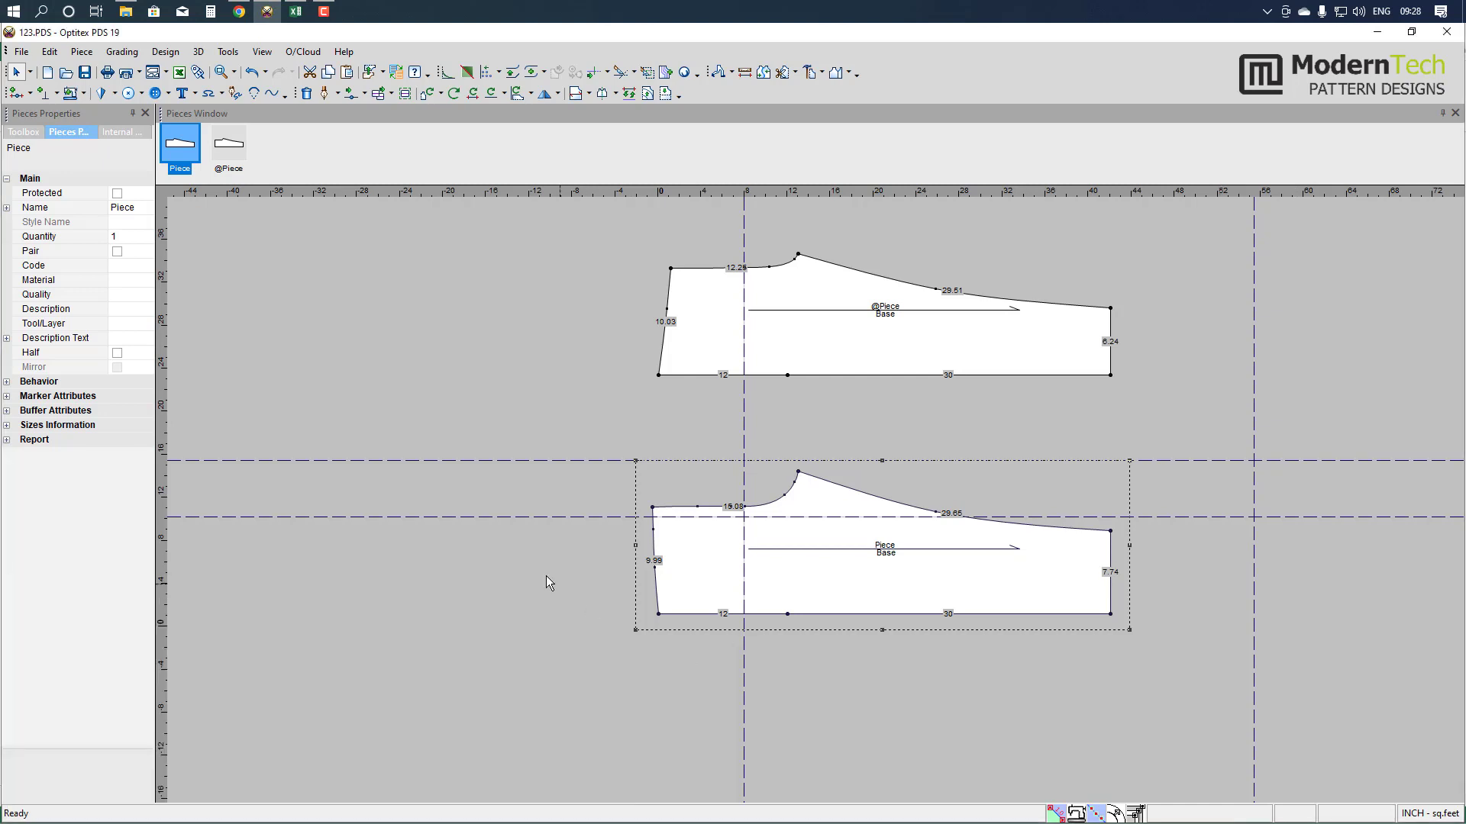
pyautogui.click(548, 516)
pyautogui.press('Delete')
pyautogui.click(745, 443)
pyautogui.press('Delete')
pyautogui.click(1254, 441)
pyautogui.moveTo(835, 582); pyautogui.dragTo(776, 532)
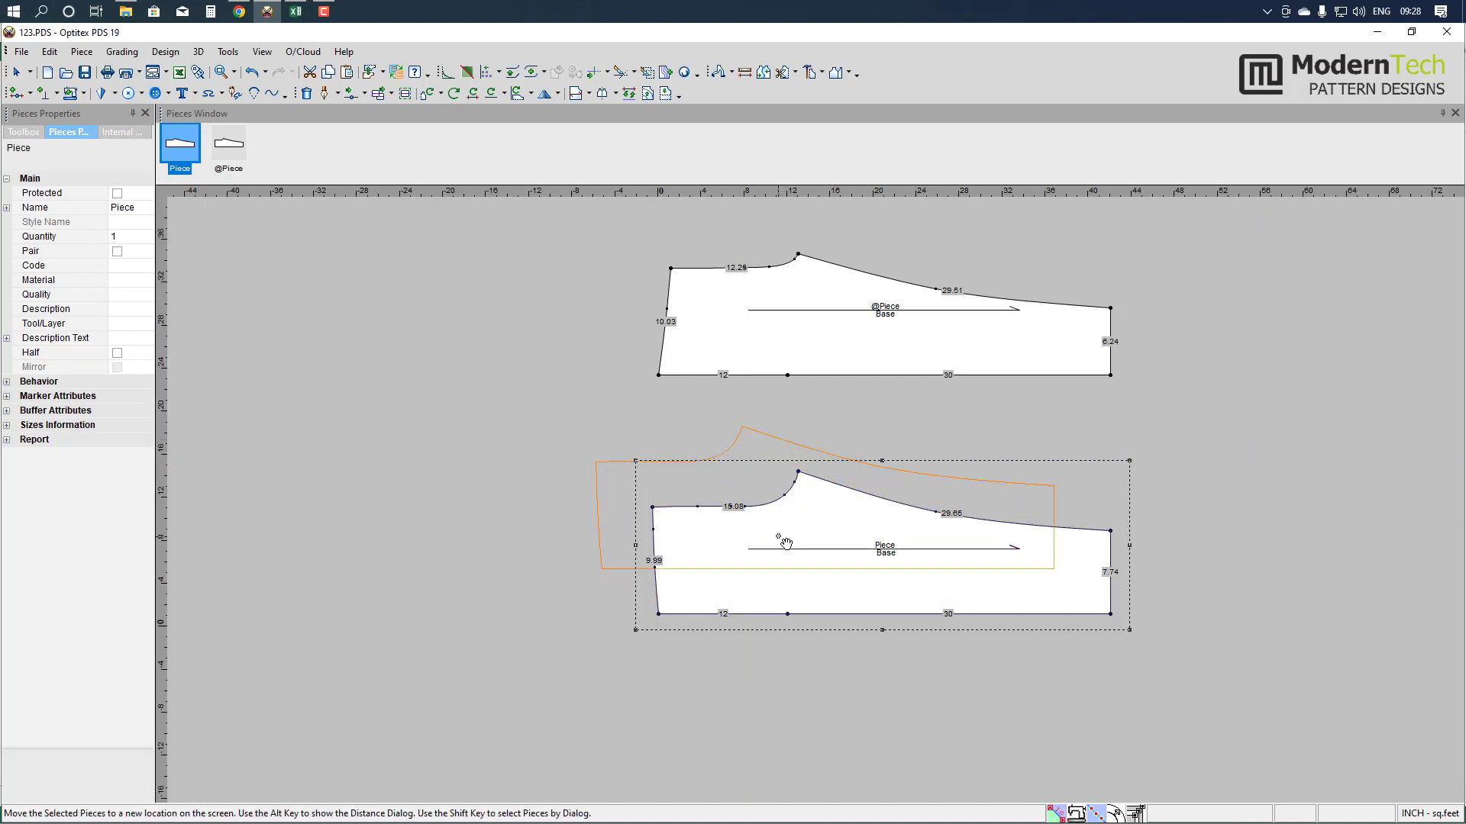
pyautogui.moveTo(874, 353); pyautogui.dragTo(801, 410)
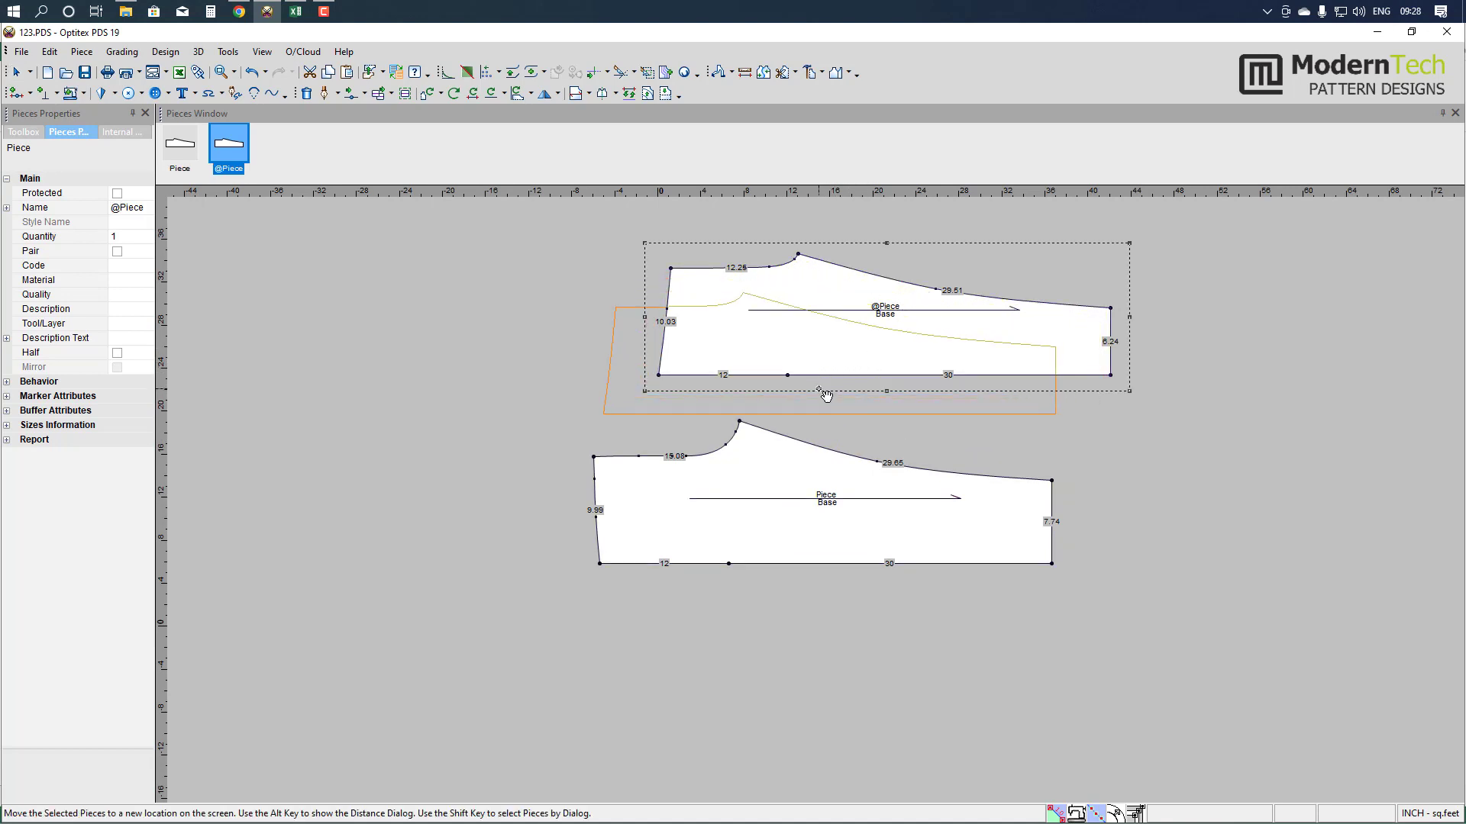
pyautogui.click(558, 93)
pyautogui.click(526, 131)
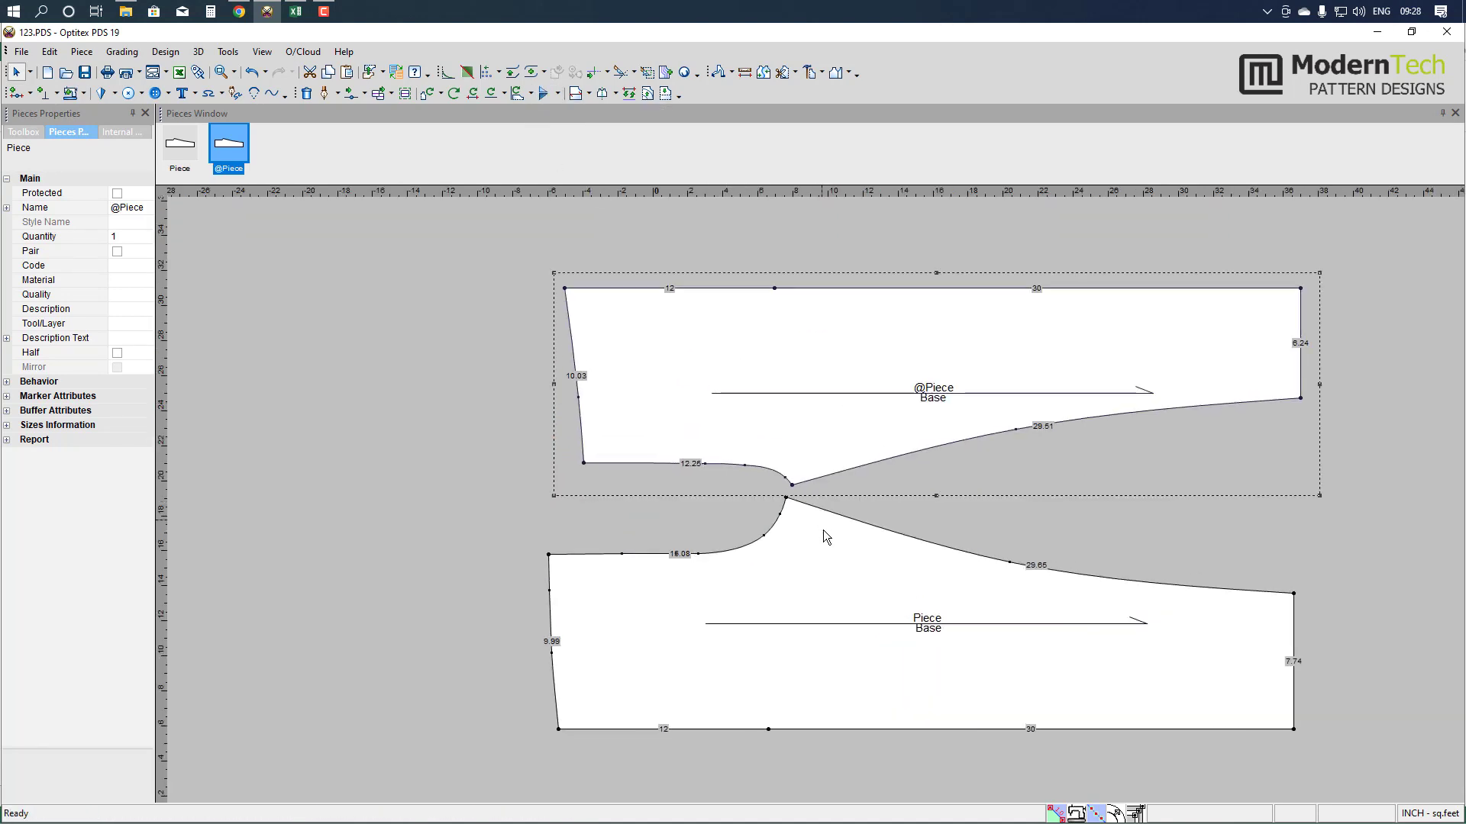
pyautogui.moveTo(824, 534); pyautogui.dragTo(789, 477)
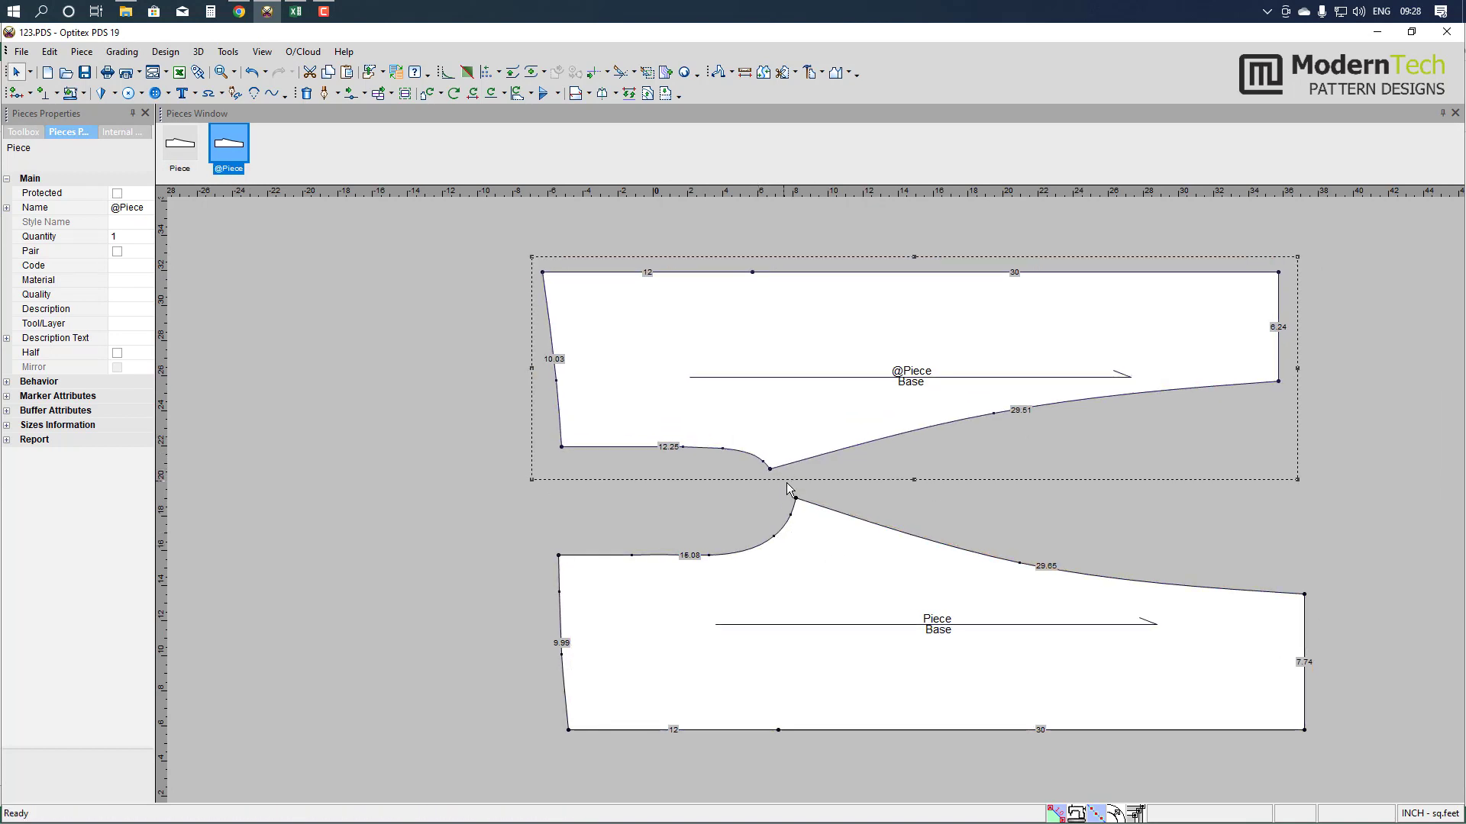
pyautogui.press('d')
pyautogui.scroll(1, 788, 488)
pyautogui.click(744, 482)
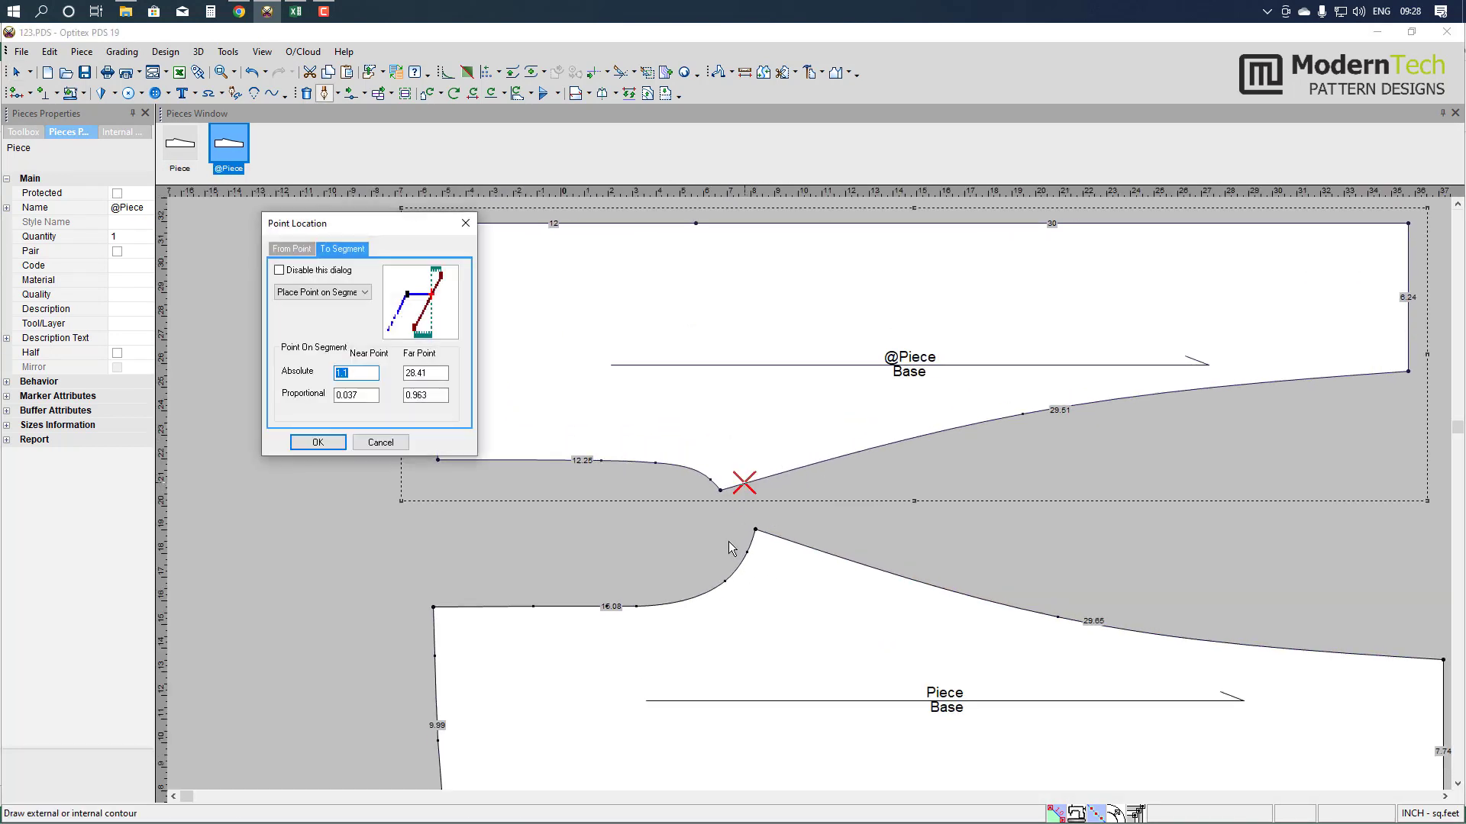
pyautogui.write('0.75')
pyautogui.click(317, 443)
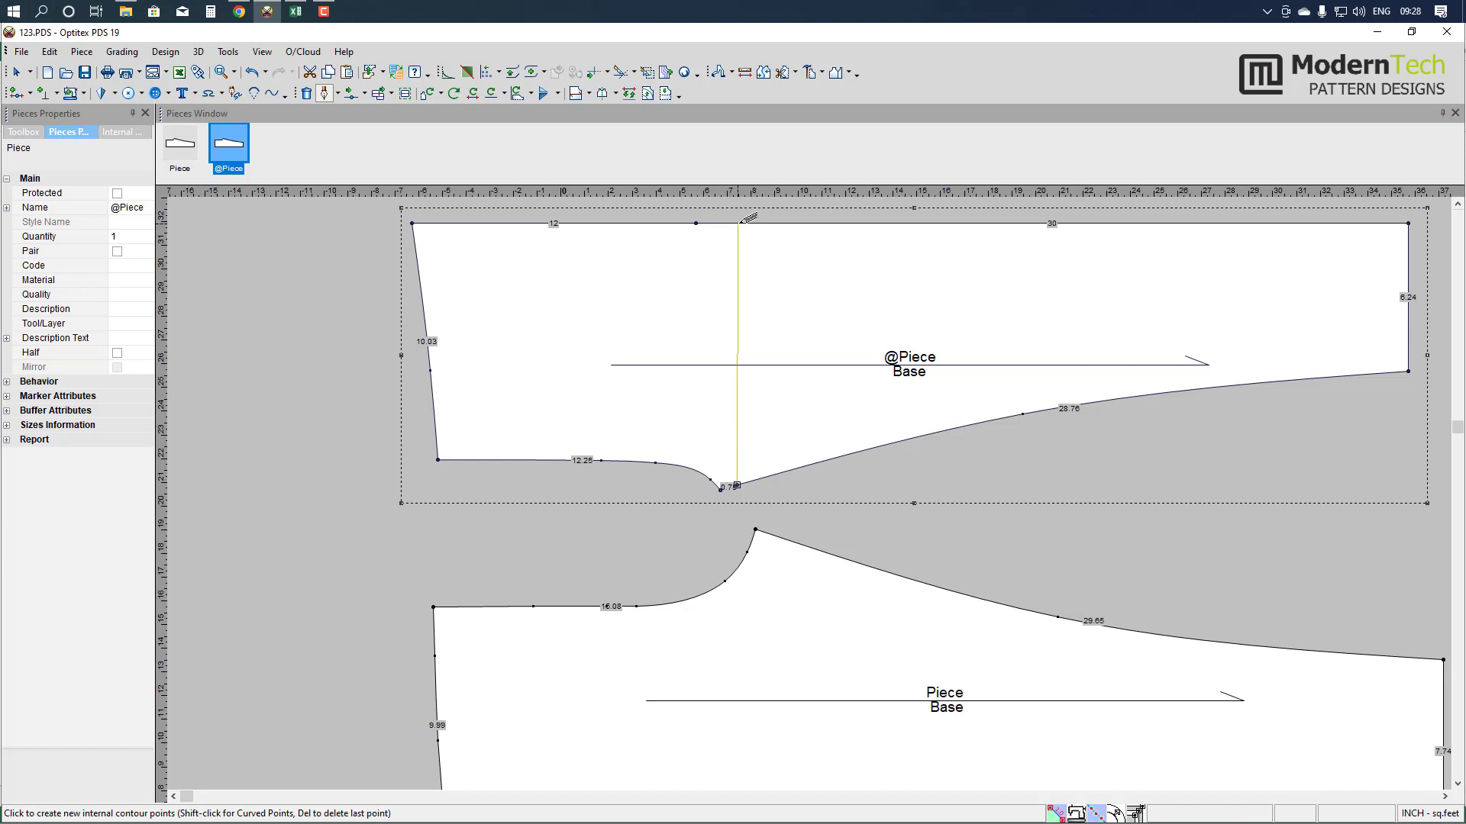
pyautogui.click(737, 221)
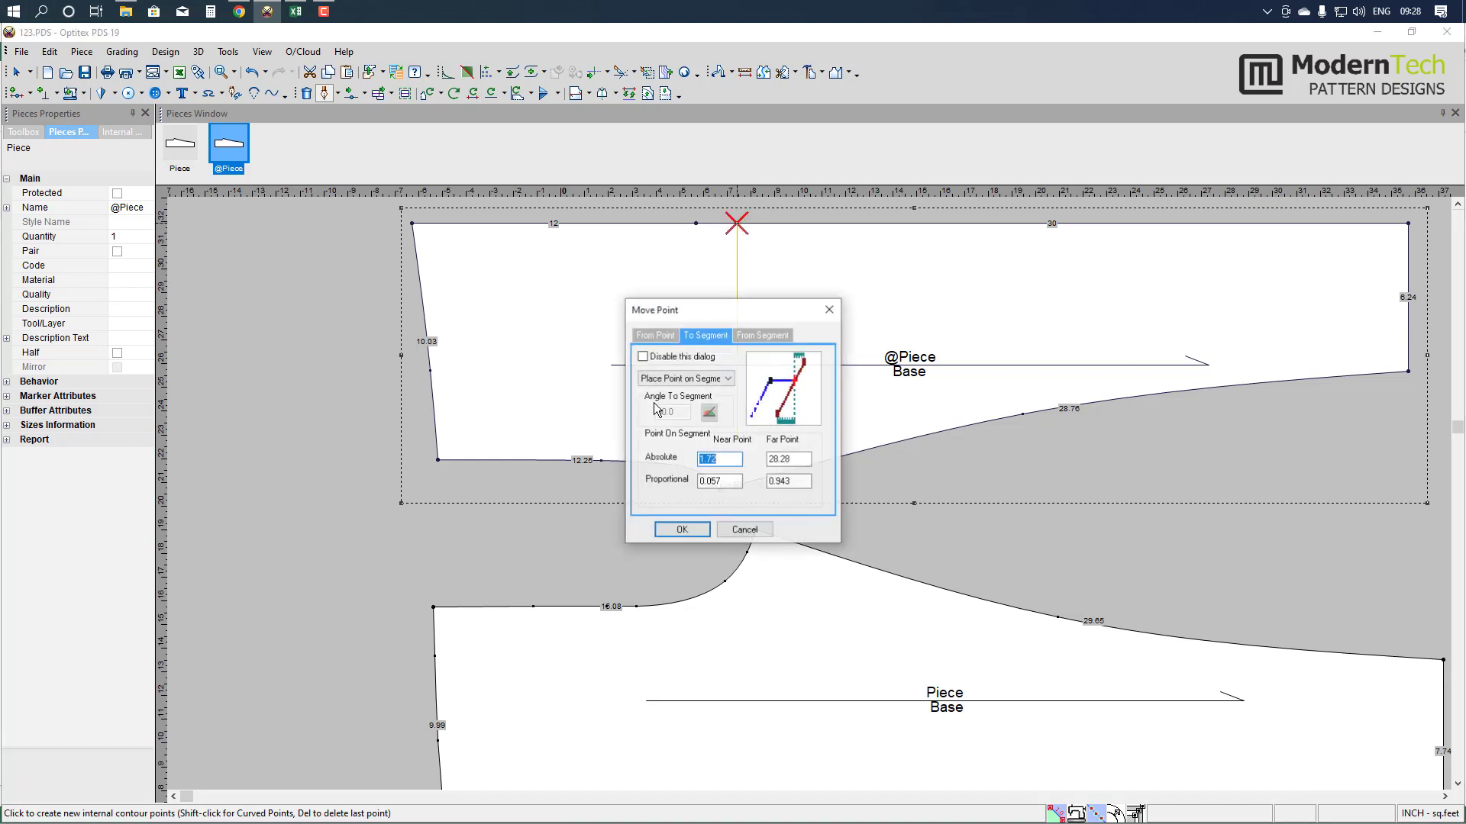
pyautogui.click(677, 528)
pyautogui.rightClick(840, 103)
pyautogui.click(878, 95)
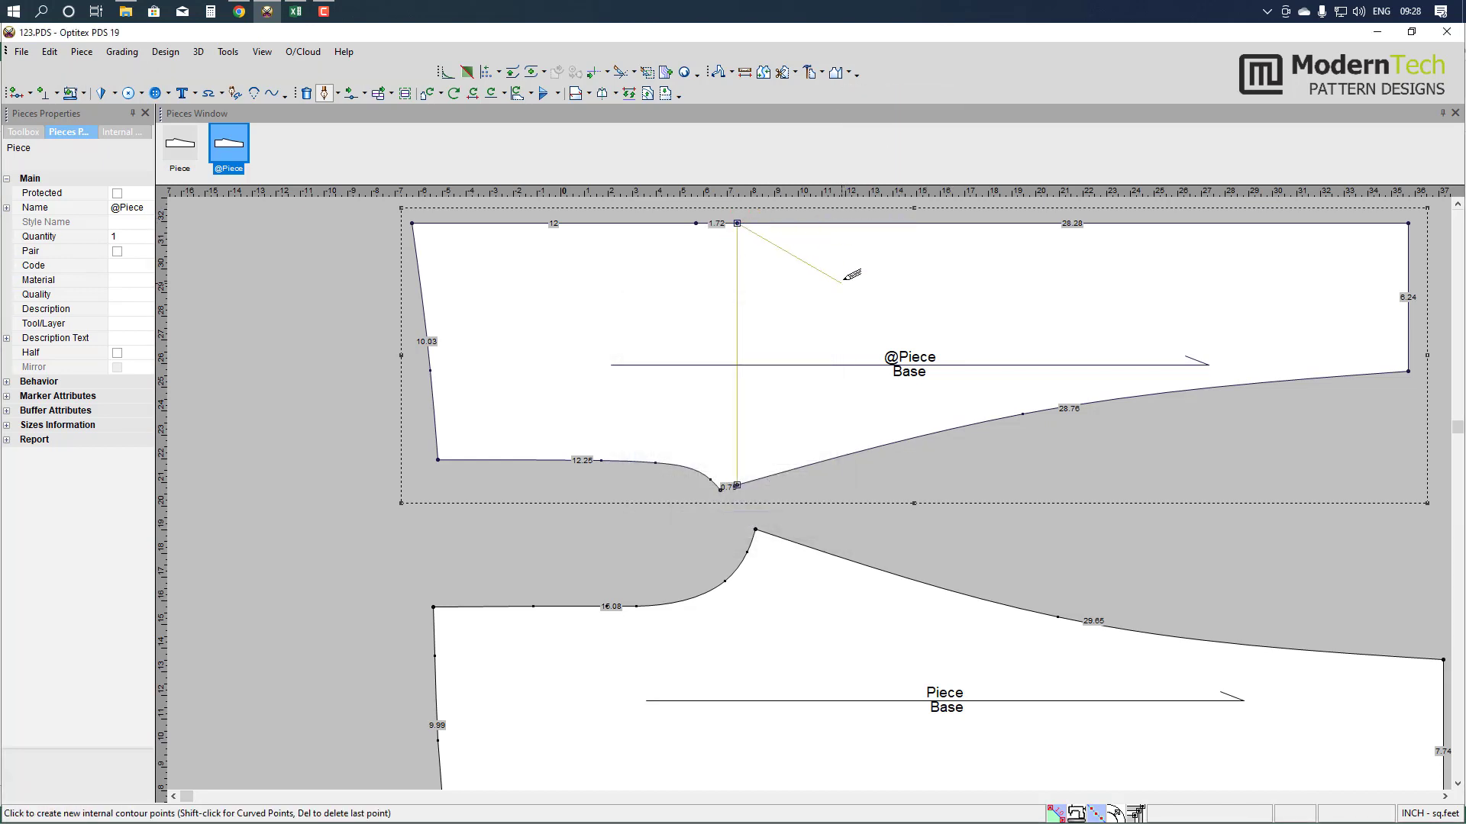
pyautogui.rightClick(845, 280)
pyautogui.click(868, 290)
pyautogui.scroll(-2, 840, 485)
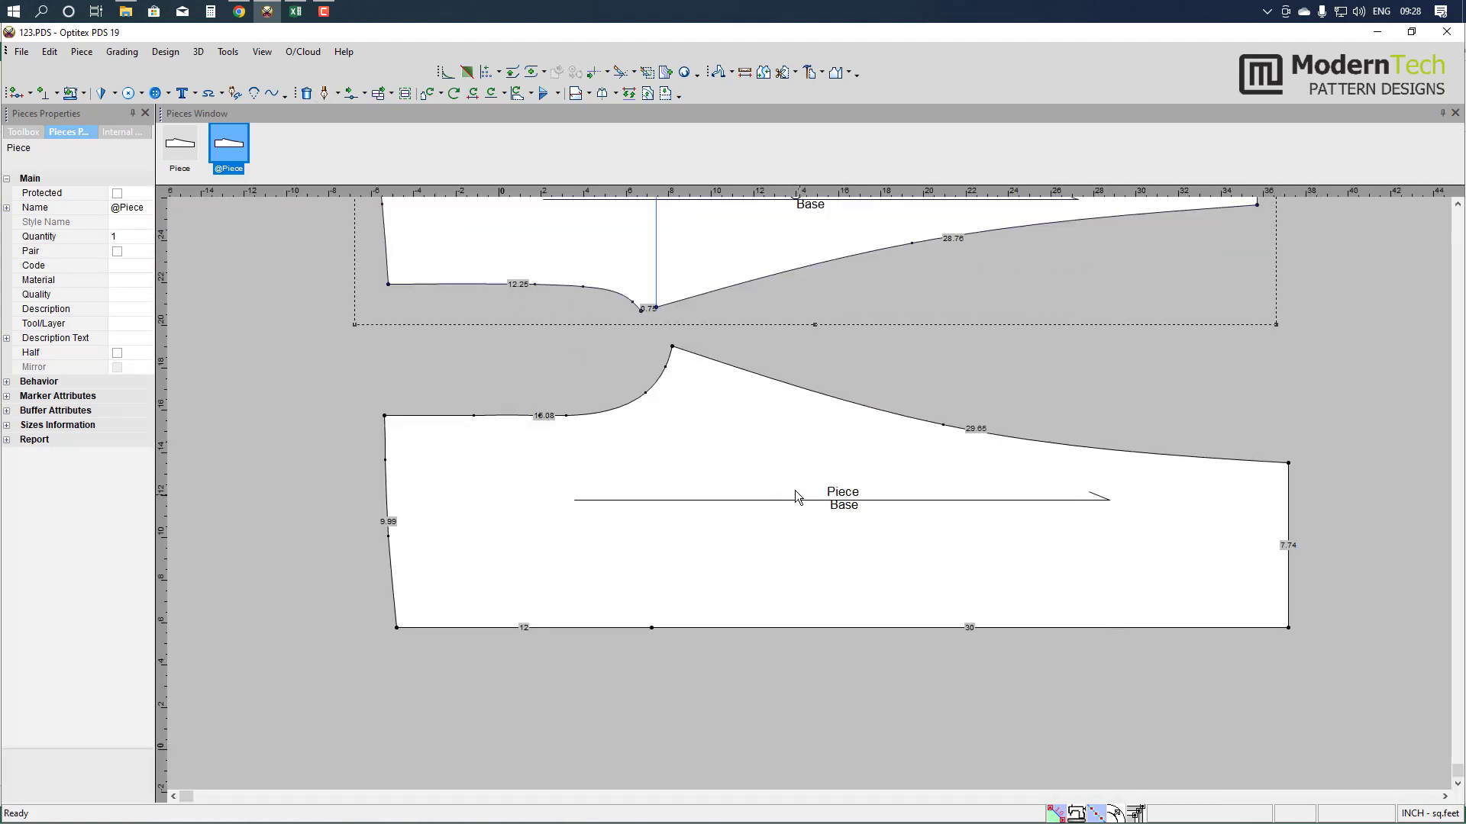
# - Draw an internal line on Piece from 0.75 on its crotch curve to 1.67 on its bottom edge
pyautogui.click(692, 343)
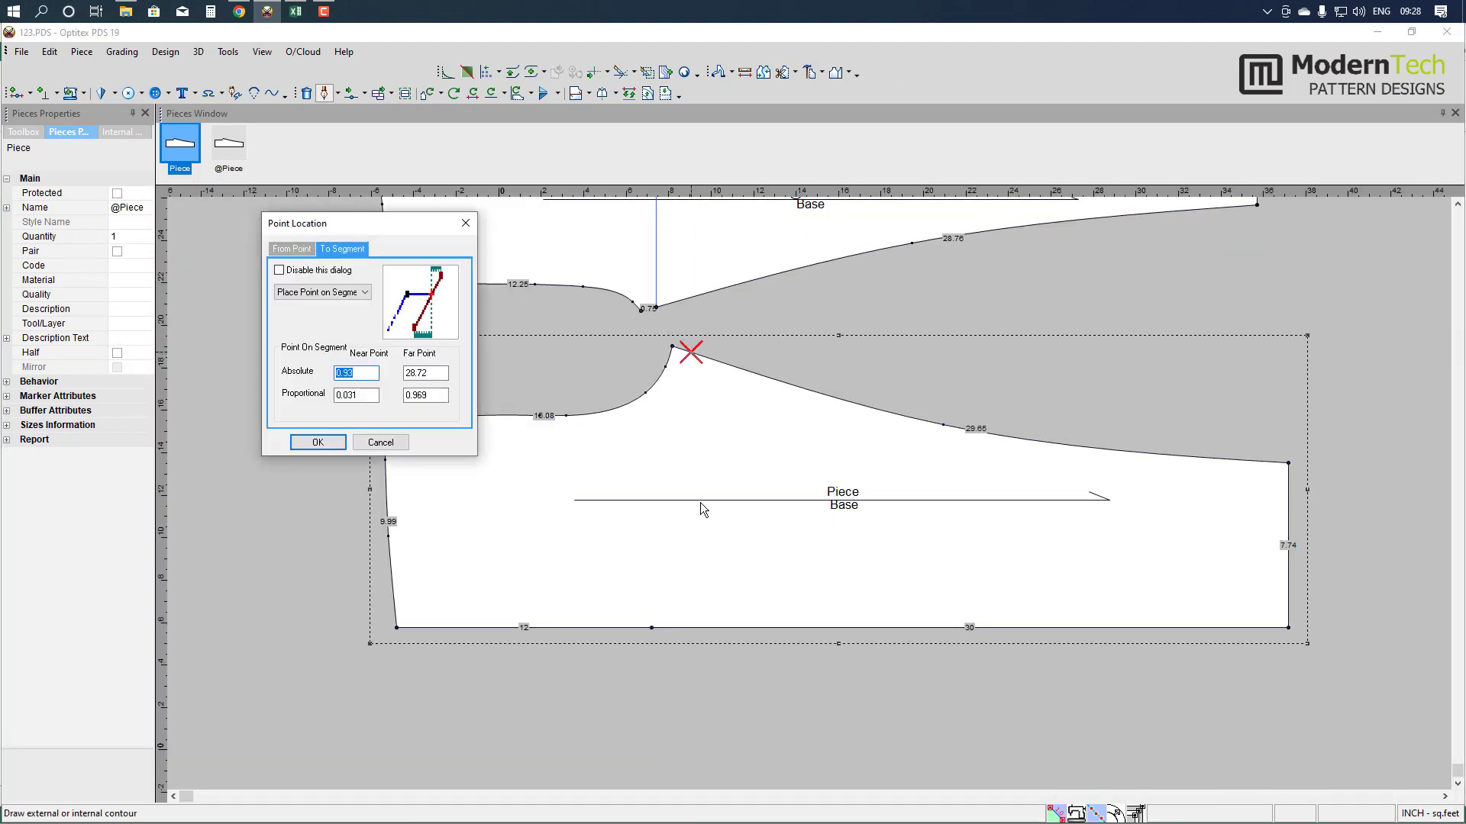
pyautogui.write('.75')
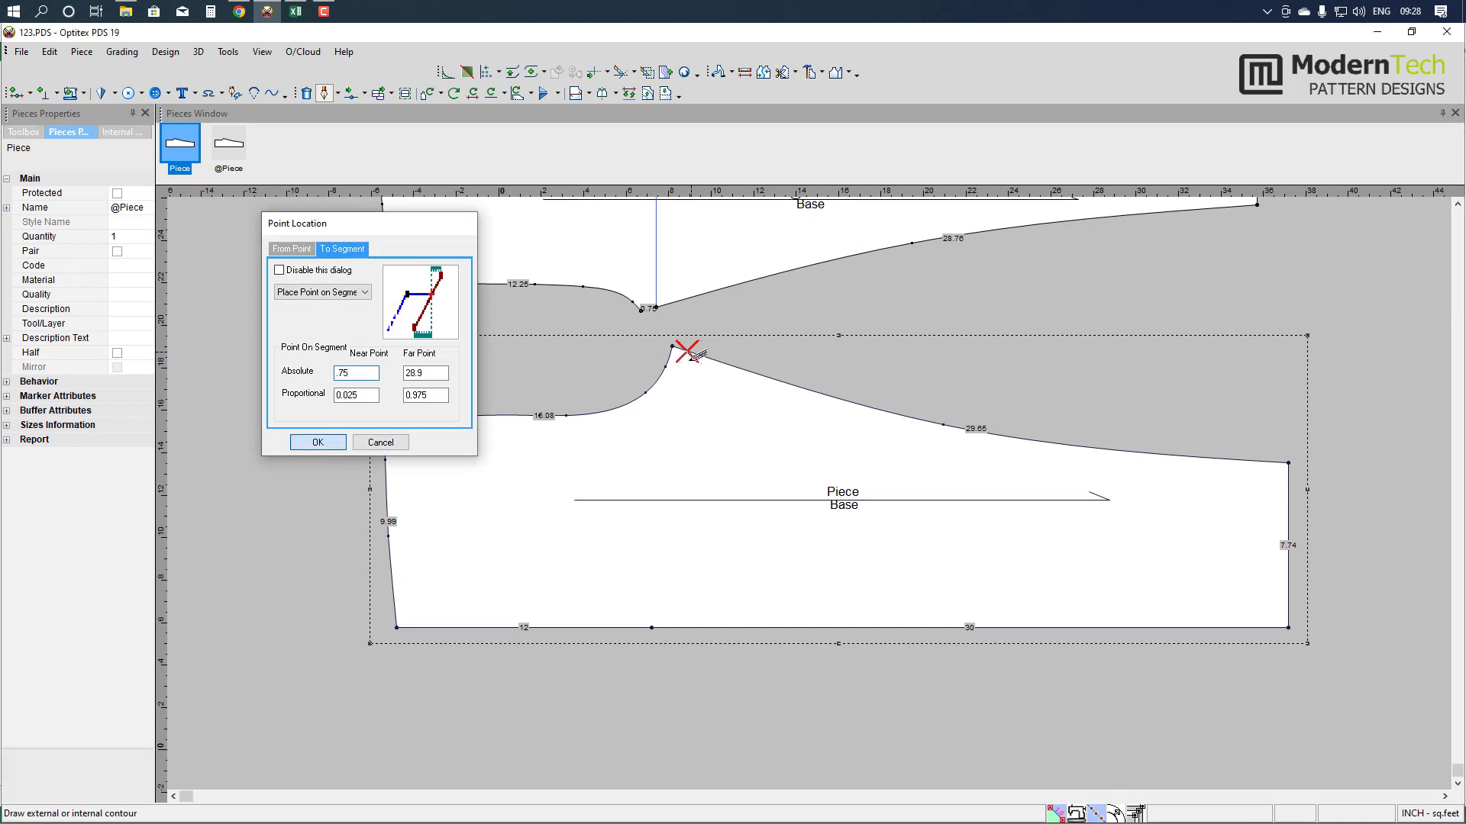
pyautogui.click(317, 442)
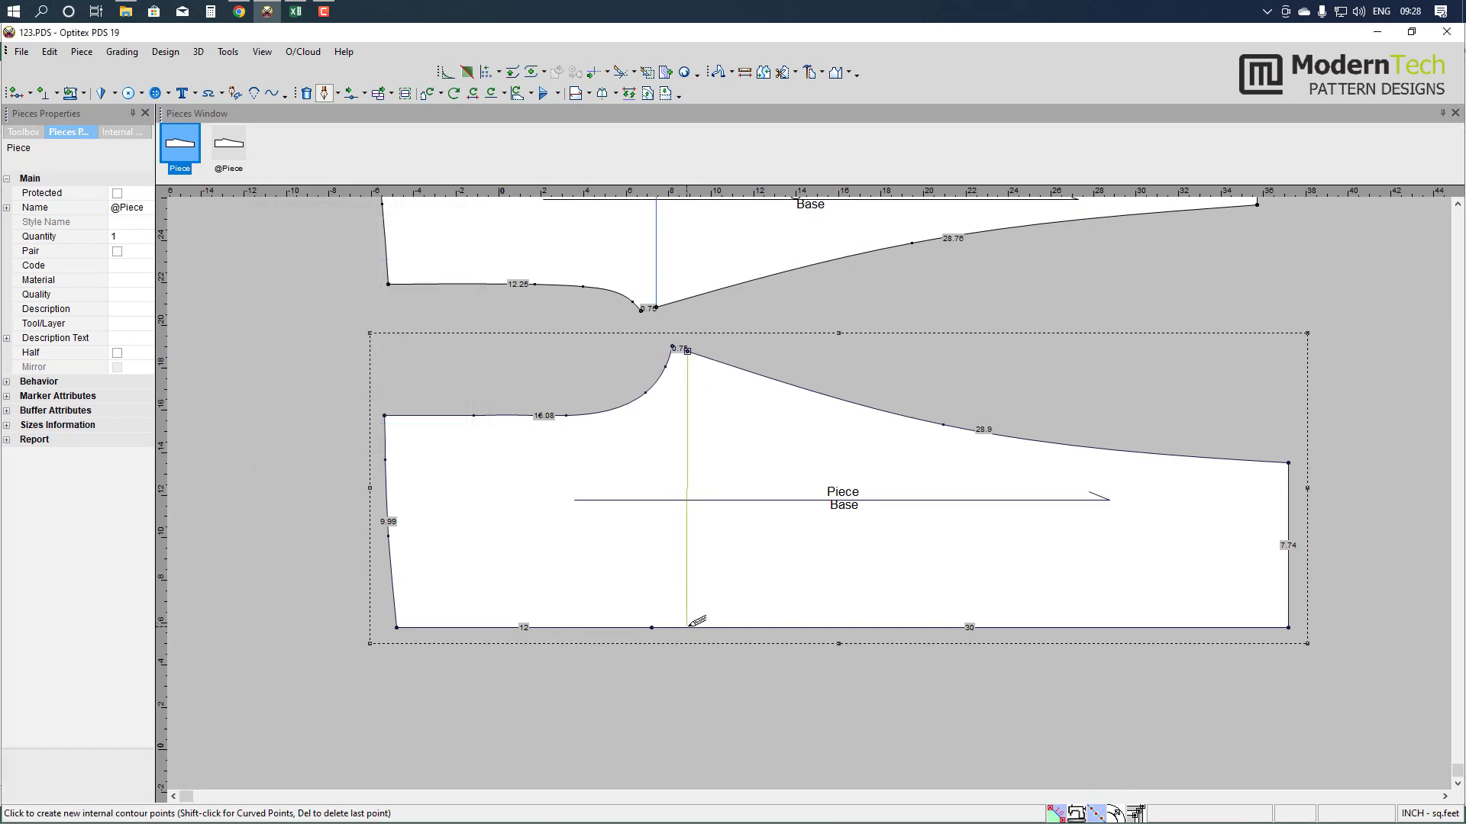
pyautogui.click(688, 626)
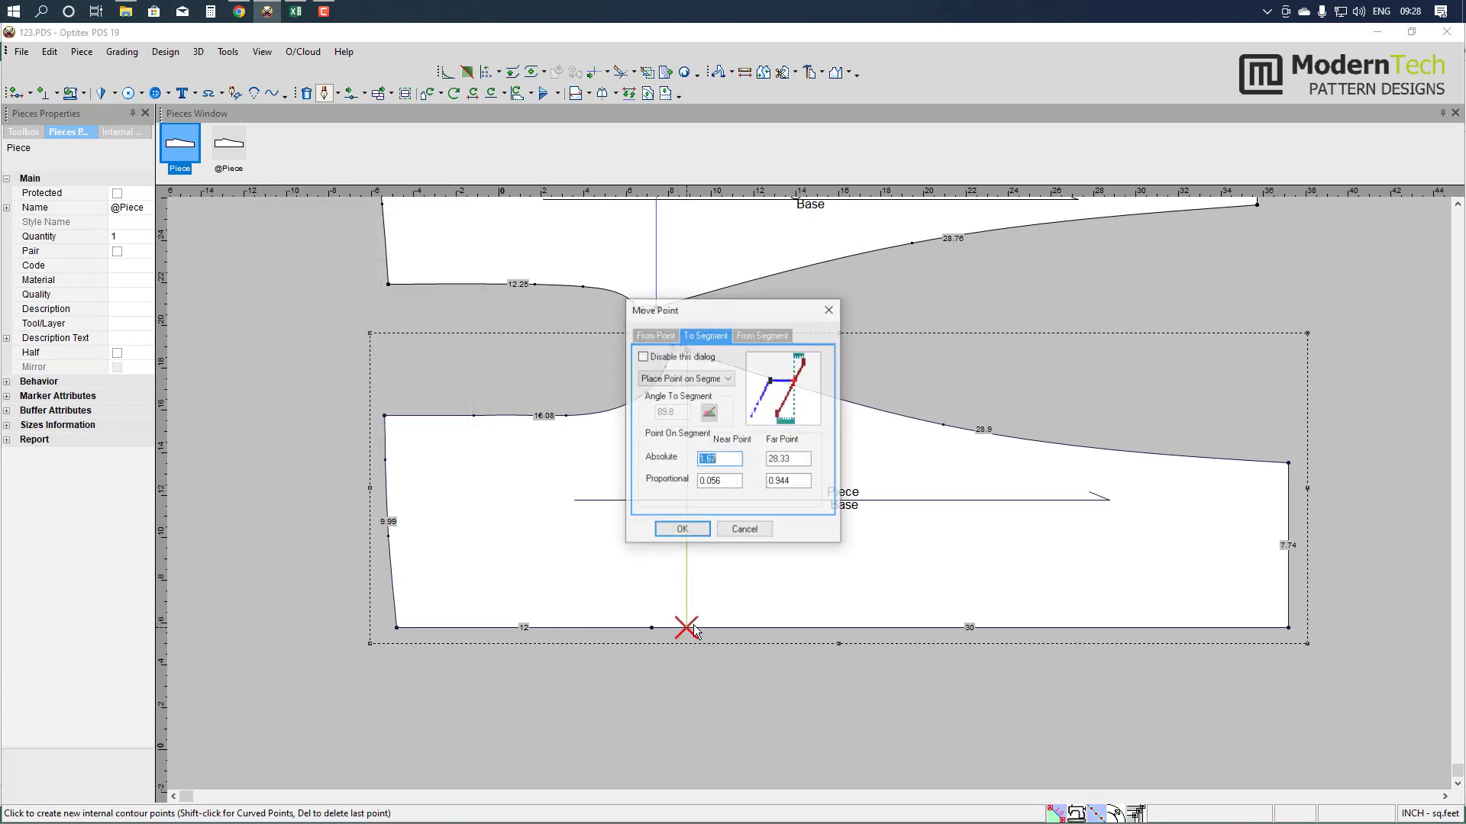
pyautogui.click(676, 528)
pyautogui.rightClick(806, 584)
pyautogui.click(905, 384)
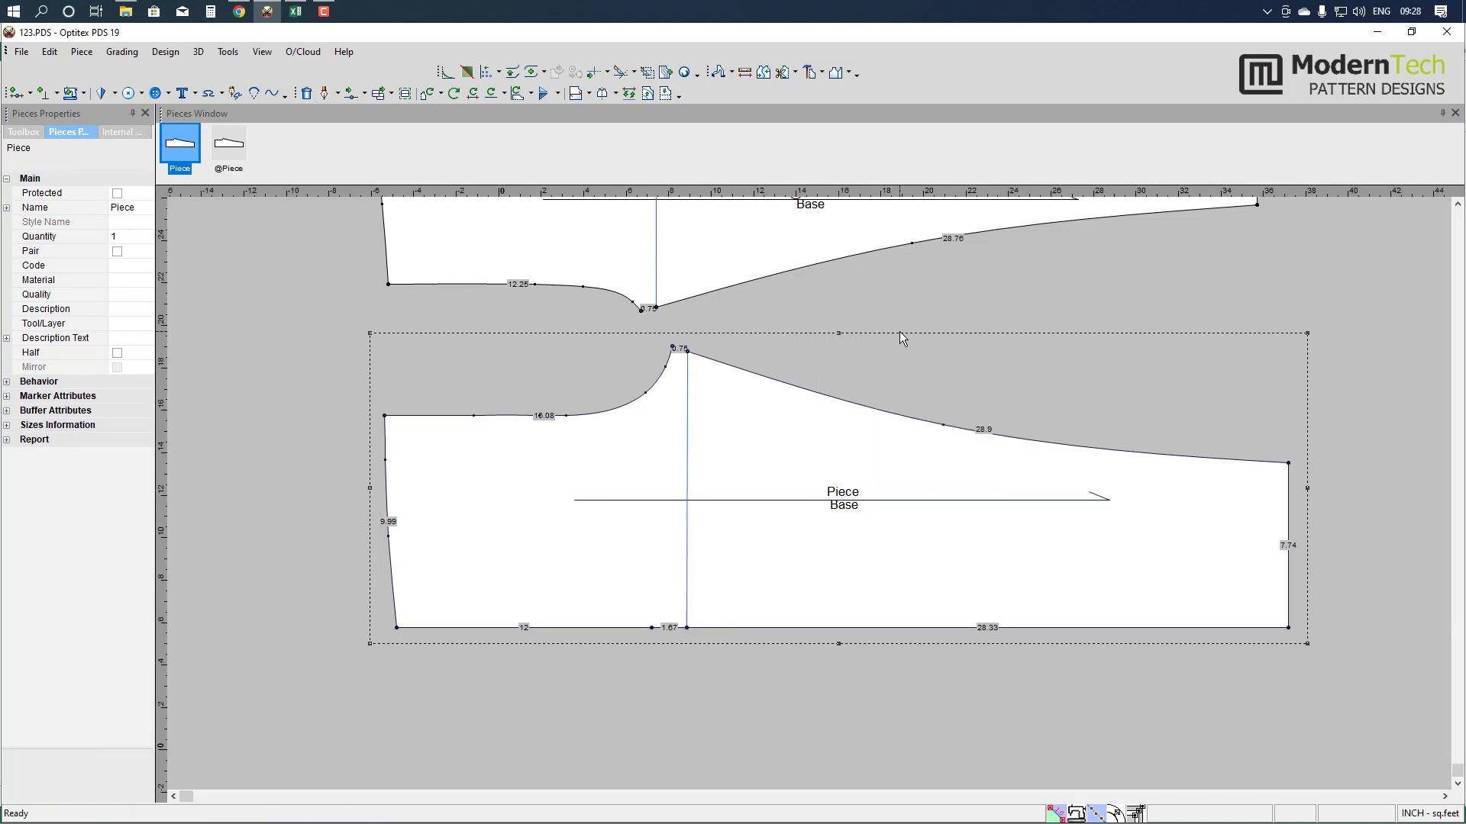
pyautogui.press('F4')
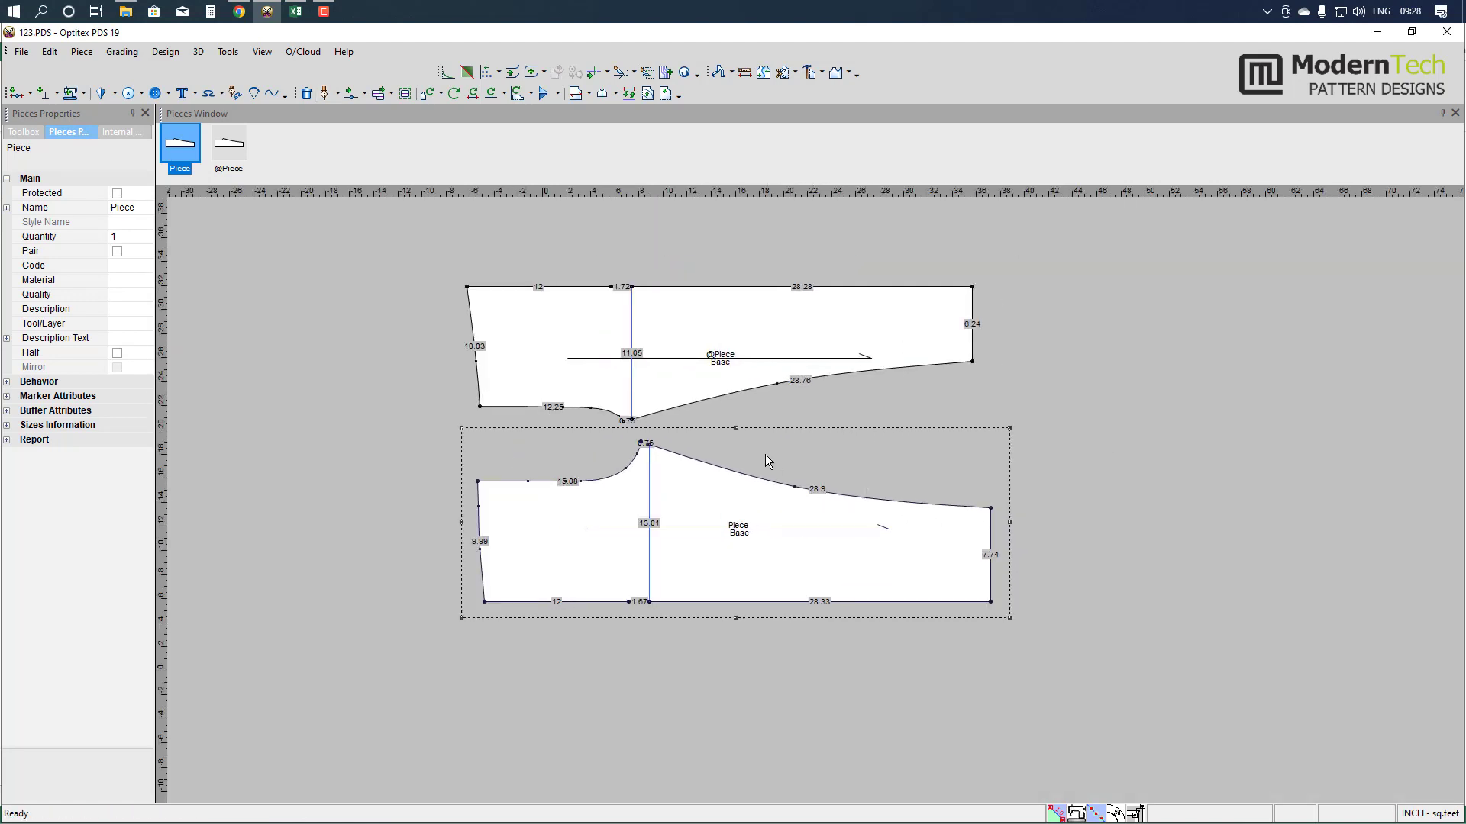
pyautogui.click(674, 540)
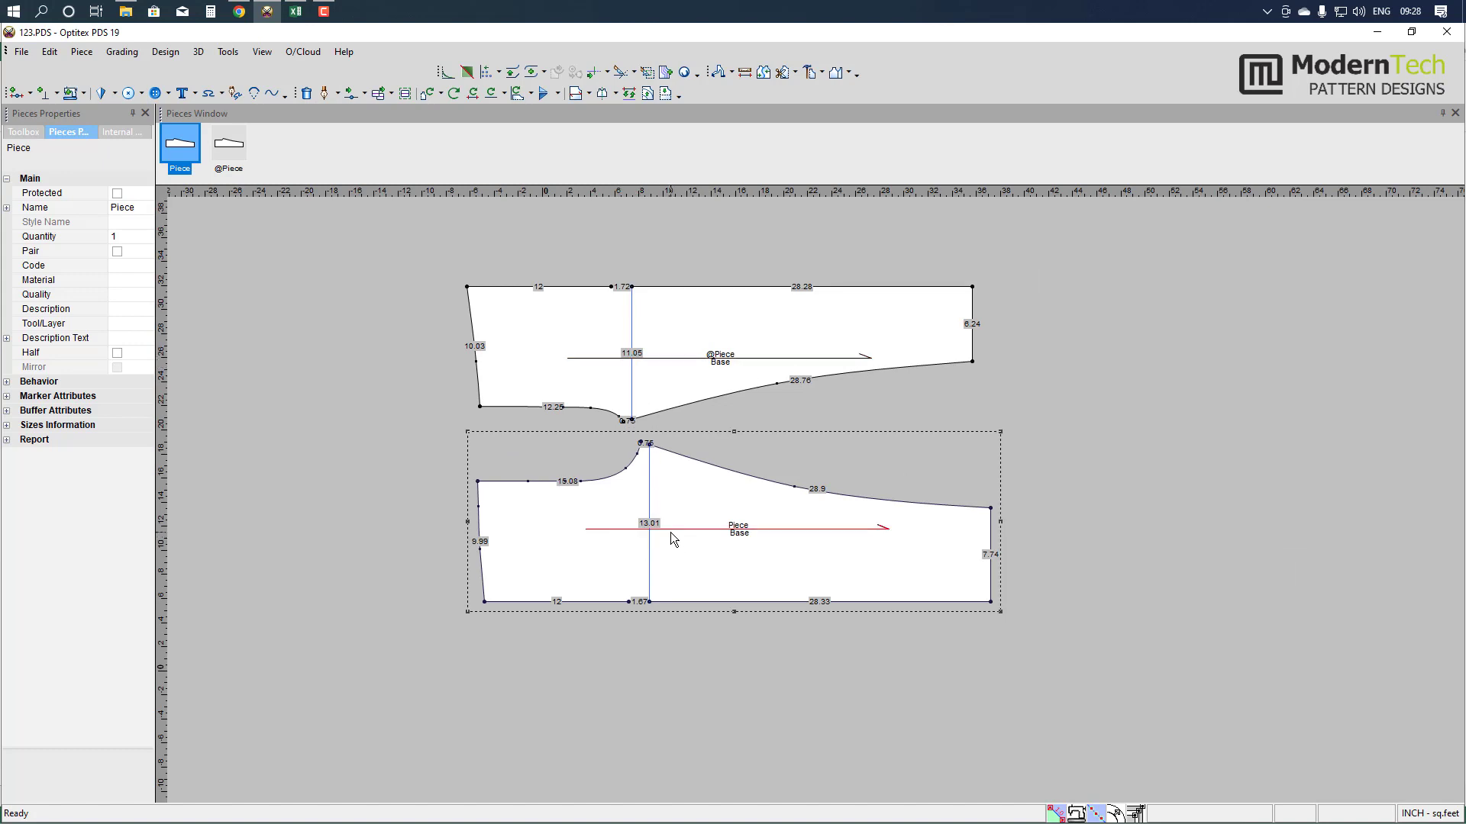
# - Draw a 10-long internal line on Piece from its 16.08 edge down to the bottom edge
pyautogui.scroll(2, 673, 540)
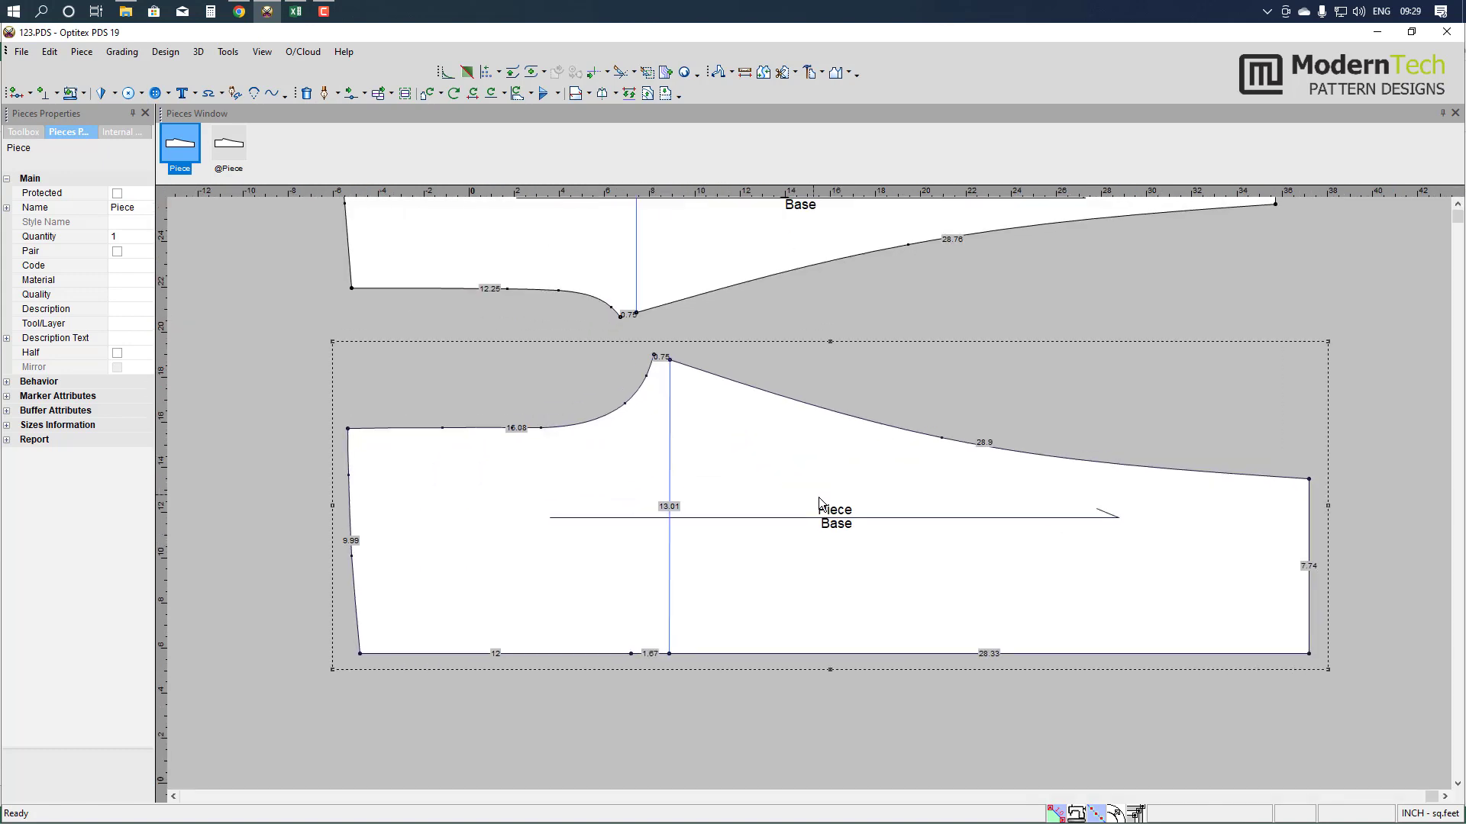
pyautogui.scroll(-2, 814, 468)
pyautogui.scroll(1, 820, 502)
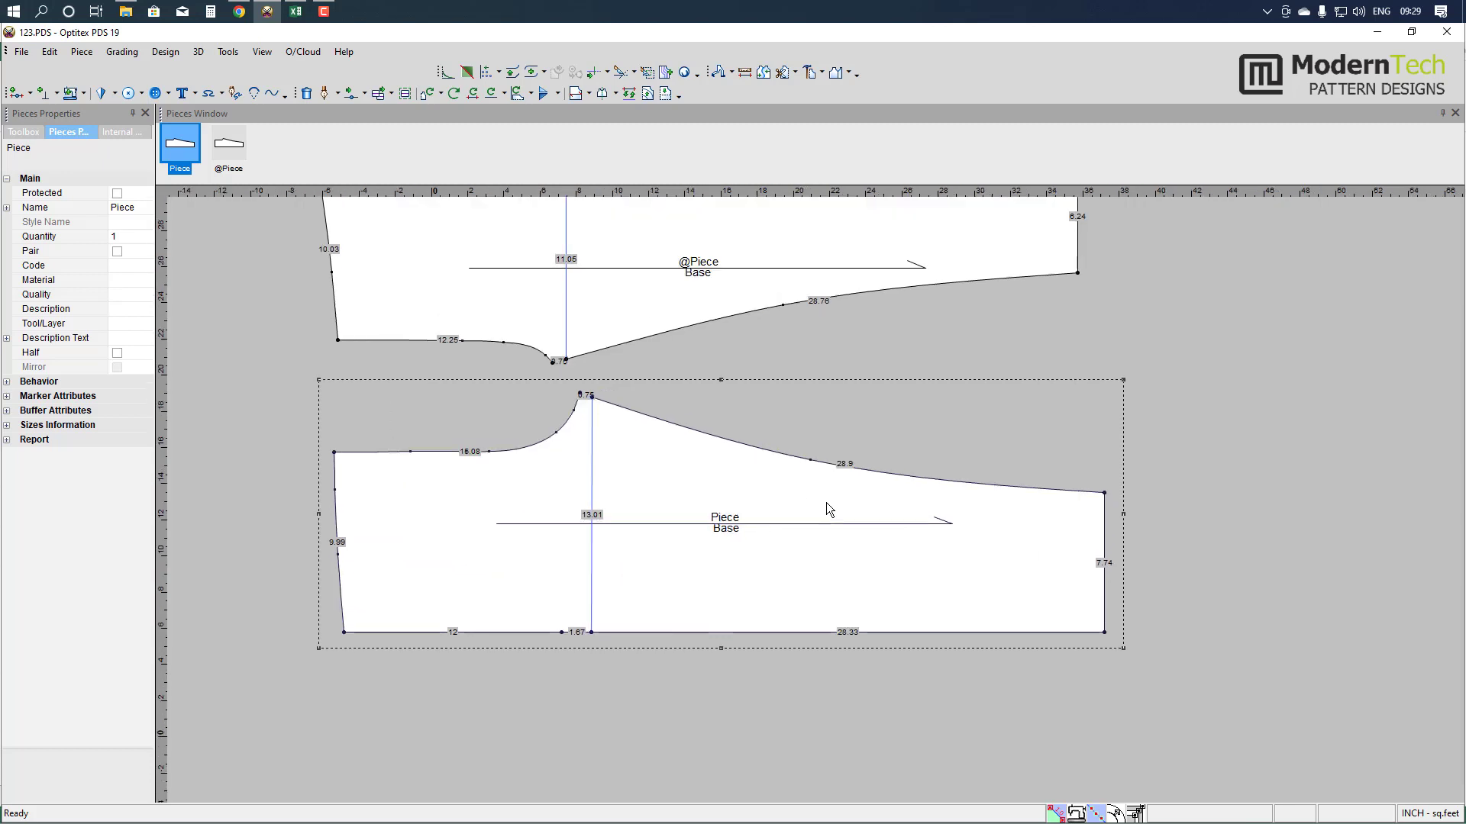
pyautogui.scroll(-1, 740, 527)
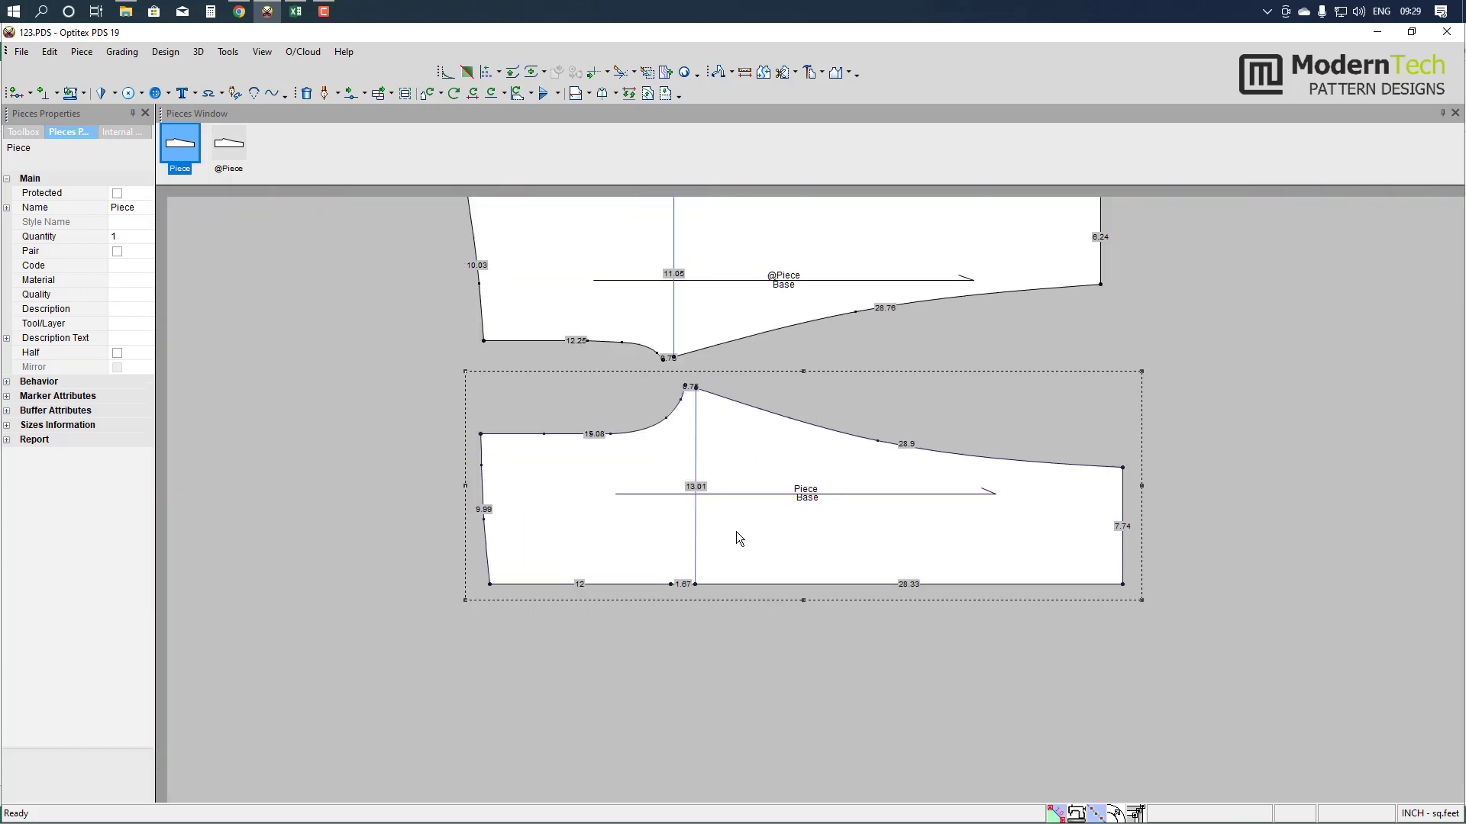
pyautogui.click(812, 493)
pyautogui.click(325, 93)
pyautogui.scroll(2, 722, 465)
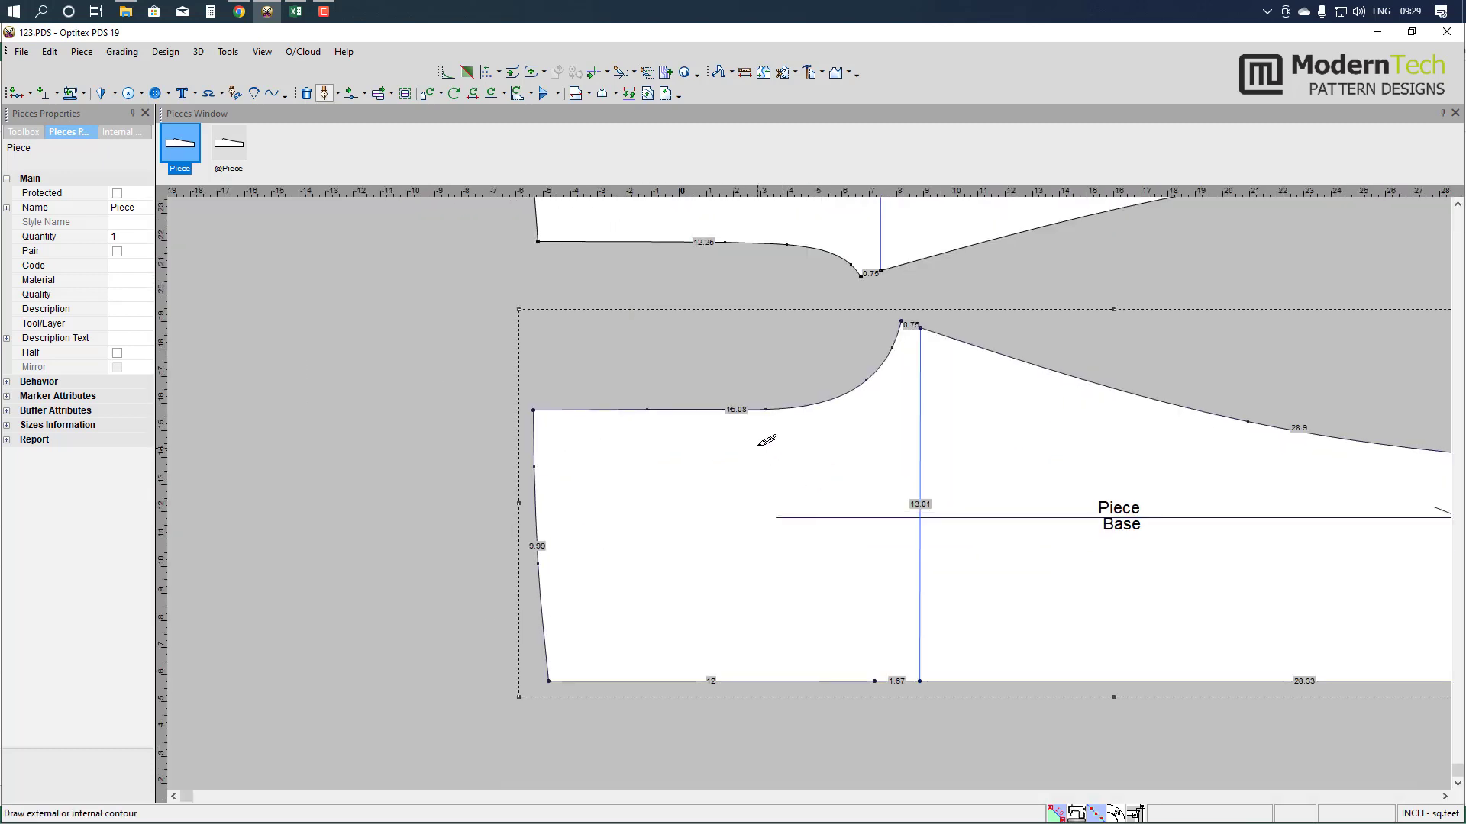
pyautogui.click(731, 410)
pyautogui.click(318, 436)
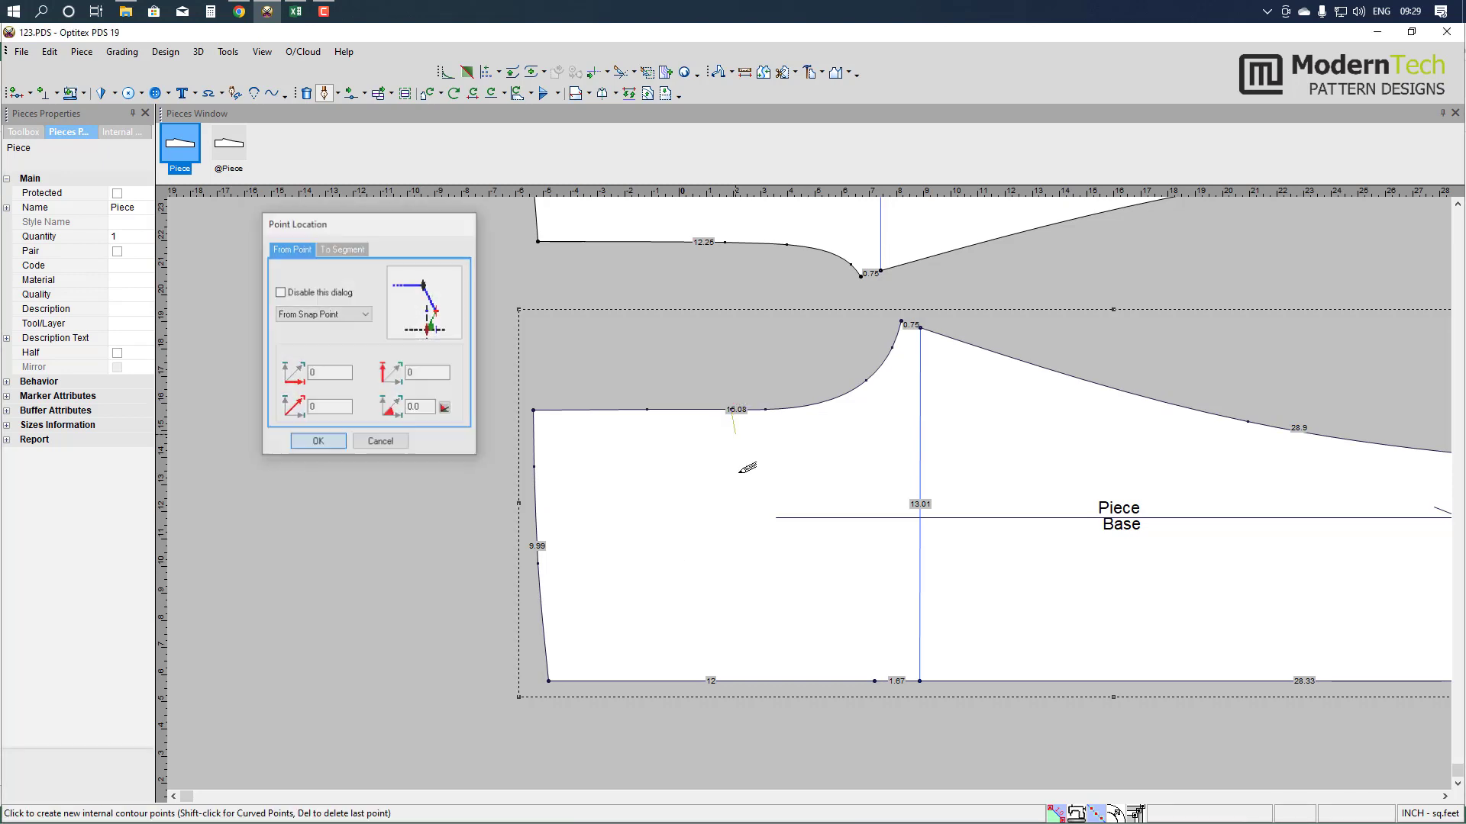
pyautogui.click(731, 680)
pyautogui.click(682, 530)
pyautogui.rightClick(785, 401)
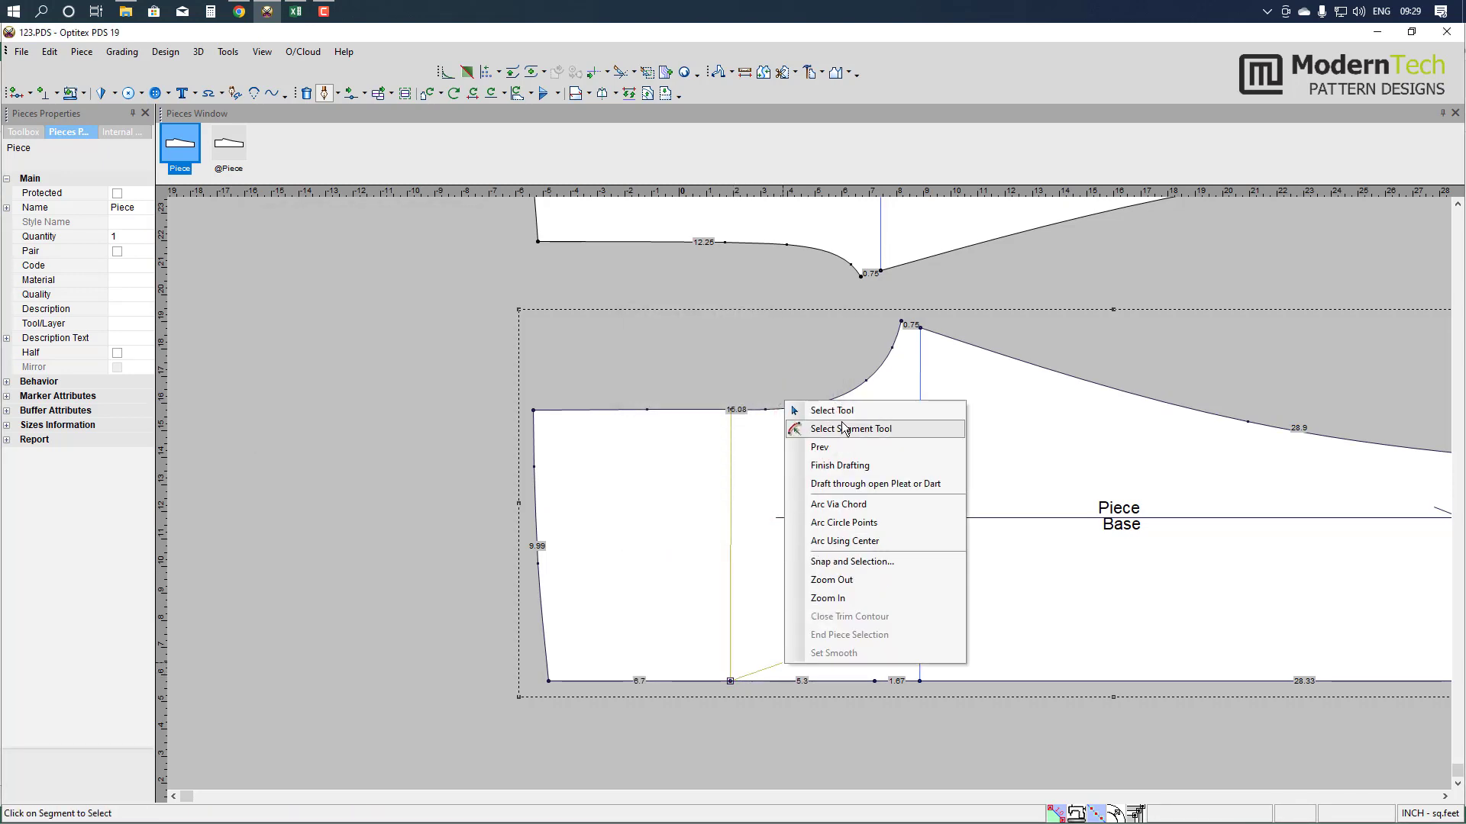
pyautogui.click(836, 461)
pyautogui.scroll(-5, 855, 470)
pyautogui.scroll(5, 817, 412)
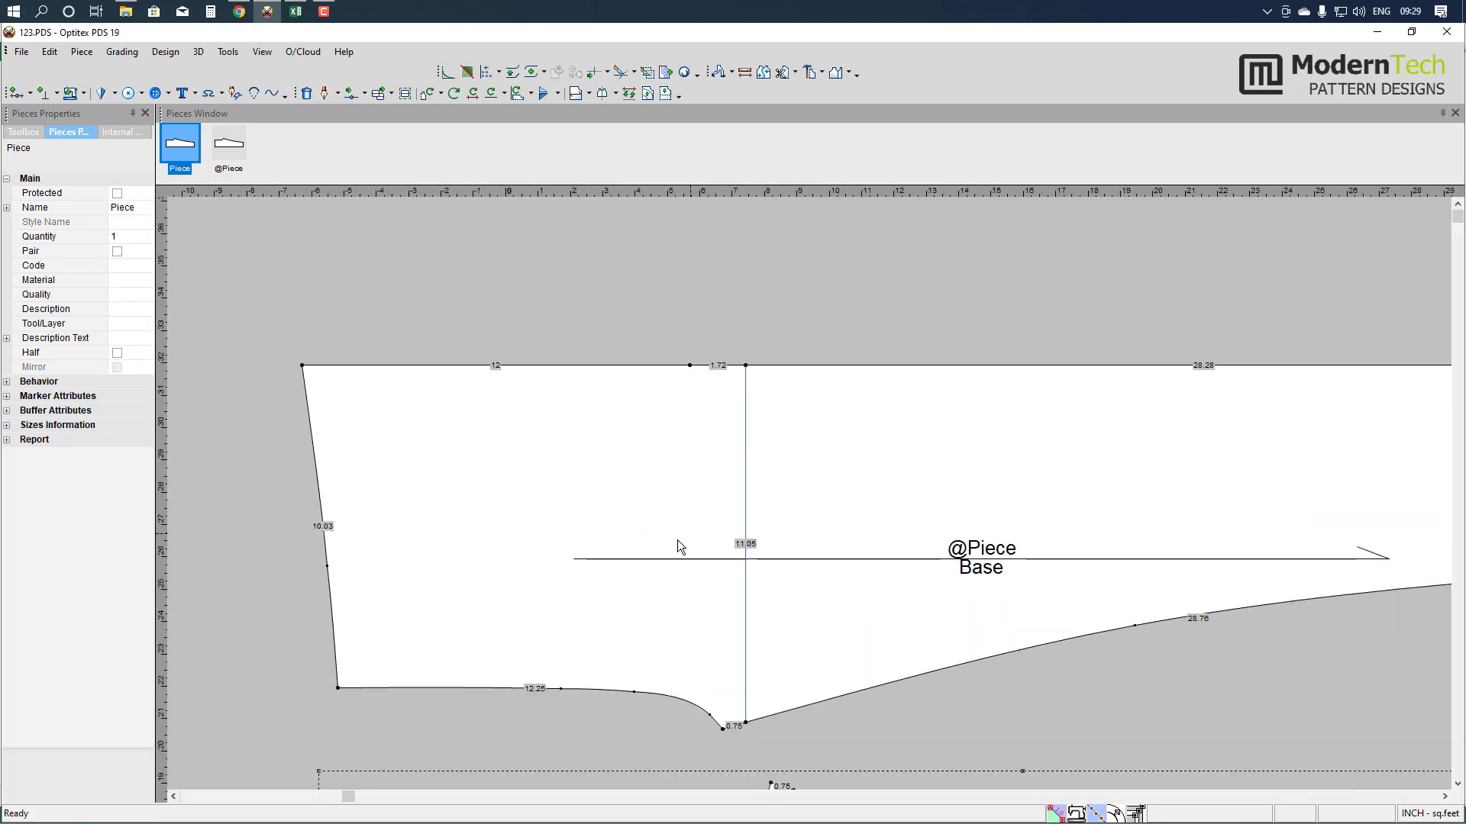
pyautogui.press('space')
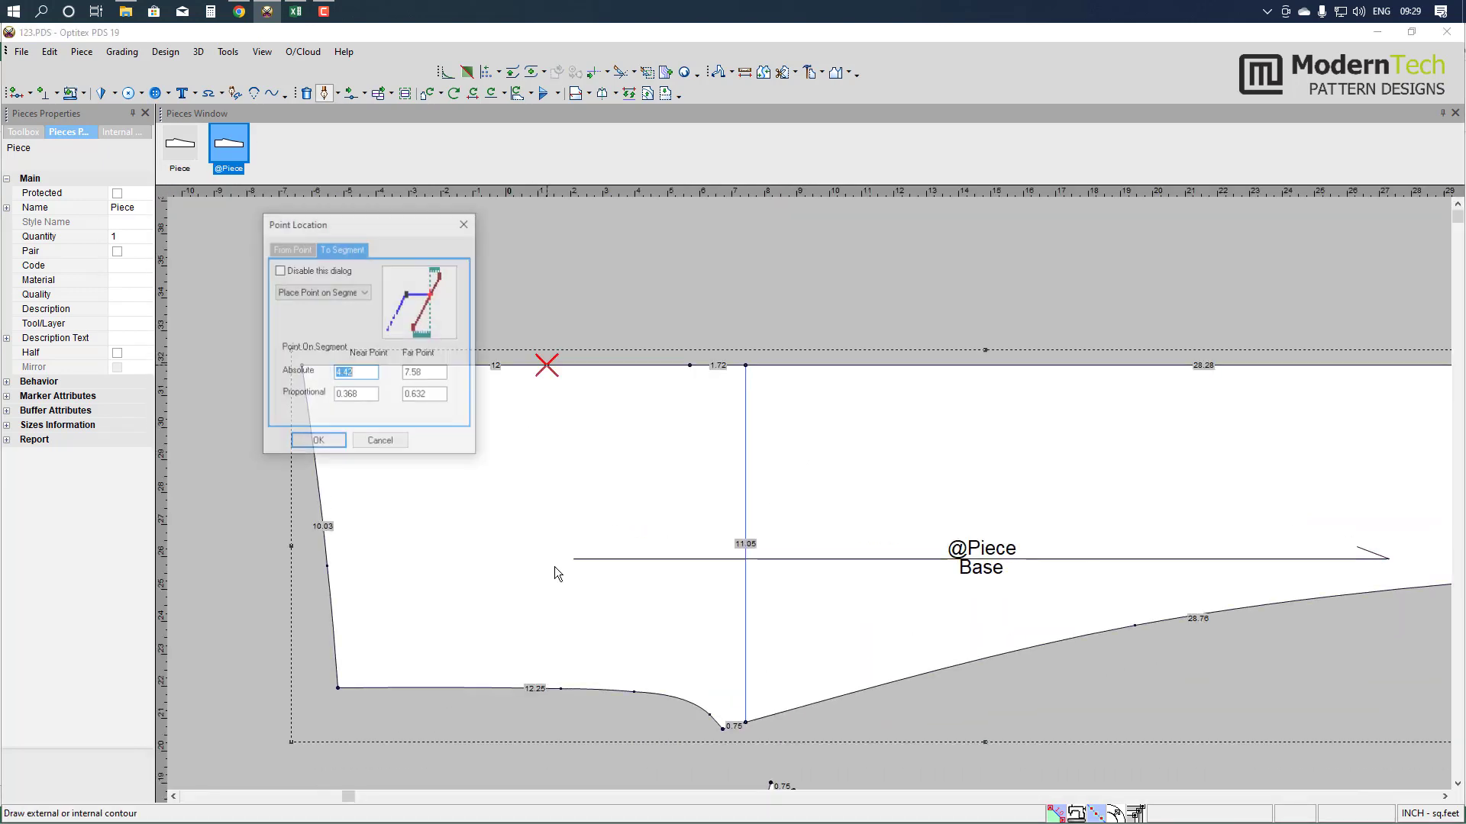
pyautogui.click(546, 365)
pyautogui.press('Return')
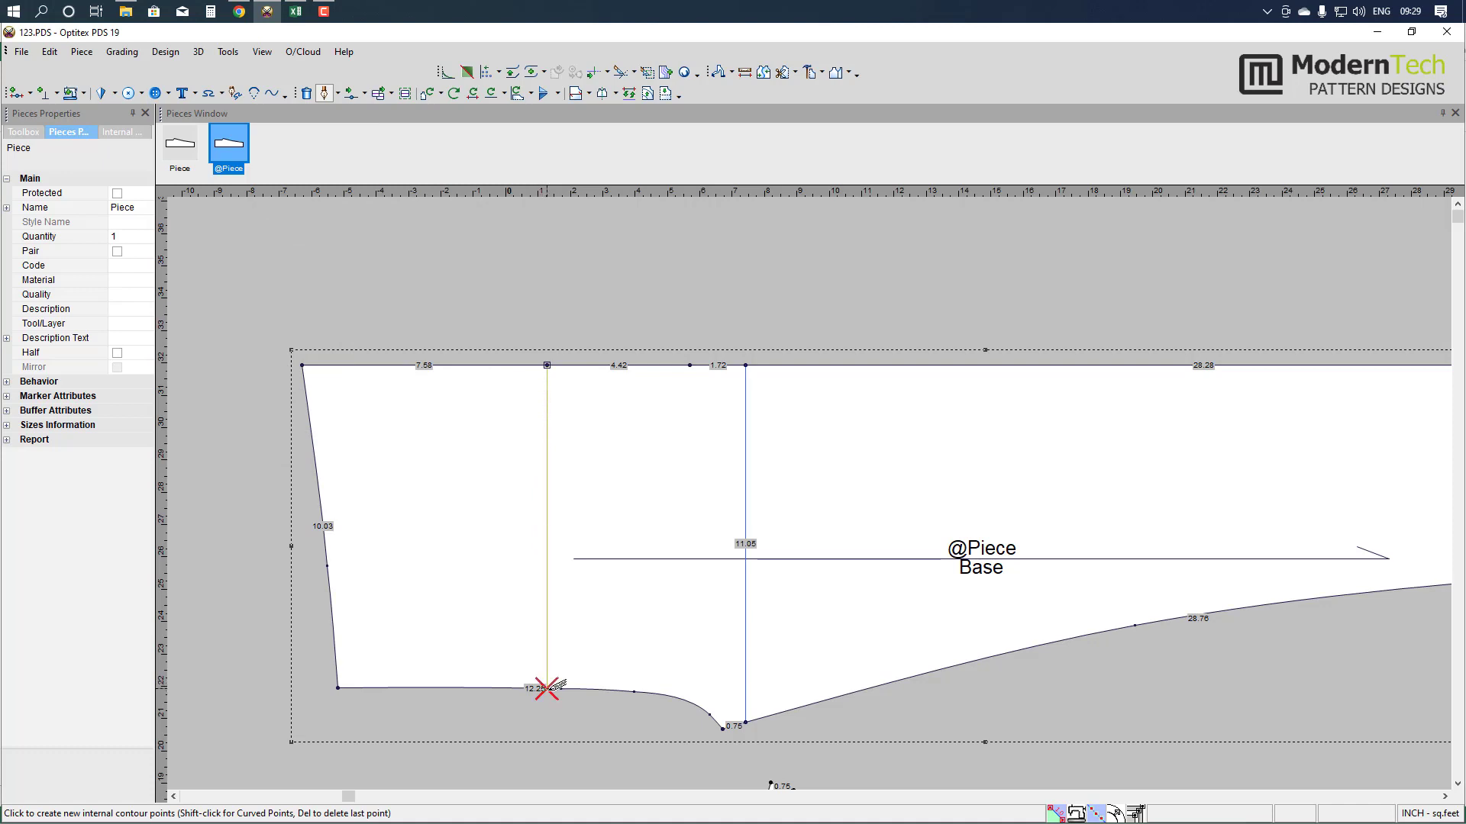
pyautogui.click(547, 689)
pyautogui.press('Return')
pyautogui.rightClick(814, 551)
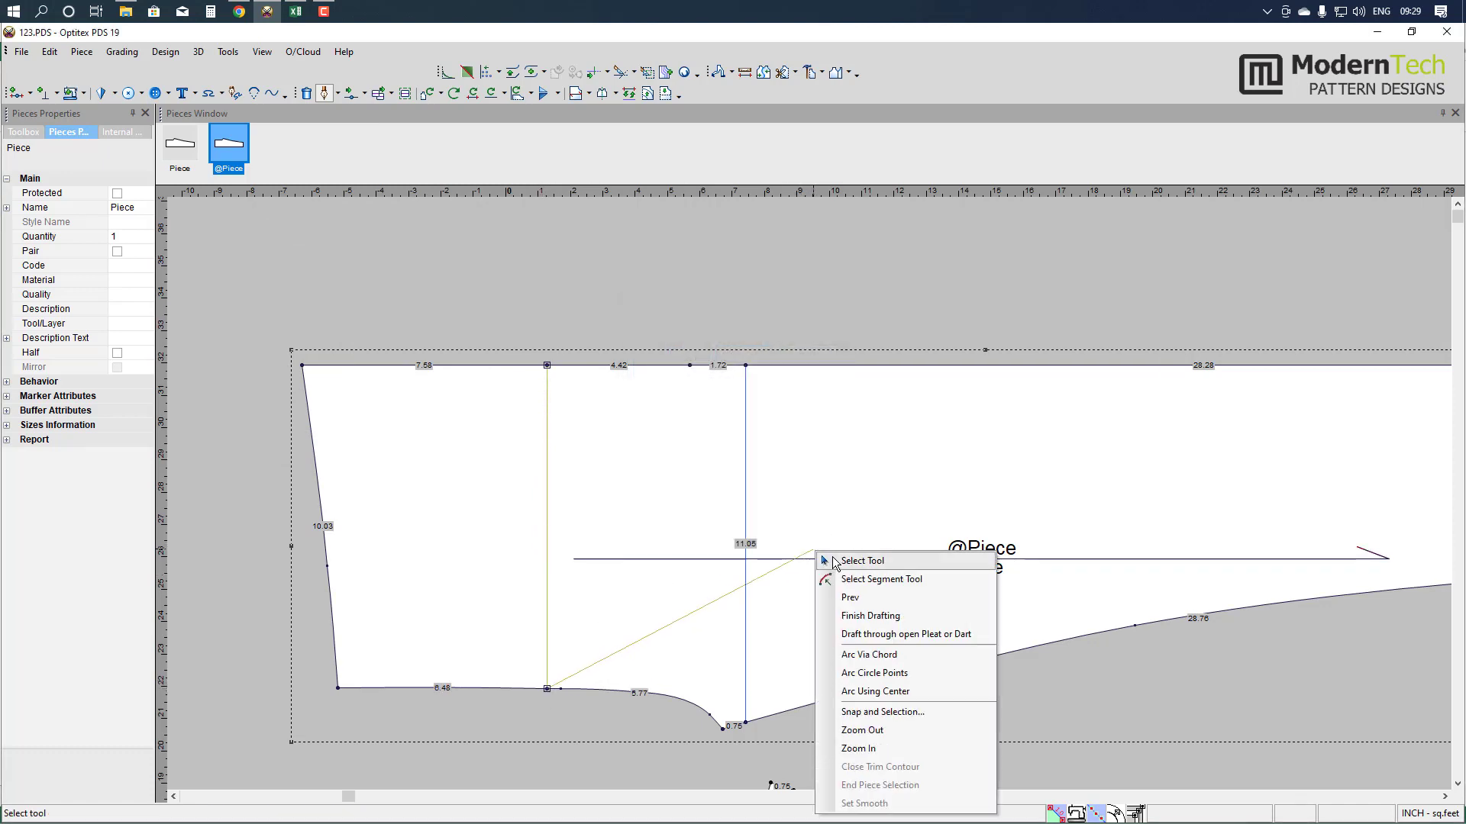
pyautogui.click(835, 562)
pyautogui.scroll(-3, 822, 501)
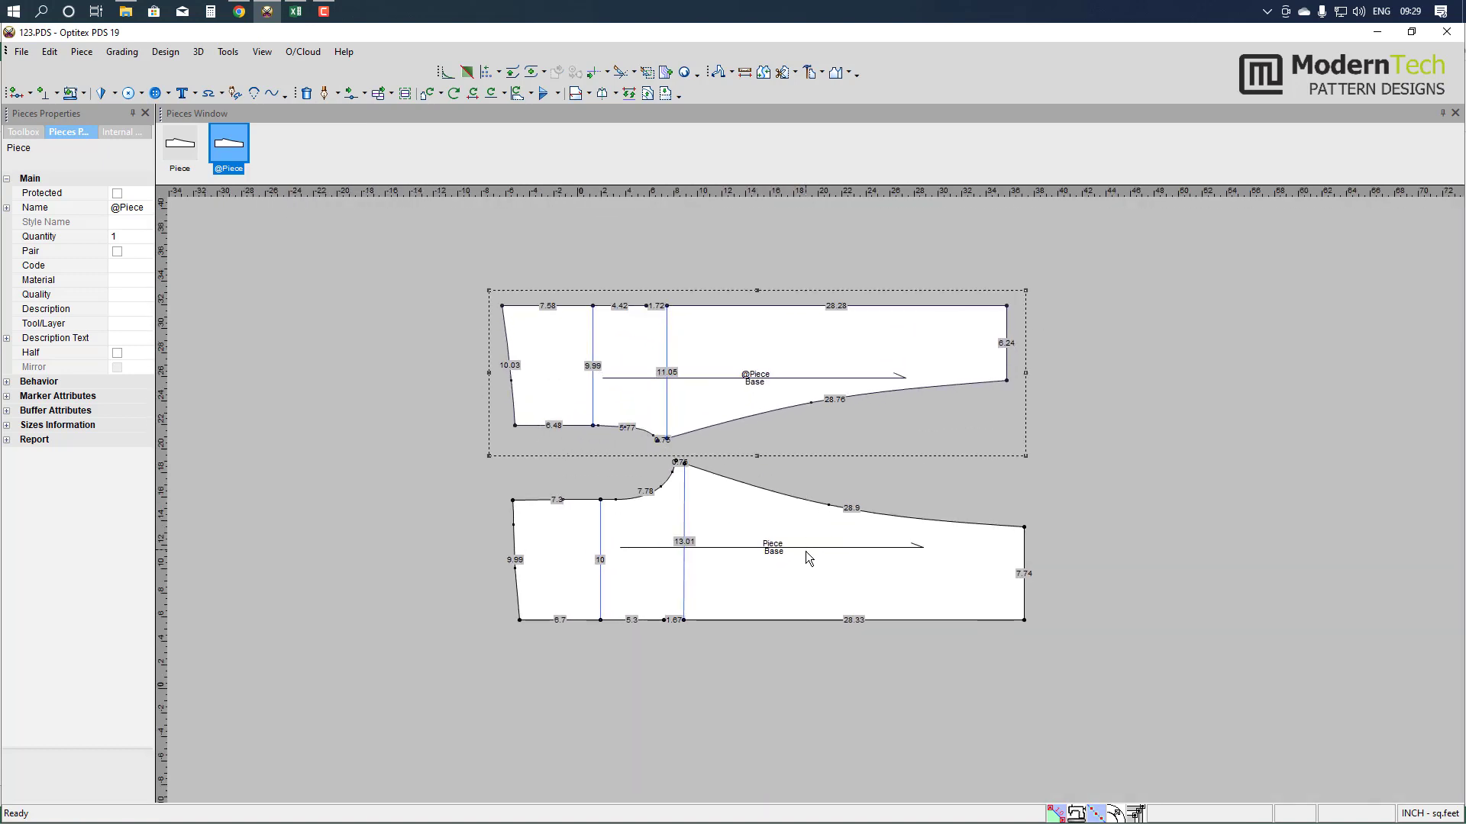
pyautogui.scroll(2, 808, 556)
pyautogui.click(825, 546)
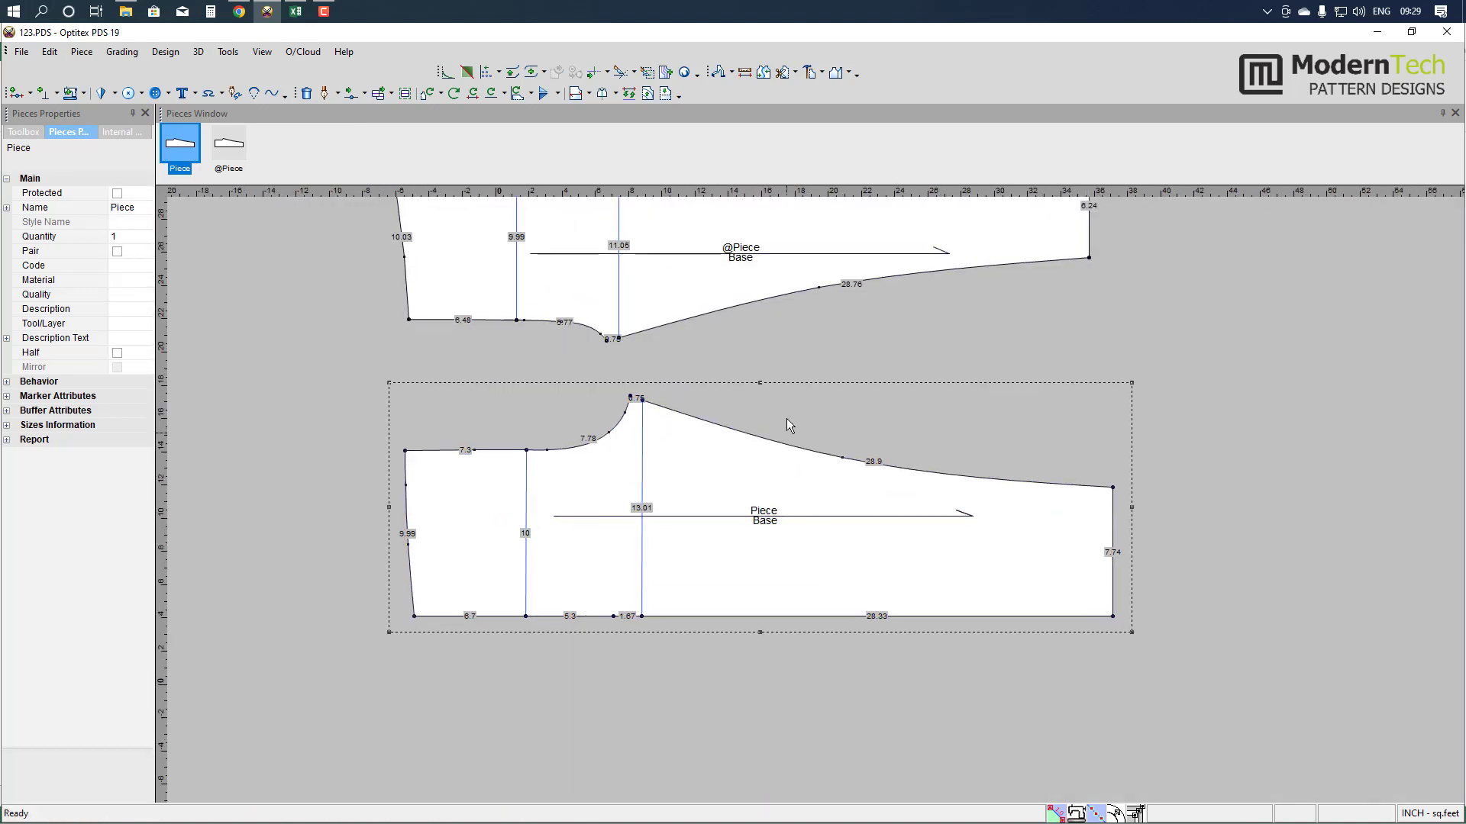
pyautogui.scroll(-3, 786, 406)
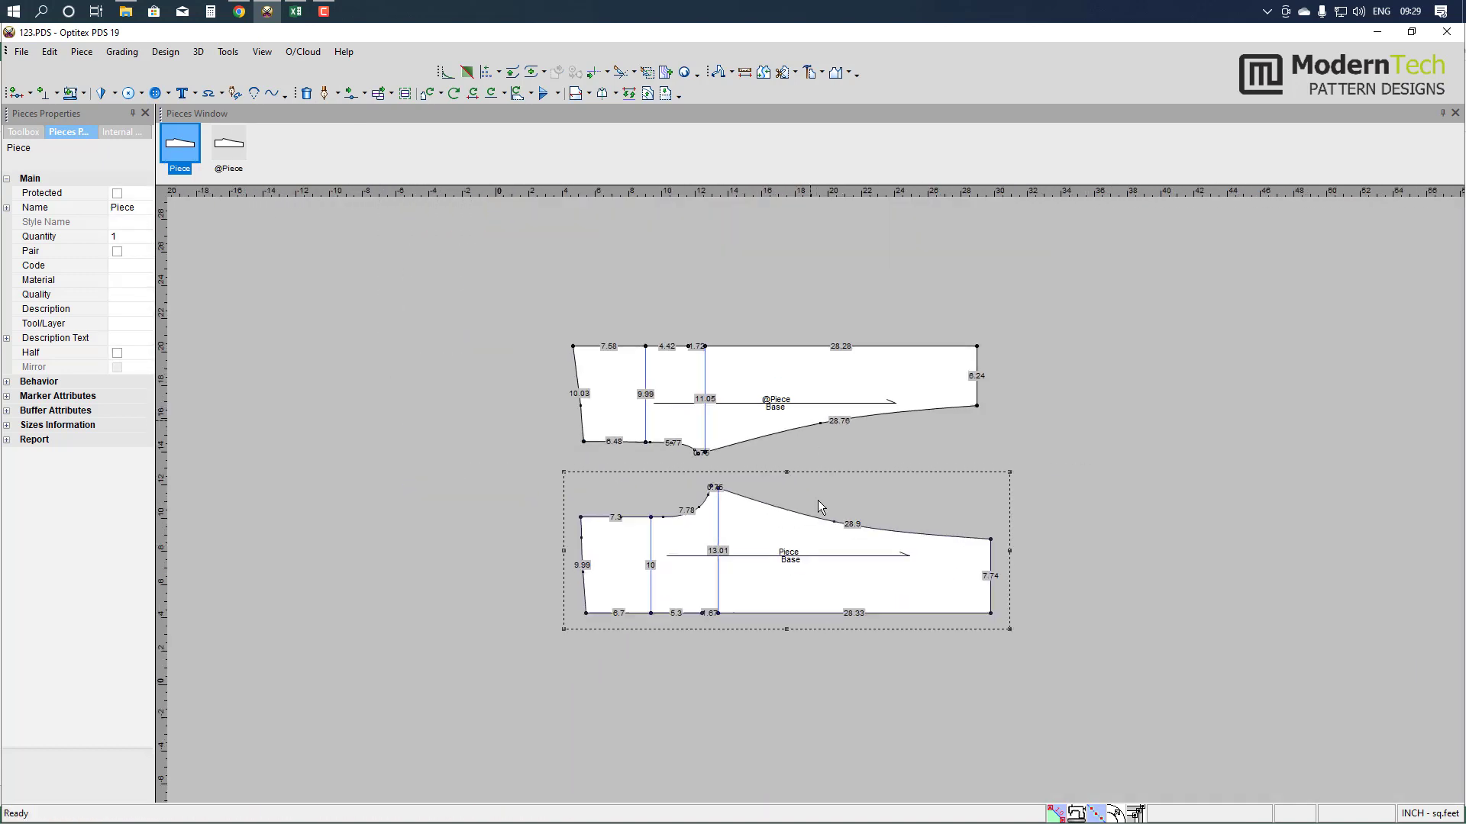
pyautogui.scroll(2, 817, 501)
pyautogui.click(673, 416)
pyautogui.click(544, 93)
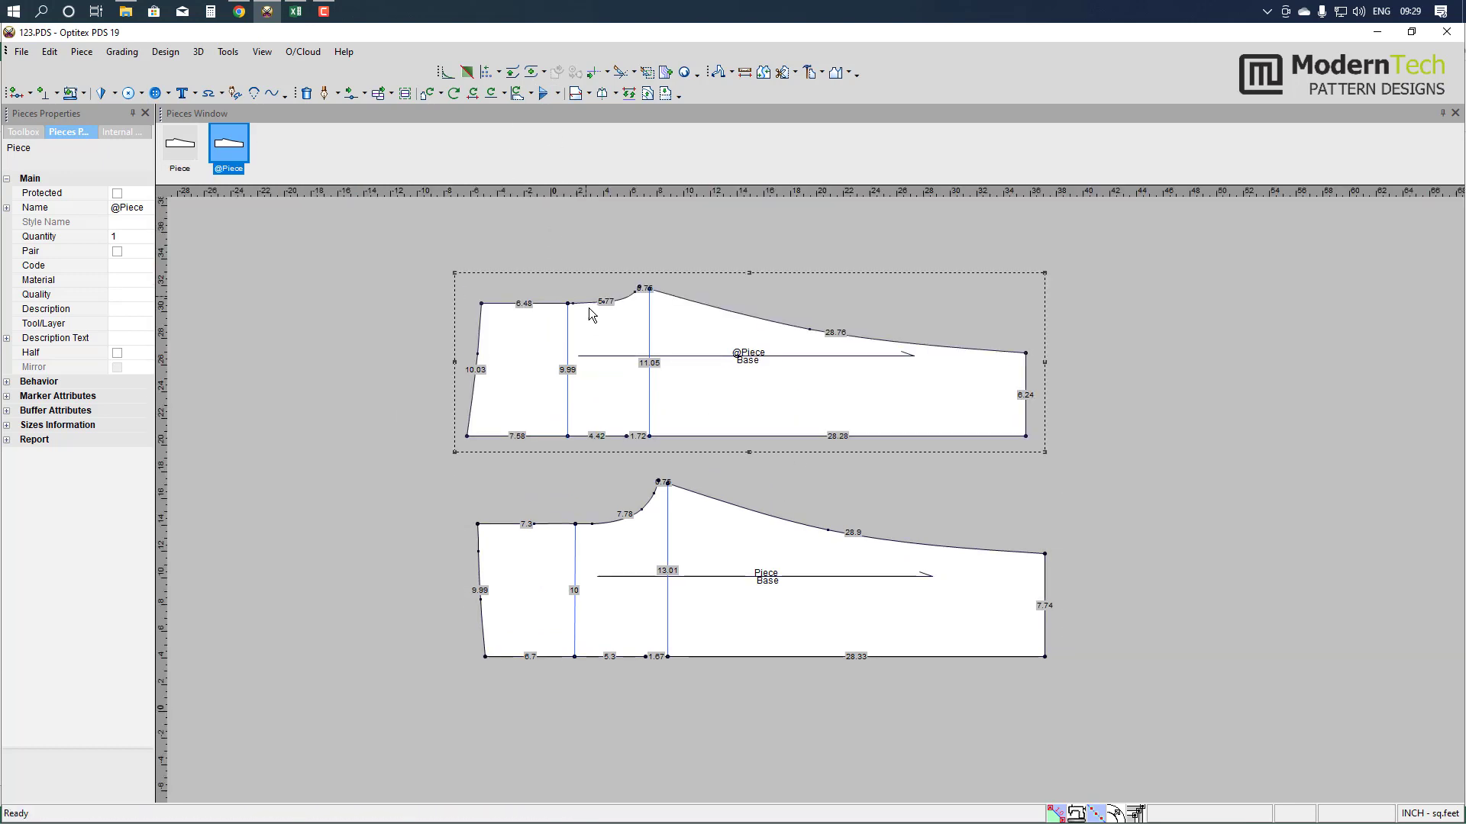
pyautogui.click(1044, 658)
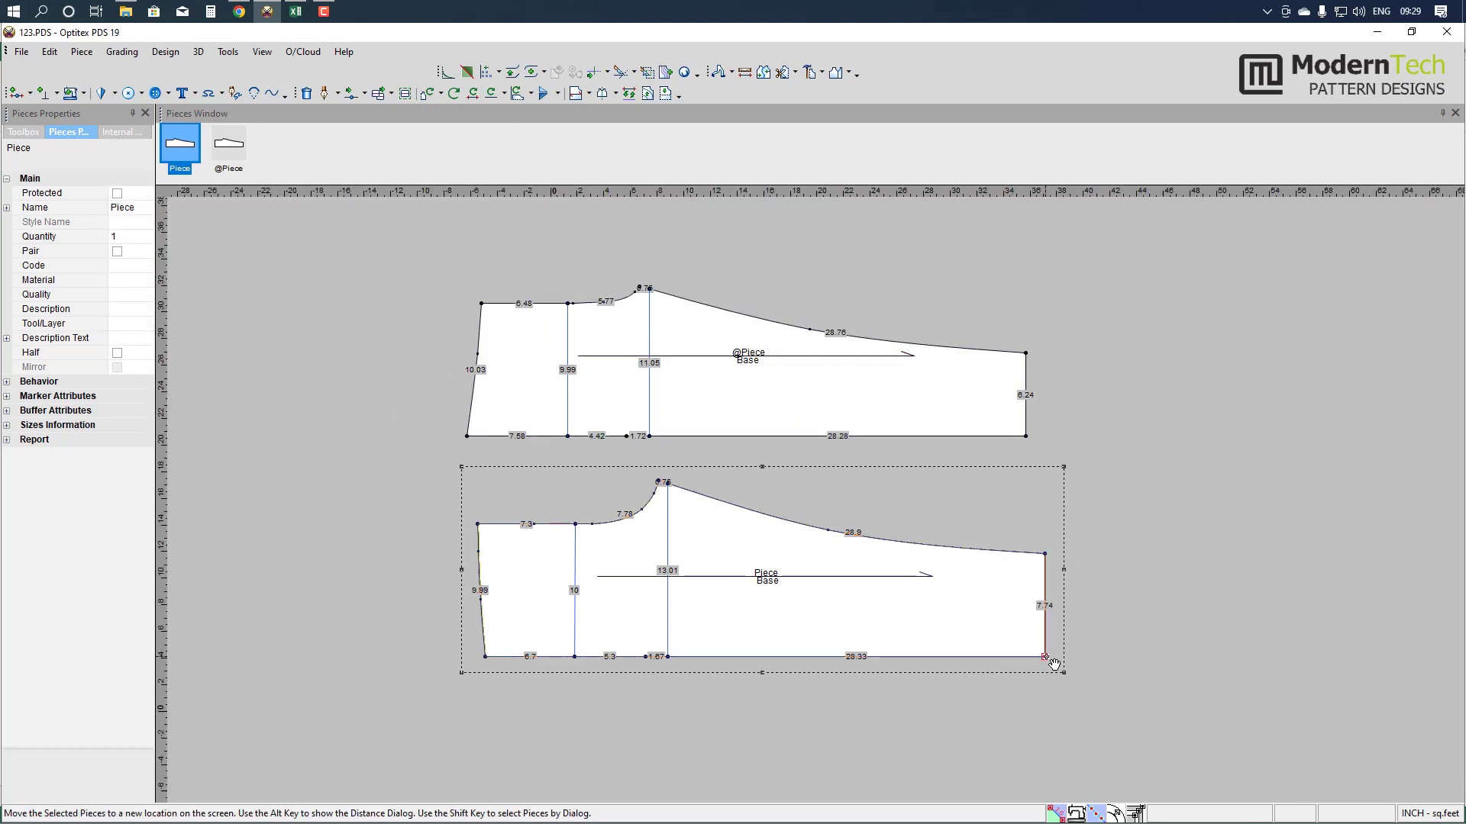
pyautogui.scroll(2, 816, 496)
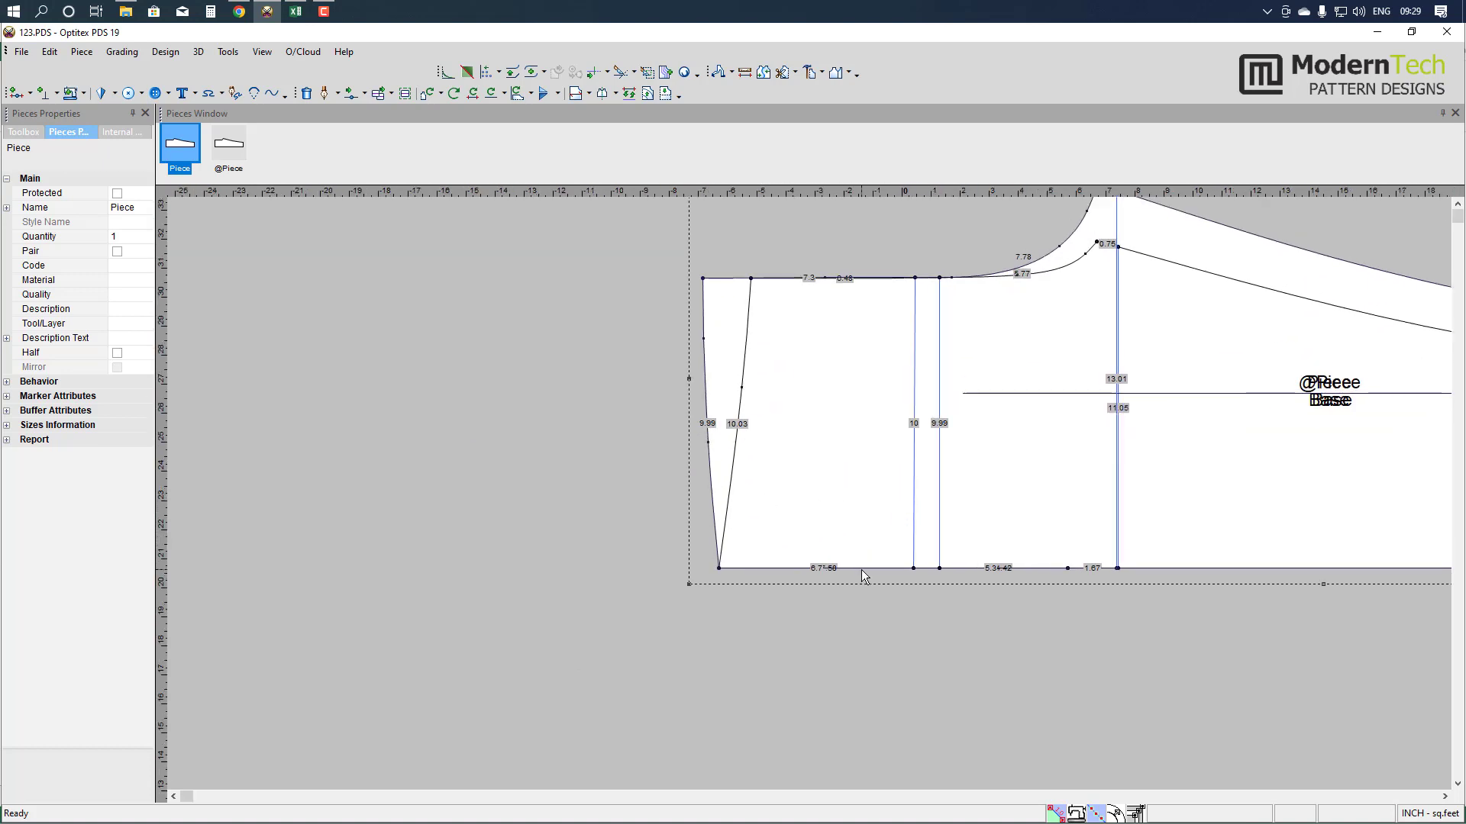
pyautogui.scroll(-2, 848, 550)
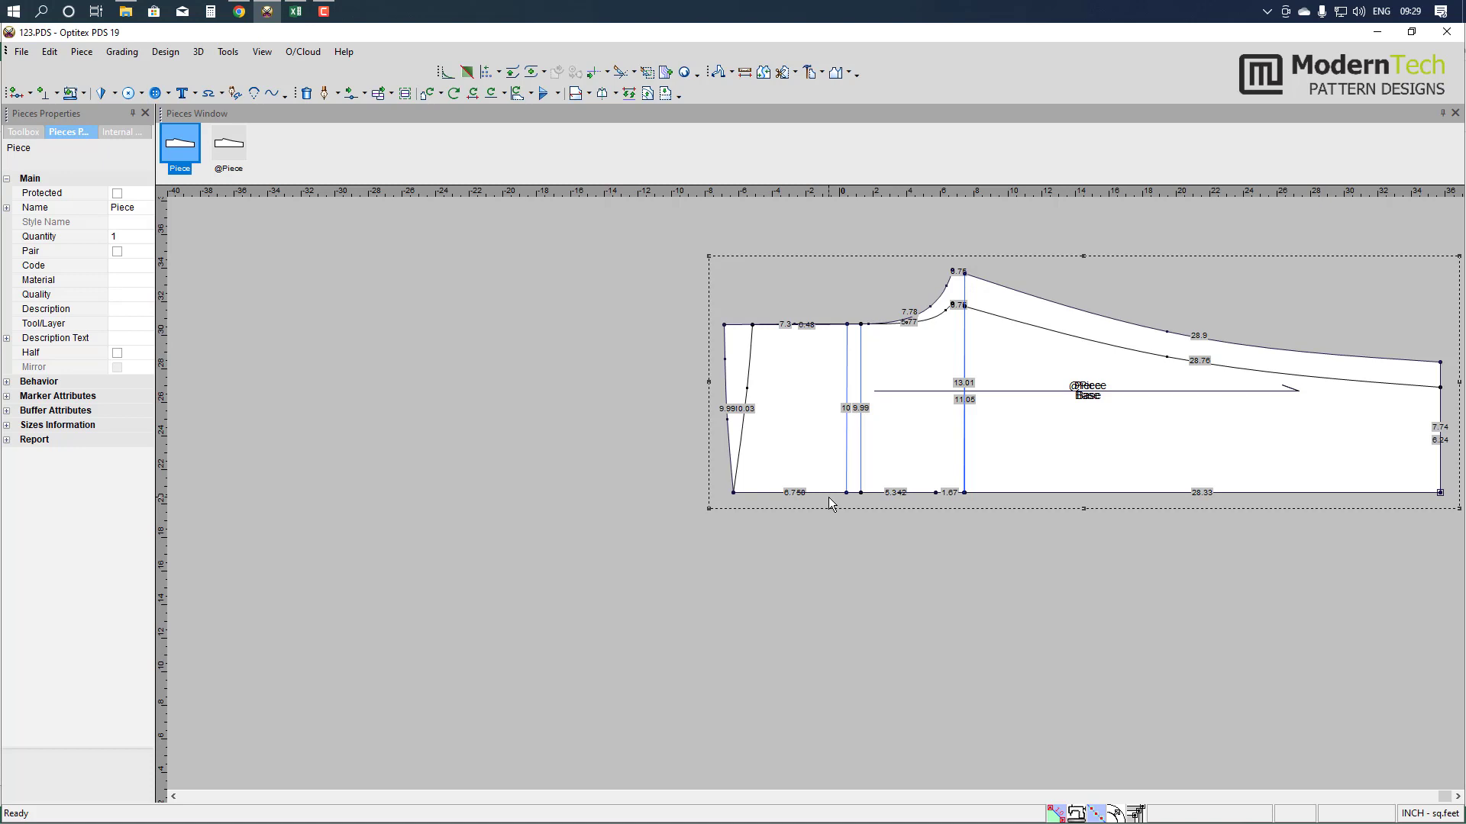
pyautogui.moveTo(797, 444); pyautogui.dragTo(458, 626)
pyautogui.moveTo(809, 467); pyautogui.dragTo(487, 396)
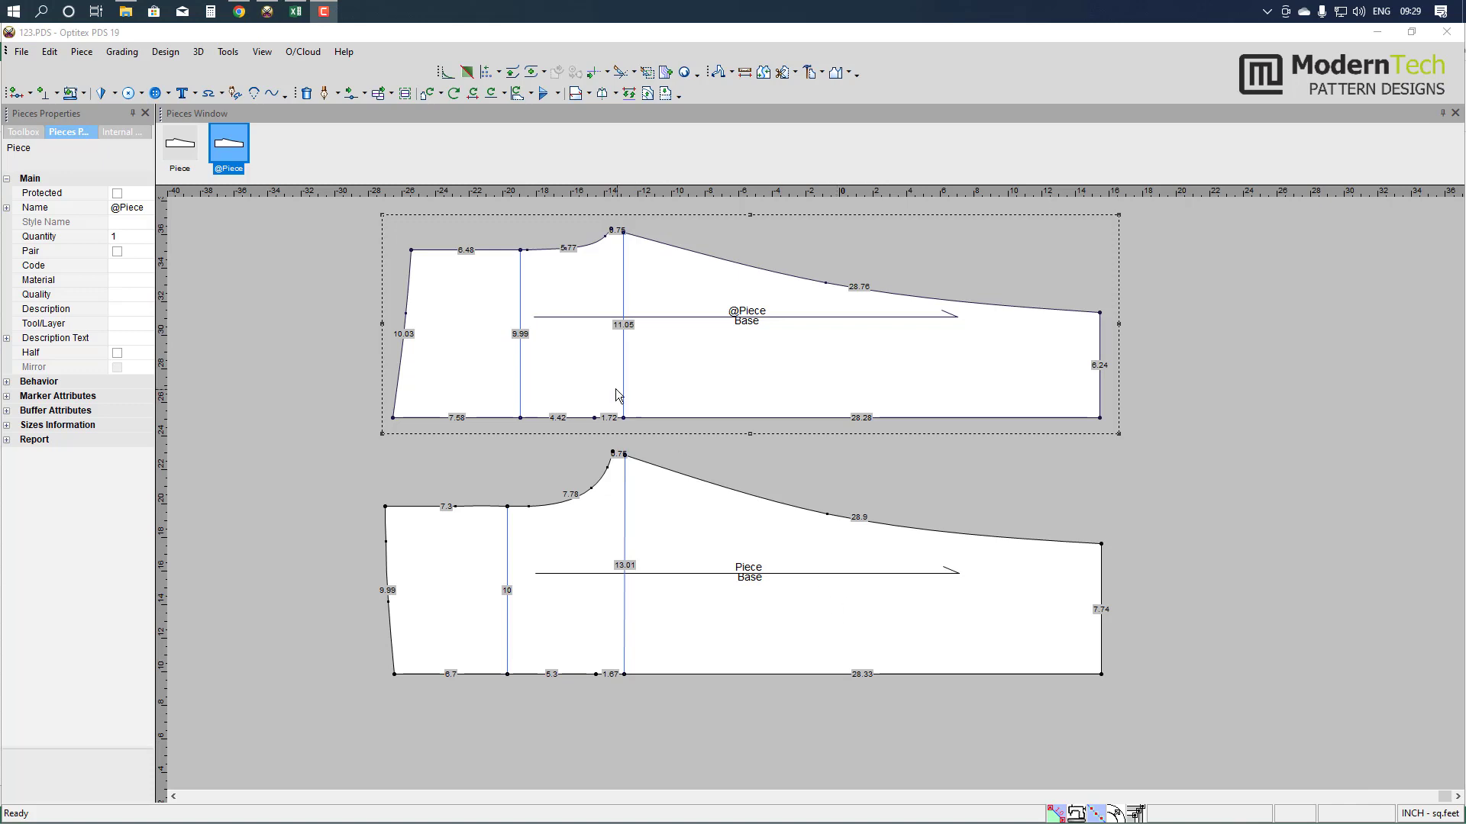
pyautogui.click(143, 273)
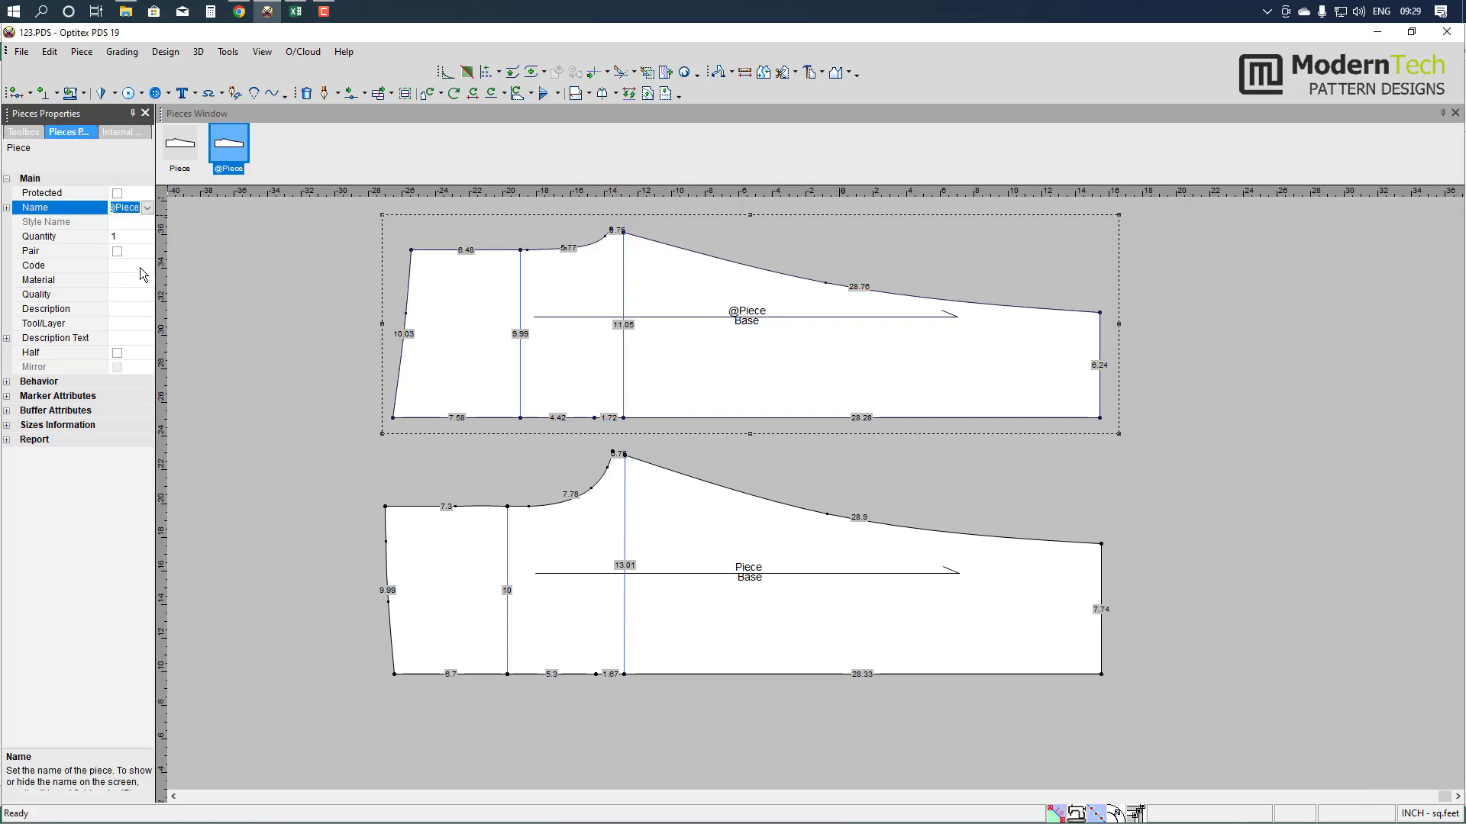
pyautogui.write('FRT')
pyautogui.press('Return')
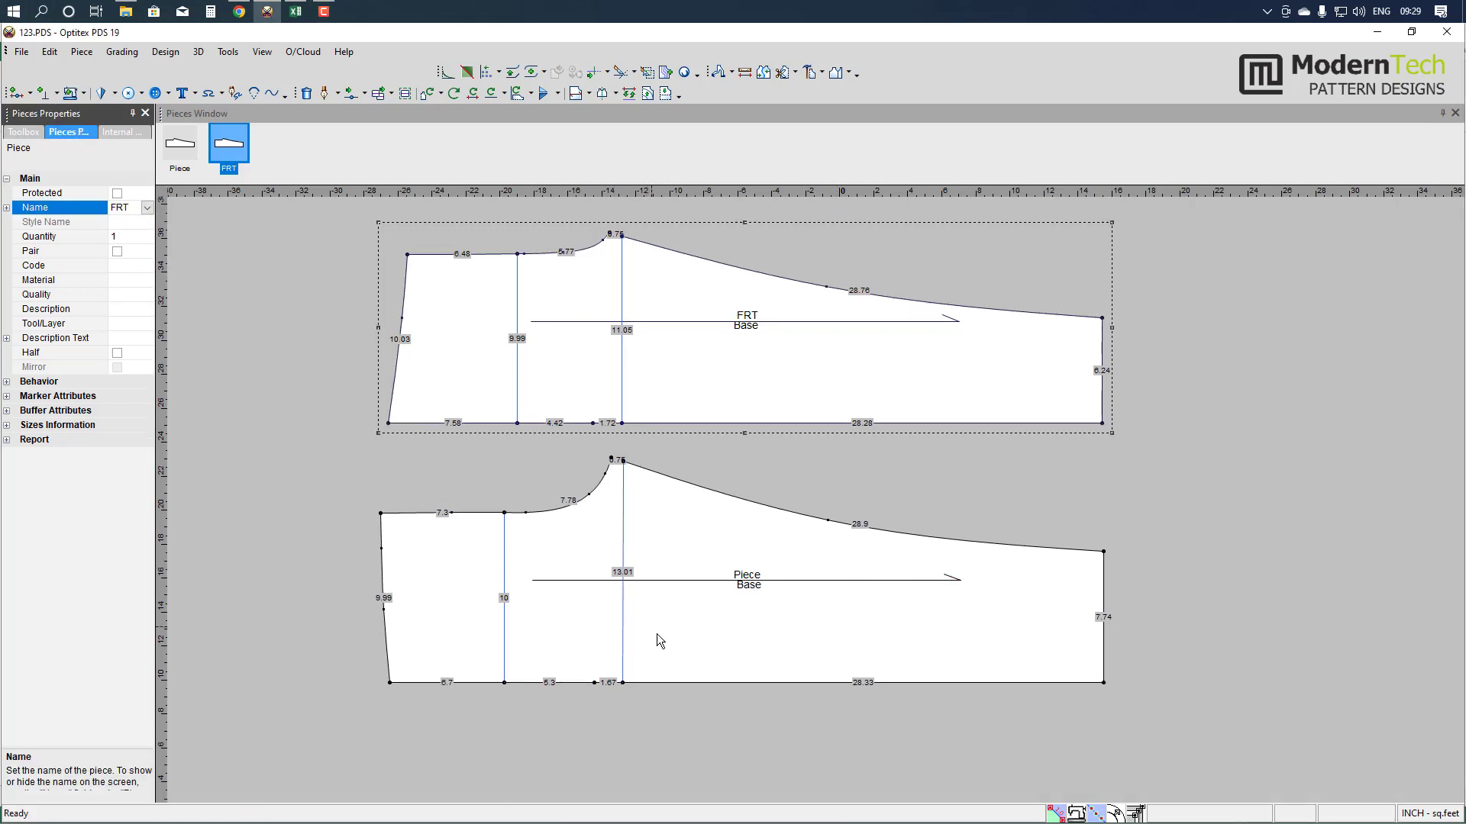
pyautogui.click(660, 641)
pyautogui.click(134, 208)
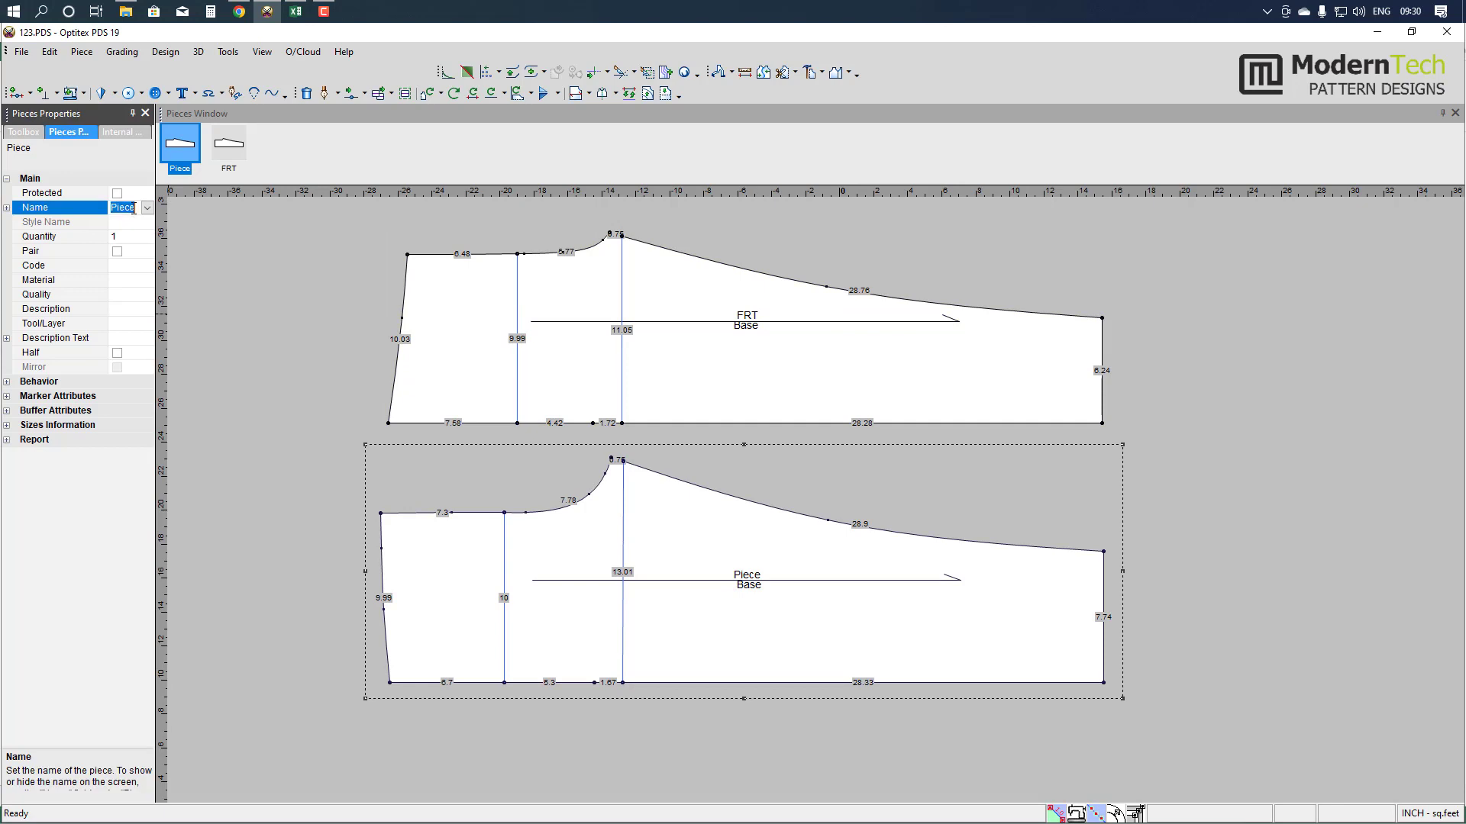
pyautogui.write('BK')
pyautogui.press('Return')
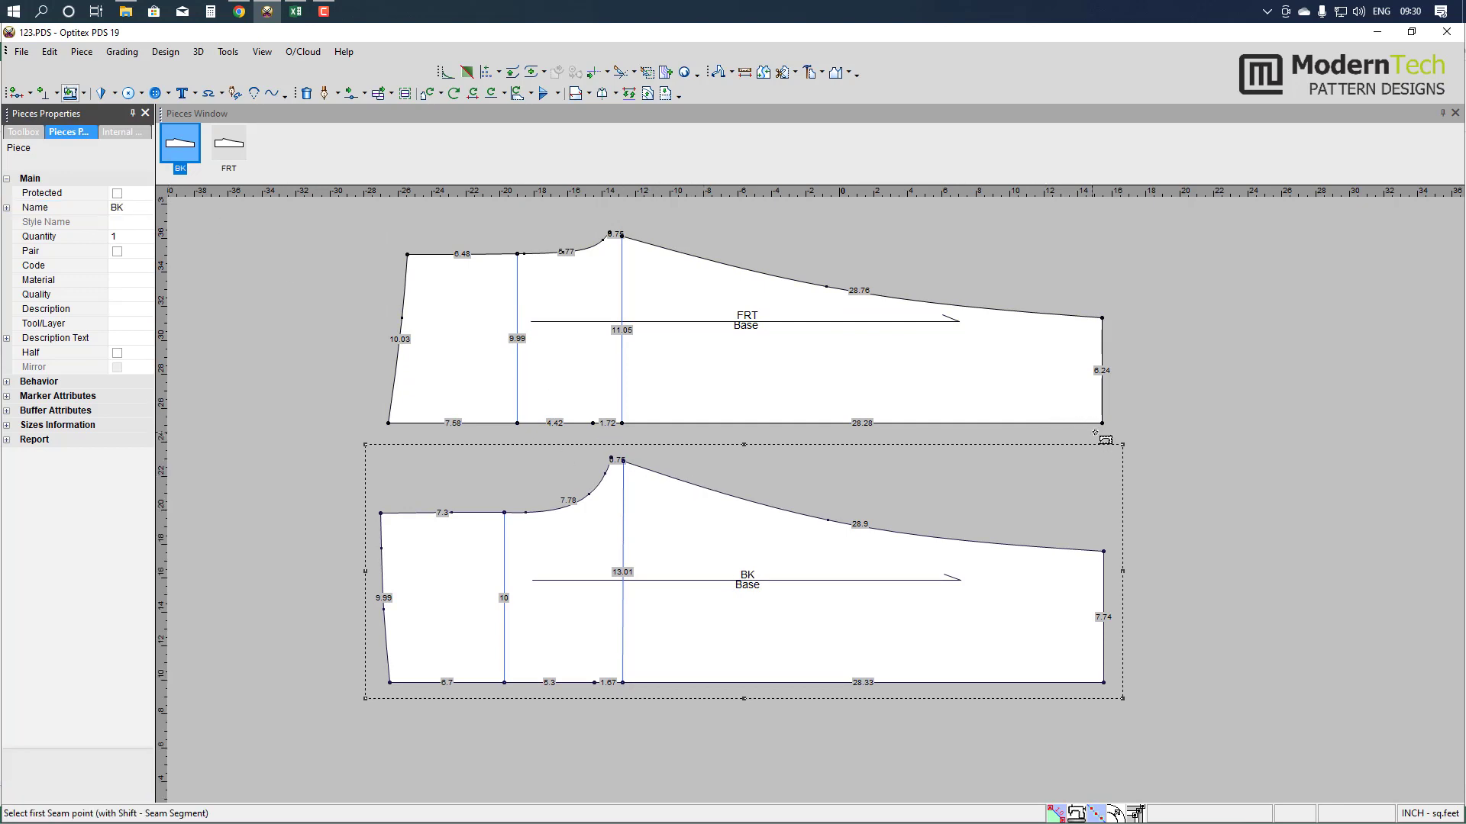
pyautogui.moveTo(1101, 422)
pyautogui.mouseDown()
pyautogui.moveTo(1113, 328)
pyautogui.moveTo(1104, 384)
pyautogui.mouseUp()
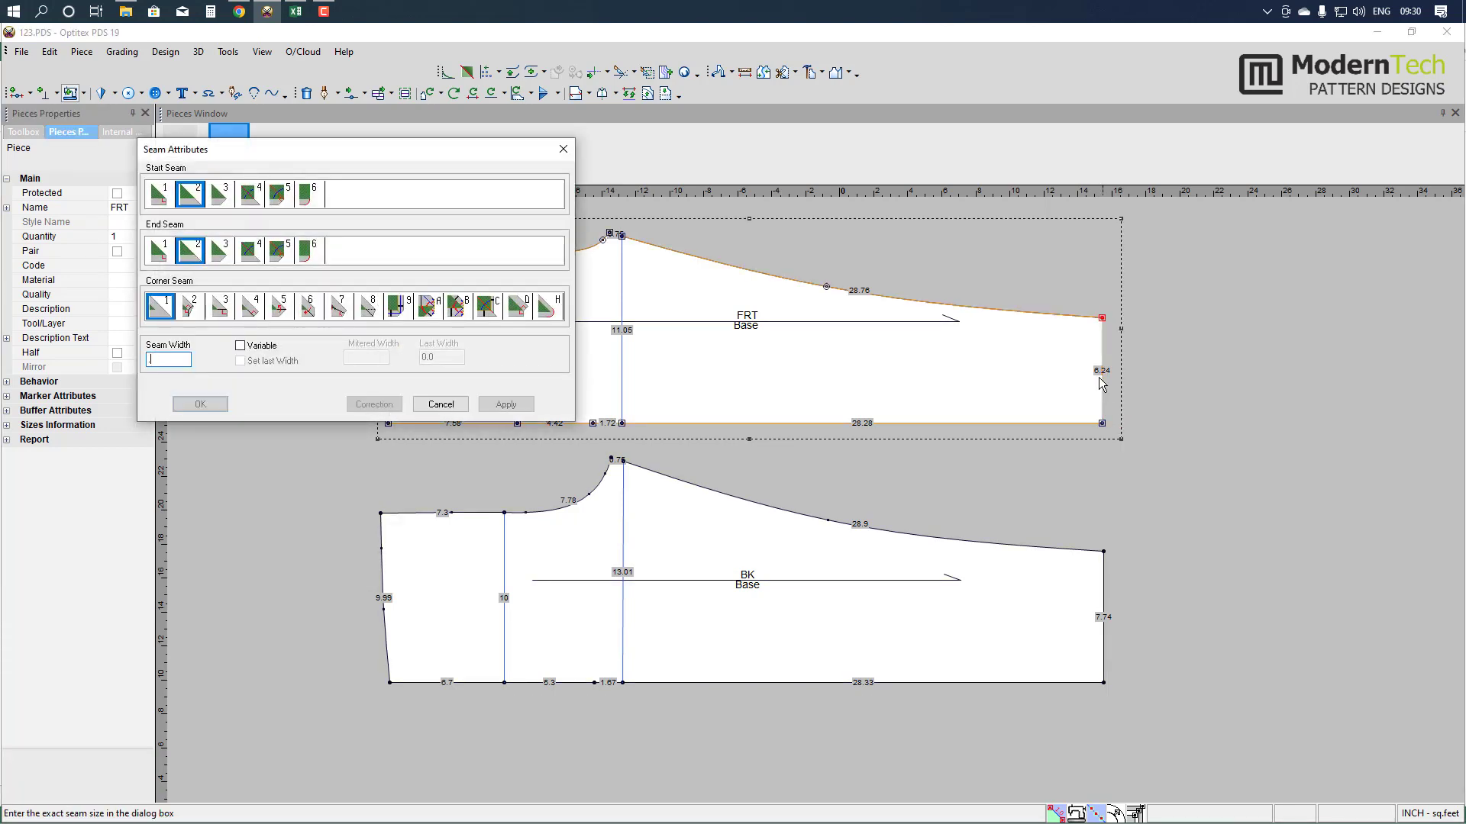
pyautogui.write('.39')
# - Give FRT a 1-inch seam allowance with corner types 5 and 6 on its right edge
pyautogui.press('Return')
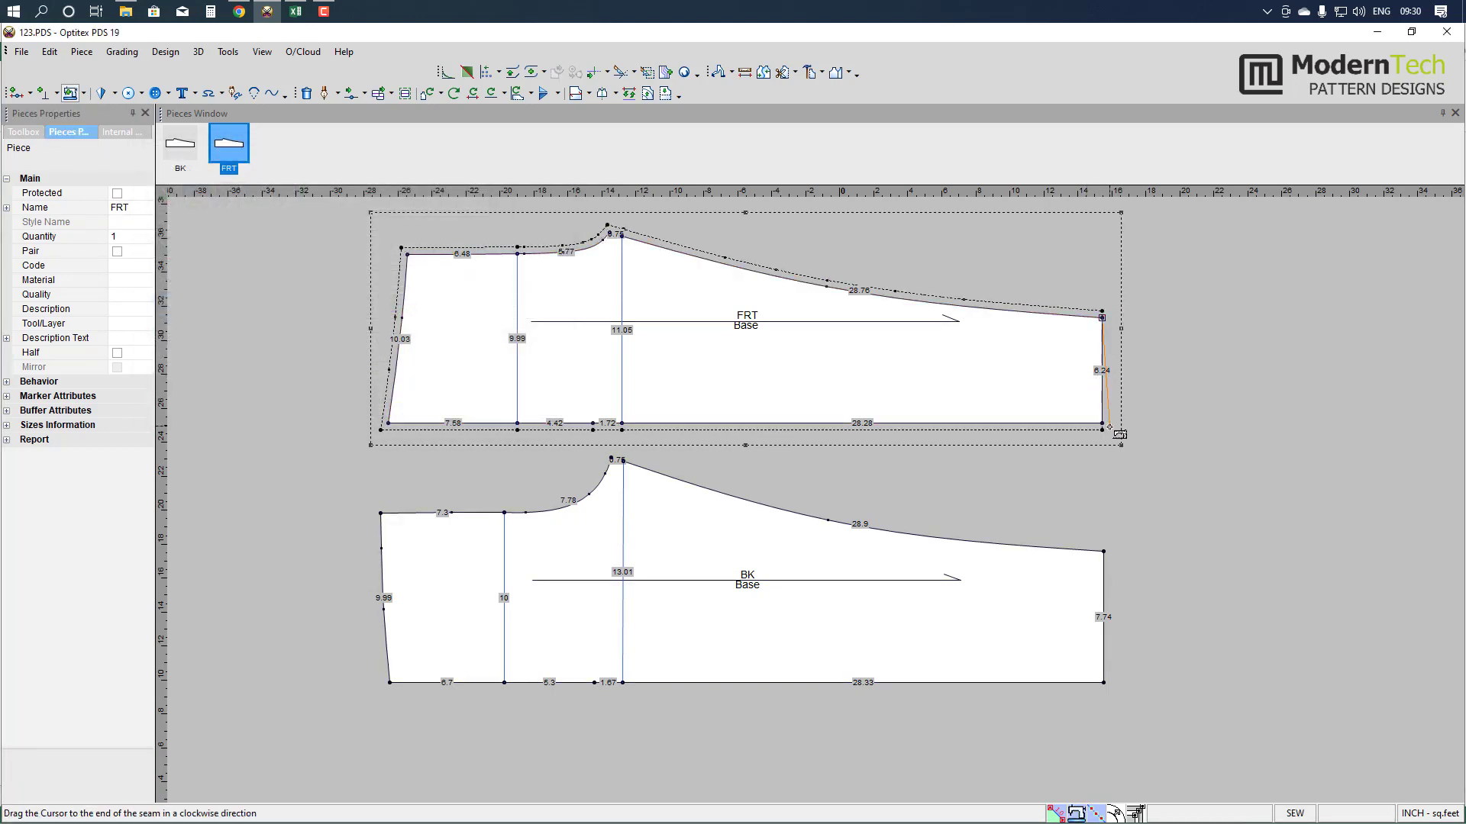
pyautogui.moveTo(1102, 319); pyautogui.dragTo(1103, 424)
pyautogui.press('BackSpace')
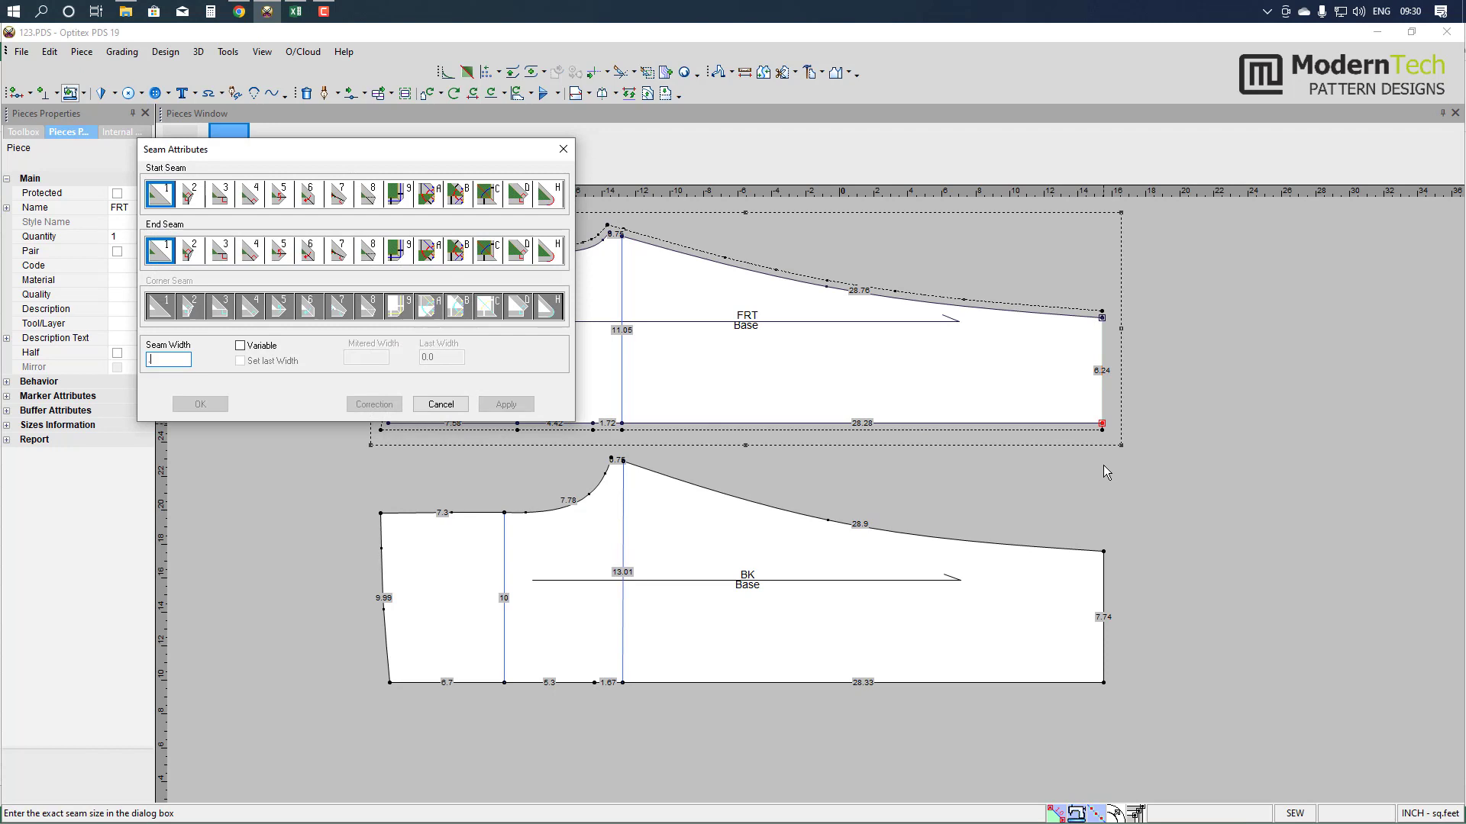
pyautogui.write('1')
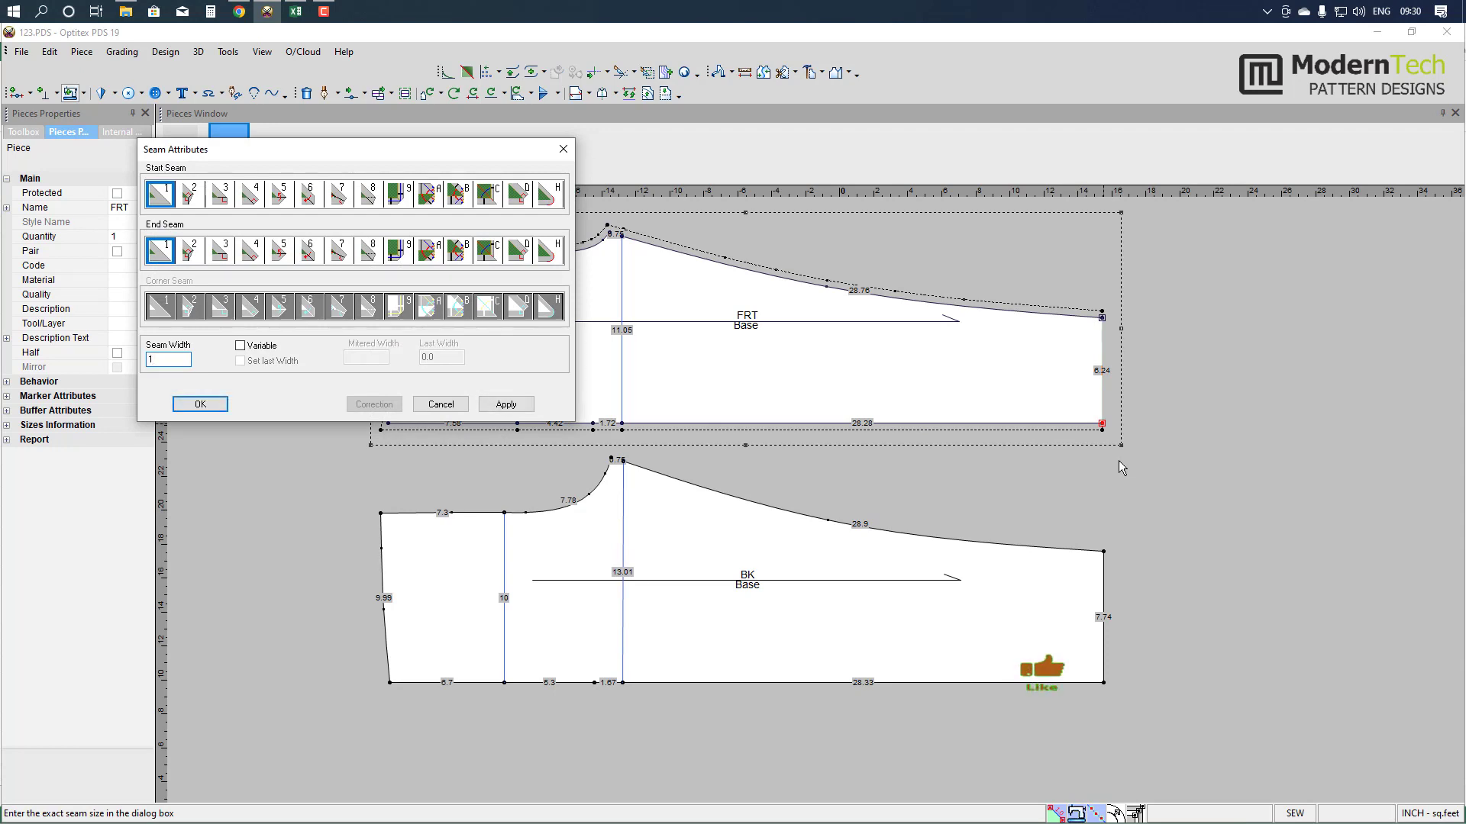
pyautogui.click(280, 194)
pyautogui.click(308, 251)
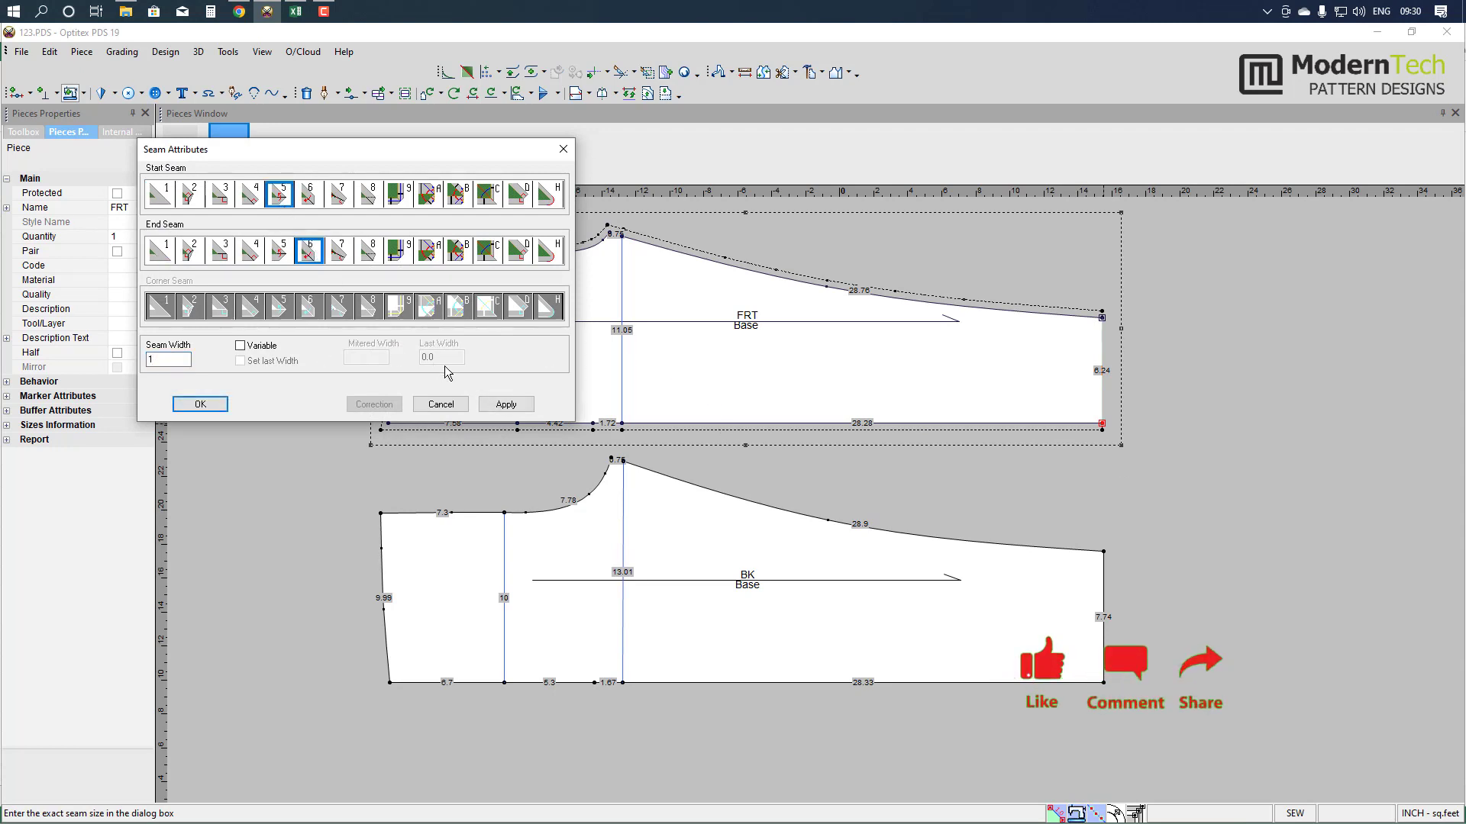
pyautogui.click(506, 404)
pyautogui.click(200, 404)
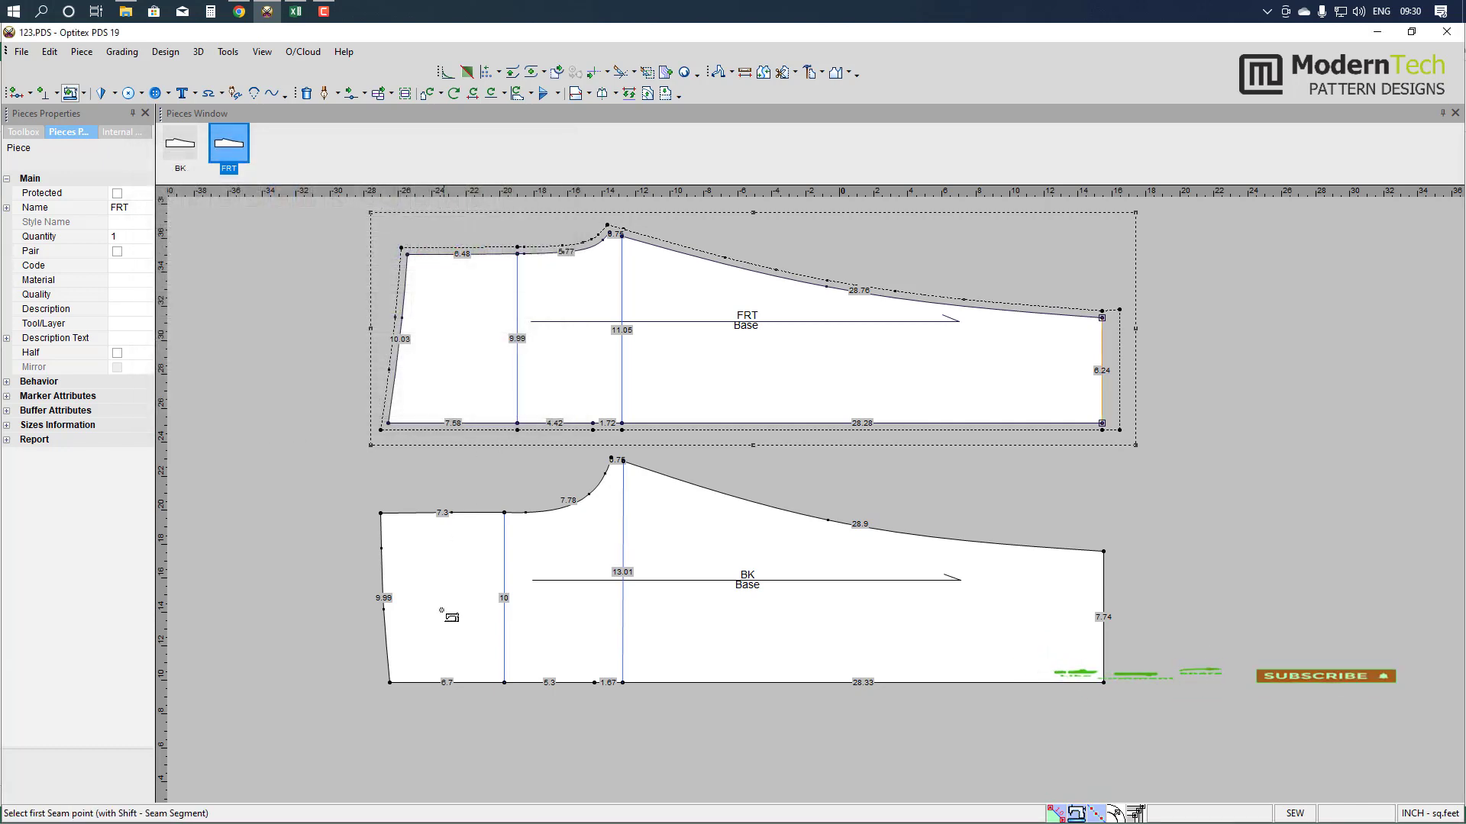
# - Give BK a 1-inch seam allowance with corner types 5 and 6 on its right edge
pyautogui.click(1104, 682)
pyautogui.click(1103, 551)
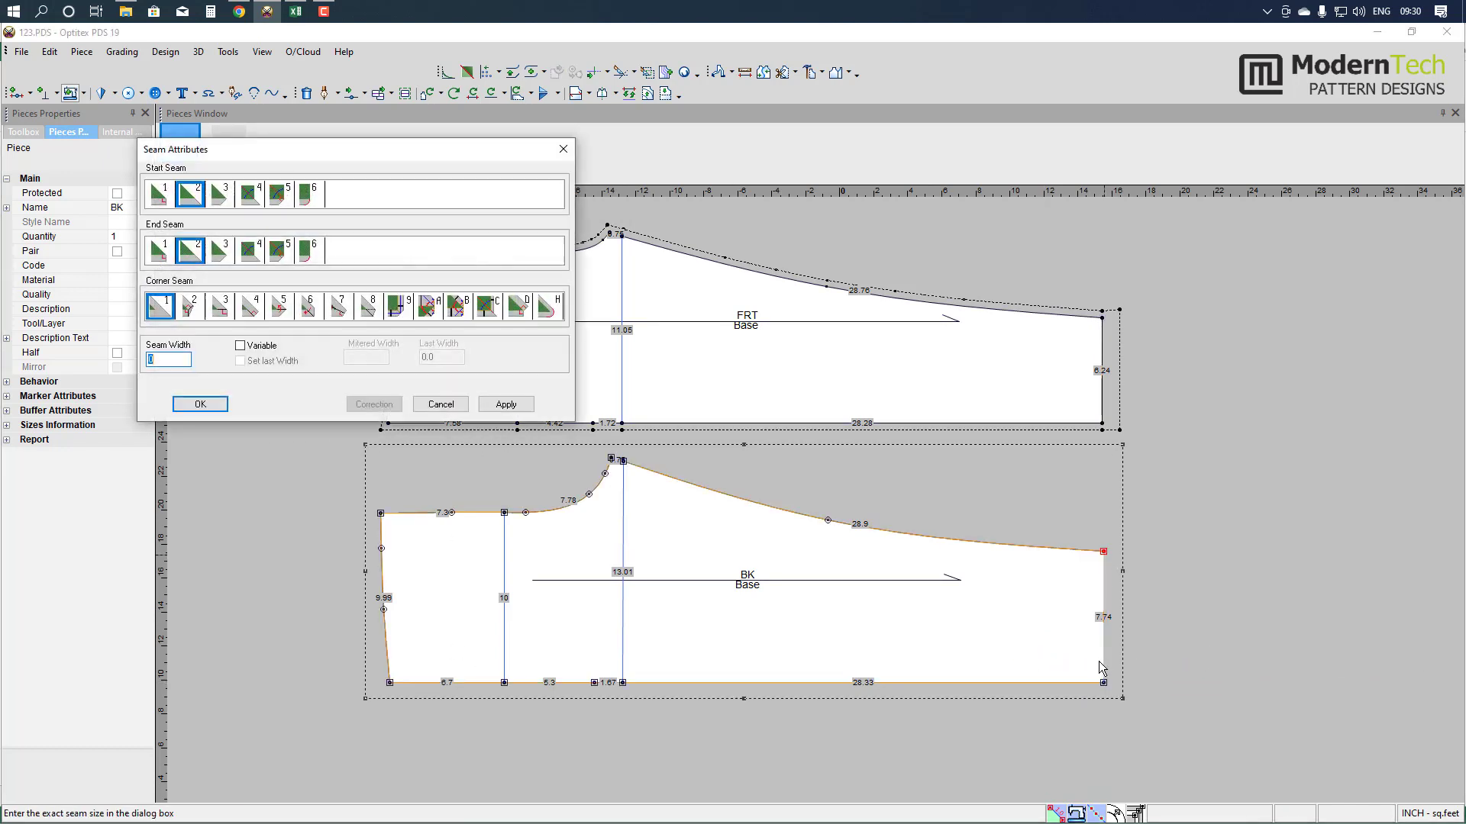
pyautogui.press('Return')
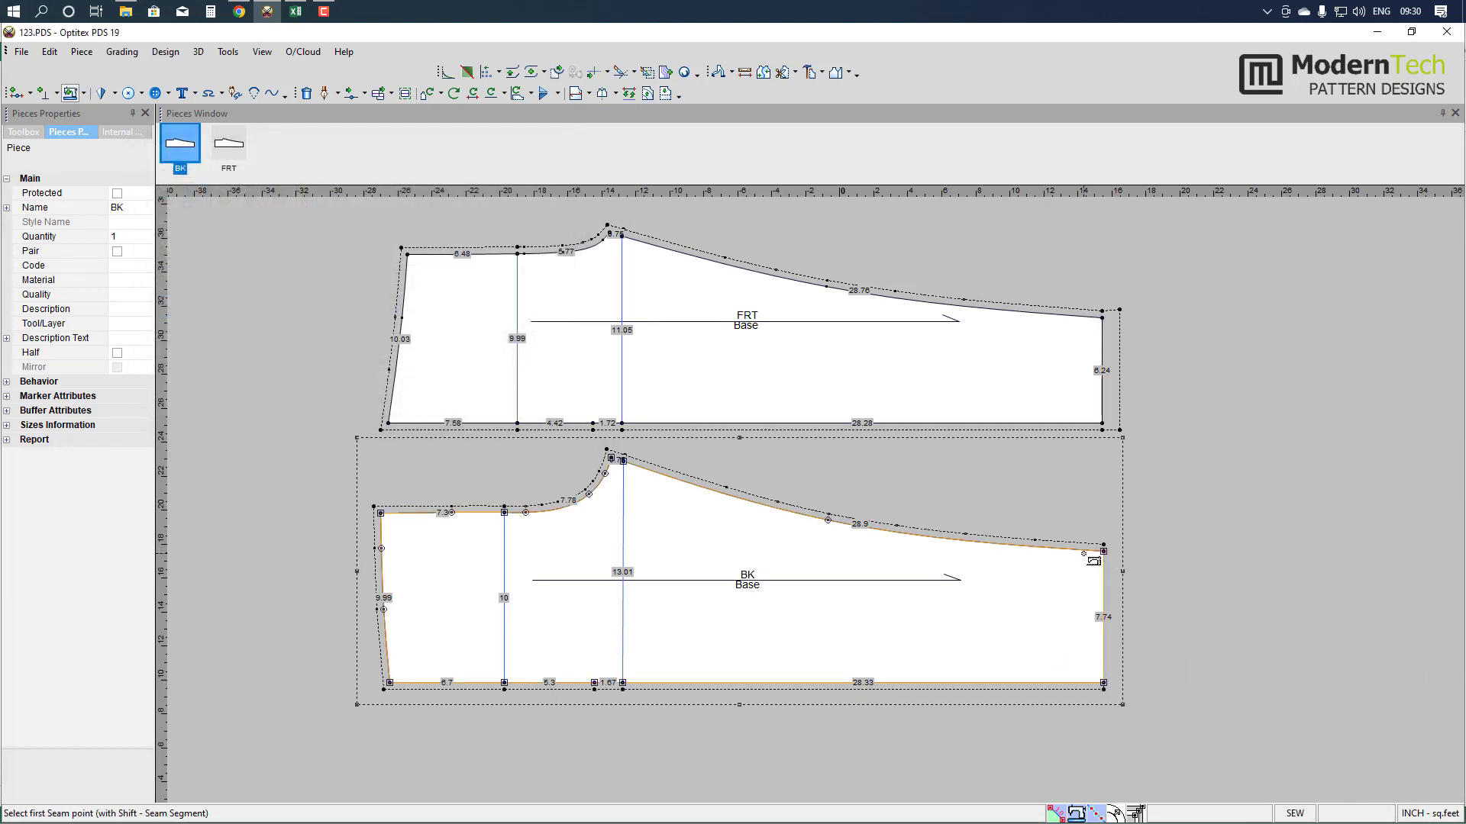
pyautogui.click(1103, 552)
pyautogui.click(1104, 682)
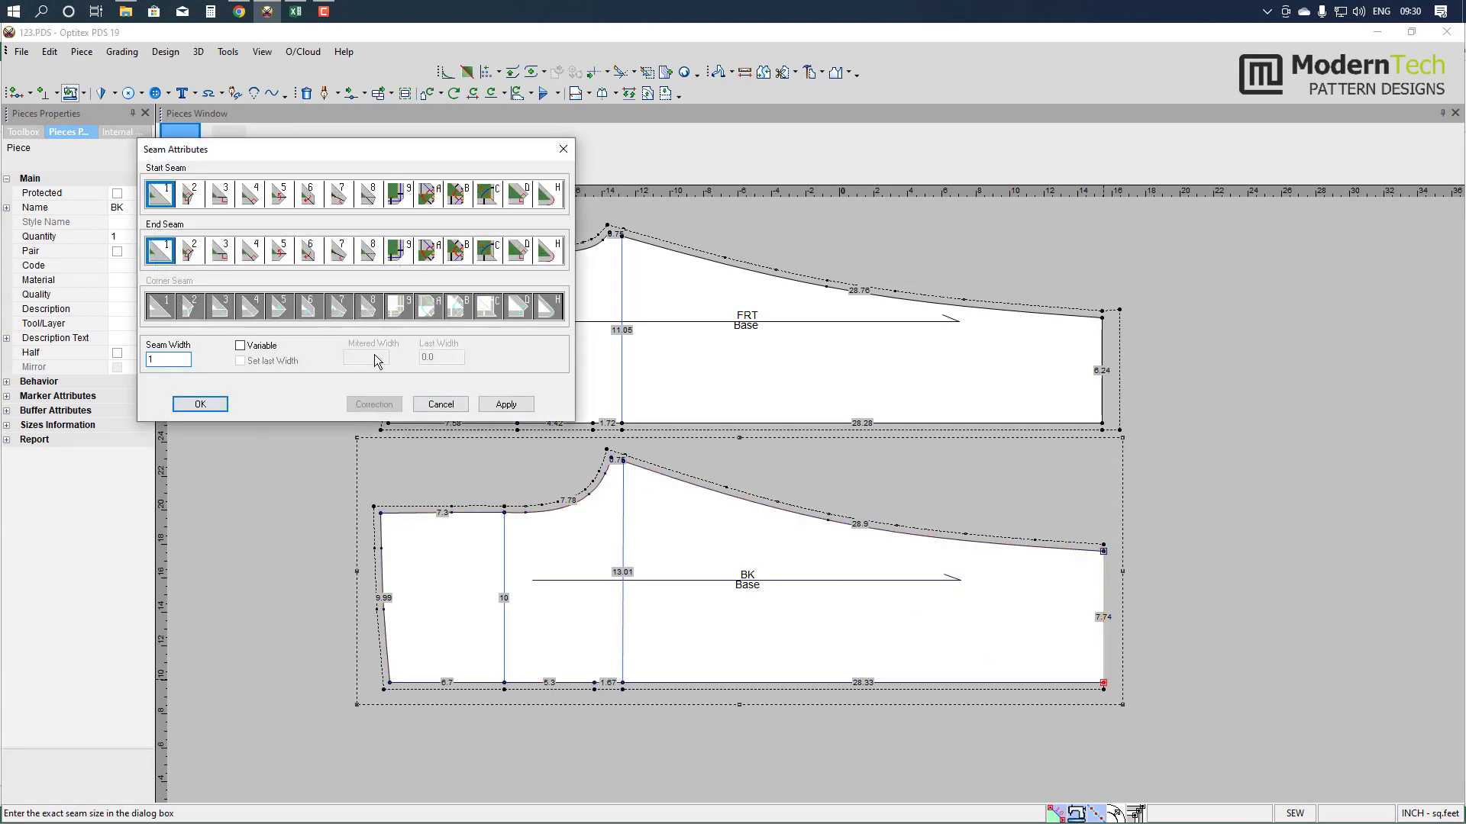
pyautogui.click(281, 194)
pyautogui.click(310, 251)
pyautogui.click(502, 402)
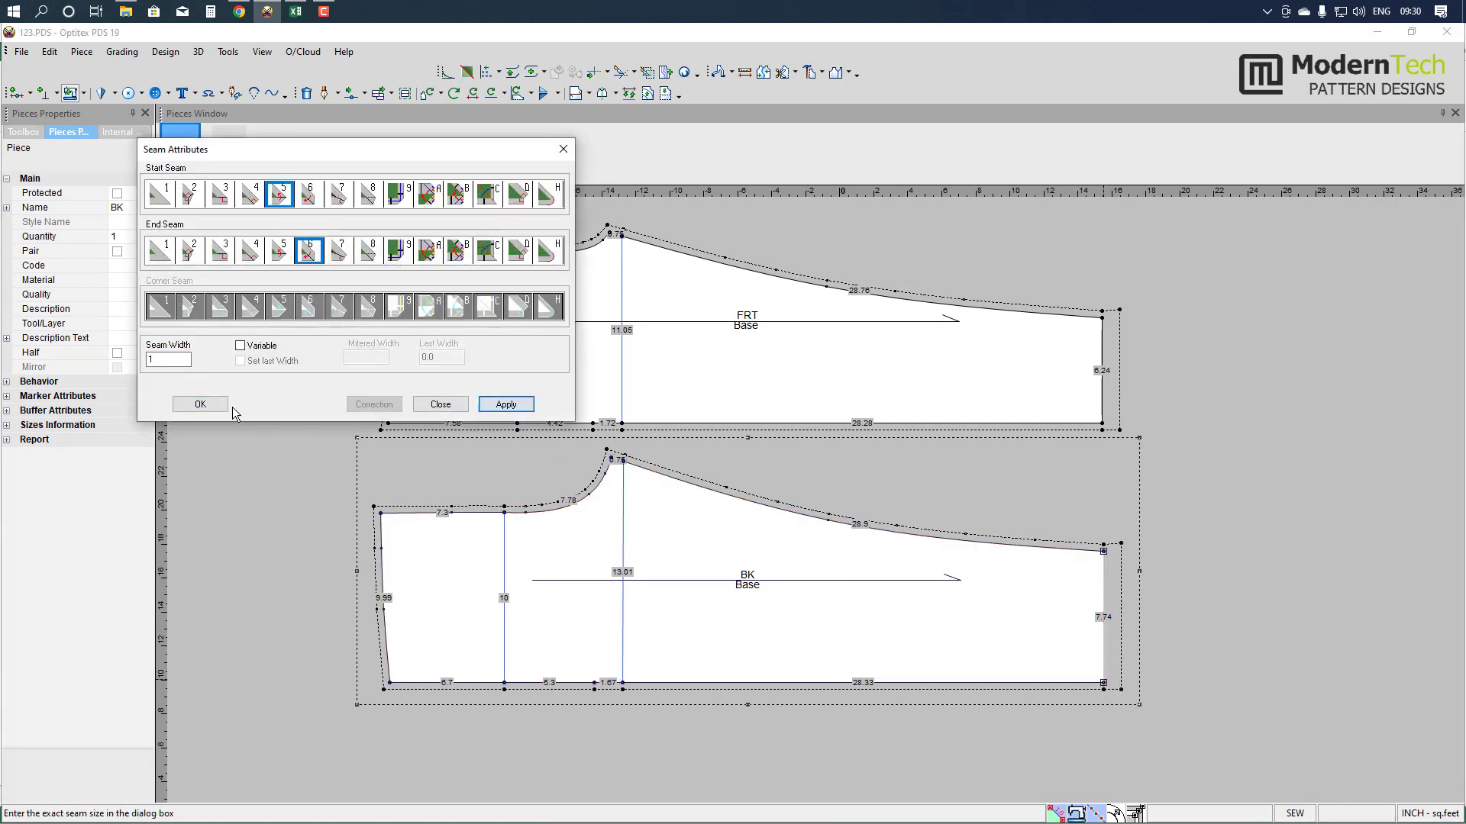
pyautogui.click(208, 404)
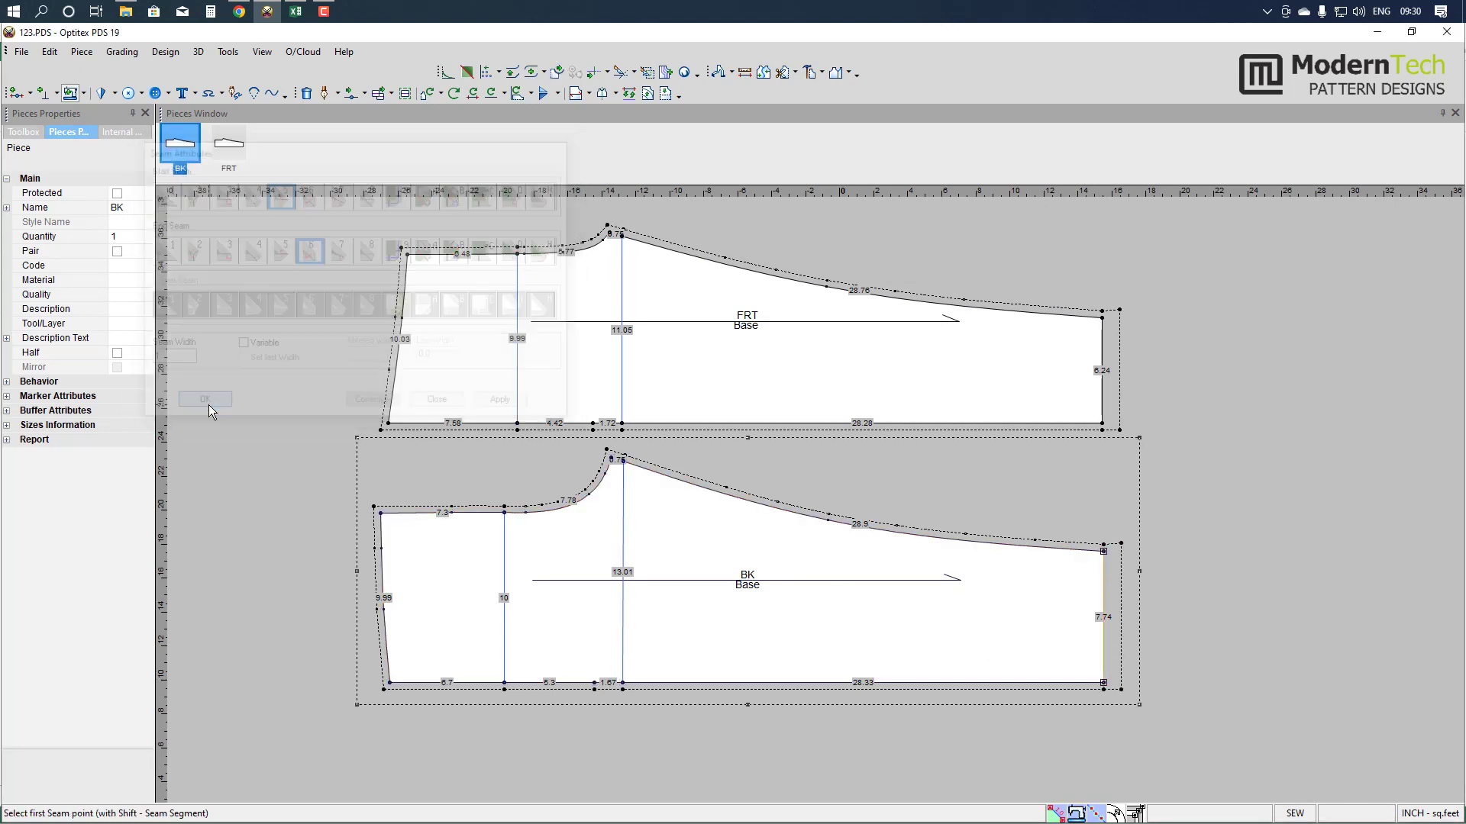
pyautogui.click(388, 423)
pyautogui.click(407, 255)
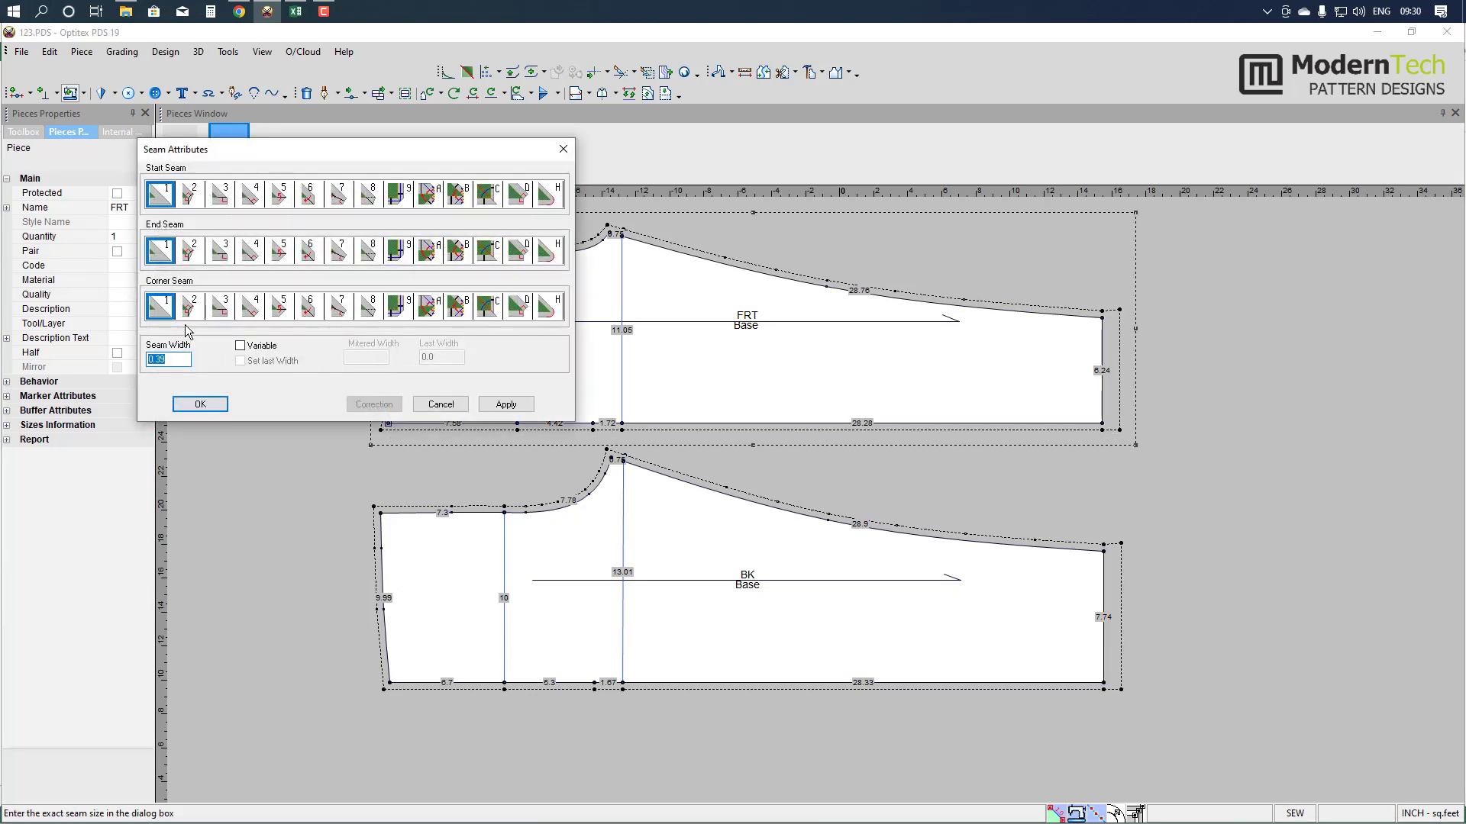
# - Set a 2-inch seam allowance on the left edges of FRT and BK
pyautogui.moveTo(258, 157); pyautogui.dragTo(833, 239)
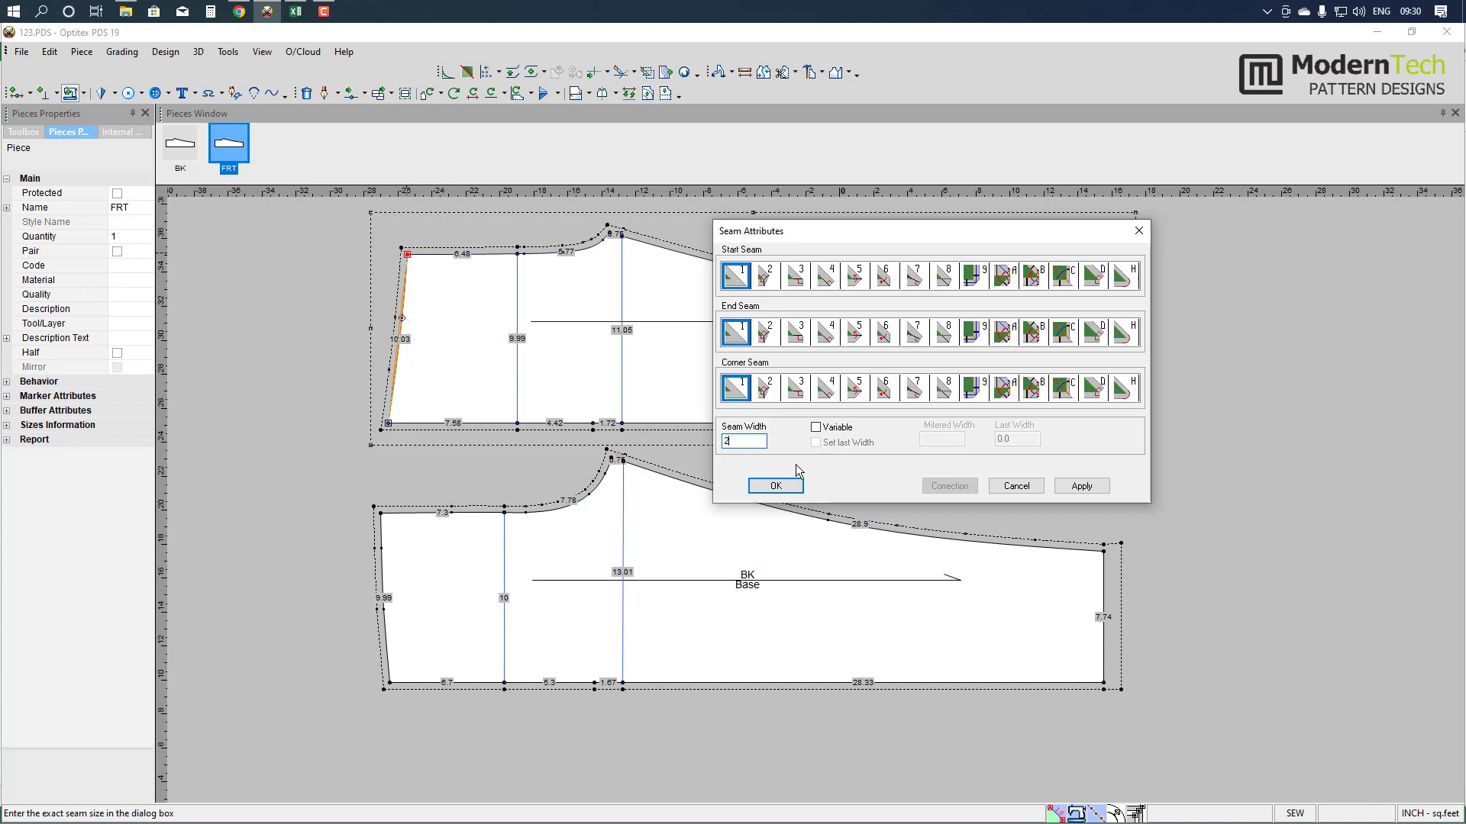
pyautogui.click(779, 486)
pyautogui.click(389, 683)
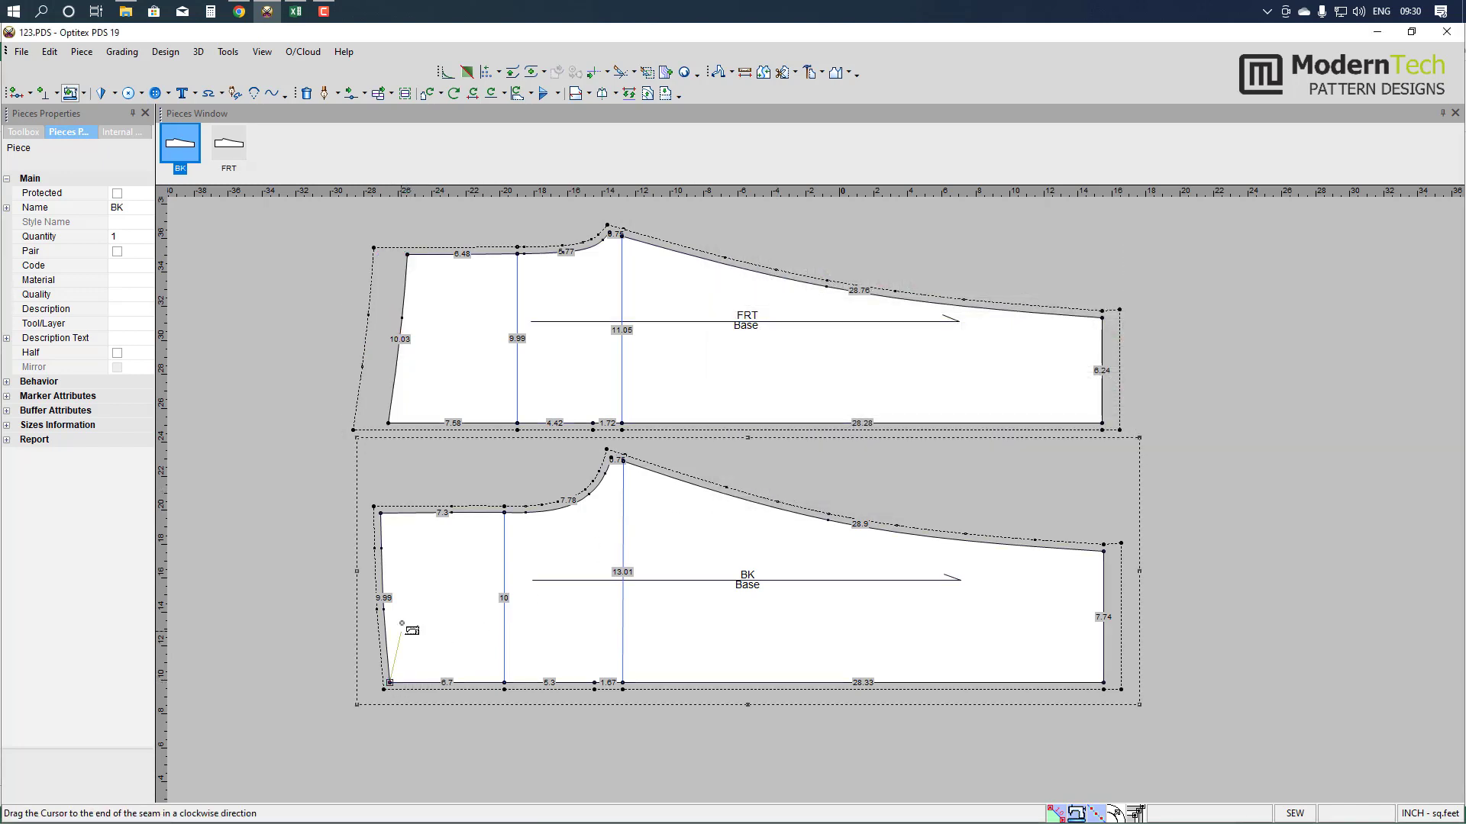
pyautogui.click(380, 513)
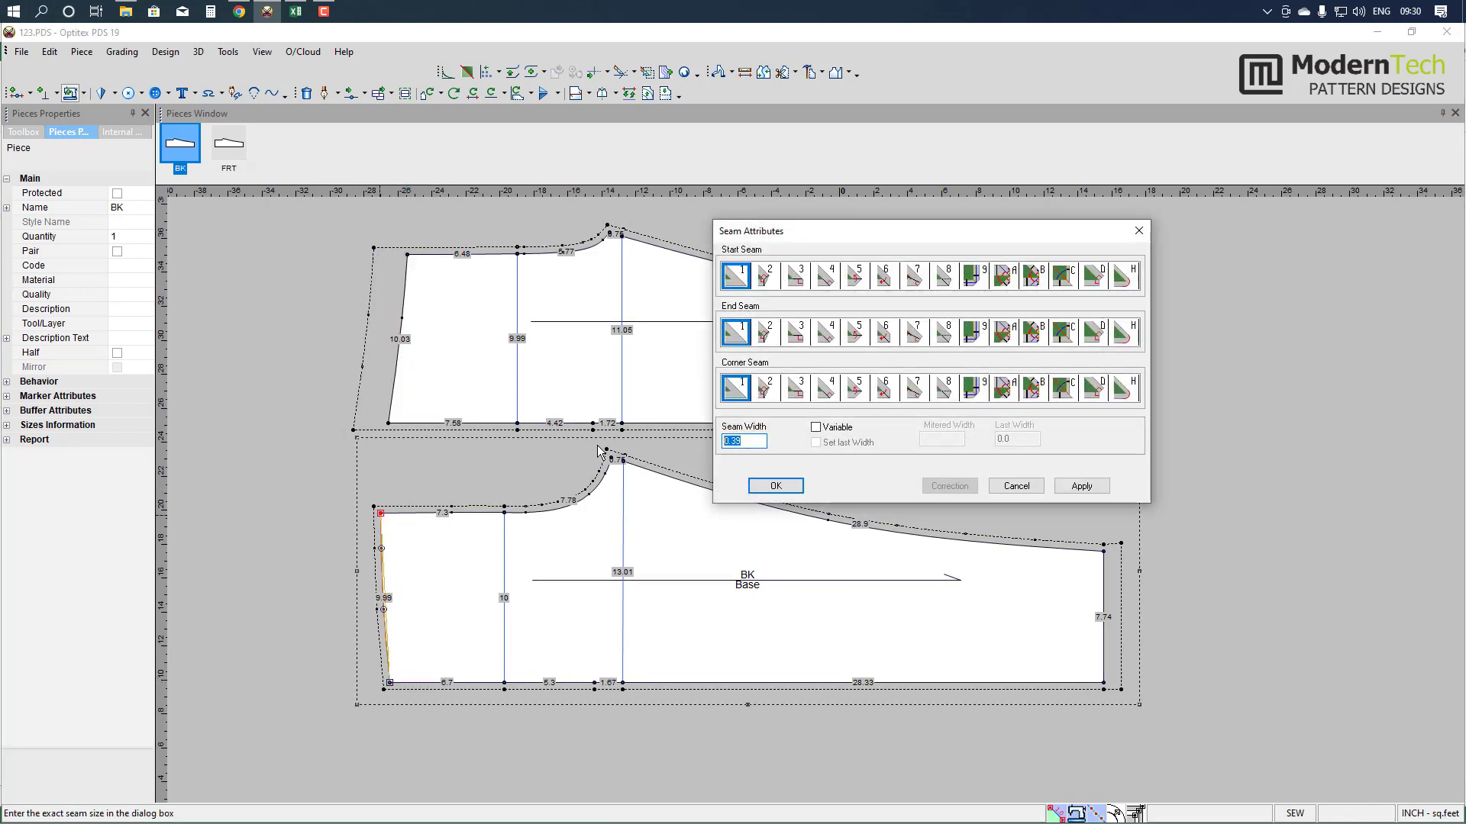
pyautogui.press('Return')
pyautogui.rightClick(291, 362)
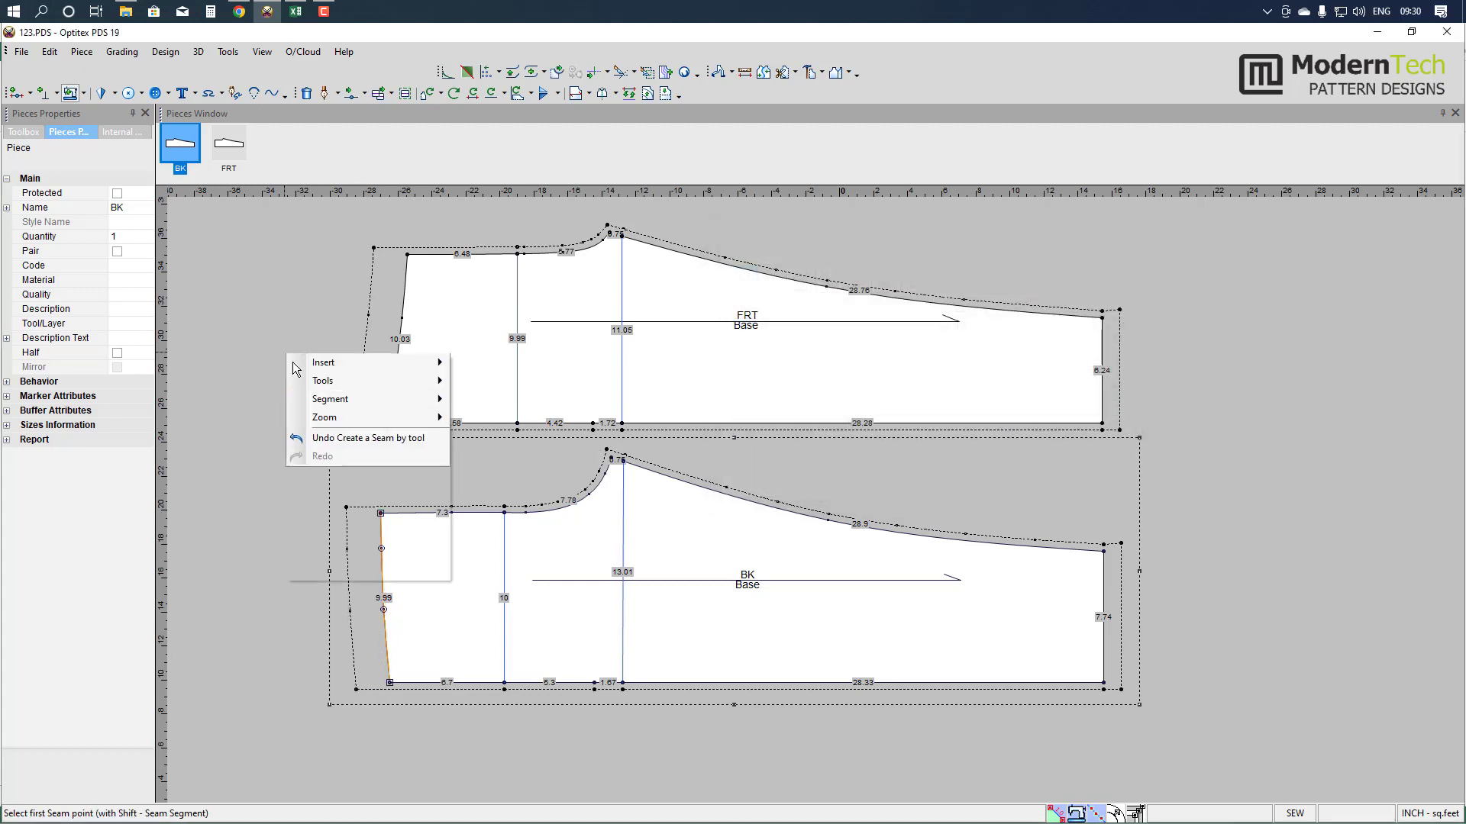
pyautogui.scroll(2, 700, 412)
pyautogui.click(792, 469)
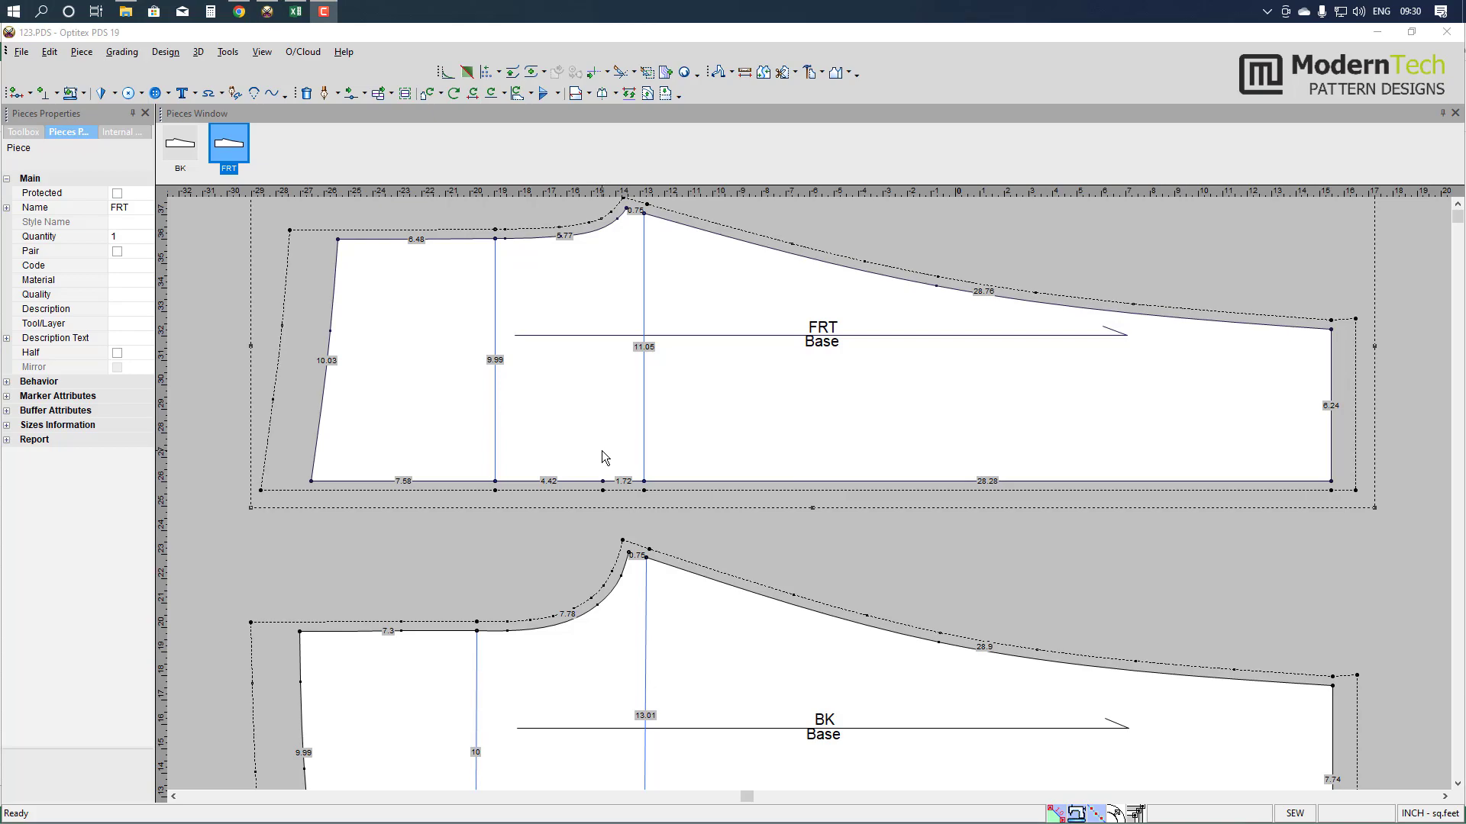
pyautogui.hotkey('alt', 'Tab')
pyautogui.hotkey('alt', 'Tab')
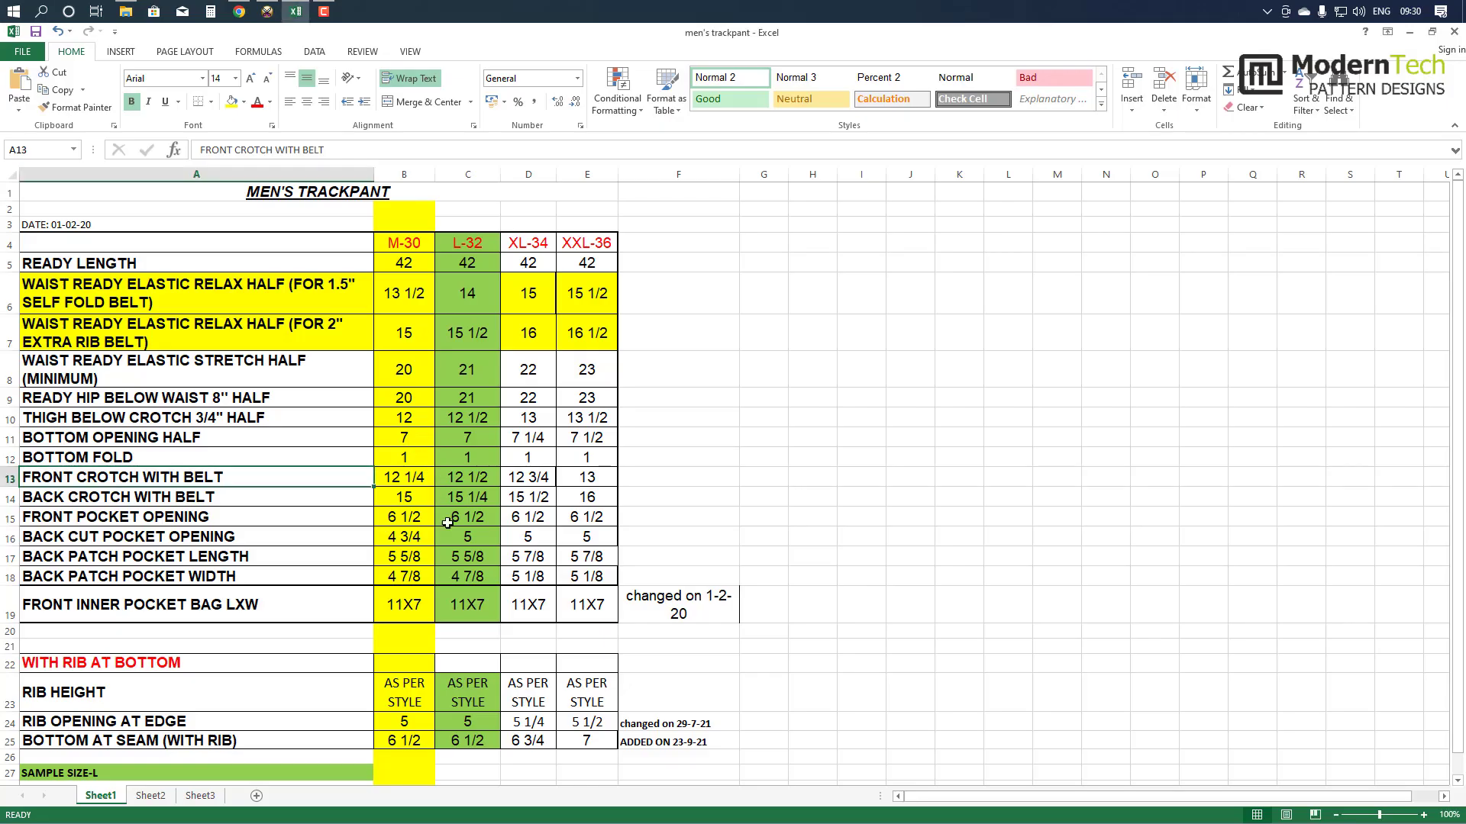
# - Read the M-30 front pocket opening and 11X7 front inner pocket bag values, then return to Optitex
pyautogui.click(402, 517)
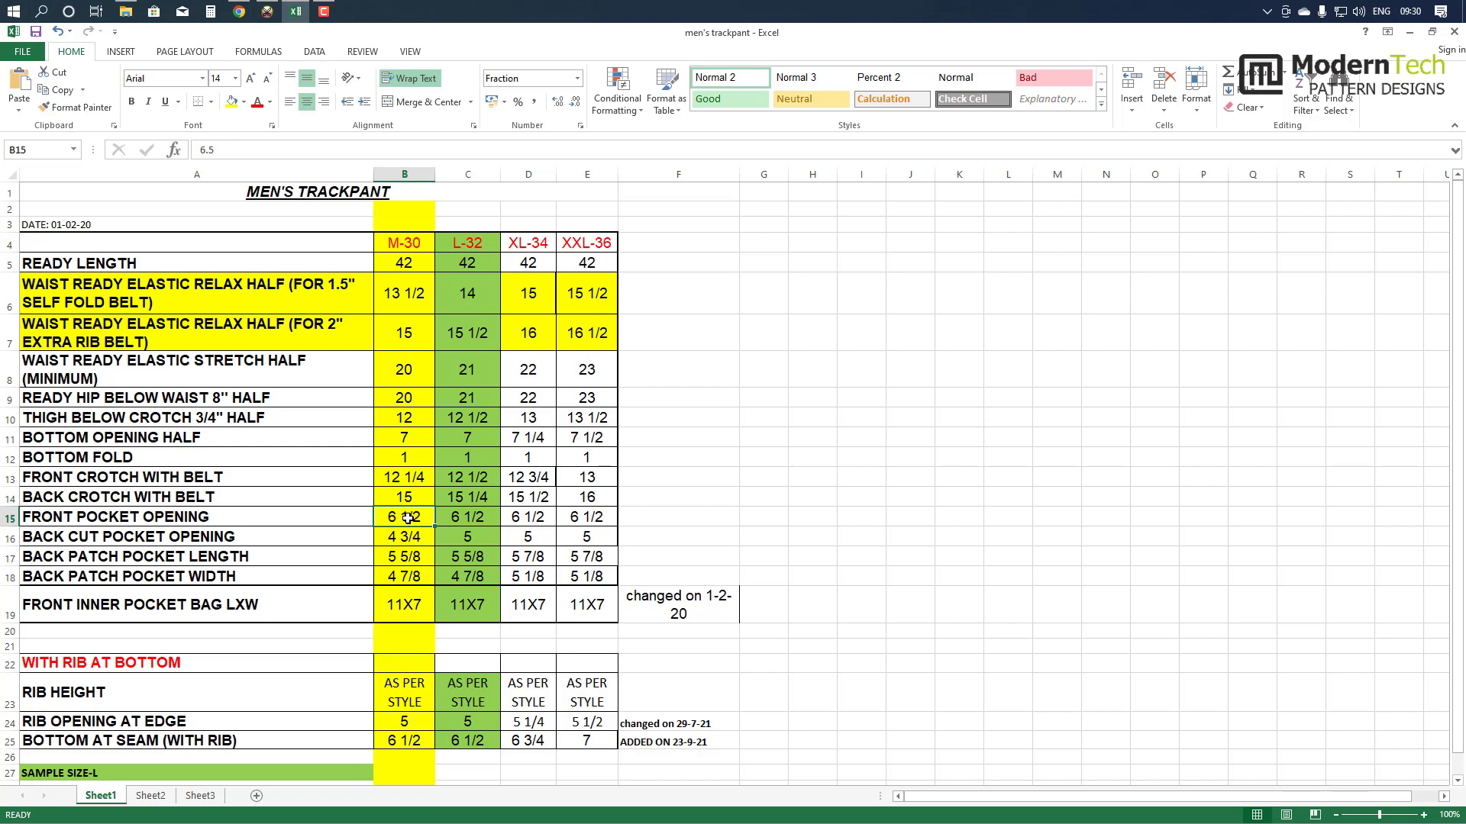
pyautogui.click(390, 611)
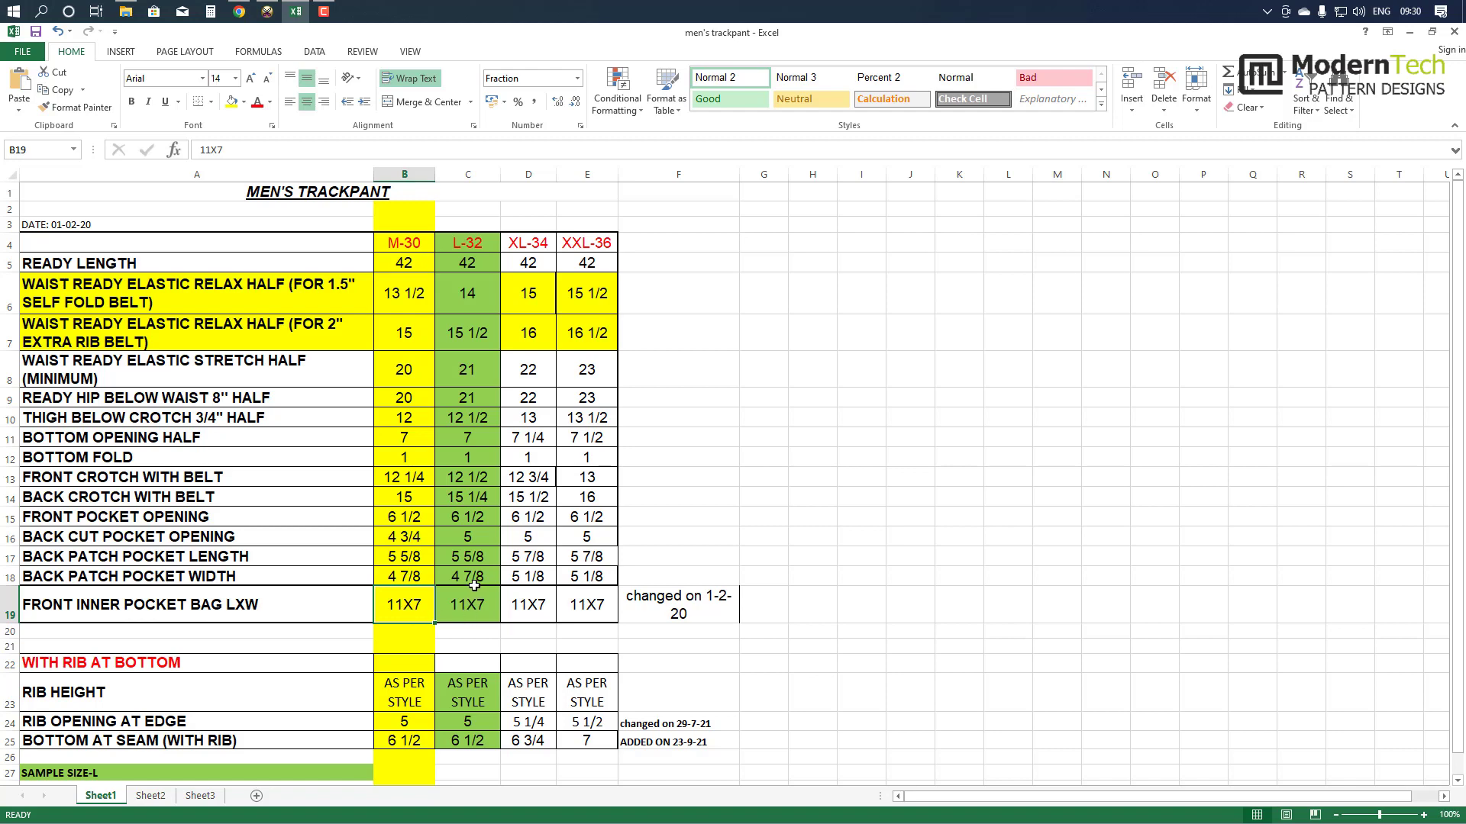
pyautogui.hotkey('alt', 'Tab')
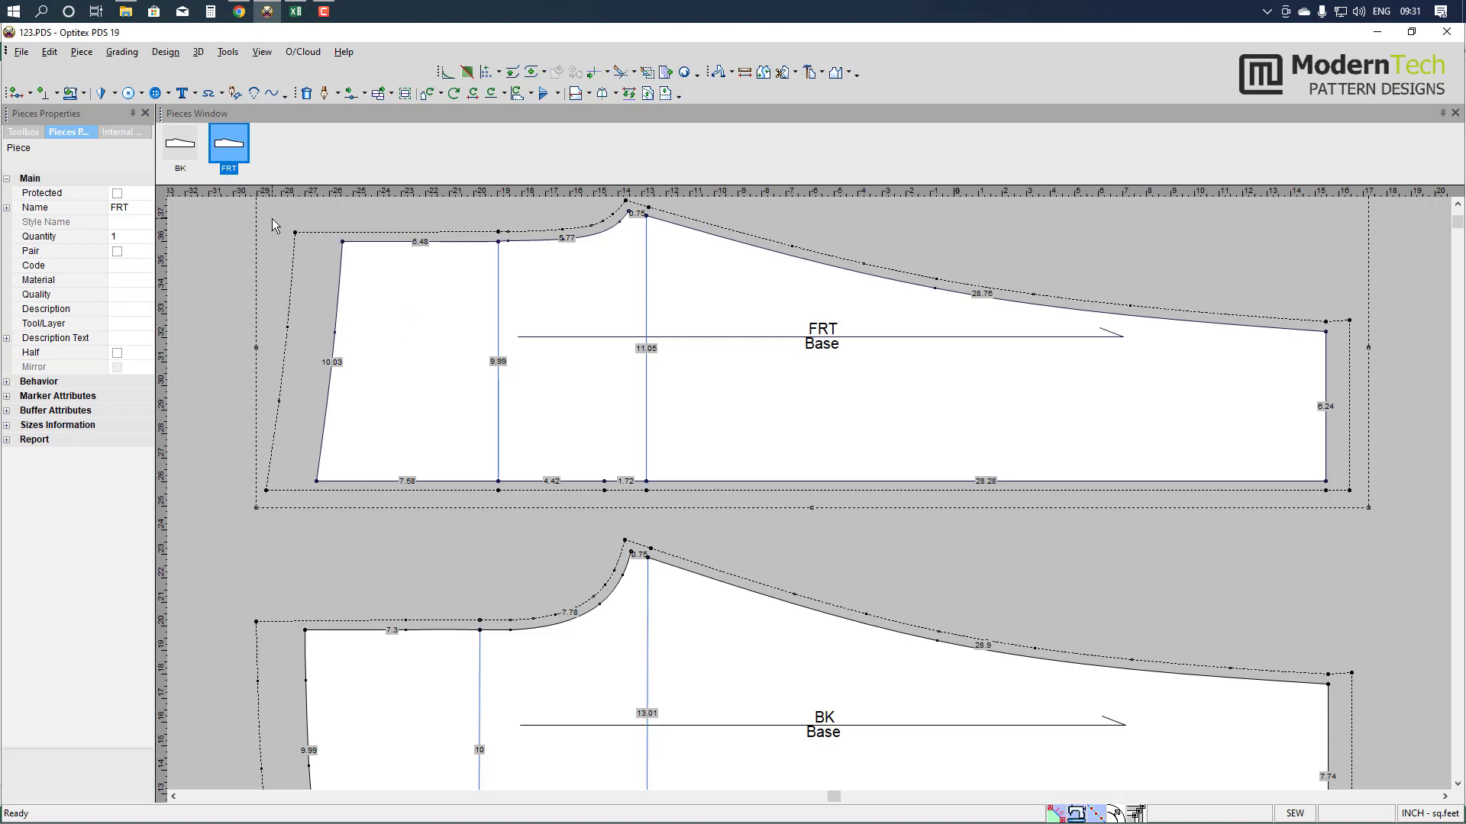
# - Zoom to the FRT piece and choose the tool for adding points along a segment
pyautogui.scroll(-3, 379, 310)
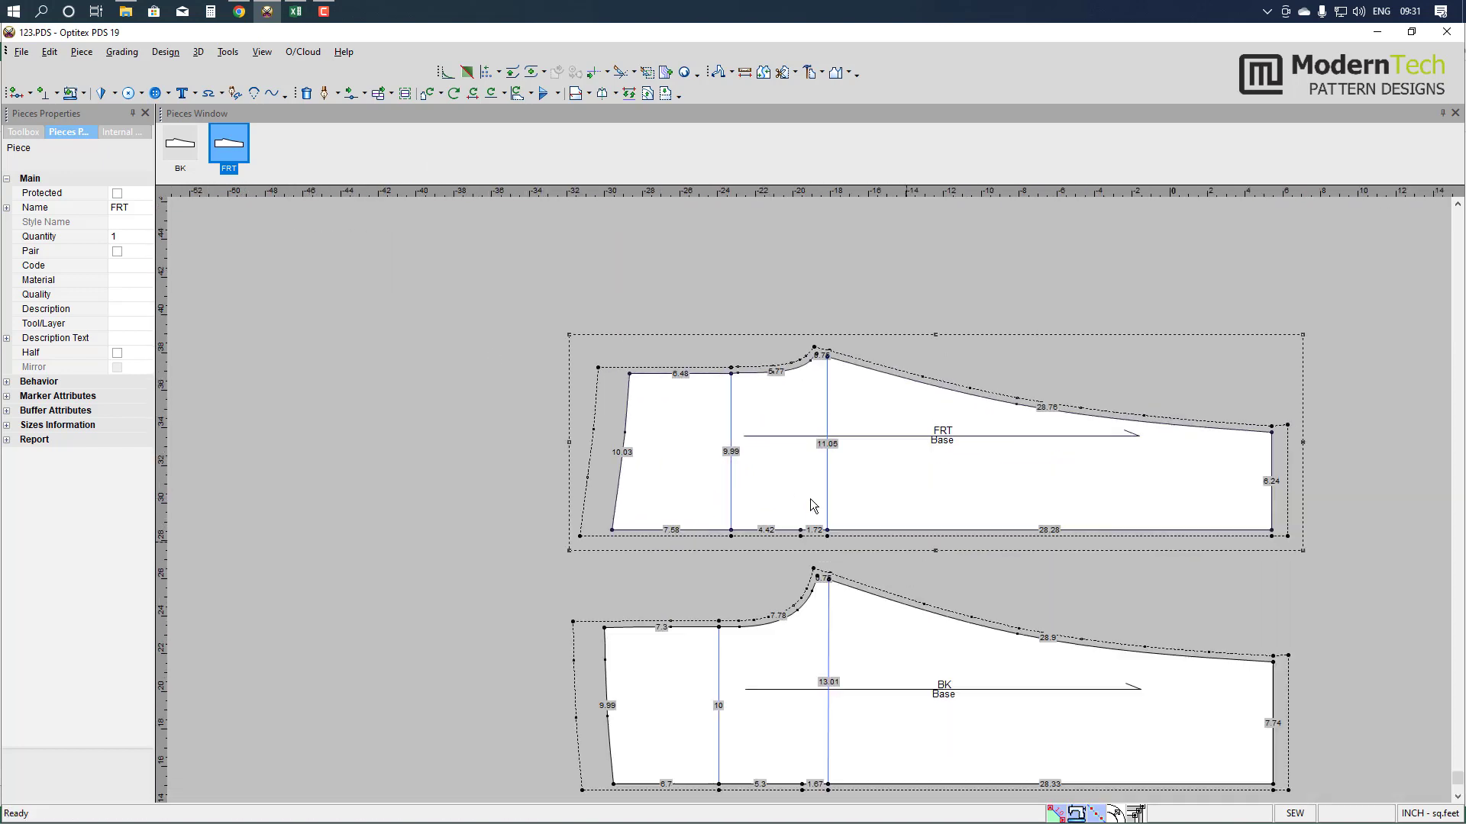
pyautogui.scroll(-2, 814, 501)
pyautogui.scroll(1, 815, 498)
pyautogui.scroll(-1, 817, 499)
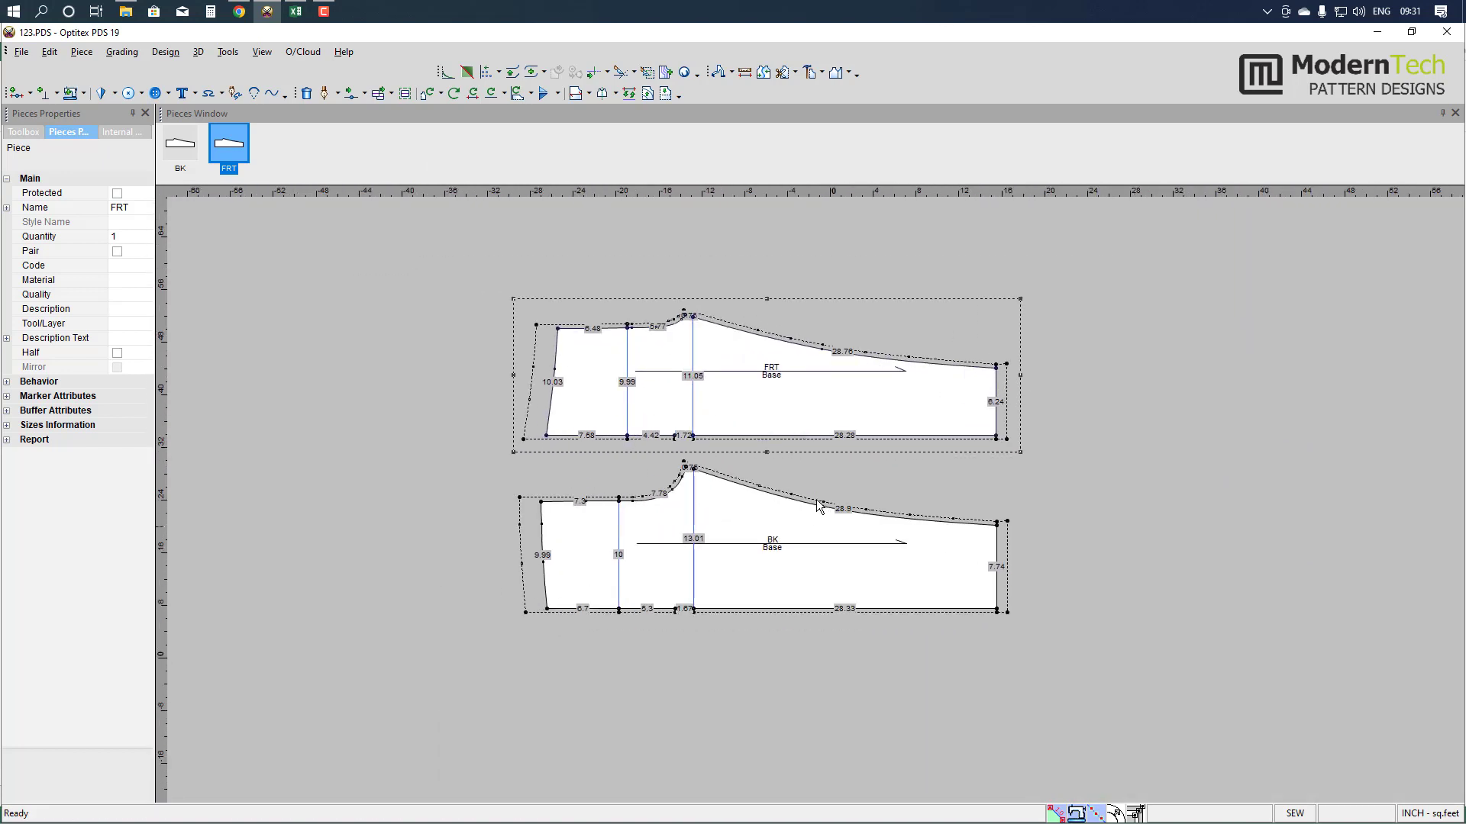
pyautogui.scroll(2, 808, 496)
pyautogui.scroll(1, 800, 500)
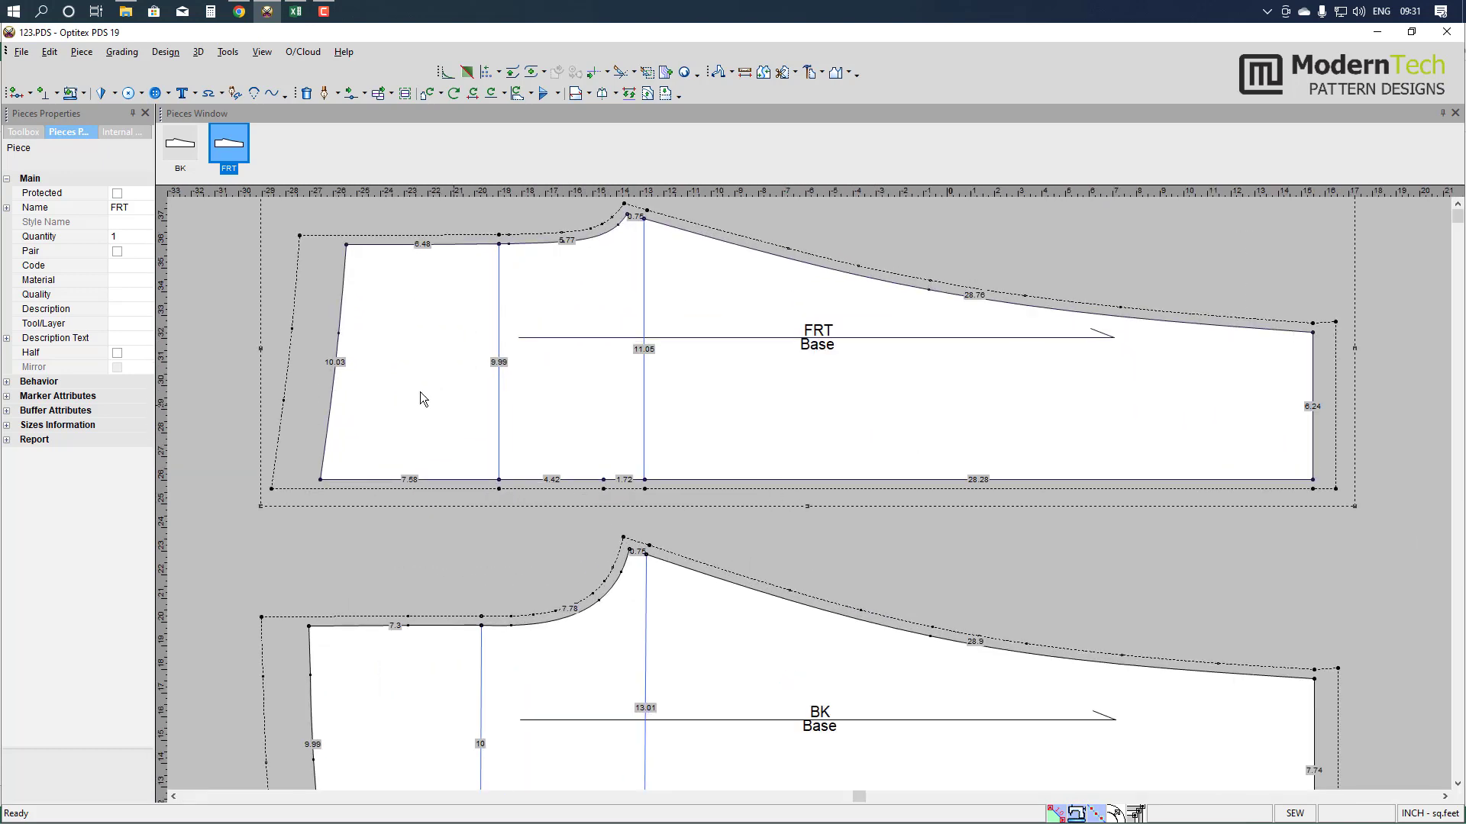
pyautogui.click(16, 93)
# - Place a notch 3 inches from the corner on FRT's bottom edge, replacing a first attempt
pyautogui.press('n')
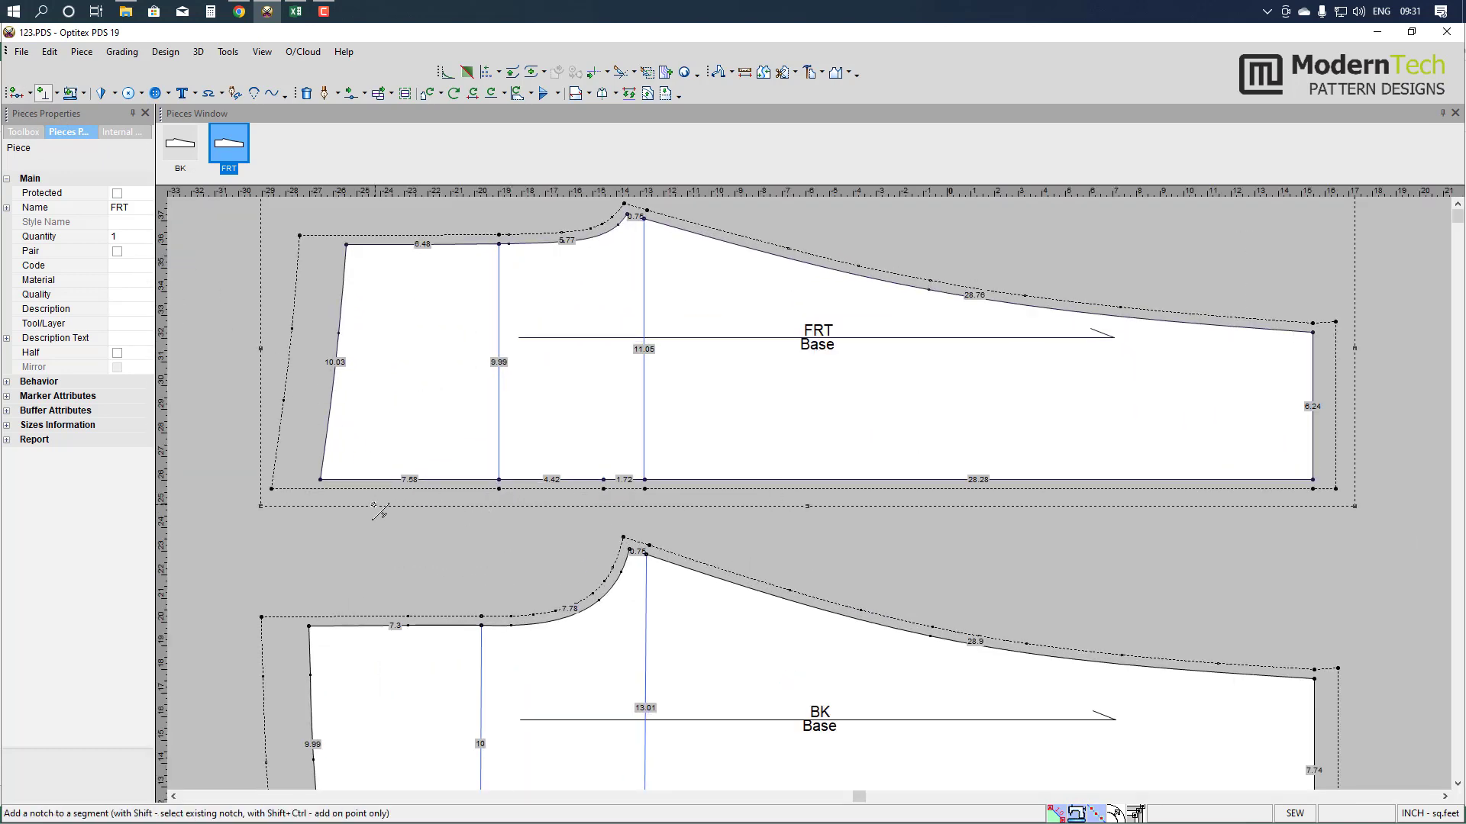
pyautogui.click(361, 480)
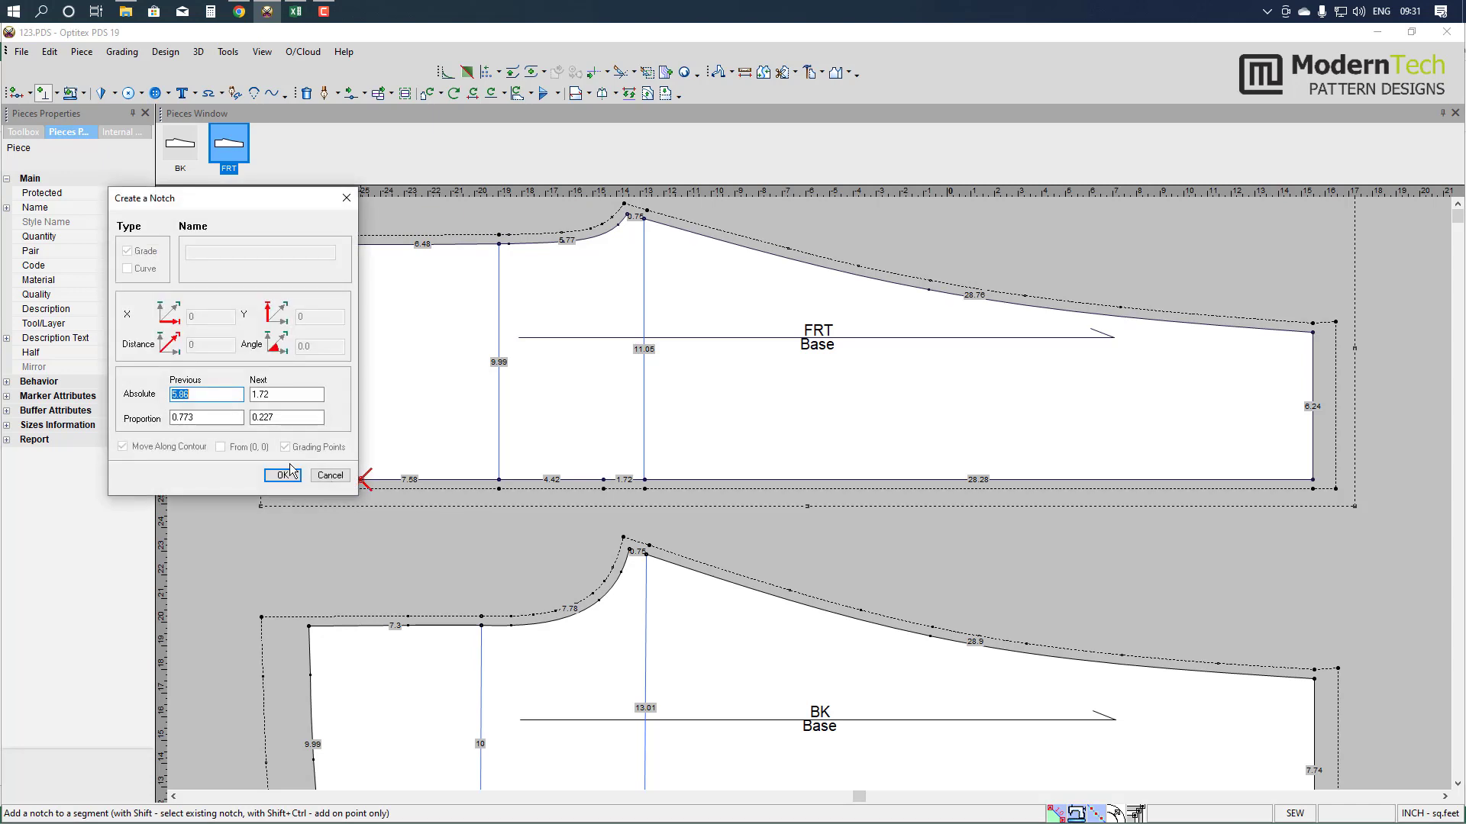
pyautogui.moveTo(205, 204); pyautogui.dragTo(740, 210)
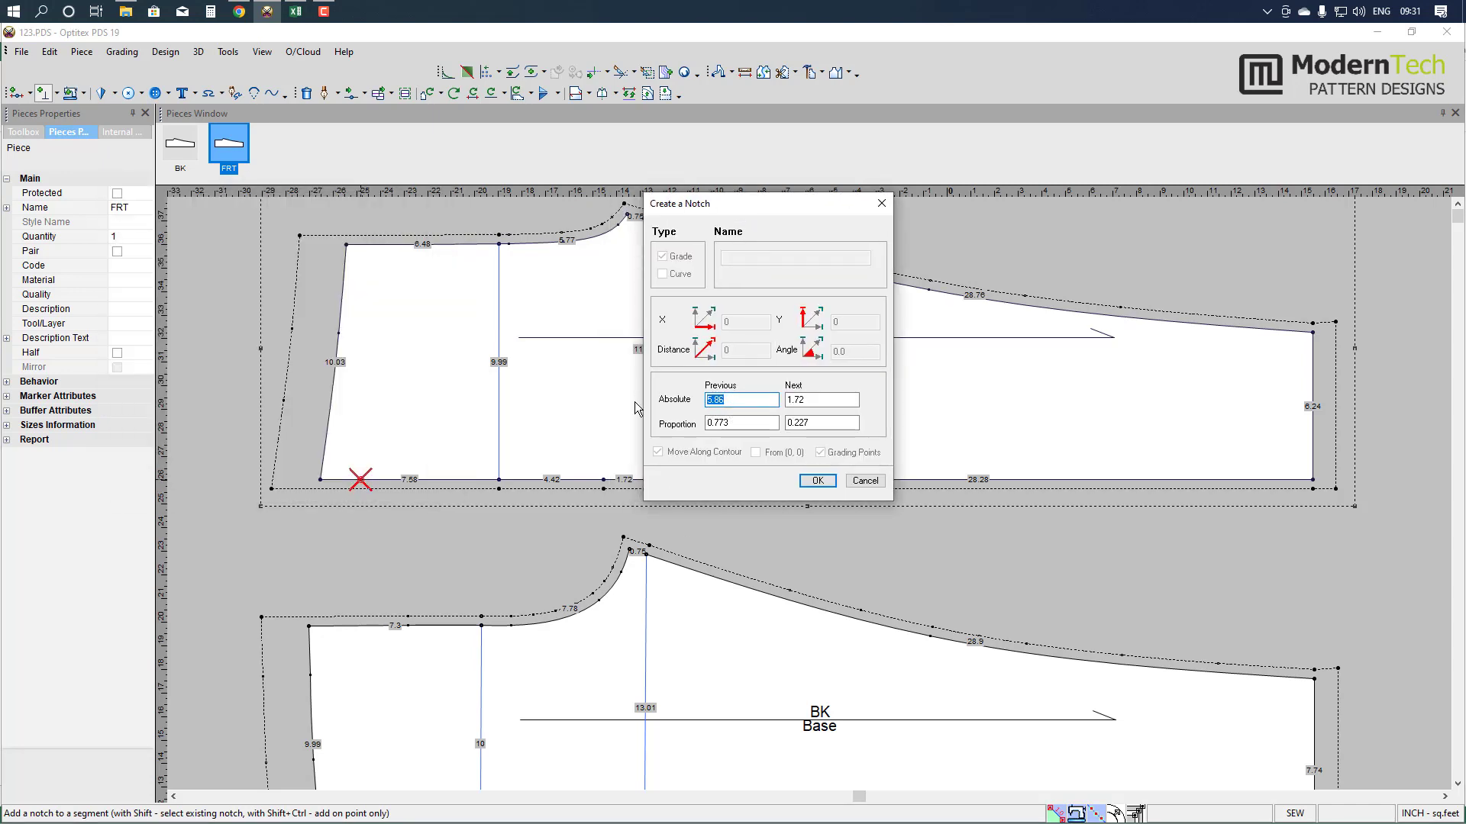
pyautogui.write('3')
pyautogui.click(817, 480)
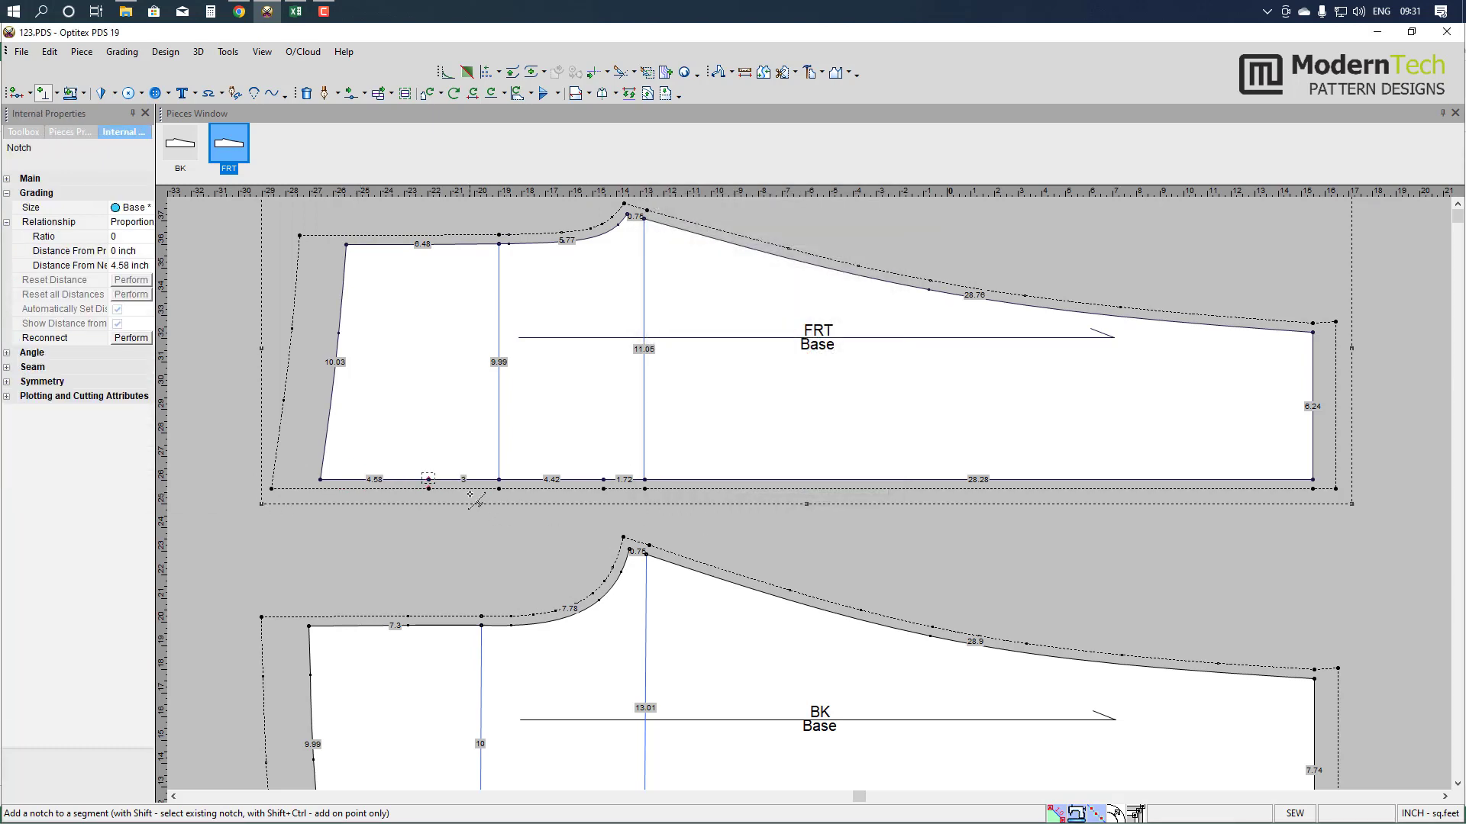
pyautogui.scroll(2, 813, 498)
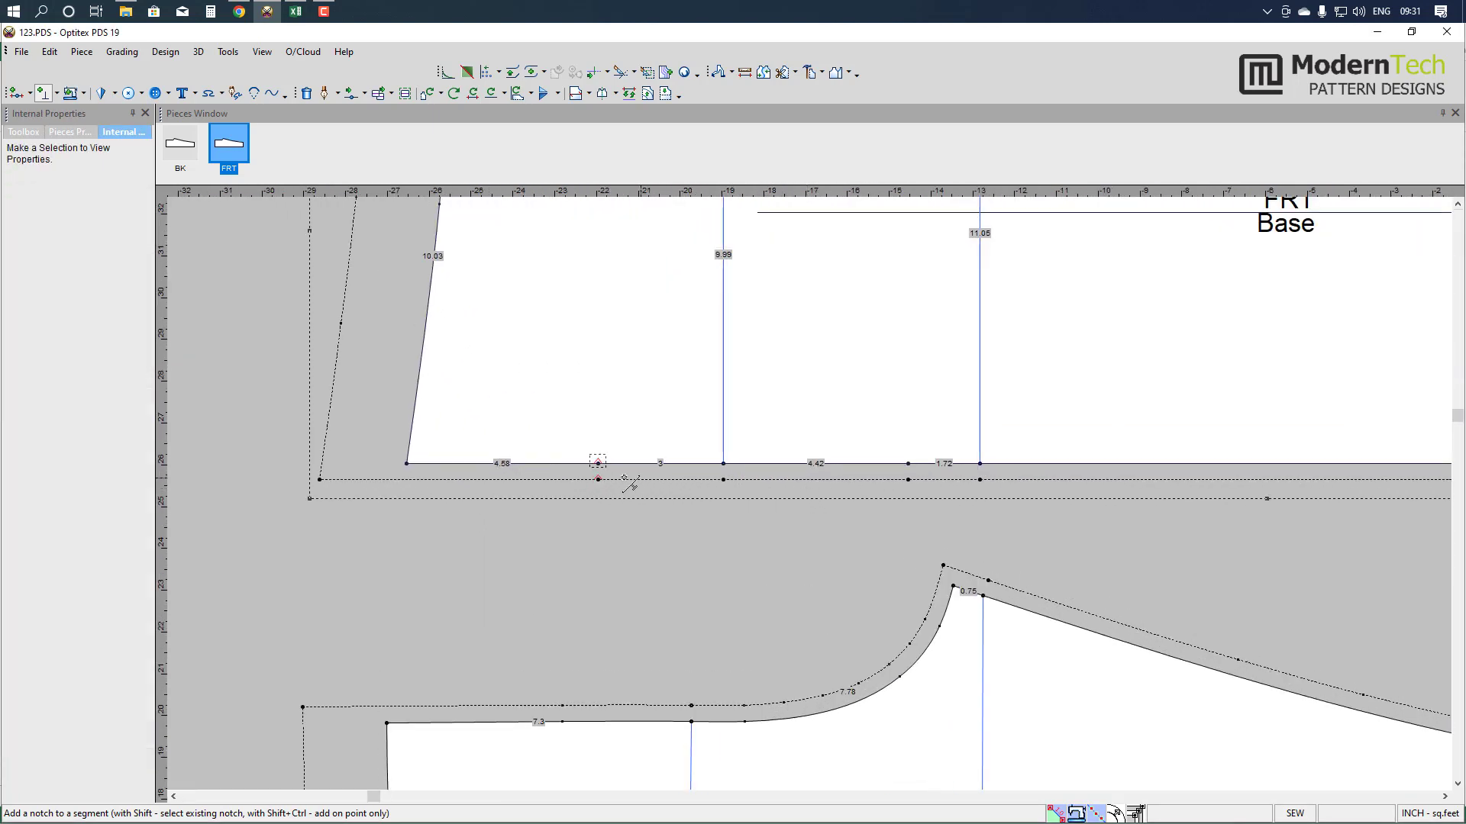
pyautogui.press('Delete')
pyautogui.click(448, 463)
pyautogui.write('3')
pyautogui.press('Tab')
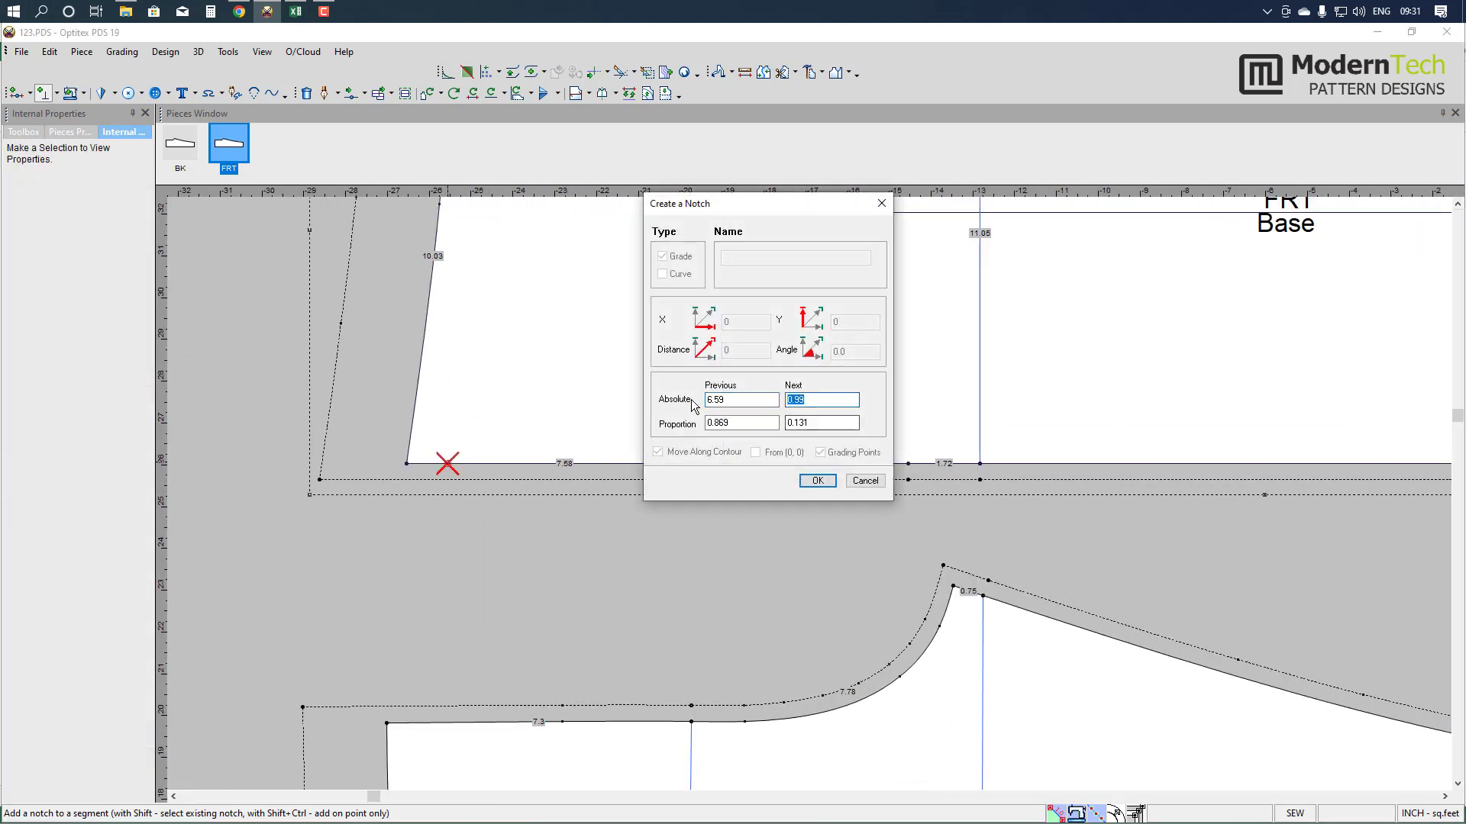
pyautogui.click(817, 480)
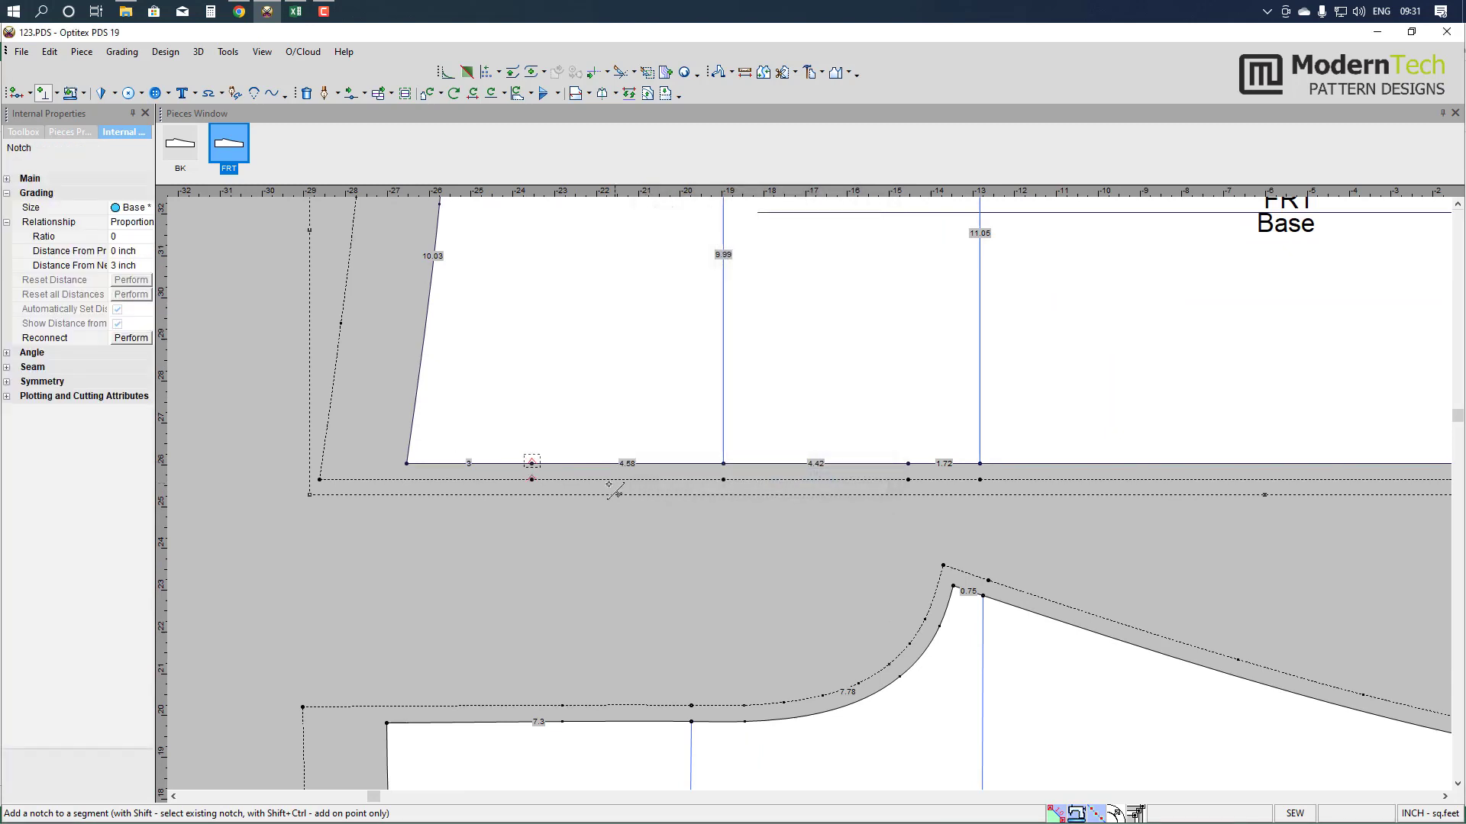
# - Add a second notch on FRT's bottom edge, 6.5 inches from the next point
pyautogui.click(552, 464)
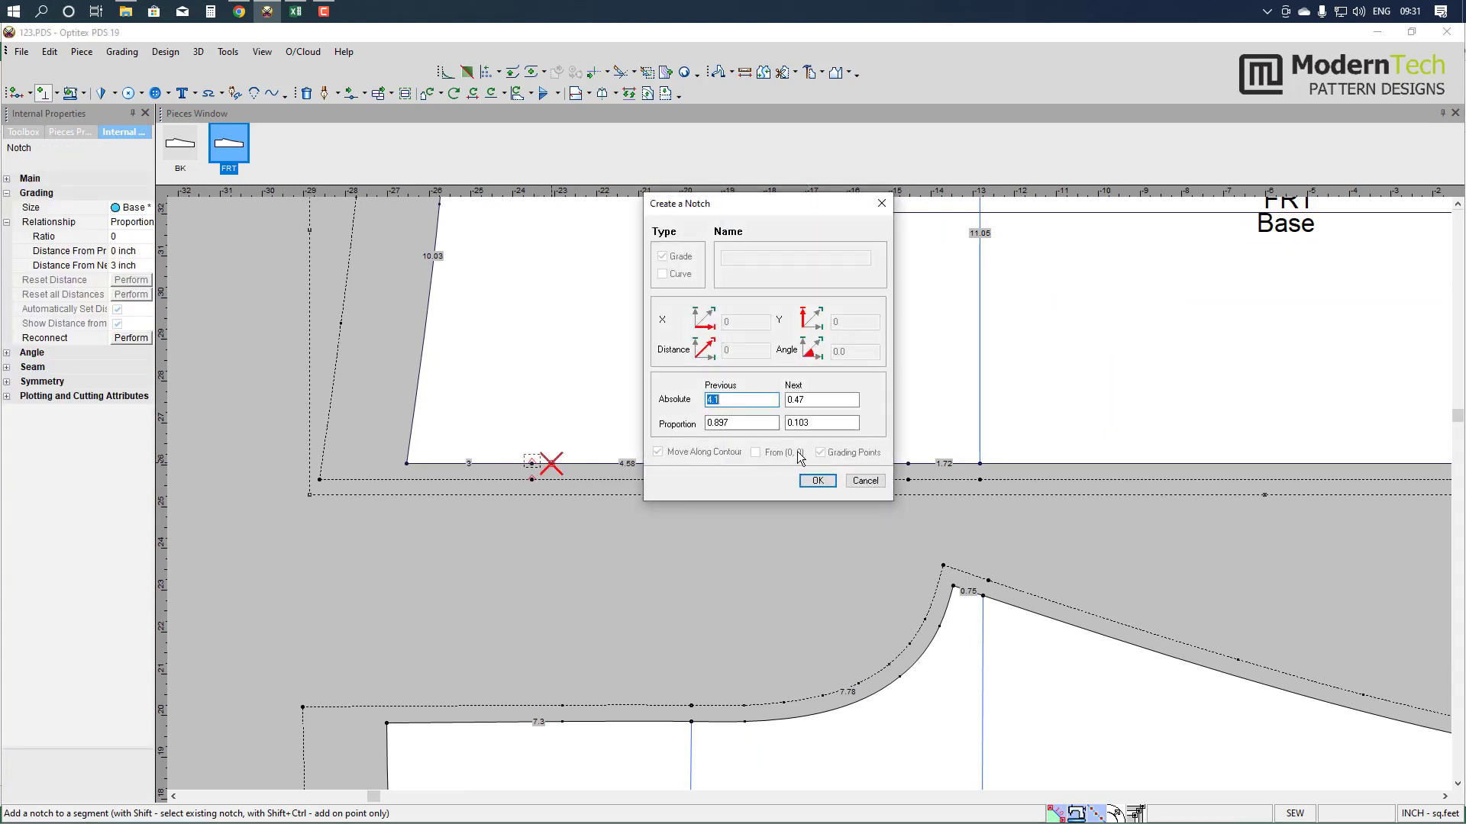
pyautogui.write('4.1')
pyautogui.press('Tab')
pyautogui.write('6.5')
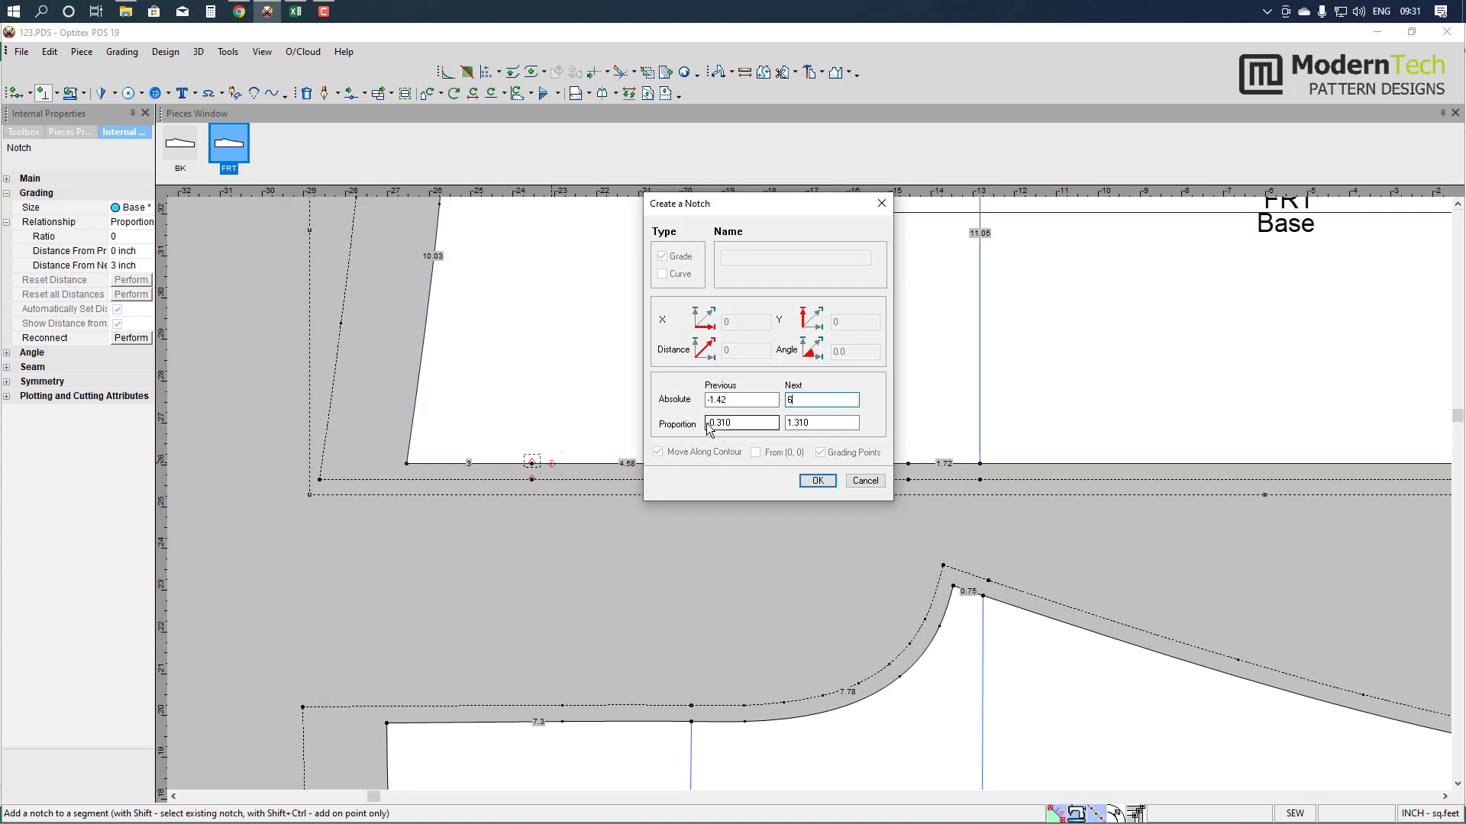
pyautogui.click(749, 401)
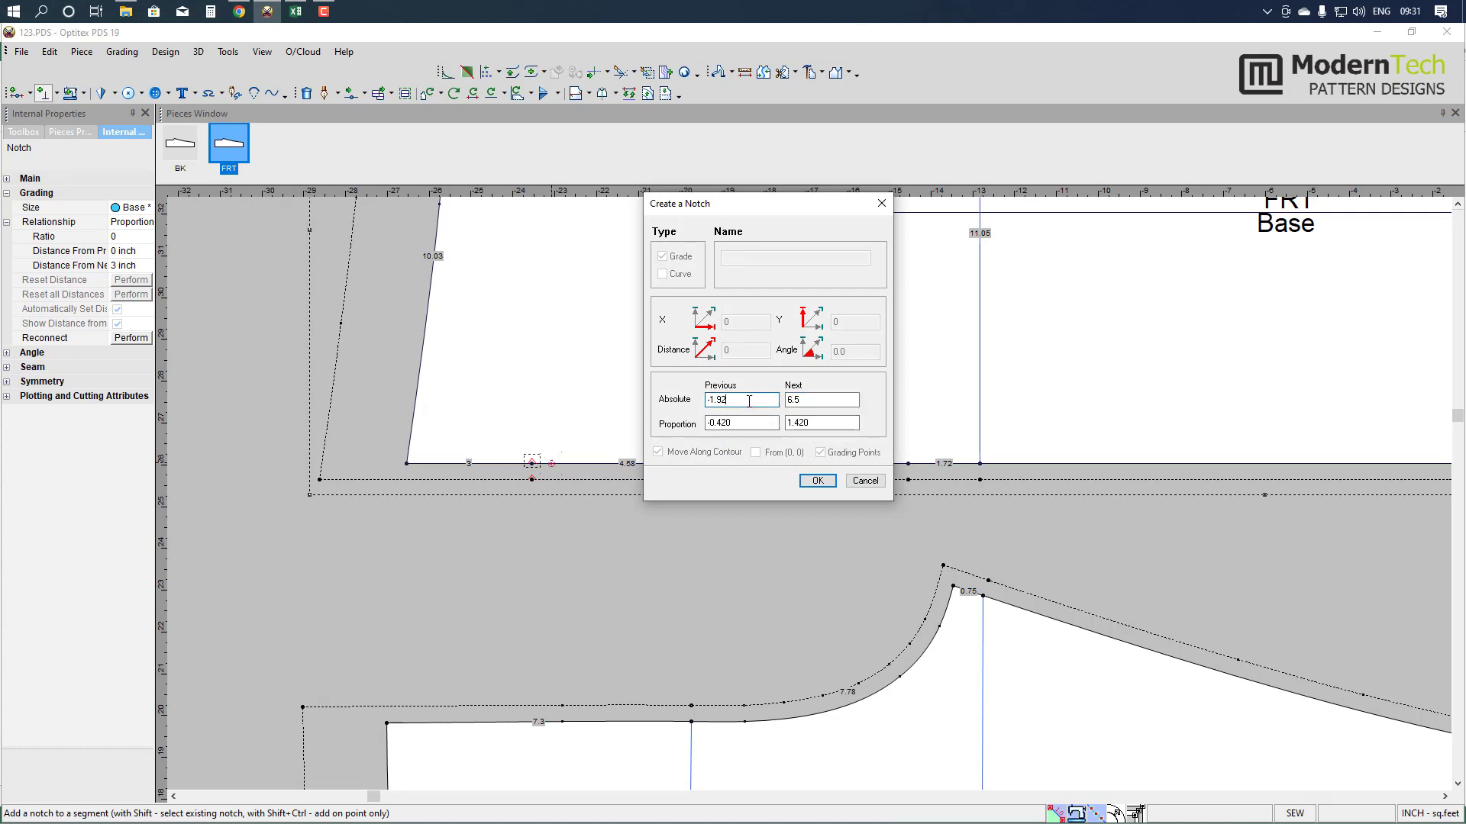
pyautogui.press('Tab')
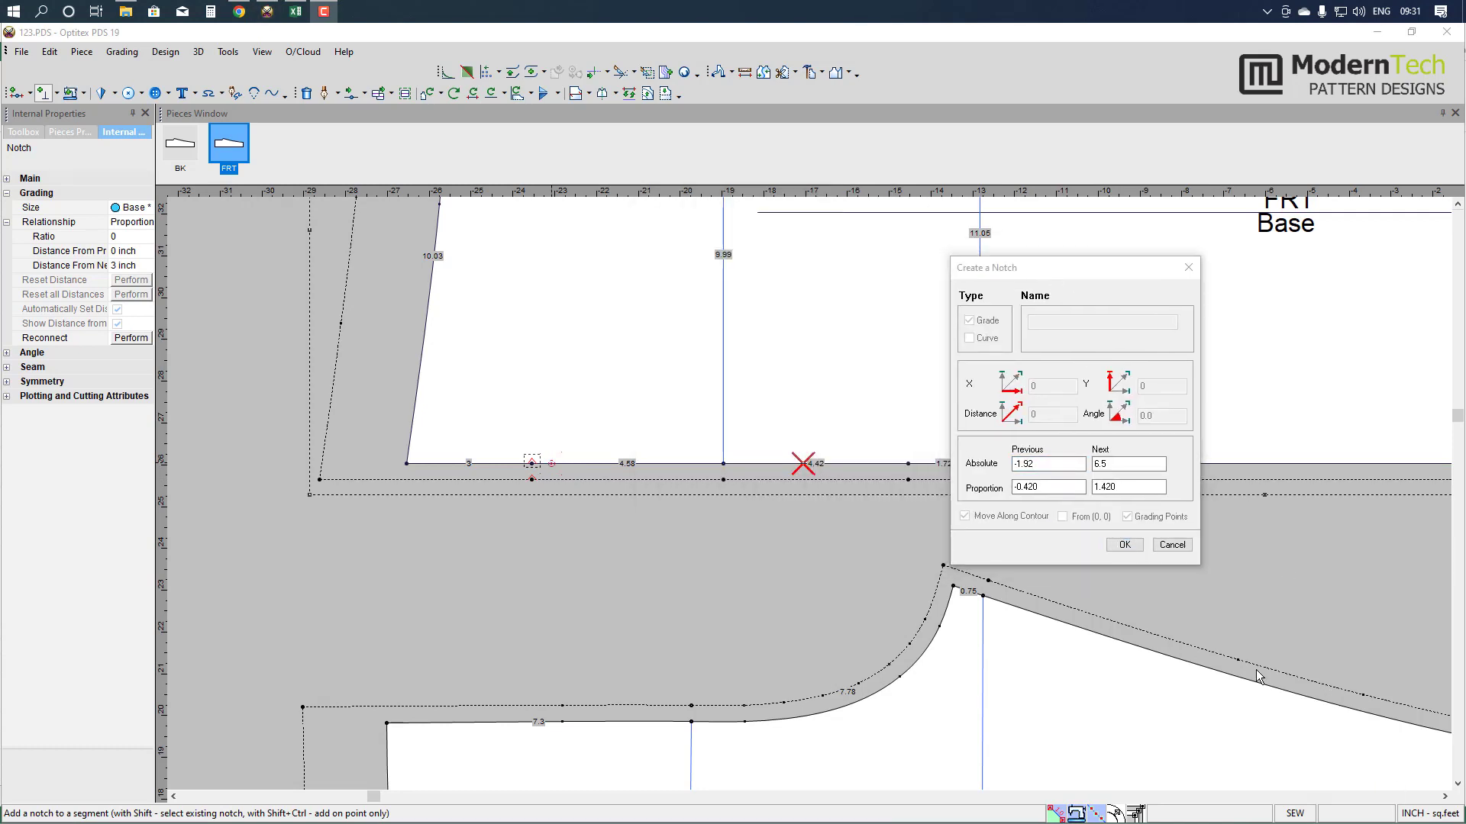
pyautogui.click(1127, 548)
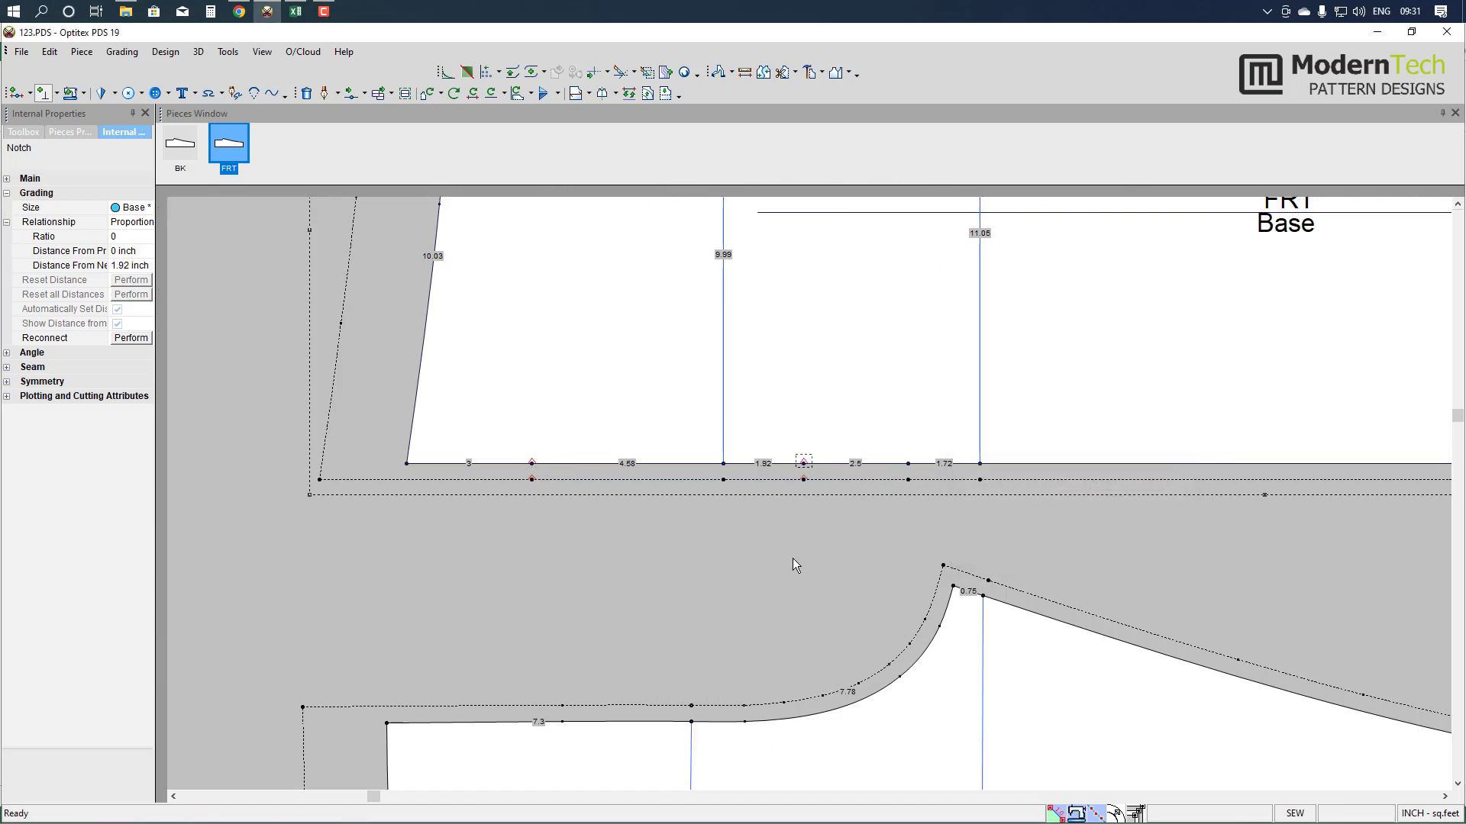
pyautogui.scroll(-3, 793, 557)
pyautogui.scroll(2, 535, 422)
# - Draw an internal line on FRT parallel to its front edge, 1.5 inches inside it
pyautogui.rightClick(318, 351)
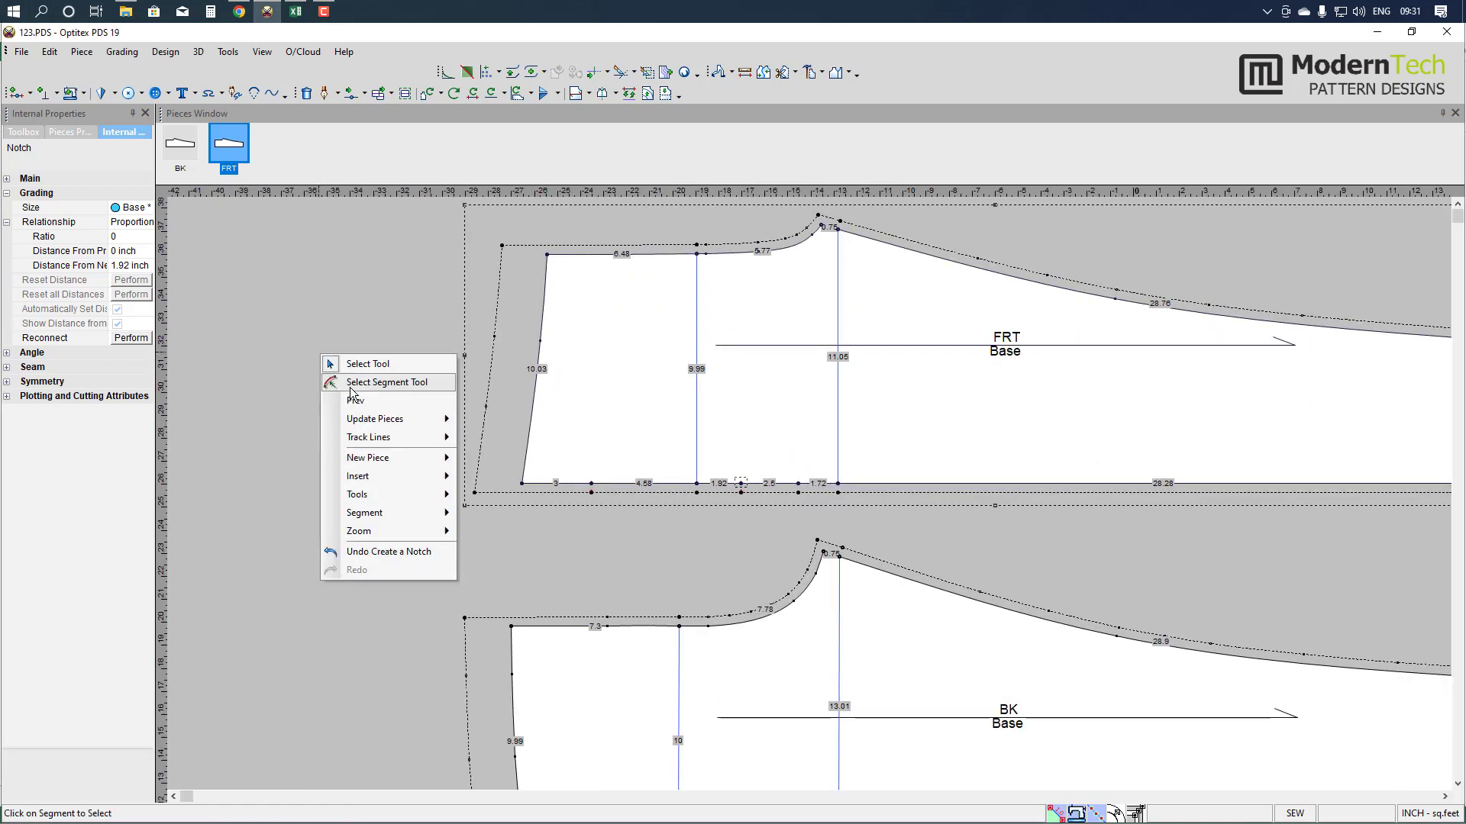
pyautogui.click(325, 360)
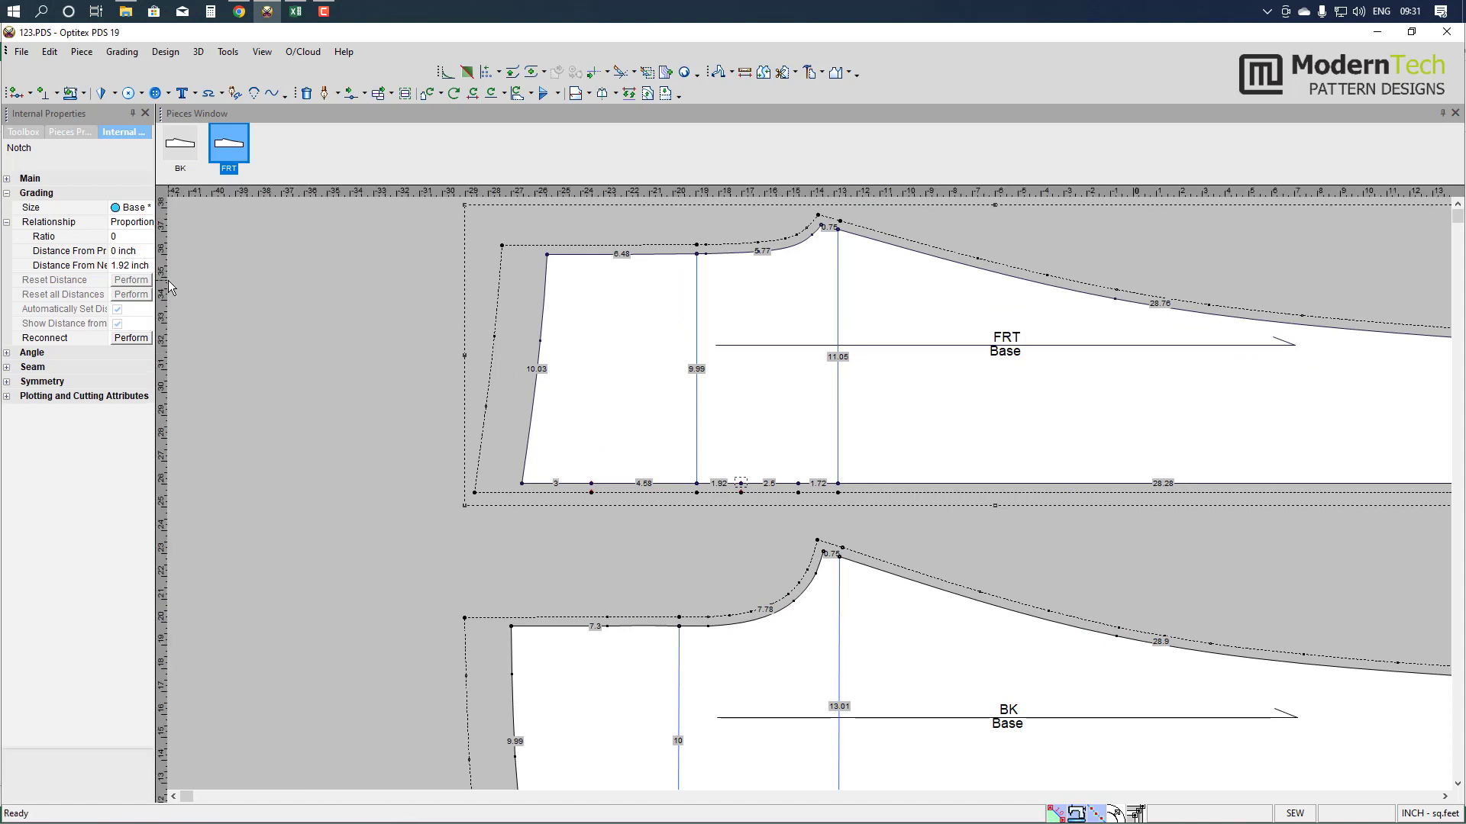
pyautogui.click(557, 504)
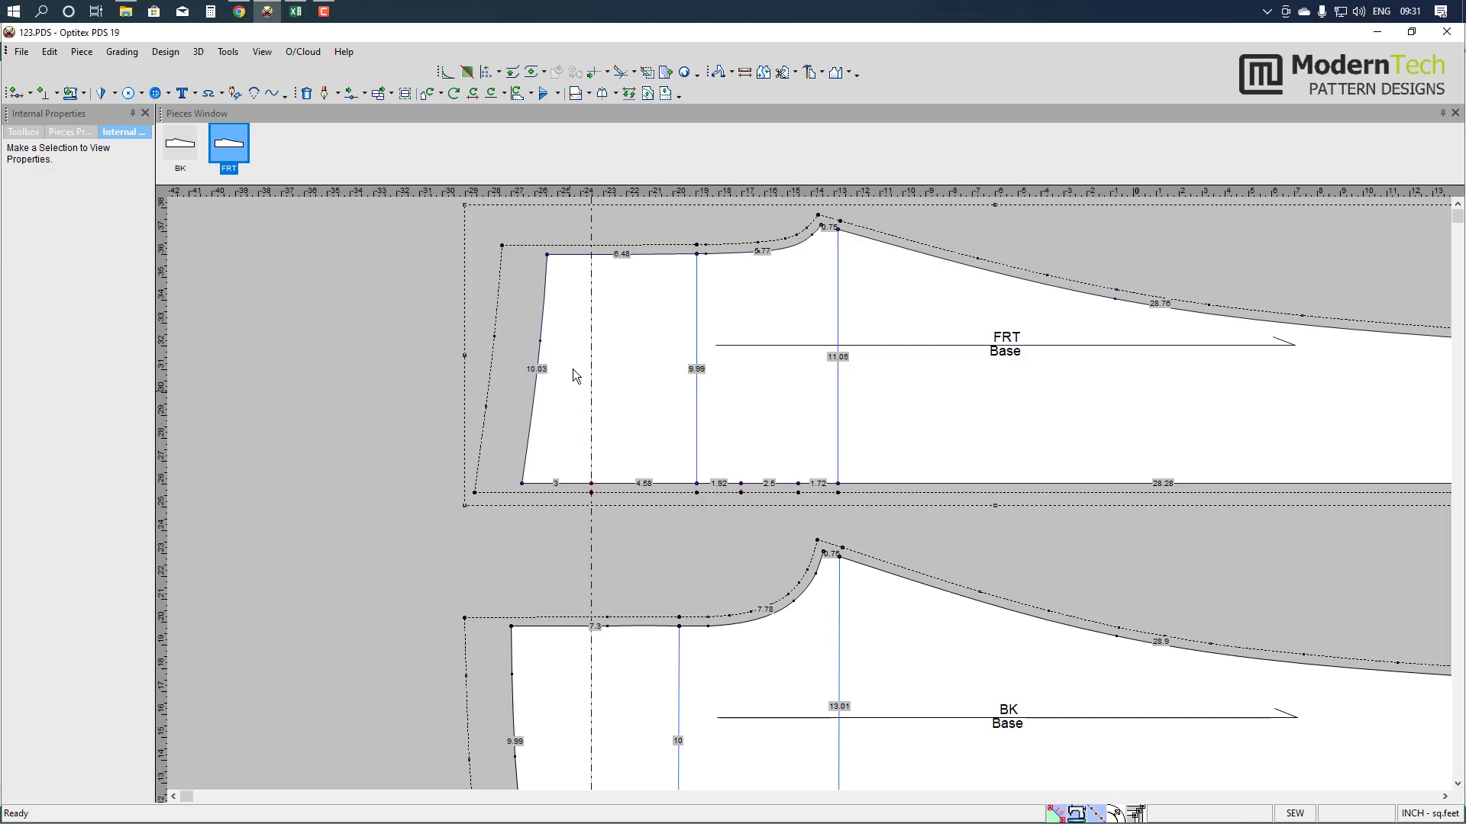
pyautogui.click(521, 483)
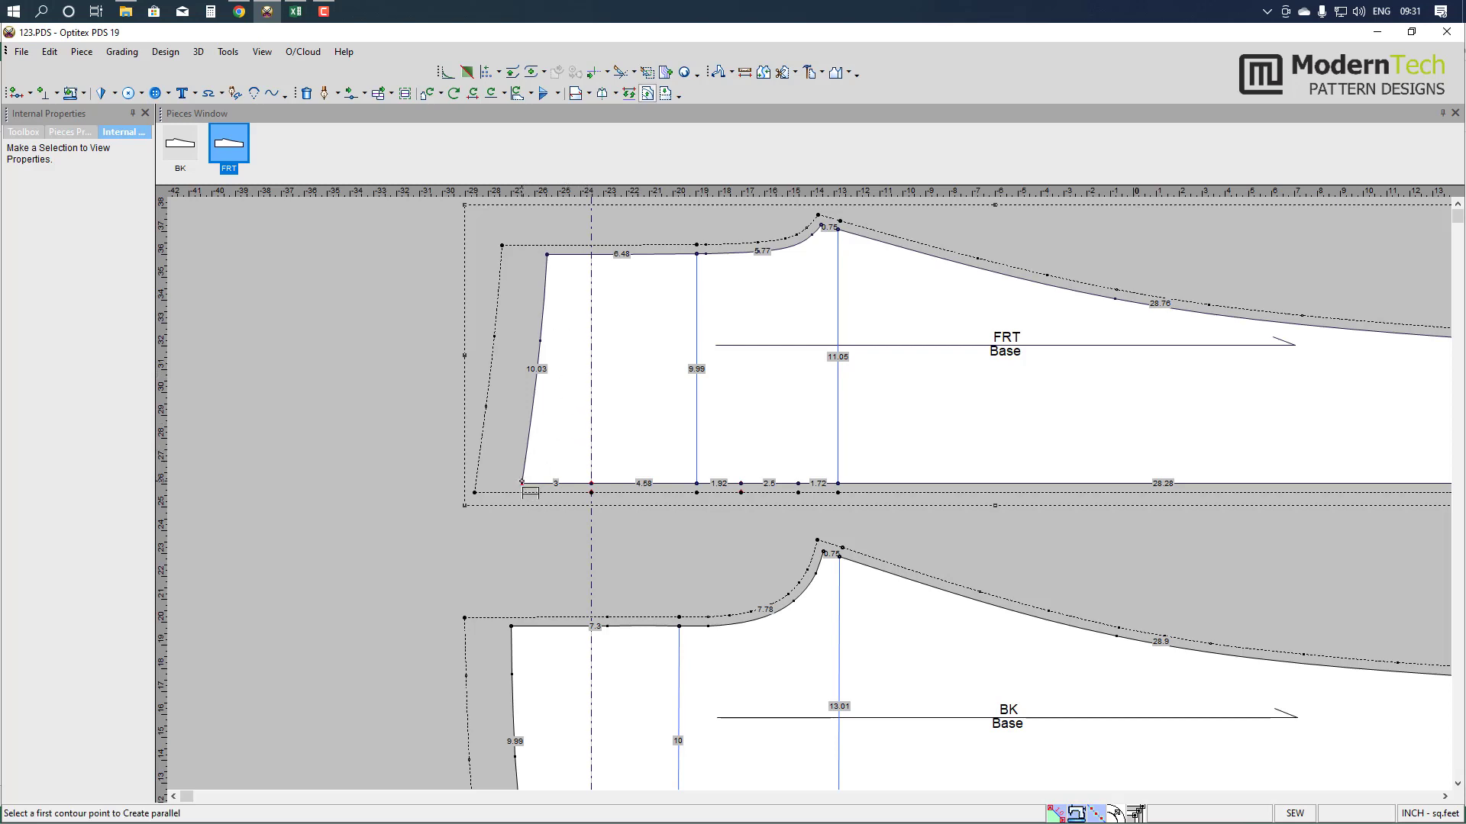
pyautogui.click(547, 255)
pyautogui.write('1')
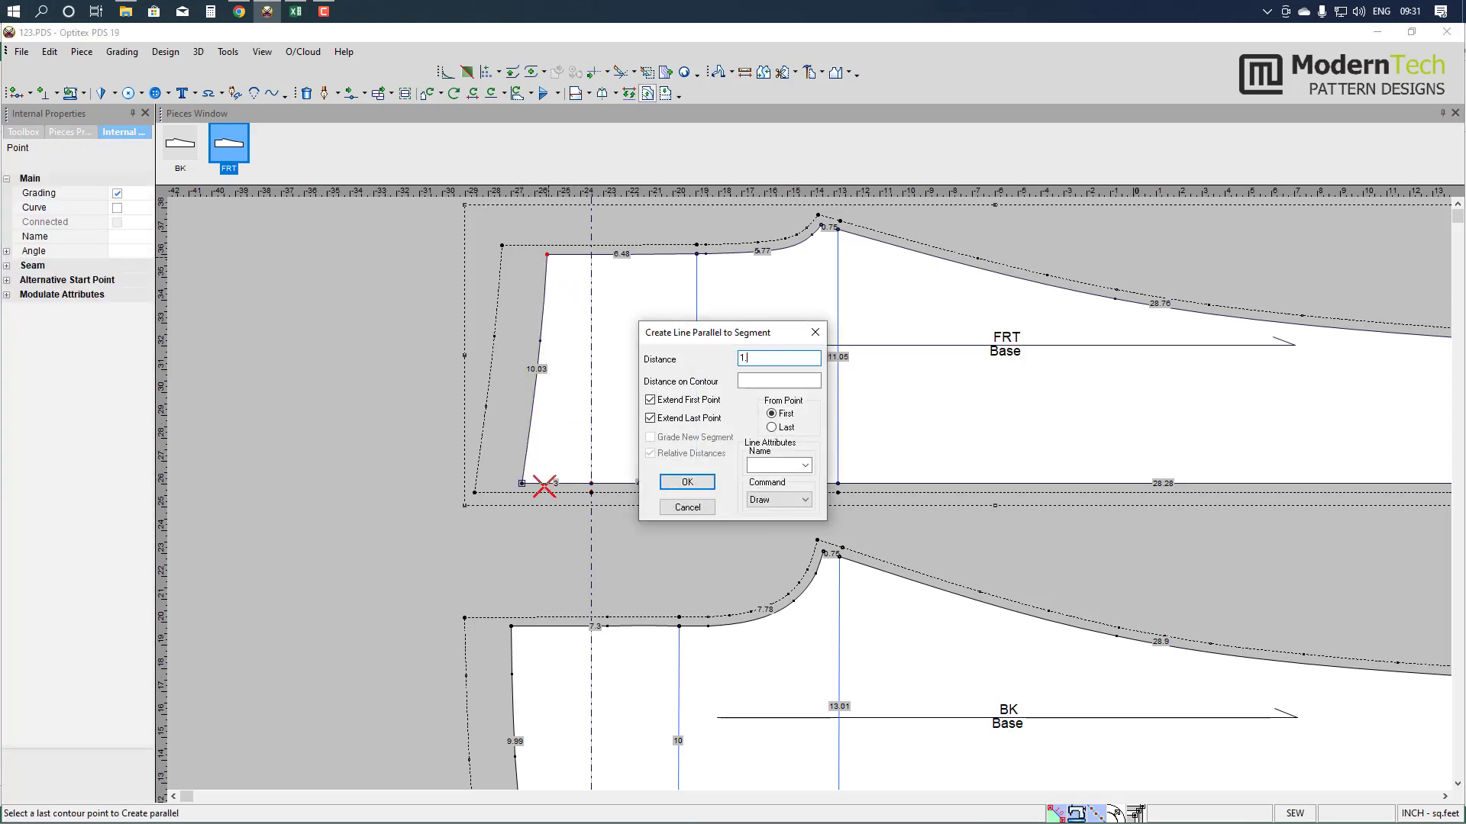
pyautogui.press('Return')
pyautogui.rightClick(391, 421)
pyautogui.press('Escape')
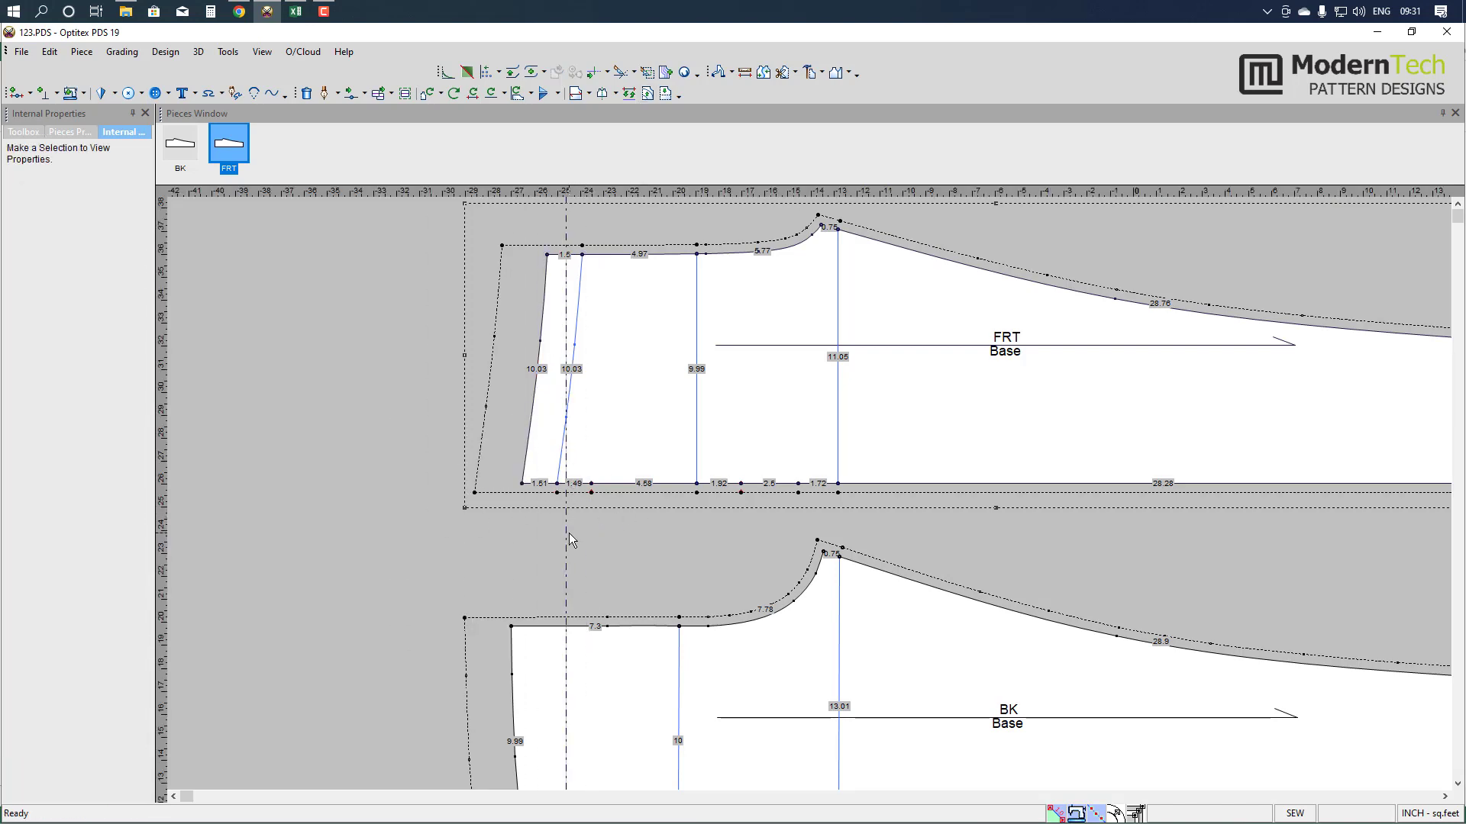
pyautogui.rightClick(400, 405)
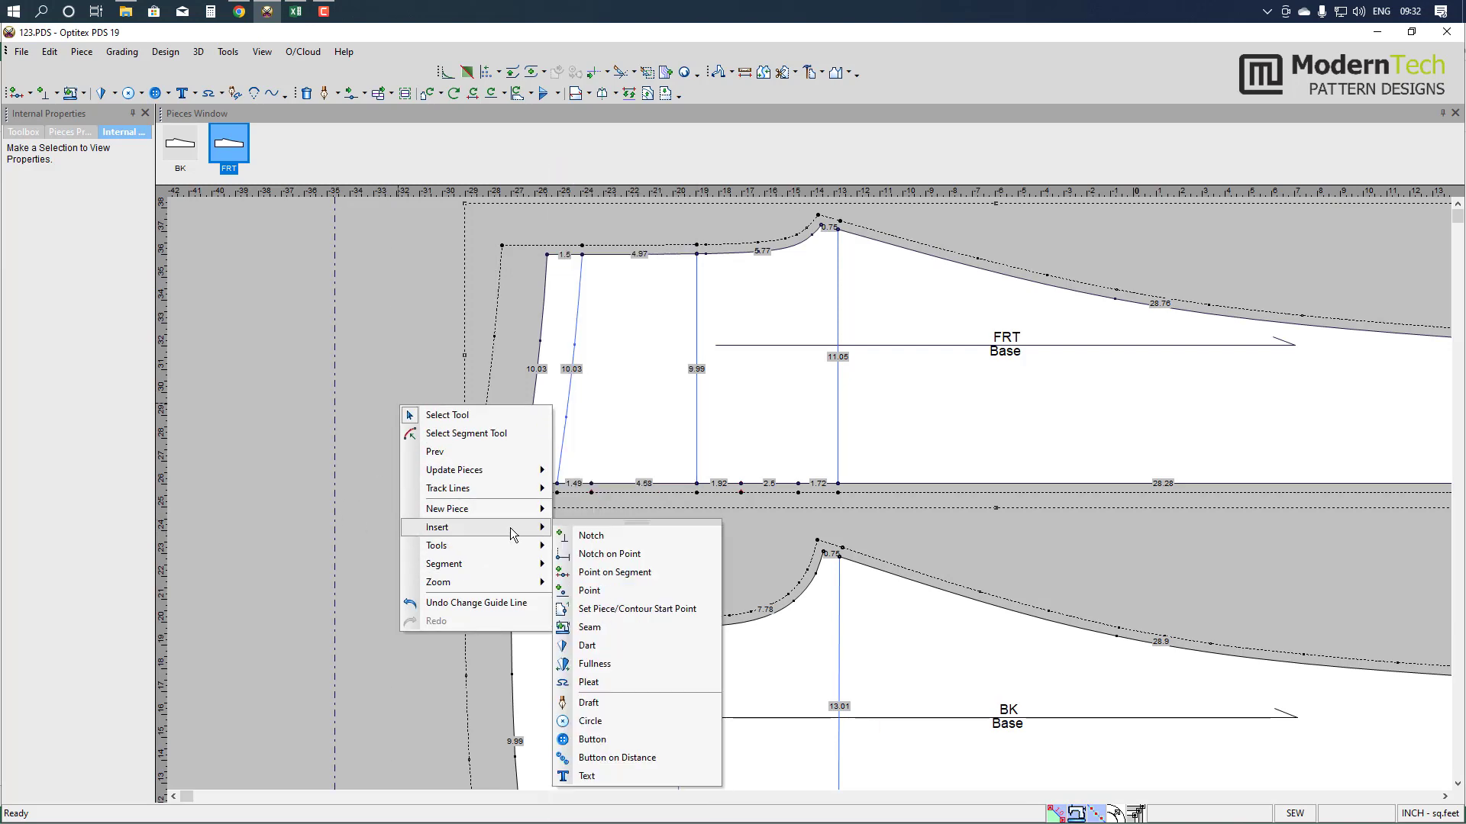
# - Create an 11 x 7 rectangular piece and align its bottom-left corner with the FRT edge
pyautogui.moveTo(447, 508)
pyautogui.click(610, 510)
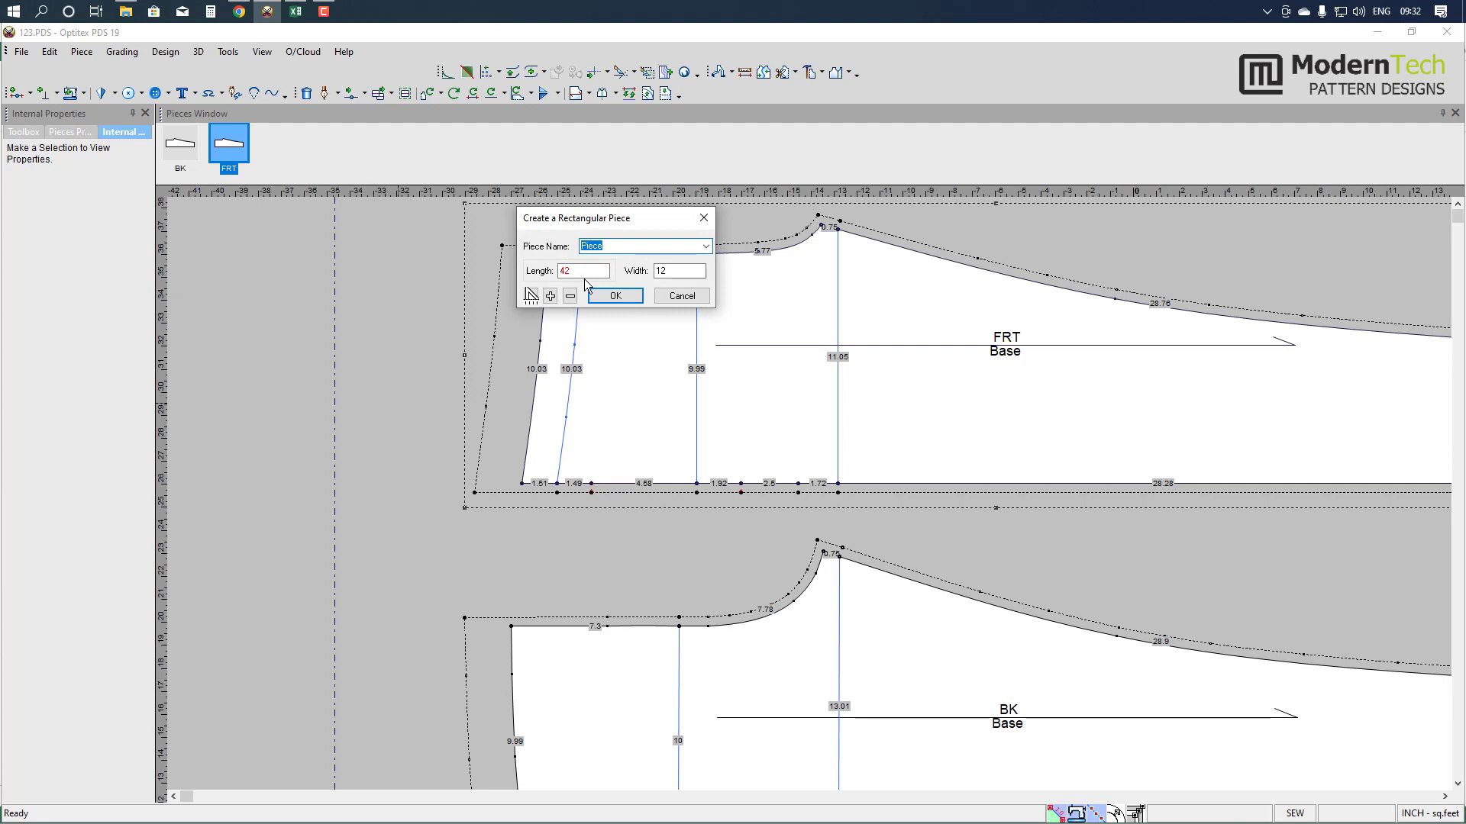
pyautogui.press('Tab')
pyautogui.press('Tab')
pyautogui.write('7')
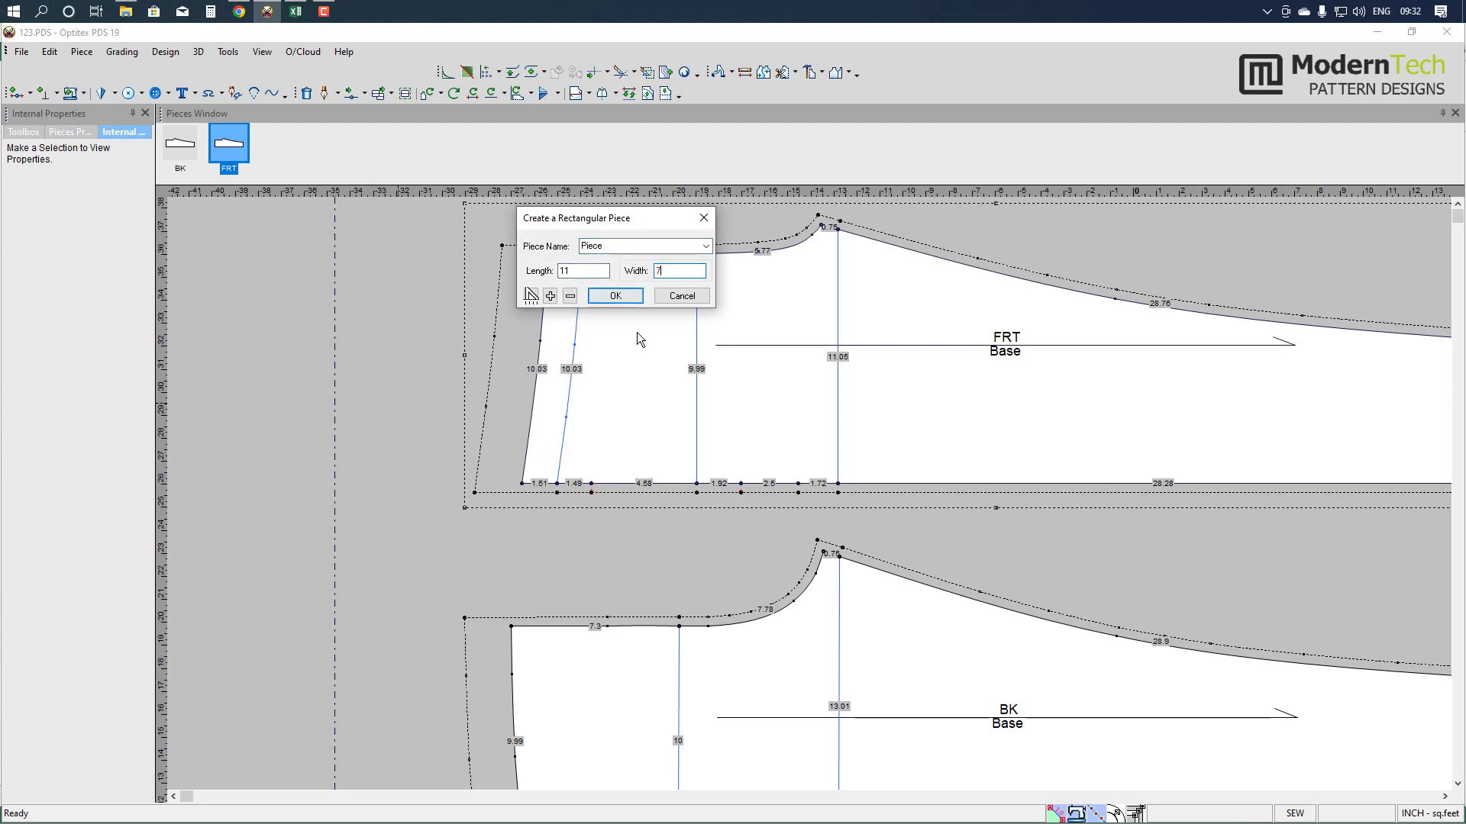
pyautogui.click(616, 295)
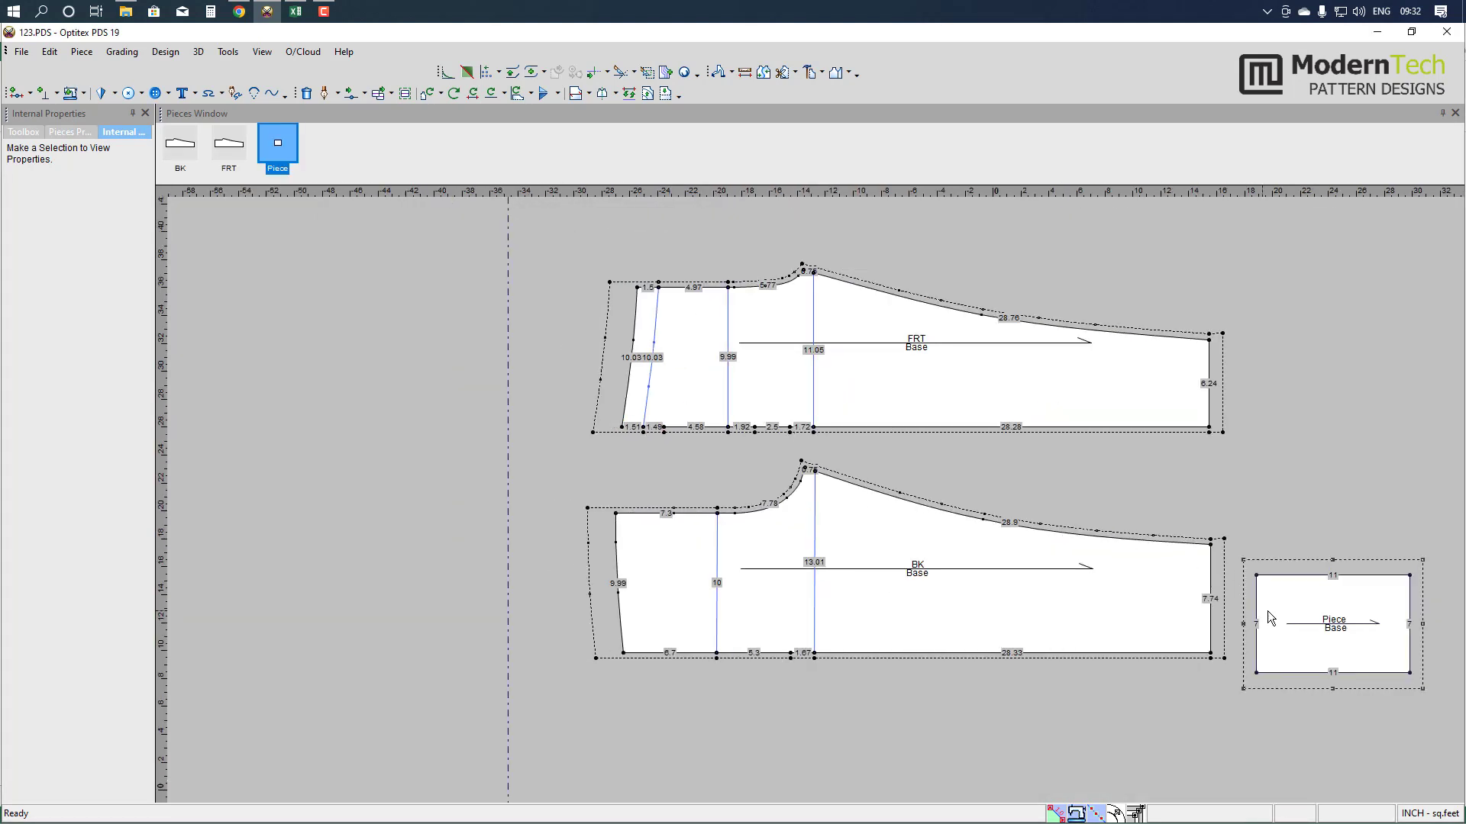
pyautogui.moveTo(1267, 611); pyautogui.dragTo(628, 423)
pyautogui.scroll(2, 804, 497)
pyautogui.click(694, 595)
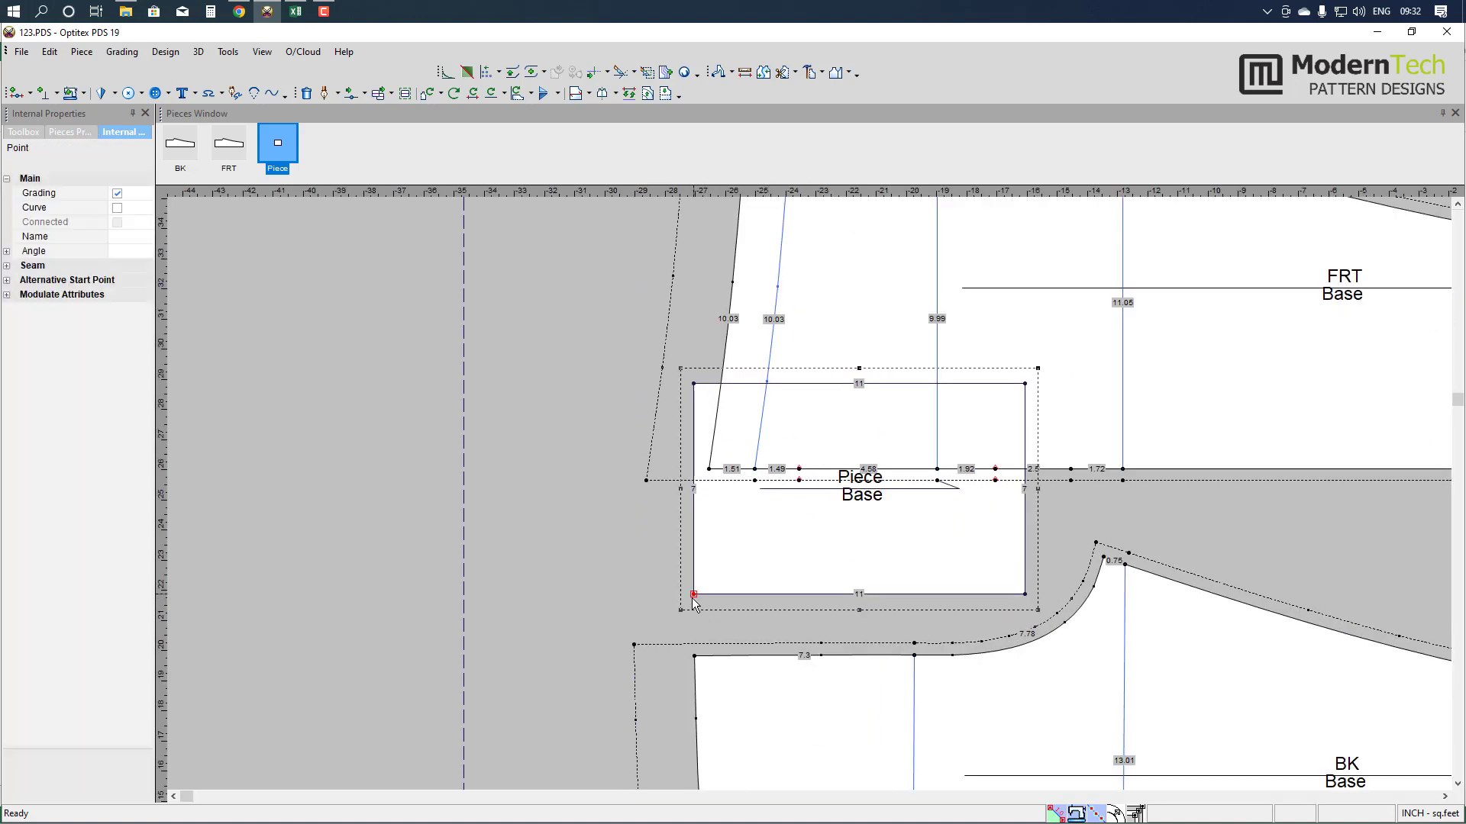
pyautogui.moveTo(693, 595); pyautogui.dragTo(754, 470)
pyautogui.scroll(-1, 800, 497)
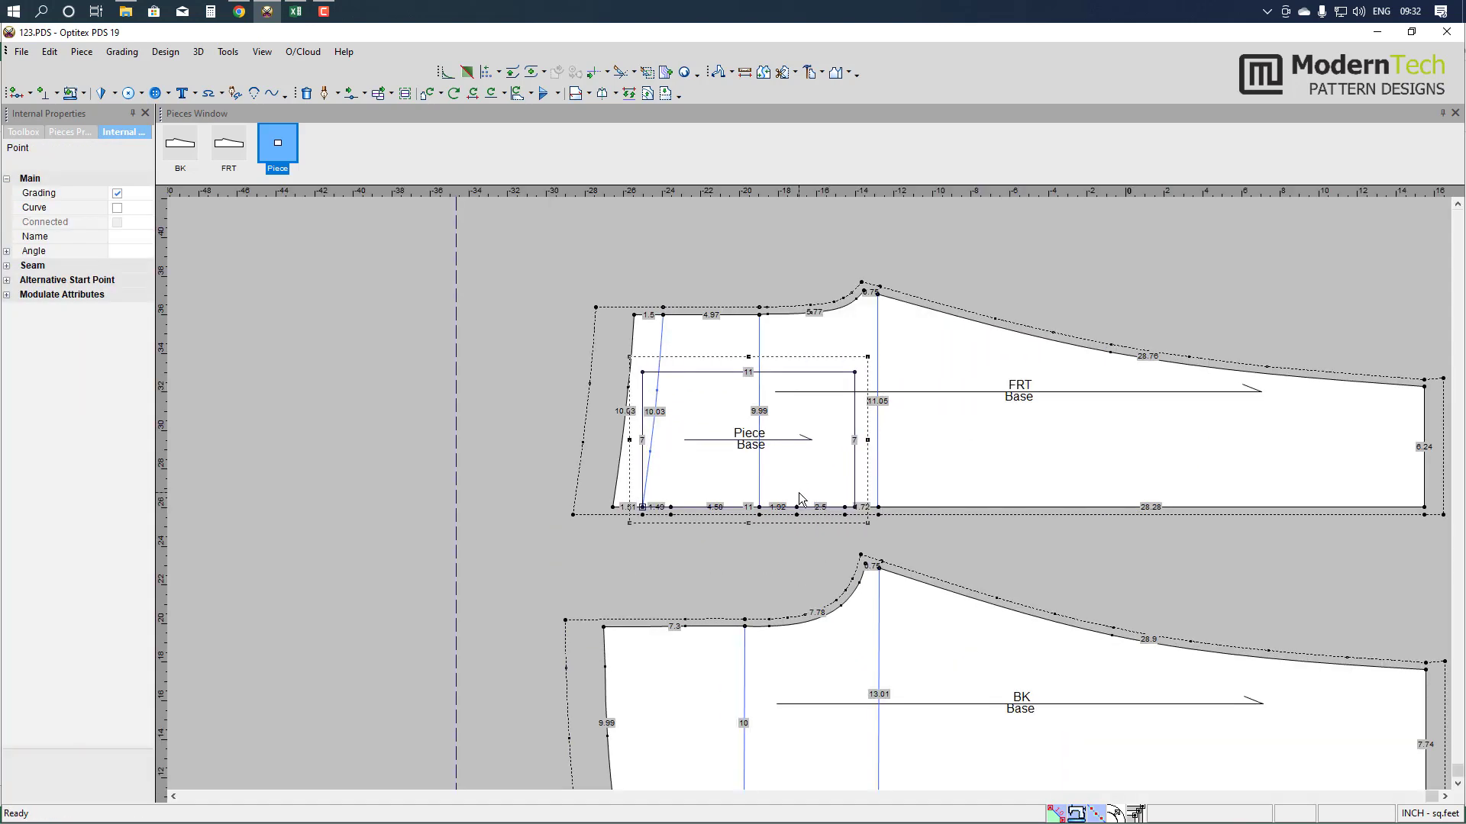
pyautogui.scroll(1, 800, 498)
# - Shift the rectangle's two top corners 0.86 to the right to skew it
pyautogui.click(350, 93)
pyautogui.moveTo(527, 342); pyautogui.dragTo(889, 375)
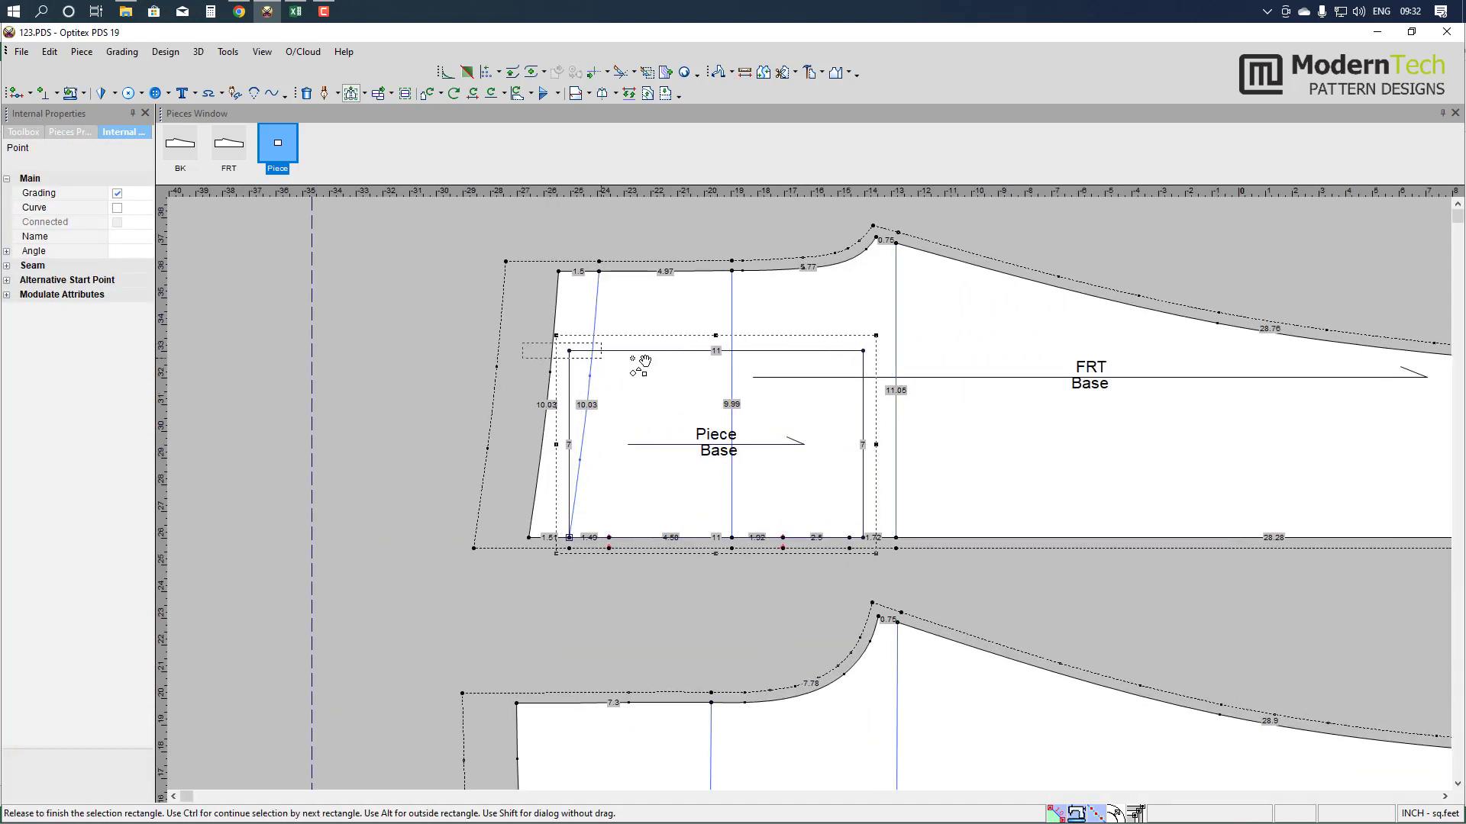
pyautogui.click(569, 352)
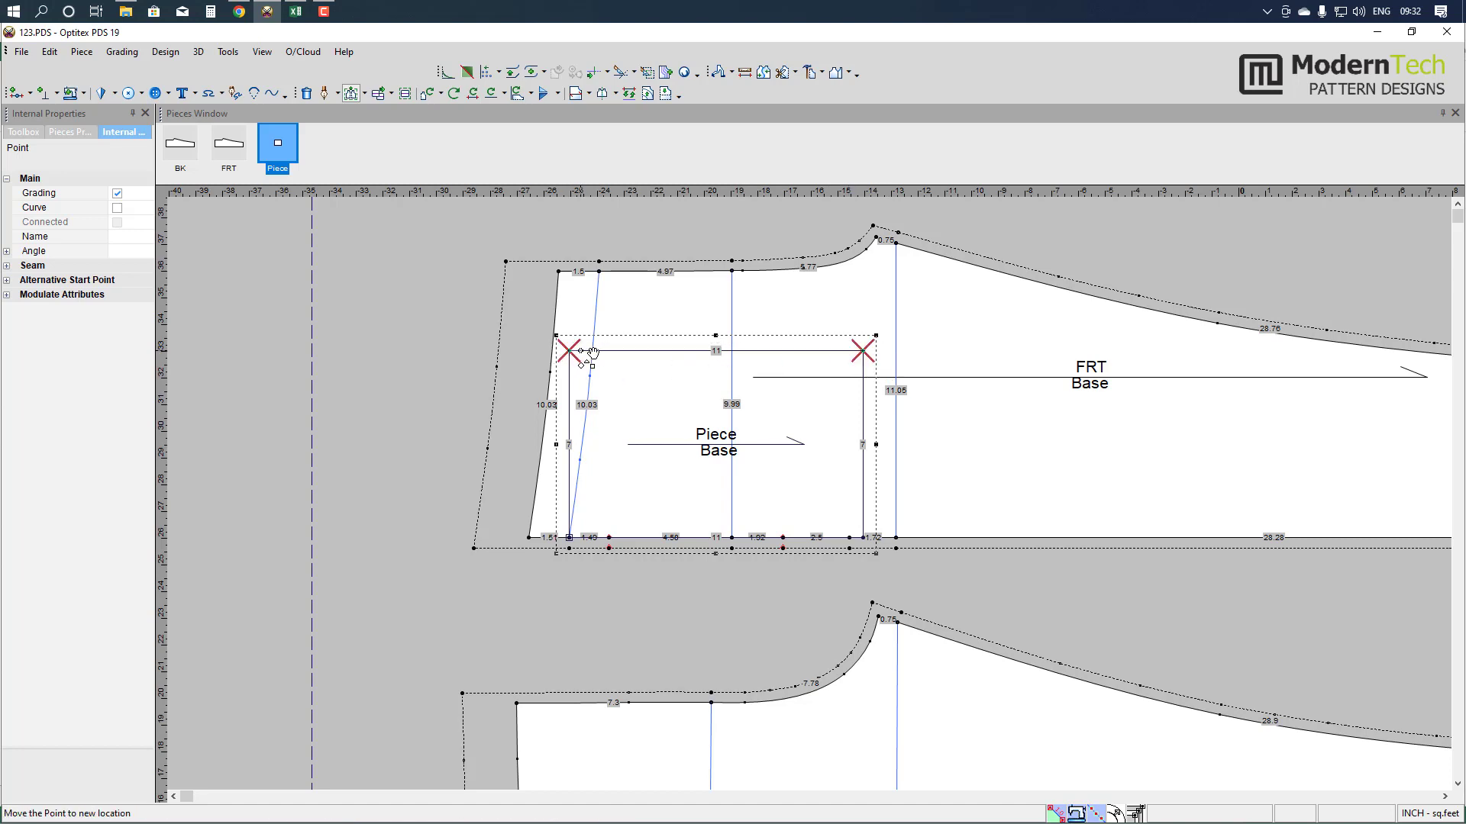
pyautogui.click(593, 351)
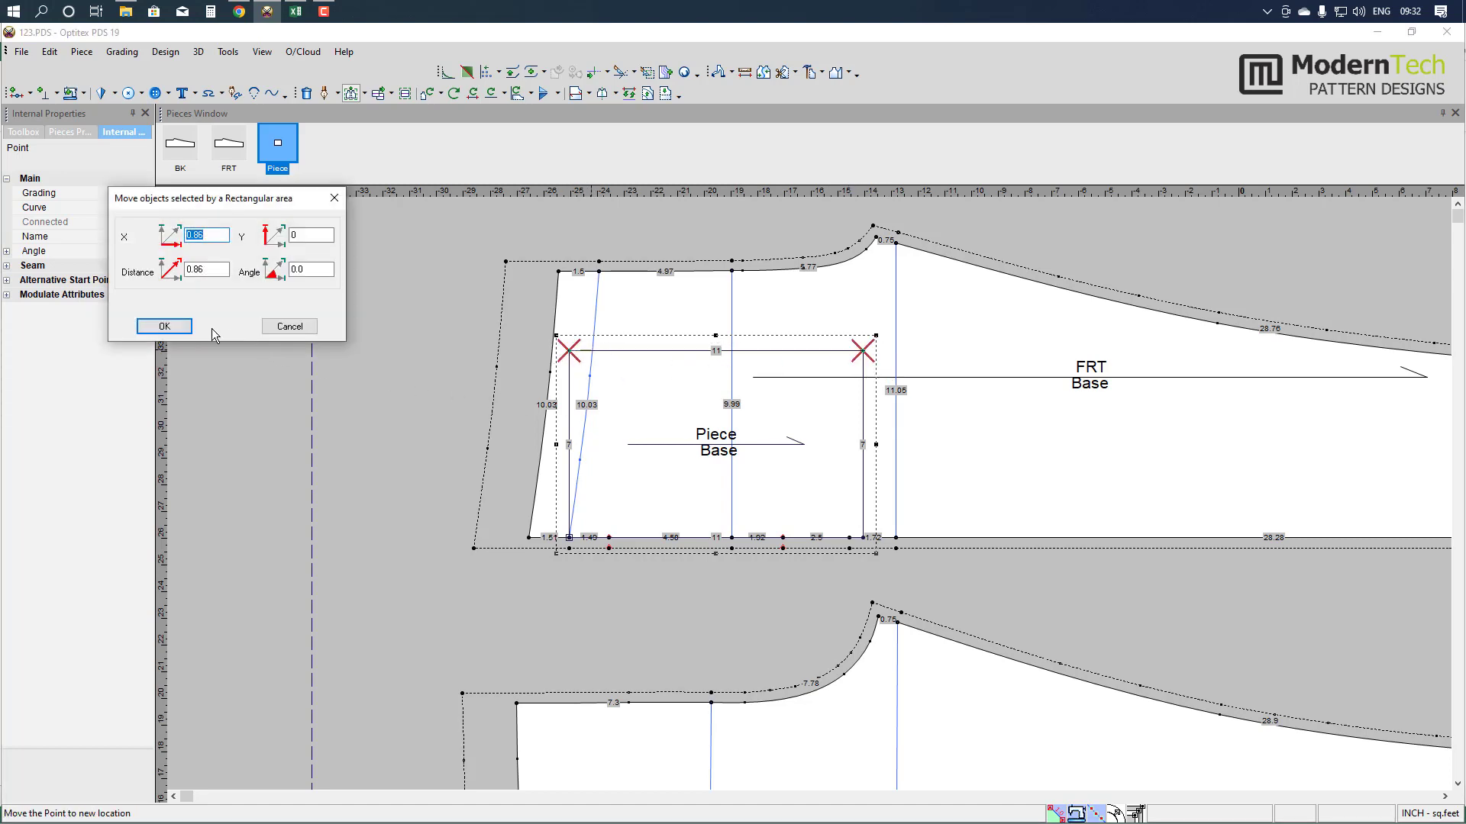
pyautogui.click(151, 326)
pyautogui.rightClick(263, 319)
# - Lower the top-left corner along the left edge and snap the right-edge point to the vertical guide
pyautogui.click(309, 321)
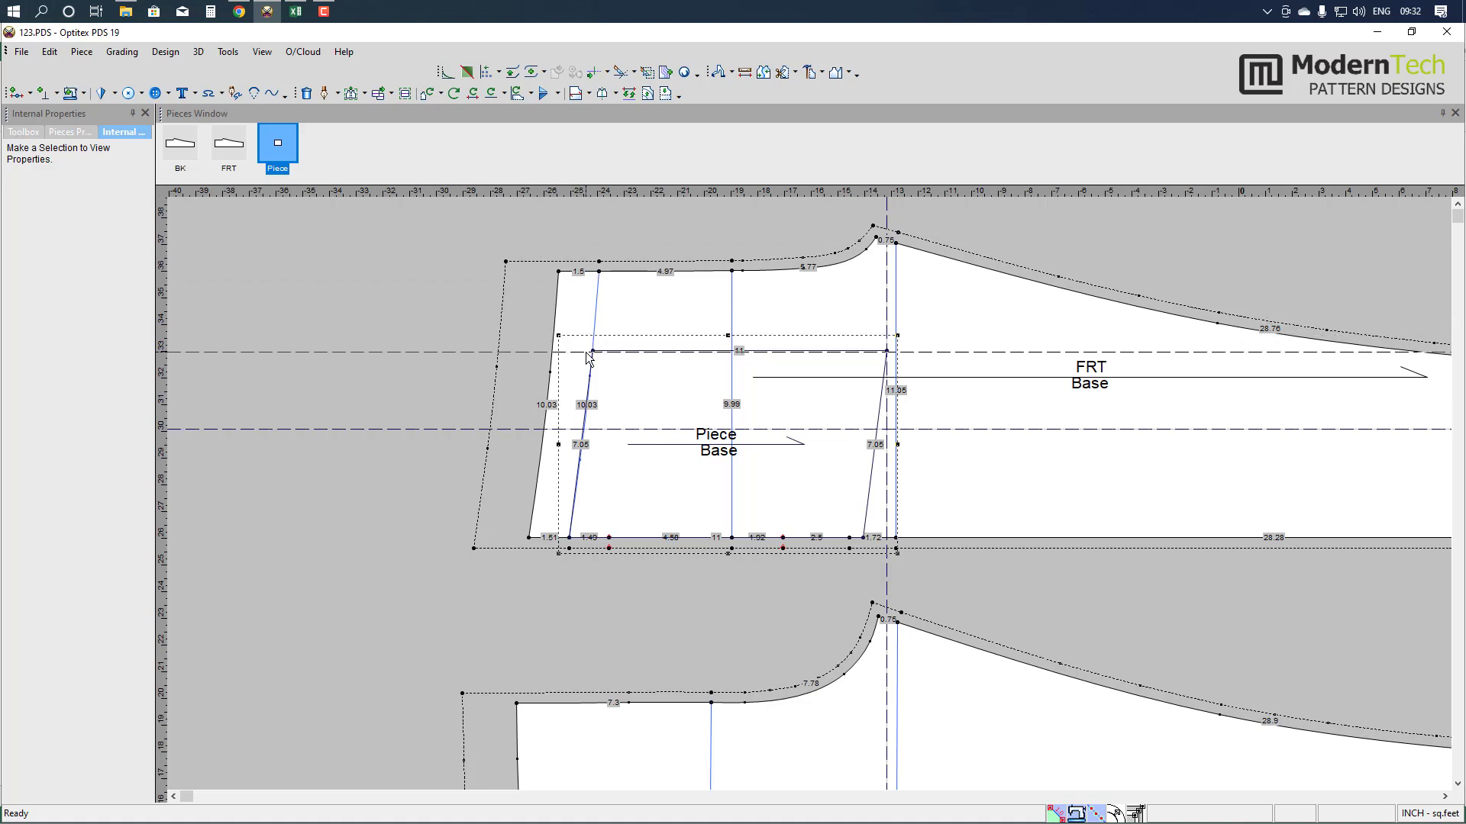
pyautogui.scroll(2, 811, 500)
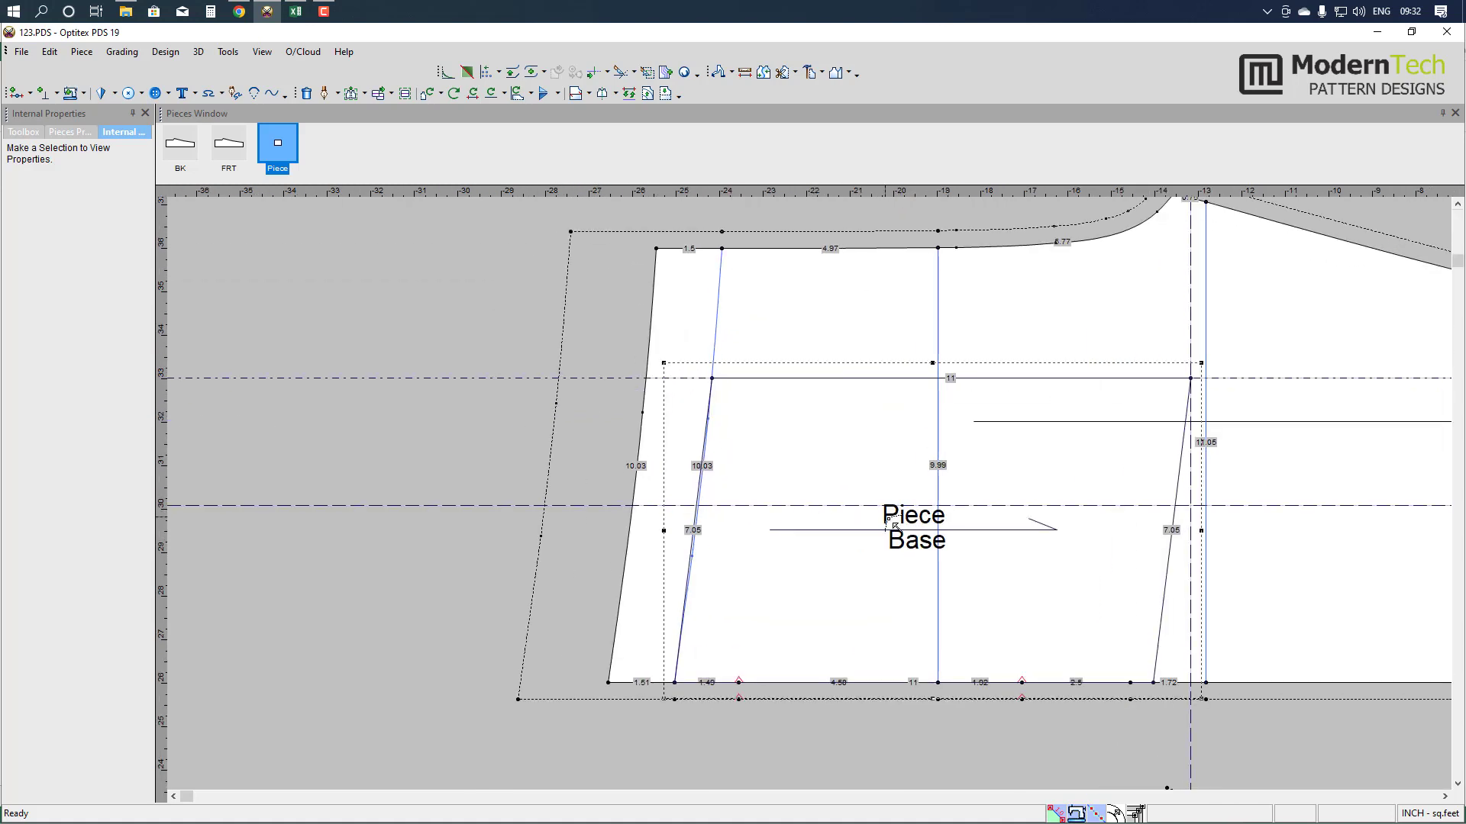
pyautogui.press('m')
pyautogui.scroll(1, 895, 527)
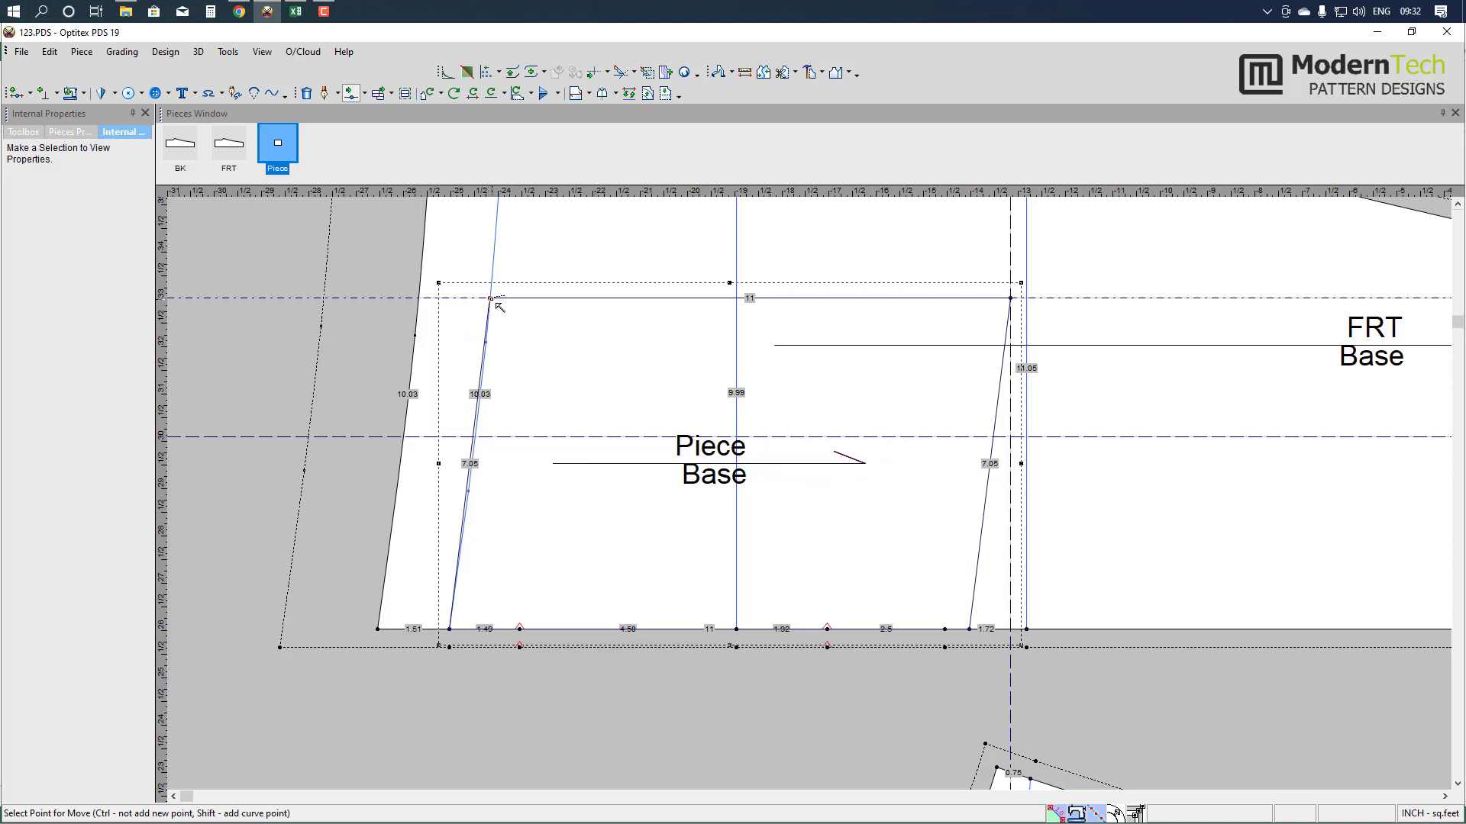
pyautogui.click(491, 299)
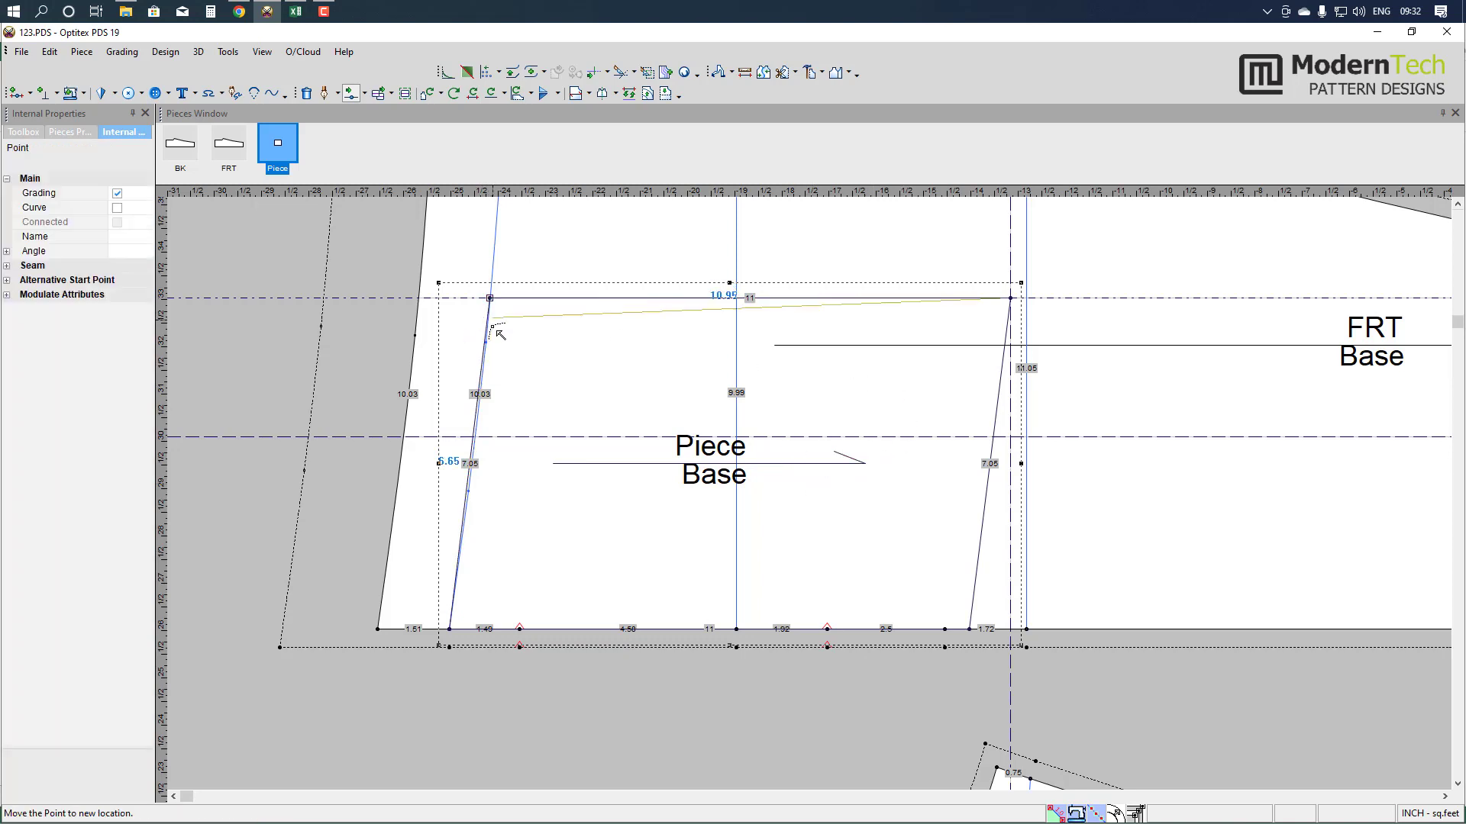
pyautogui.click(485, 373)
pyautogui.click(677, 531)
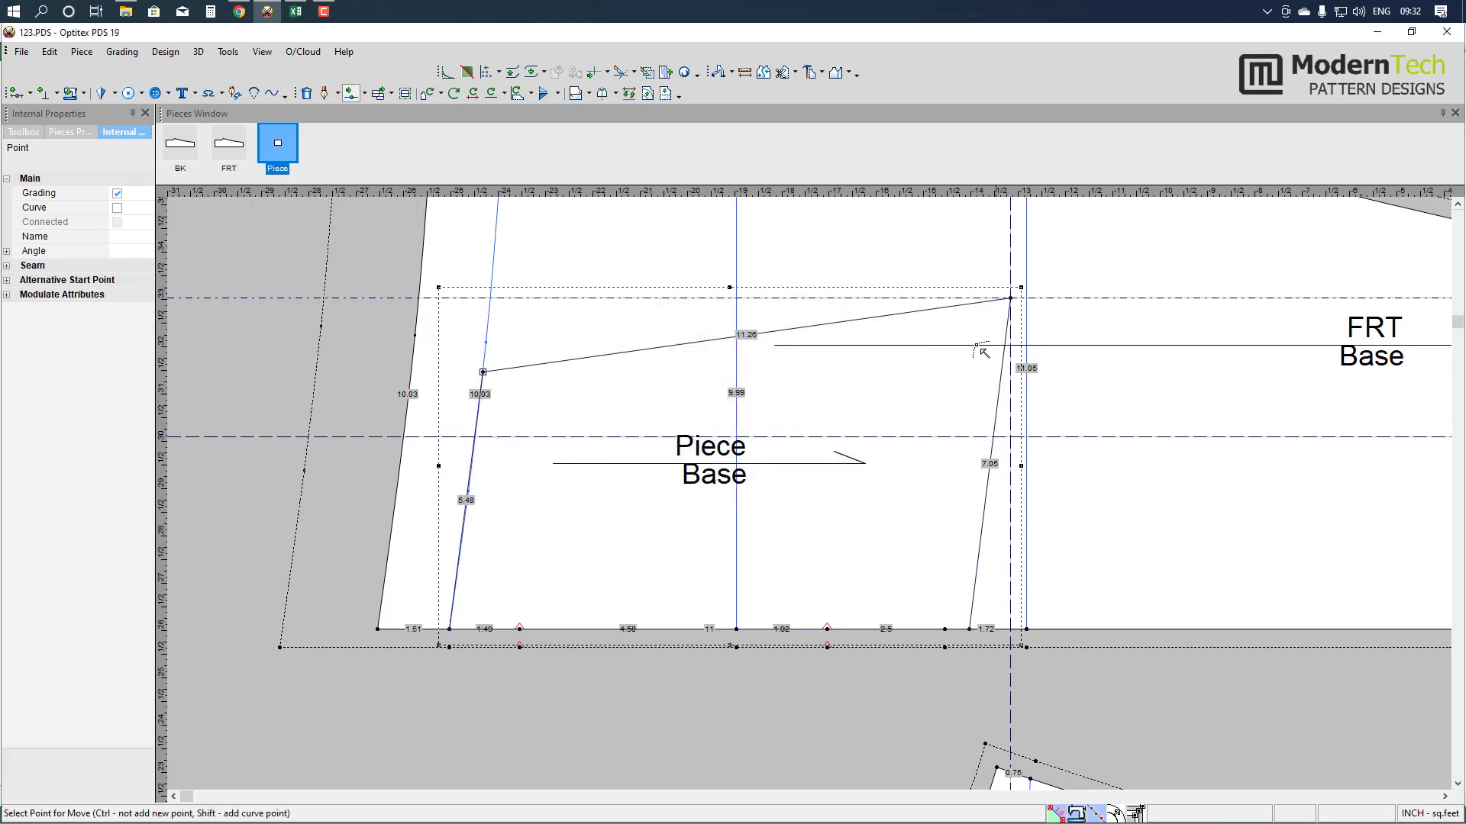
pyautogui.click(992, 452)
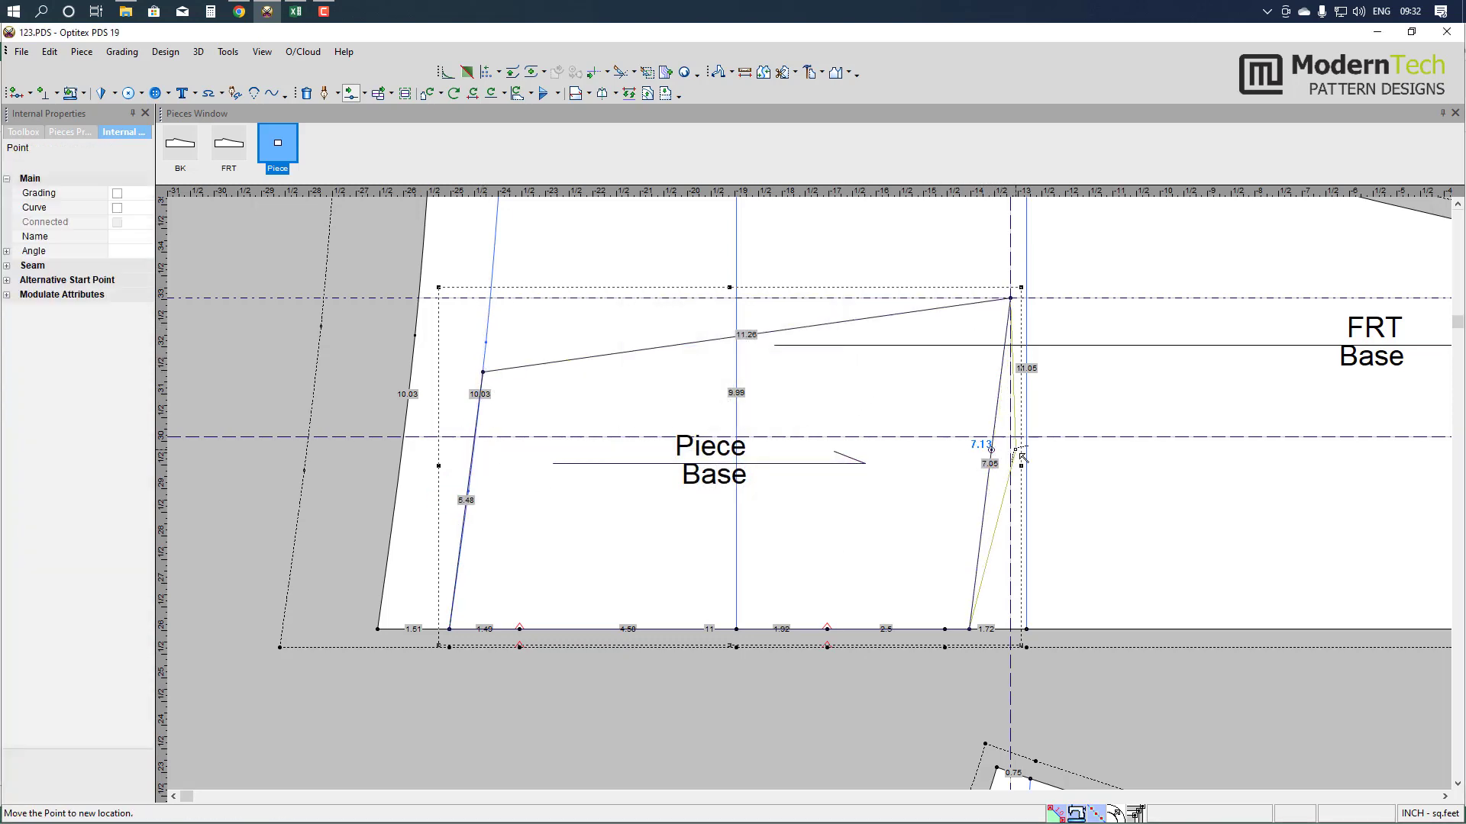
pyautogui.click(1011, 452)
pyautogui.click(679, 530)
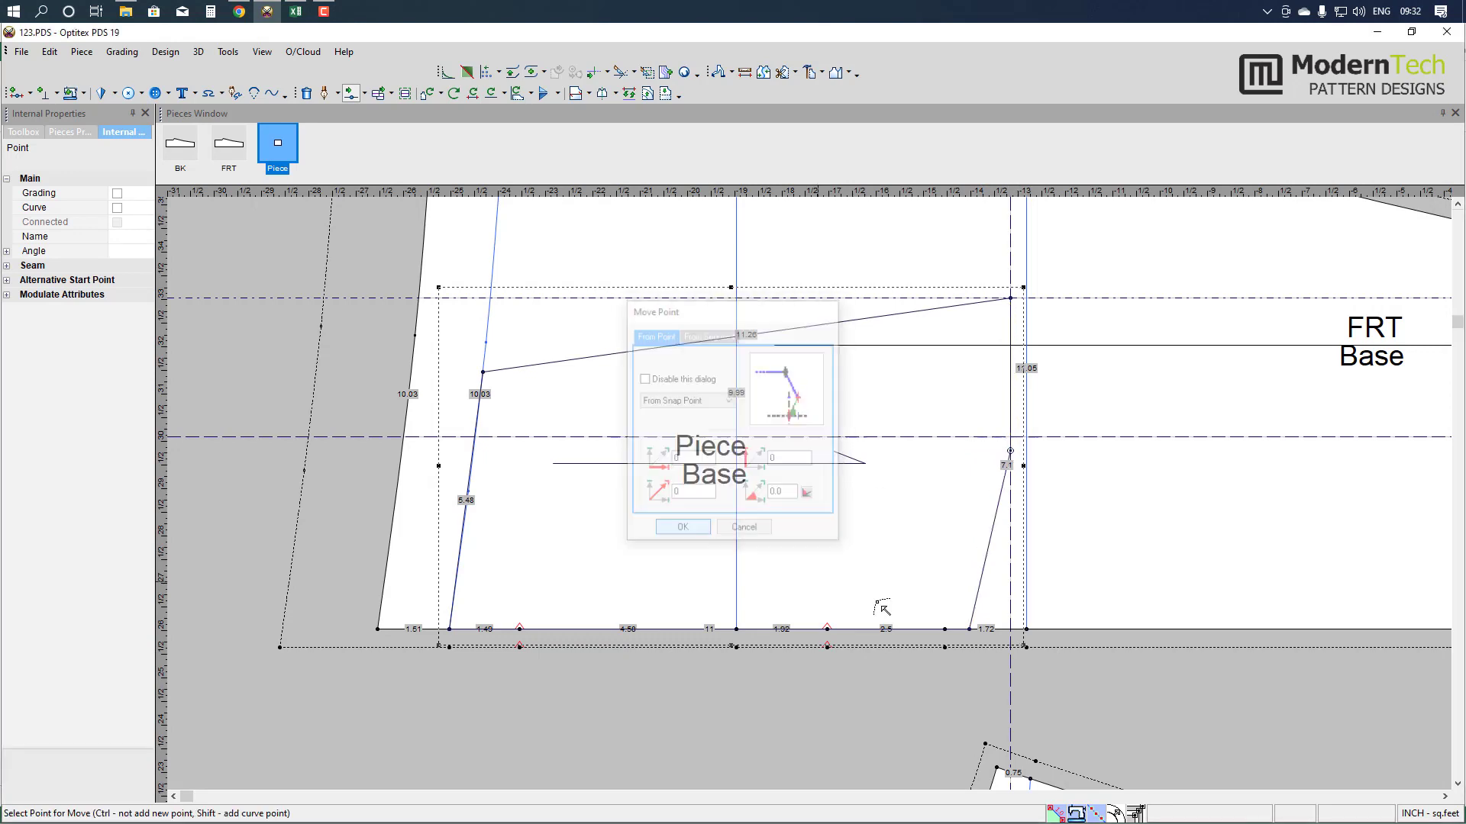
# - Move the bottom-right and top-right corners left, shortening the top edge to 9.07
pyautogui.click(970, 630)
pyautogui.click(898, 629)
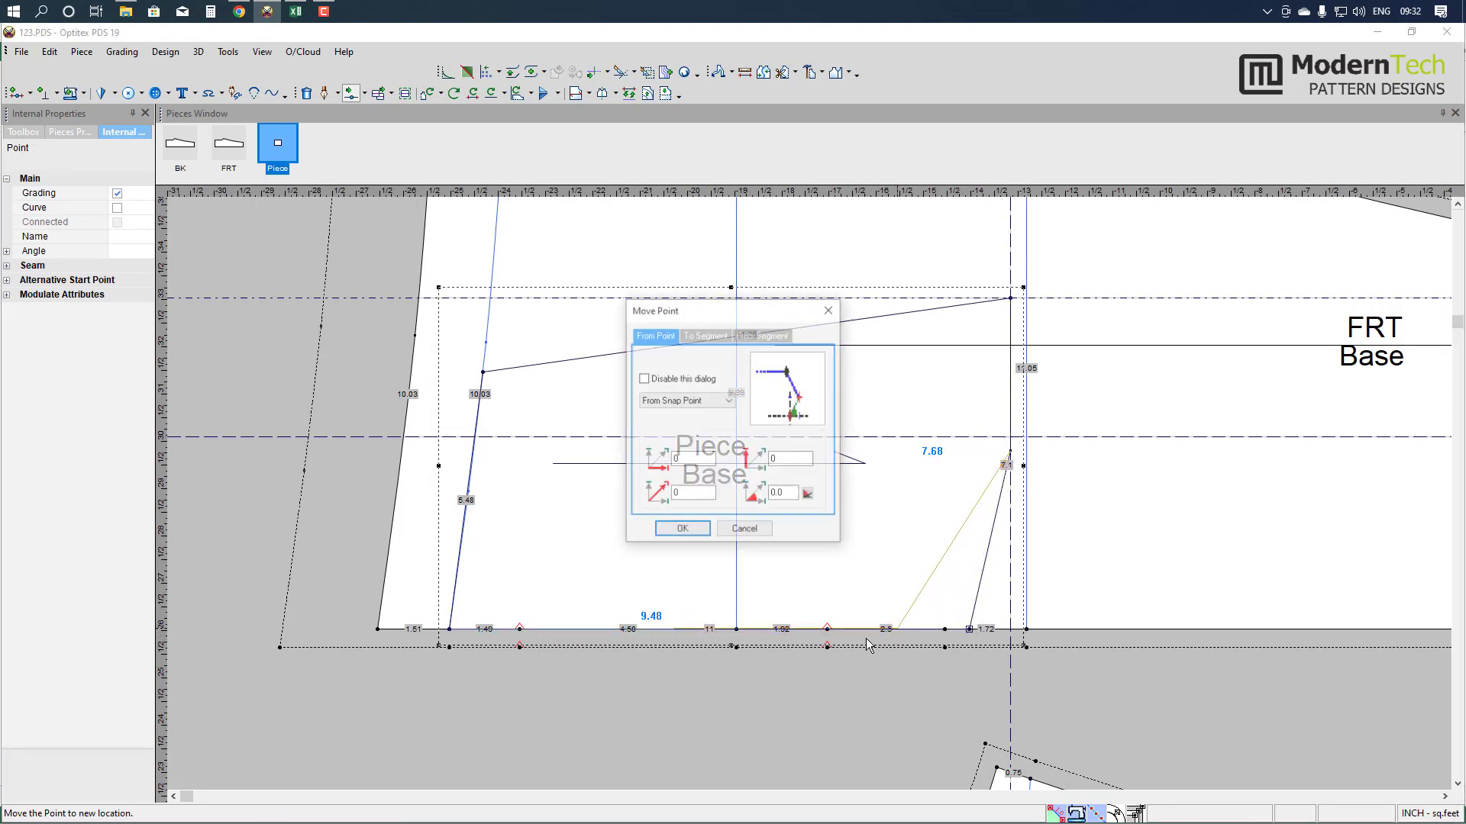
pyautogui.click(682, 529)
pyautogui.click(1011, 298)
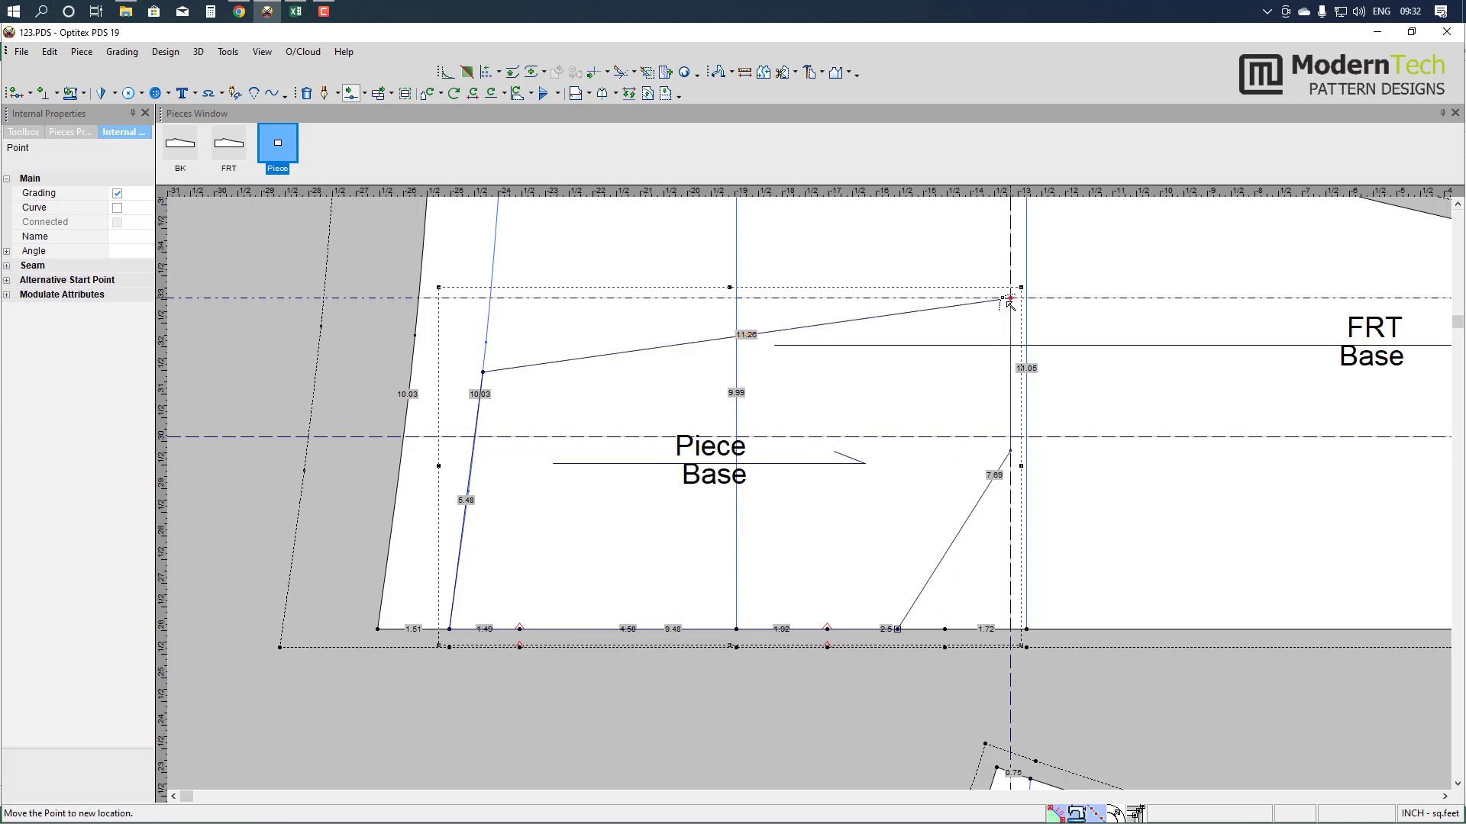
pyautogui.click(905, 298)
pyautogui.click(681, 529)
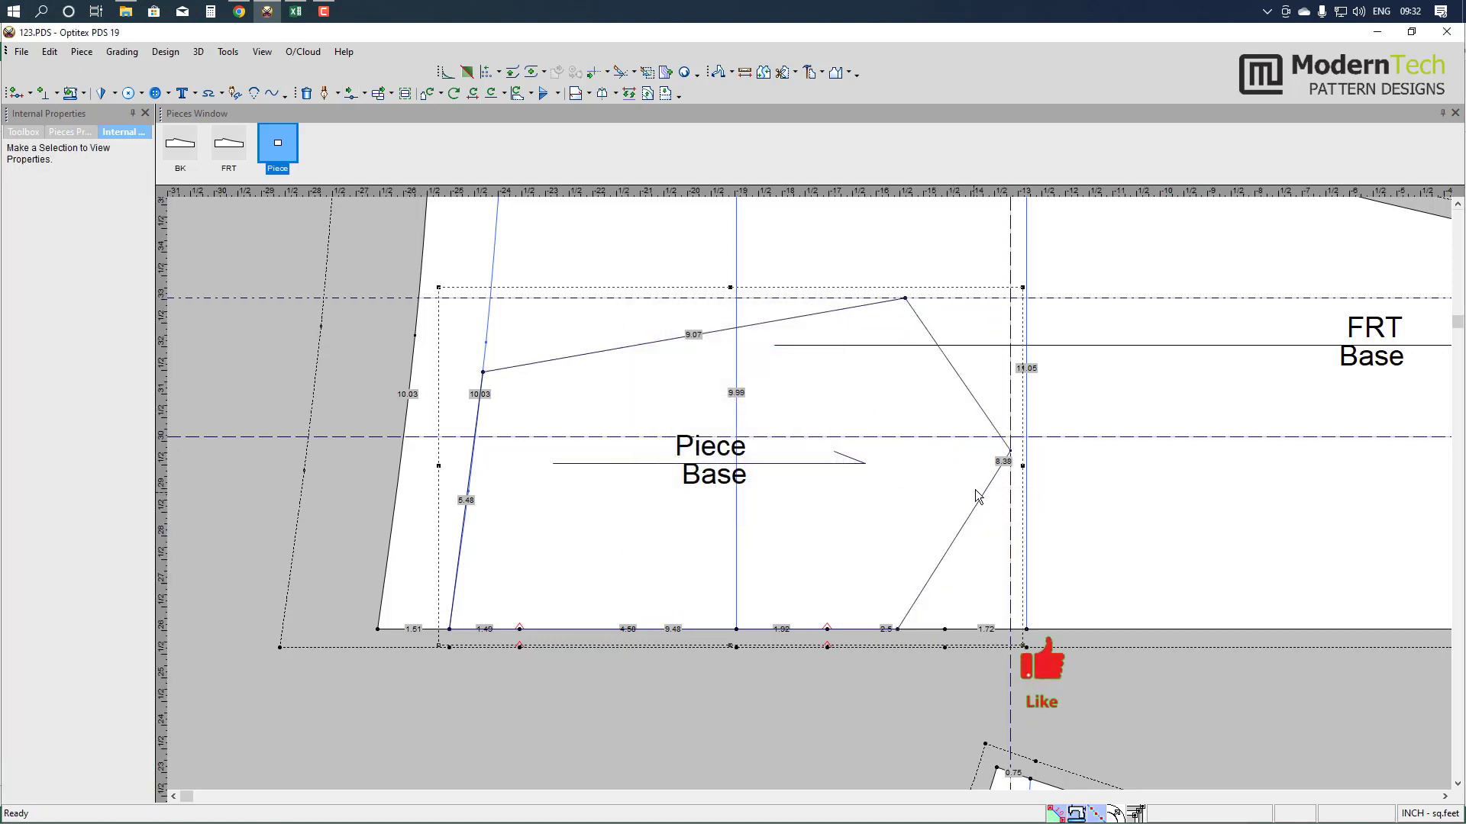
pyautogui.click(1011, 452)
# - Convert the right-edge point and the top corner point into curve points
pyautogui.click(117, 208)
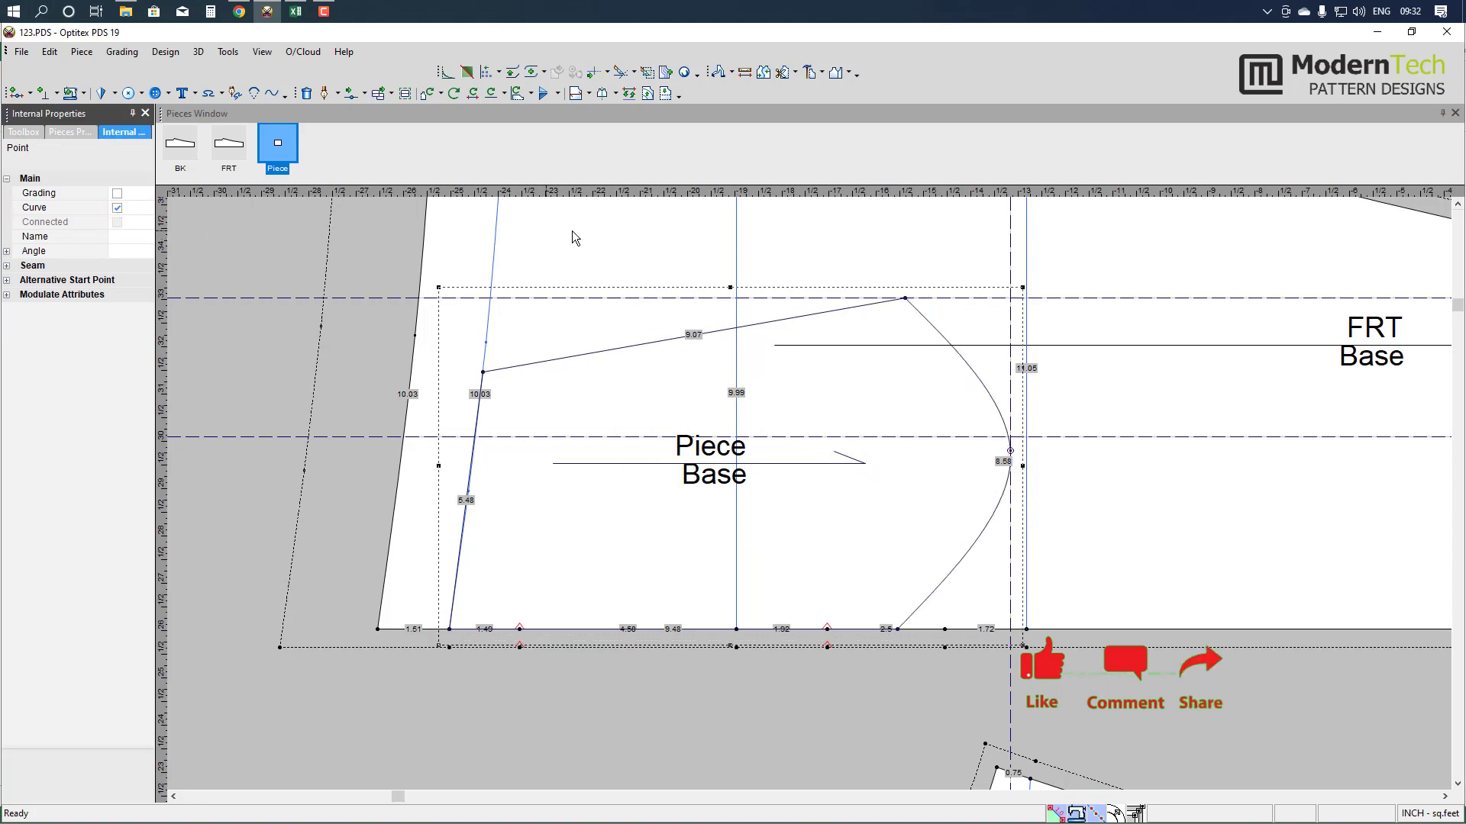
pyautogui.click(905, 298)
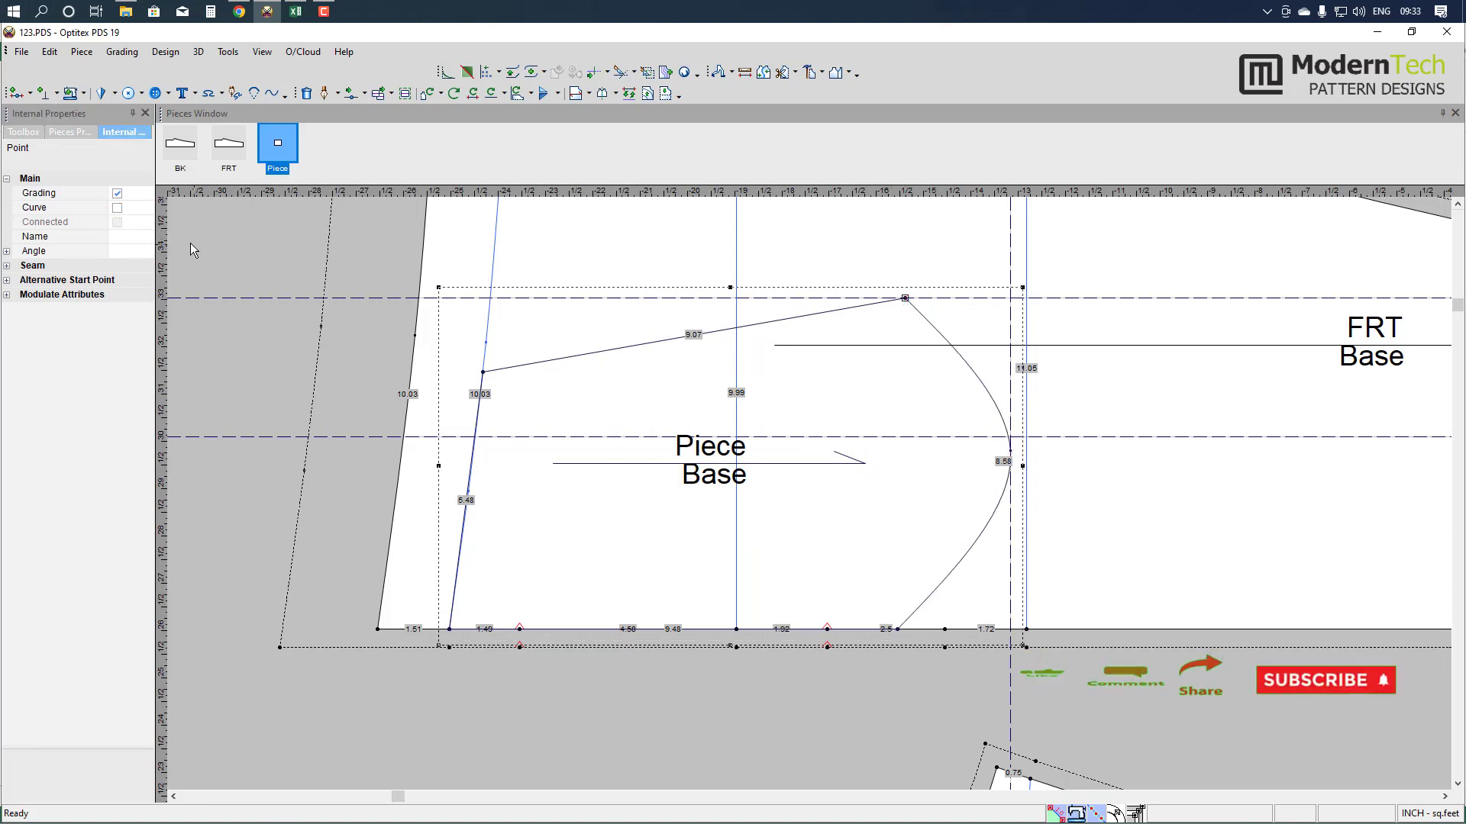
pyautogui.click(117, 207)
pyautogui.press('m')
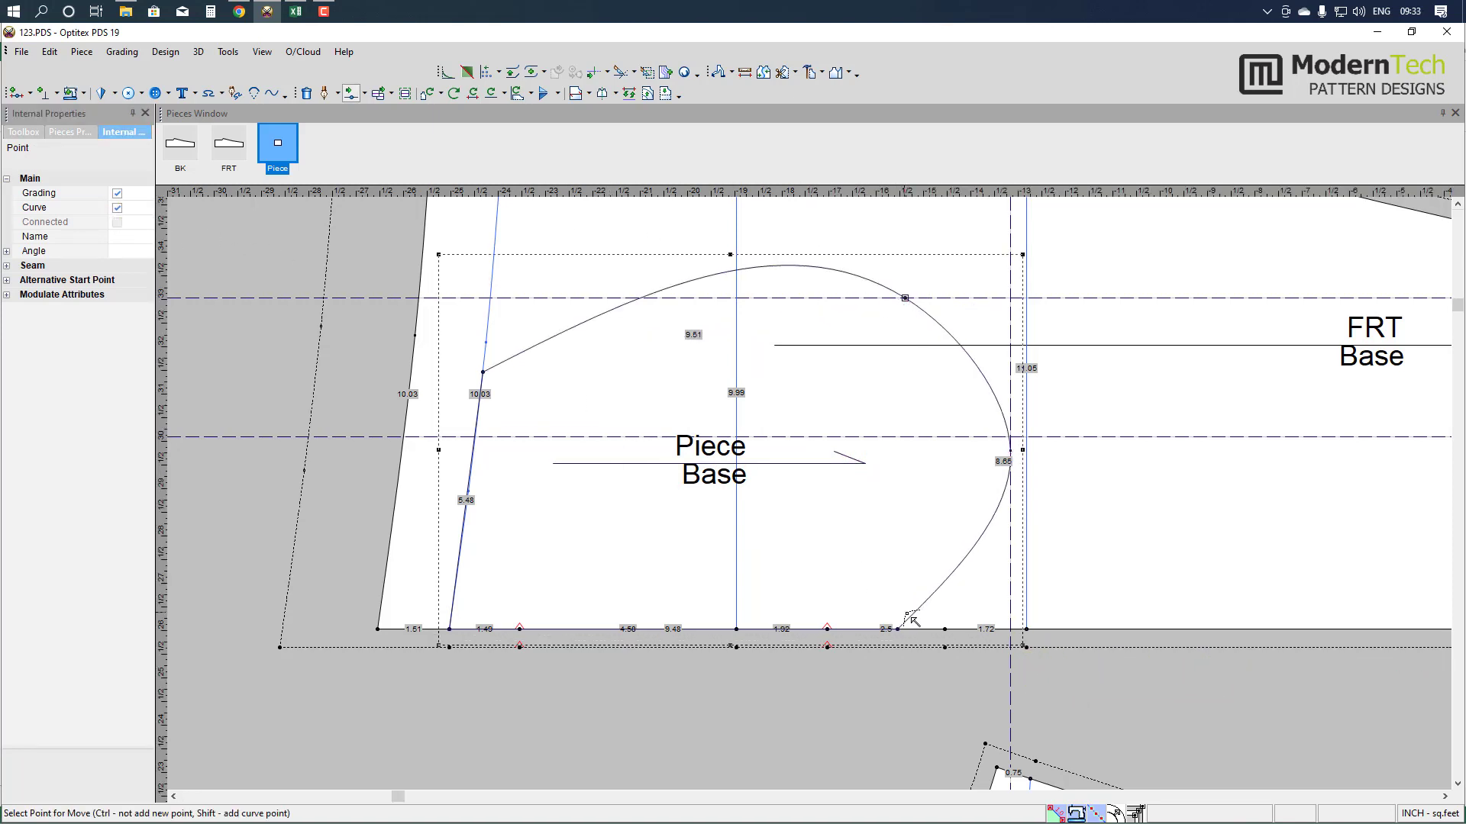
# - Adjust the lower and right-side curve points to shape the curve's bulge
pyautogui.click(898, 628)
pyautogui.click(902, 613)
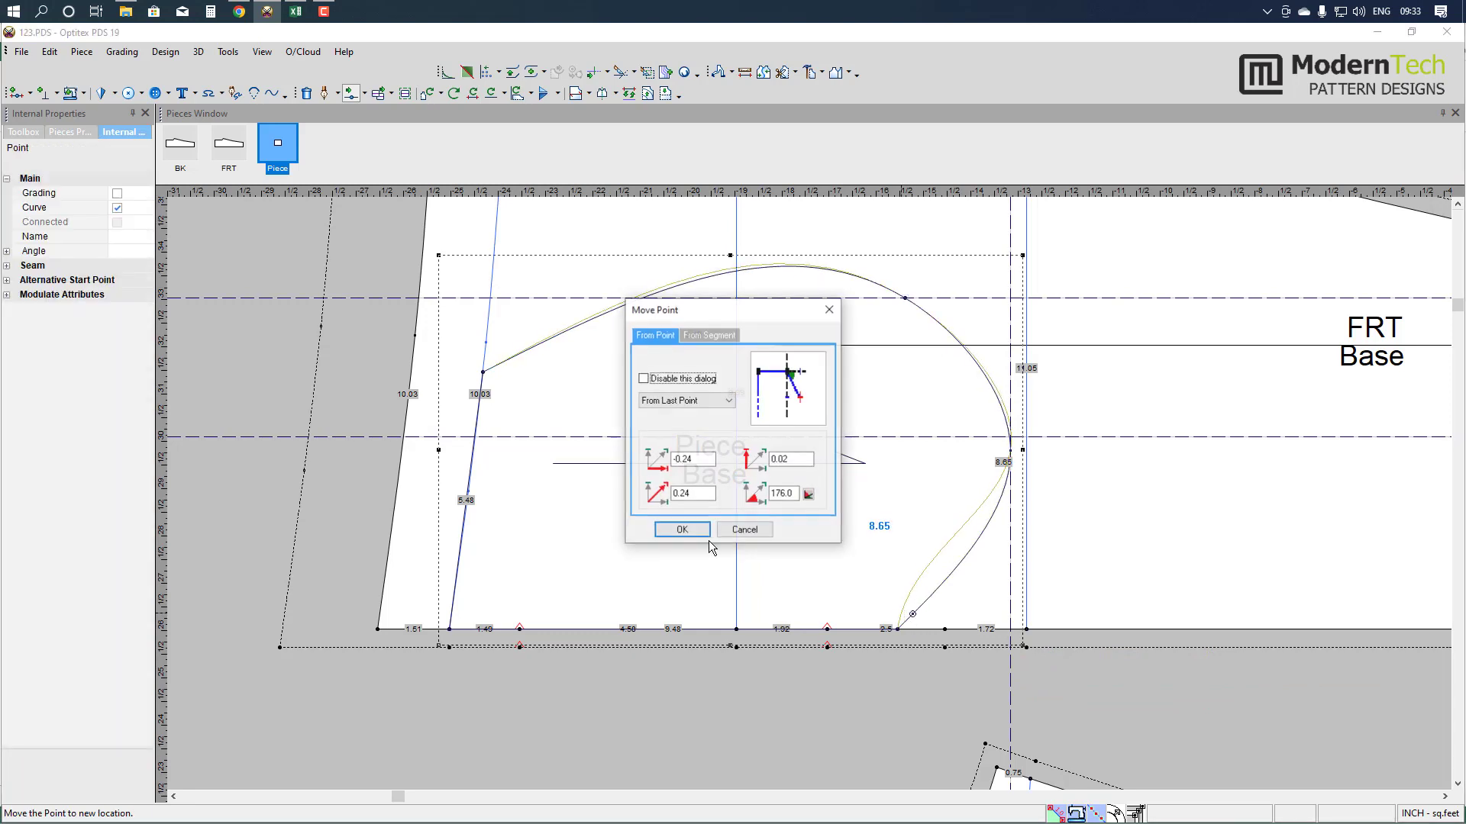
pyautogui.click(672, 525)
pyautogui.click(947, 559)
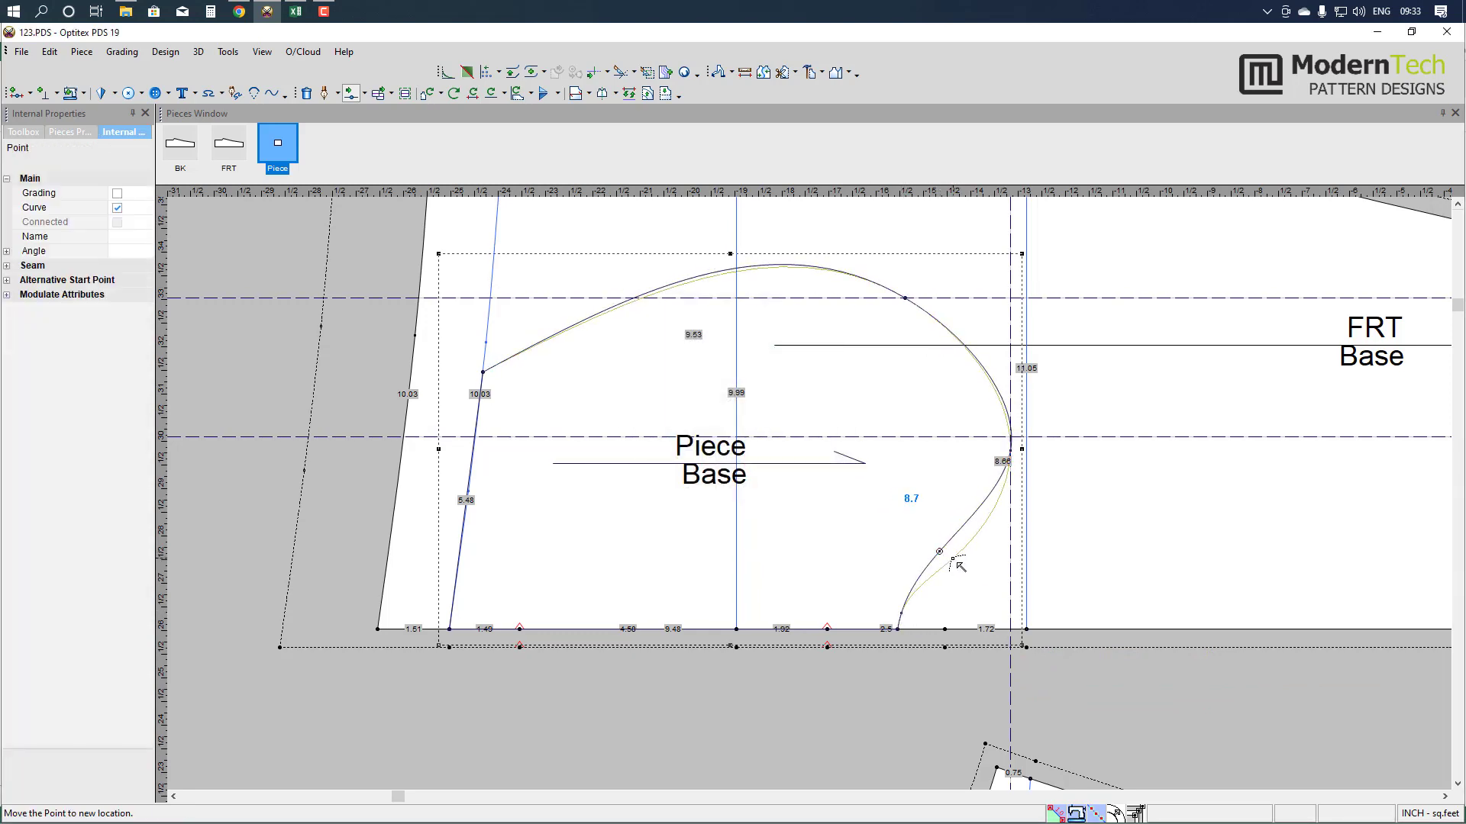
pyautogui.click(961, 565)
pyautogui.click(701, 535)
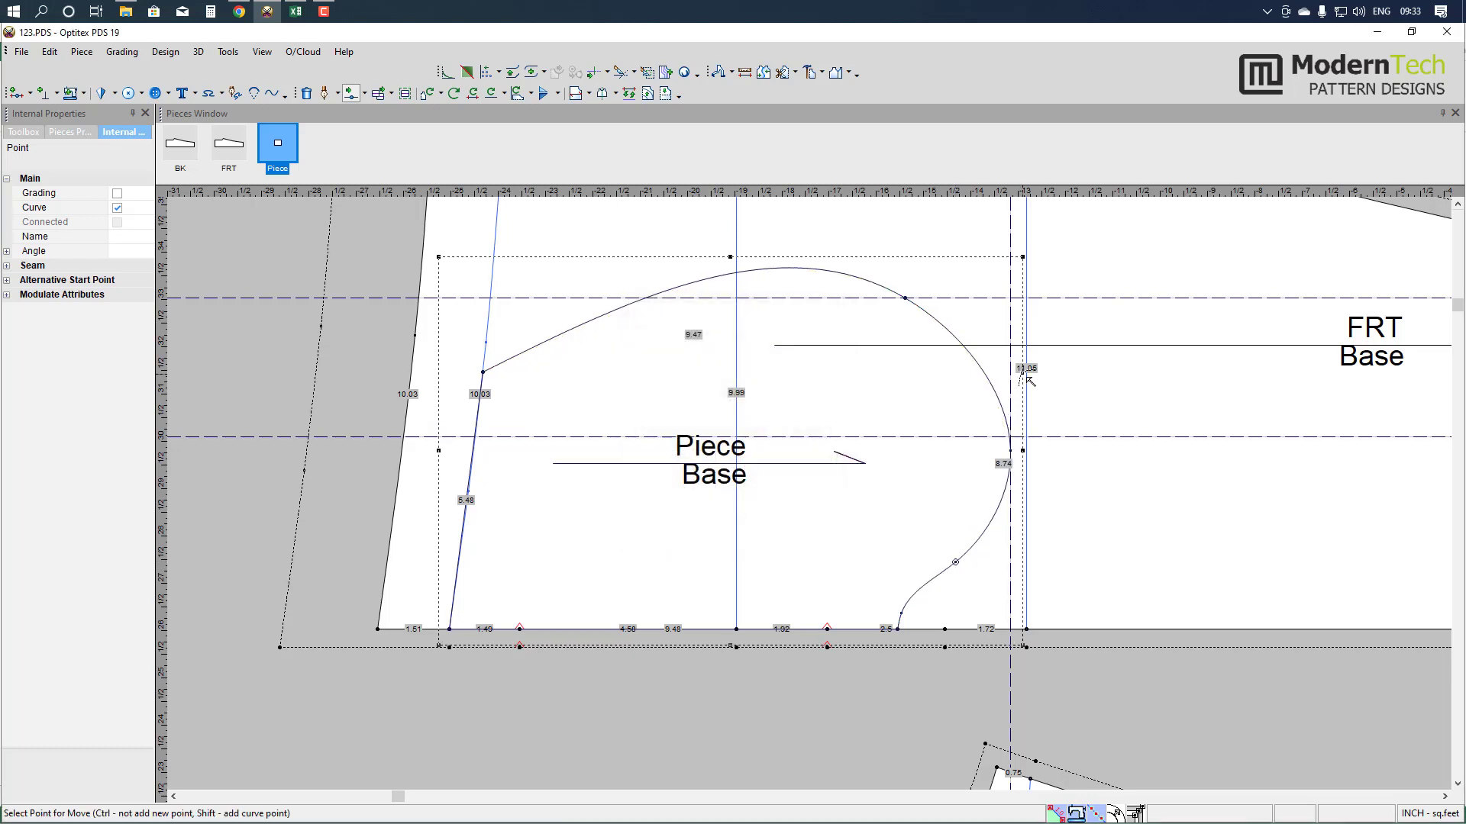
pyautogui.click(984, 352)
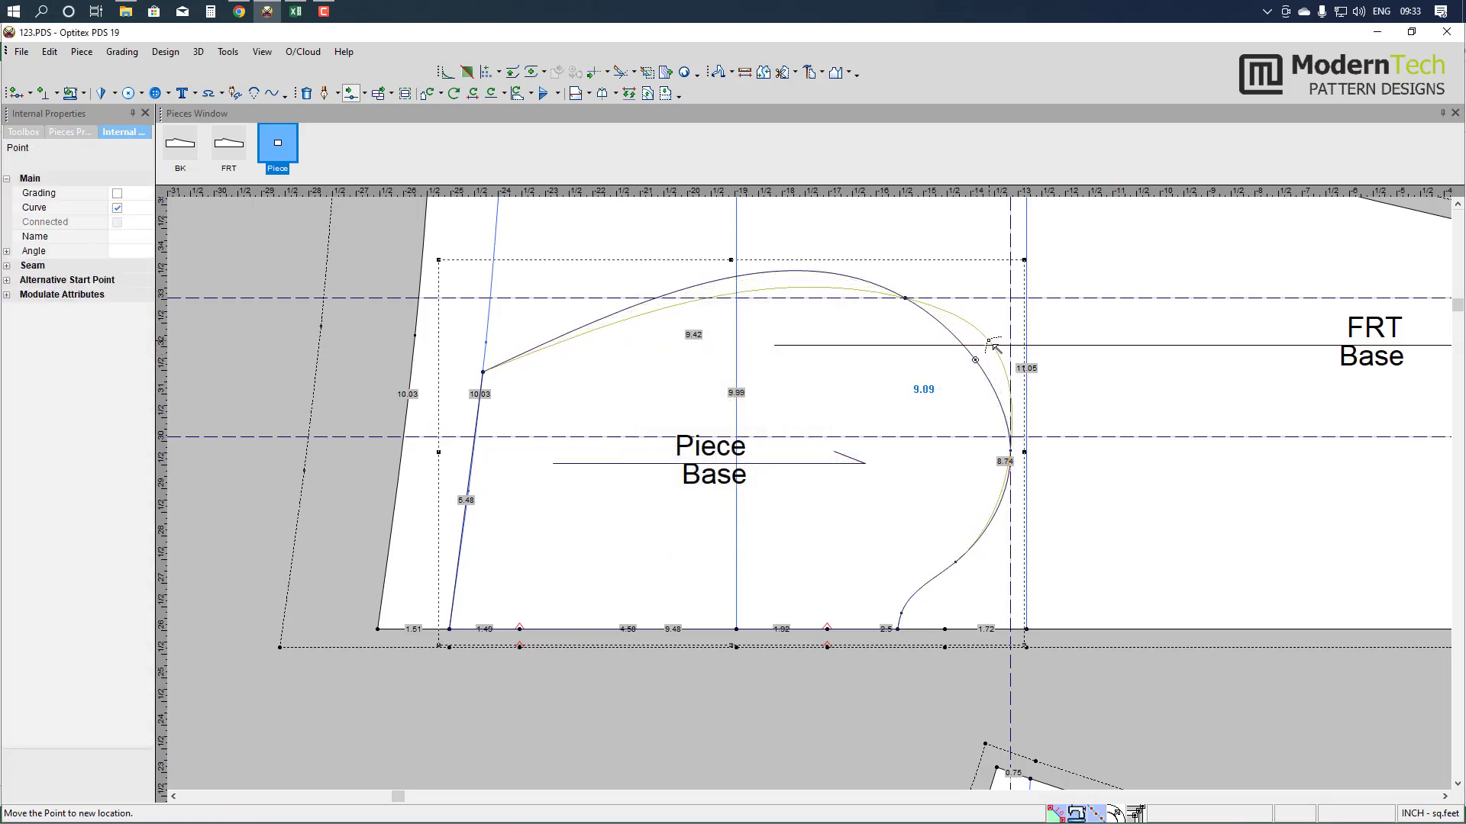
pyautogui.click(986, 350)
pyautogui.click(696, 544)
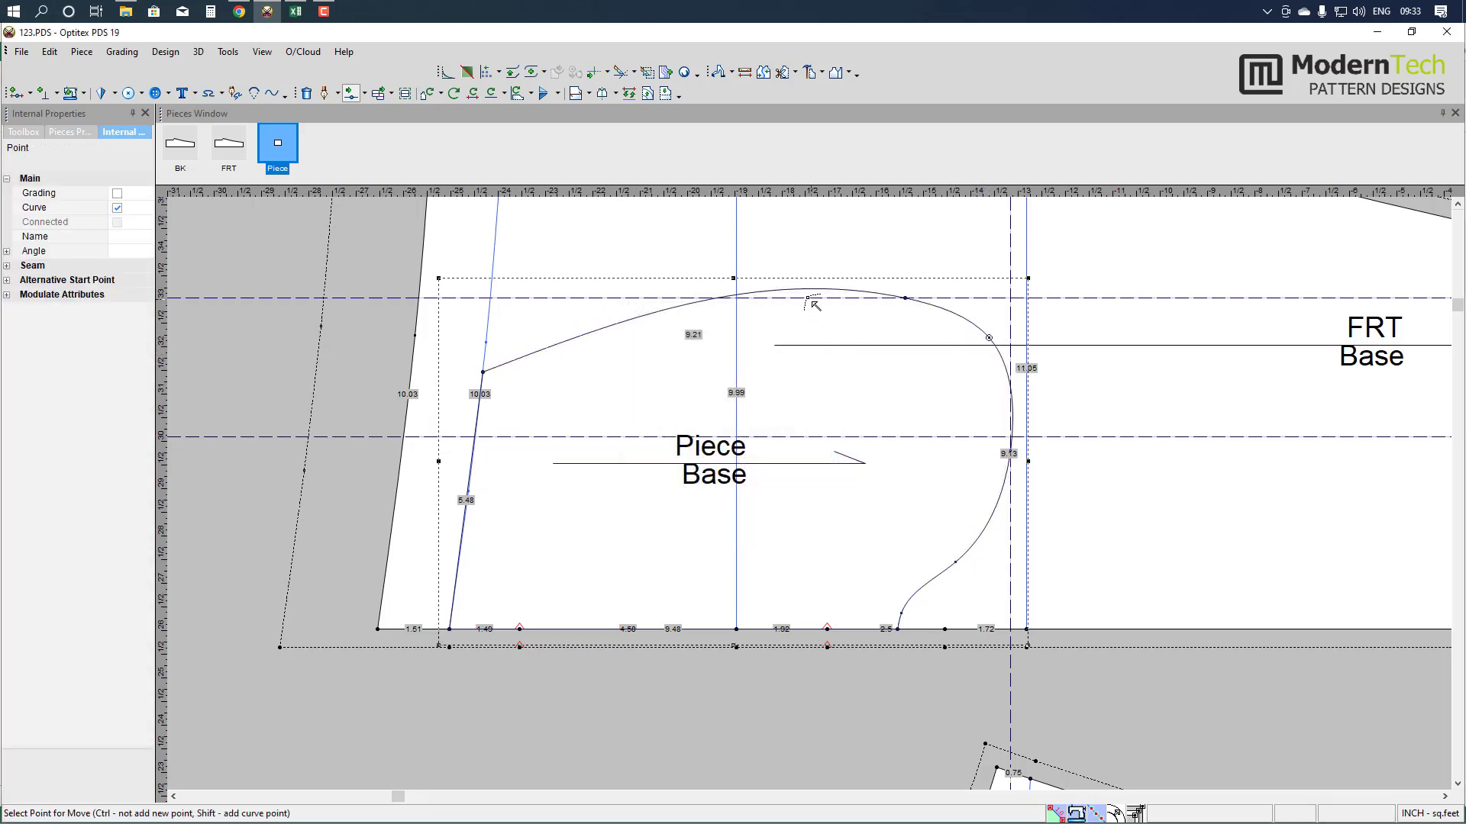
# - Refine the top and corner curve points to smooth the rounded corner
pyautogui.click(808, 290)
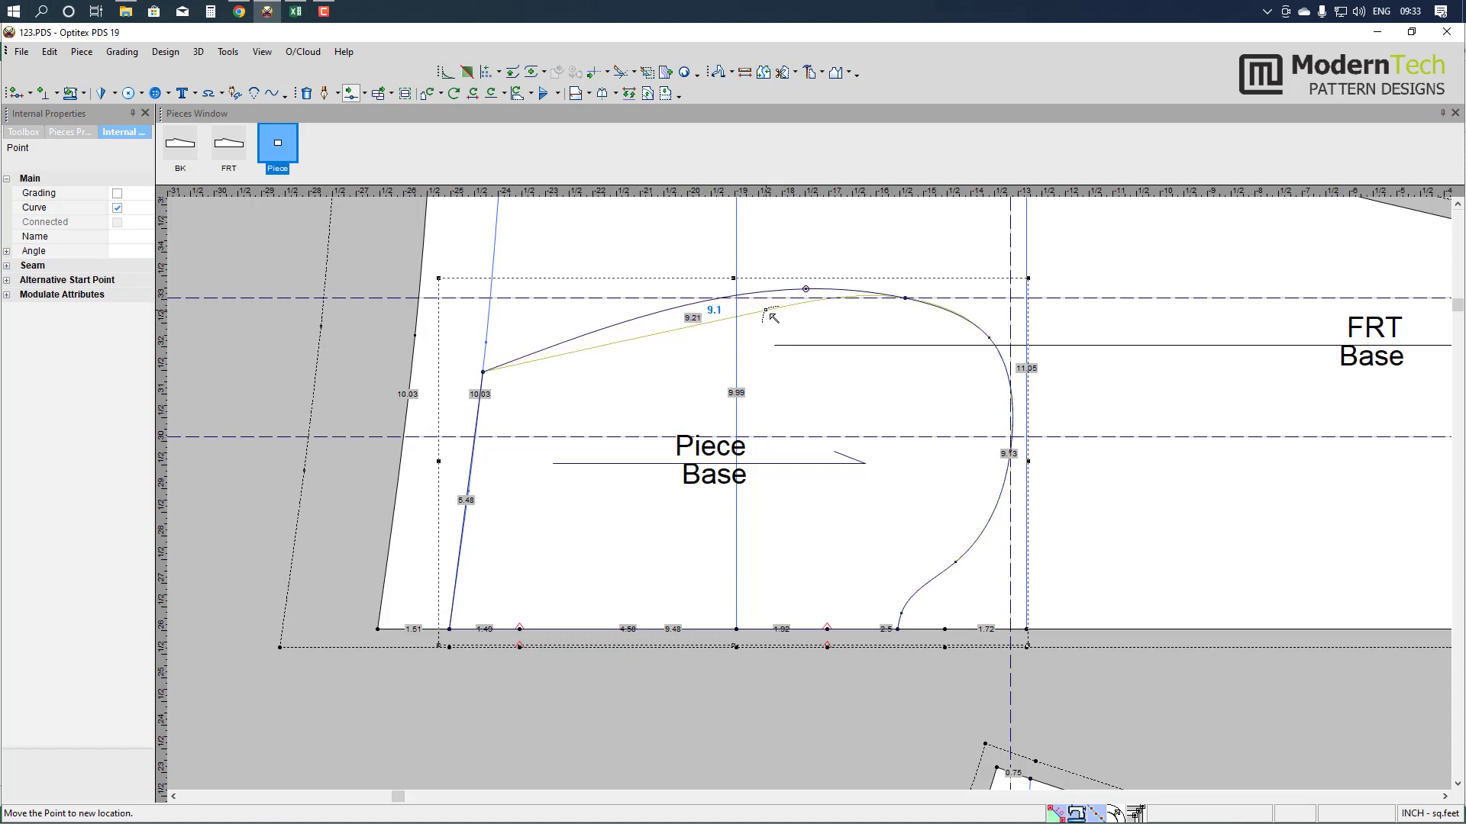
pyautogui.click(765, 311)
pyautogui.click(695, 528)
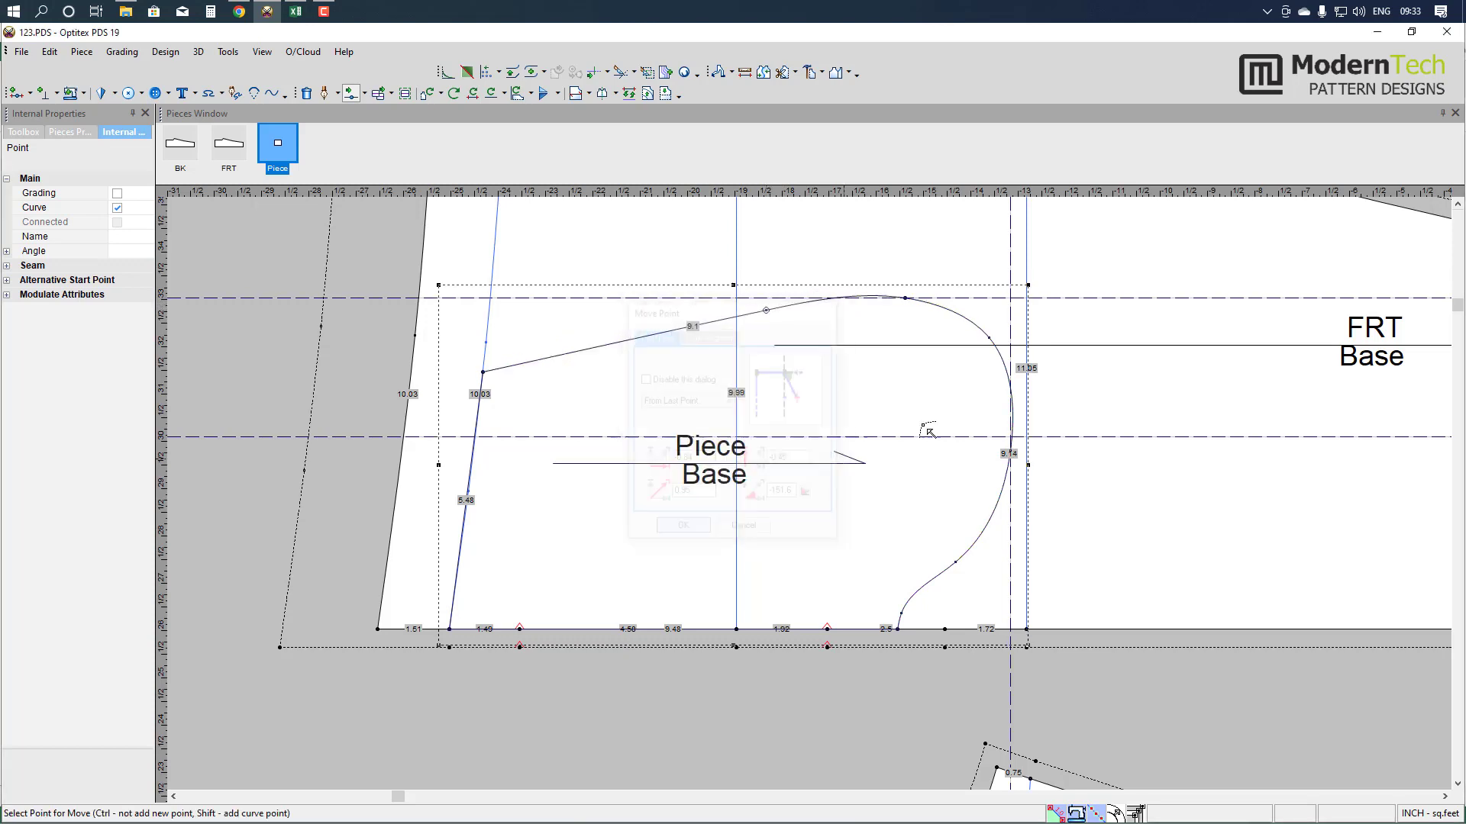
pyautogui.click(954, 313)
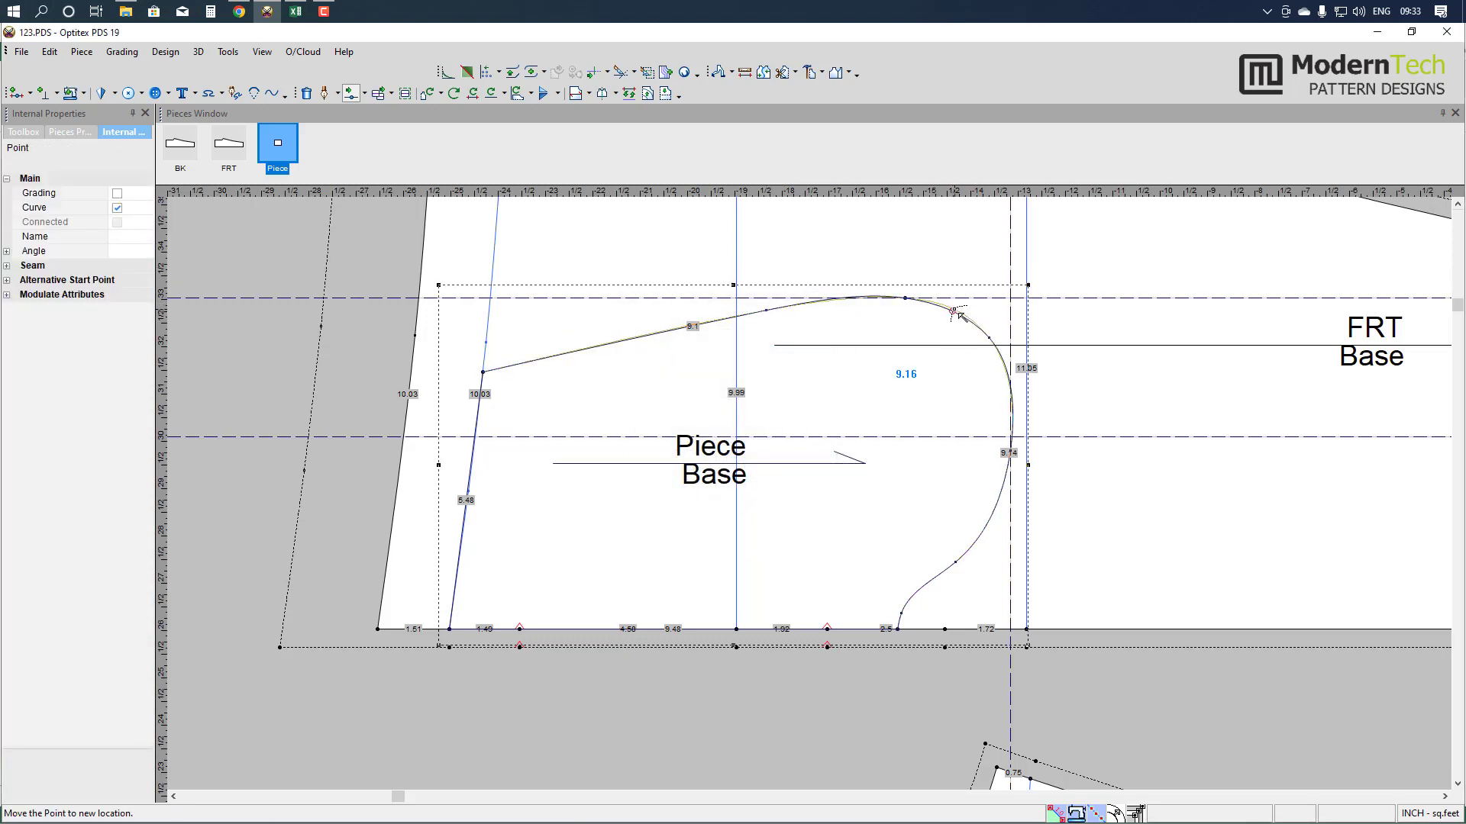
pyautogui.click(956, 313)
pyautogui.click(683, 531)
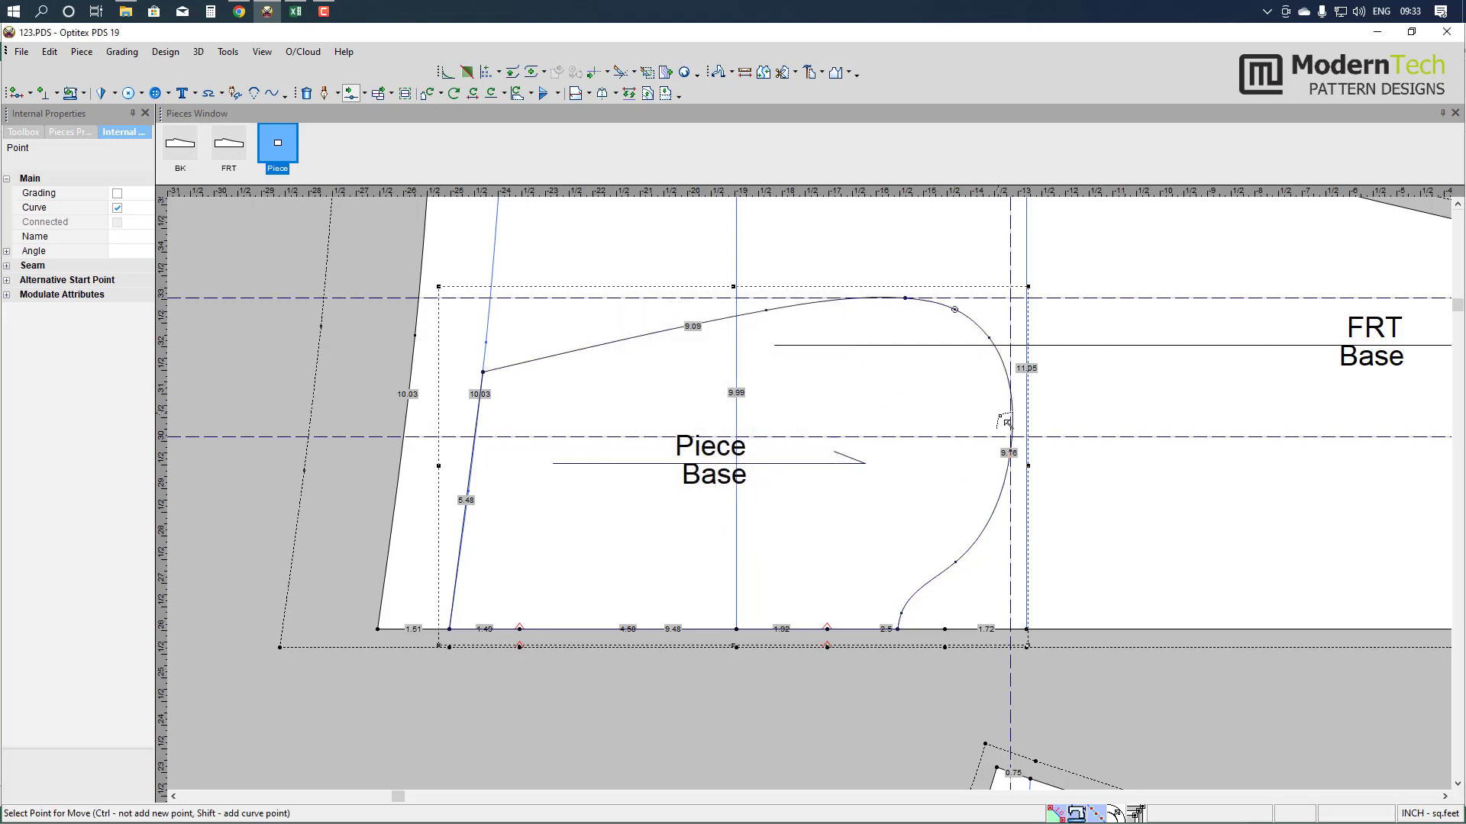
pyautogui.scroll(2, 1002, 420)
pyautogui.scroll(-3, 790, 588)
pyautogui.scroll(2, 792, 497)
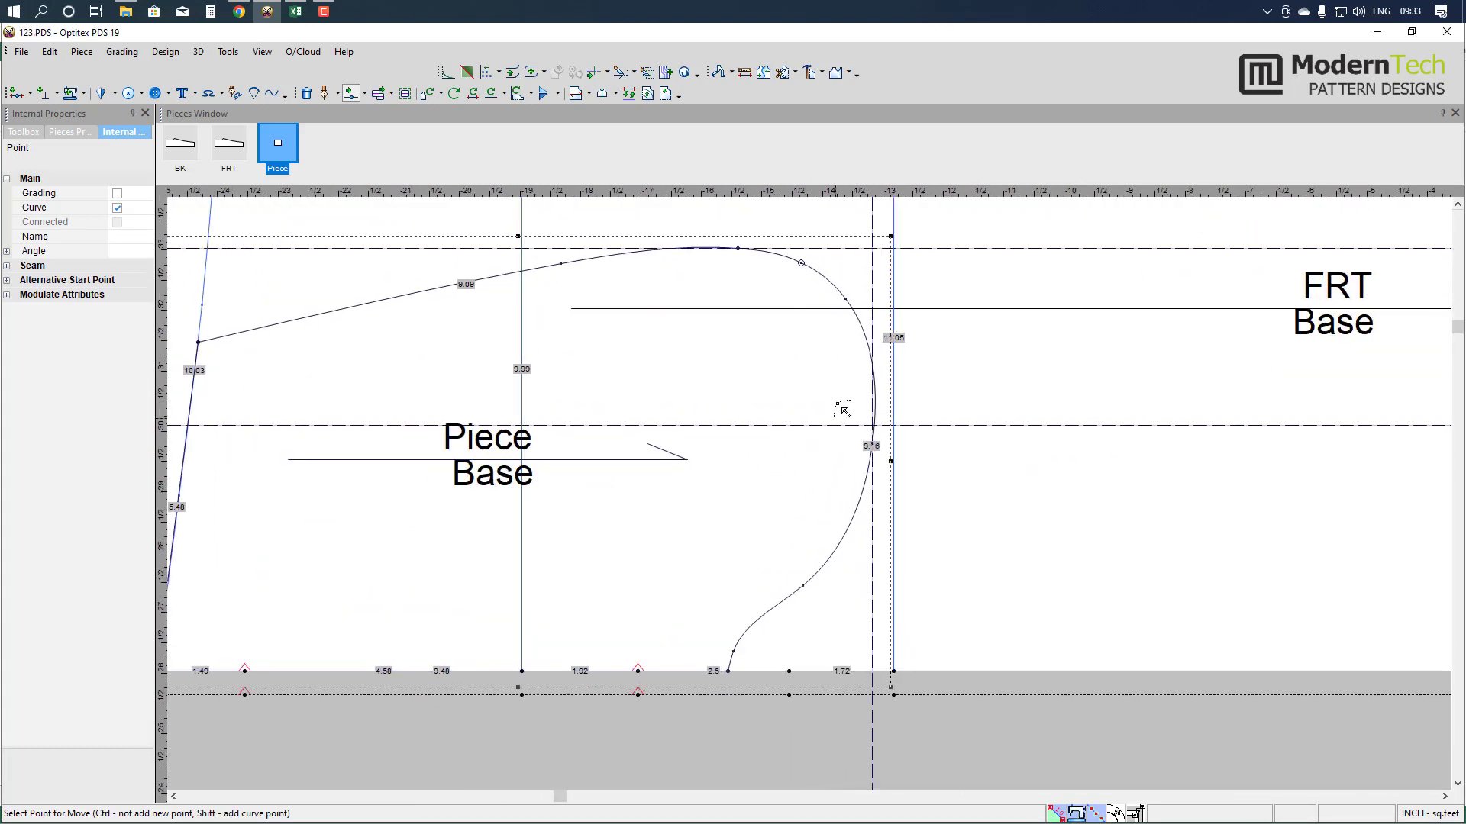
pyautogui.click(848, 300)
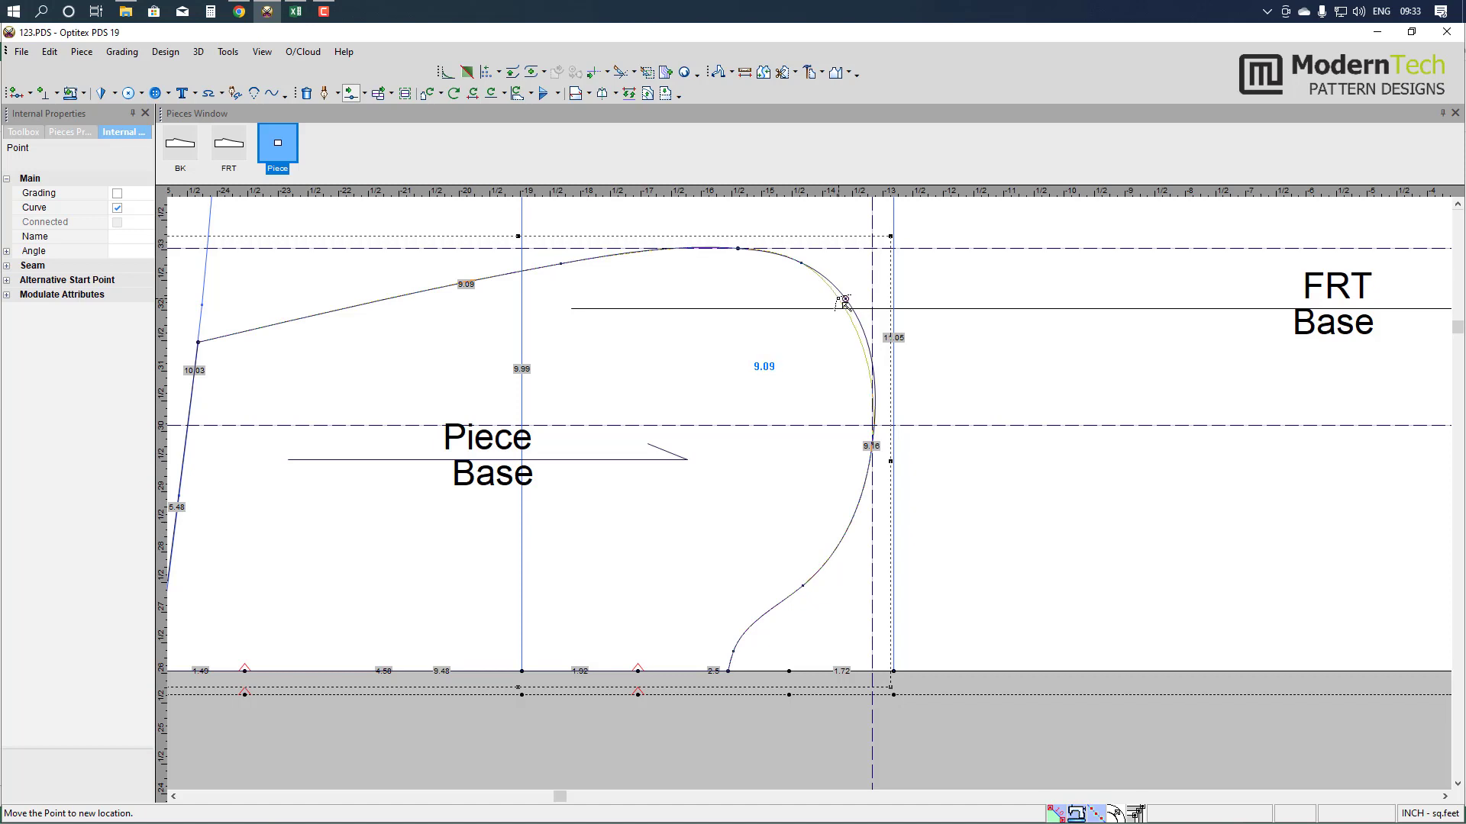
pyautogui.click(844, 302)
pyautogui.click(681, 528)
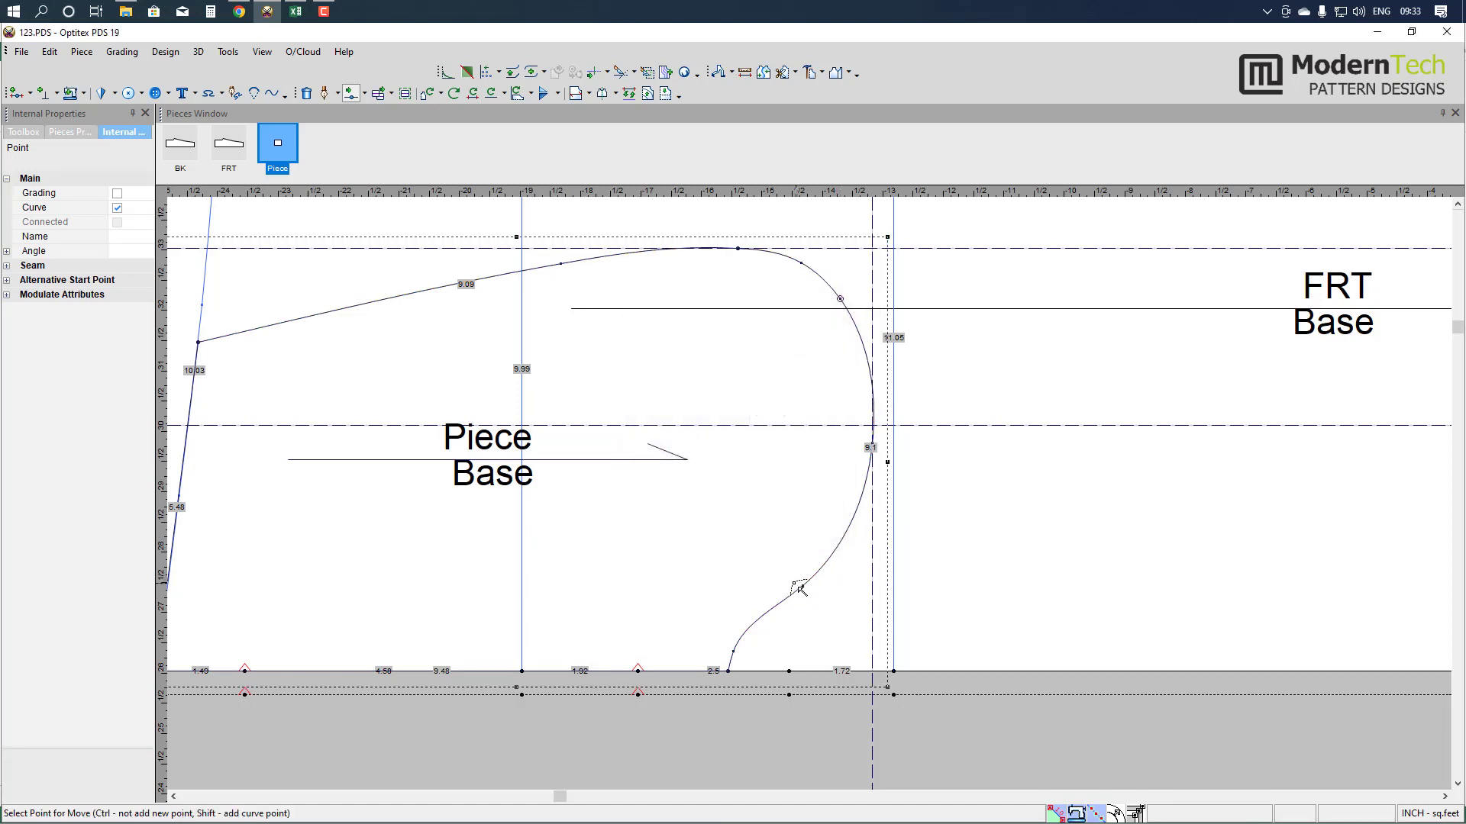
pyautogui.scroll(-2, 835, 550)
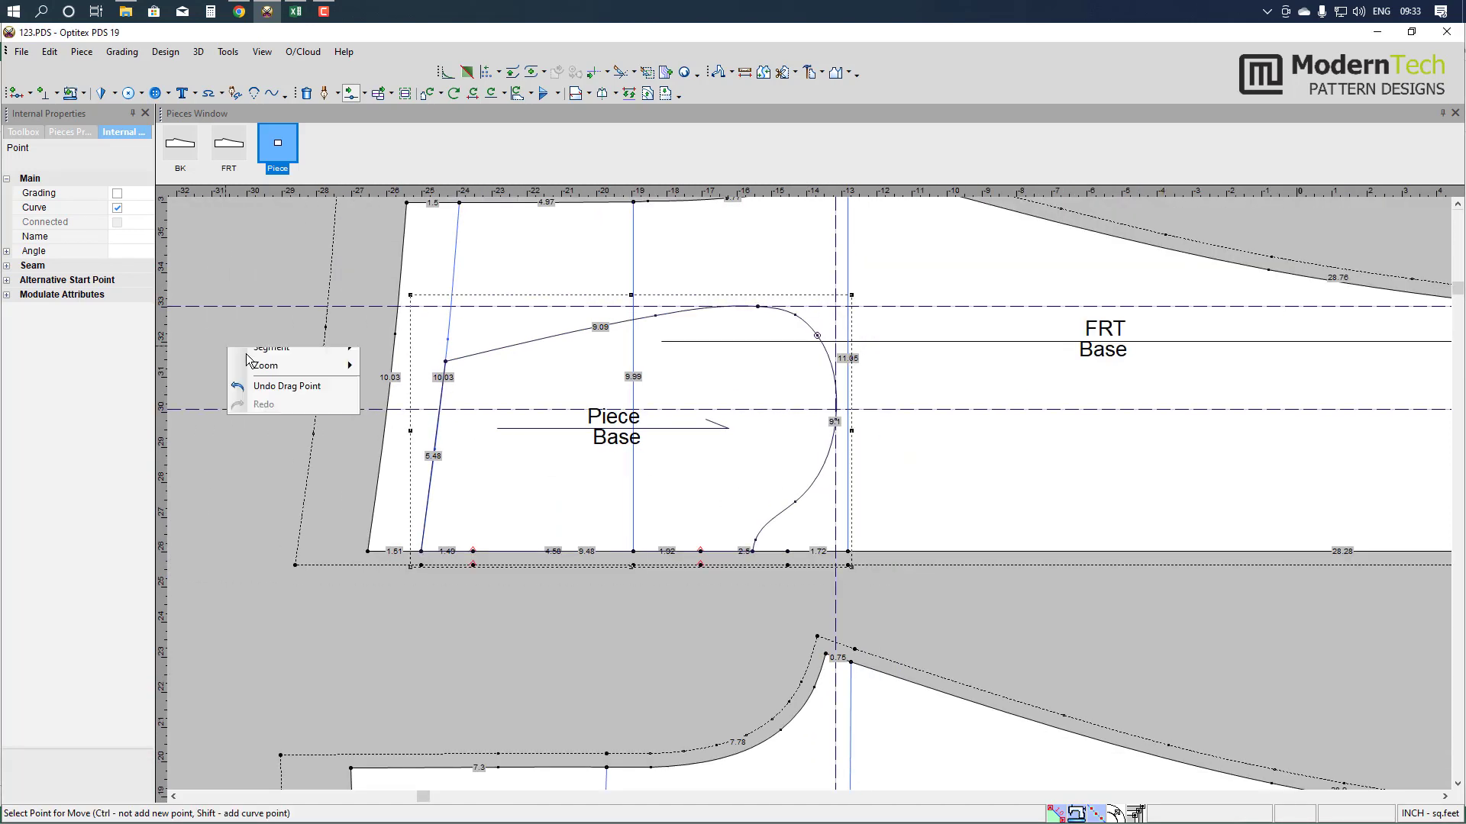
pyautogui.scroll(-1, 818, 500)
# - Move the pocket Piece left and down, clear of the FRT piece
pyautogui.moveTo(818, 500); pyautogui.dragTo(641, 602)
pyautogui.scroll(1, 803, 492)
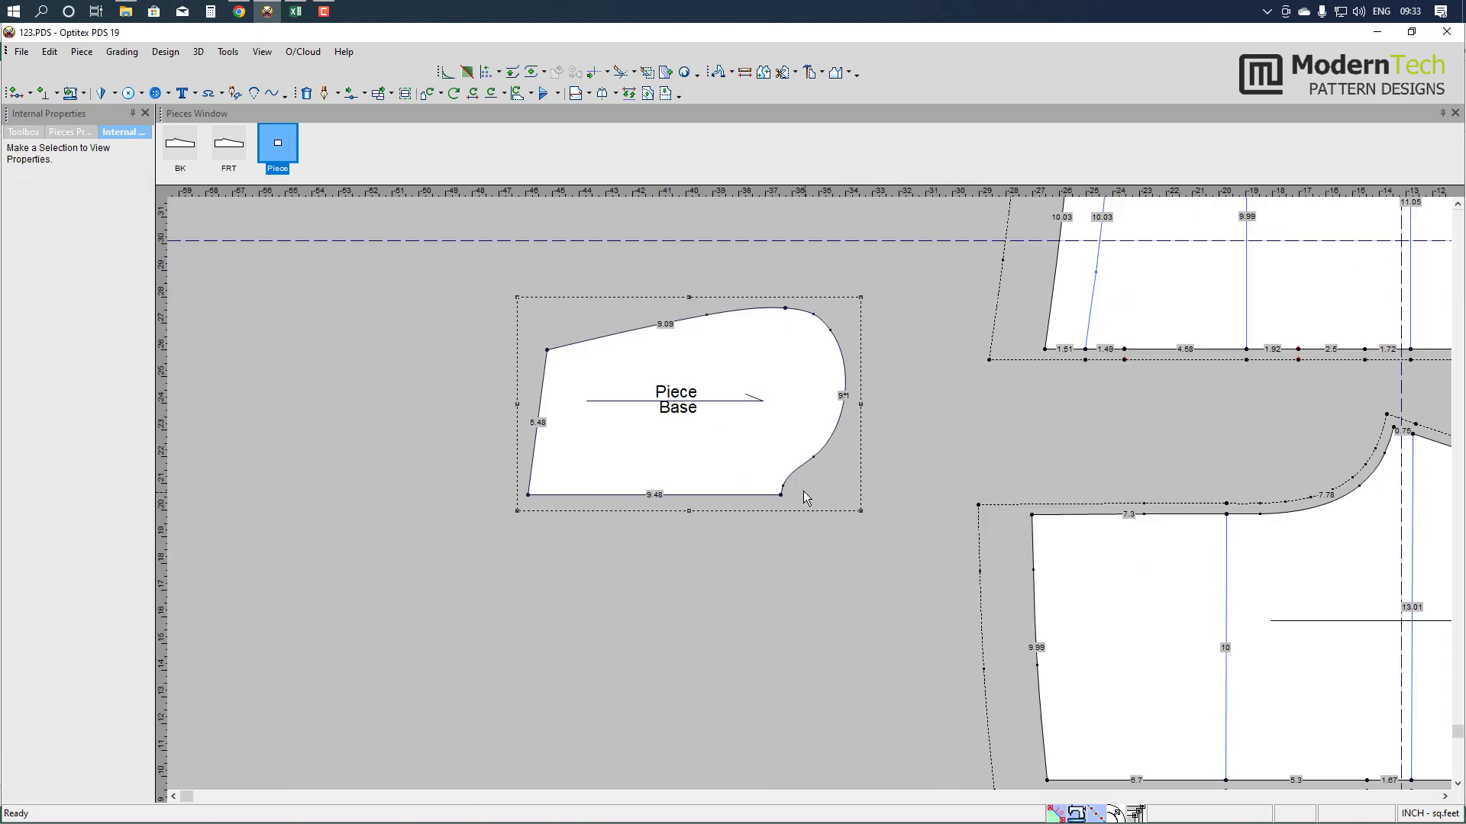
pyautogui.scroll(1, 807, 475)
pyautogui.scroll(-2, 939, 481)
pyautogui.scroll(1, 542, 484)
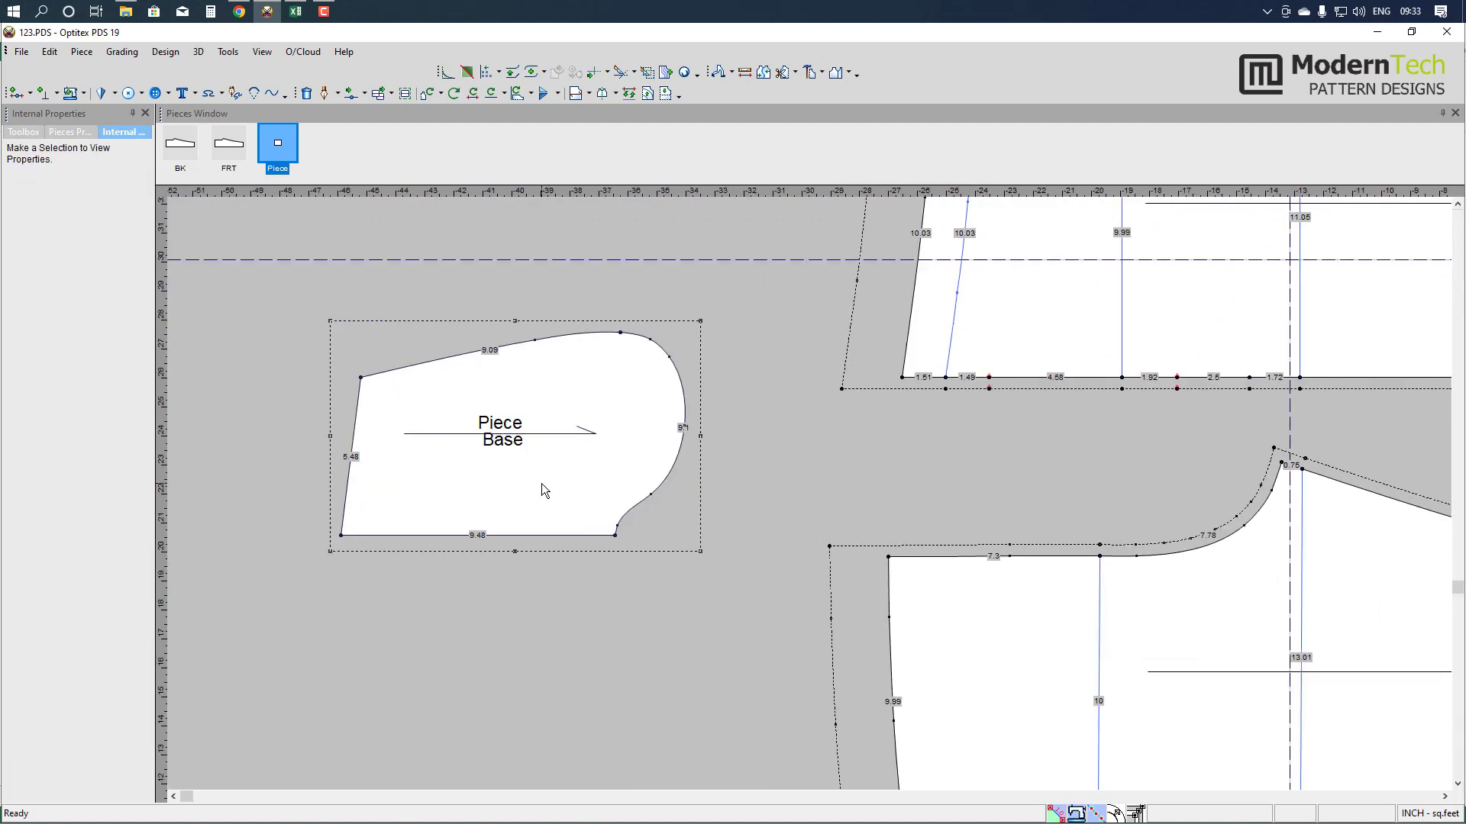
pyautogui.moveTo(542, 483); pyautogui.dragTo(499, 503)
pyautogui.scroll(-2, 720, 504)
pyautogui.scroll(1, 794, 500)
# - Add a seam allowance around the pocket Piece's outline
pyautogui.press('s')
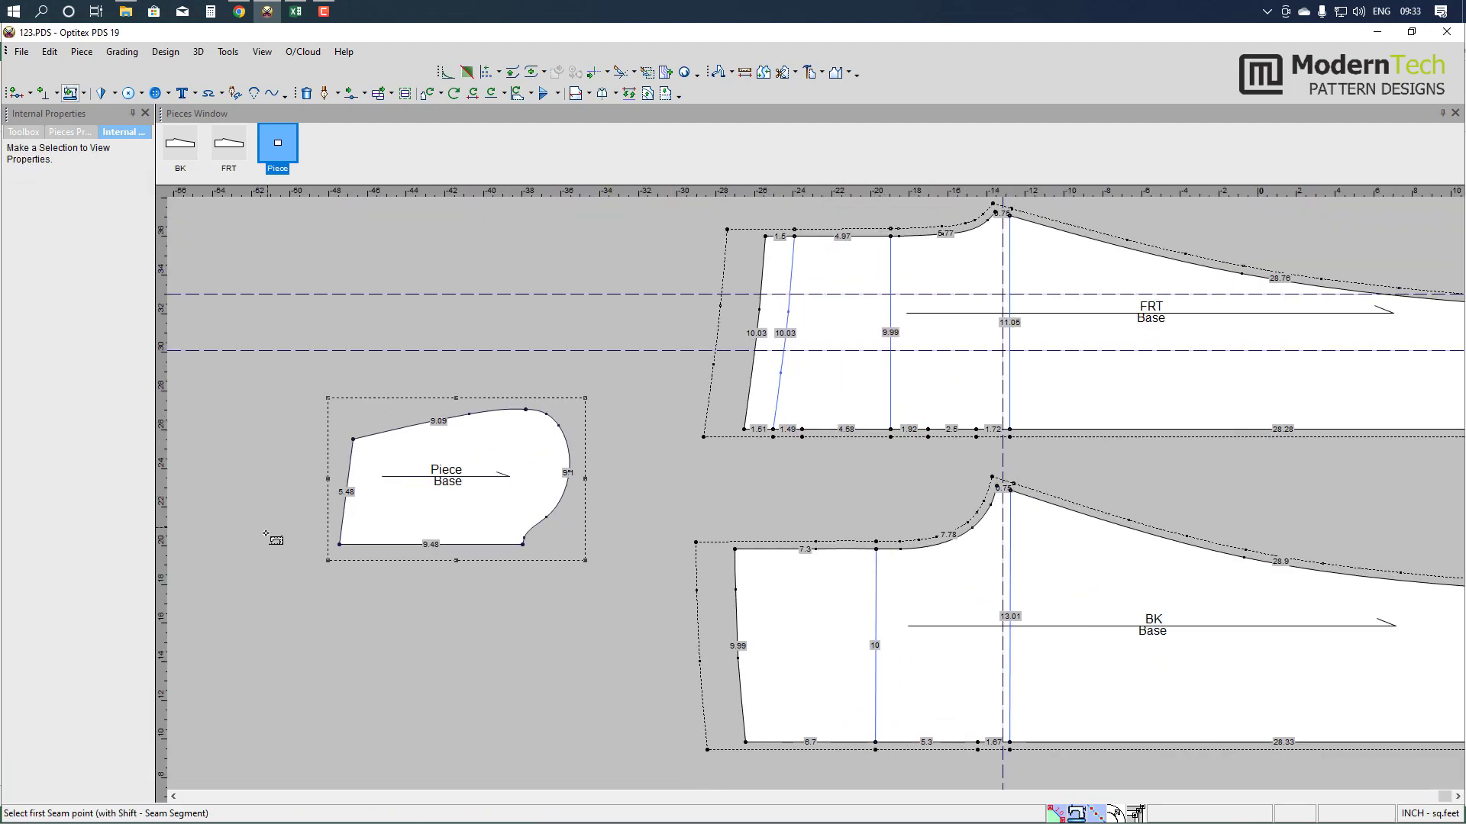
pyautogui.click(522, 544)
pyautogui.click(522, 544)
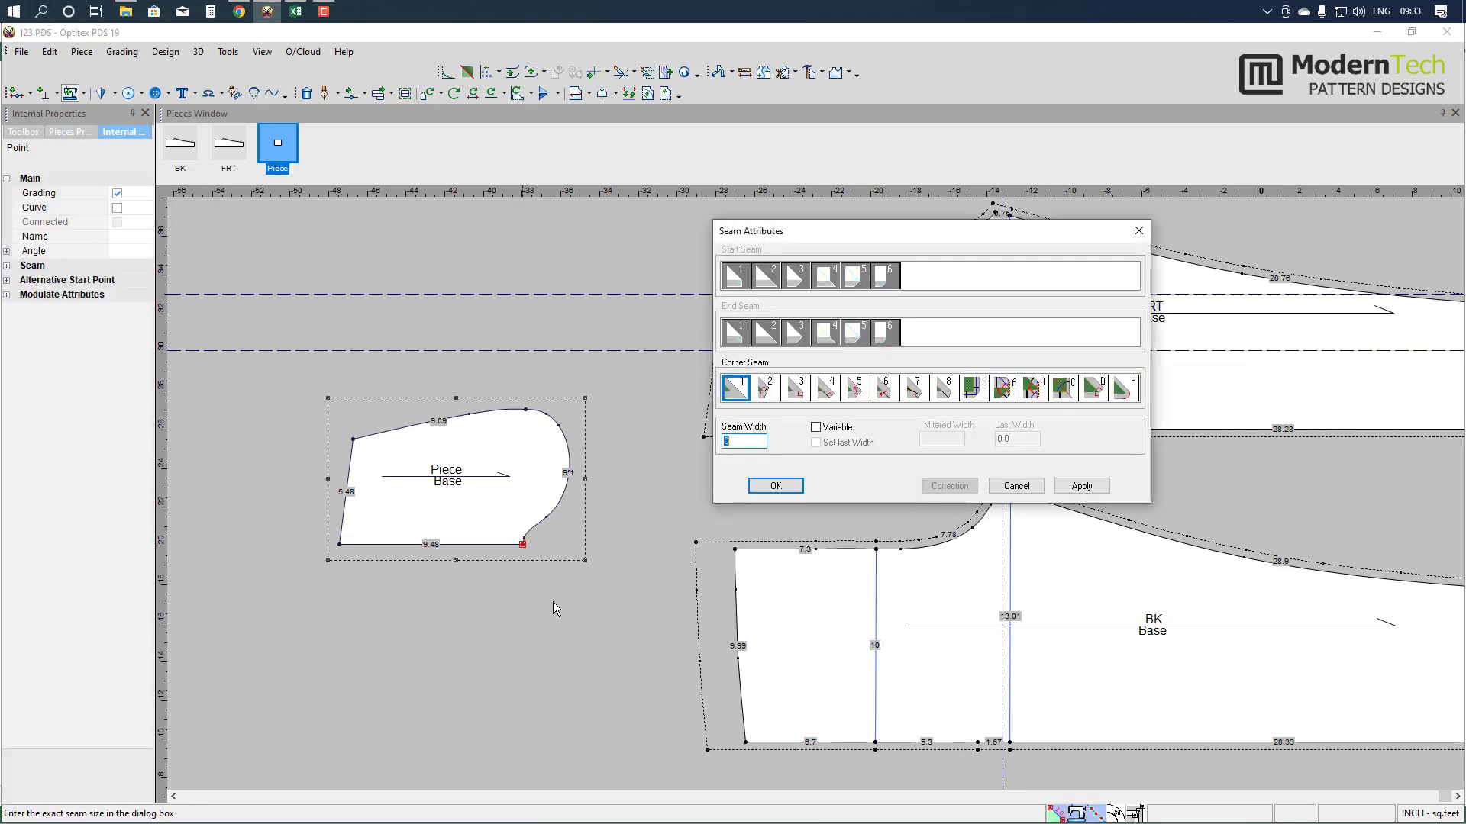
pyautogui.press('Return')
pyautogui.rightClick(642, 460)
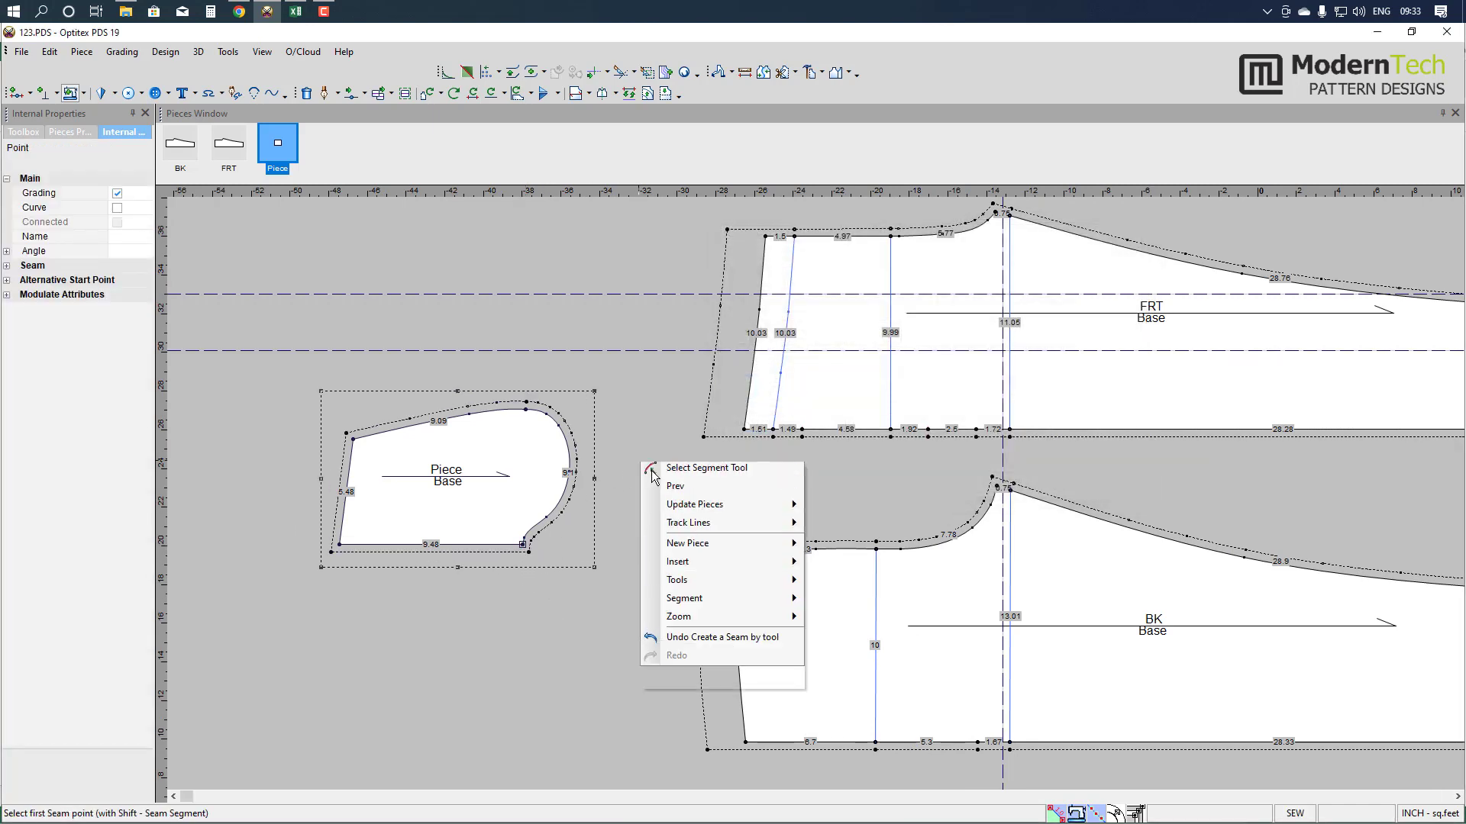
pyautogui.click(647, 471)
# - Select the BK piece on the canvas
pyautogui.scroll(-2, 653, 473)
pyautogui.scroll(2, 807, 492)
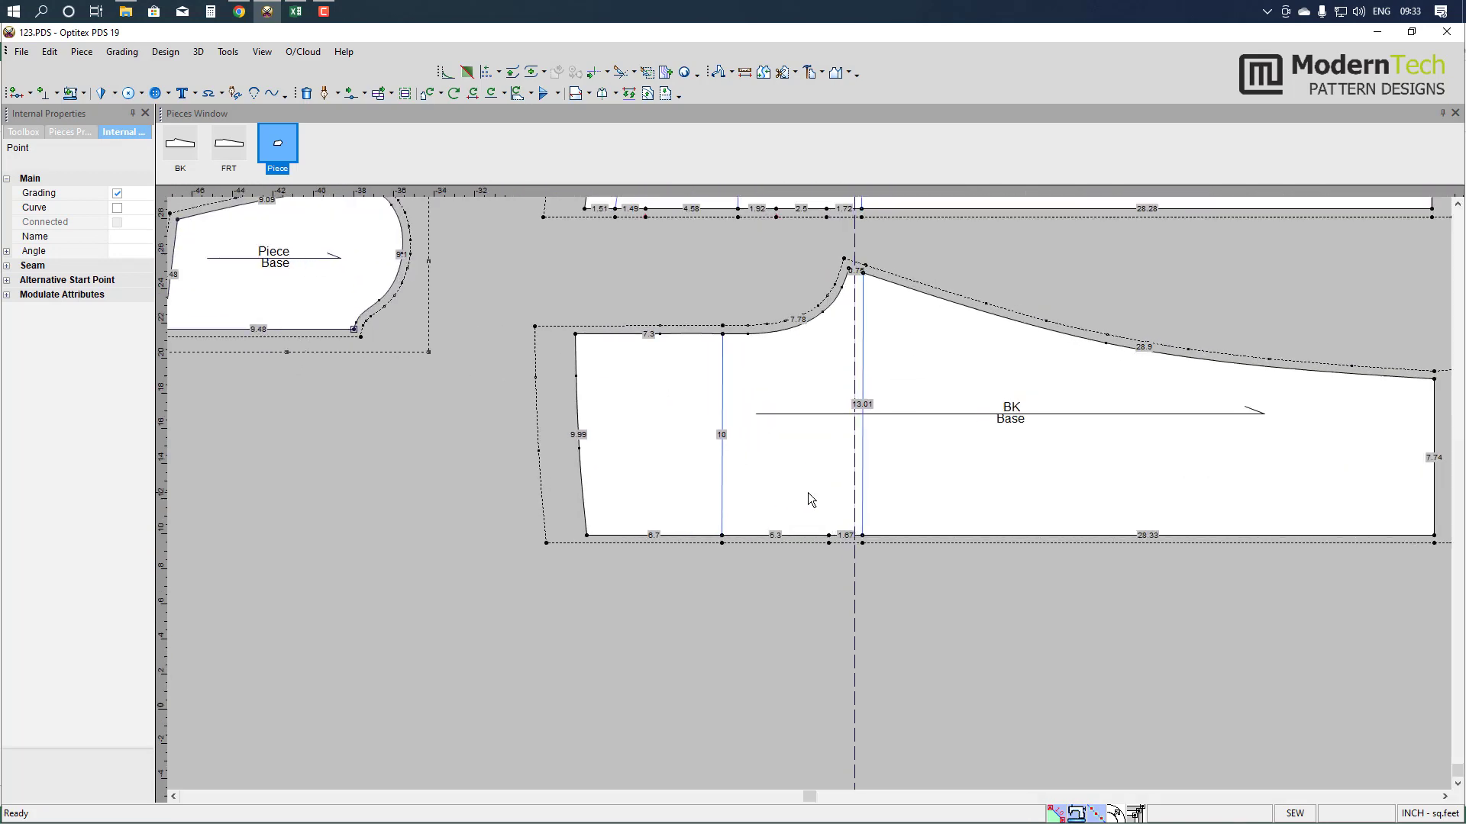
pyautogui.click(778, 494)
# - Read the M-30 back pocket sizes in Excel: 5 5/8 length, 4 7/8 width, 4 3/4 cut opening
pyautogui.hotkey('alt', 'Tab')
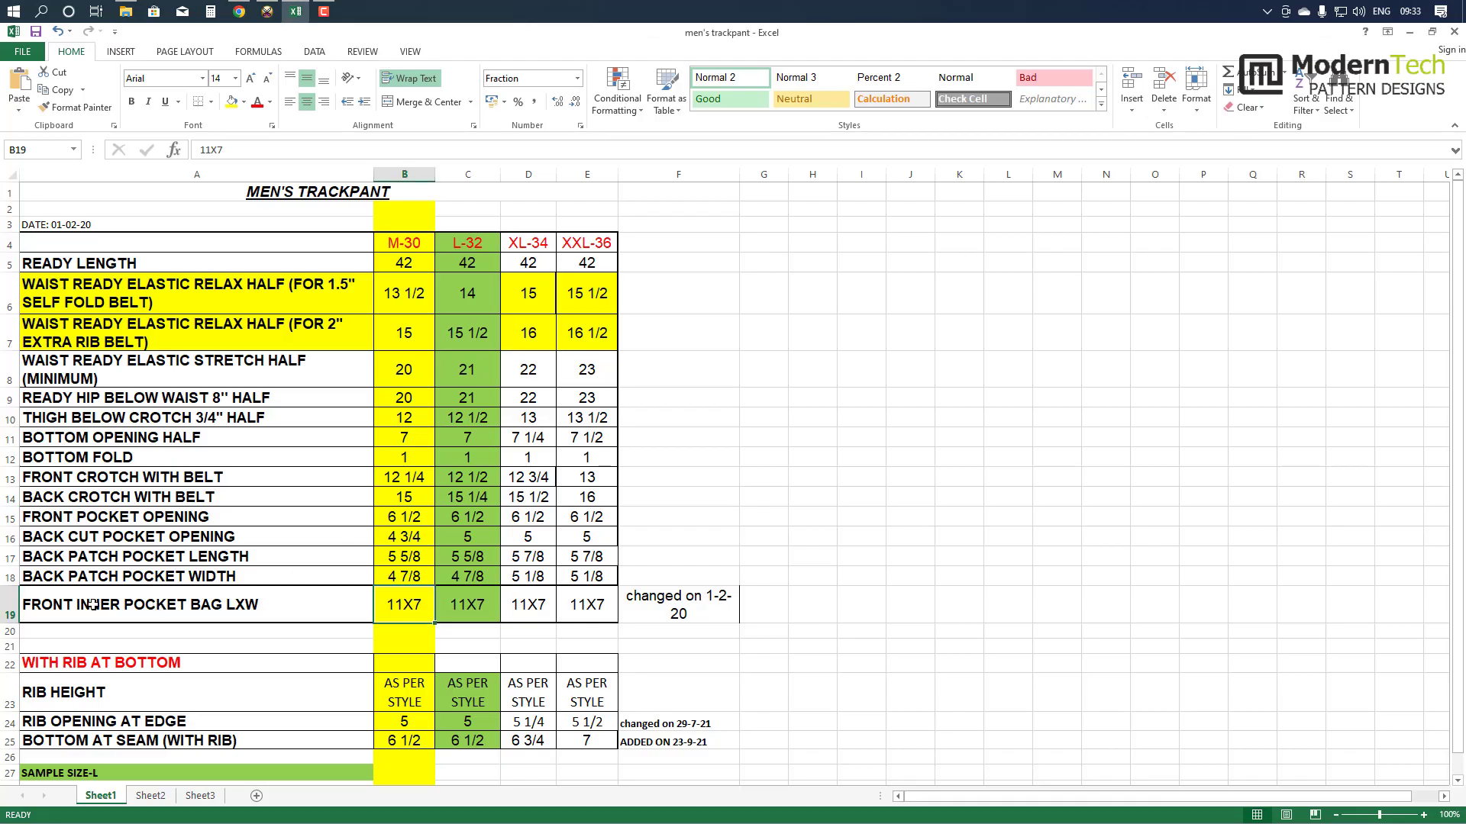
pyautogui.click(38, 581)
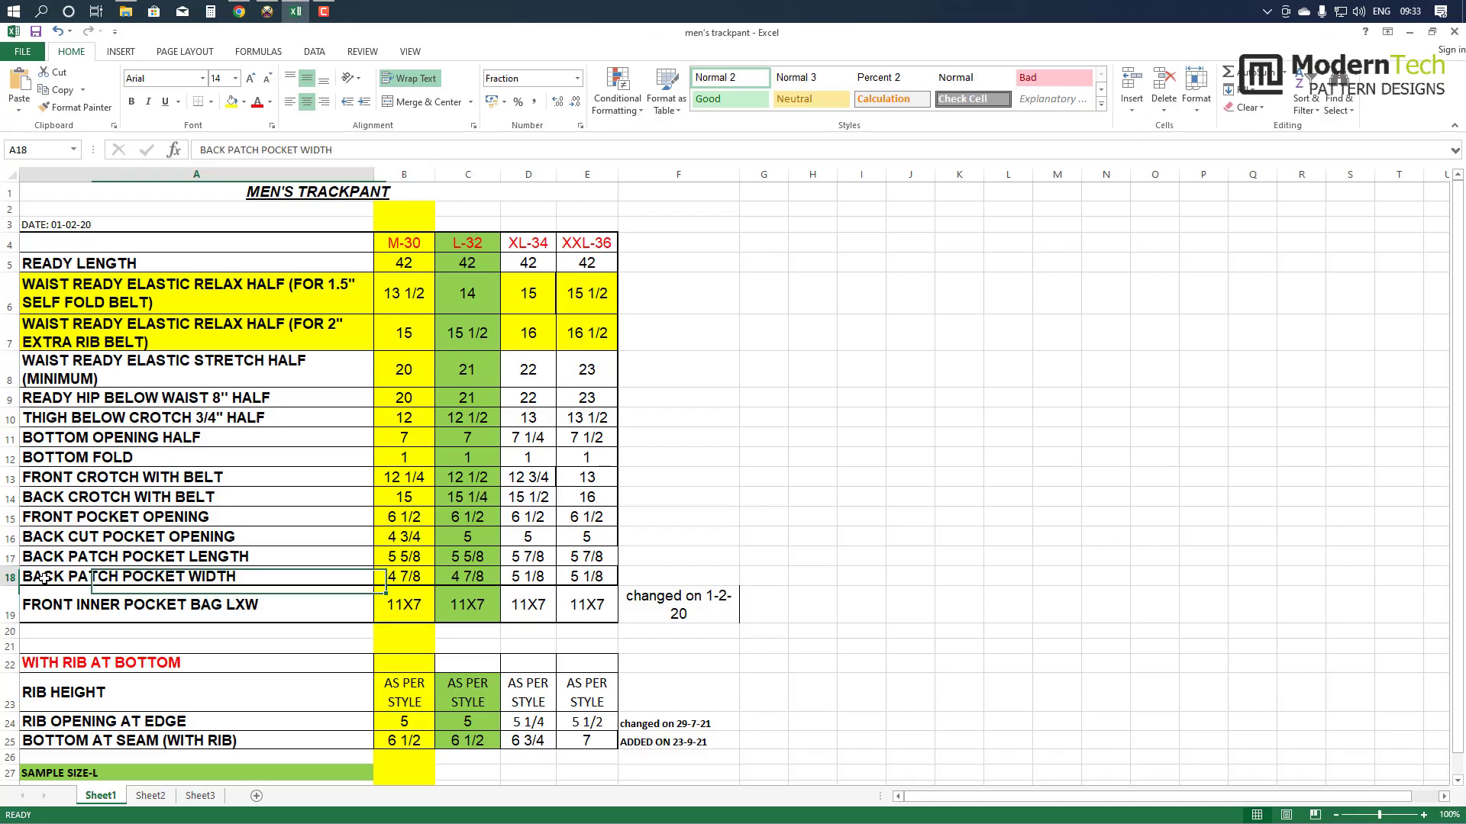
pyautogui.click(458, 561)
pyautogui.click(405, 557)
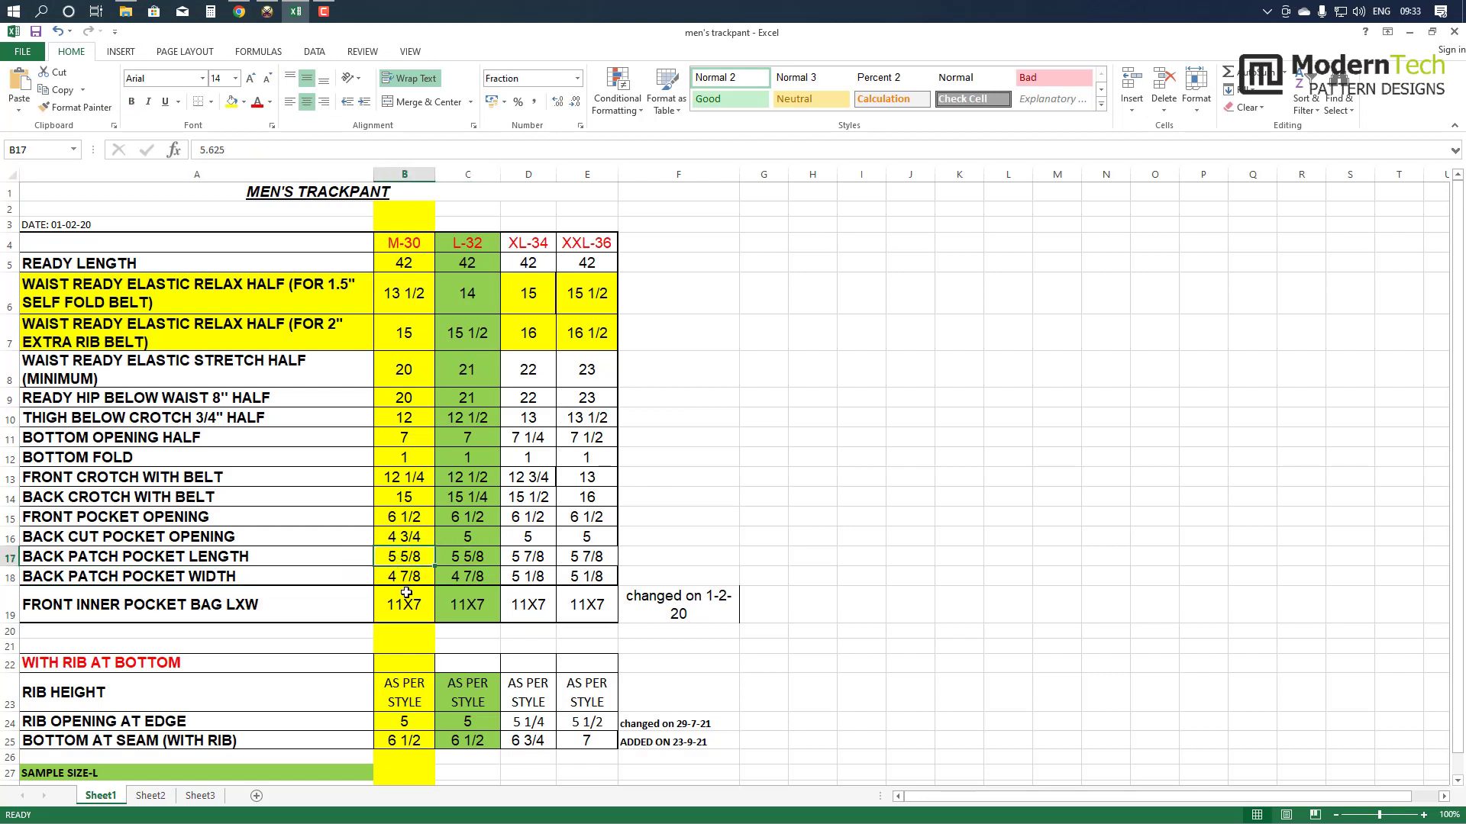
pyautogui.click(407, 583)
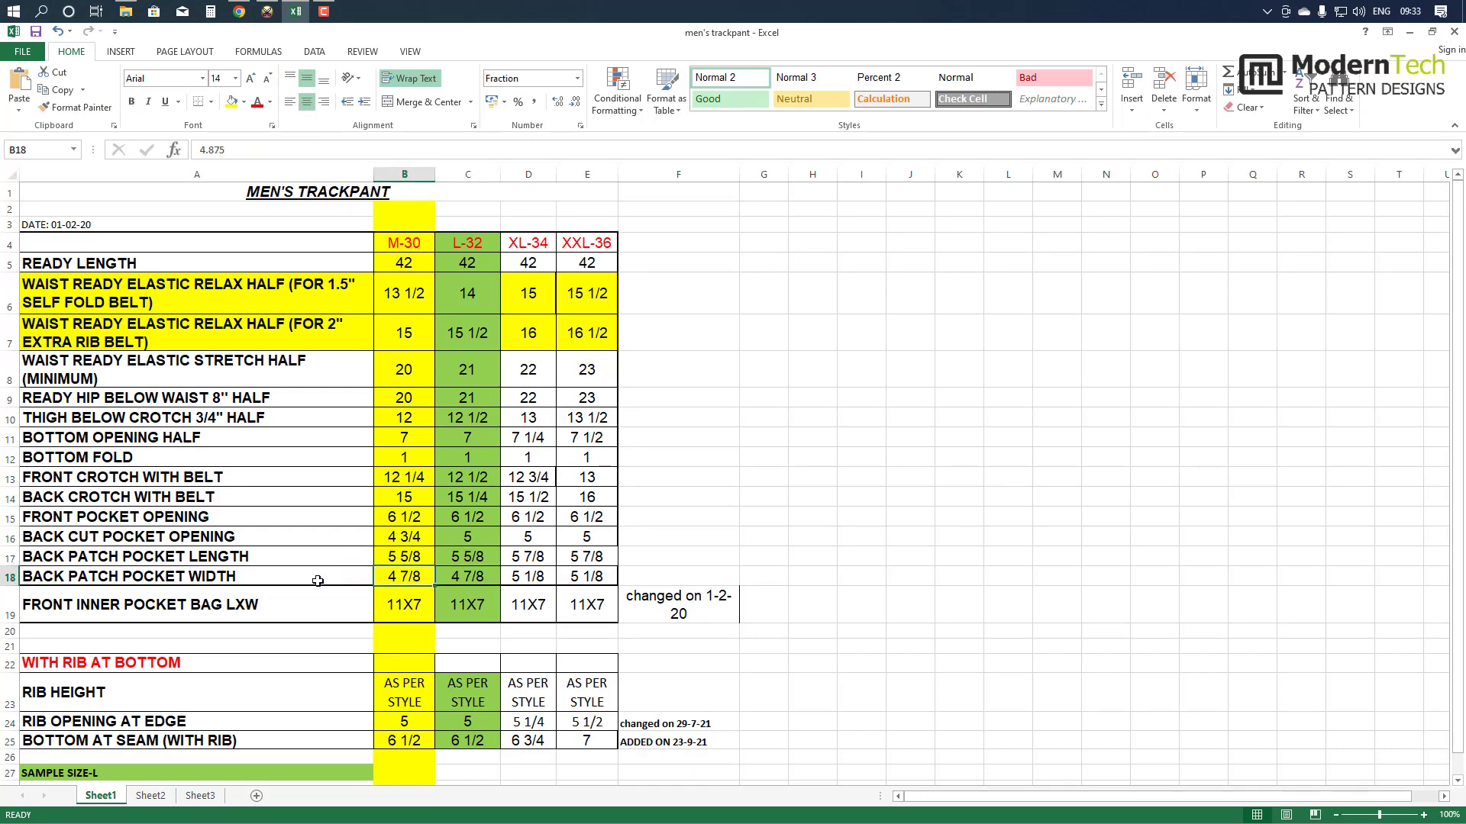
pyautogui.click(419, 540)
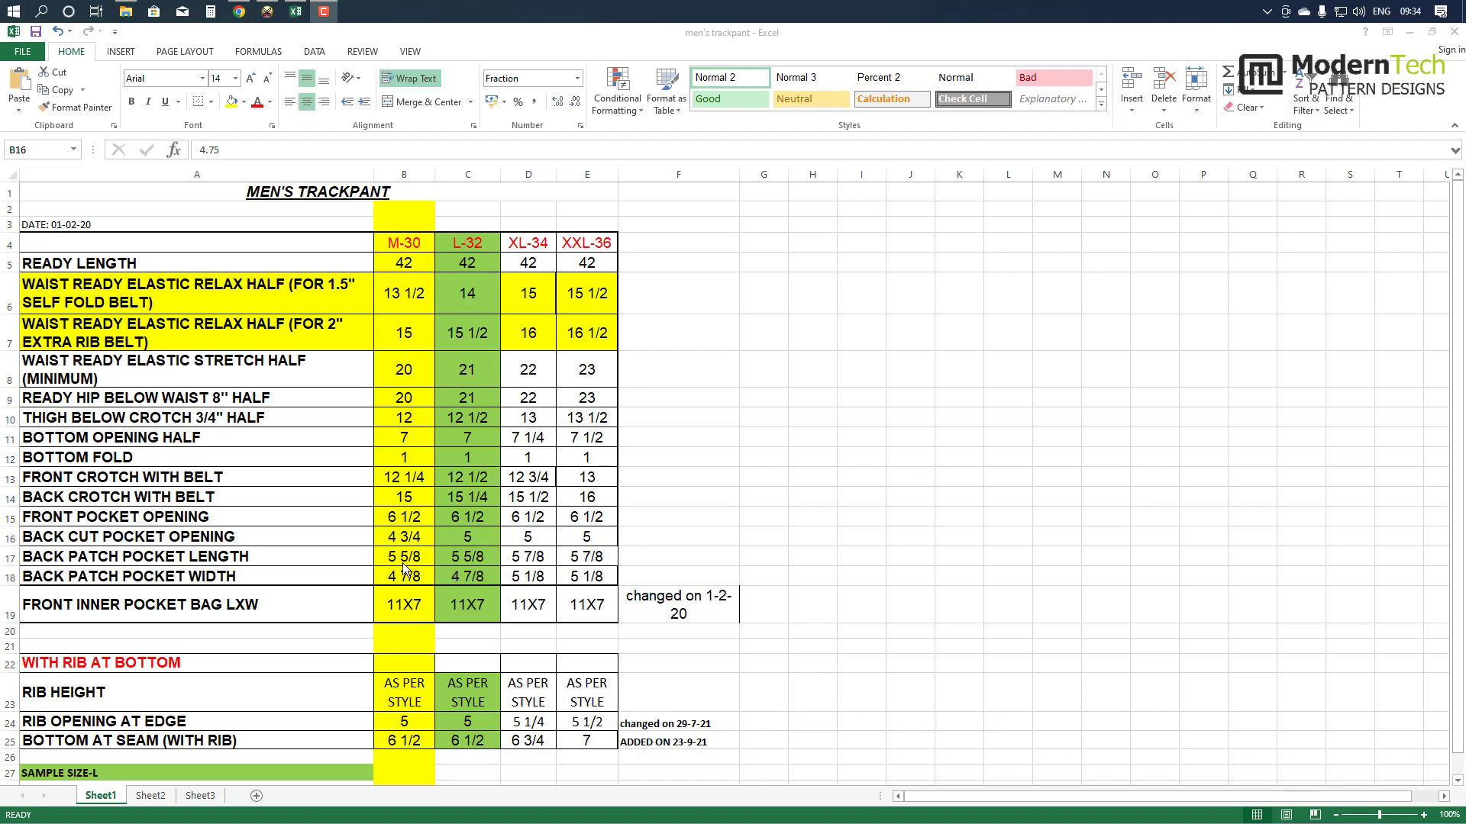
pyautogui.hotkey('alt', 'Tab')
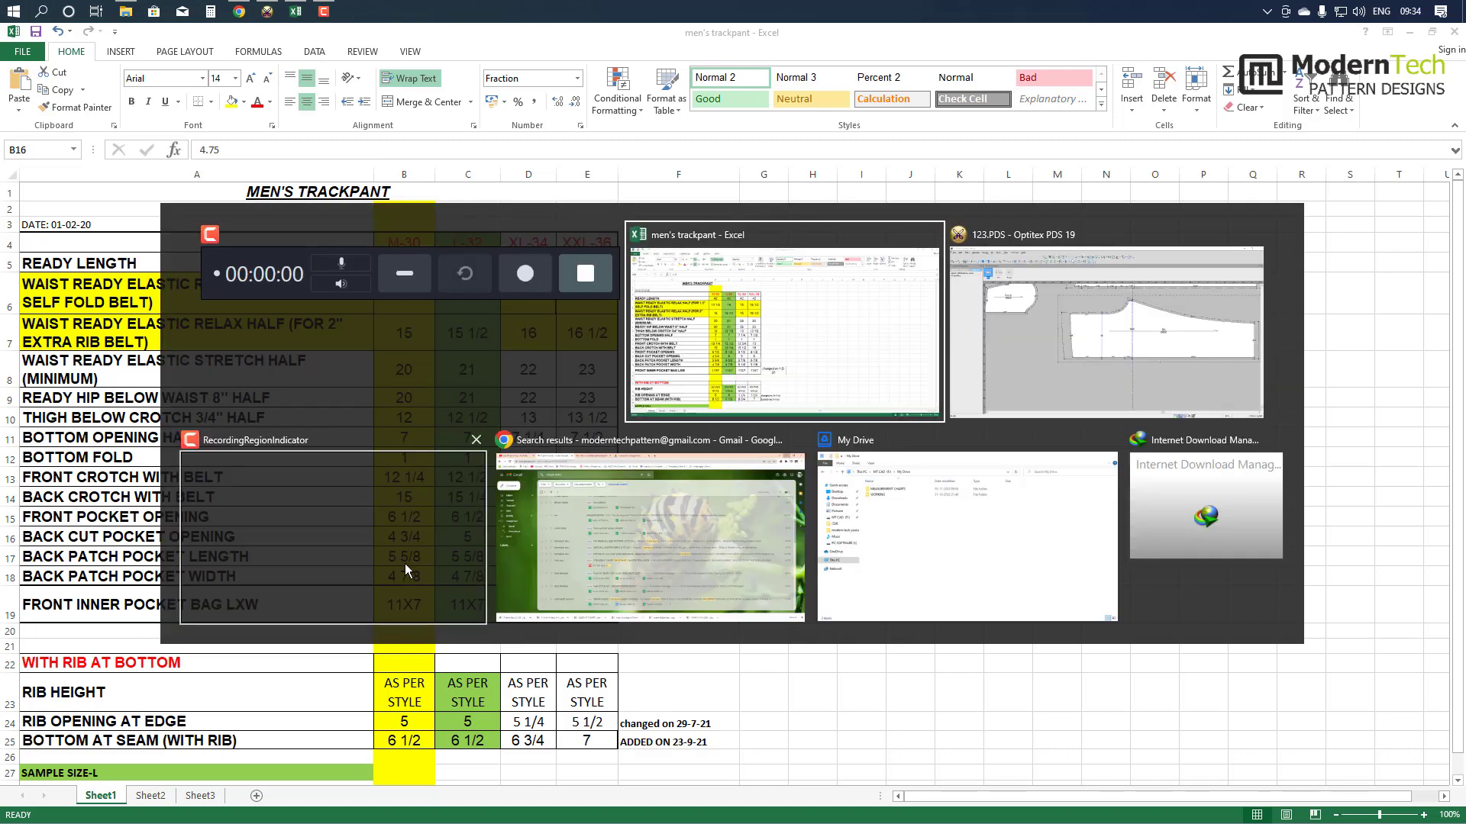
# - Create a 5.625 x 4.875 rectangular Piece2 and place it left of BK
pyautogui.hotkey('alt', 'Tab')
pyautogui.rightClick(395, 446)
pyautogui.moveTo(437, 551)
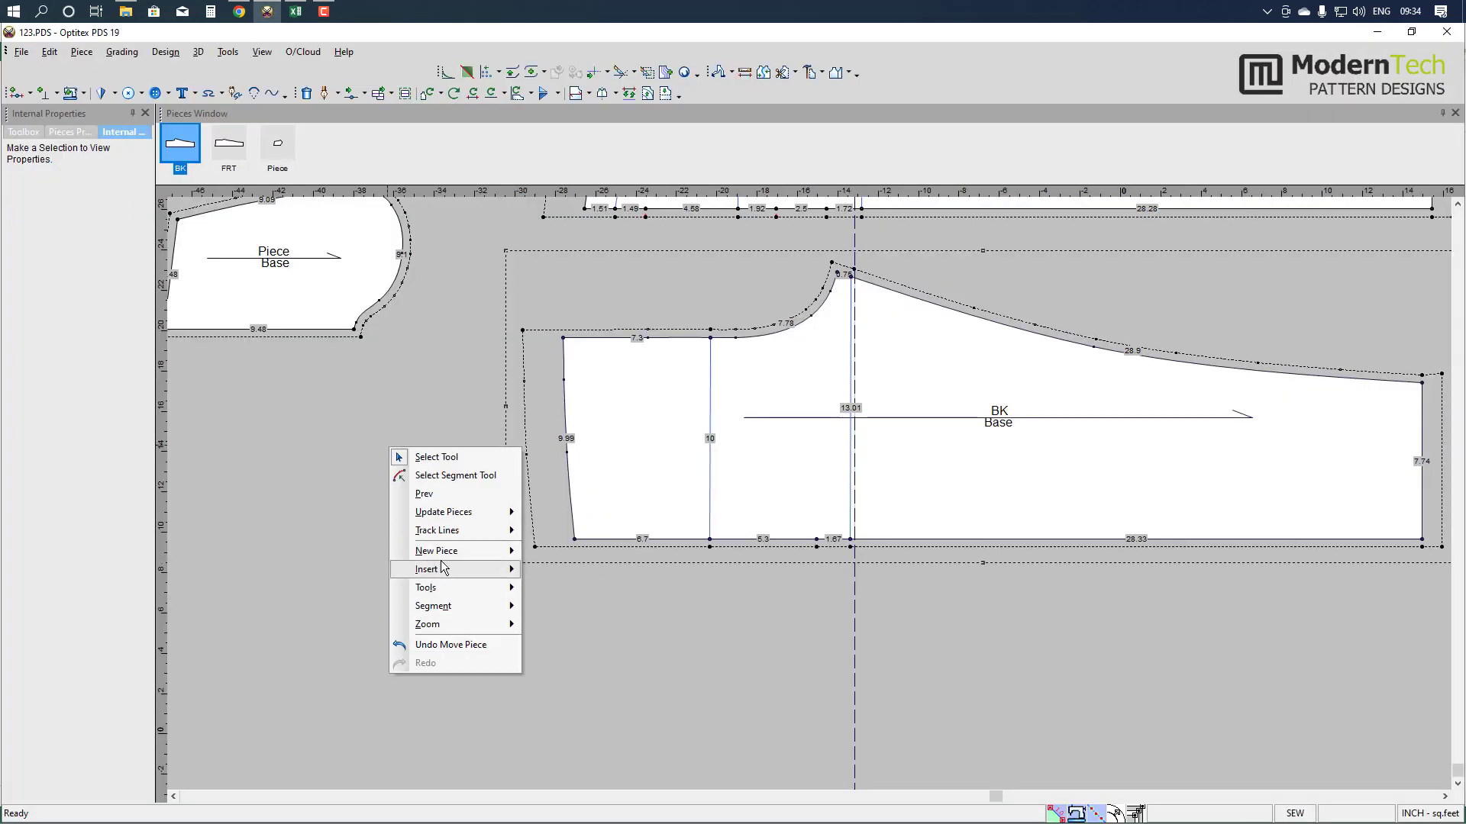
pyautogui.click(587, 645)
pyautogui.press('Tab')
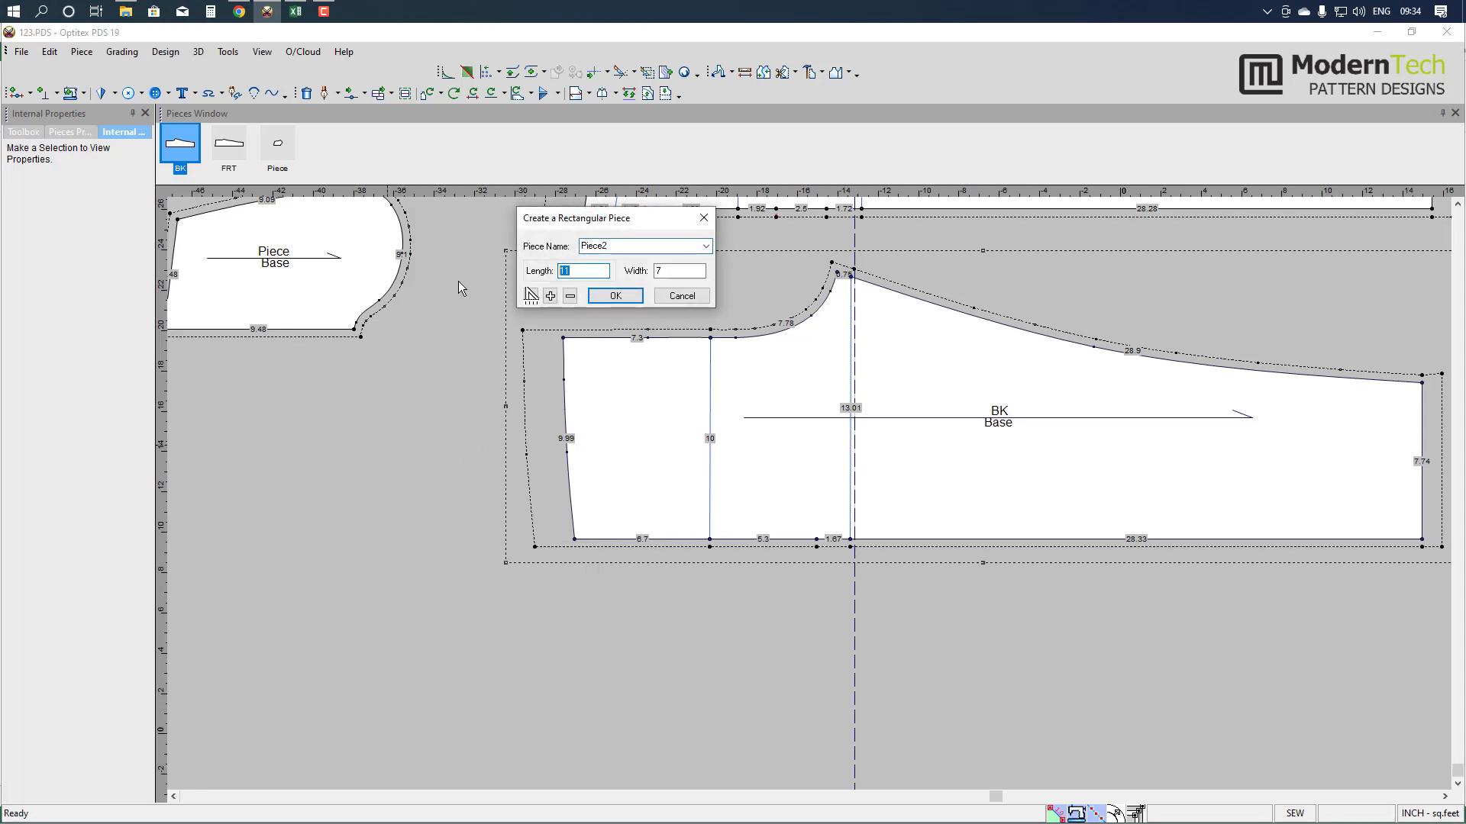
pyautogui.write('5.62')
pyautogui.write('5')
pyautogui.press('Tab')
pyautogui.click(615, 296)
pyautogui.moveTo(1178, 685); pyautogui.dragTo(397, 488)
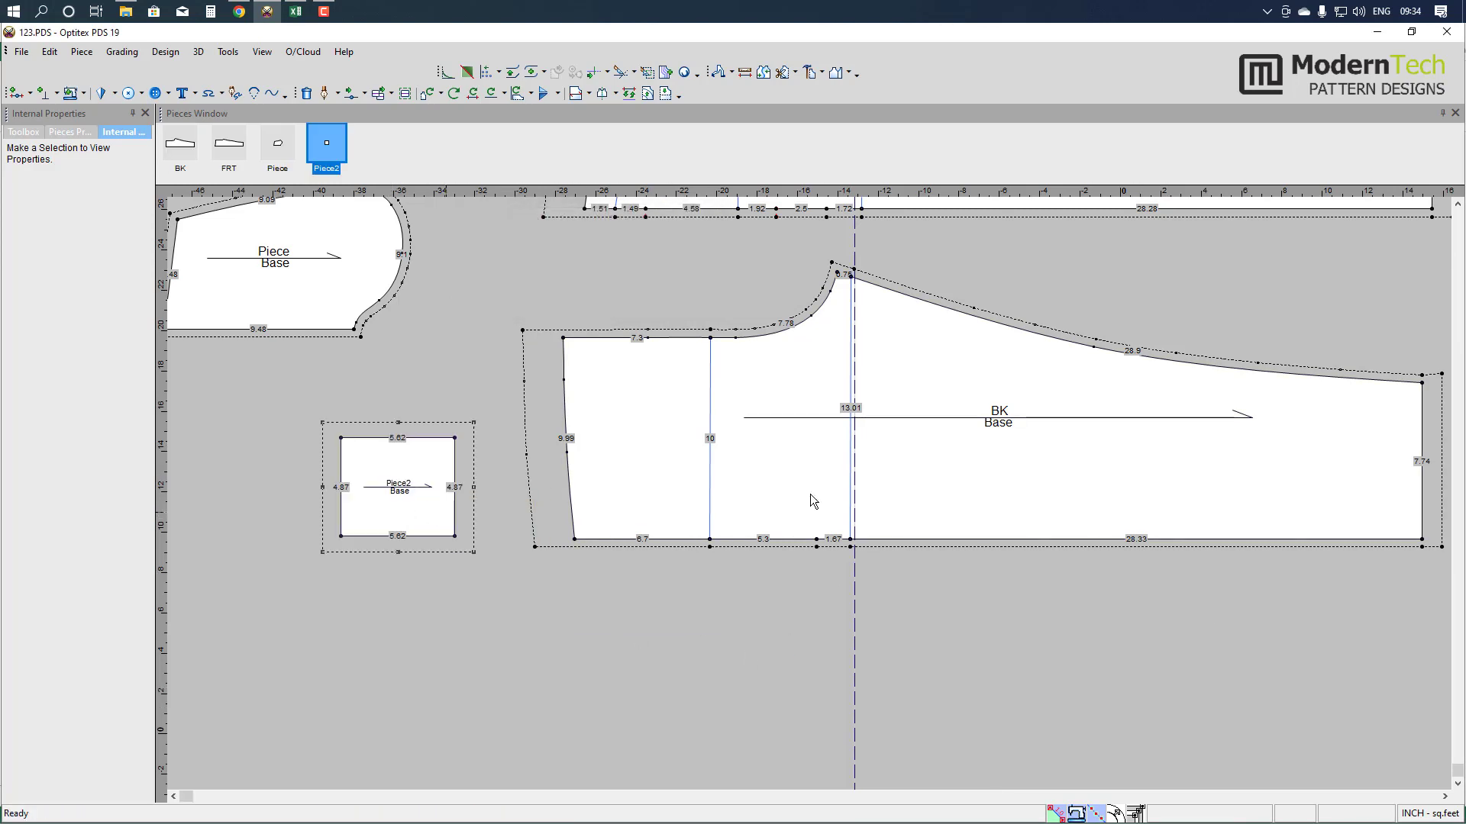
pyautogui.scroll(3, 812, 501)
# - Add a grading point at 2.43 on Piece2's right edge
pyautogui.click(16, 92)
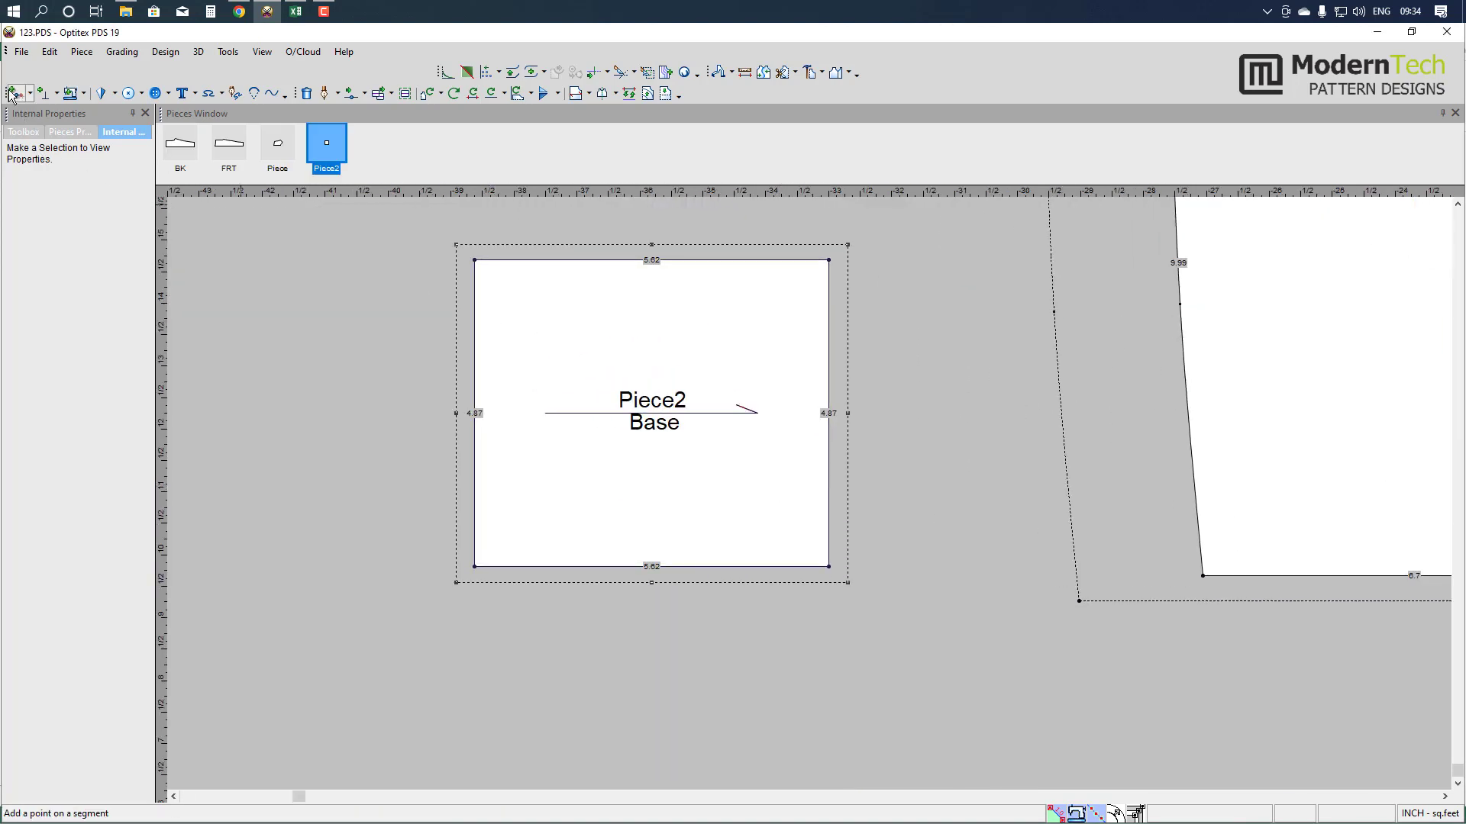
pyautogui.click(830, 413)
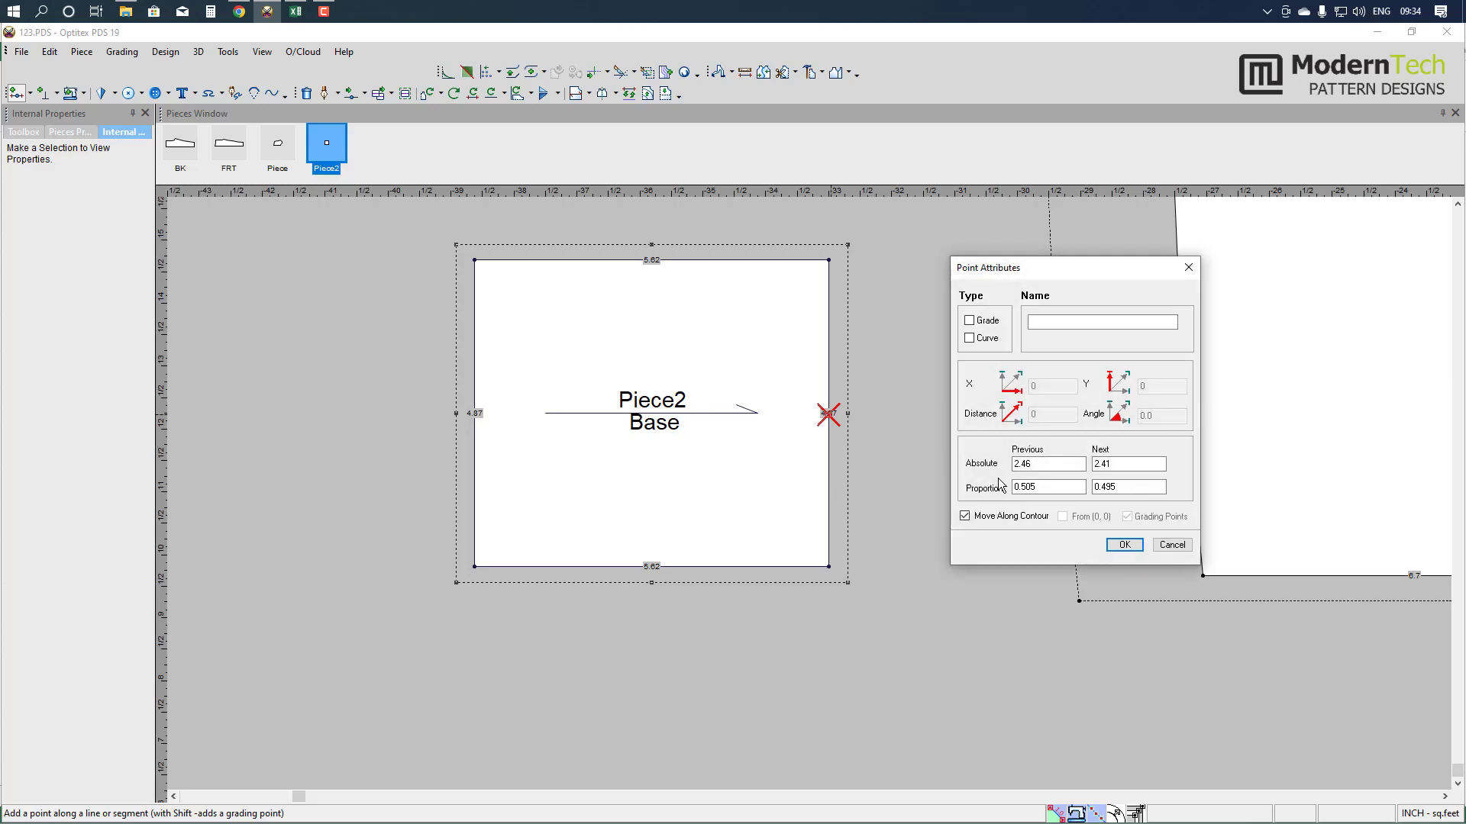
pyautogui.write('2.43')
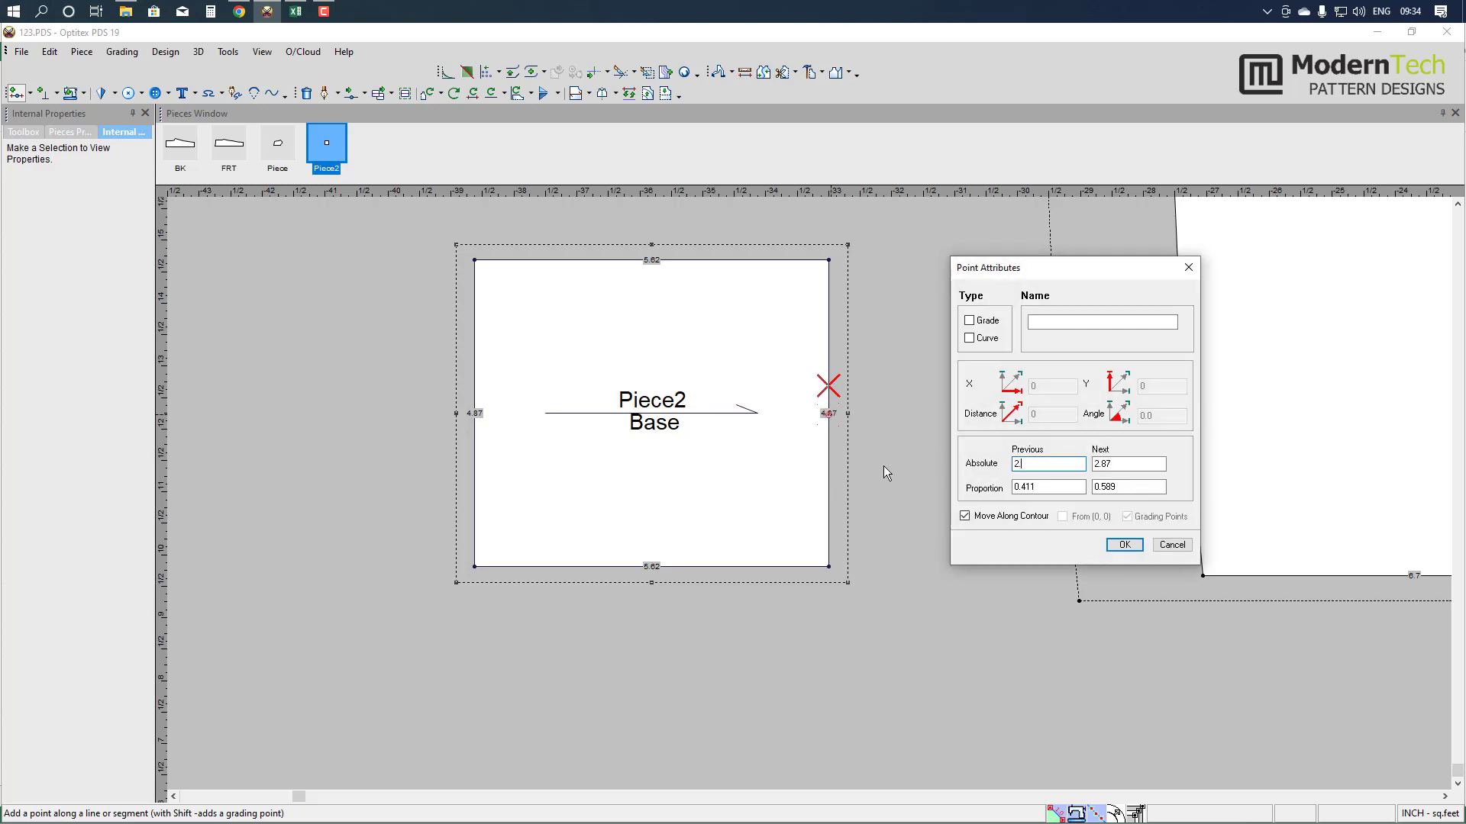
pyautogui.click(1124, 545)
pyautogui.rightClick(928, 336)
pyautogui.click(958, 345)
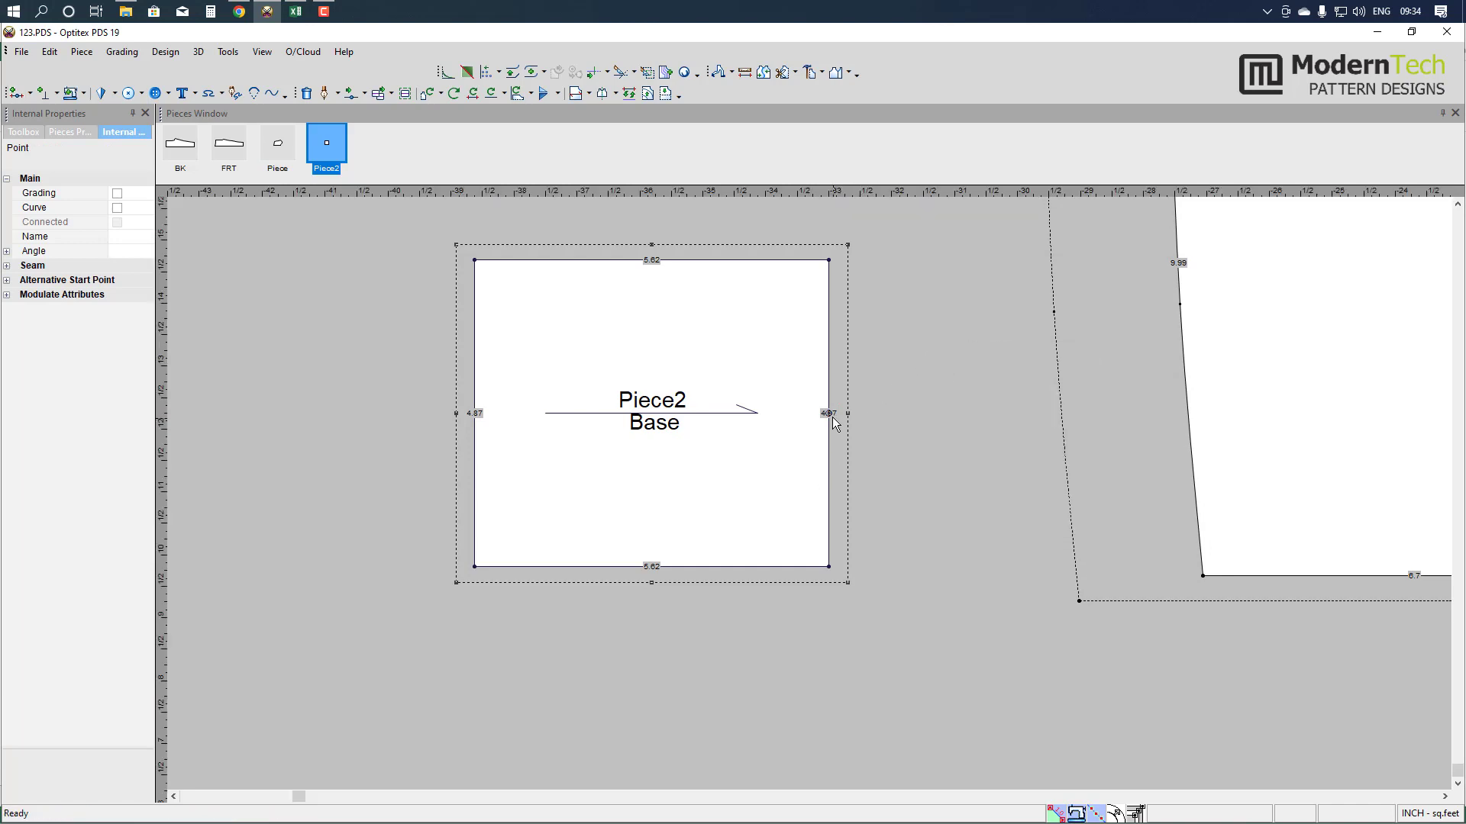
pyautogui.click(116, 193)
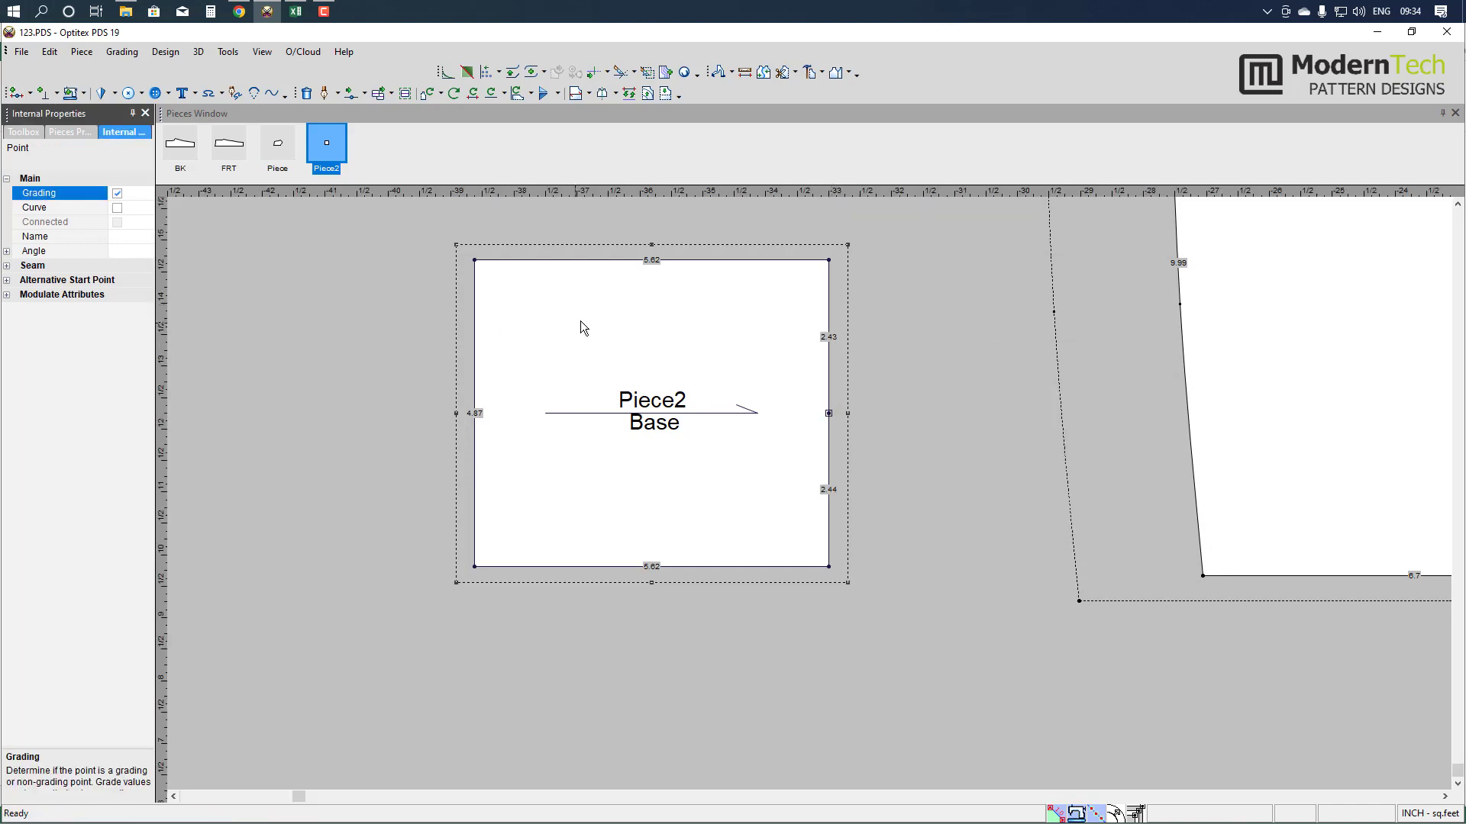
# - Shift both of Piece2's right corners inward by -0.75 to form the point
pyautogui.moveTo(829, 260); pyautogui.dragTo(773, 261)
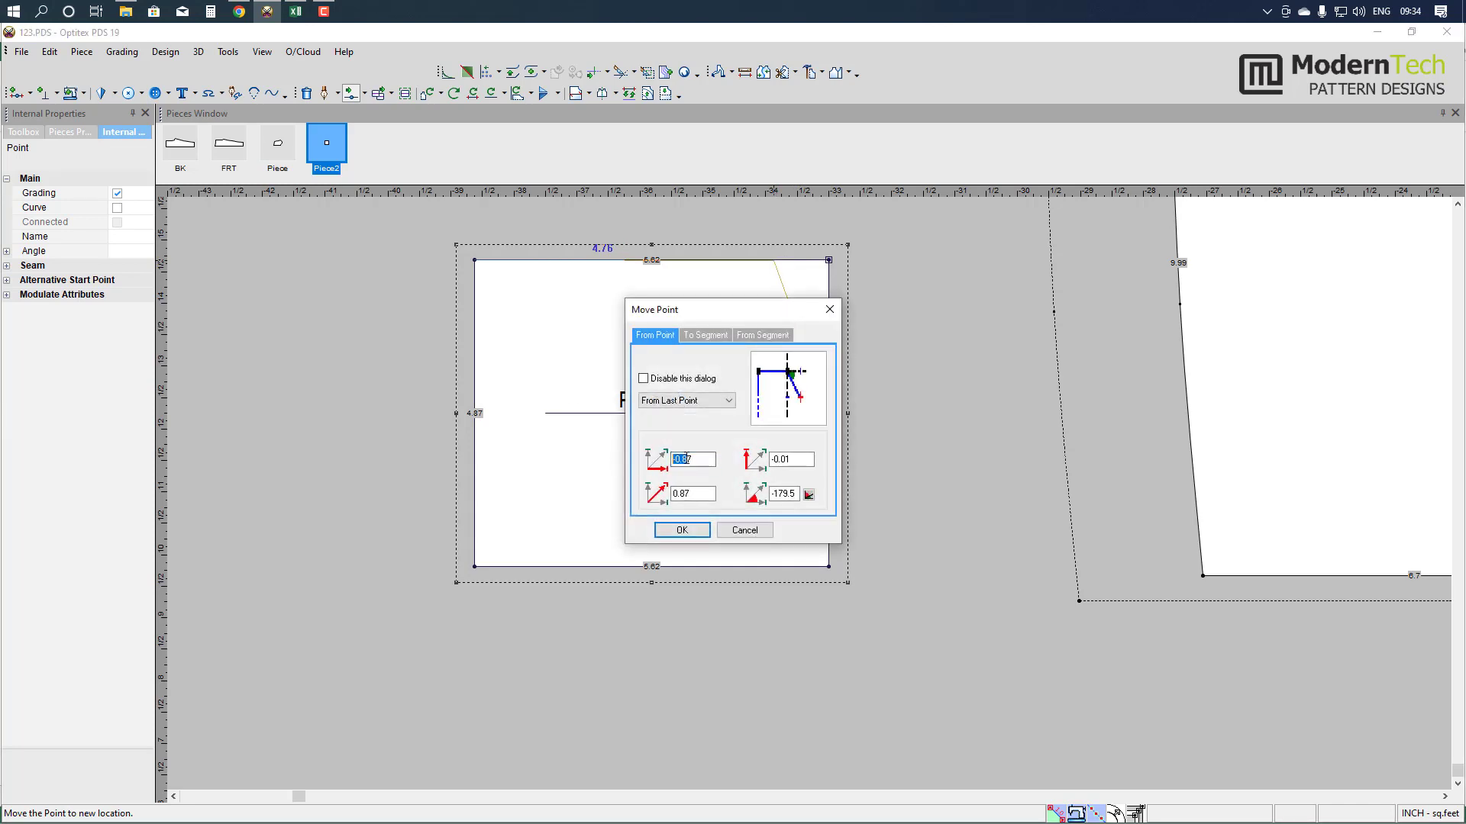
pyautogui.write('-')
pyautogui.write('.75')
pyautogui.press('Tab')
pyautogui.click(682, 529)
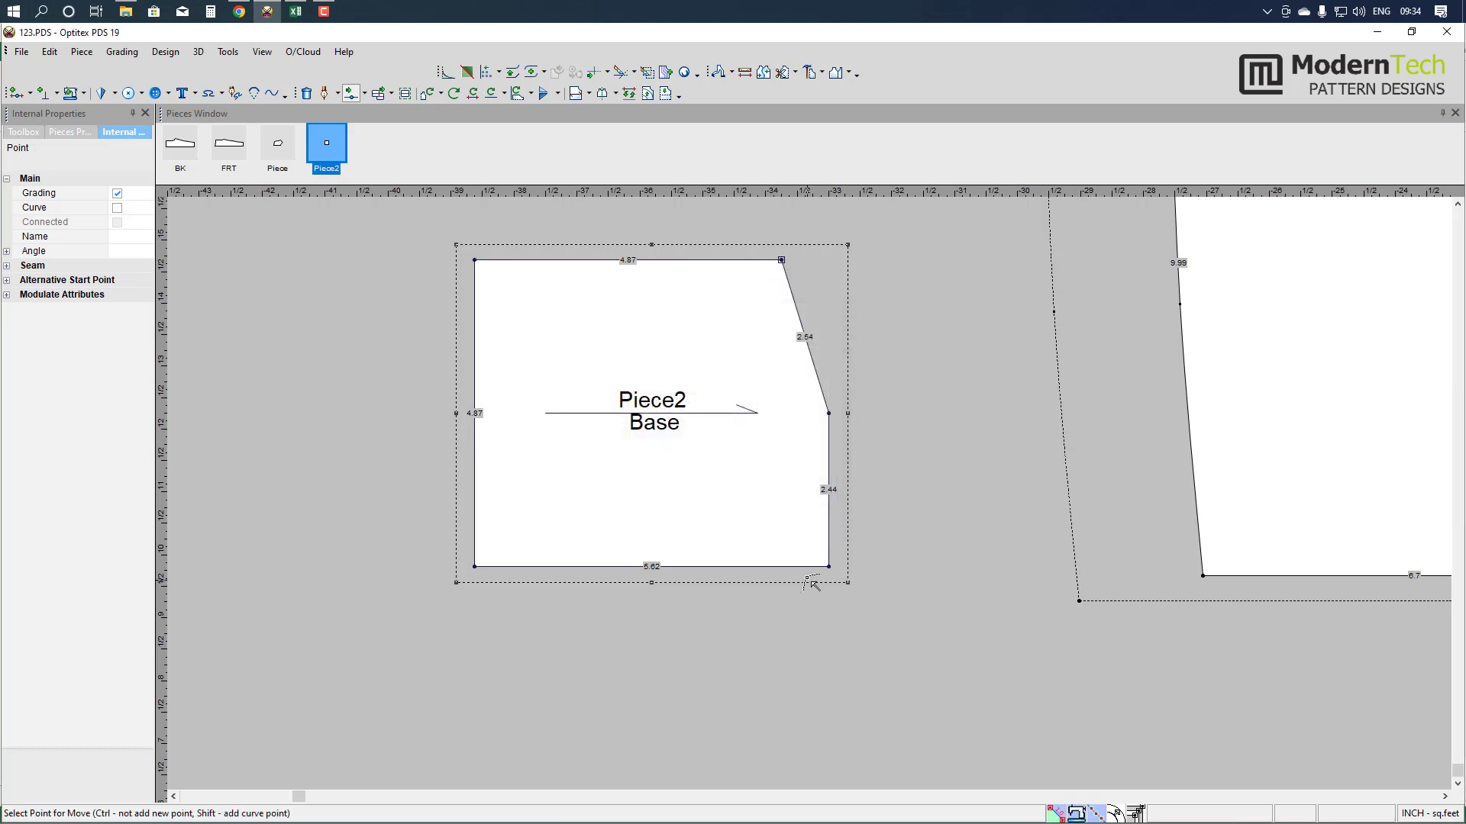
pyautogui.moveTo(828, 569); pyautogui.dragTo(795, 567)
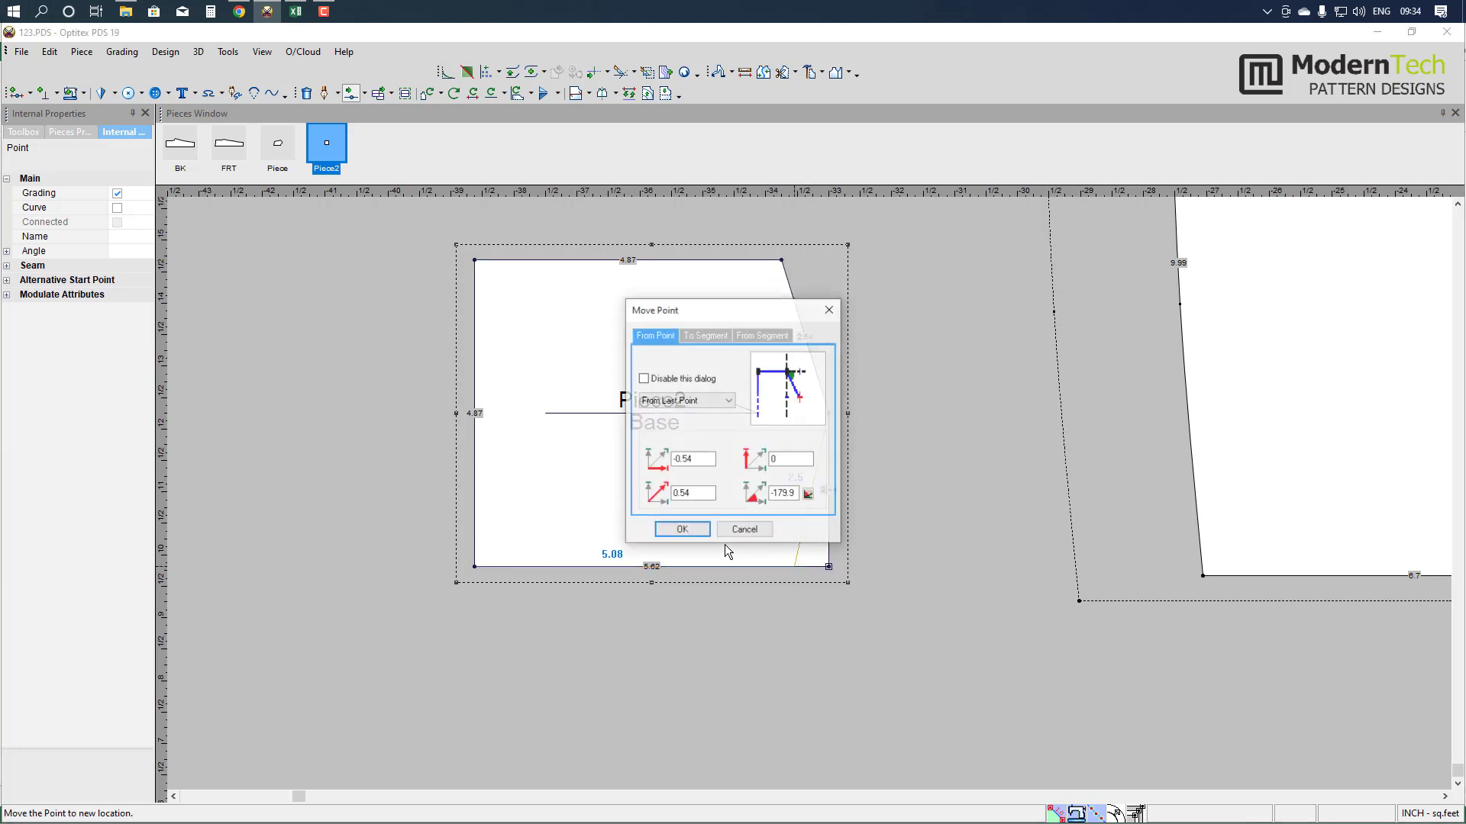
pyautogui.moveTo(714, 459); pyautogui.dragTo(537, 459)
pyautogui.write('-')
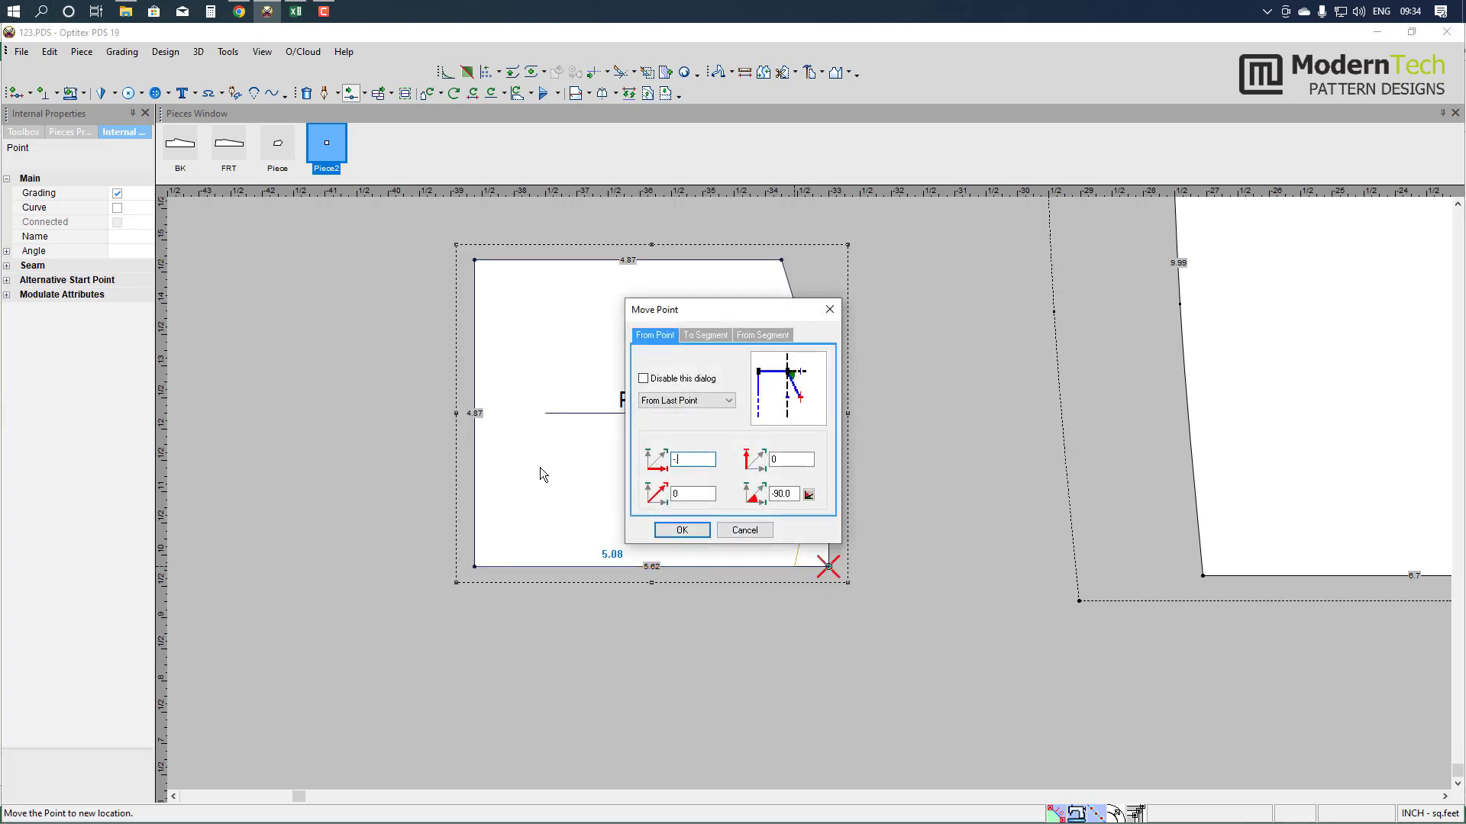
pyautogui.write('.75')
pyautogui.click(682, 530)
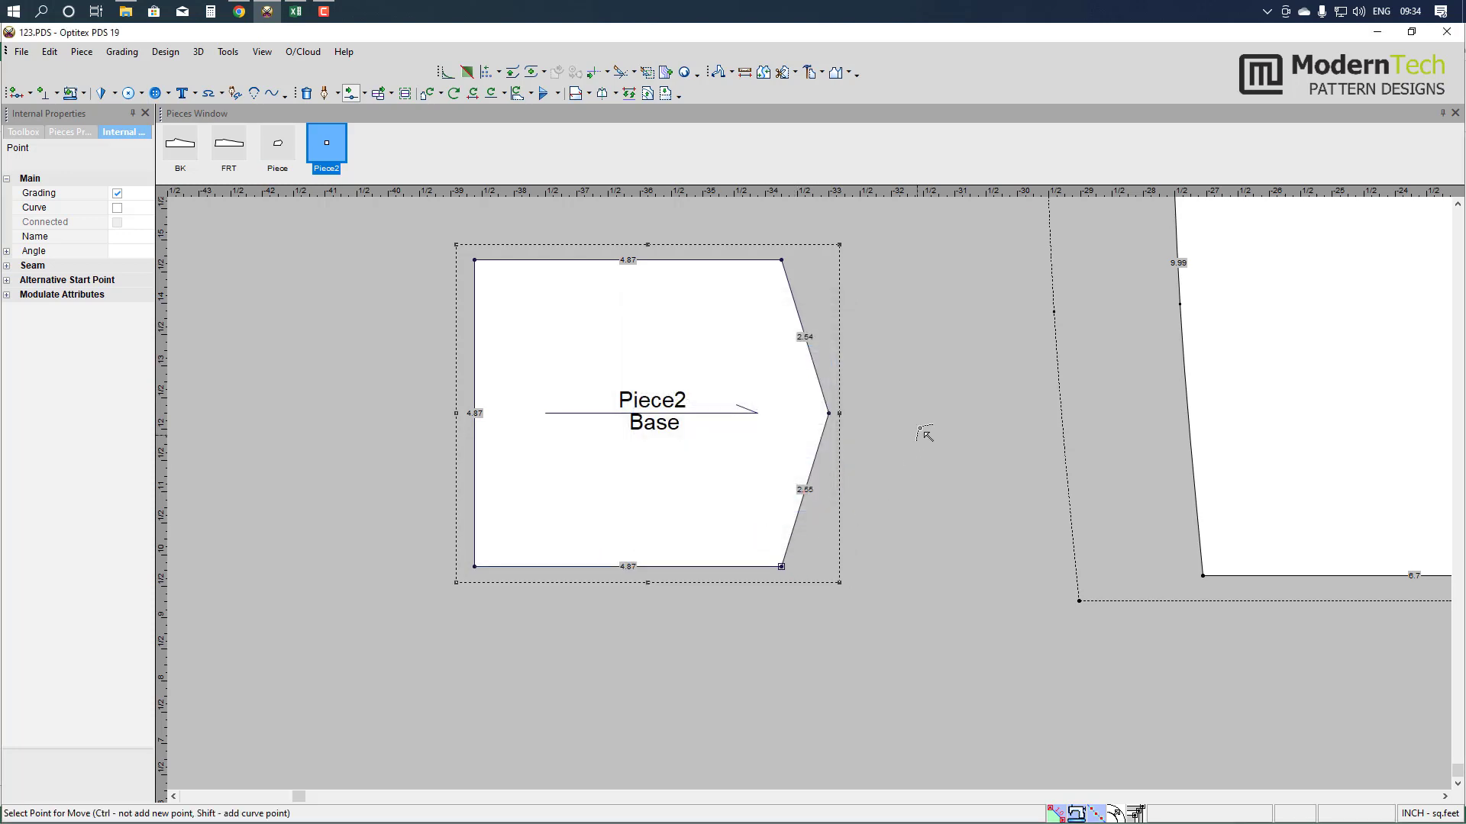
pyautogui.scroll(-2, 768, 502)
# - Check Piece2's fit on BK, then move the horizontal guide 2.75 lower
pyautogui.click(809, 493)
pyautogui.scroll(2, 796, 470)
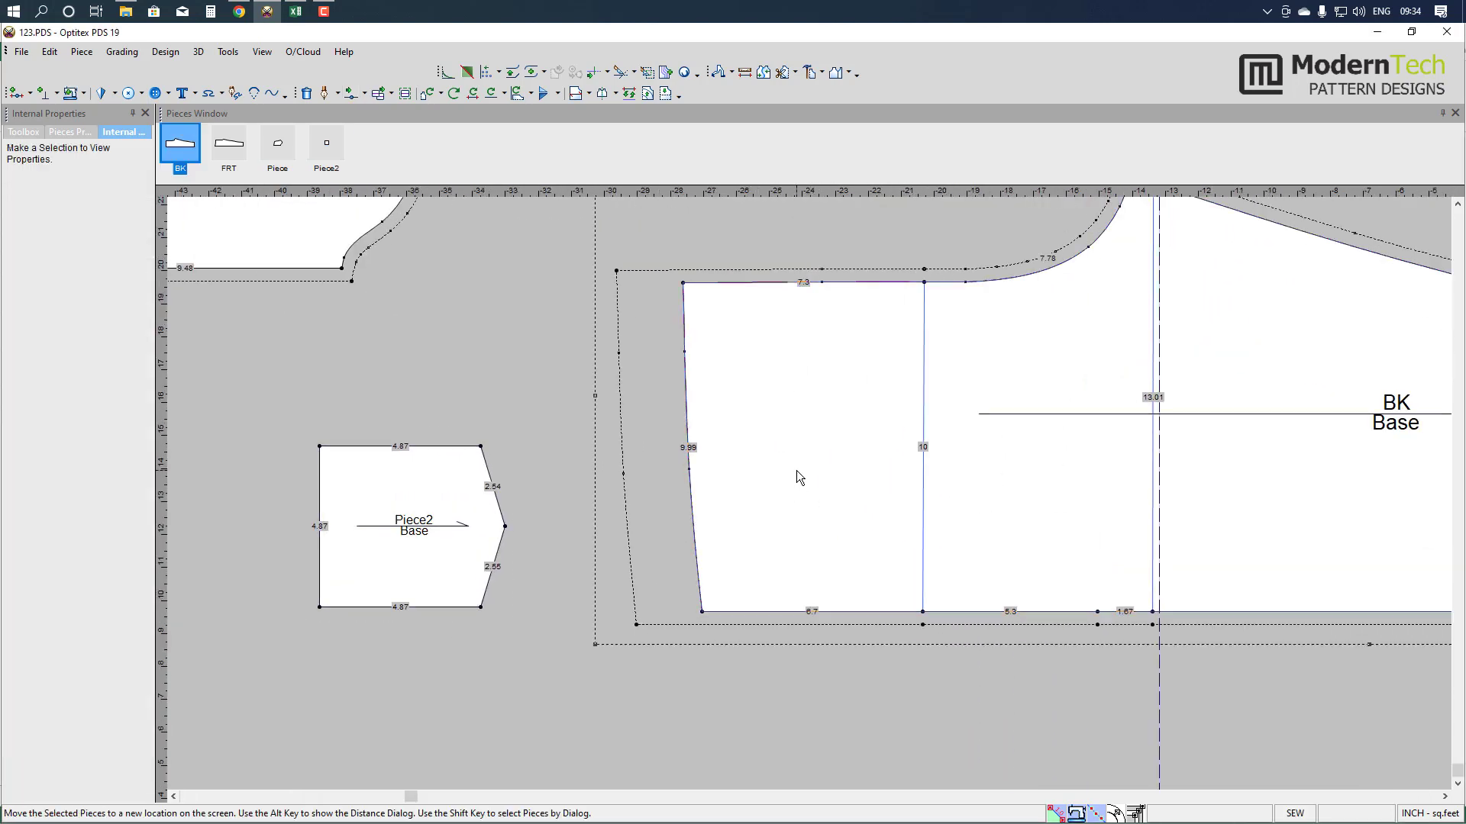
pyautogui.moveTo(381, 565); pyautogui.dragTo(810, 472)
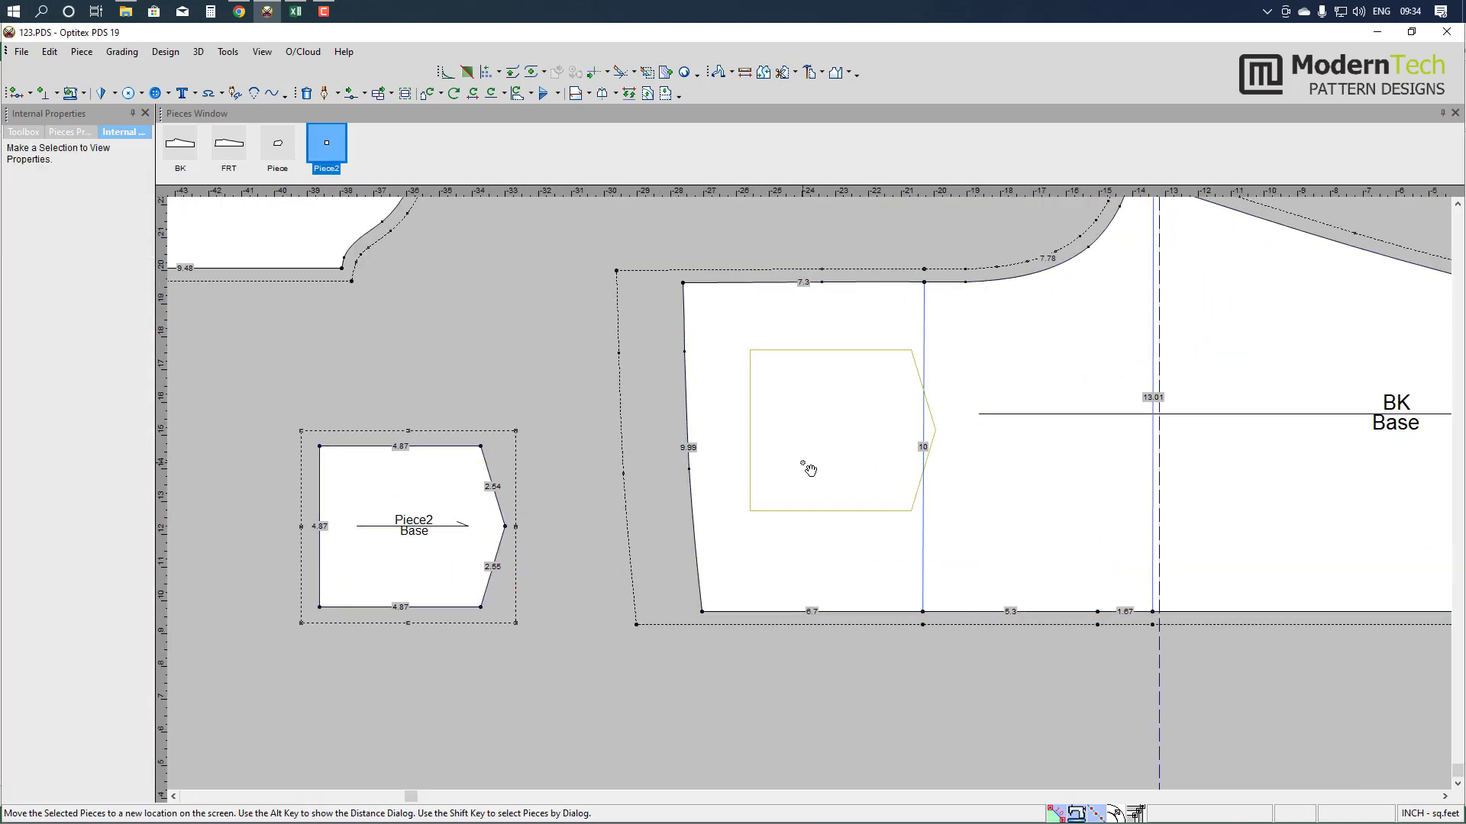
pyautogui.moveTo(788, 393); pyautogui.dragTo(286, 408)
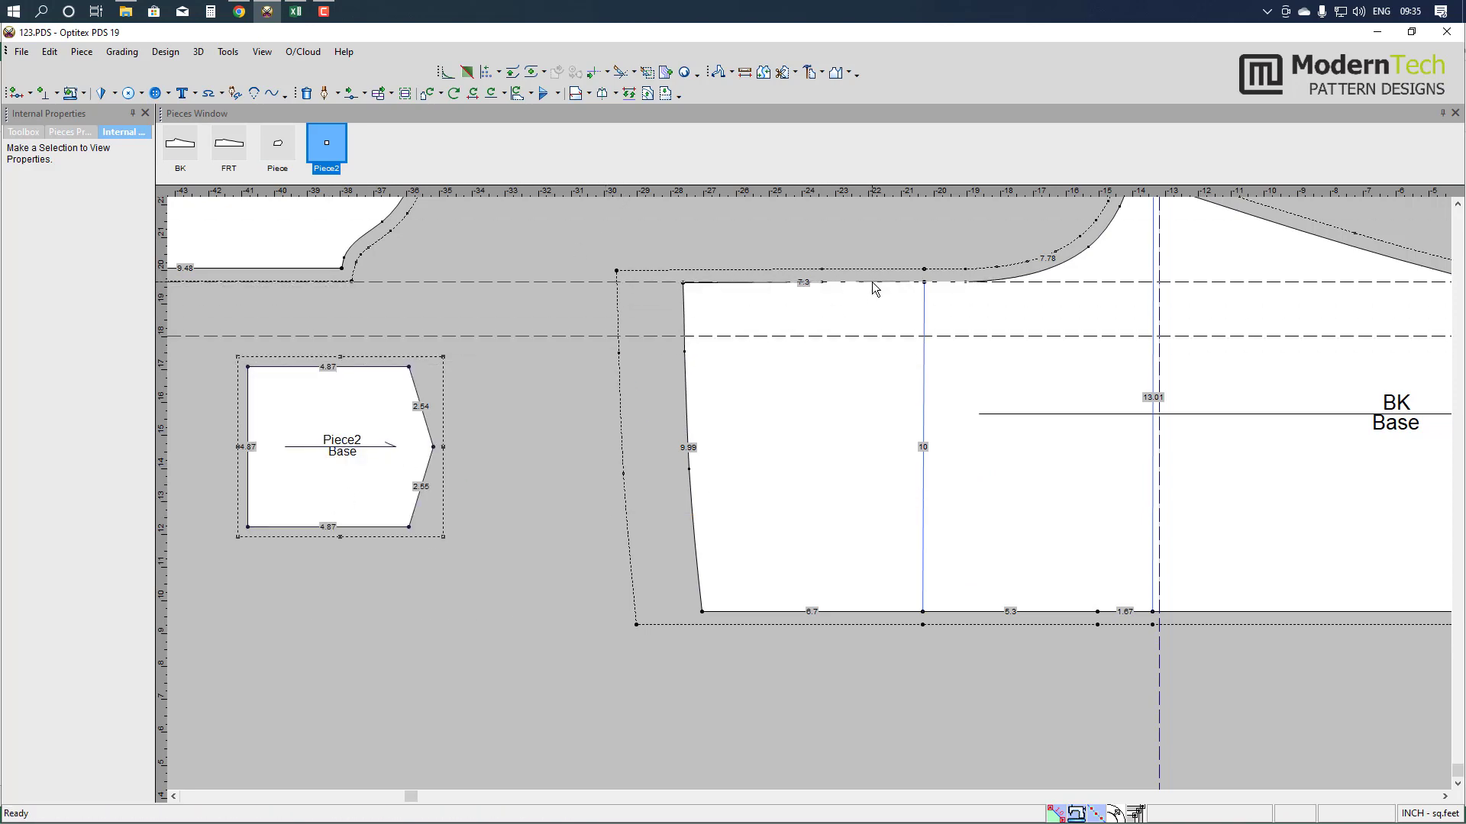
pyautogui.click(573, 284)
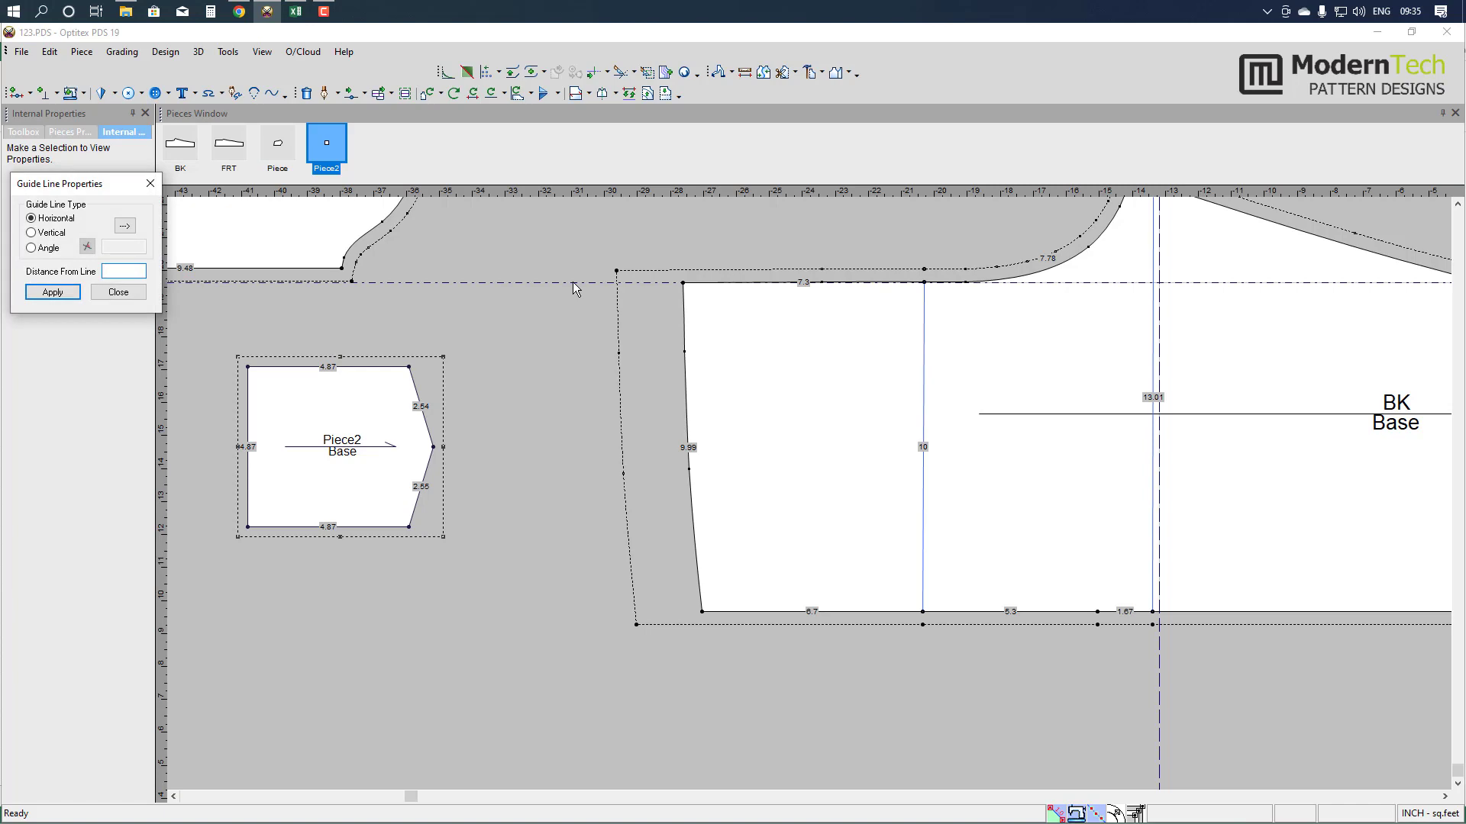
pyautogui.write('-2.75')
pyautogui.press('Return')
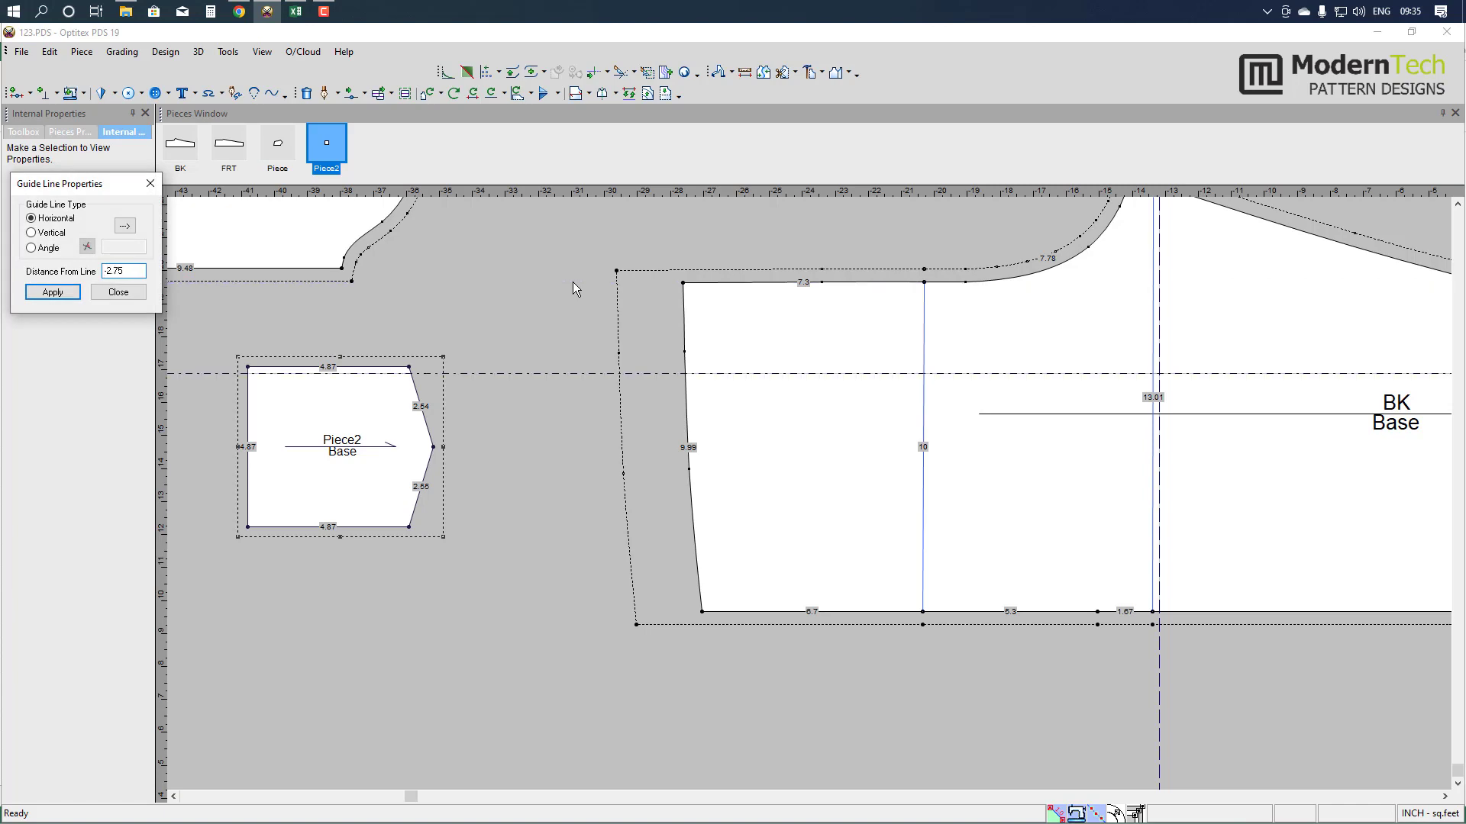
pyautogui.click(126, 292)
pyautogui.hotkey('ctrl', 'c')
pyautogui.hotkey('ctrl', 'v')
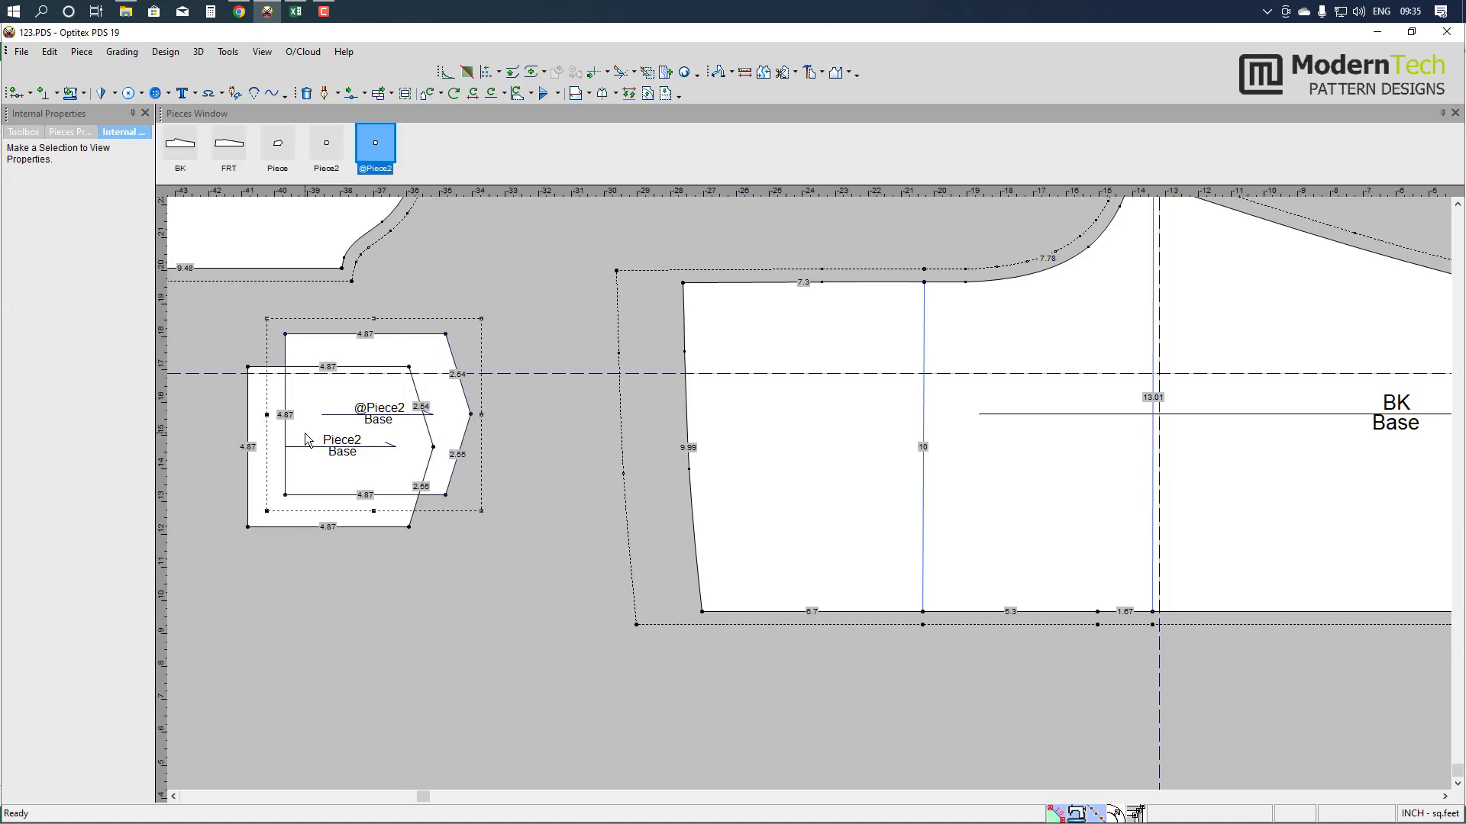
pyautogui.click(742, 511)
pyautogui.moveTo(708, 455); pyautogui.dragTo(254, 613)
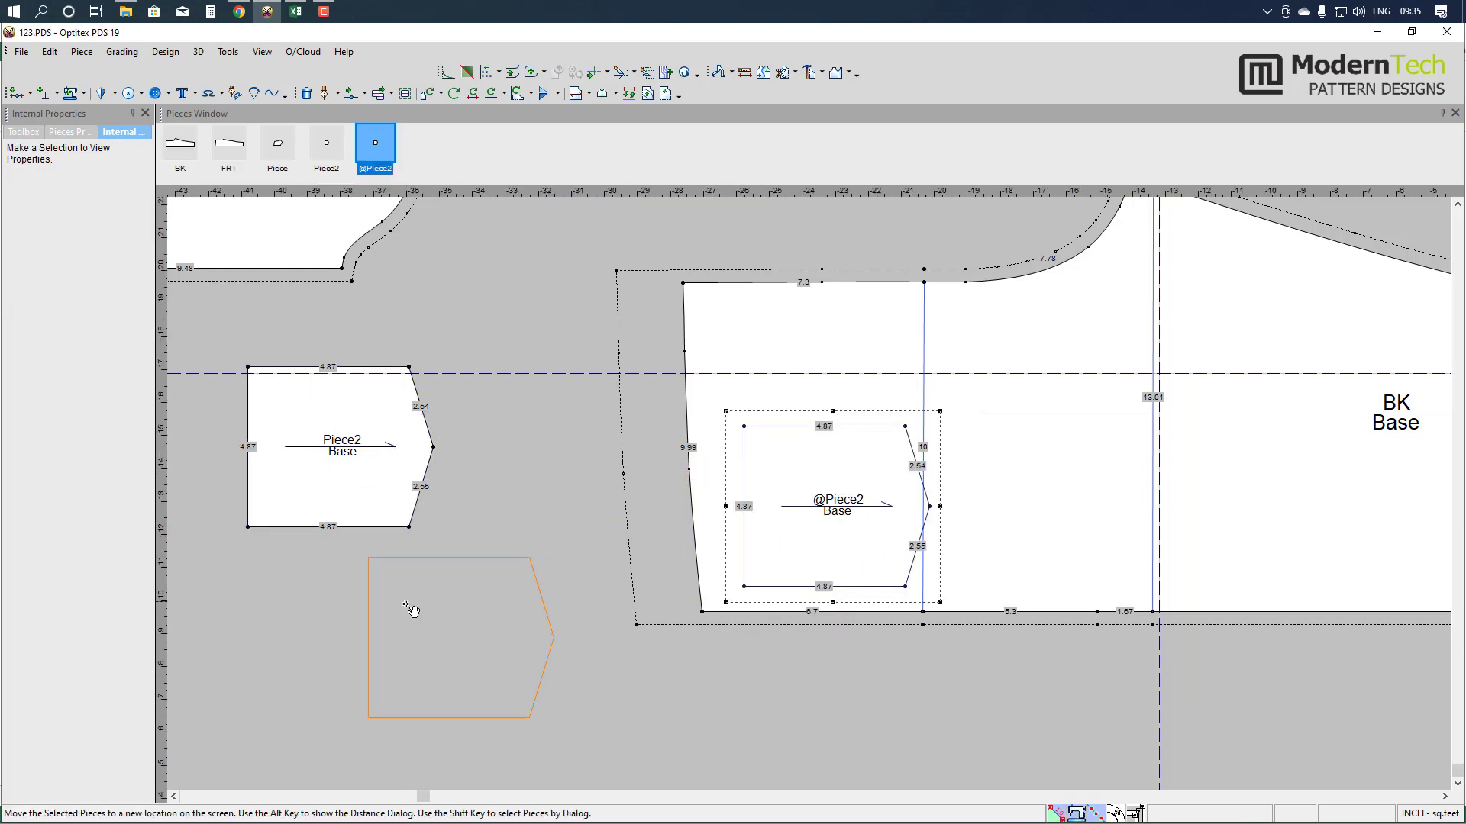
# - Draw a line parallel to BK's left edge, 3.5 inches inside it
pyautogui.click(647, 93)
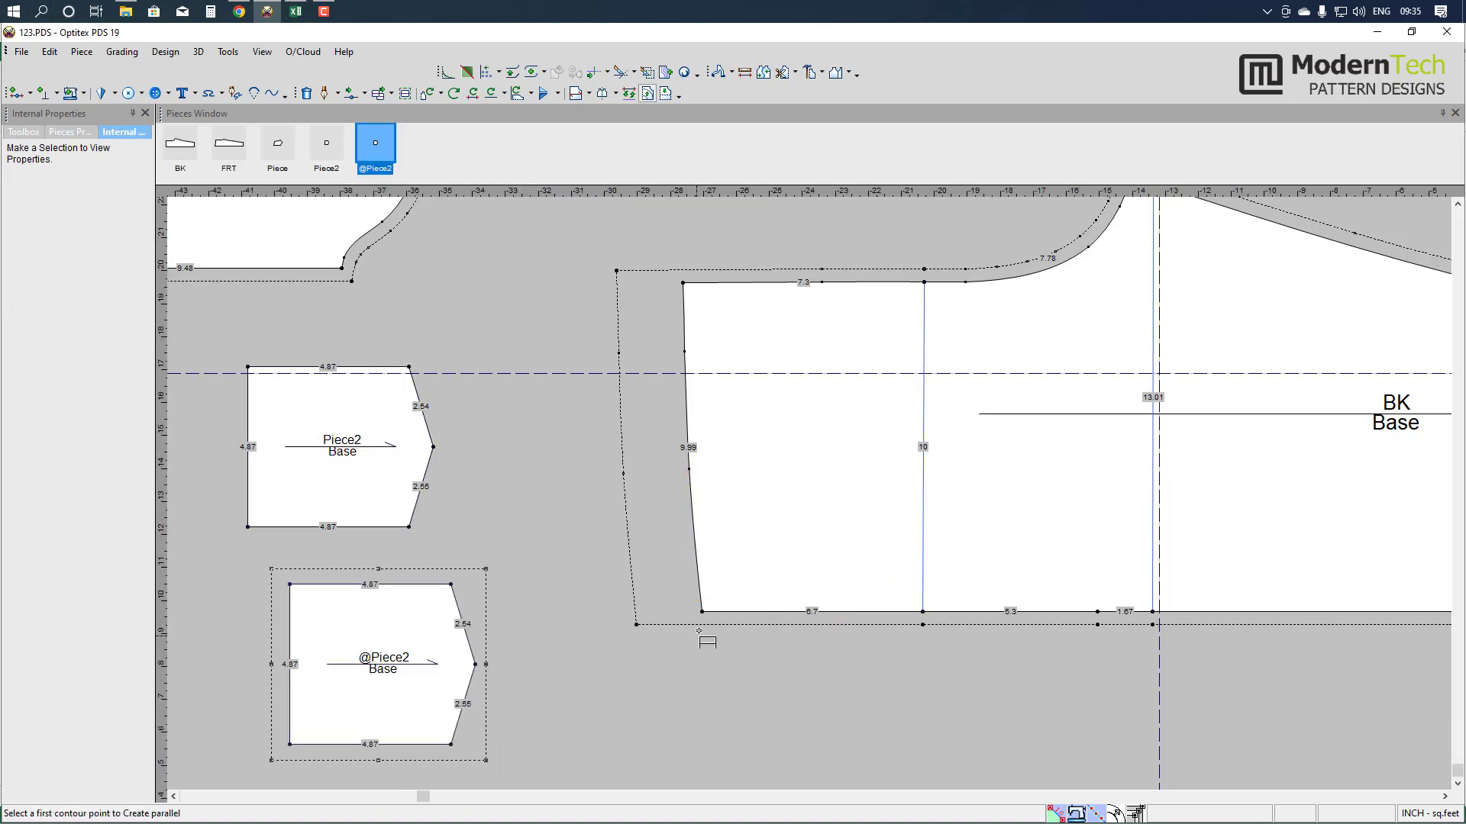
pyautogui.click(702, 612)
pyautogui.click(682, 283)
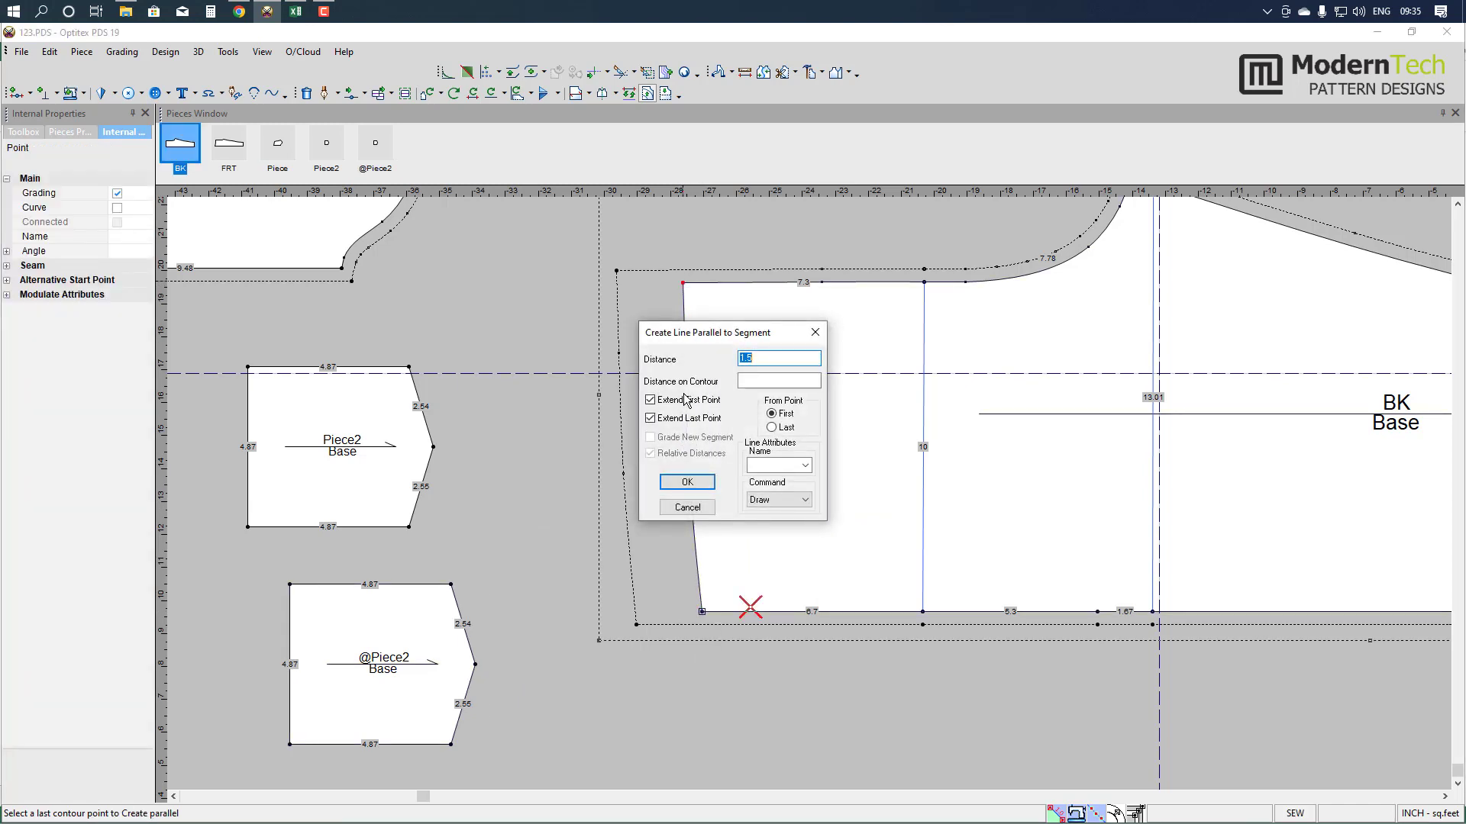
pyautogui.write('3.5')
pyautogui.press('Return')
pyautogui.rightClick(452, 543)
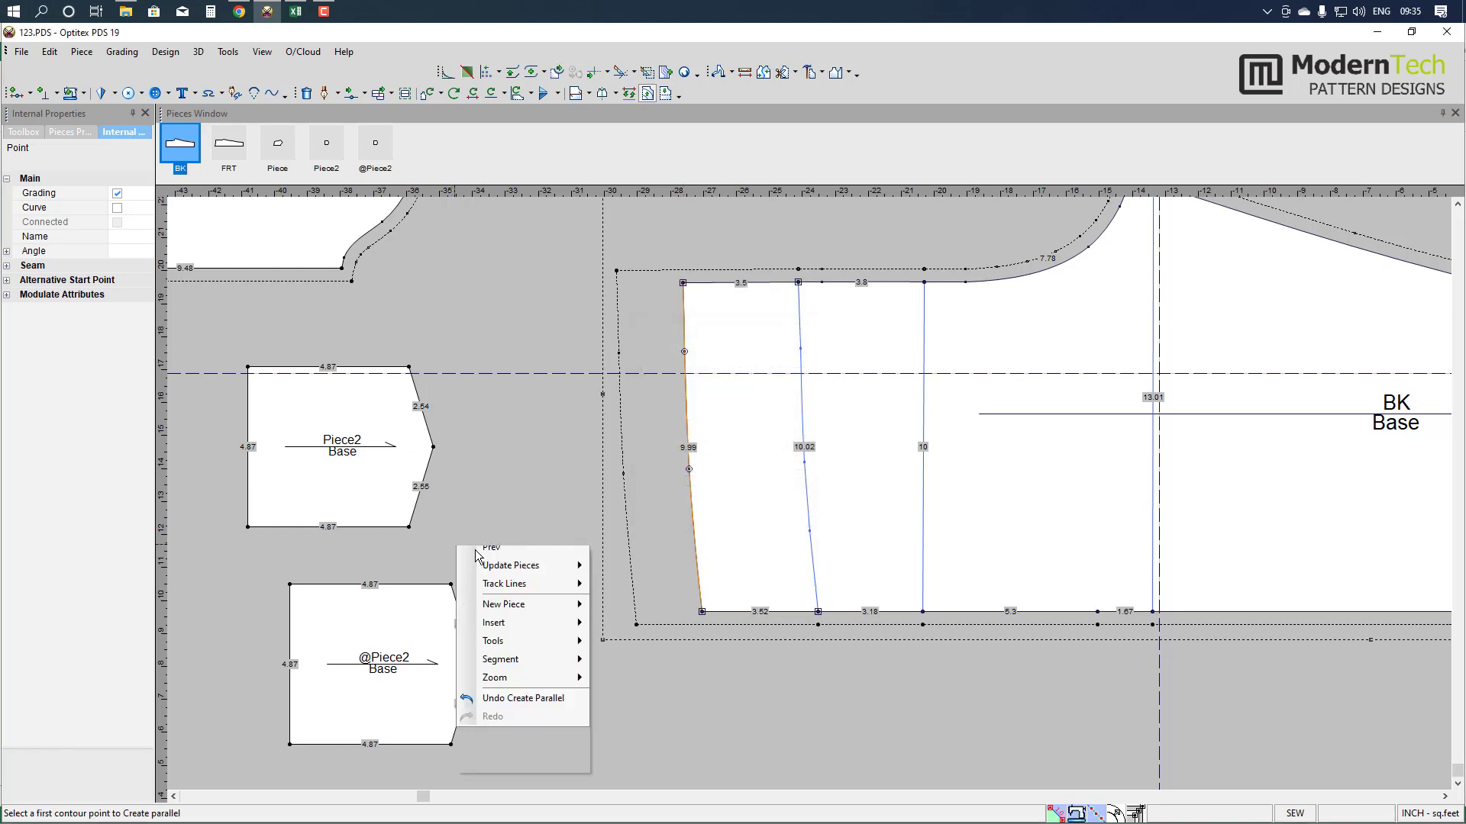
pyautogui.click(290, 587)
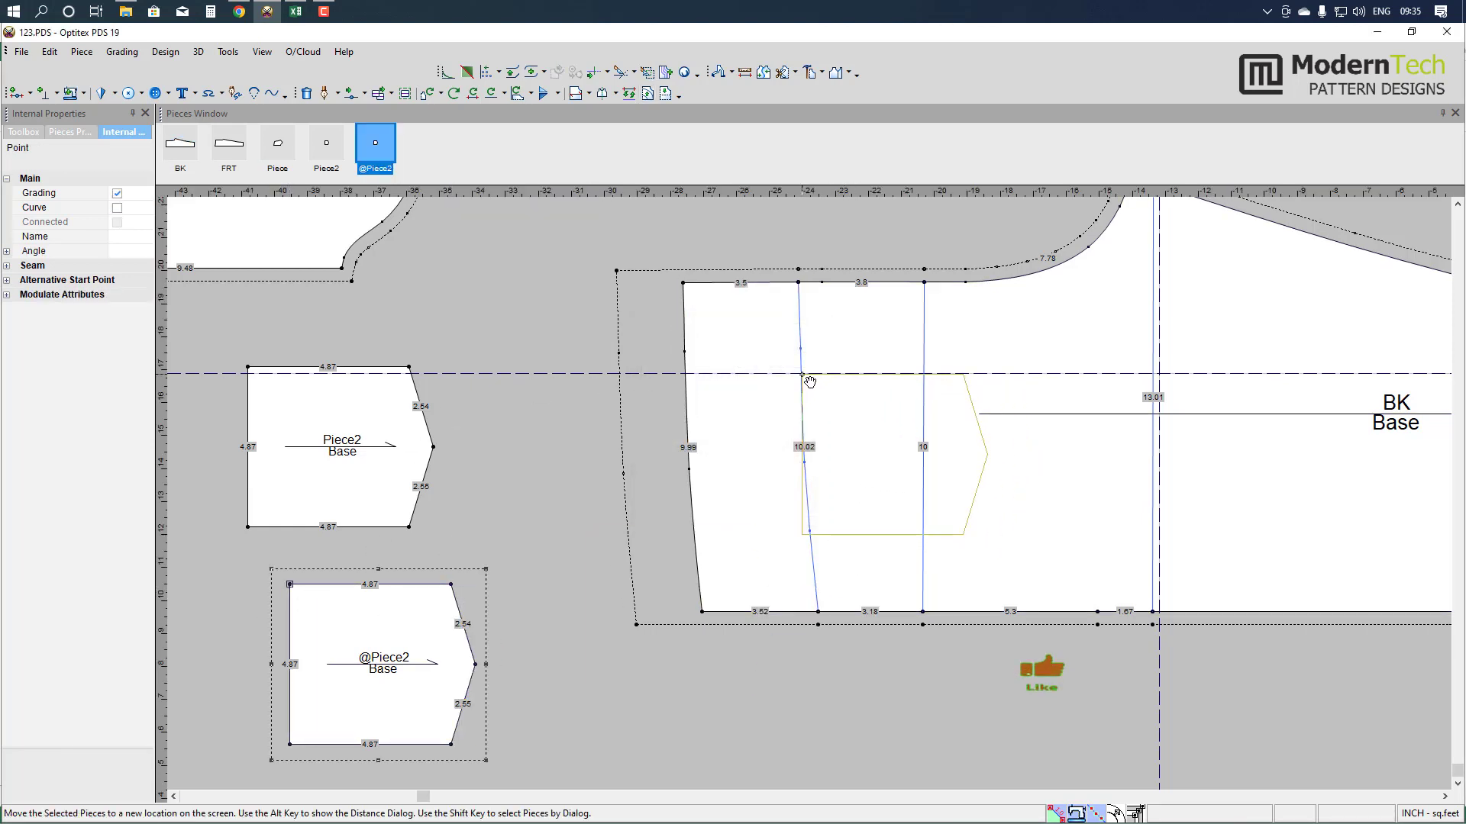
pyautogui.moveTo(815, 386); pyautogui.dragTo(803, 379)
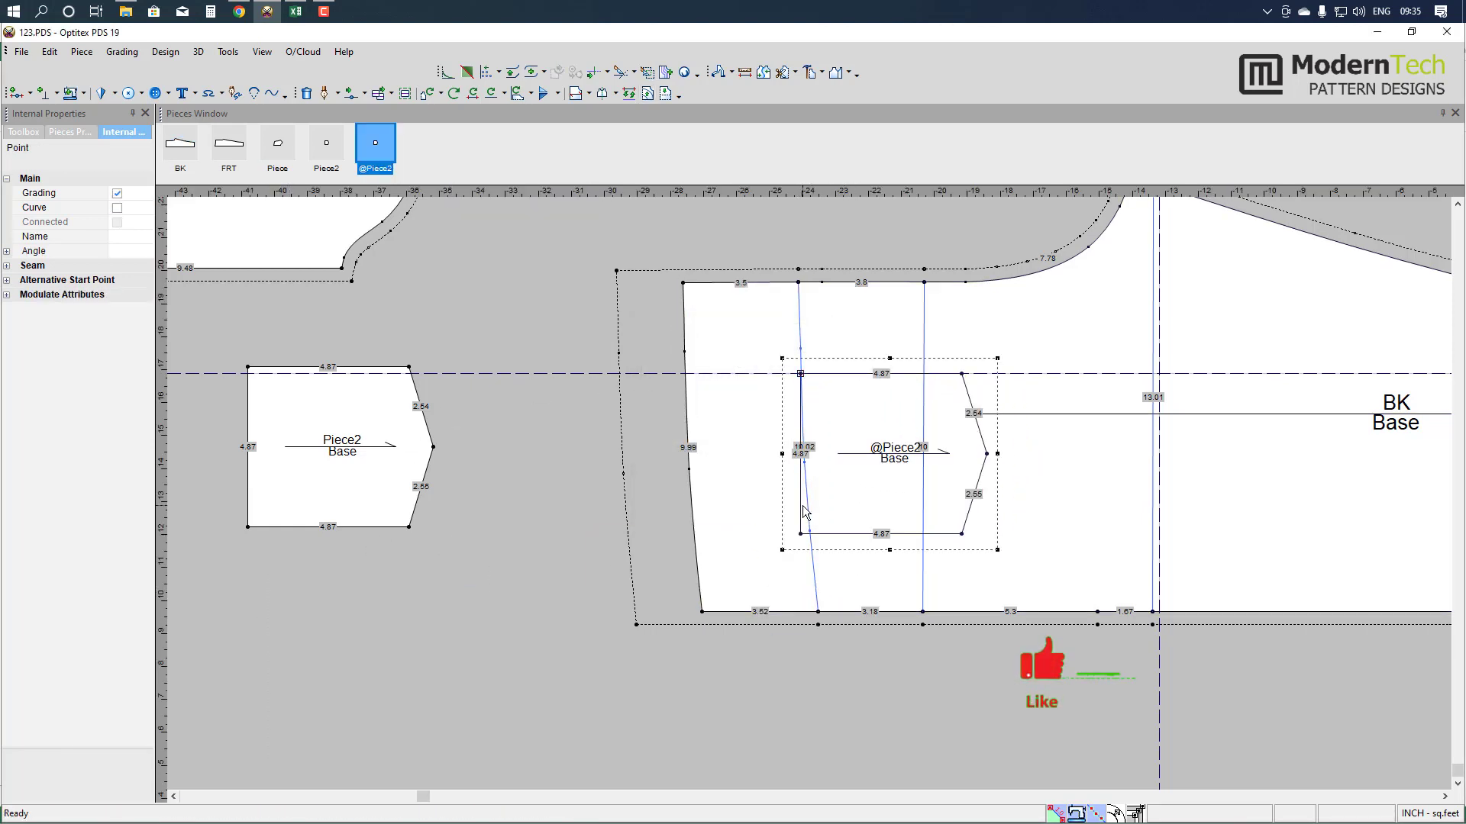
pyautogui.click(427, 93)
pyautogui.click(800, 374)
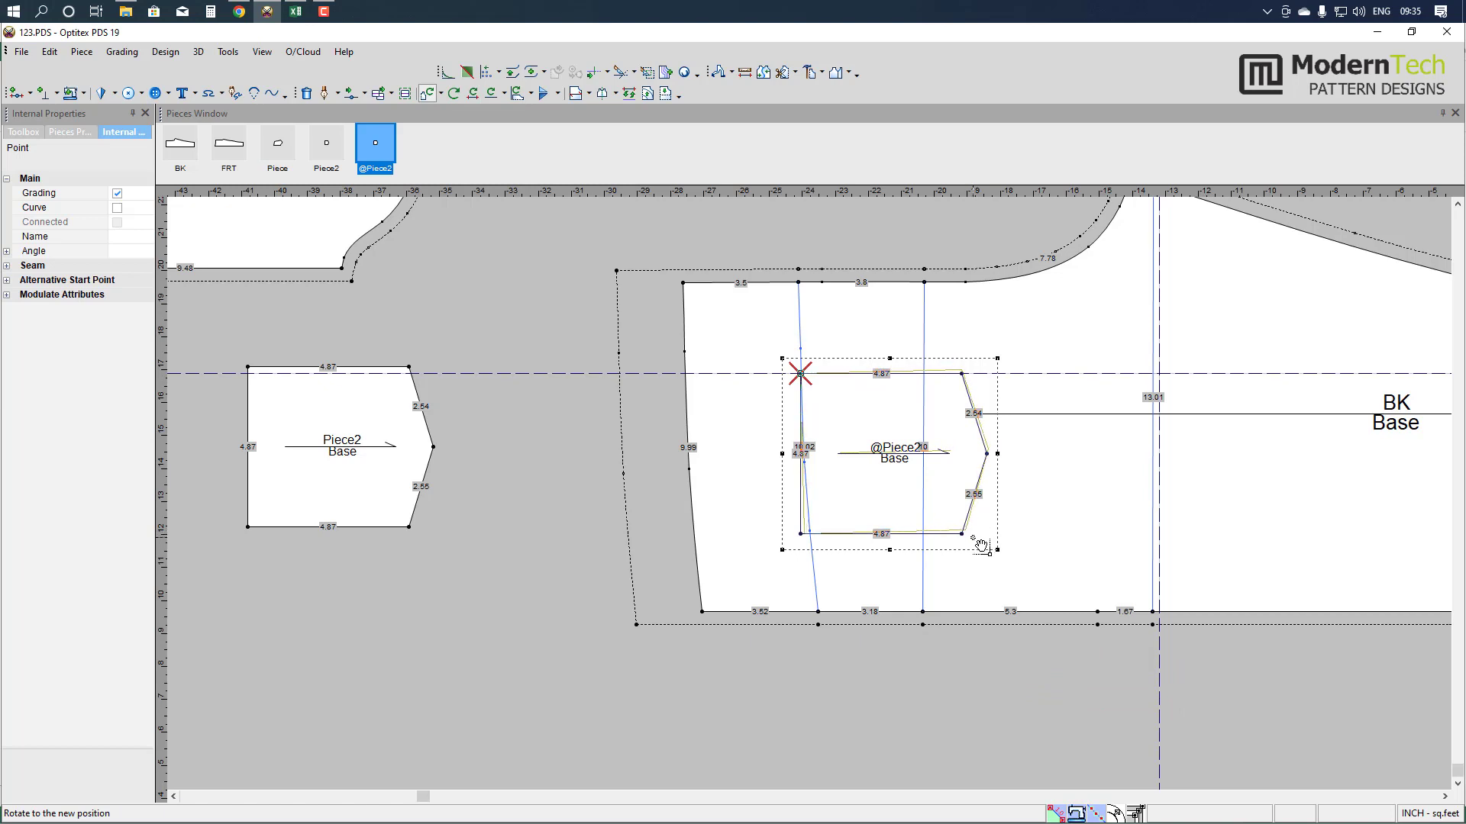
pyautogui.click(966, 528)
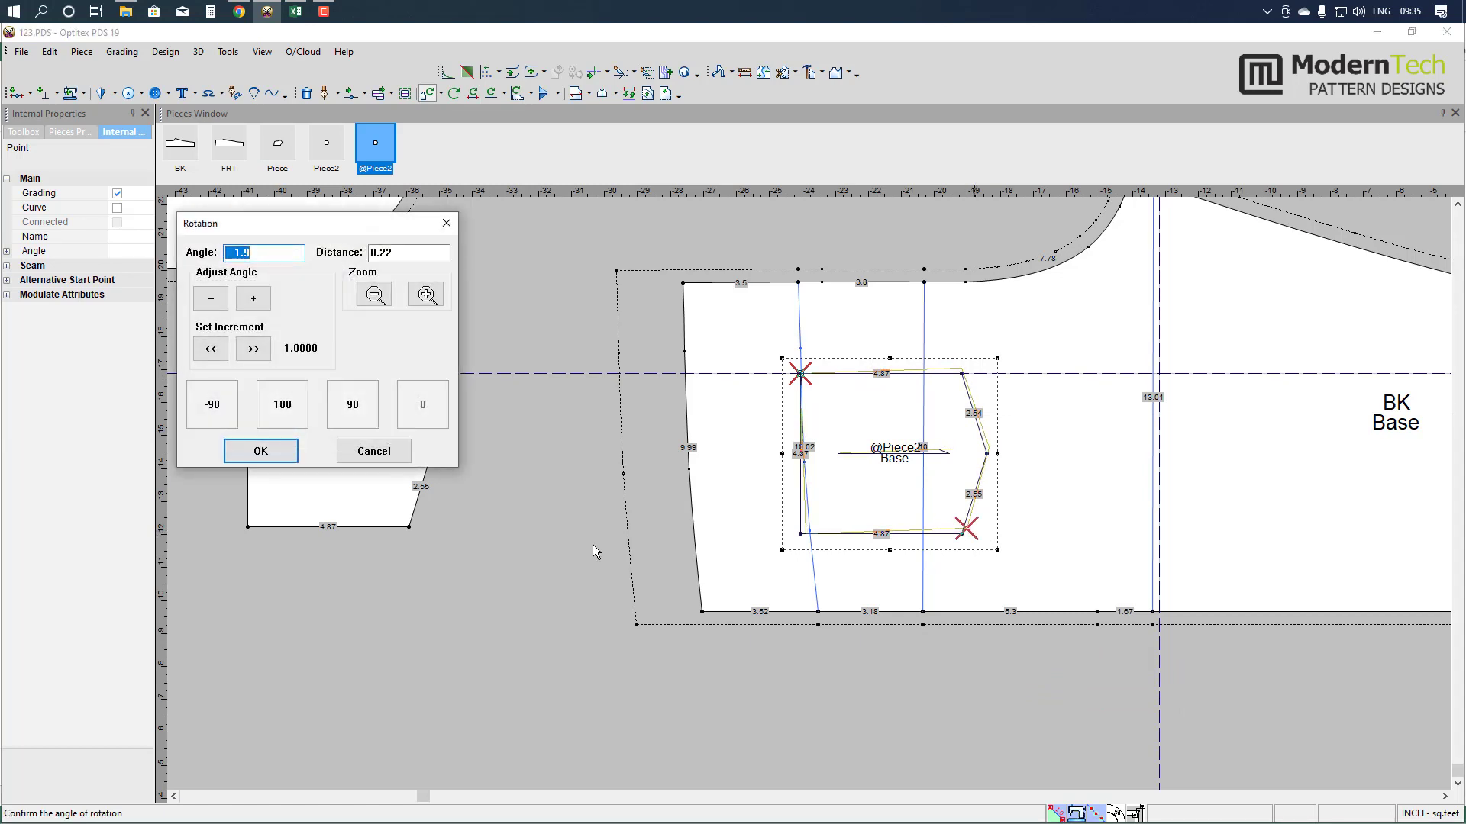
pyautogui.click(261, 450)
pyautogui.click(342, 446)
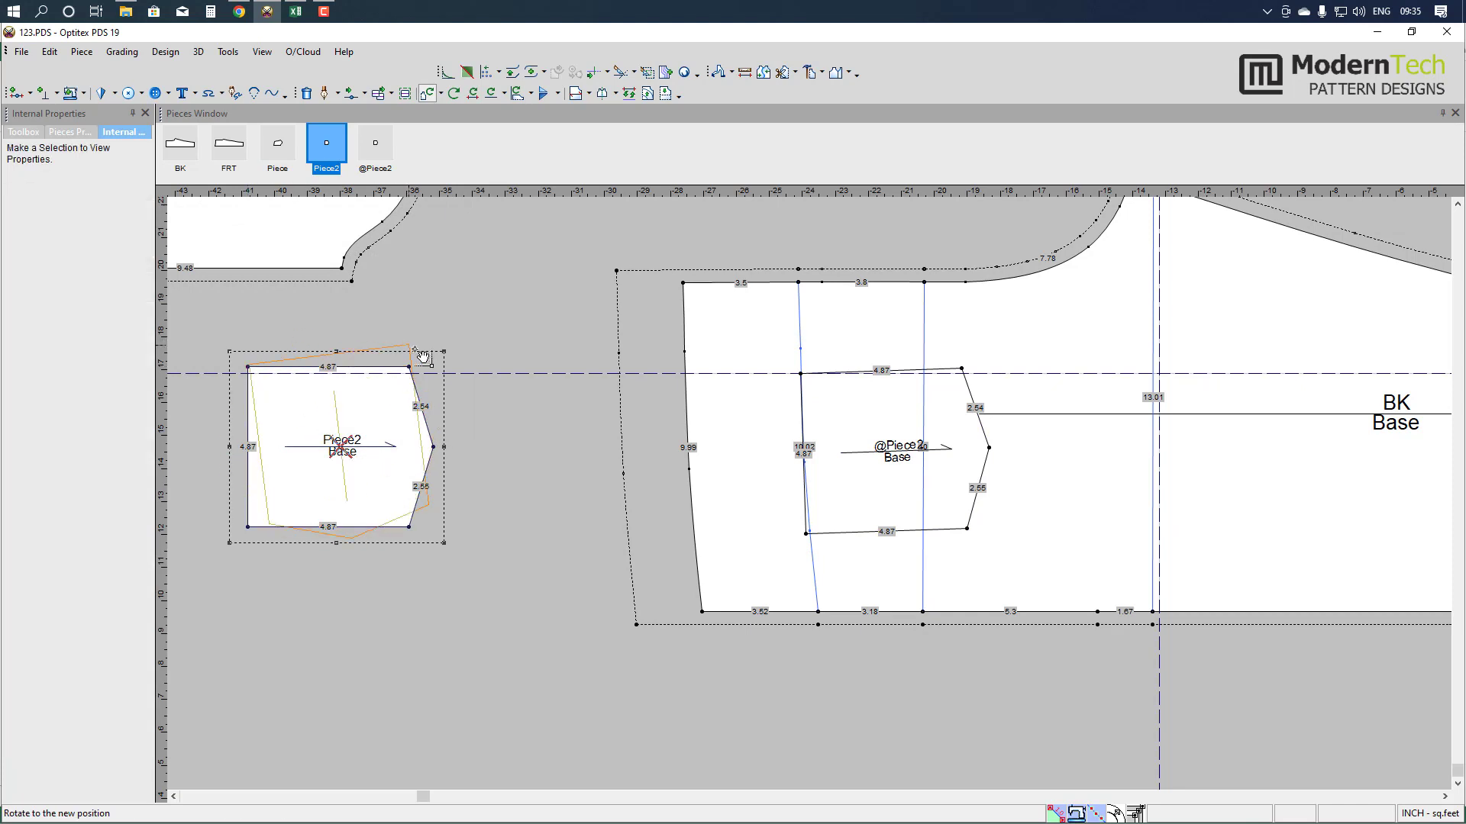
pyautogui.rightClick(458, 353)
pyautogui.click(494, 360)
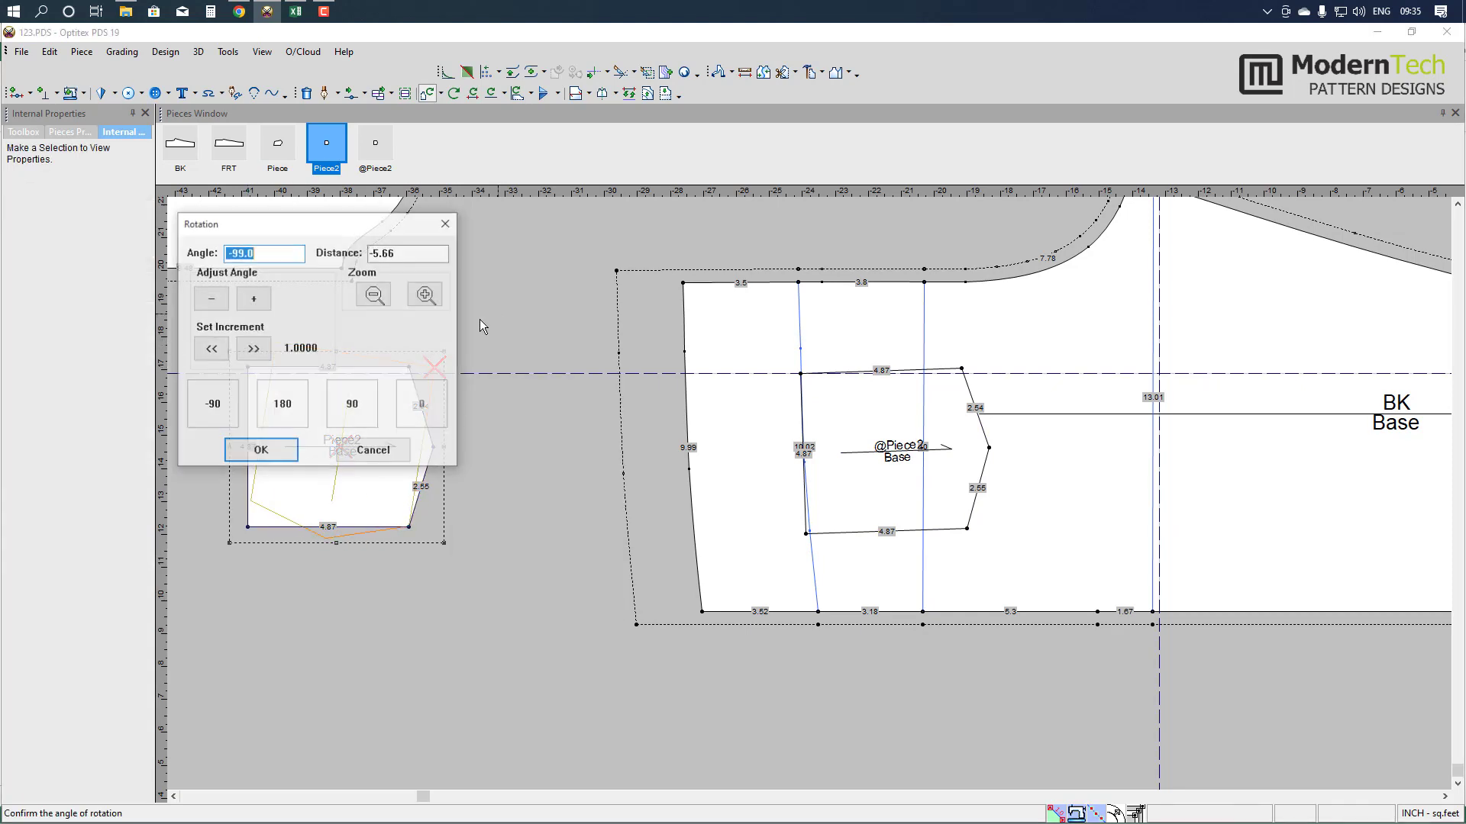
pyautogui.click(337, 456)
pyautogui.rightClick(556, 421)
pyautogui.click(583, 432)
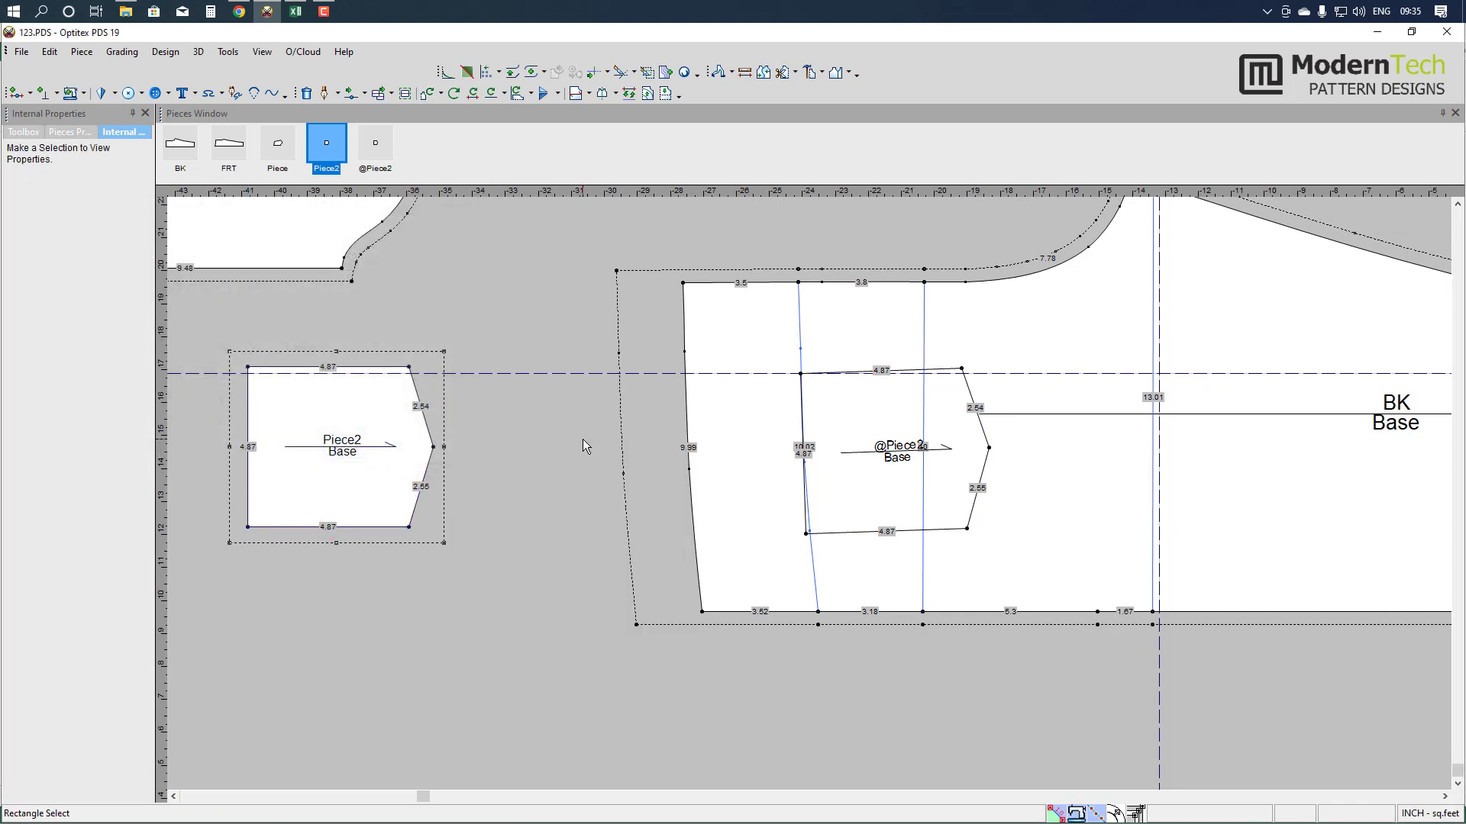
pyautogui.click(822, 578)
pyautogui.click(814, 532)
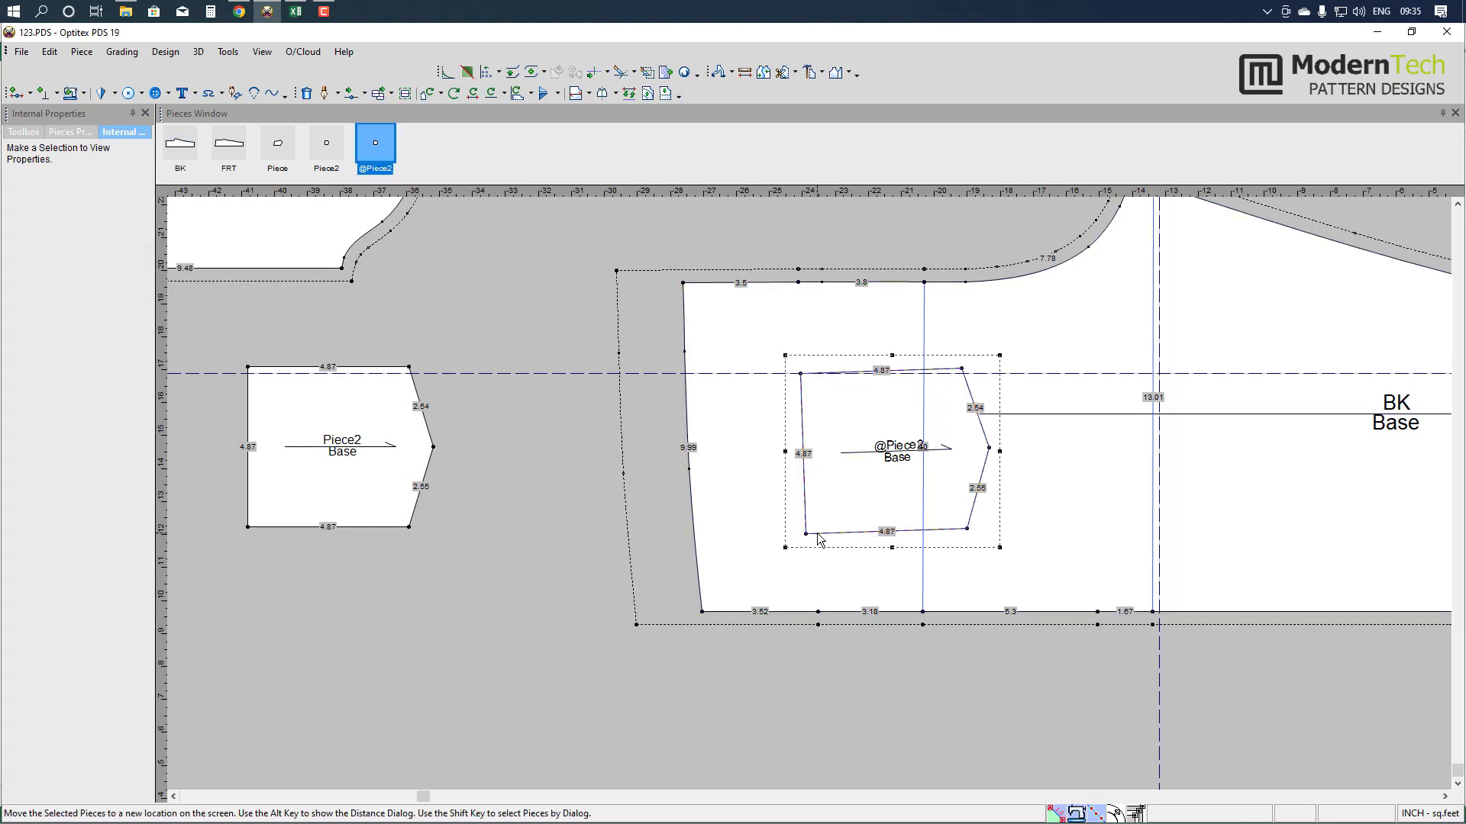
pyautogui.click(261, 51)
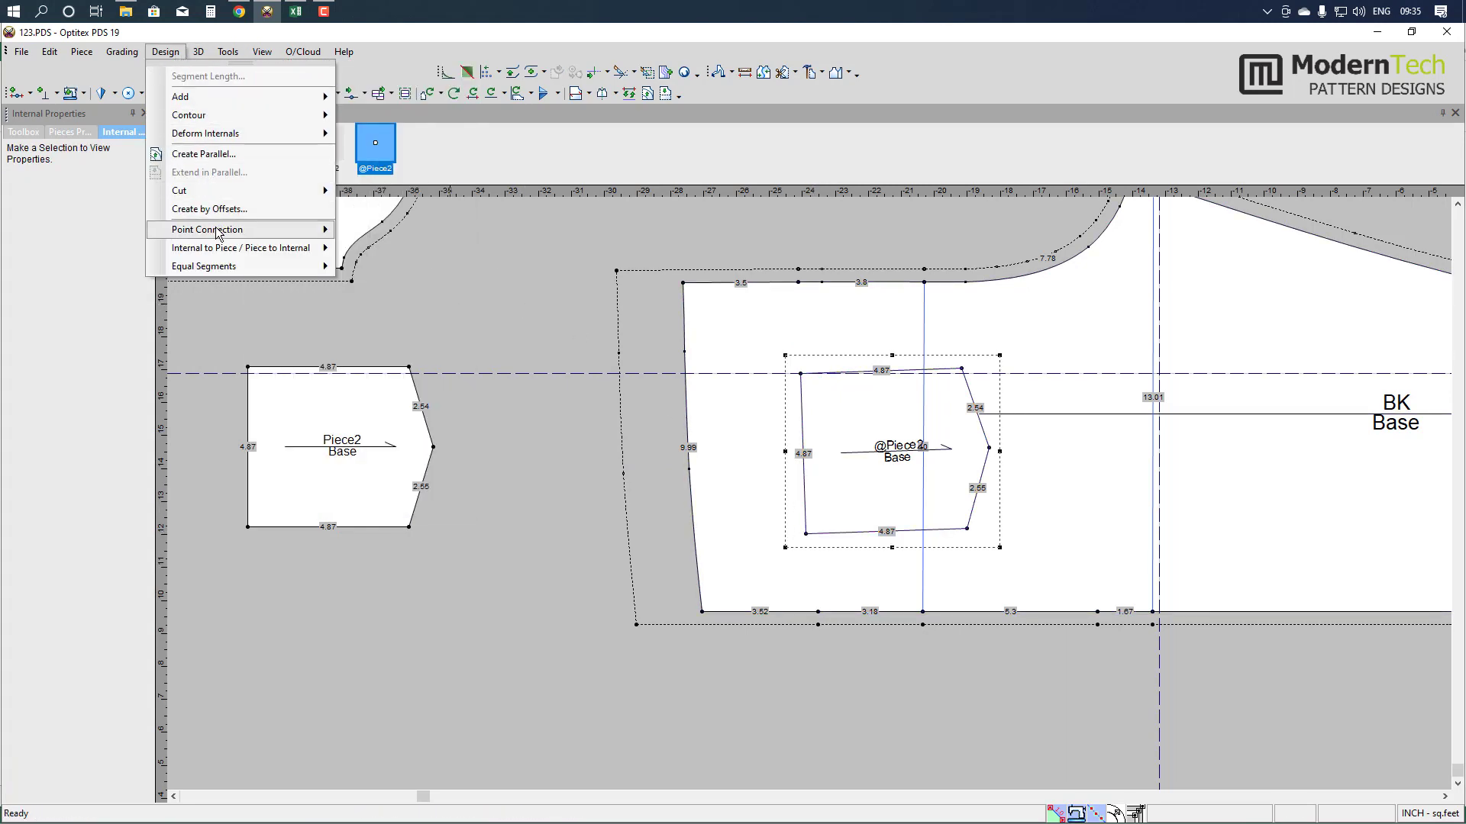
pyautogui.moveTo(240, 248)
pyautogui.click(469, 294)
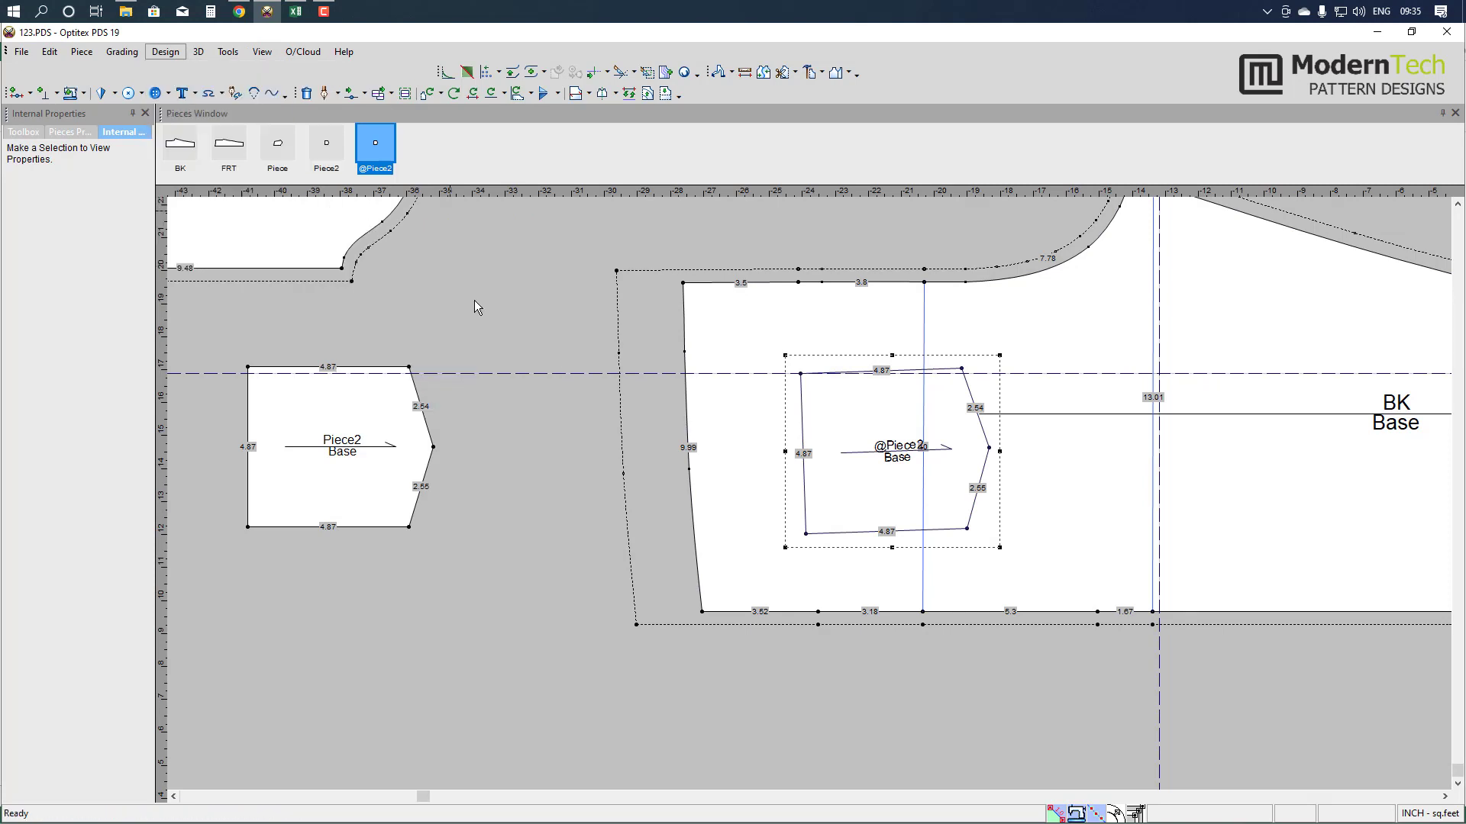
# - Shift BK to the right and move FRT down to sit just above it
pyautogui.scroll(-1, 907, 469)
pyautogui.scroll(-1, 840, 535)
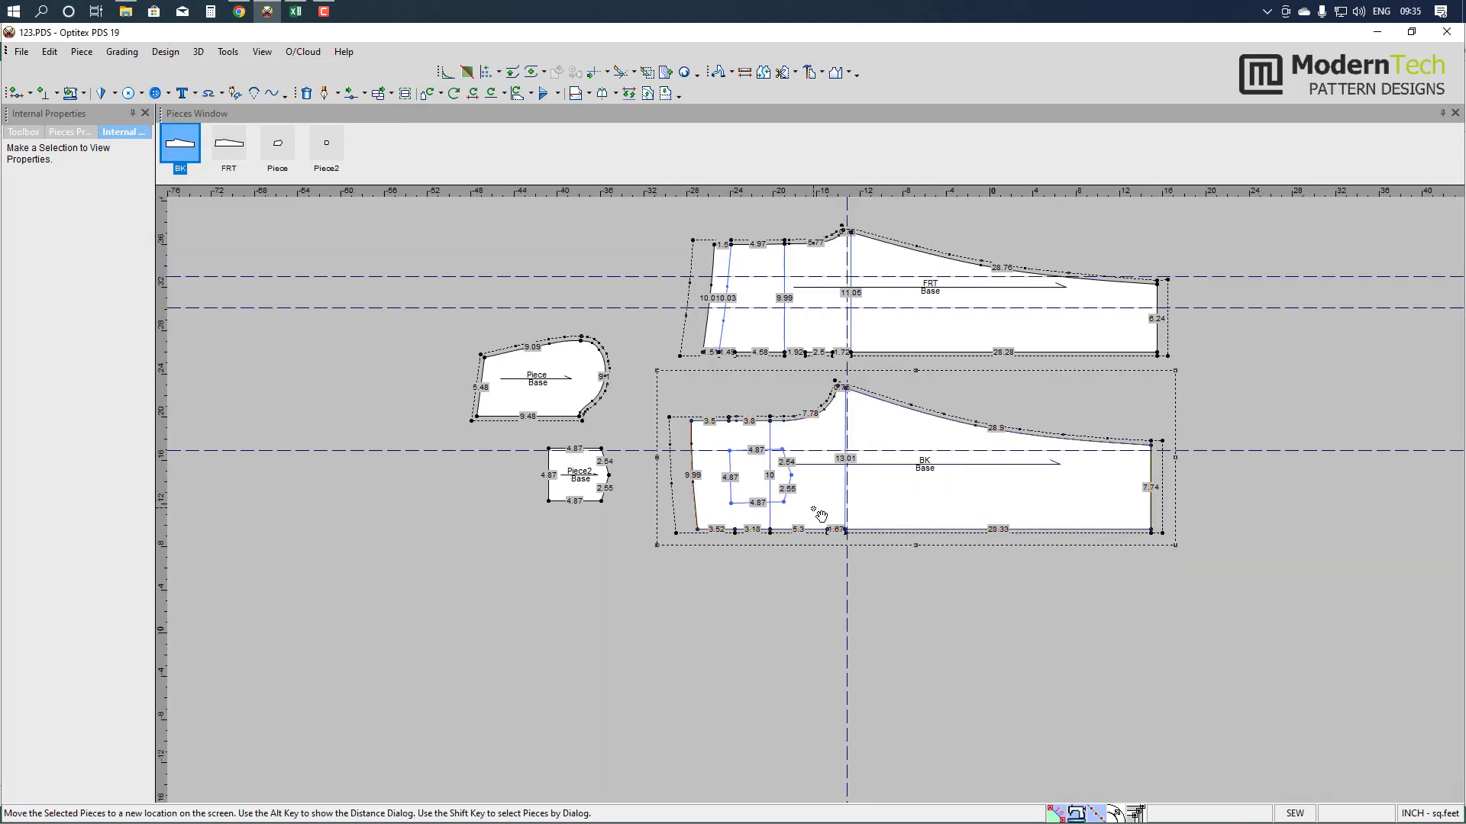
pyautogui.scroll(1, 821, 489)
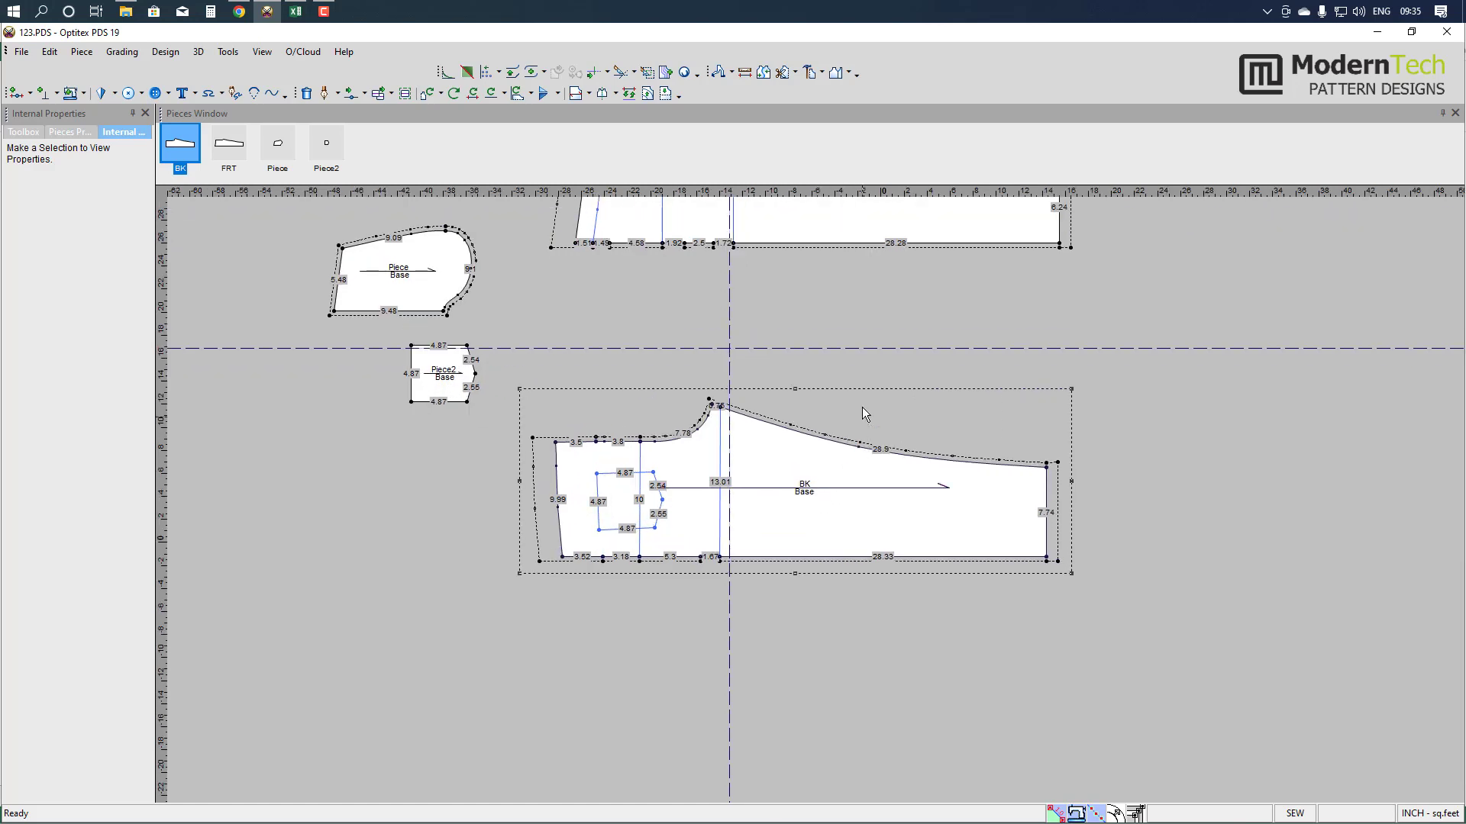
pyautogui.moveTo(804, 455); pyautogui.dragTo(879, 423)
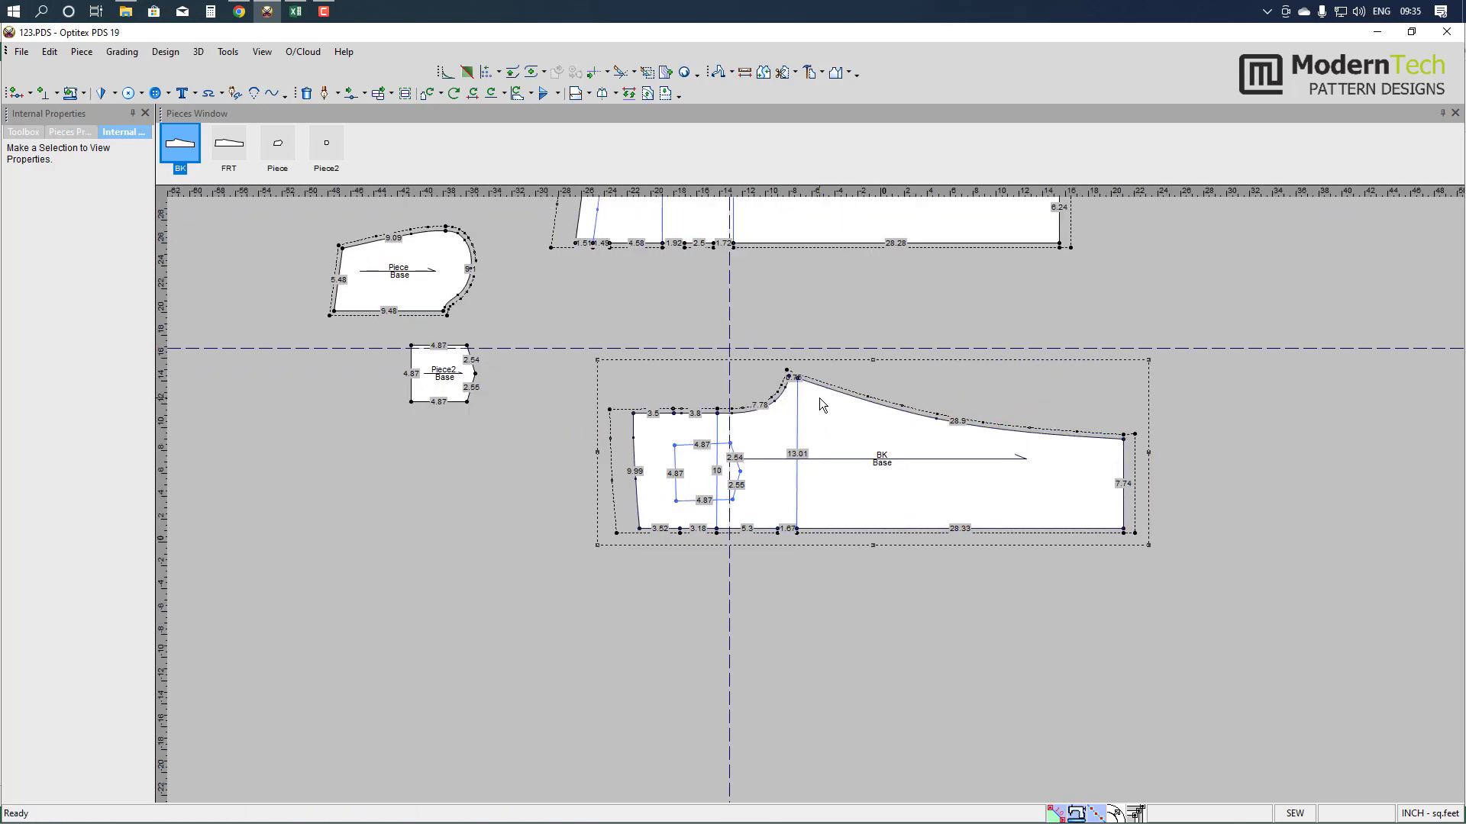
pyautogui.scroll(1, 824, 479)
pyautogui.moveTo(799, 346); pyautogui.dragTo(872, 446)
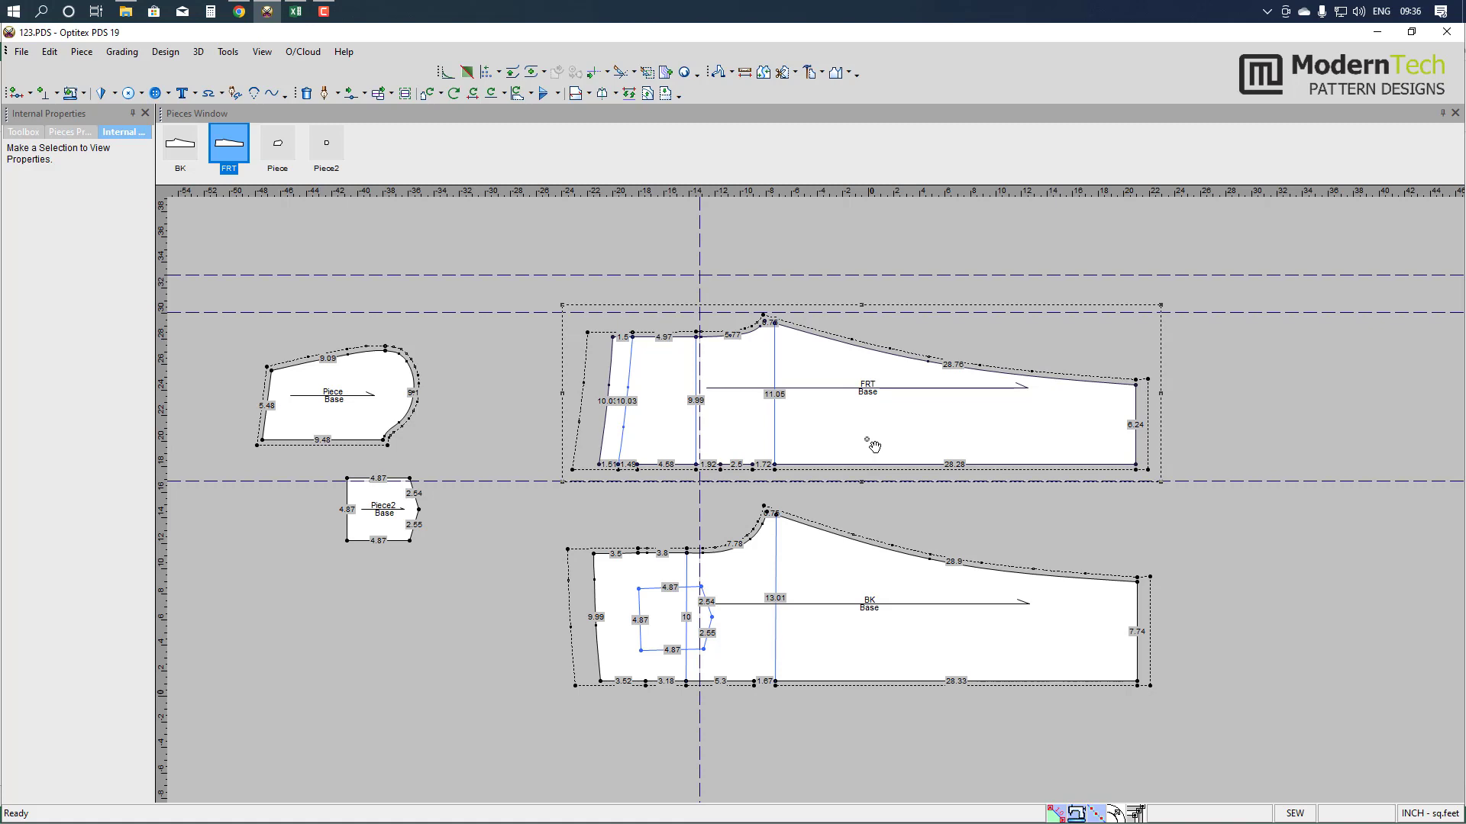
# - Nudge FRT into line above BK, then check the trackpant measurement spreadsheet in Excel
pyautogui.scroll(-2, 865, 438)
pyautogui.scroll(-2, 929, 543)
pyautogui.scroll(5, 726, 432)
pyautogui.click(734, 429)
pyautogui.moveTo(730, 423); pyautogui.dragTo(731, 423)
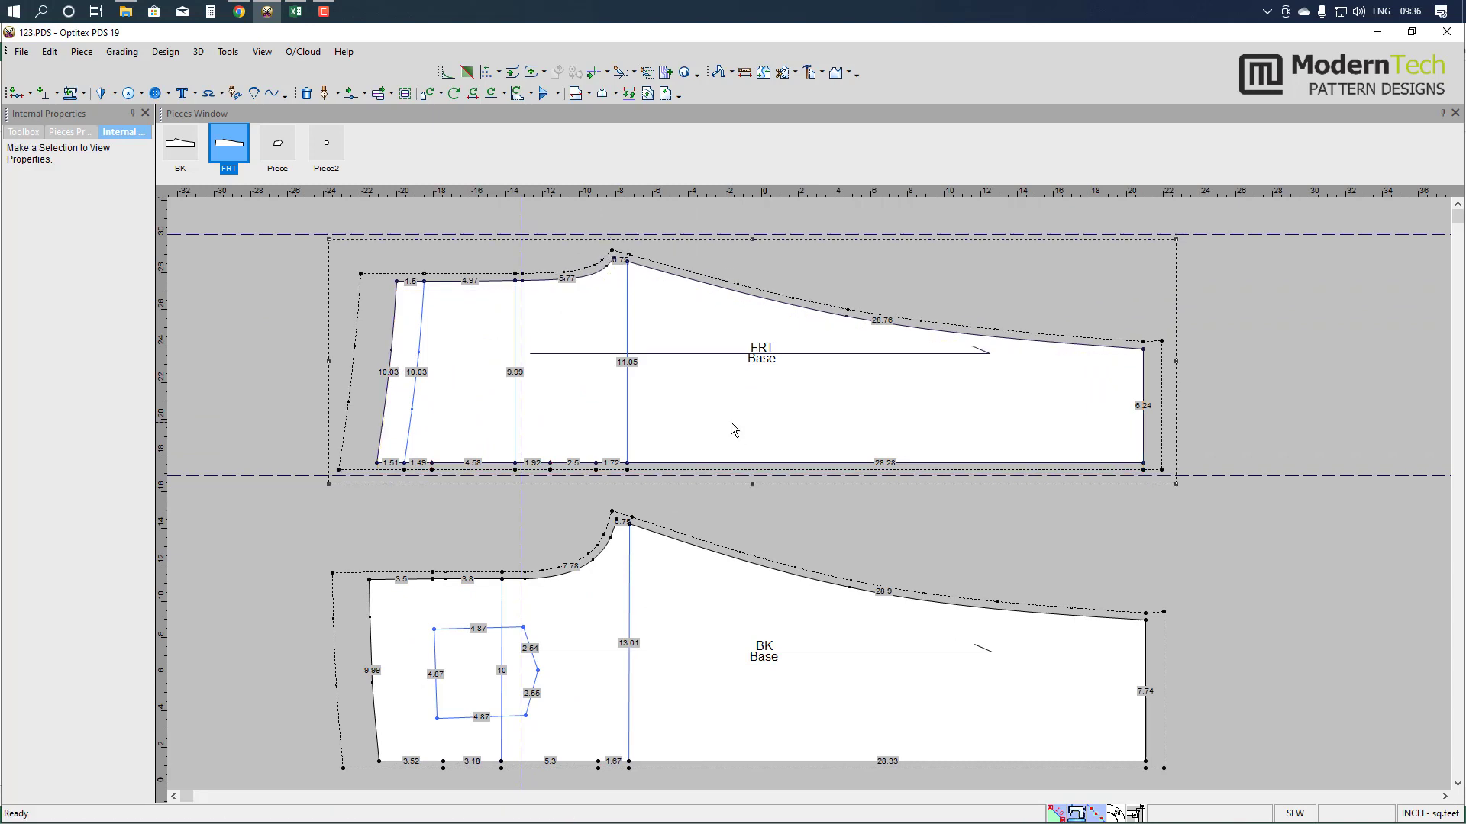
pyautogui.scroll(-2, 864, 433)
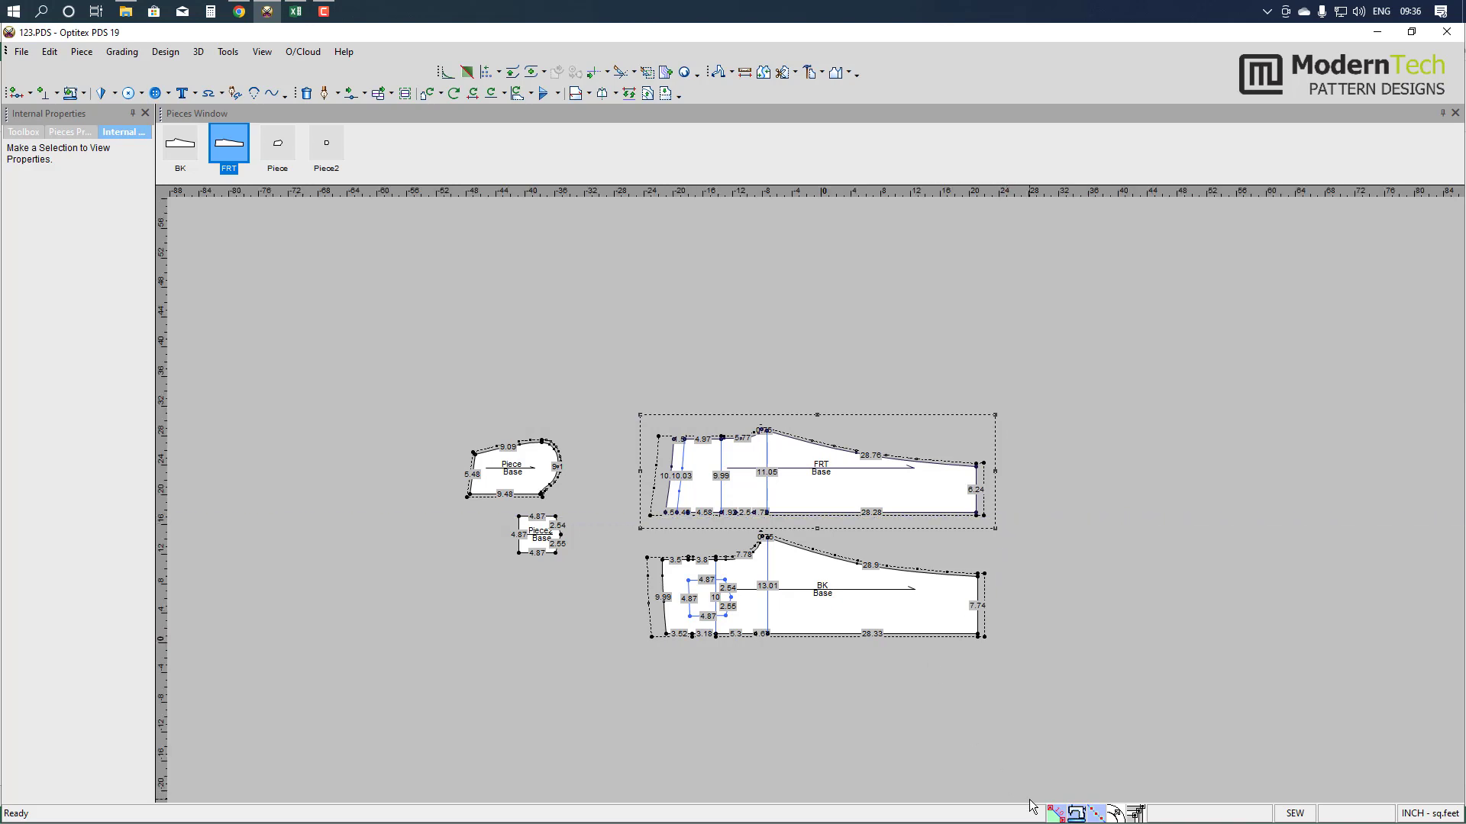
pyautogui.scroll(2, 790, 460)
pyautogui.scroll(-2, 789, 460)
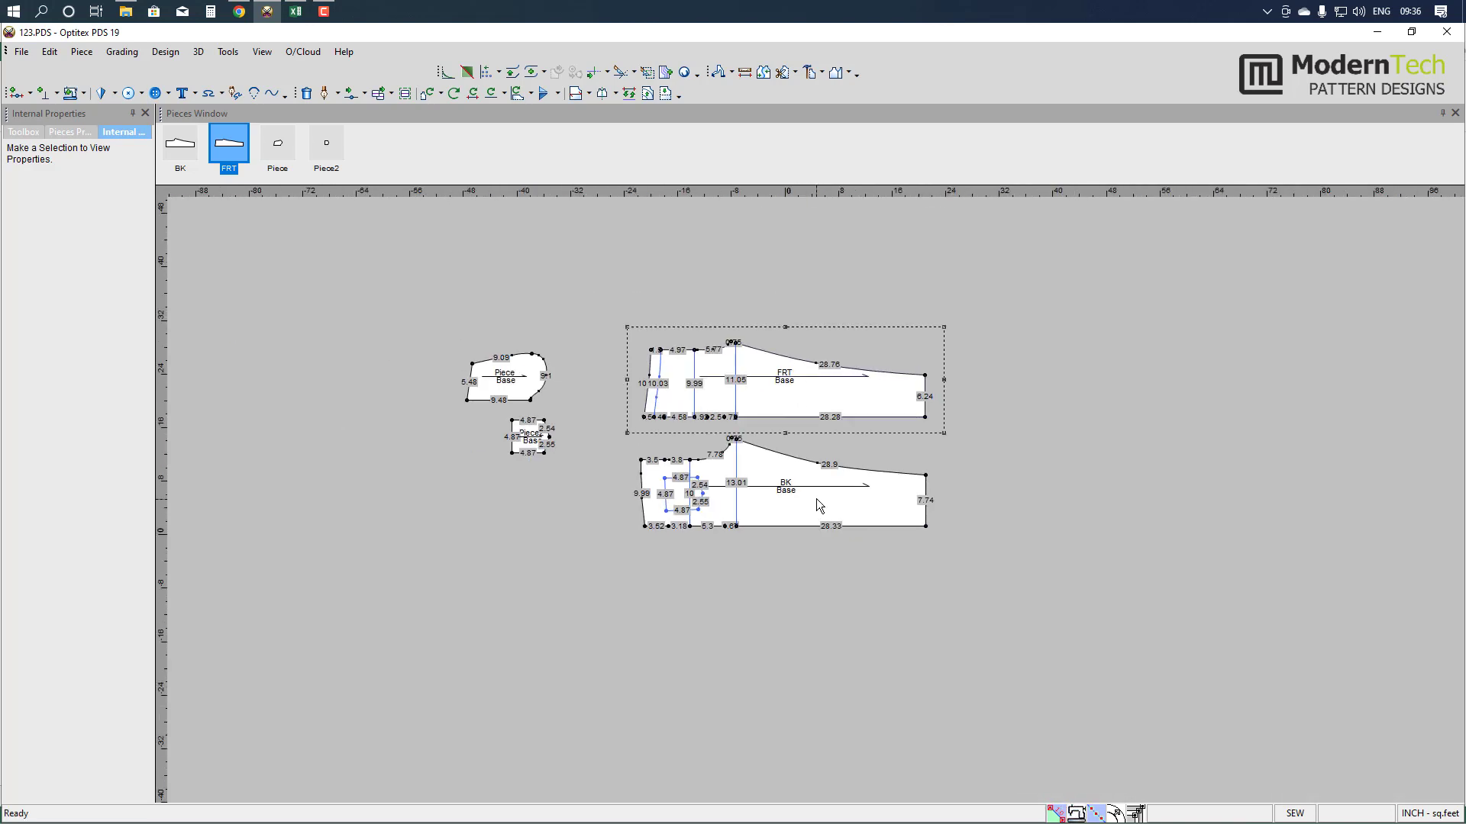
pyautogui.scroll(2, 813, 488)
pyautogui.moveTo(565, 287); pyautogui.dragTo(565, 294)
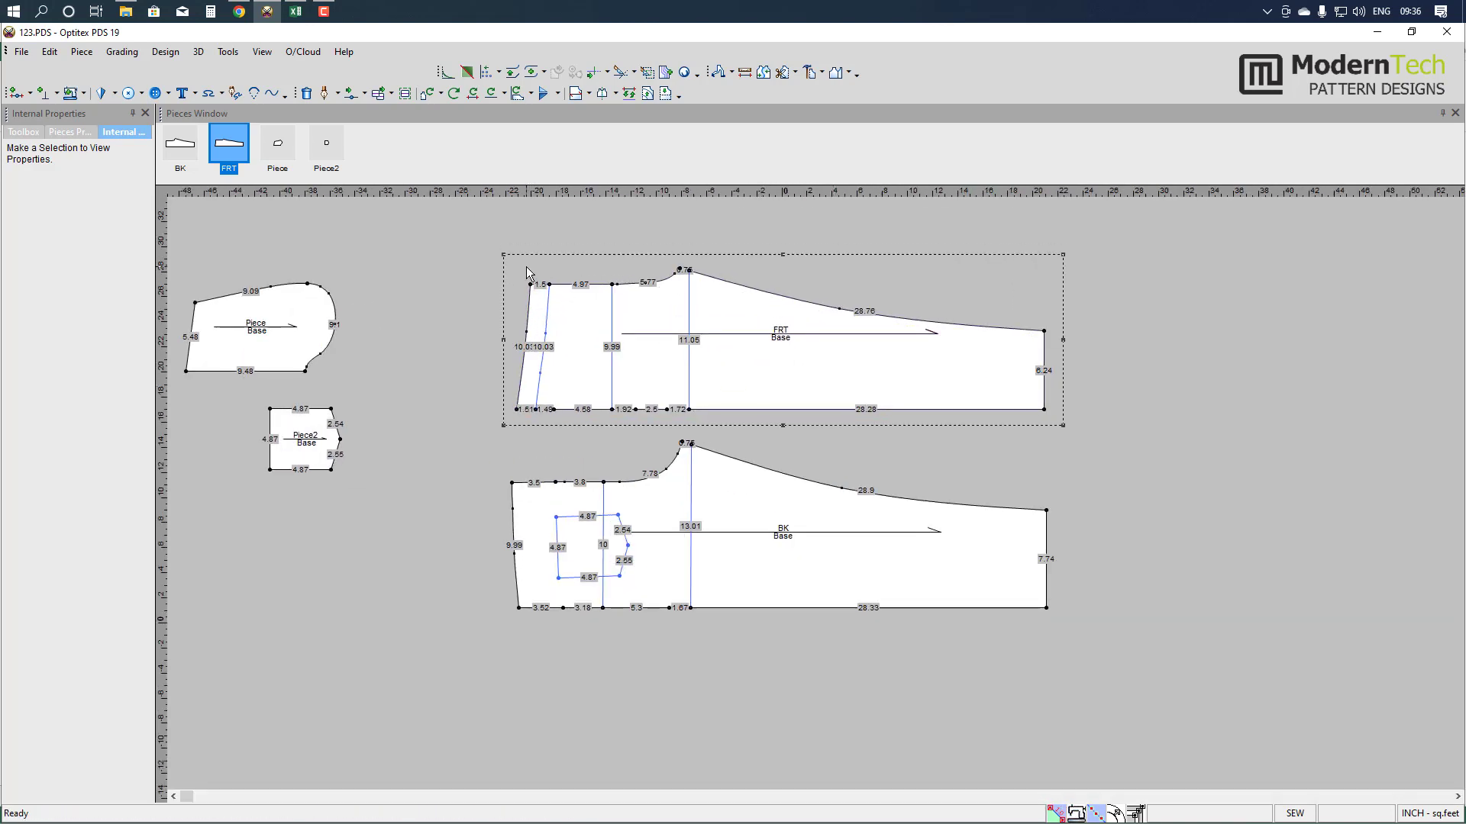
pyautogui.hotkey('alt', 'Tab')
pyautogui.hotkey('alt', 'Tab')
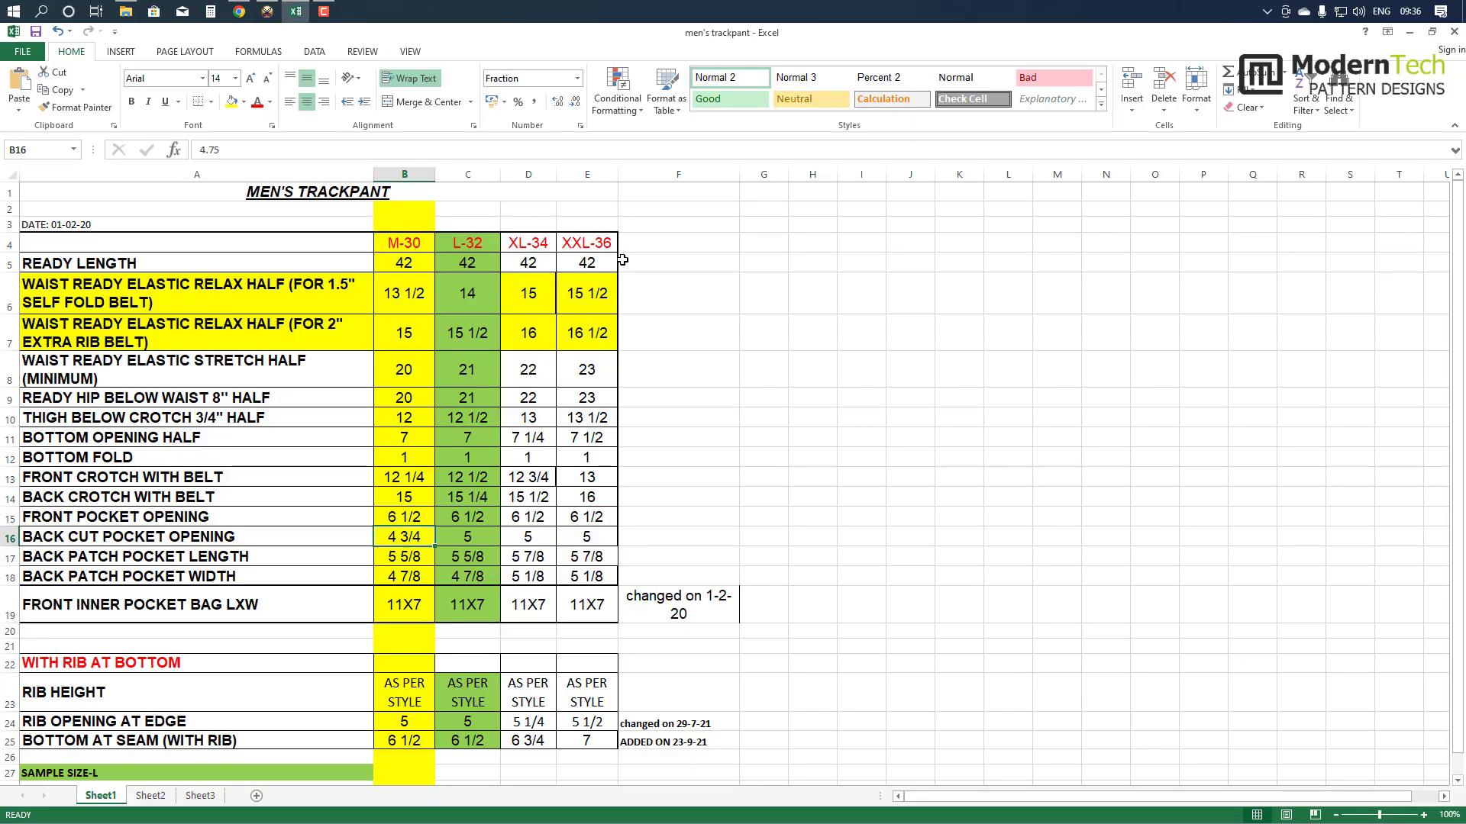
pyautogui.hotkey('alt', 'Tab')
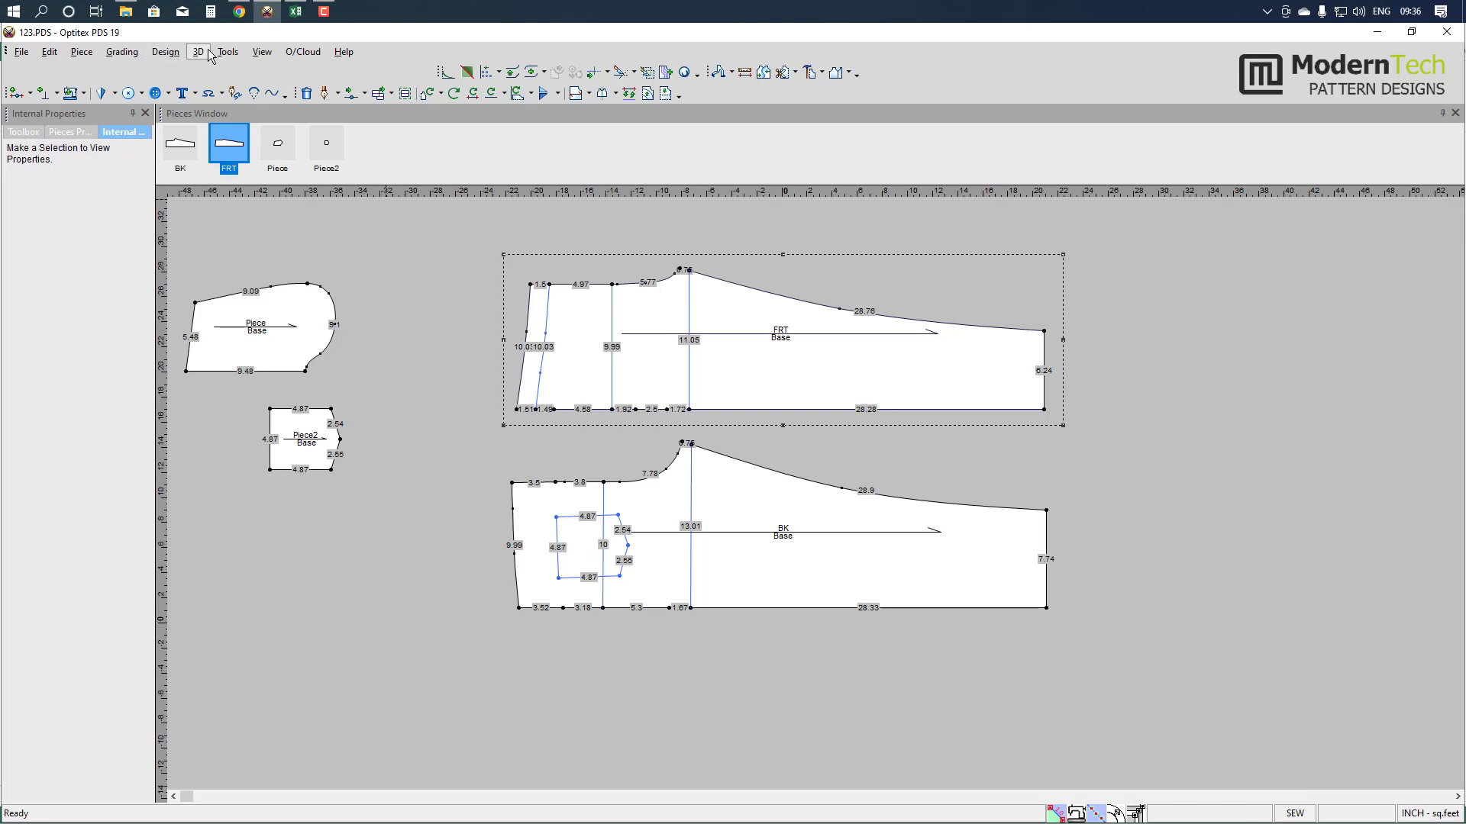
# - Append sizes in the Size Table, rename the rows M, L and XL, and close it
pyautogui.click(264, 53)
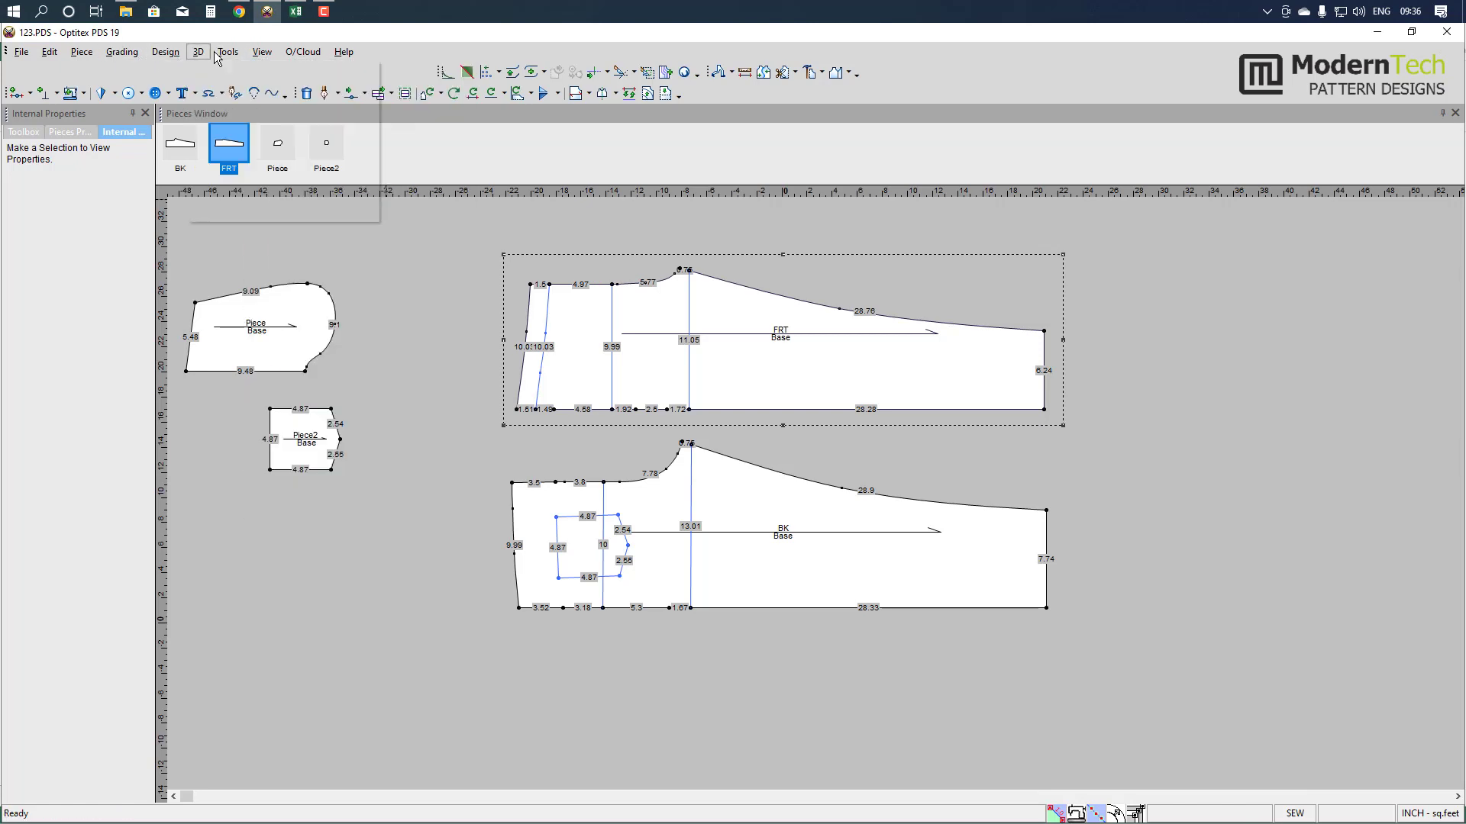
pyautogui.moveTo(165, 52)
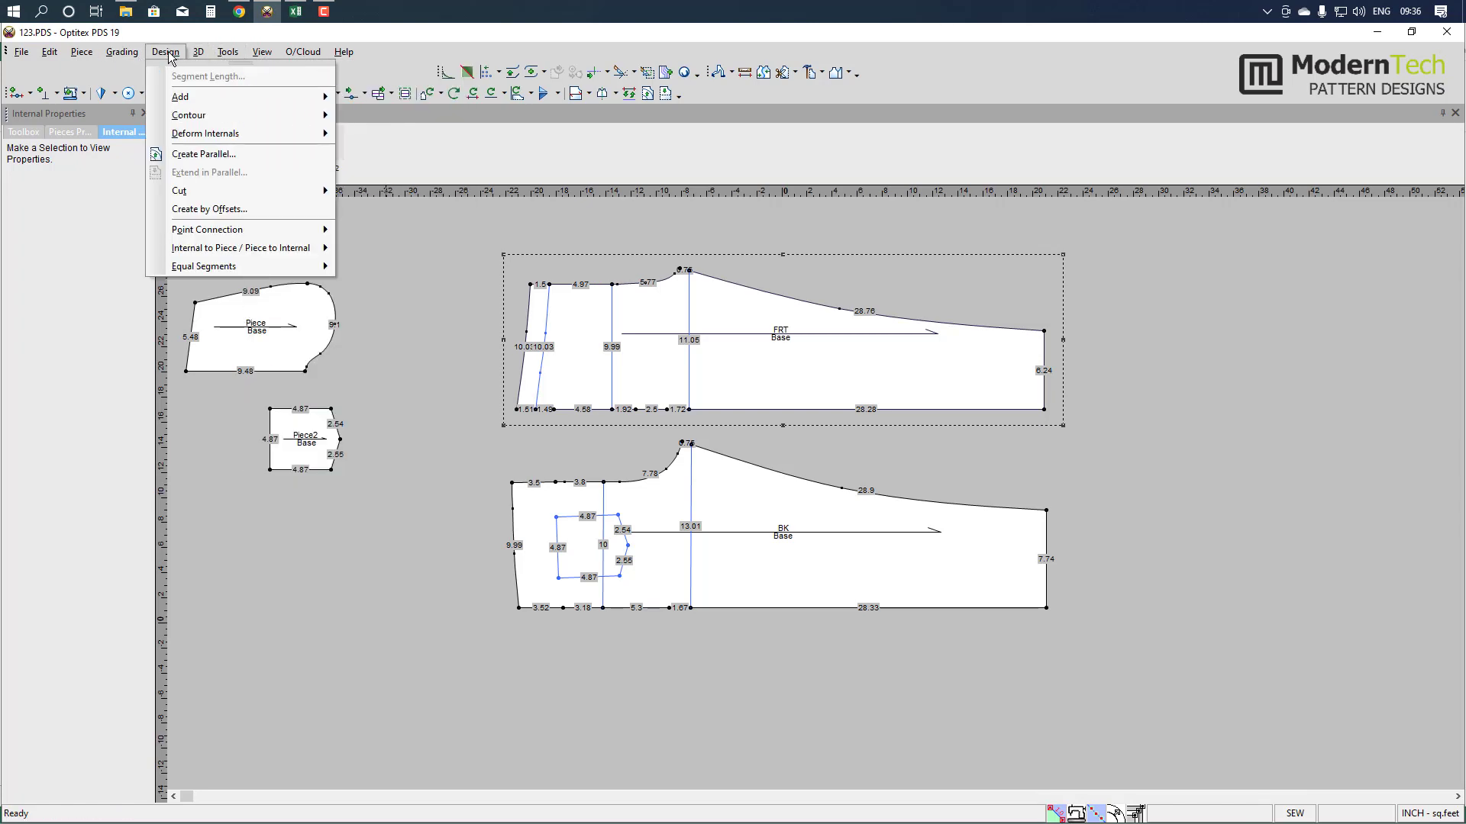
pyautogui.click(143, 75)
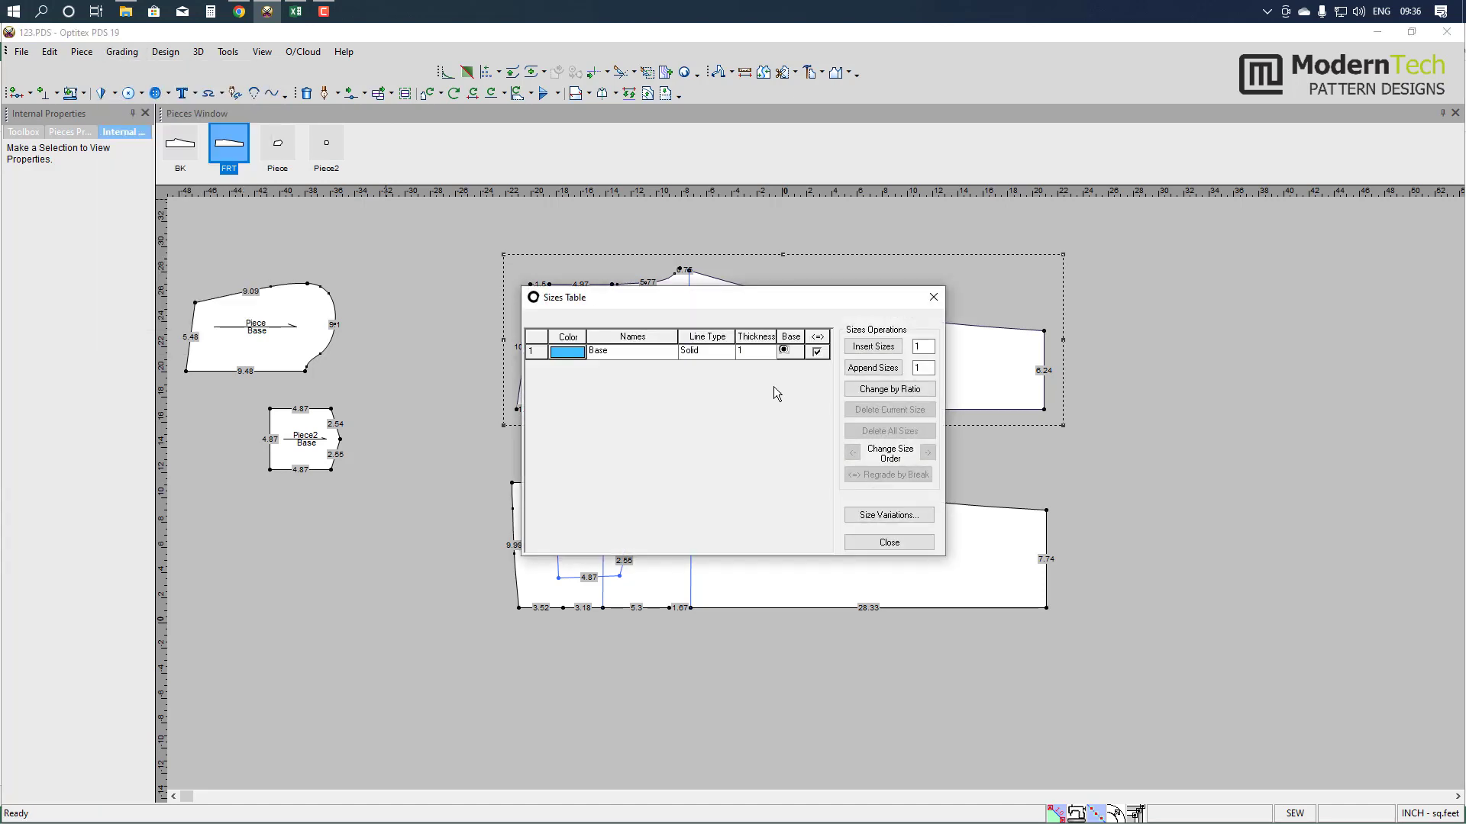
pyautogui.click(872, 368)
pyautogui.write('M')
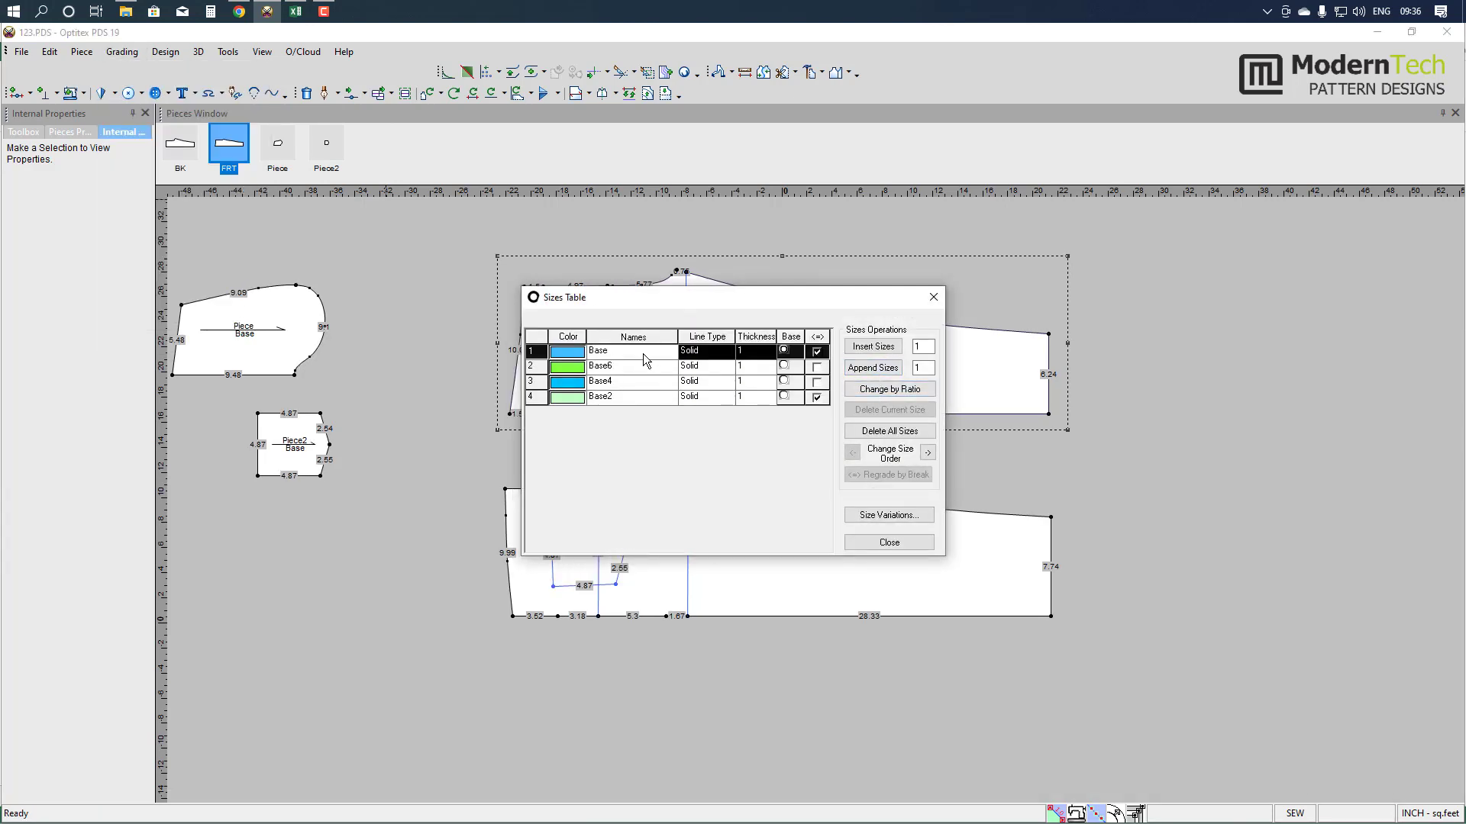
pyautogui.click(636, 366)
pyautogui.write('L')
pyautogui.click(635, 381)
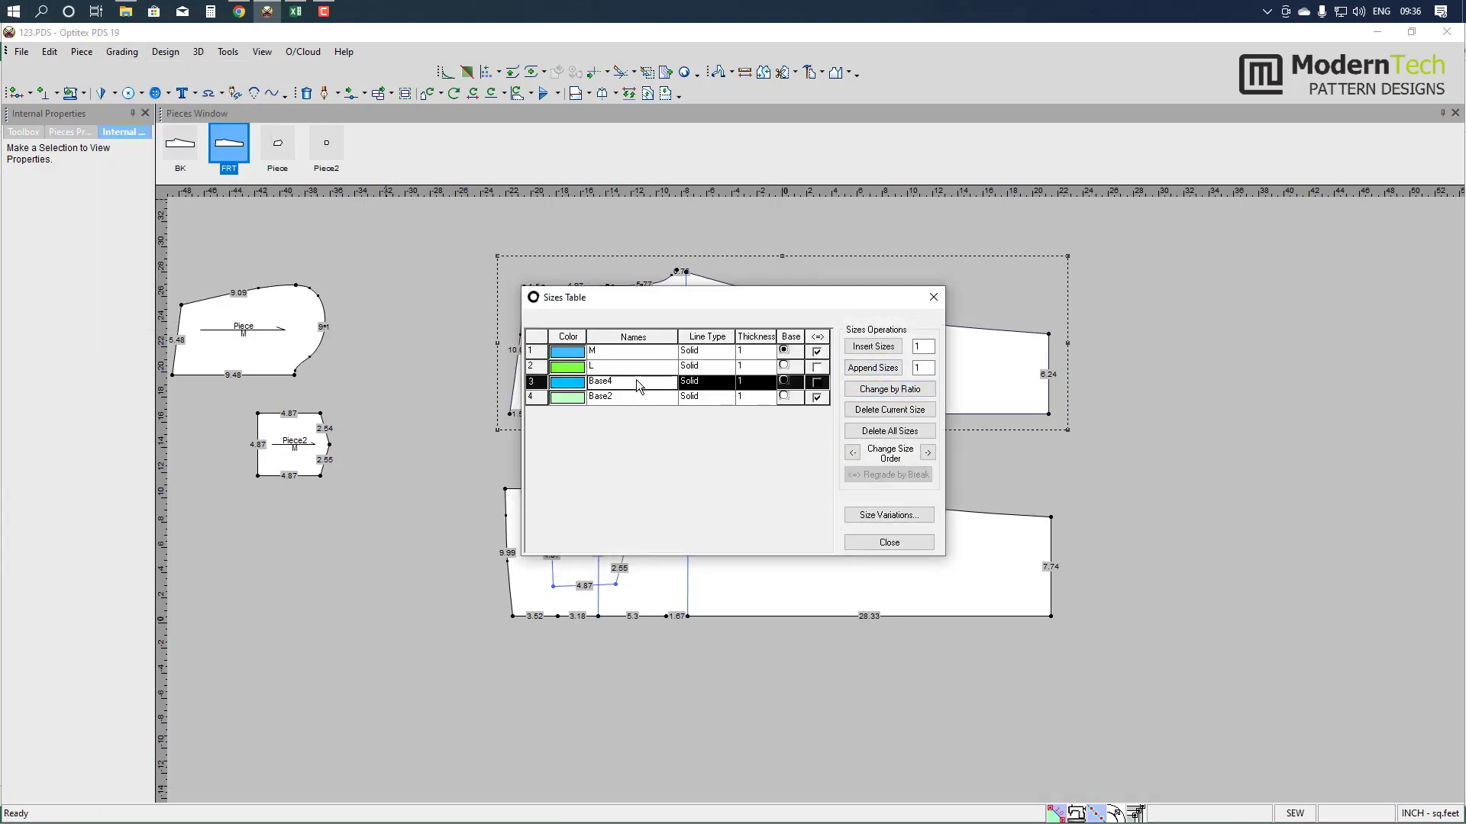
pyautogui.write('XL')
pyautogui.click(636, 397)
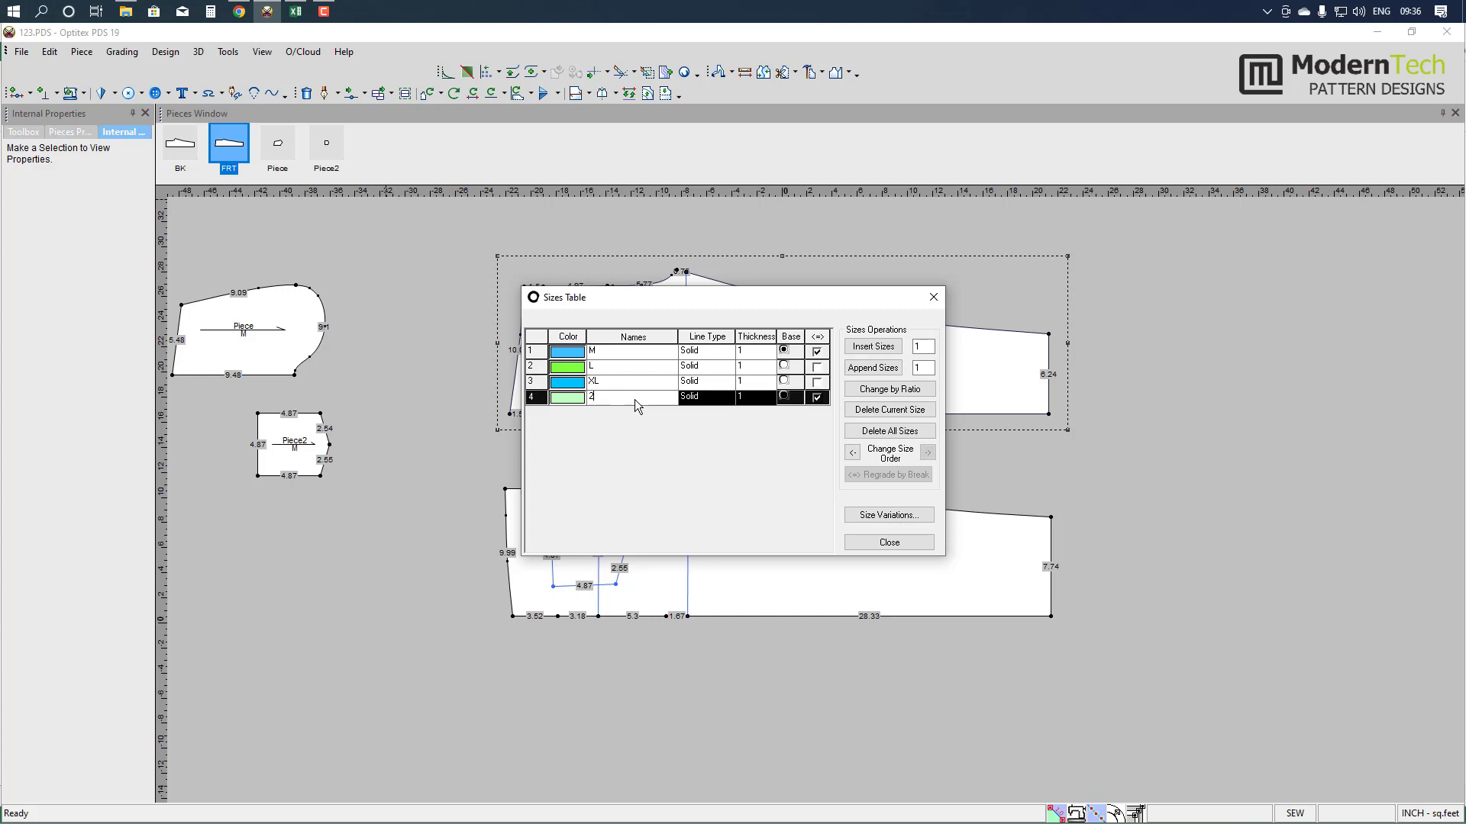
pyautogui.click(881, 545)
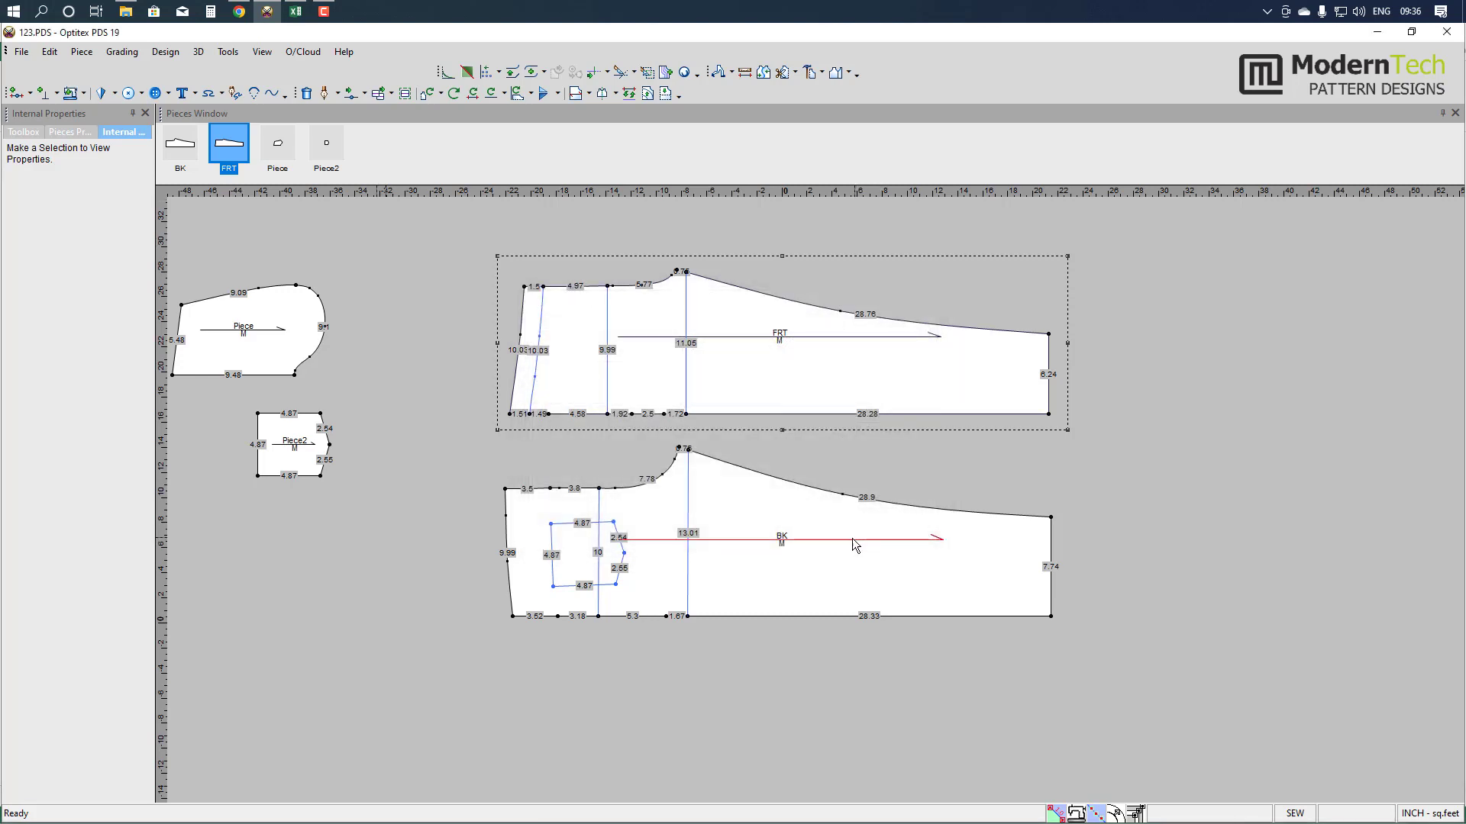
pyautogui.click(502, 506)
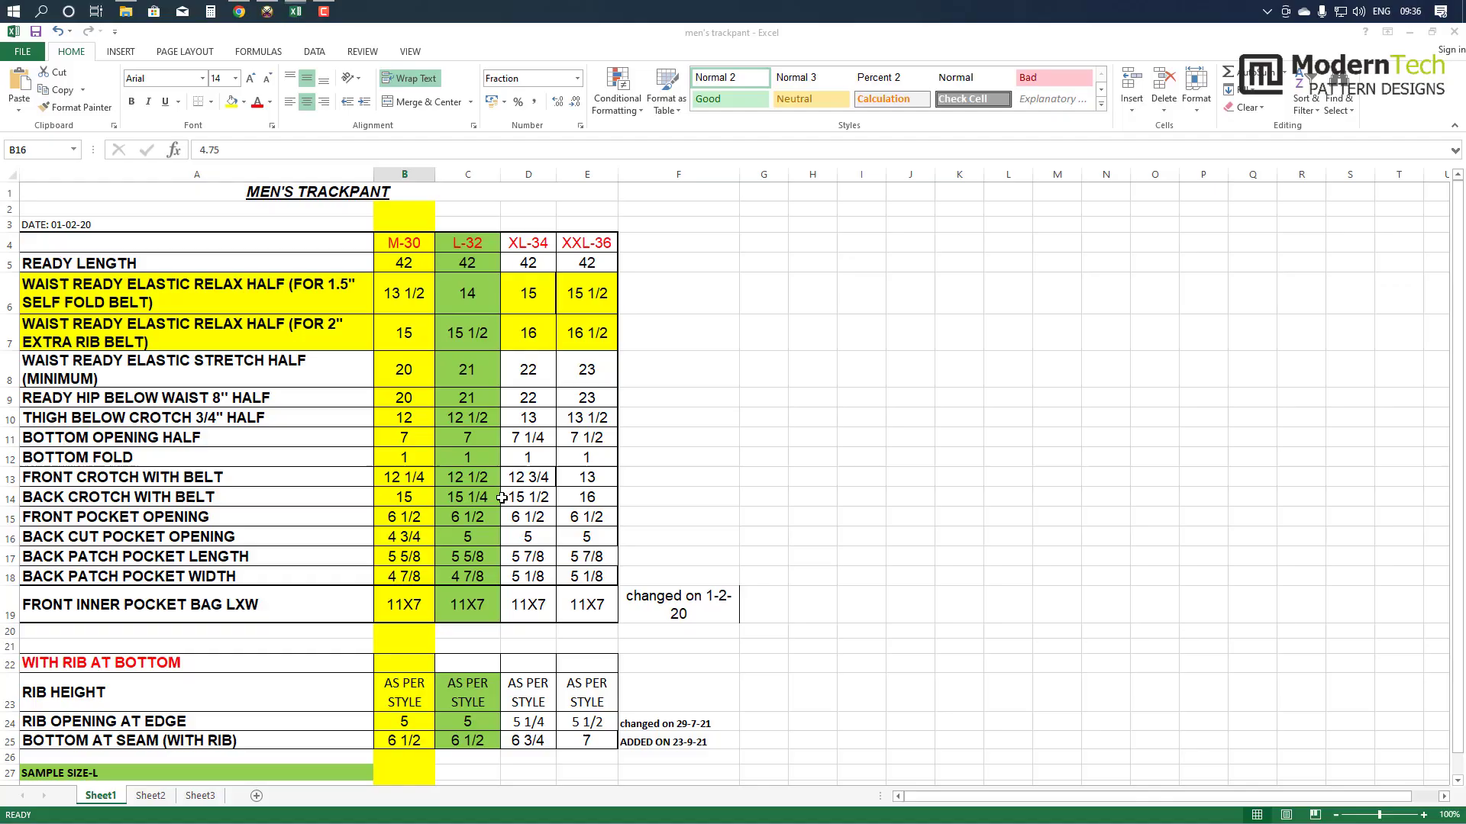
pyautogui.hotkey('alt', 'Tab')
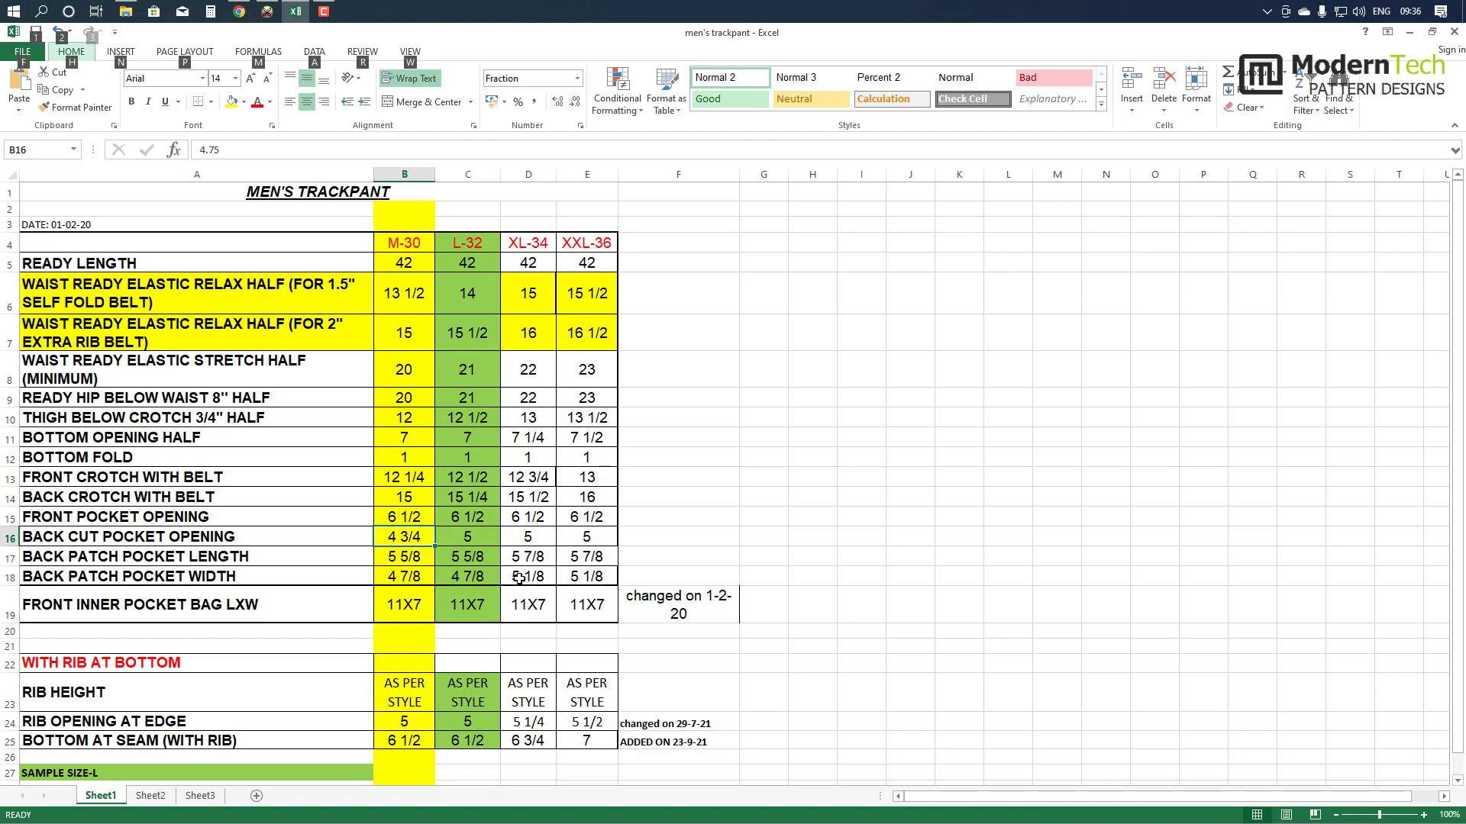
pyautogui.hotkey('alt', 'Tab')
# - Show the Grading Table for FRT's top-left corner and give it dy 0.5 for L, XL, 2XL
pyautogui.scroll(2, 818, 433)
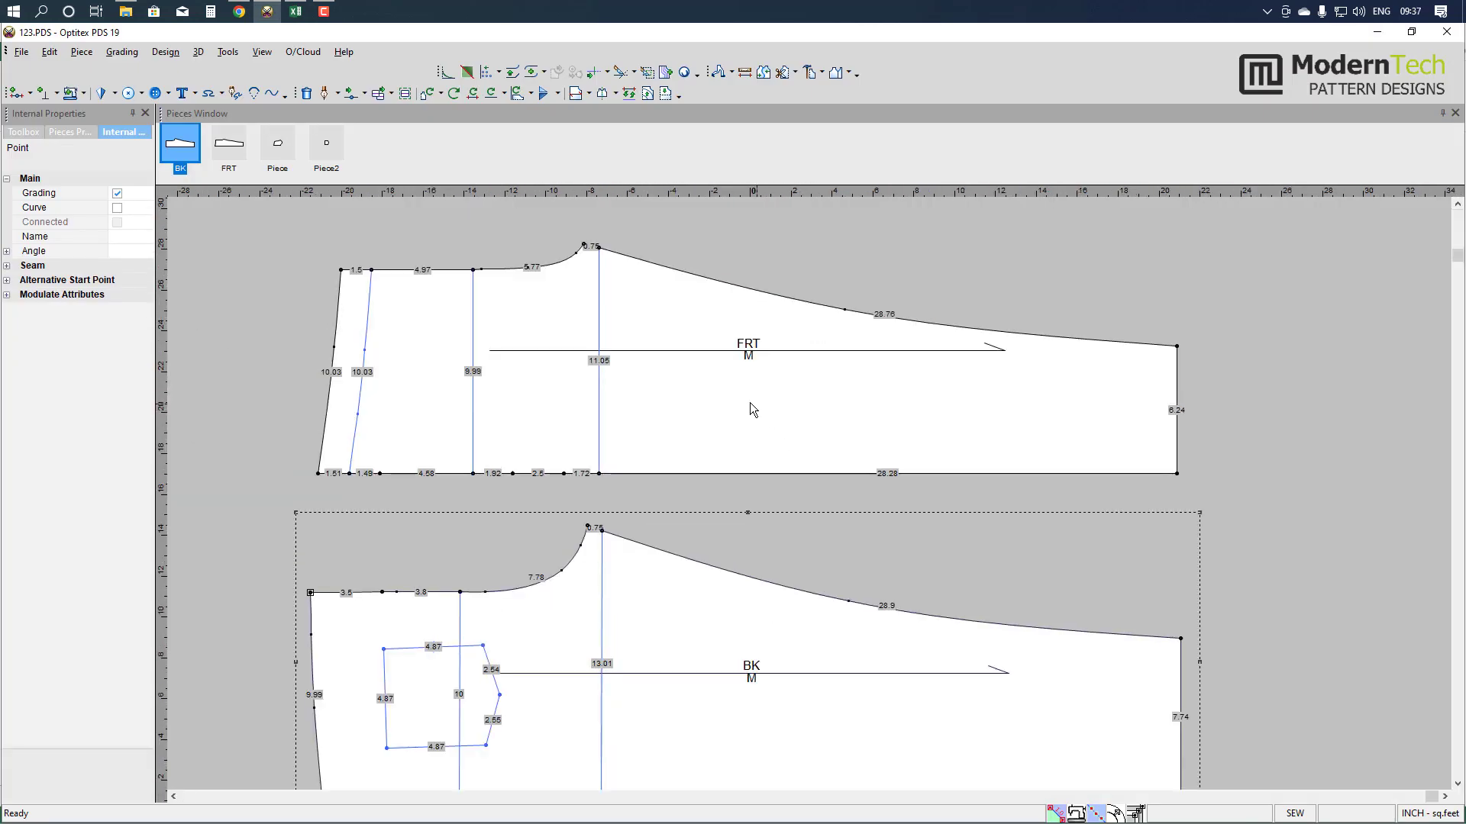
pyautogui.click(345, 280)
pyautogui.keyDown('shift'); pyautogui.click(583, 245); pyautogui.keyUp('shift')
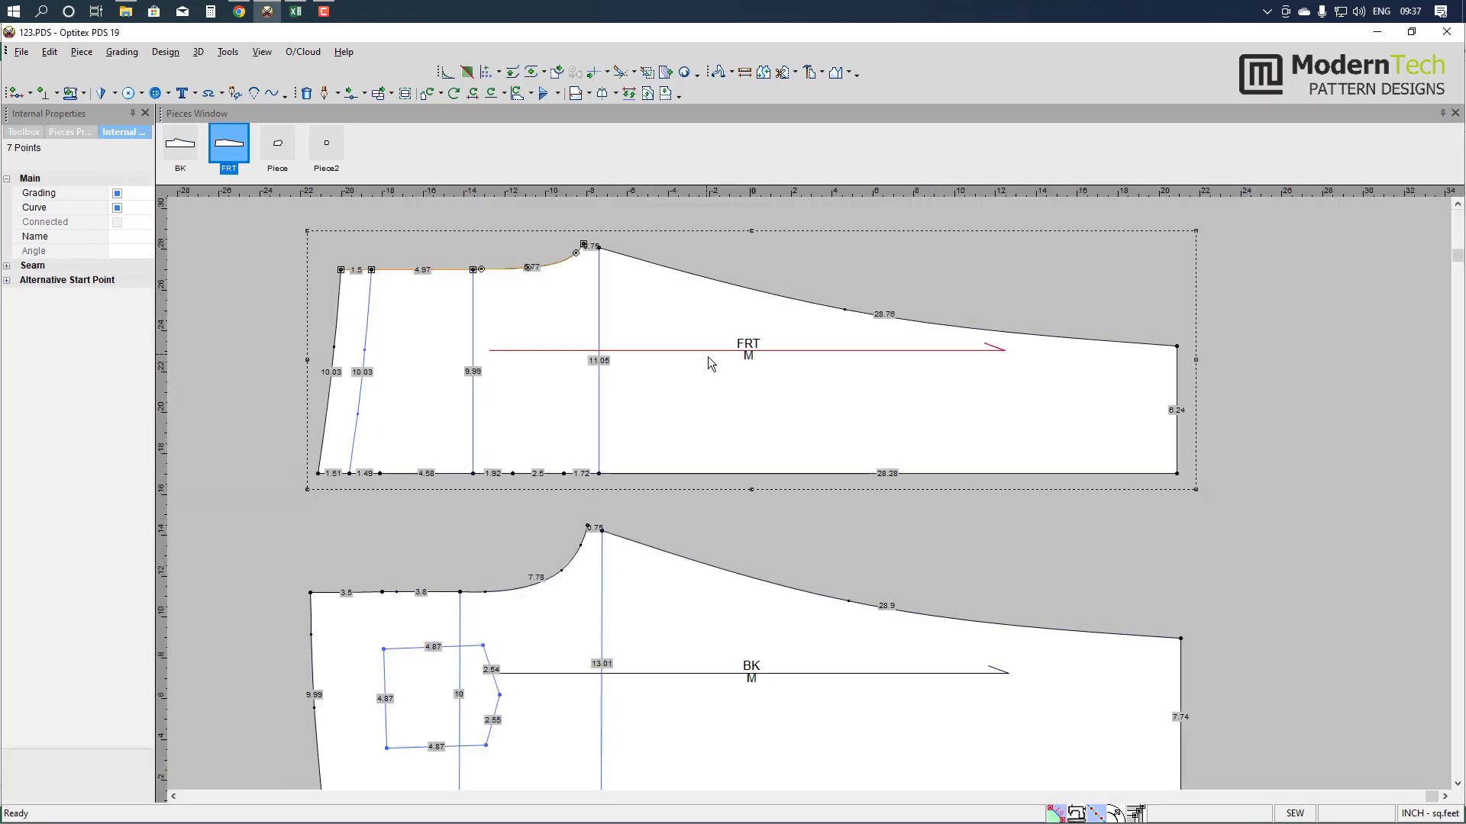
pyautogui.moveTo(736, 375); pyautogui.dragTo(809, 498, button='middle')
pyautogui.scroll(1, 811, 498)
pyautogui.click(646, 459)
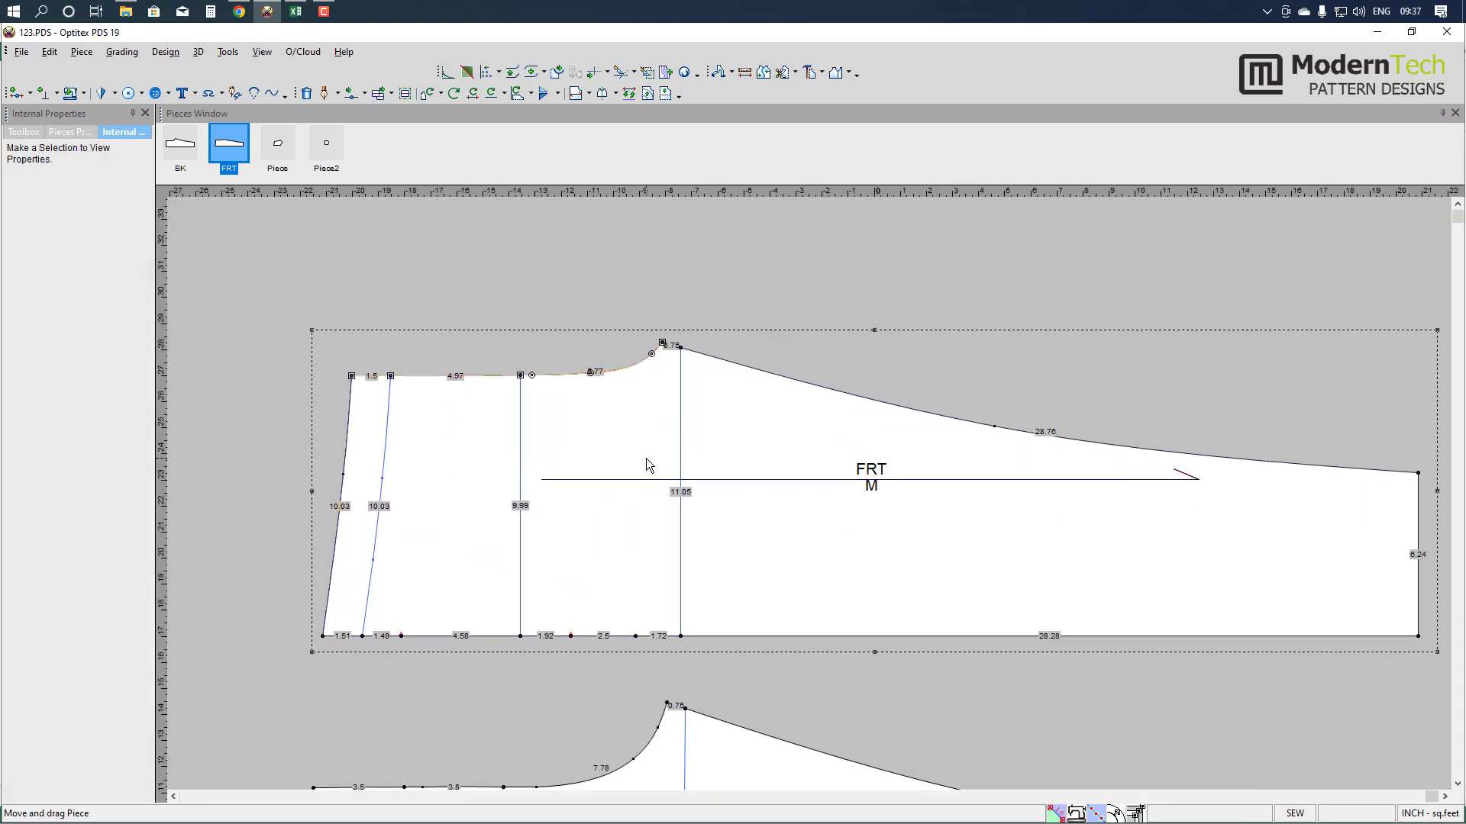
pyautogui.click(347, 373)
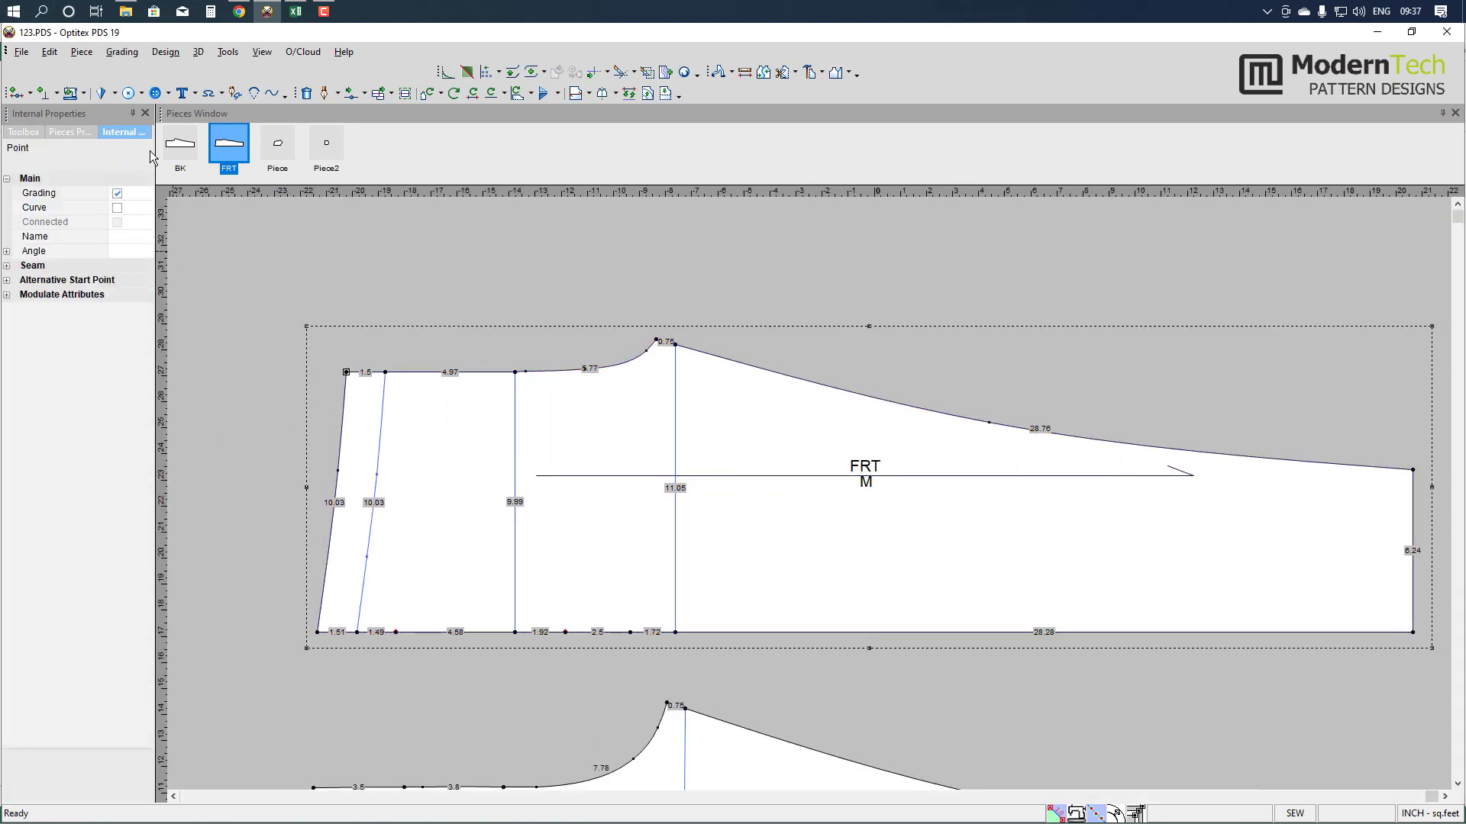
pyautogui.click(263, 53)
pyautogui.click(306, 95)
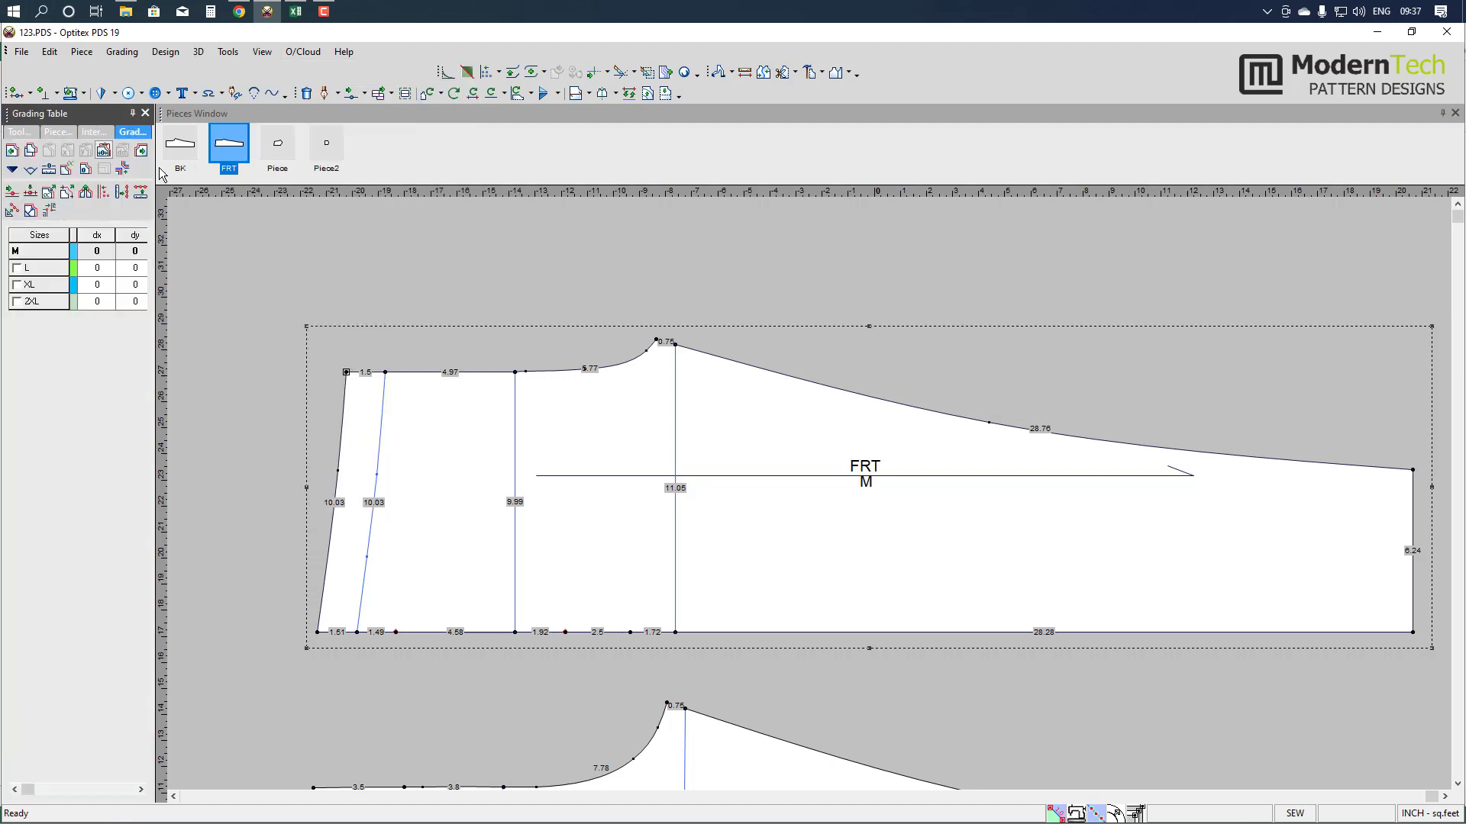
pyautogui.moveTo(138, 268); pyautogui.dragTo(137, 302)
pyautogui.write('0.5')
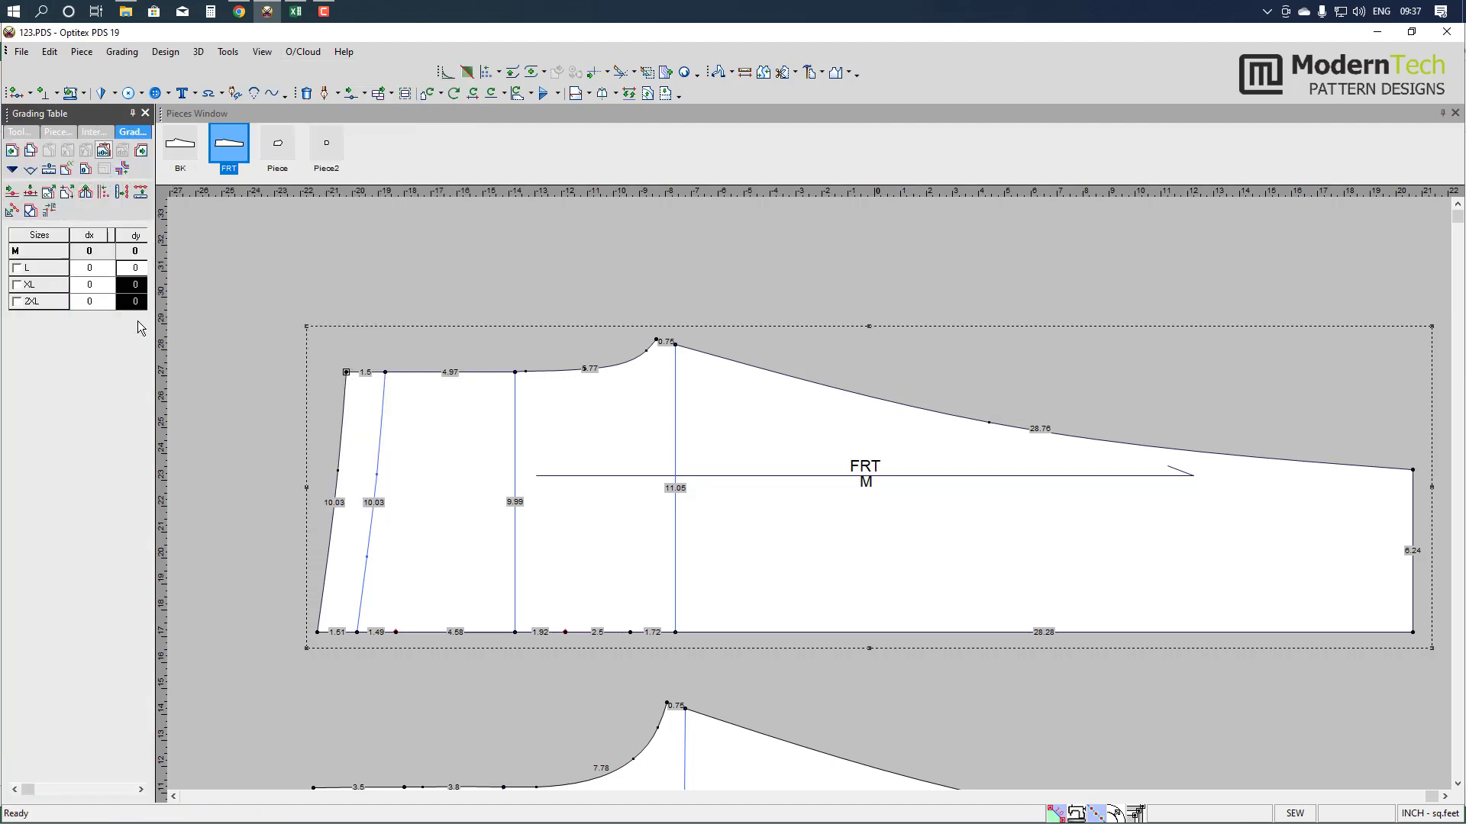
pyautogui.press('Return')
pyautogui.click(1135, 815)
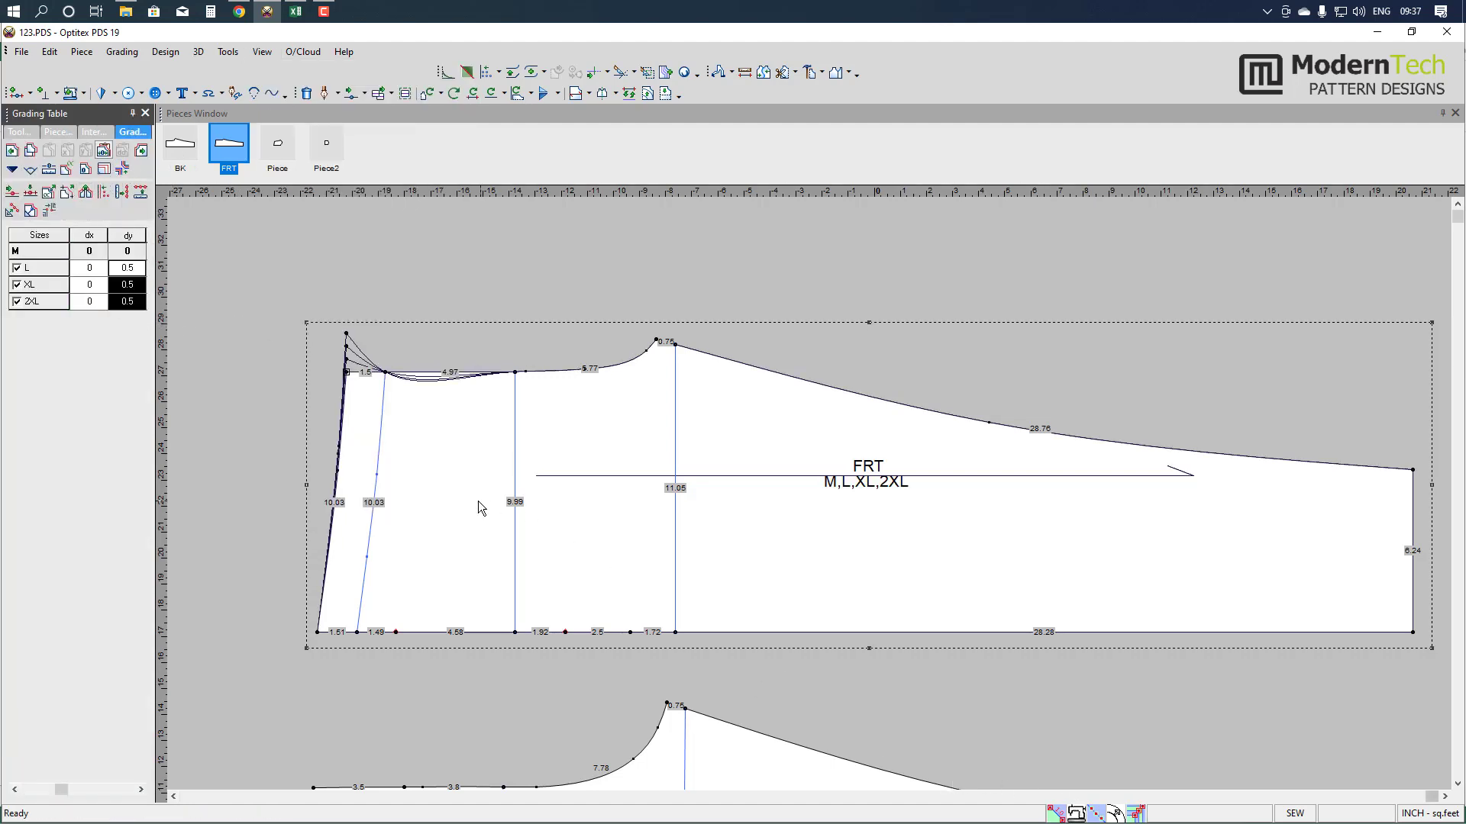
# - Give the next FRT top-edge points and the curve's peak a dy of 0.5
pyautogui.click(127, 268)
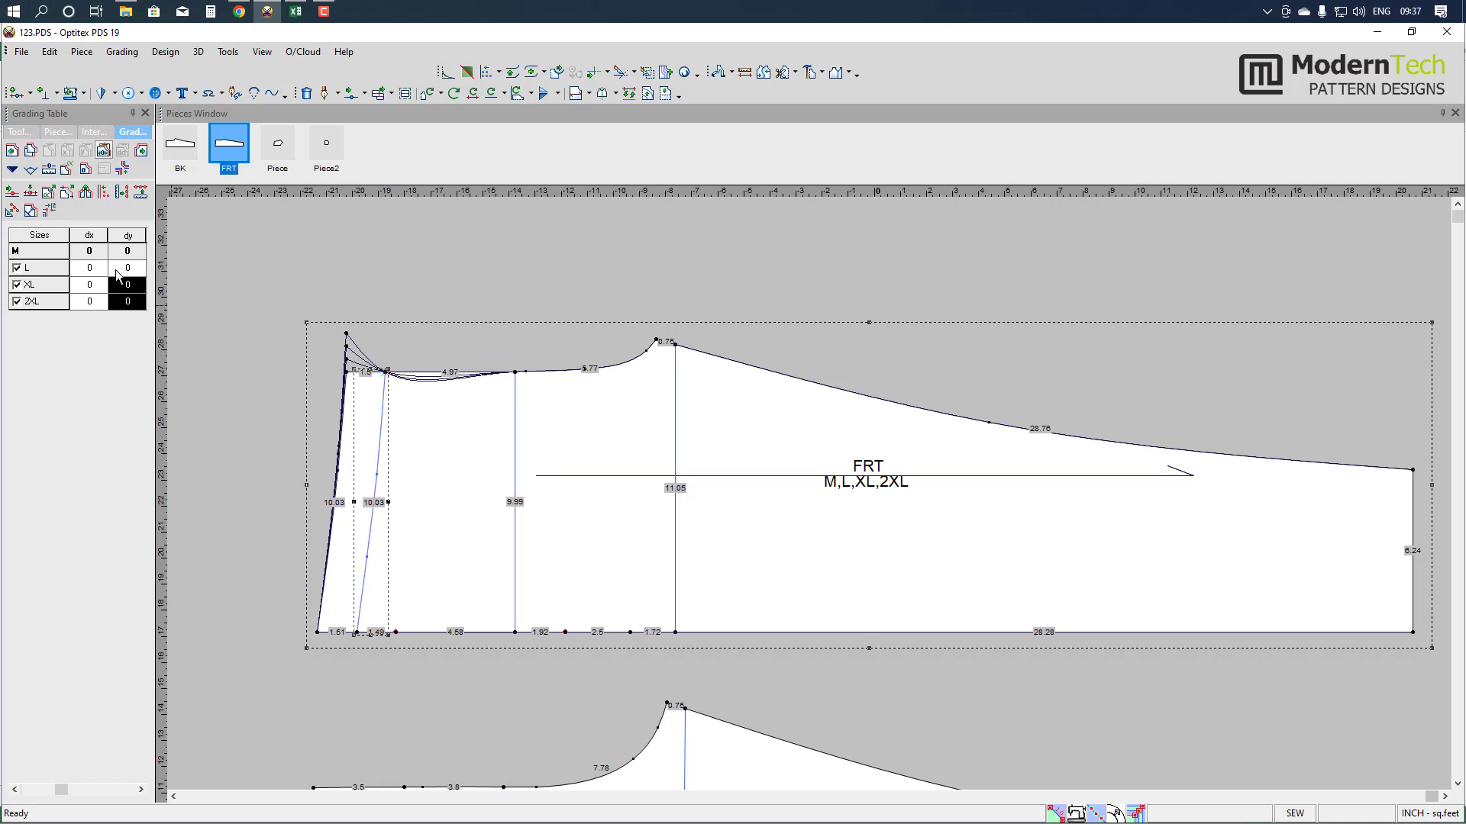
pyautogui.write('.5')
pyautogui.click(526, 377)
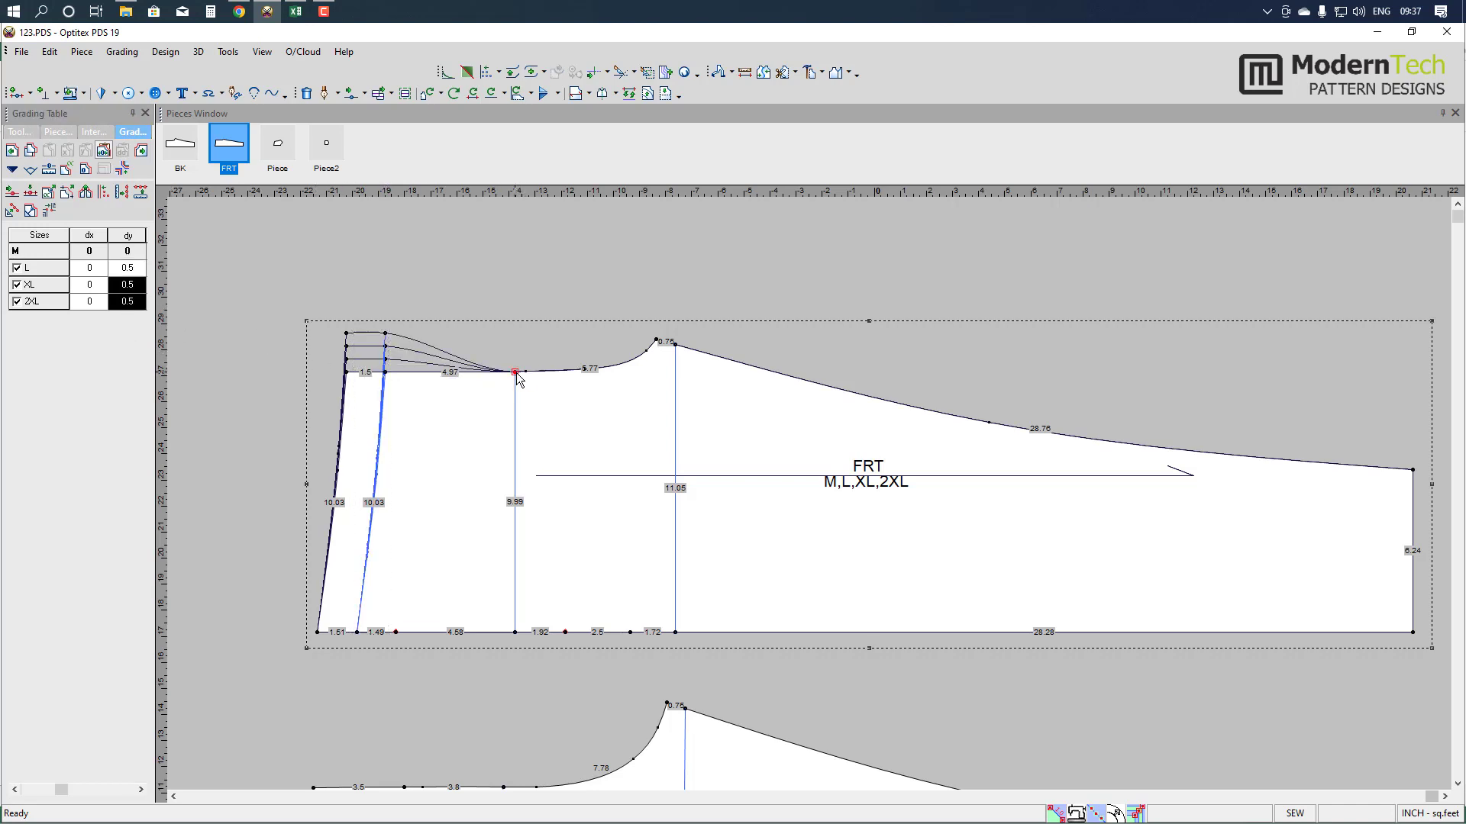
pyautogui.click(126, 268)
pyautogui.press('Return')
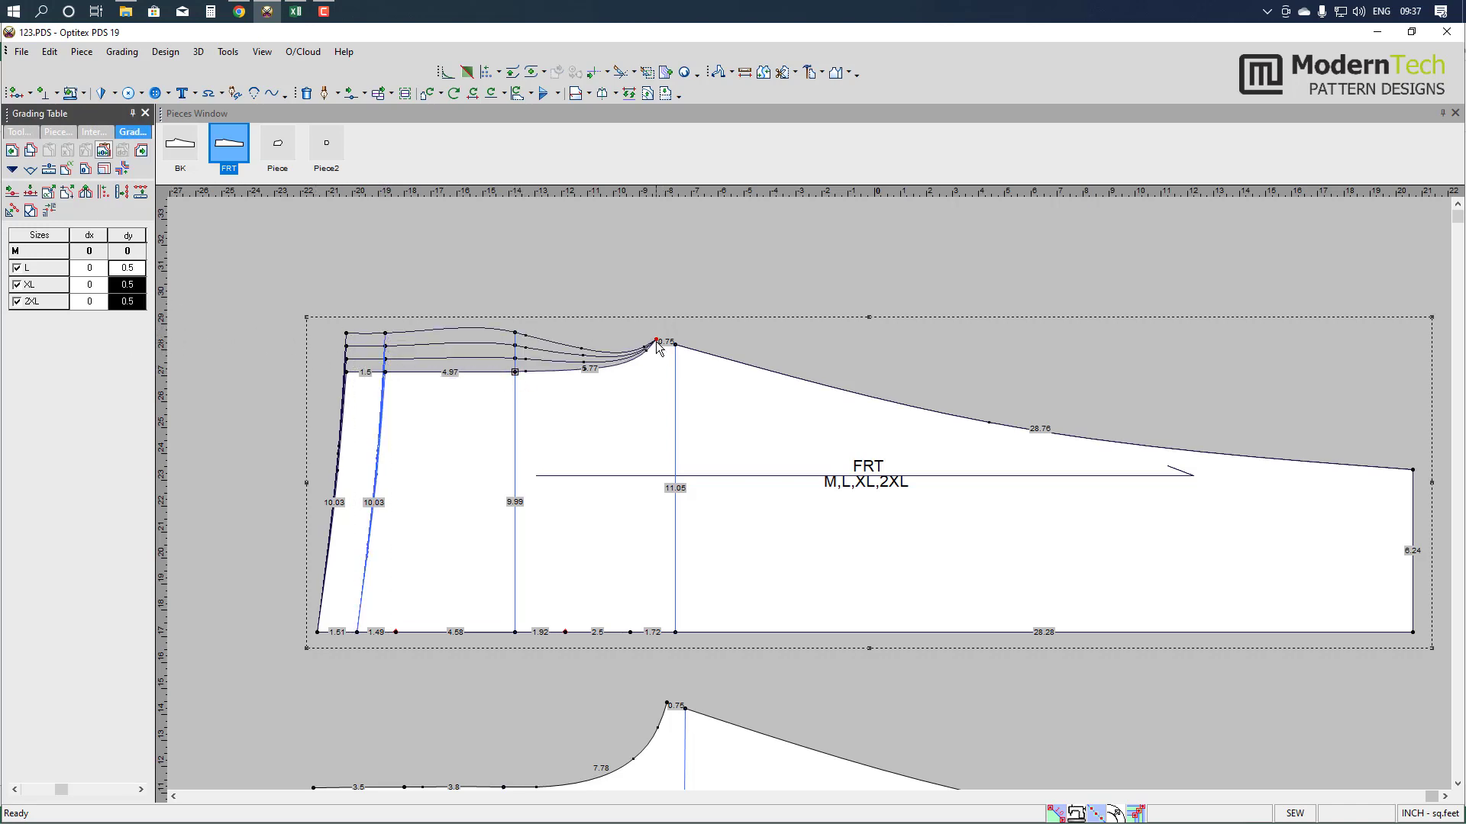
pyautogui.click(654, 341)
pyautogui.click(675, 345)
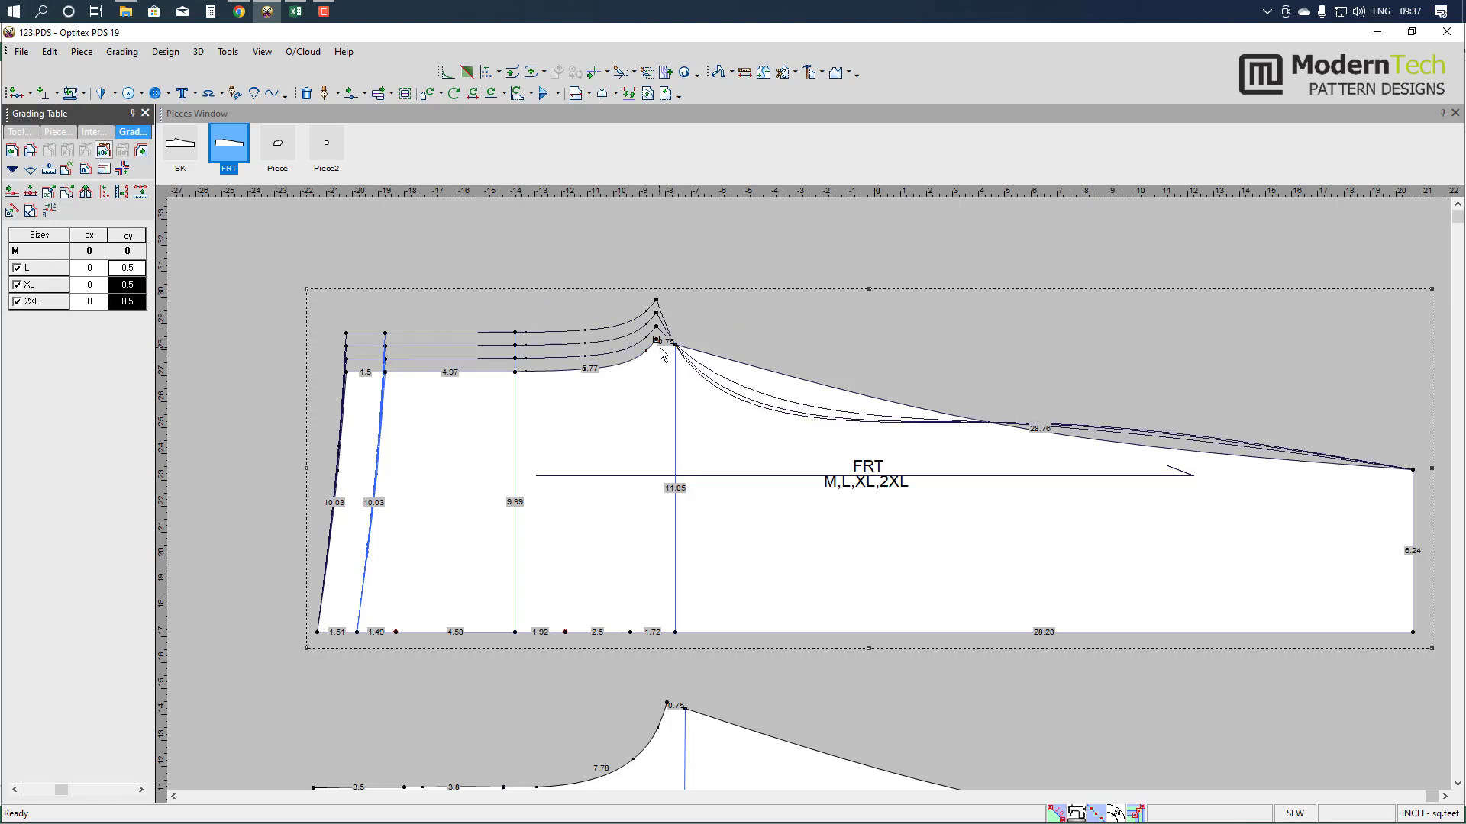
pyautogui.click(129, 288)
pyautogui.write('0.5')
pyautogui.press('Return')
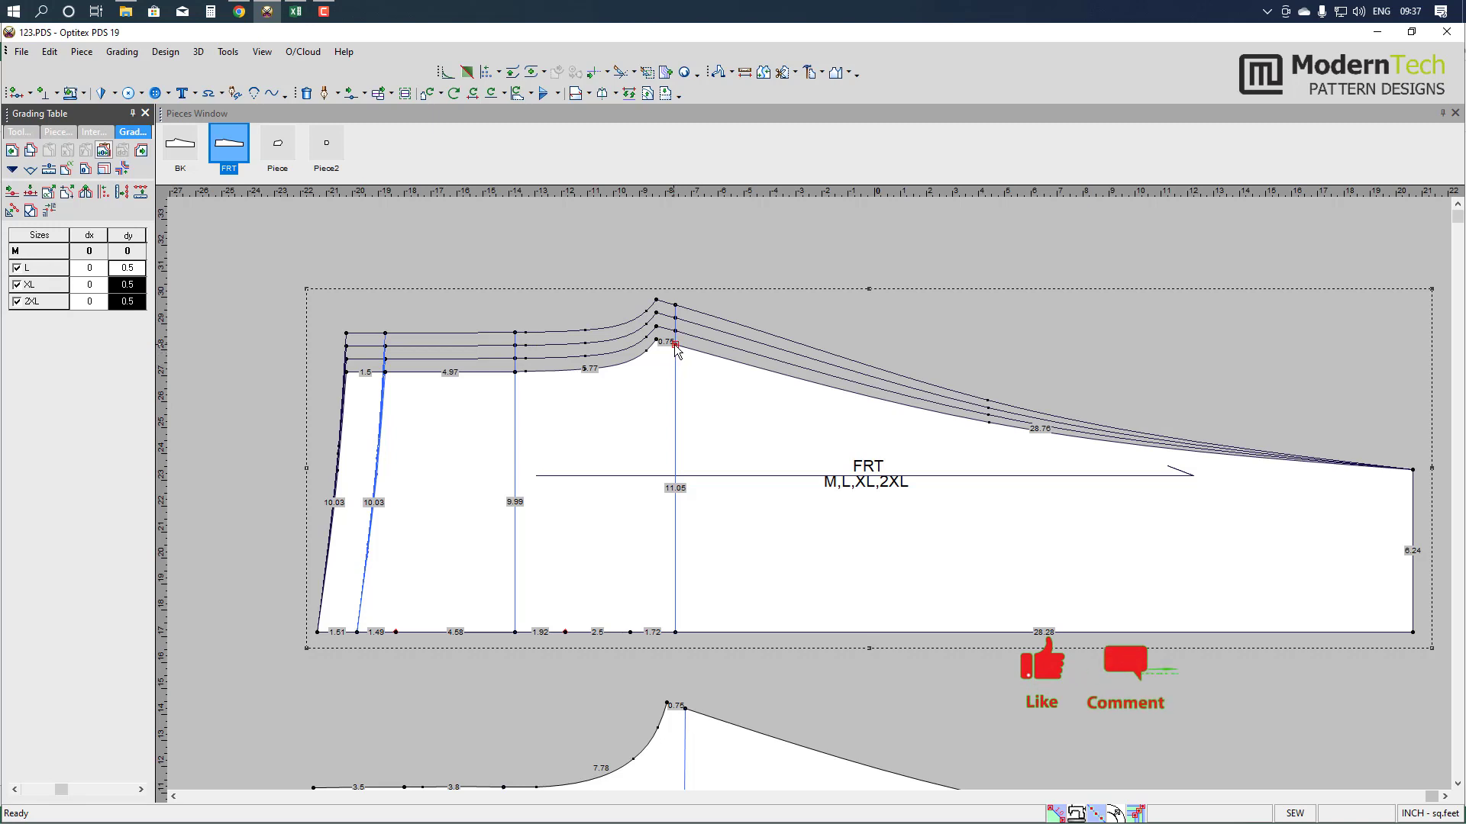
# - Grade FRT's peak and its neighbouring point sideways with dx 0.25
pyautogui.click(86, 267)
pyautogui.keyDown('shift'); pyautogui.click(88, 301); pyautogui.keyUp('shift')
pyautogui.write('0.25')
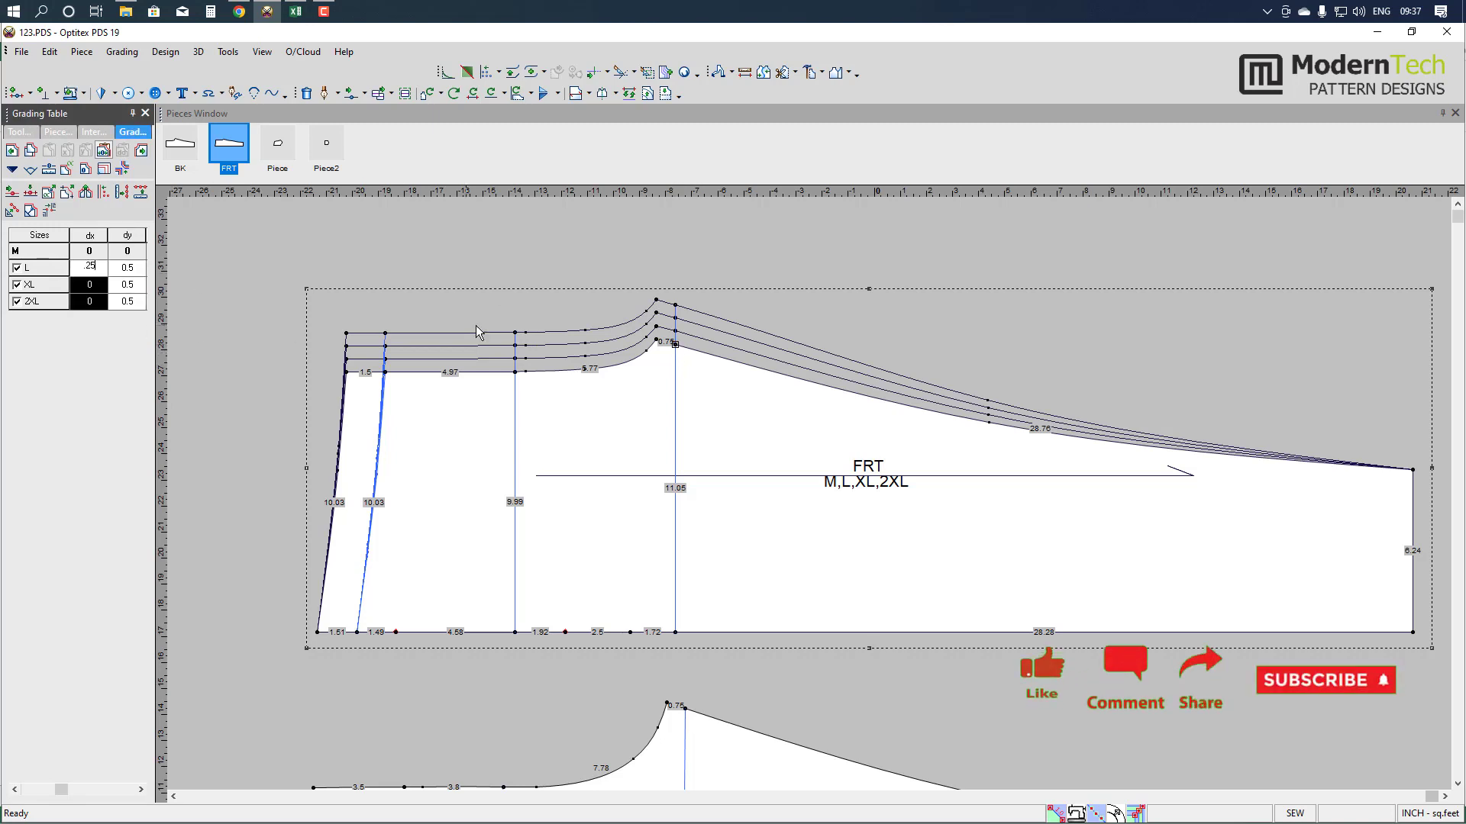
pyautogui.press('Return')
pyautogui.click(656, 339)
pyautogui.click(89, 267)
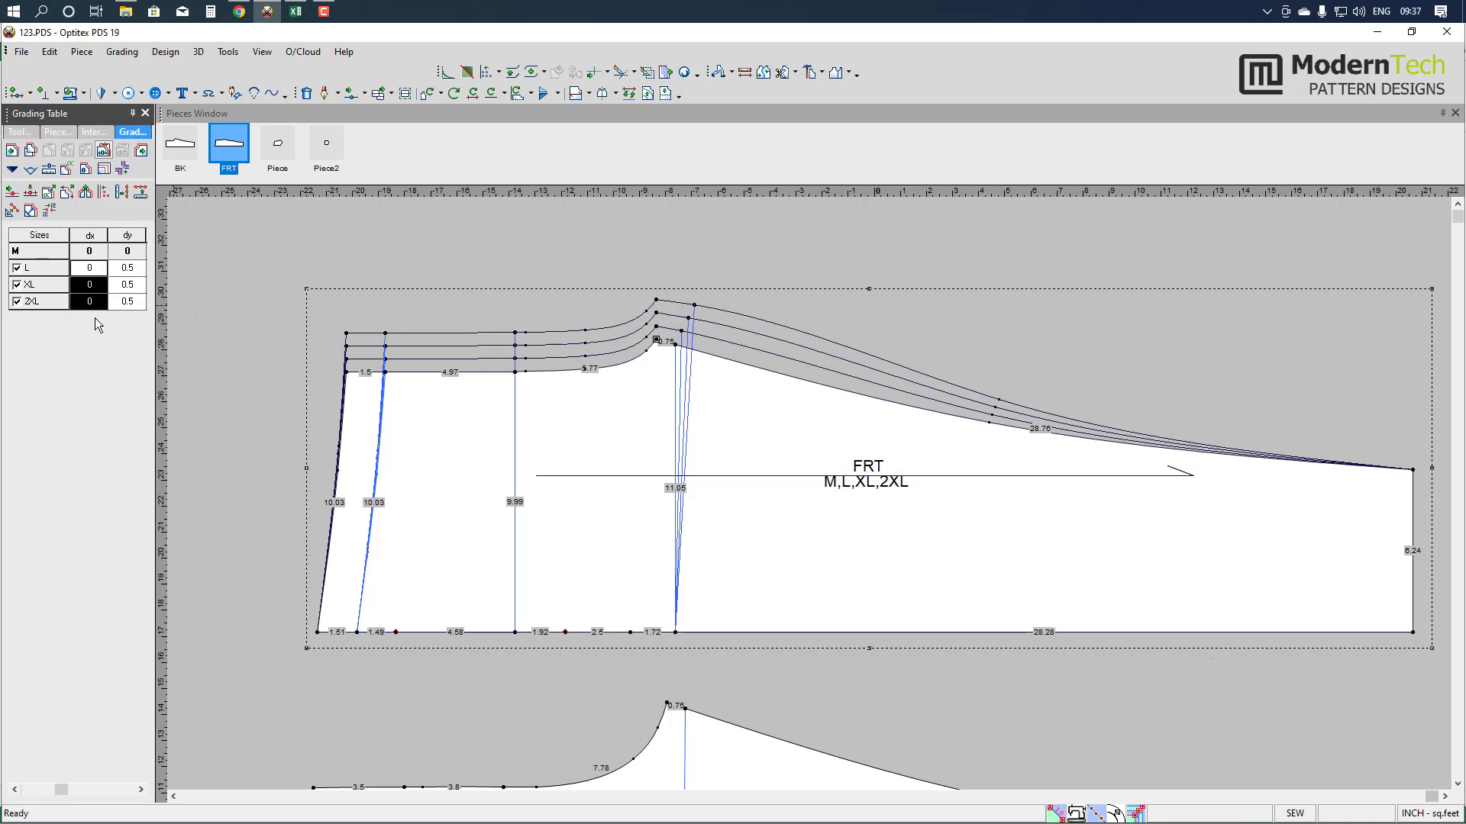
pyautogui.write('25')
pyautogui.press('Return')
# - Give FRT's bottom point dx 0.25 and its right corner a 0.25 rise for XL and 2XL
pyautogui.click(669, 623)
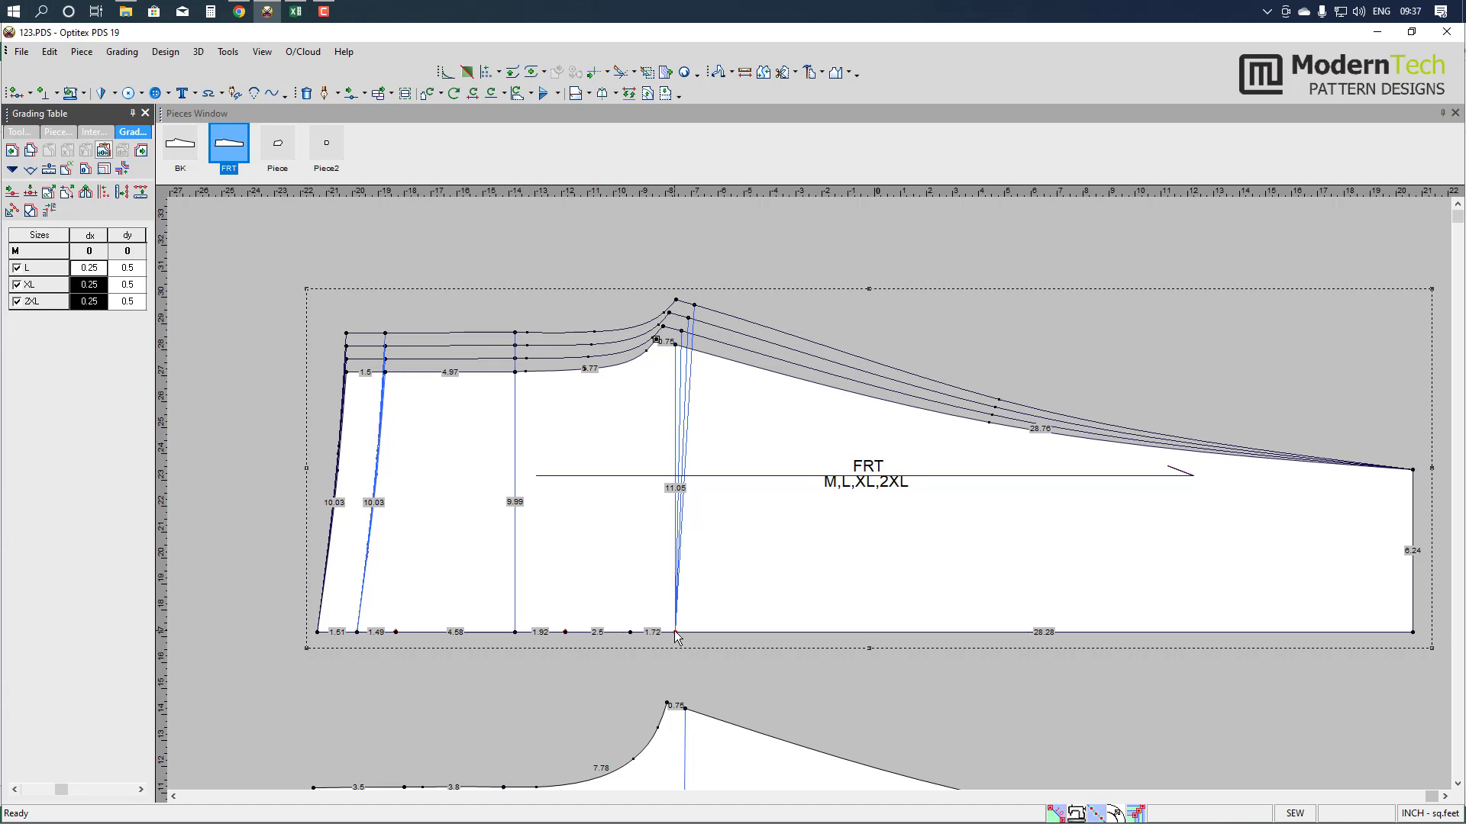
pyautogui.click(89, 268)
pyautogui.write('25')
pyautogui.press('Return')
pyautogui.click(1413, 470)
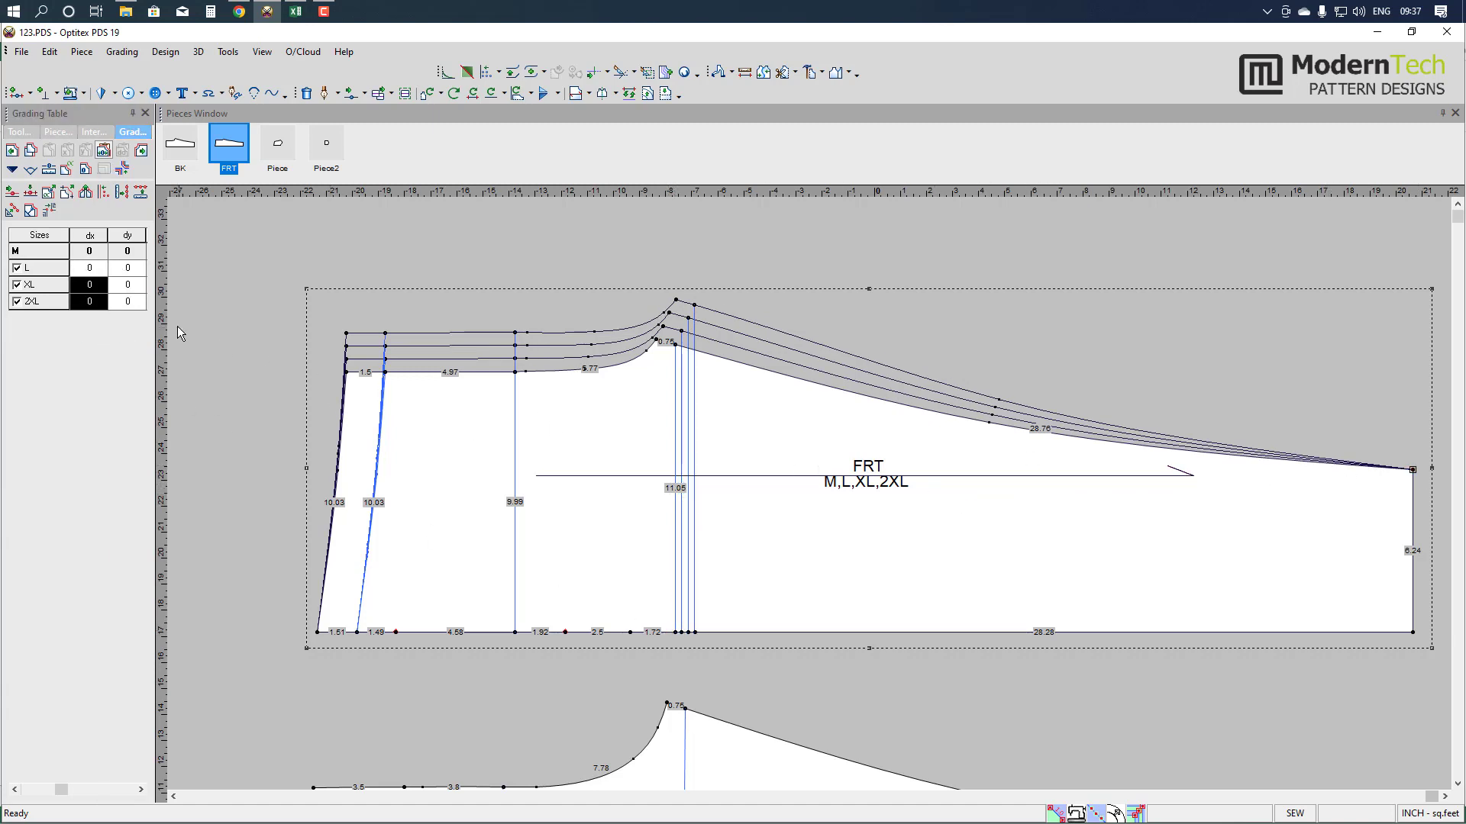
pyautogui.moveTo(141, 288); pyautogui.dragTo(141, 316)
pyautogui.write('.25')
pyautogui.press('Return')
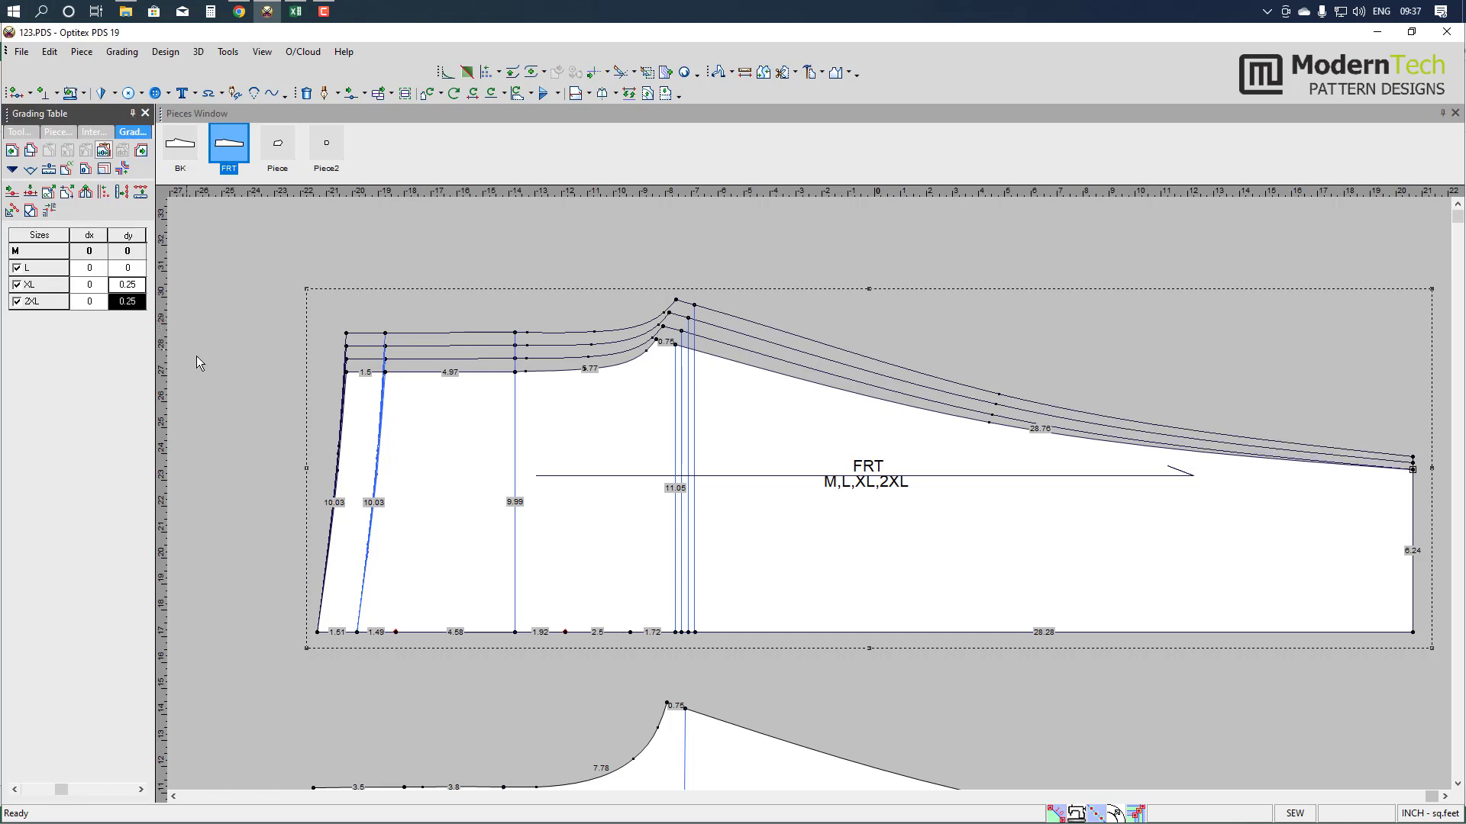
pyautogui.scroll(-2, 735, 443)
pyautogui.scroll(1, 818, 418)
pyautogui.scroll(1, 680, 395)
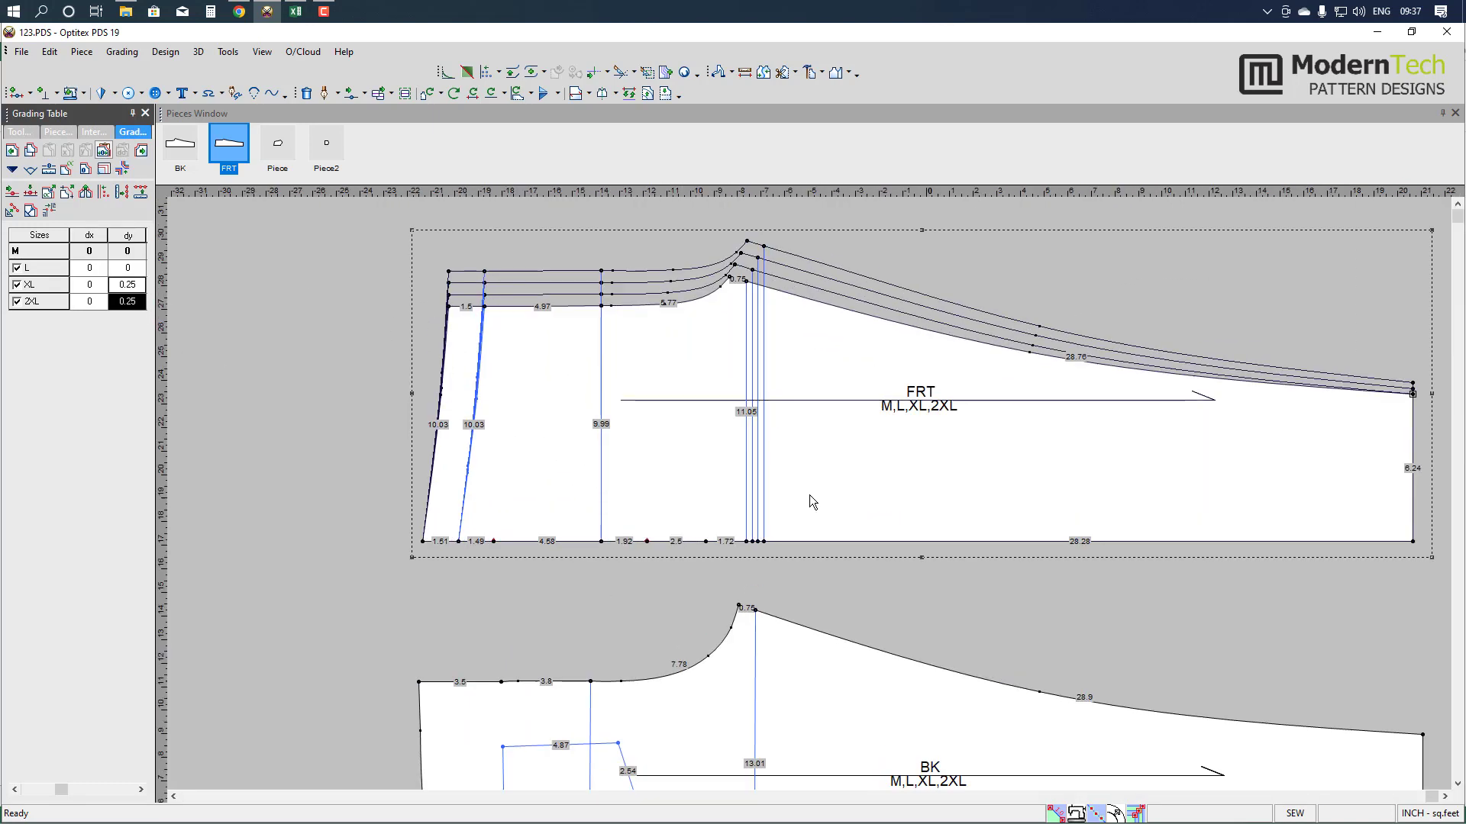
pyautogui.scroll(-1, 807, 498)
pyautogui.scroll(-2, 816, 500)
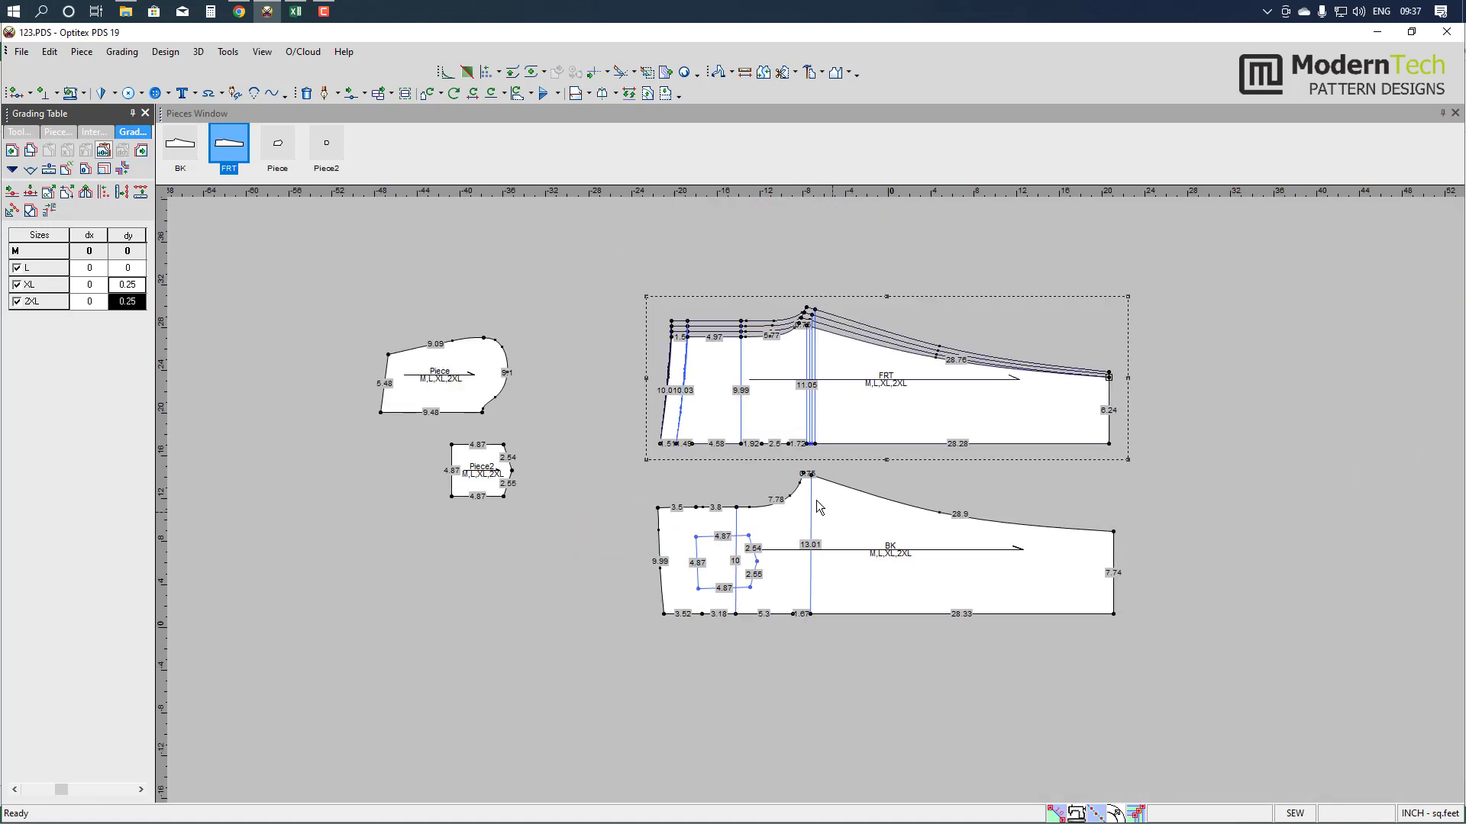
pyautogui.scroll(1, 547, 554)
pyautogui.scroll(-1, 815, 494)
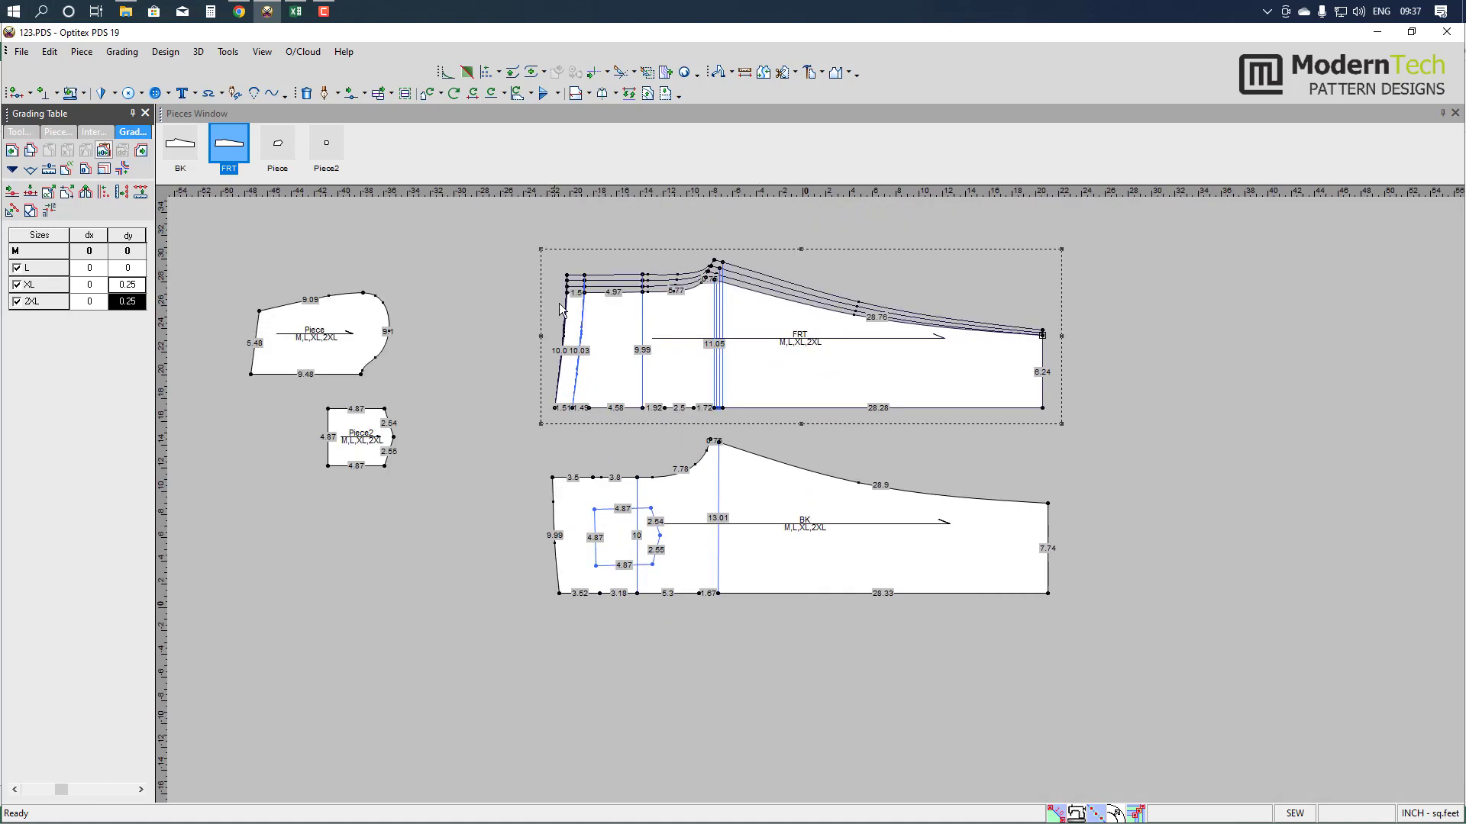
# - Give BK's top-left corner and the next three top-curve points a dy of 0.5
pyautogui.click(552, 477)
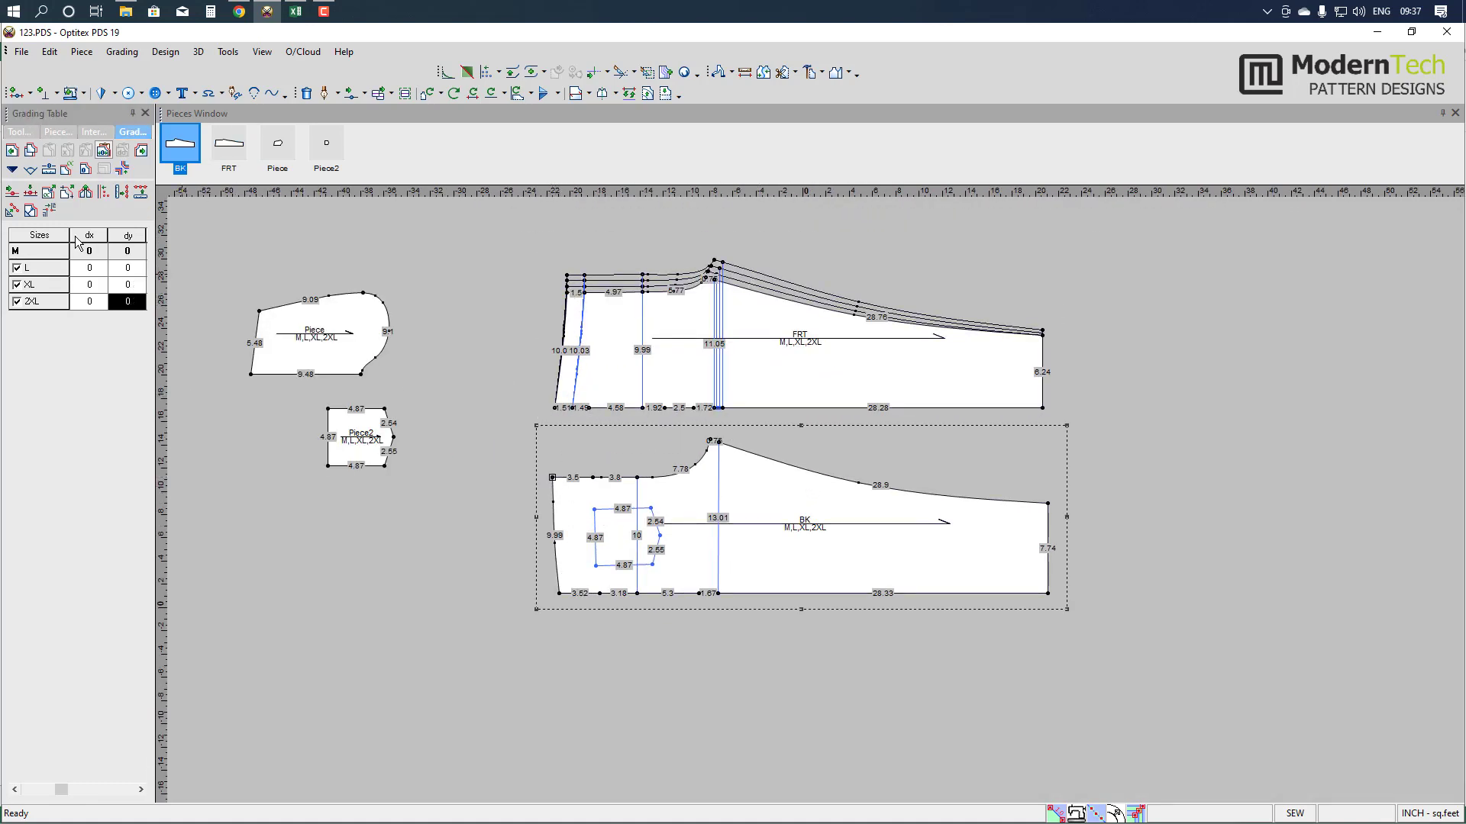
pyautogui.moveTo(127, 267); pyautogui.dragTo(129, 301)
pyautogui.write('0.5')
pyautogui.press('Return')
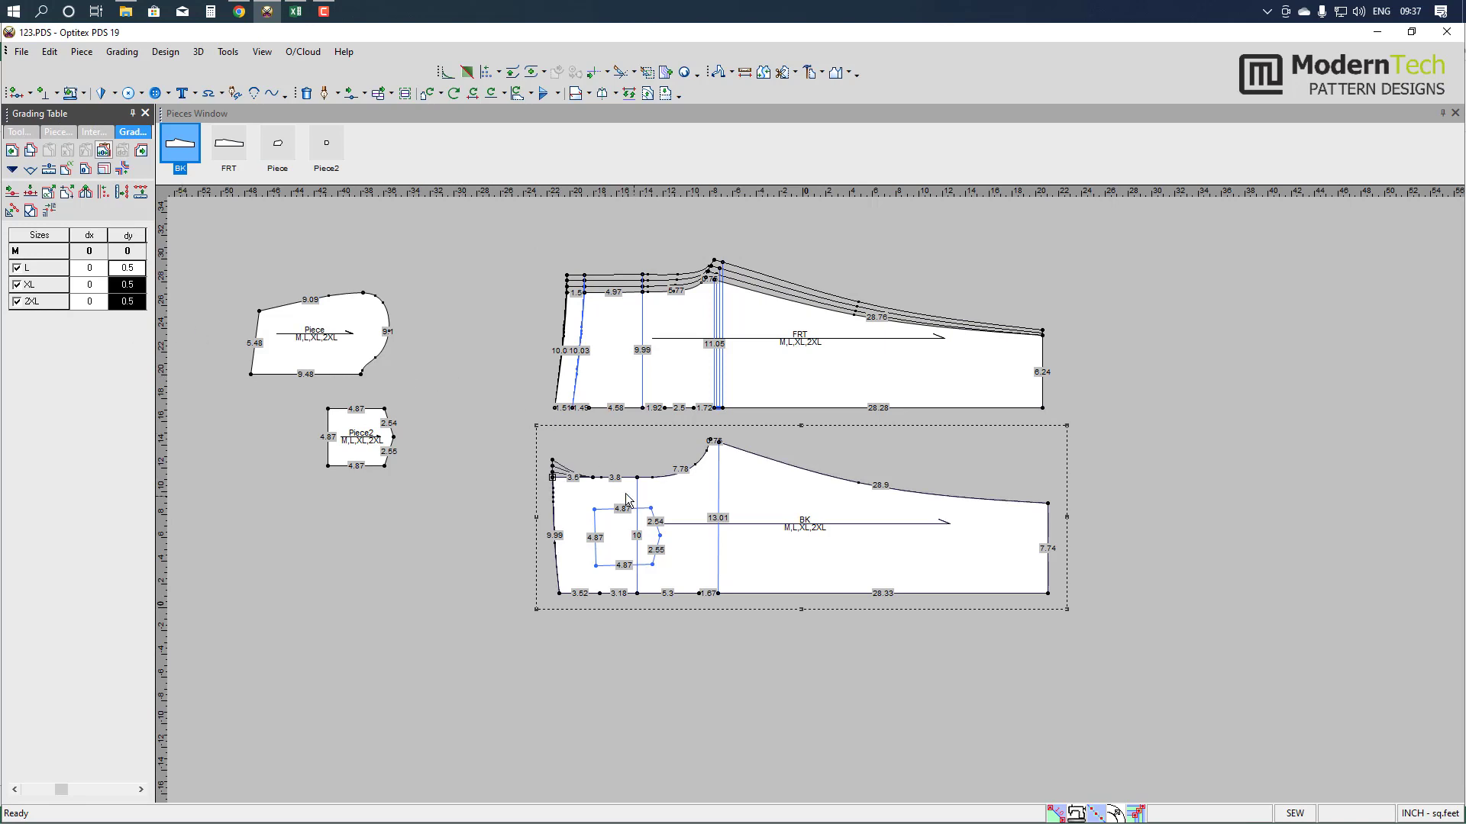
pyautogui.click(593, 478)
pyautogui.write('.5')
pyautogui.press('Return')
pyautogui.click(637, 477)
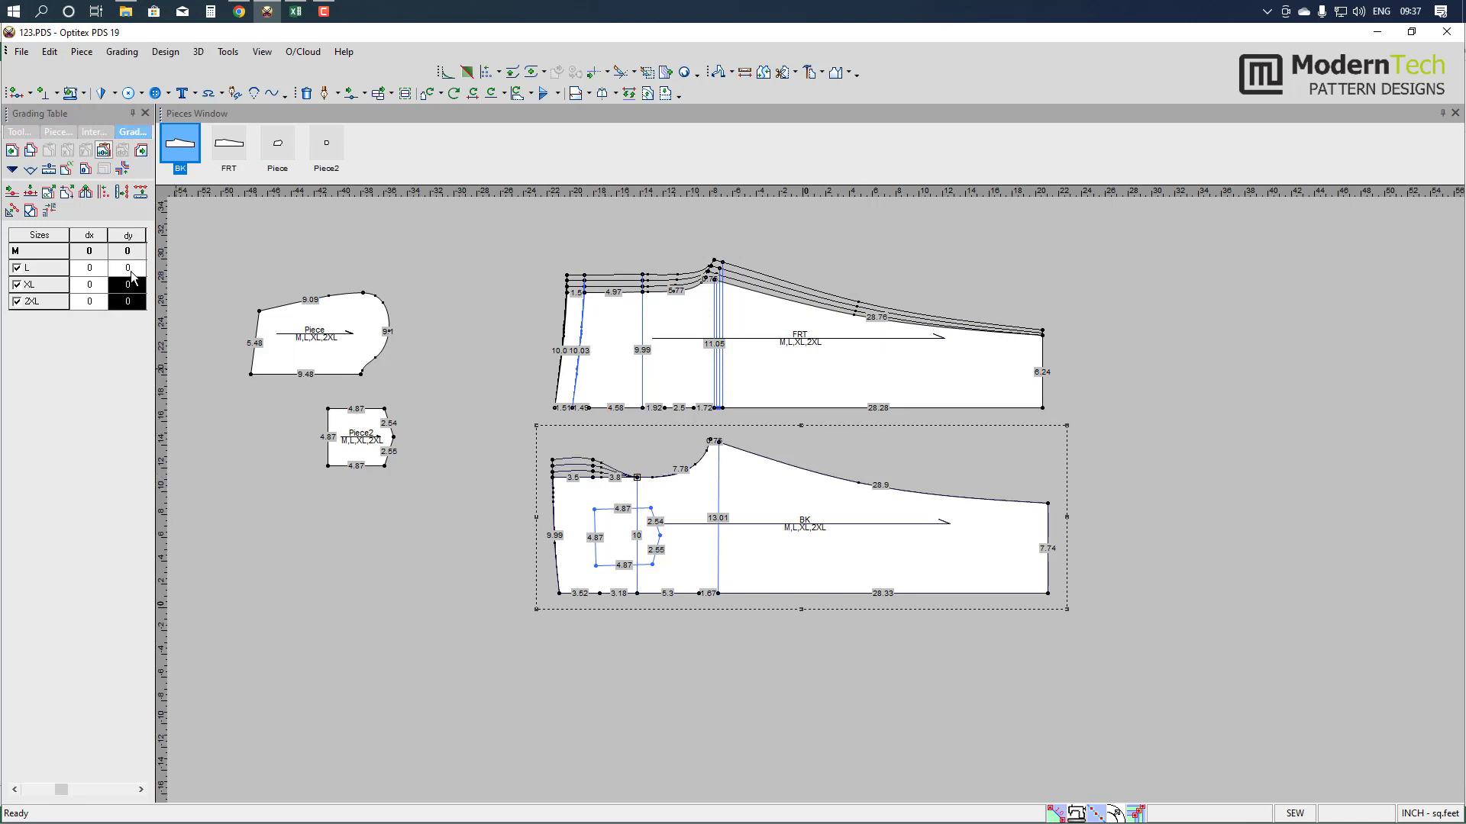
pyautogui.write('.5')
pyautogui.press('Return')
pyautogui.click(710, 441)
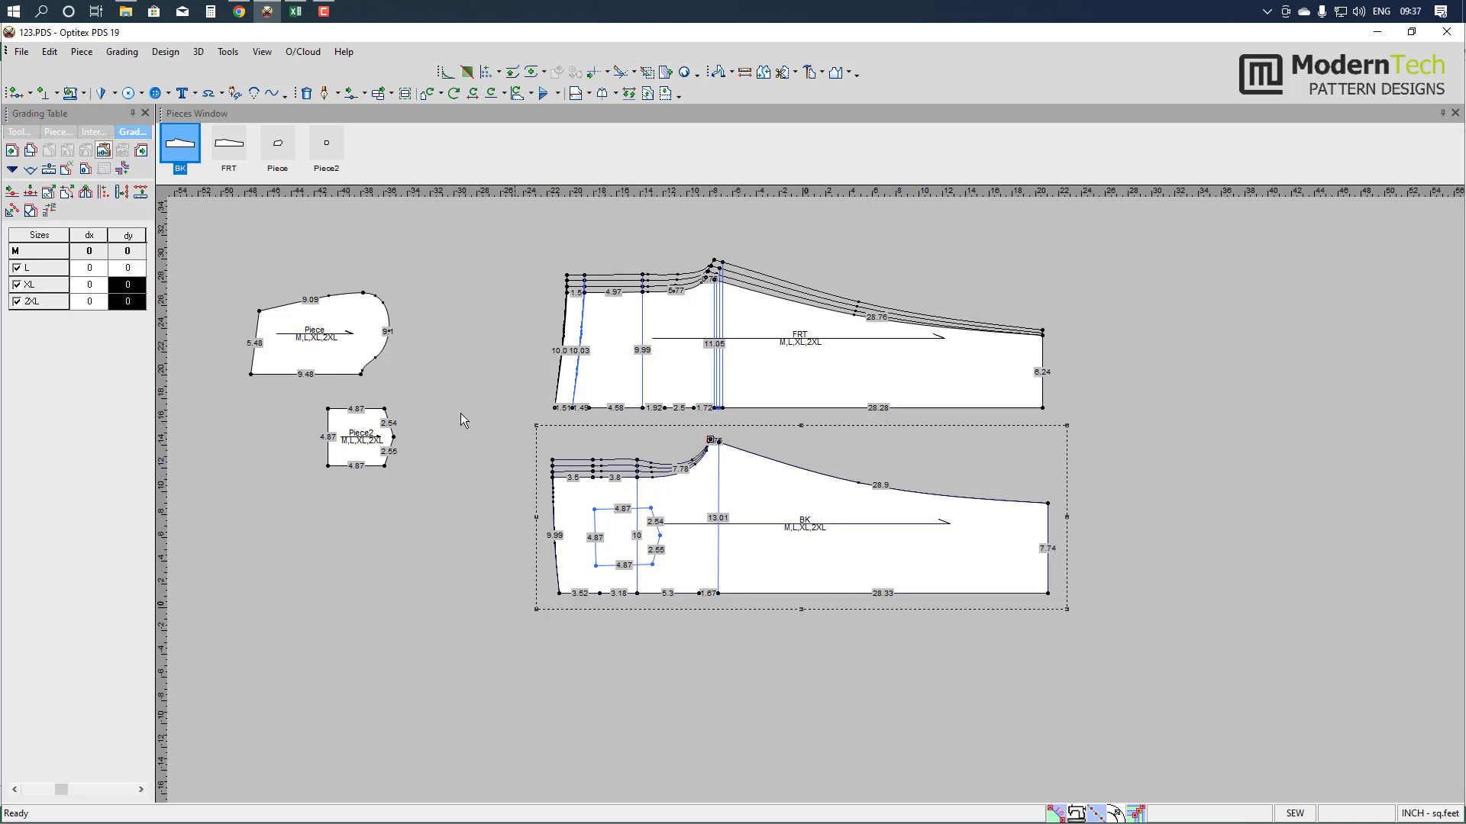
pyautogui.write('.5')
pyautogui.press('Return')
# - Grade BK's upper curve point sideways, raise the peak 0.5, and give the bottom point dx 0.25
pyautogui.moveTo(89, 268); pyautogui.dragTo(89, 300)
pyautogui.write('25')
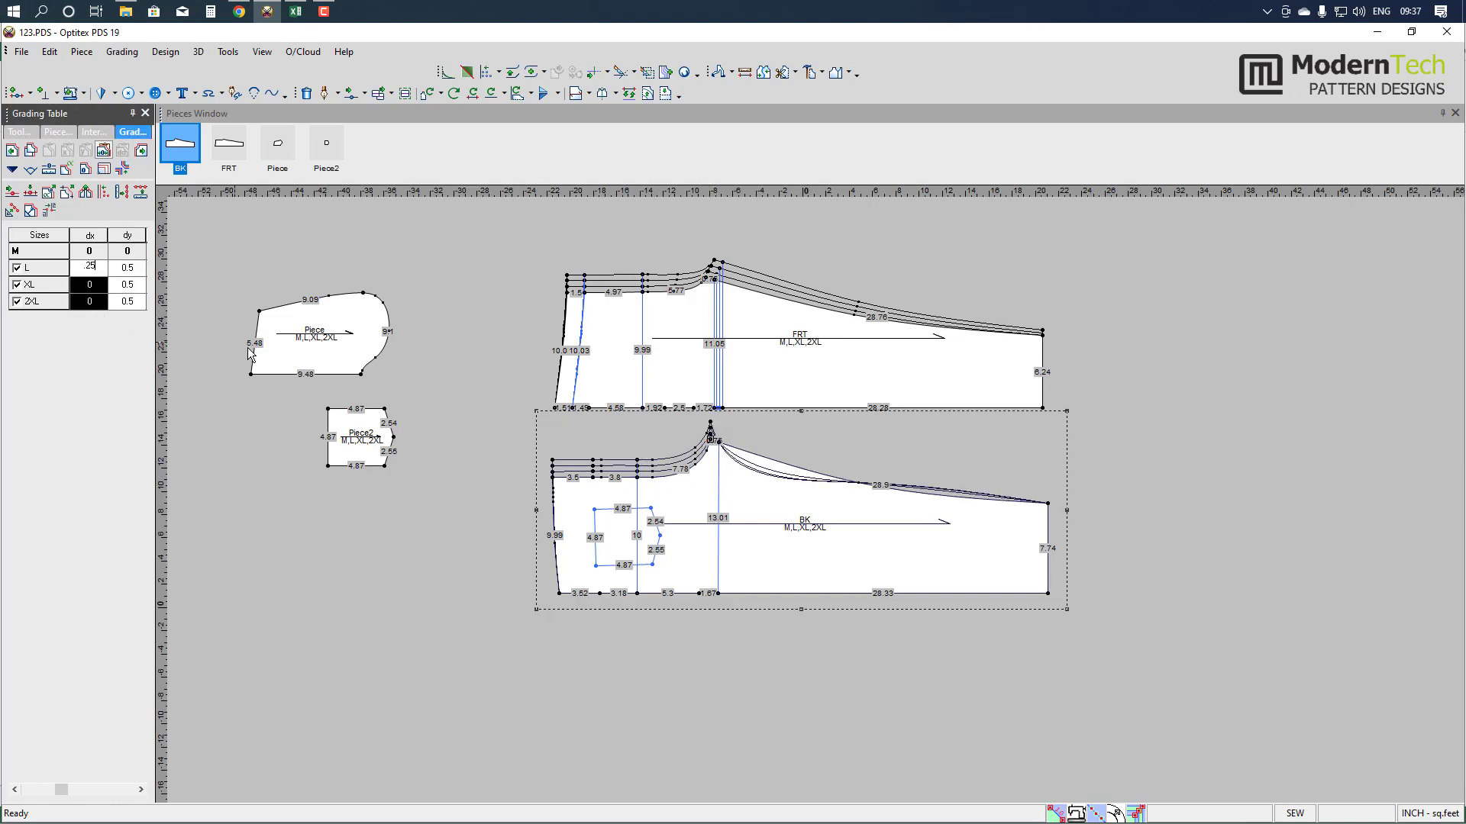
pyautogui.press('Return')
pyautogui.click(714, 443)
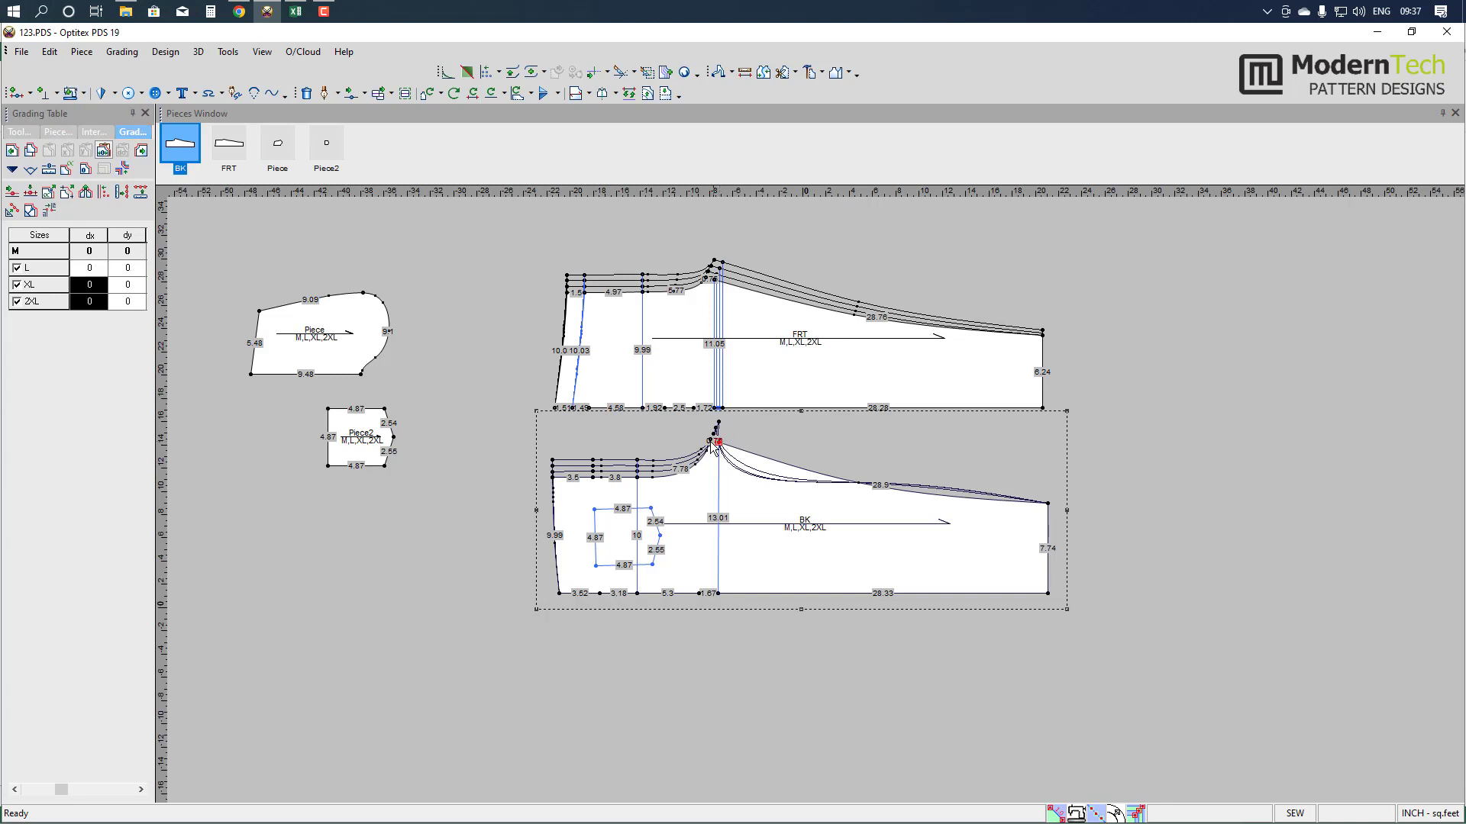
pyautogui.write('.5')
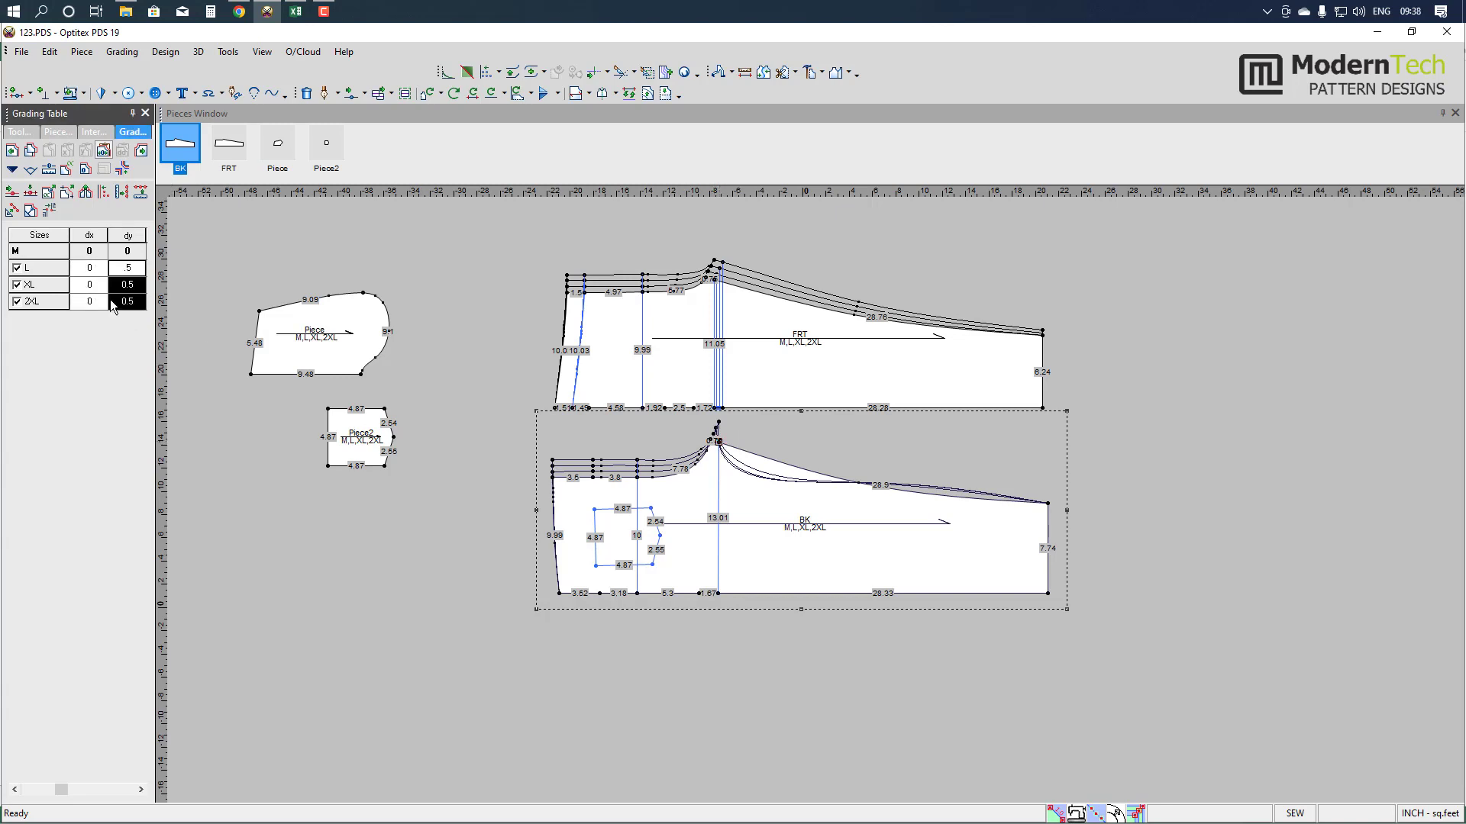
pyautogui.press('Return')
pyautogui.write('.5')
pyautogui.press('Return')
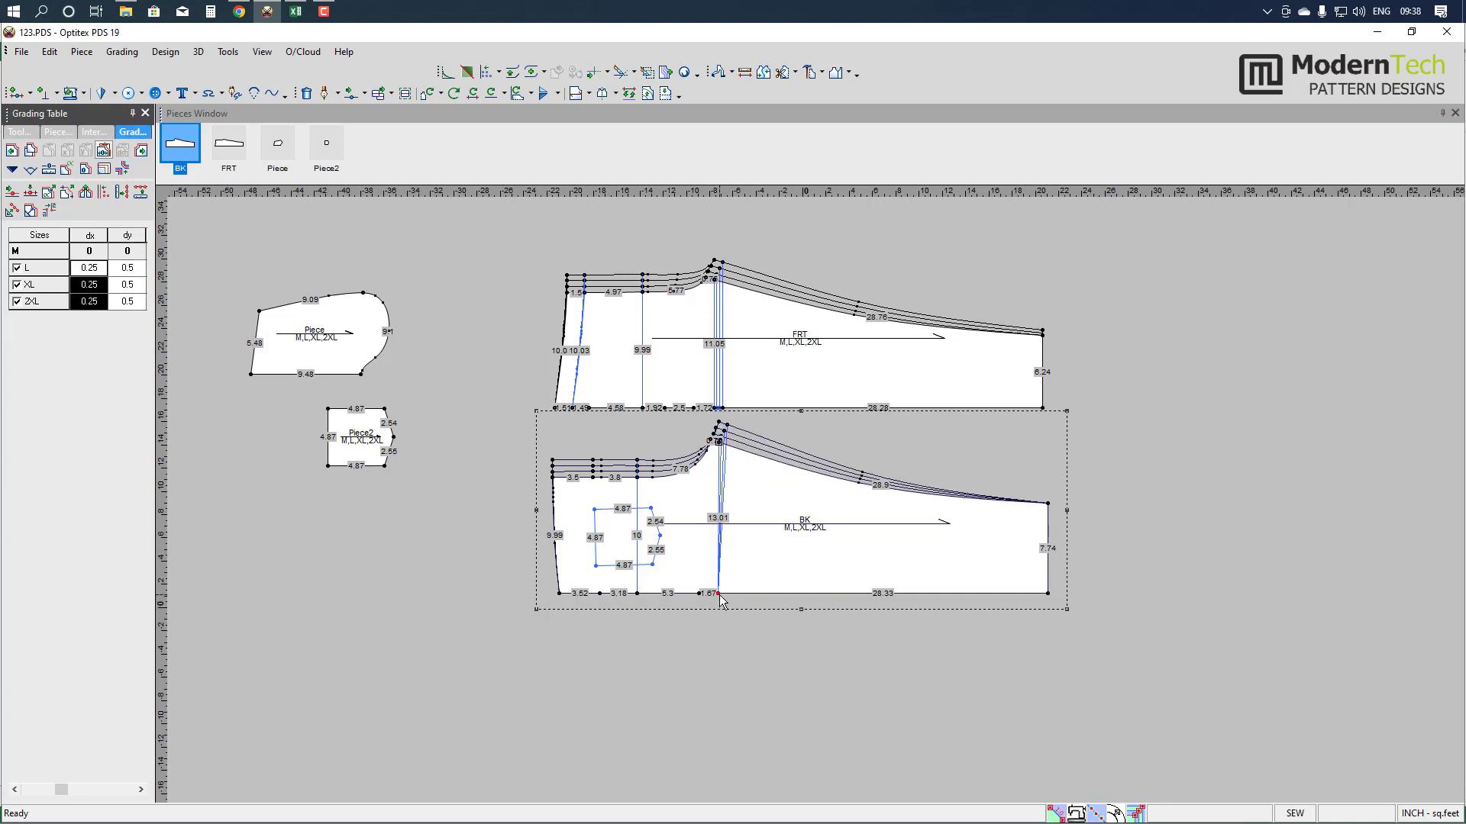
pyautogui.click(89, 302)
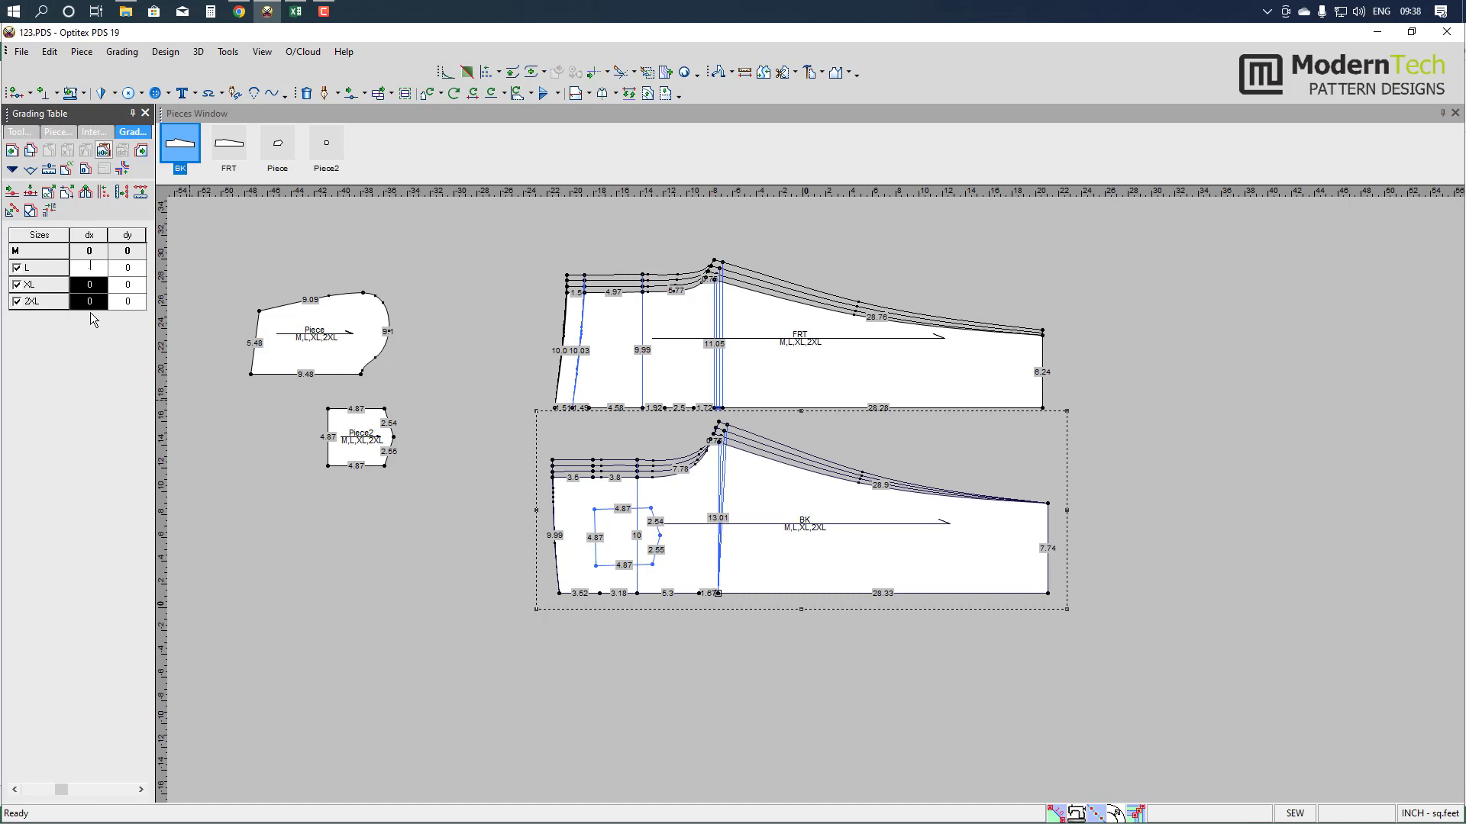
pyautogui.write('.25')
pyautogui.press('Return')
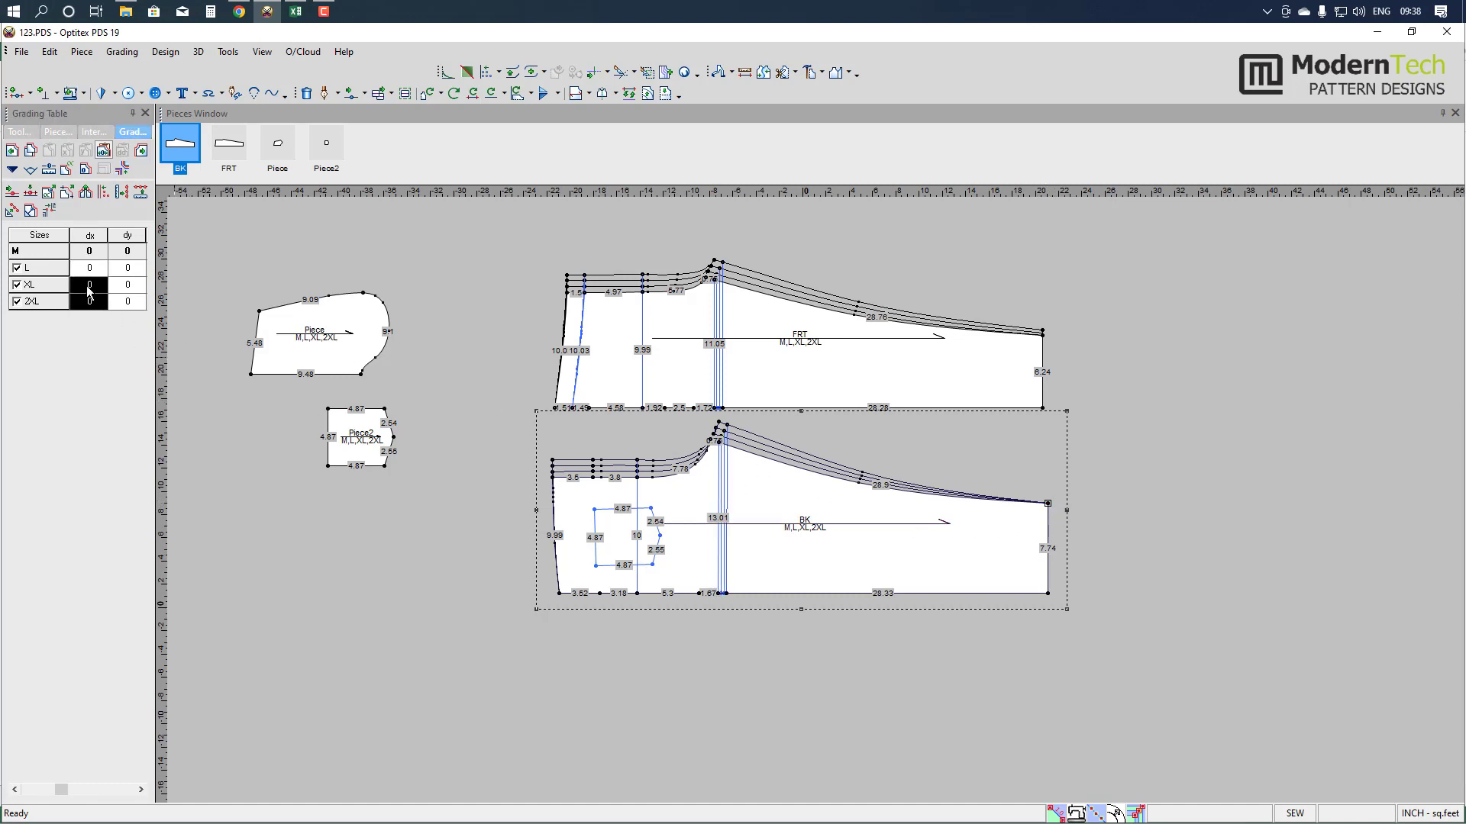
# - Add a 0.25 rise for XL and 2XL, and set BK's top-left 2XL width to -0.25
pyautogui.moveTo(126, 284); pyautogui.dragTo(127, 301)
pyautogui.write('.25')
pyautogui.press('Return')
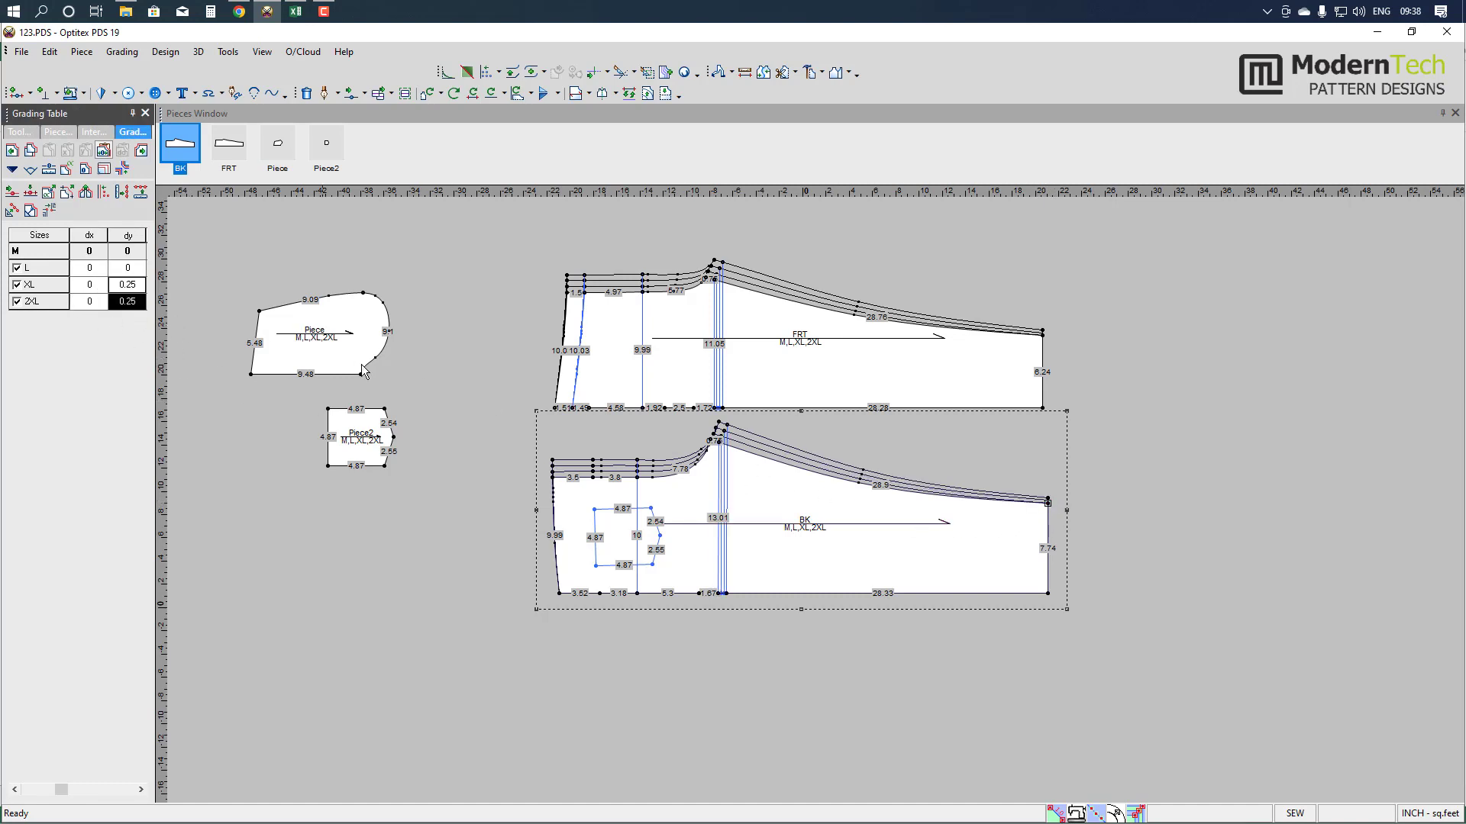
pyautogui.click(554, 479)
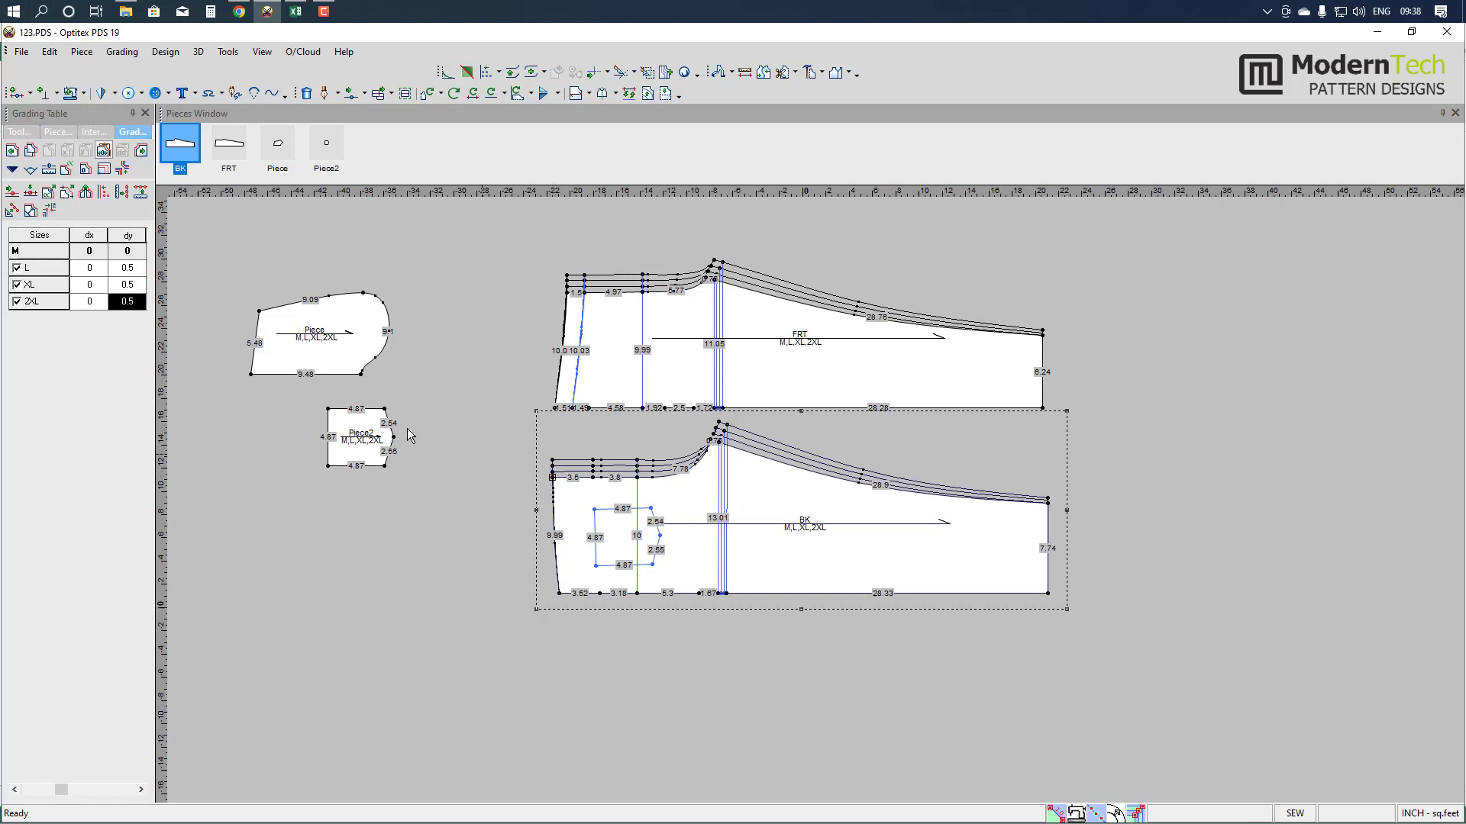
pyautogui.click(99, 304)
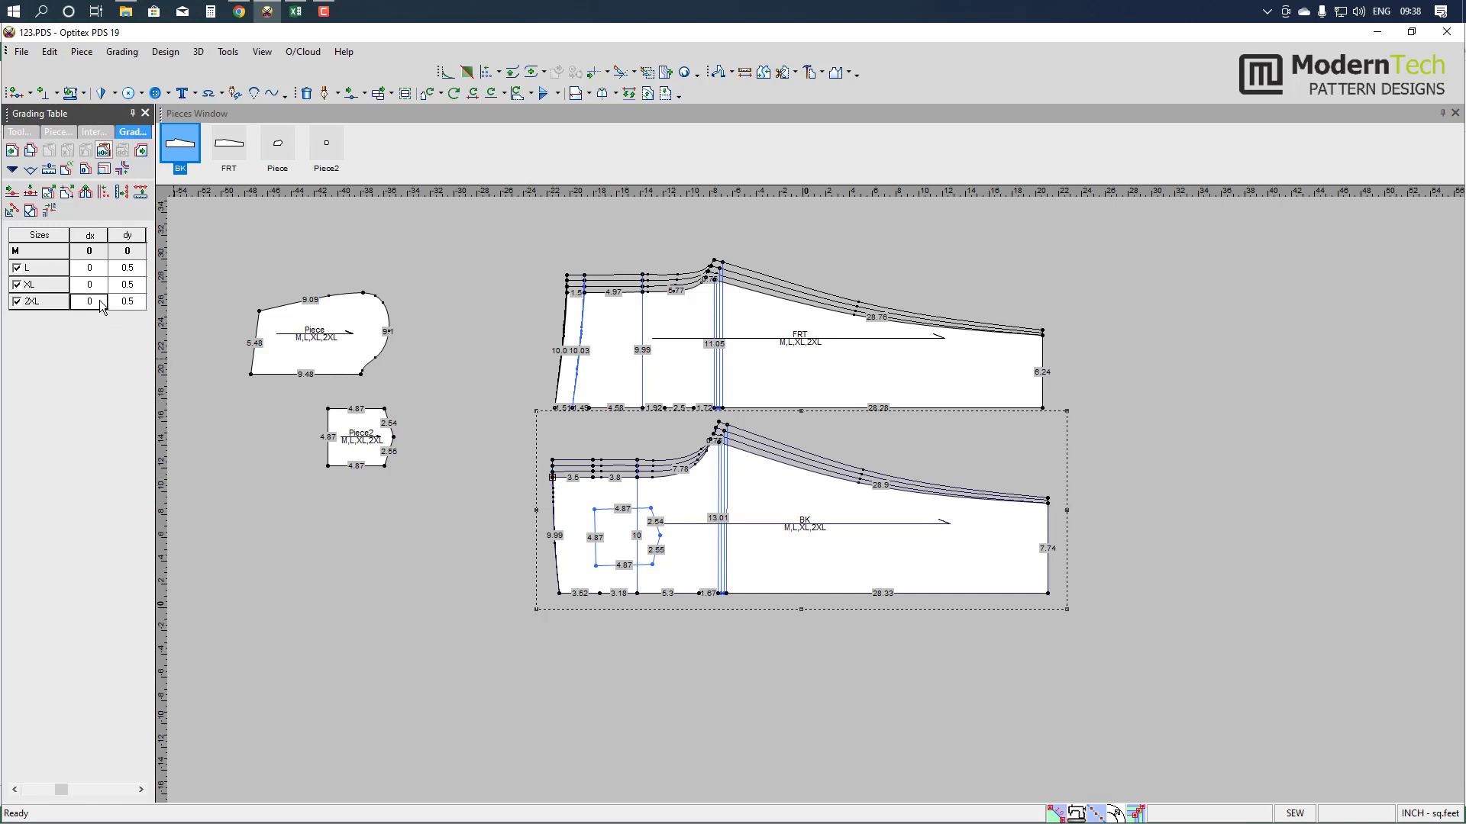
pyautogui.click(102, 304)
pyautogui.press('Return')
pyautogui.scroll(2, 820, 508)
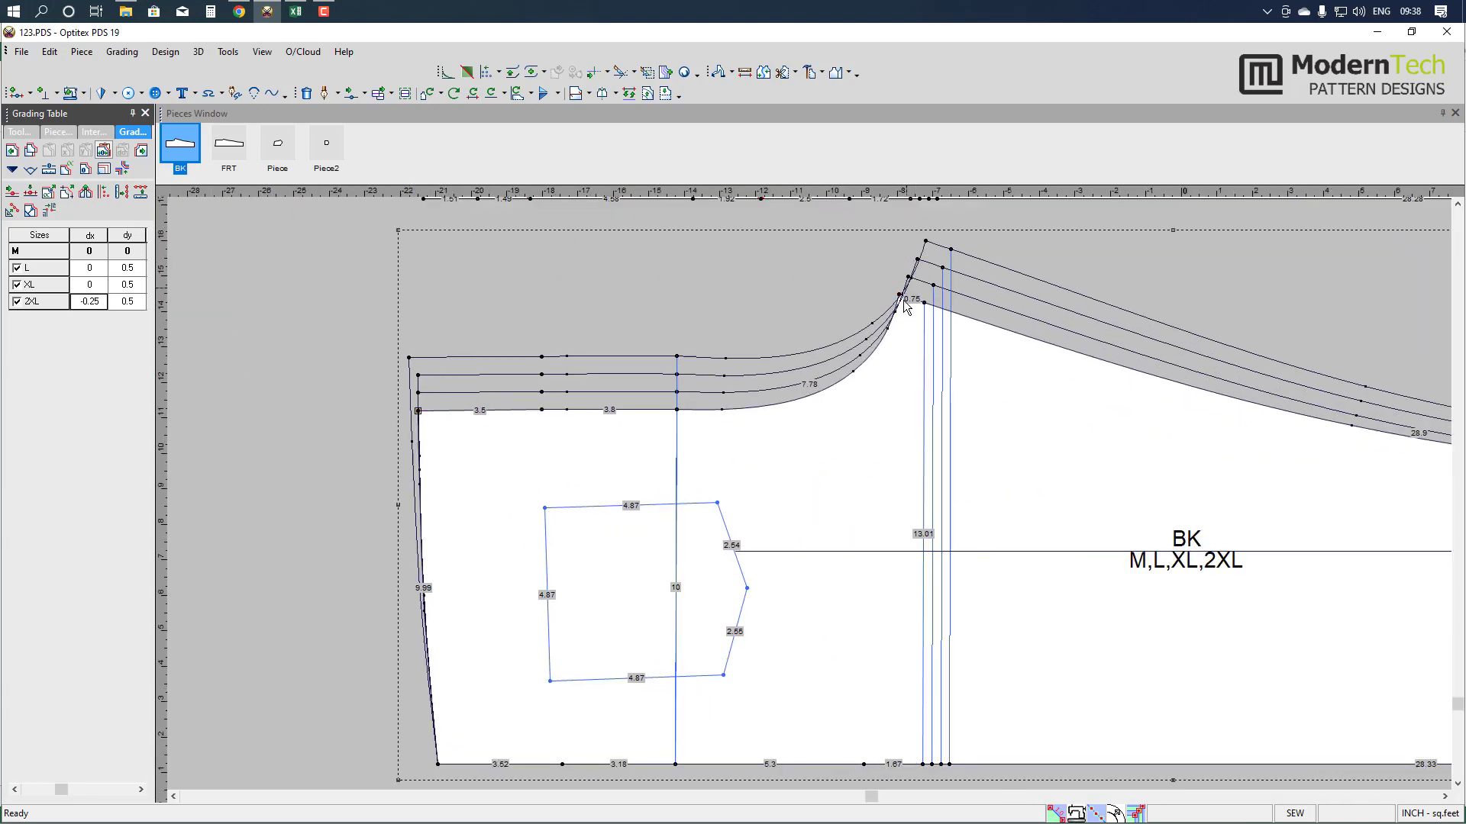
pyautogui.scroll(-2, 855, 404)
pyautogui.scroll(-2, 851, 473)
pyautogui.scroll(1, 832, 473)
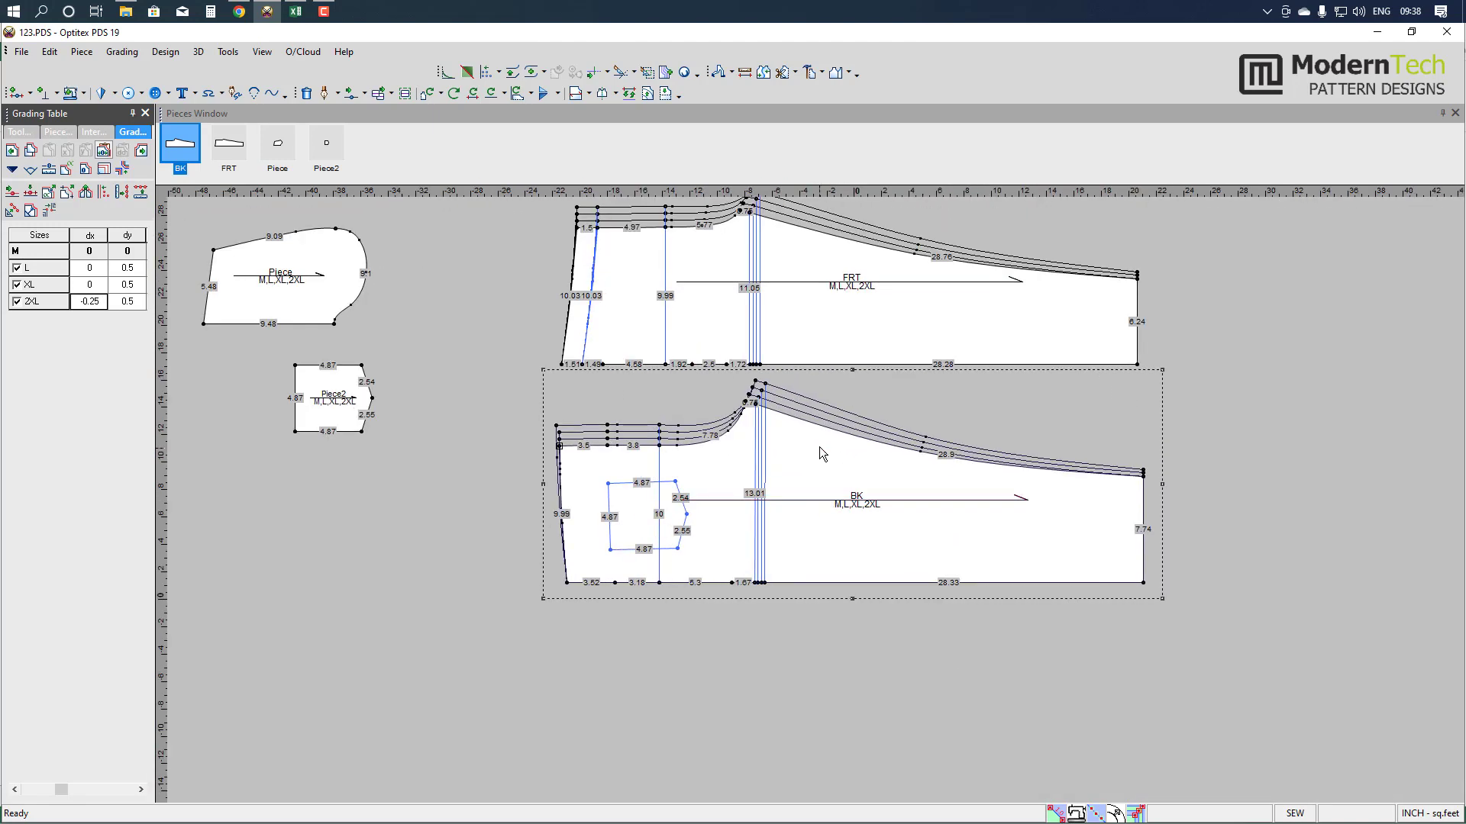
pyautogui.click(831, 458)
pyautogui.scroll(-2, 763, 535)
pyautogui.scroll(2, 724, 451)
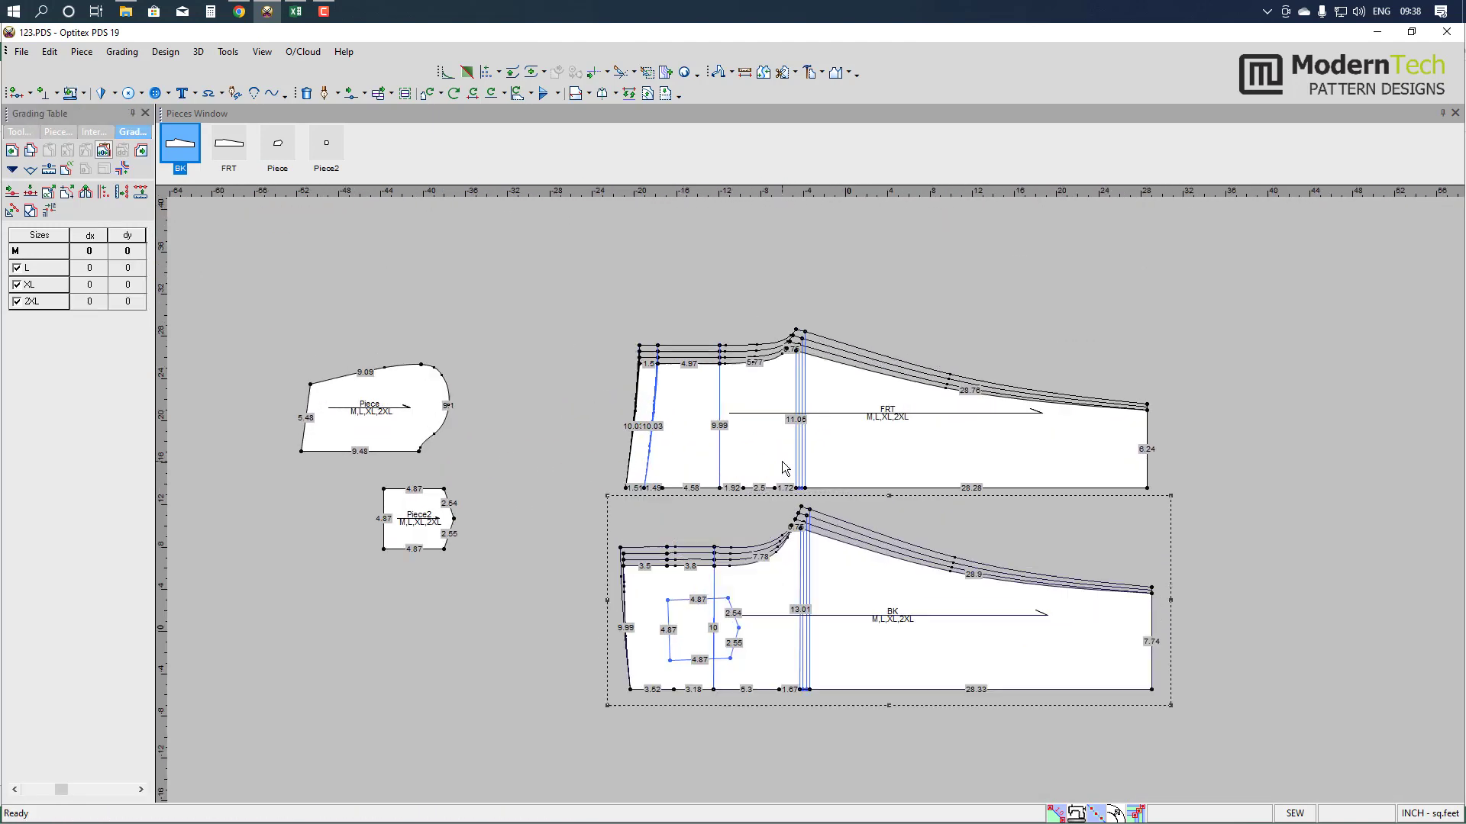
pyautogui.scroll(1, 535, 473)
# - Move the pocket pieces further right and rename Piece2 to BACK PKT
pyautogui.moveTo(342, 438); pyautogui.dragTo(428, 430)
pyautogui.moveTo(342, 503); pyautogui.dragTo(450, 503)
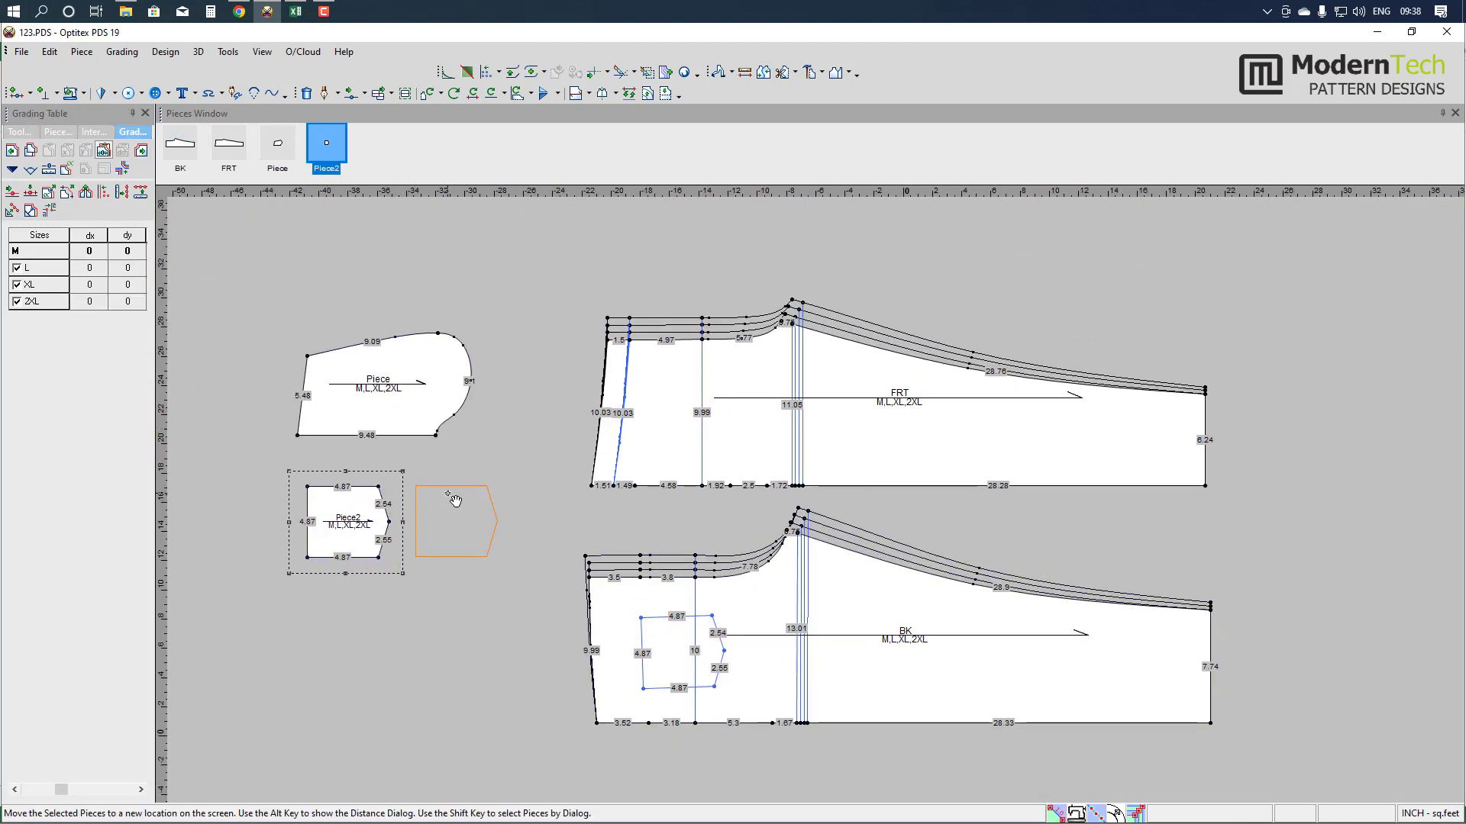
pyautogui.click(57, 131)
pyautogui.click(145, 213)
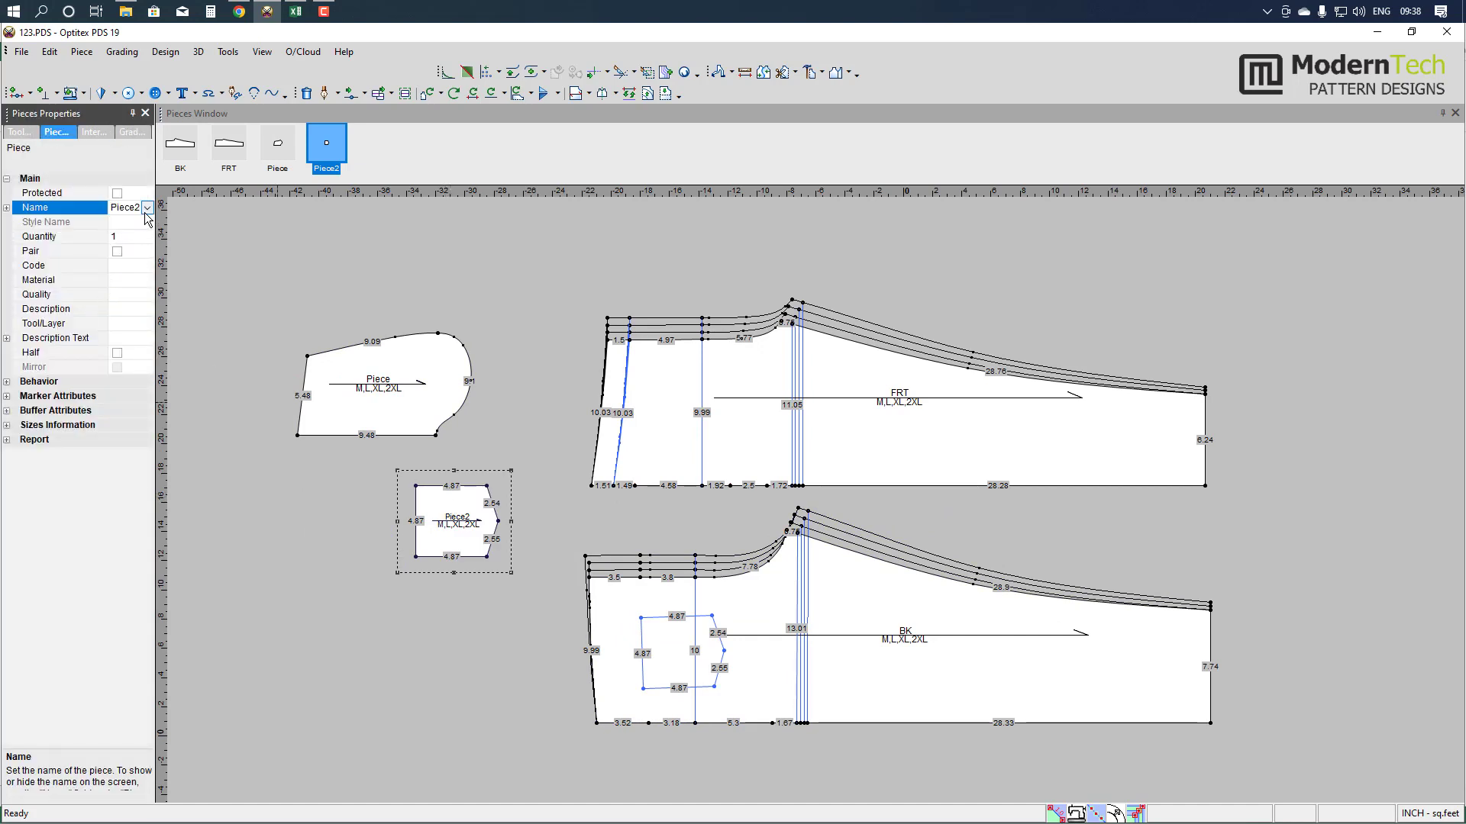
pyautogui.click(125, 209)
pyautogui.write('BAC')
pyautogui.write('K PKT')
pyautogui.press('Return')
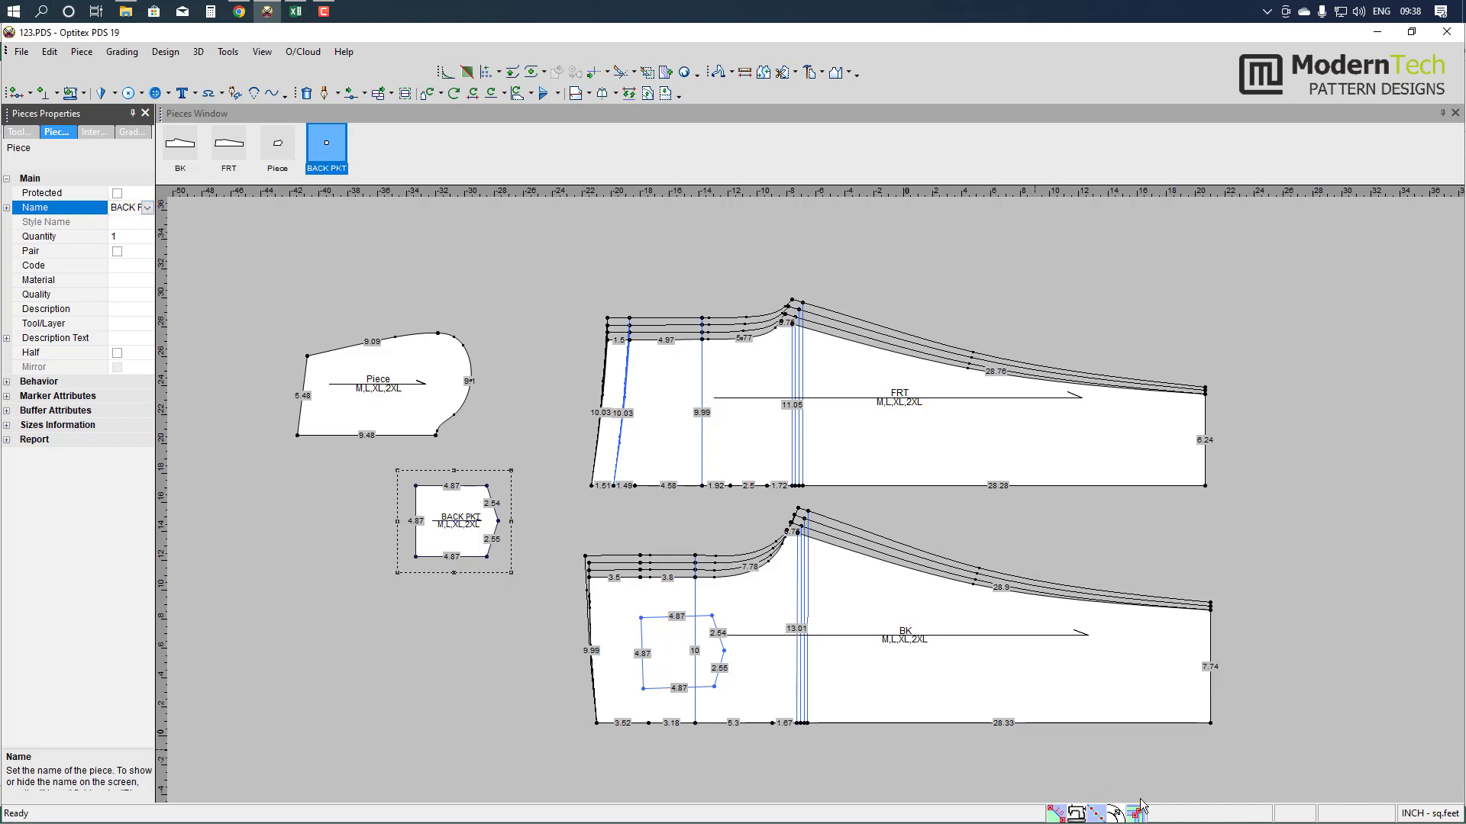
# - Apply a 1-inch seam allowance along every edge of BACK PKT
pyautogui.click(1076, 814)
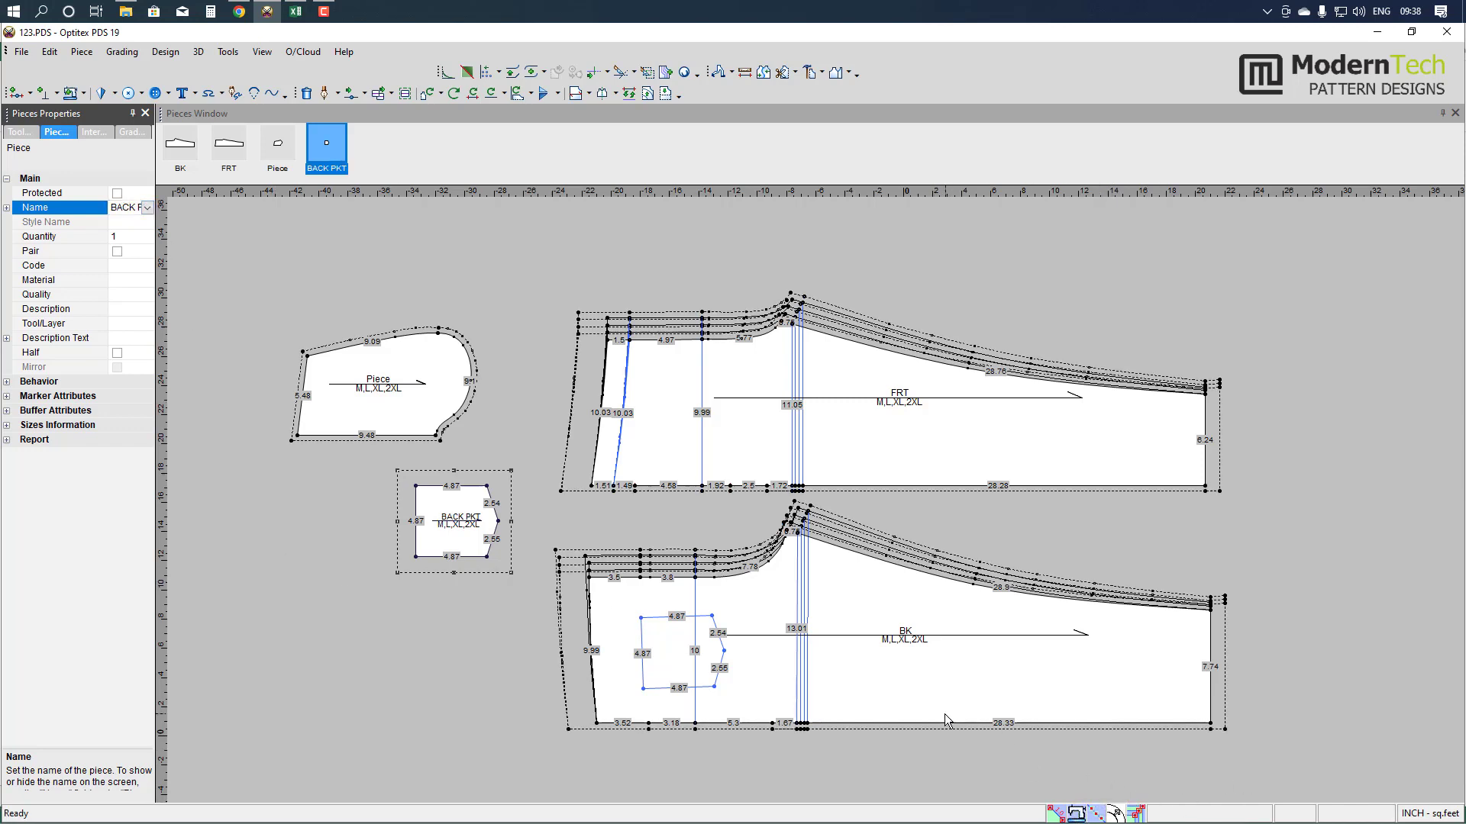
pyautogui.click(415, 557)
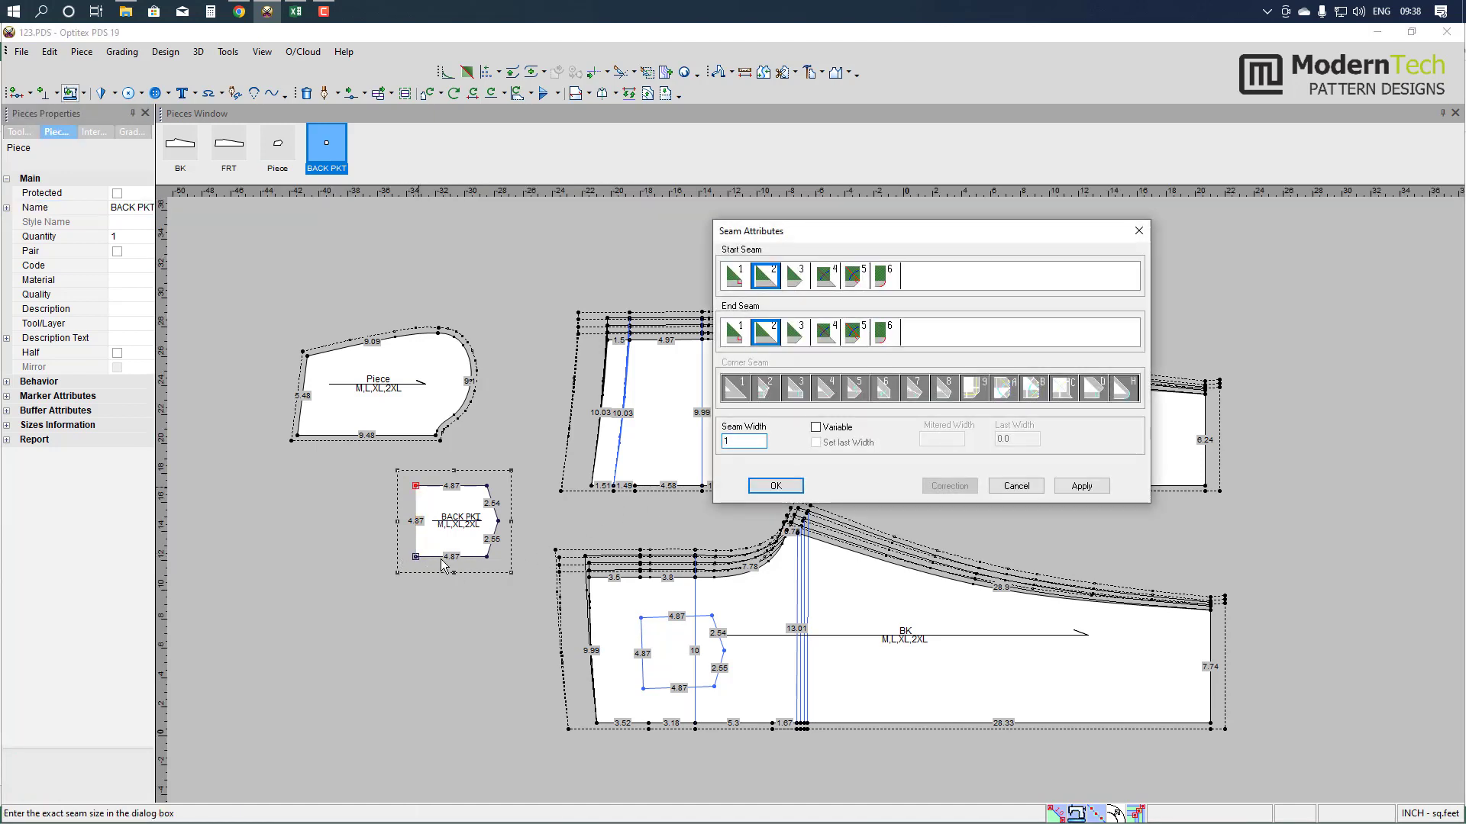
pyautogui.press('Return')
pyautogui.click(416, 486)
pyautogui.click(433, 596)
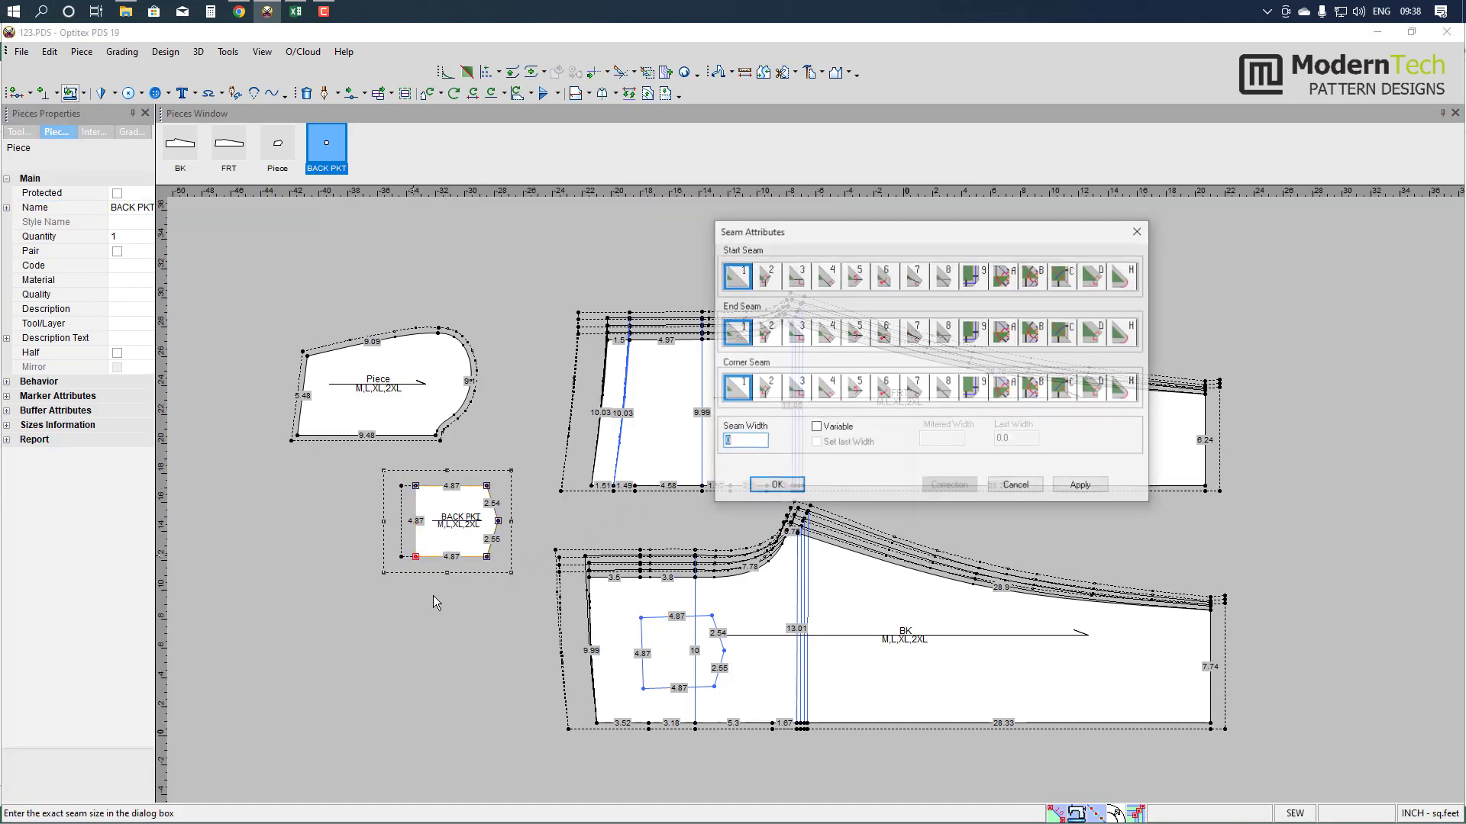
pyautogui.press('Return')
pyautogui.rightClick(308, 469)
pyautogui.click(322, 483)
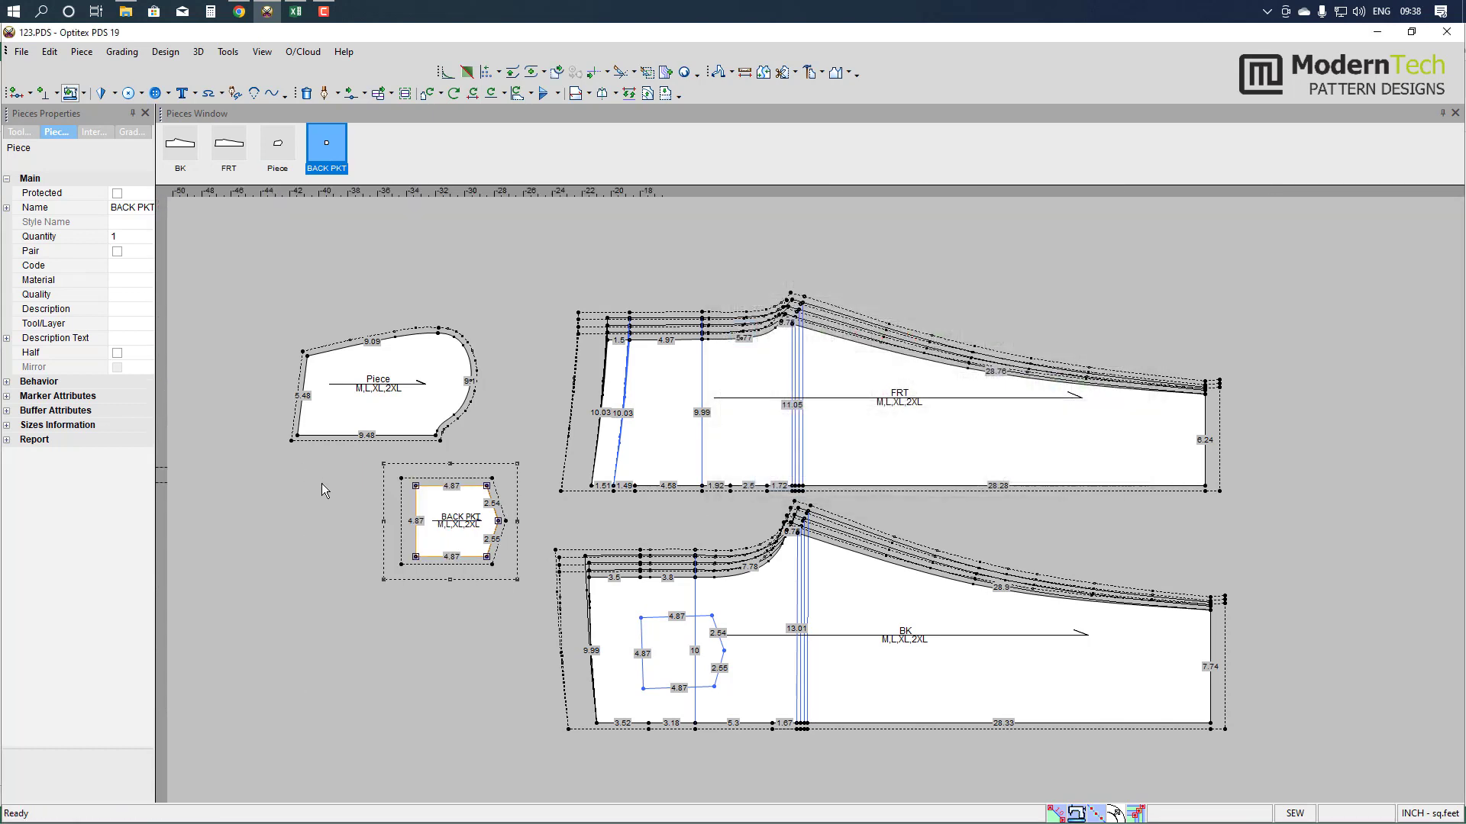
pyautogui.click(328, 507)
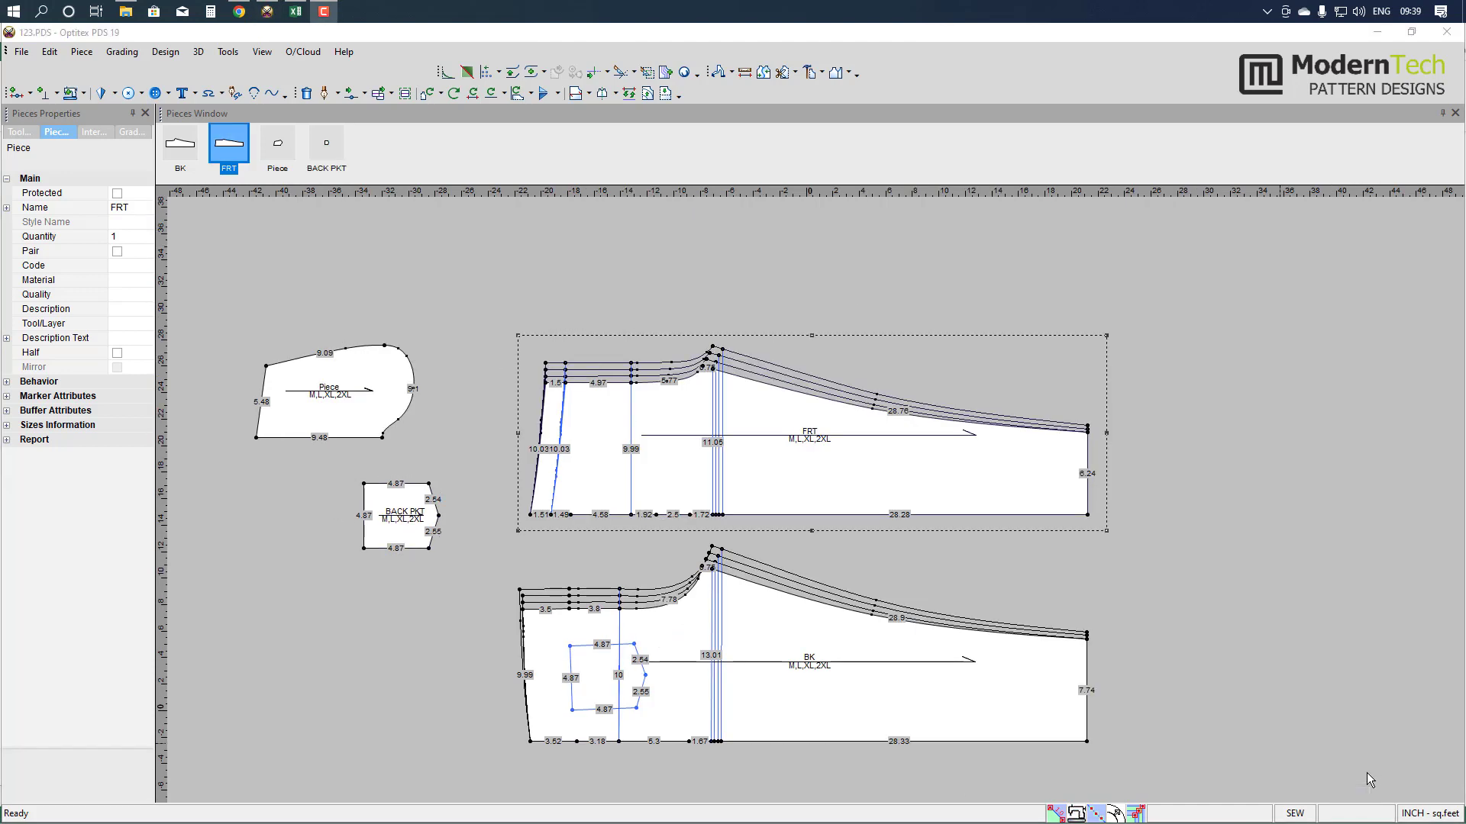
# - Move FRT and BK upward into place and mark BK as a pair
pyautogui.moveTo(787, 502); pyautogui.dragTo(794, 419)
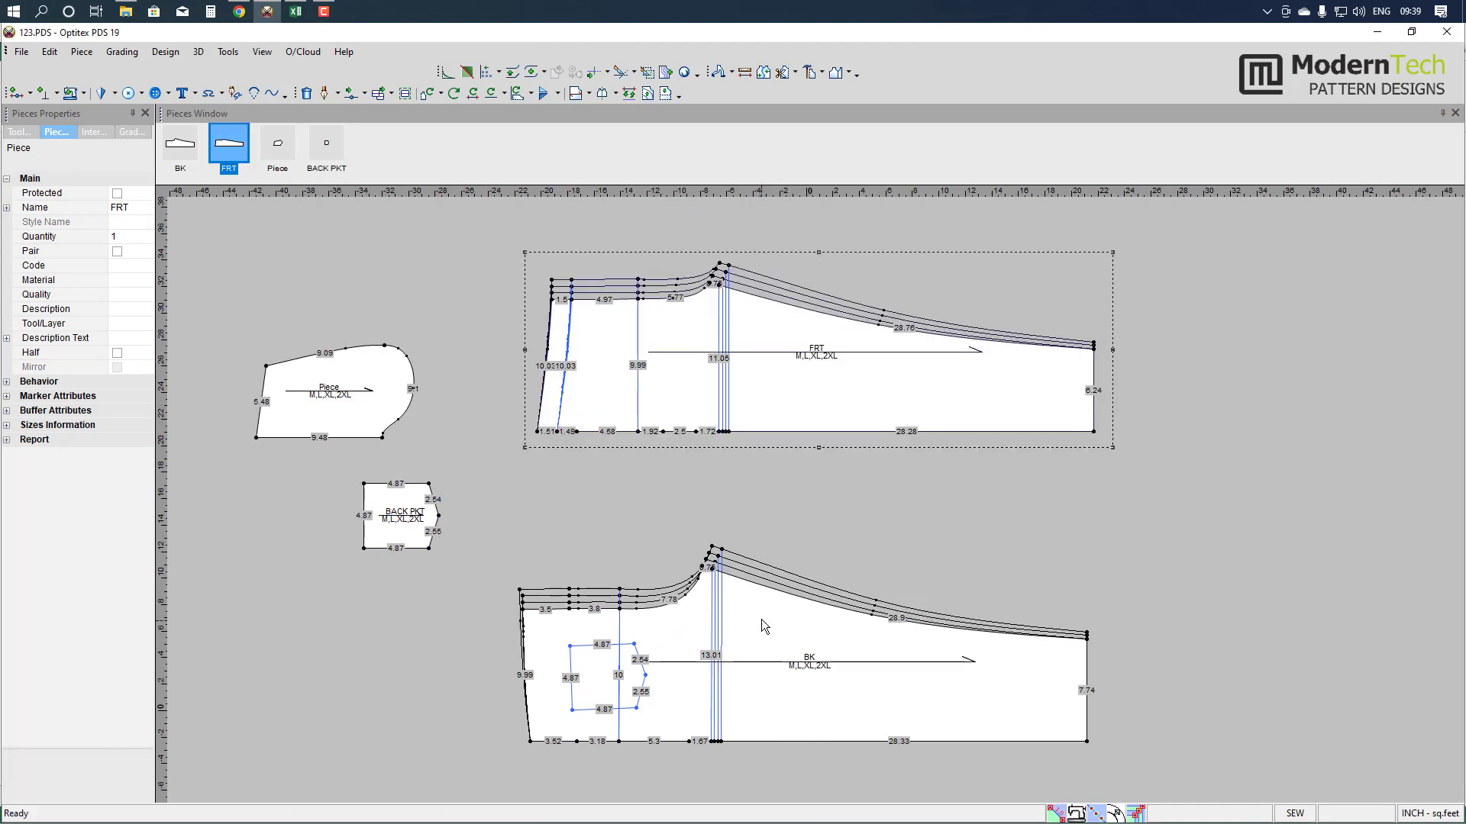
pyautogui.moveTo(762, 620); pyautogui.dragTo(767, 528)
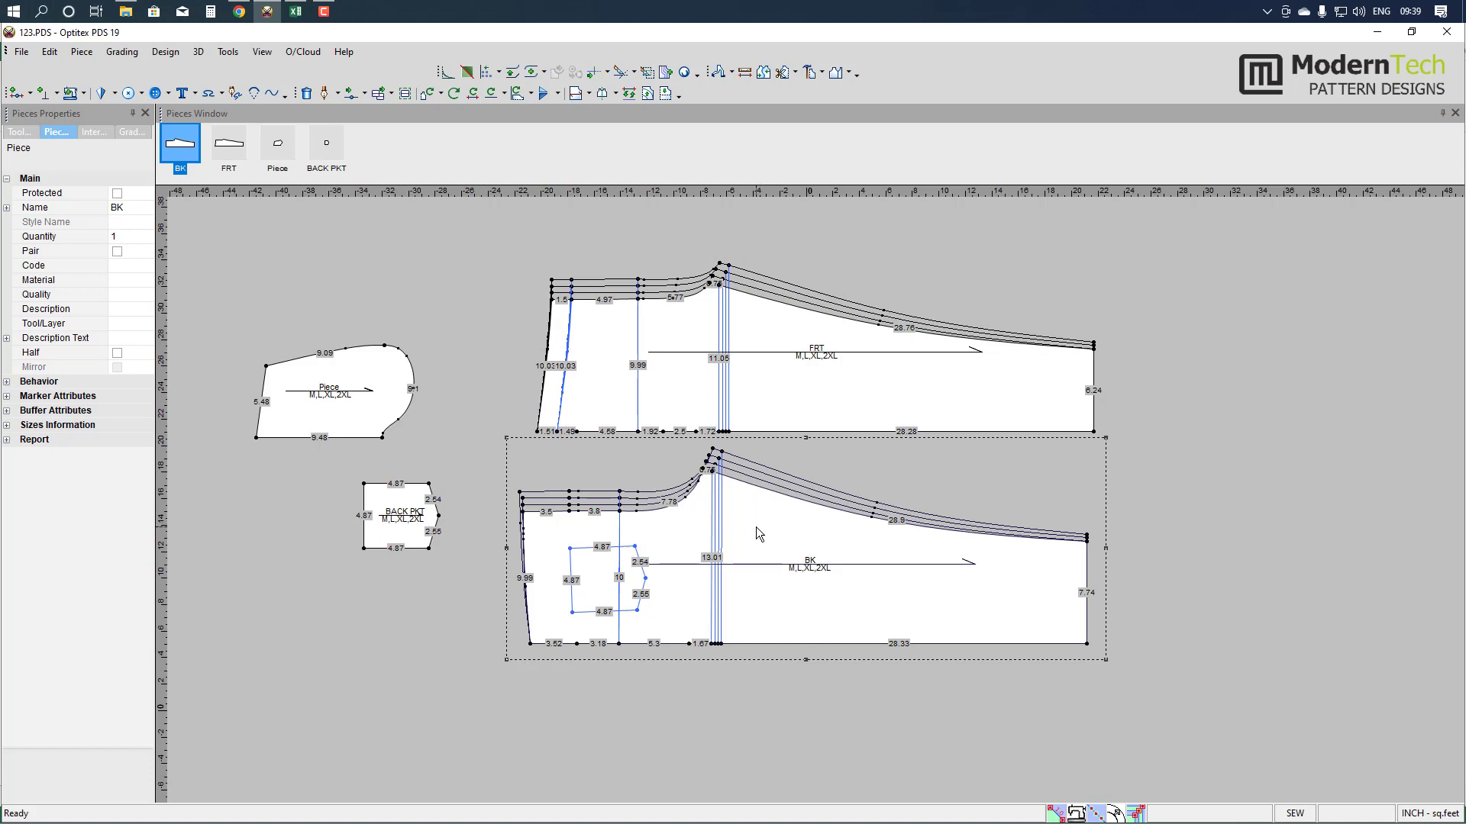
pyautogui.click(784, 416)
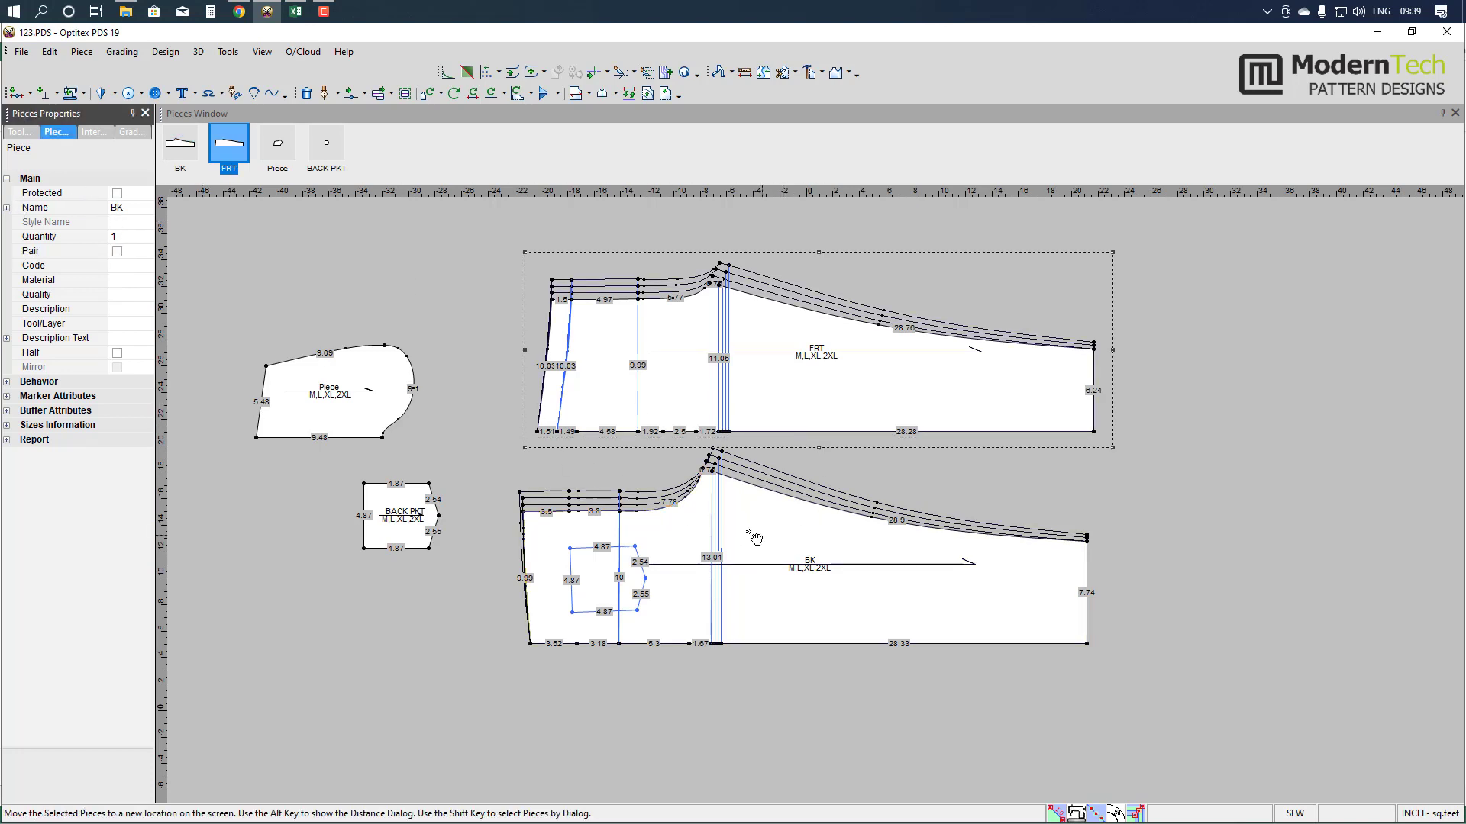
pyautogui.click(752, 488)
pyautogui.click(117, 251)
# - Set the small Piece's quantity to 2 and shift BK slightly right
pyautogui.click(295, 412)
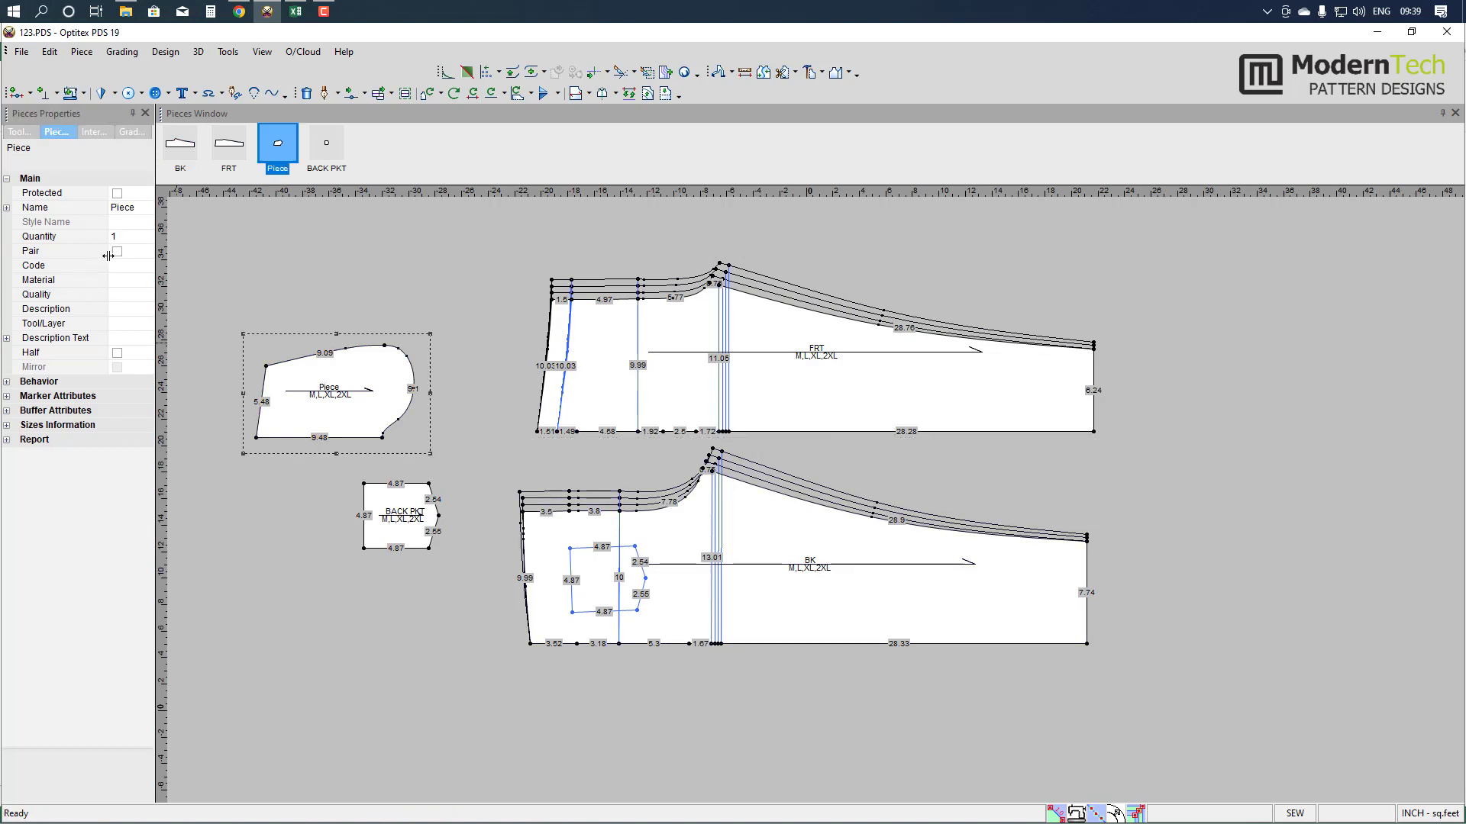
pyautogui.click(128, 238)
pyautogui.write('2')
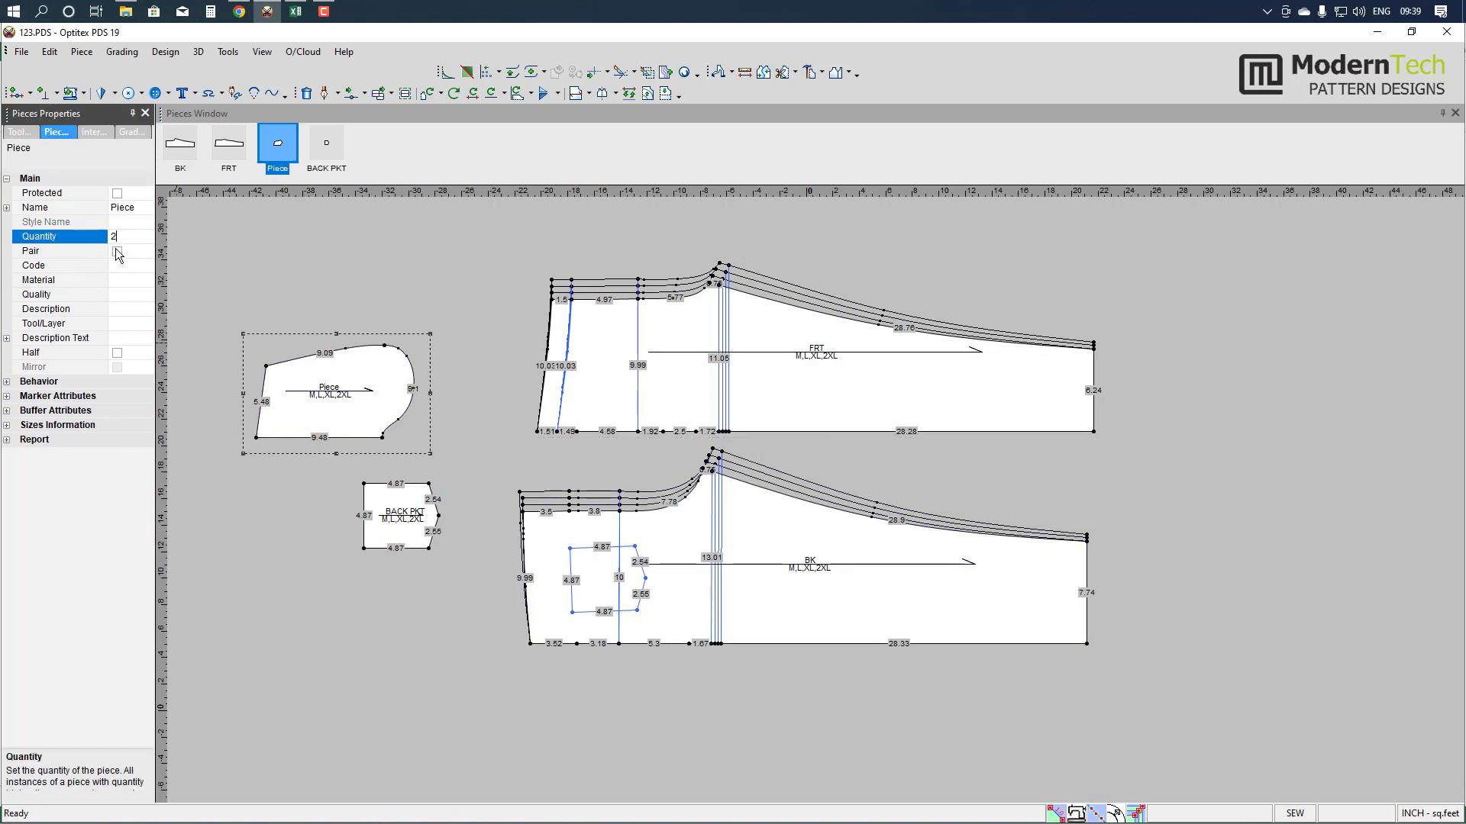
pyautogui.click(387, 538)
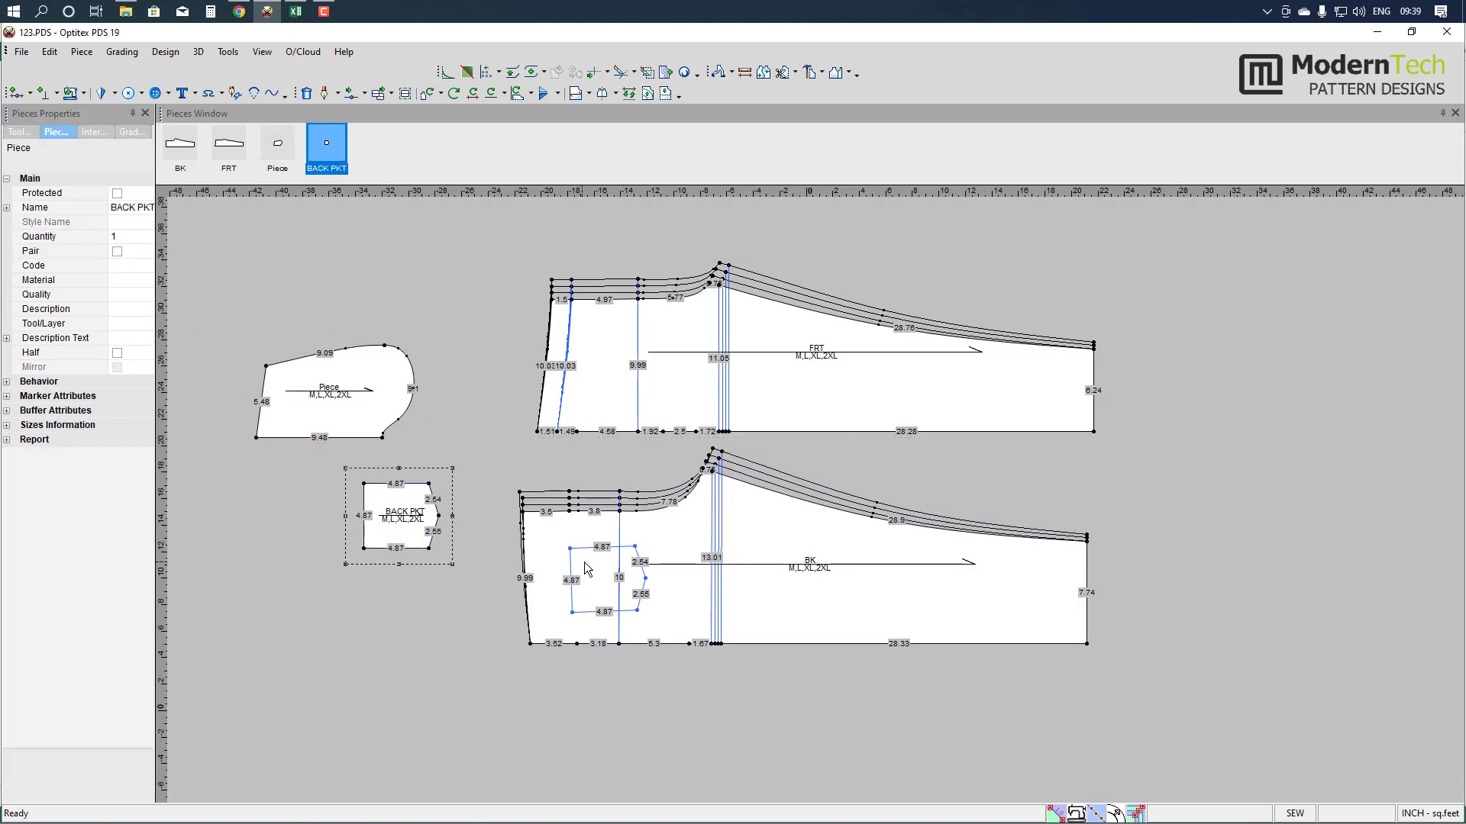
pyautogui.moveTo(681, 551); pyautogui.dragTo(712, 540)
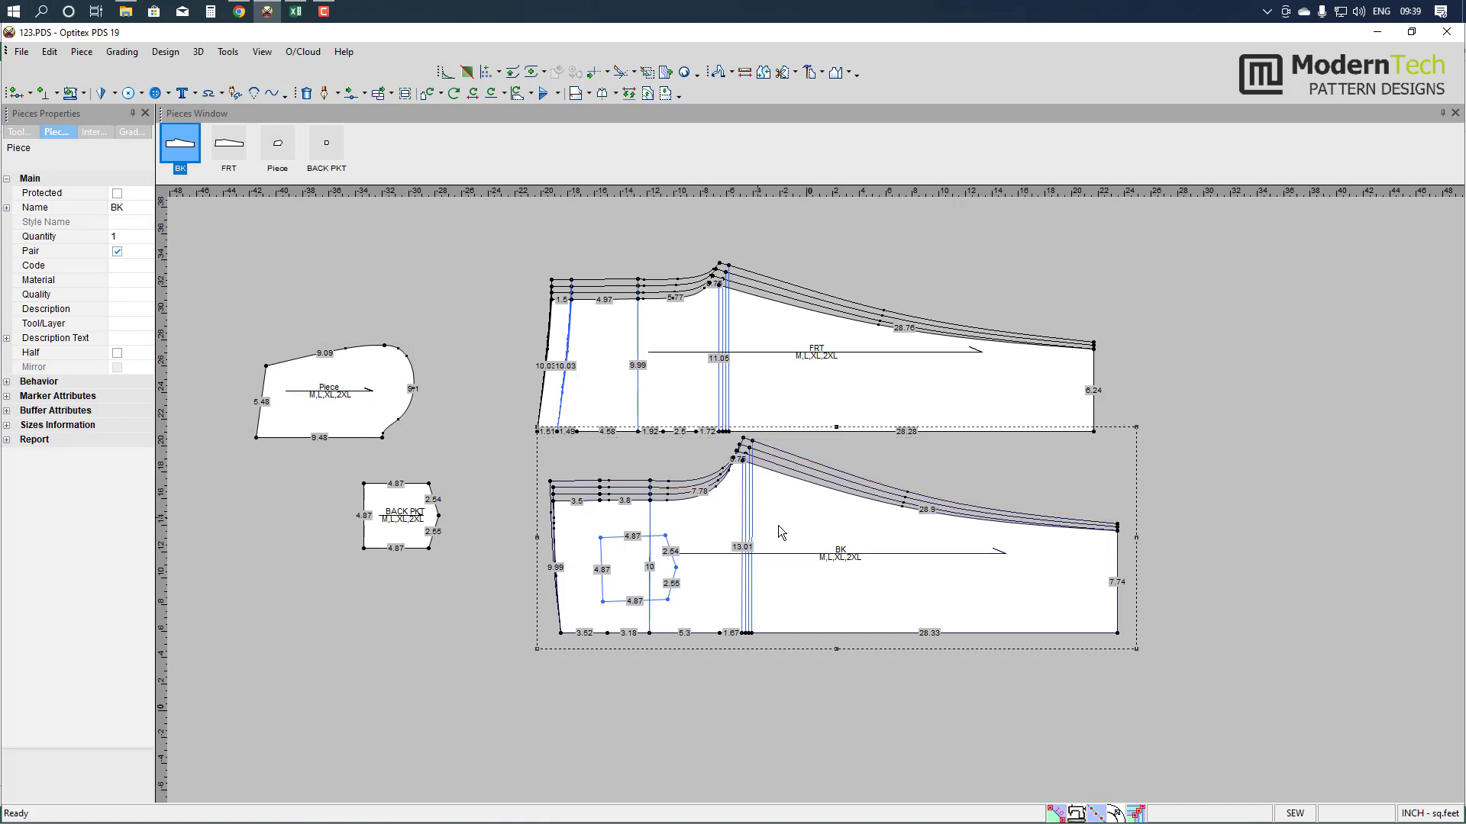
# - Grade the first BK top-edge point by dy 0.5 and dx 0.25 for L, XL, 2XL
pyautogui.scroll(3, 792, 588)
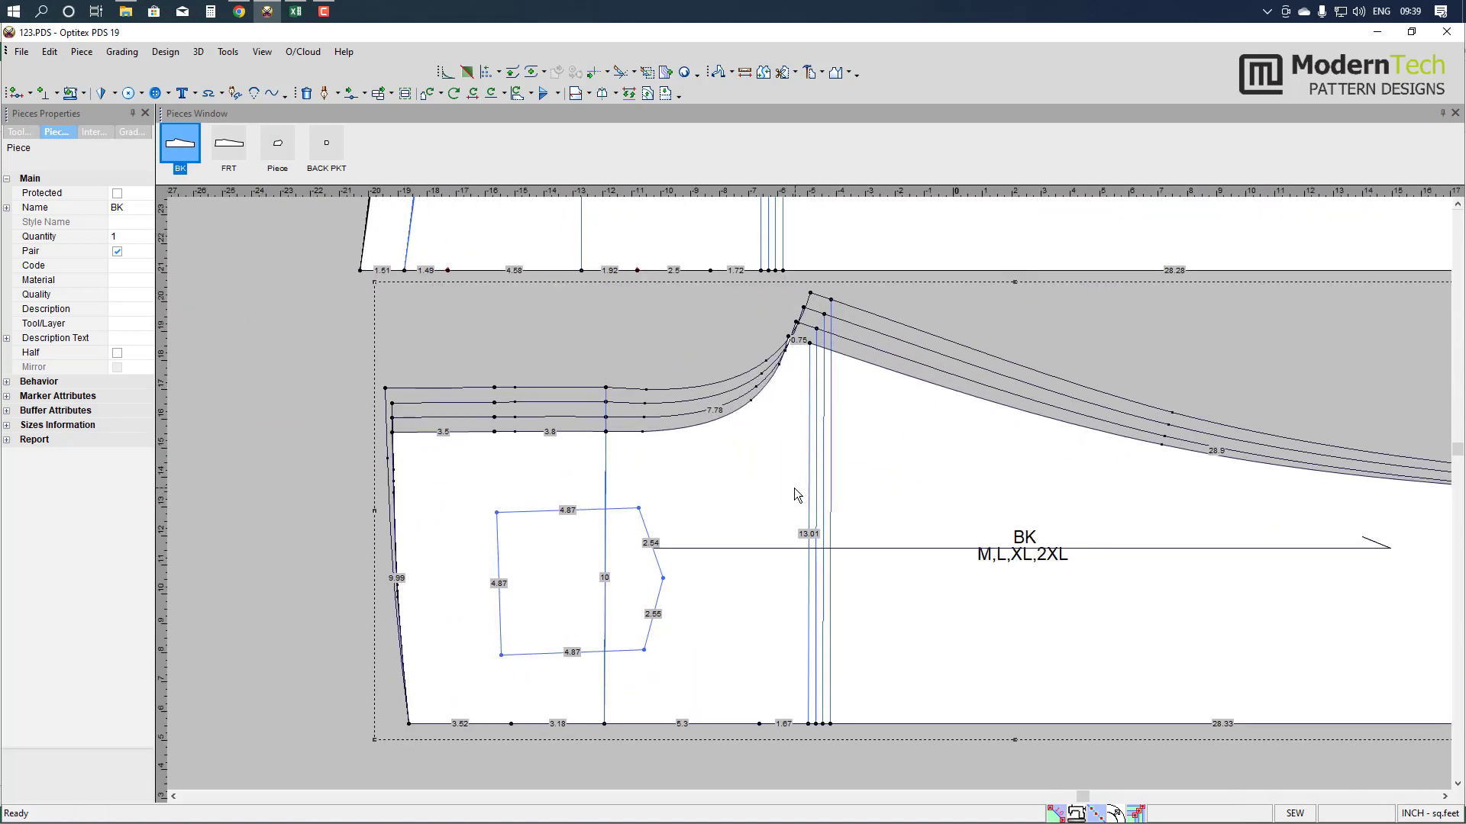
pyautogui.scroll(1, 697, 461)
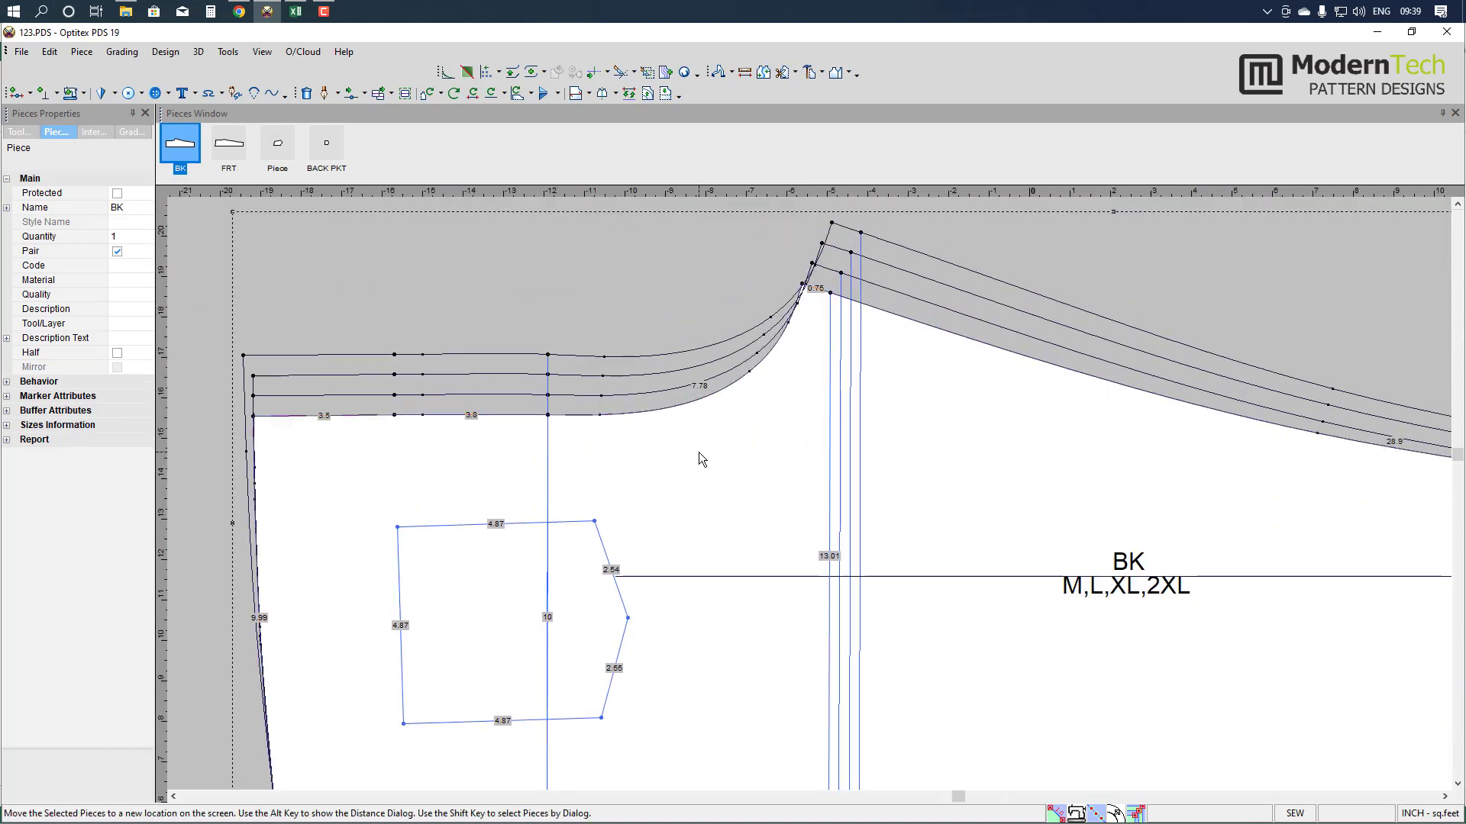
pyautogui.click(749, 372)
pyautogui.click(132, 132)
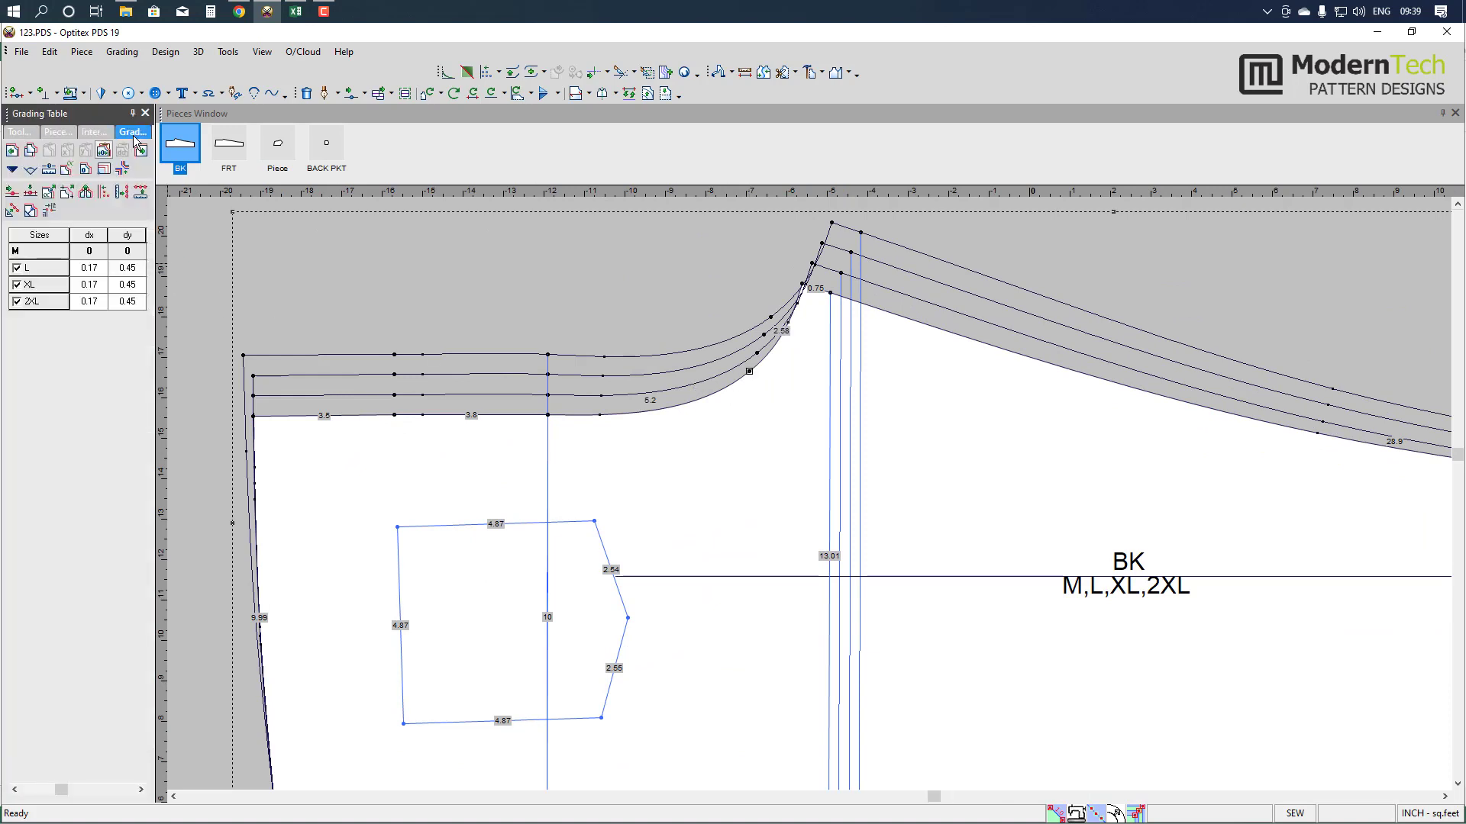
pyautogui.moveTo(126, 267)
pyautogui.mouseDown()
pyautogui.moveTo(127, 308)
pyautogui.moveTo(88, 301)
pyautogui.mouseUp()
pyautogui.write('0.5')
pyautogui.press('Return')
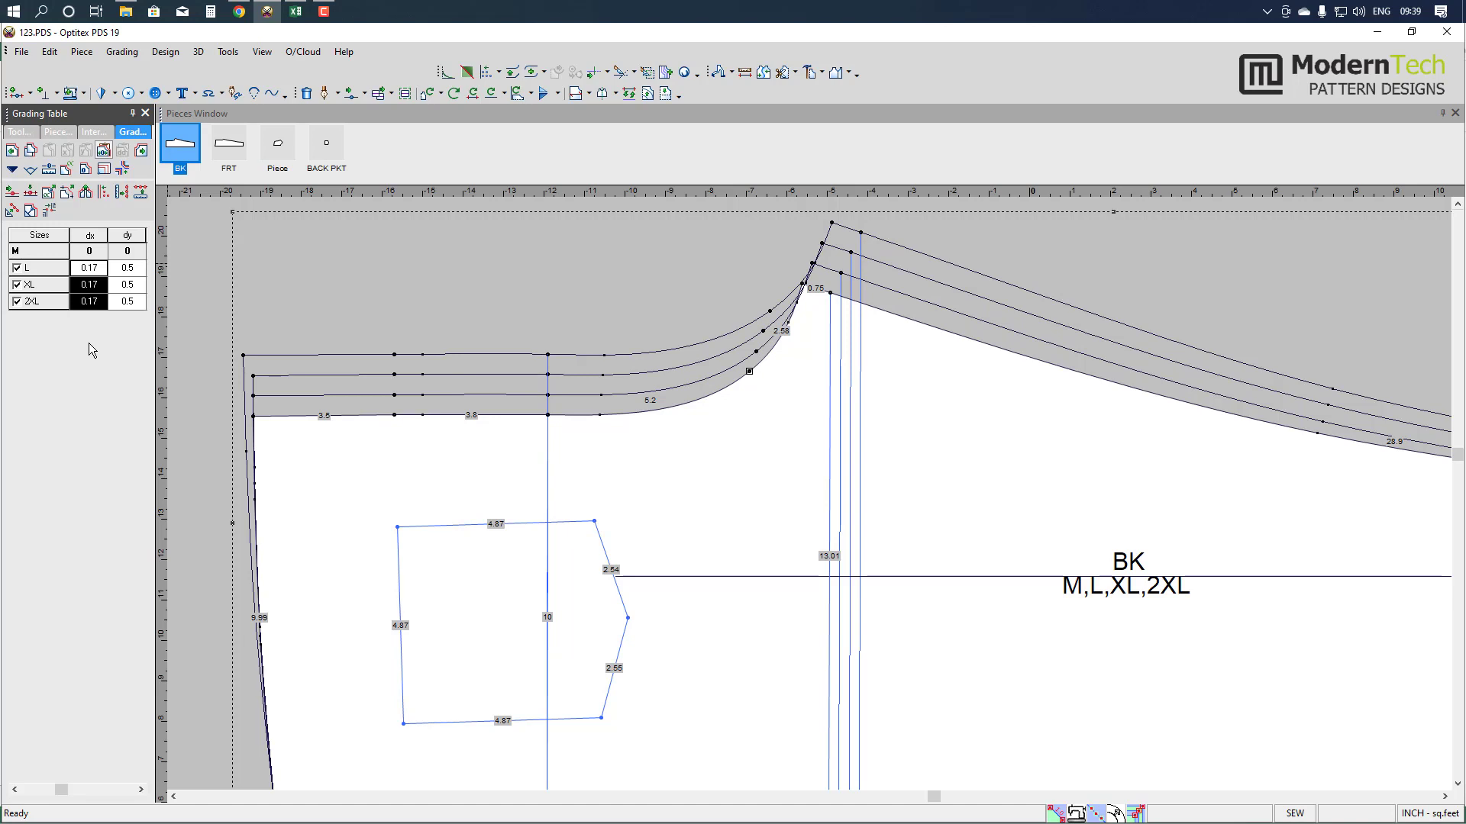
pyautogui.write('0.25')
pyautogui.press('Return')
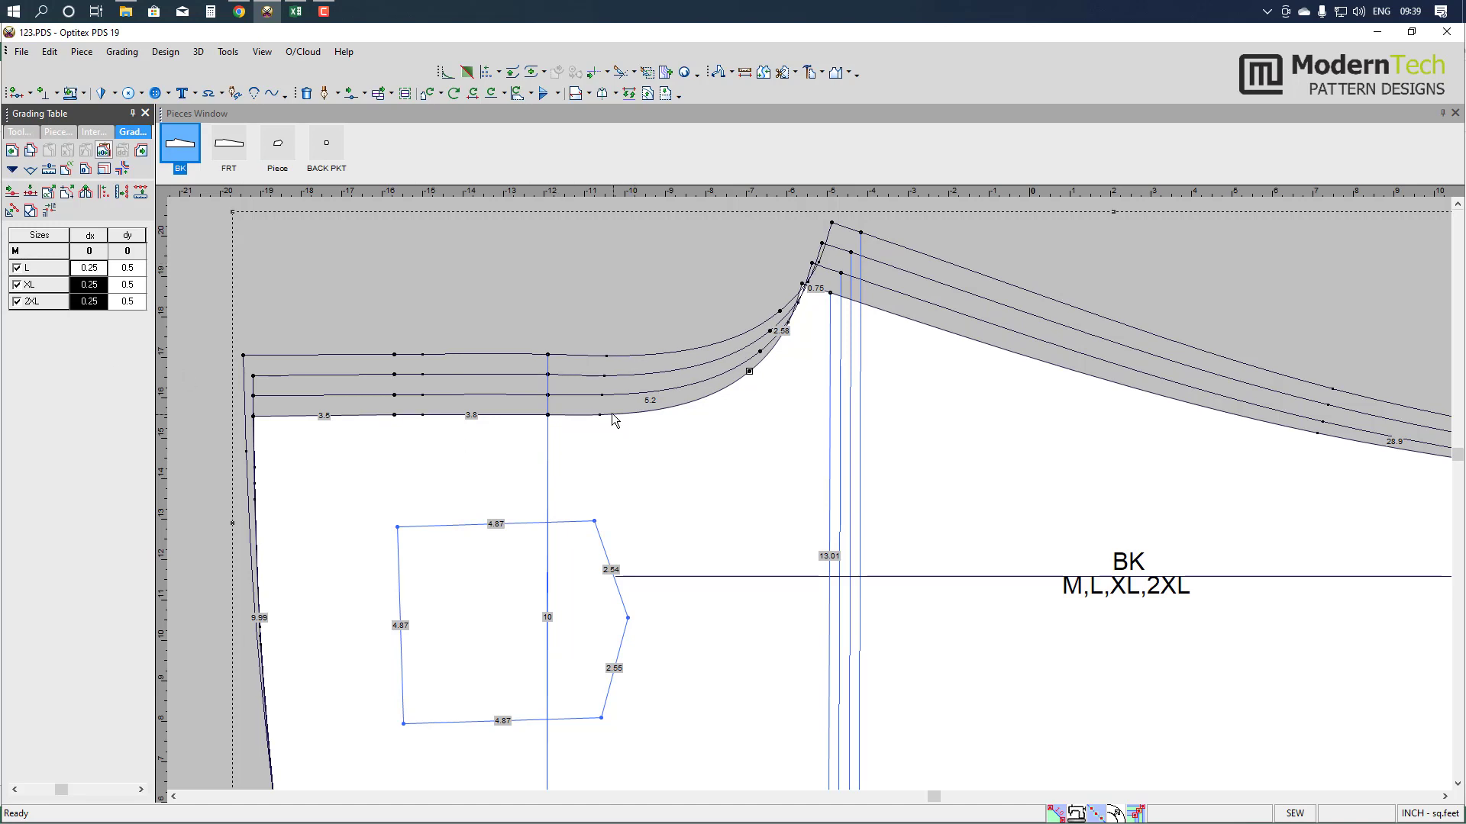
# - Make the next BK edge point a grading point with dy 0.5 and dx 0.25 for L–2XL
pyautogui.click(600, 415)
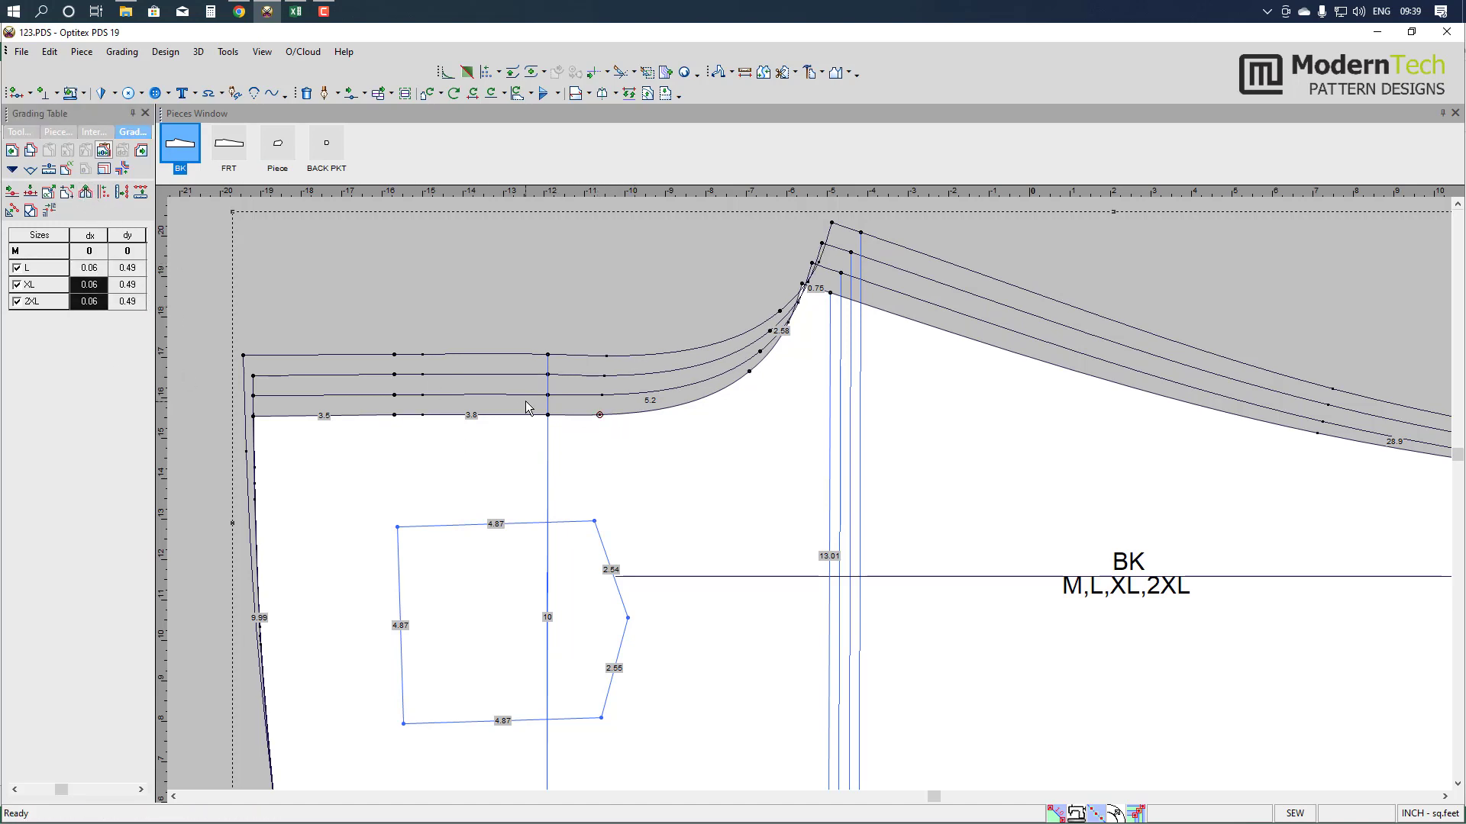
pyautogui.click(57, 132)
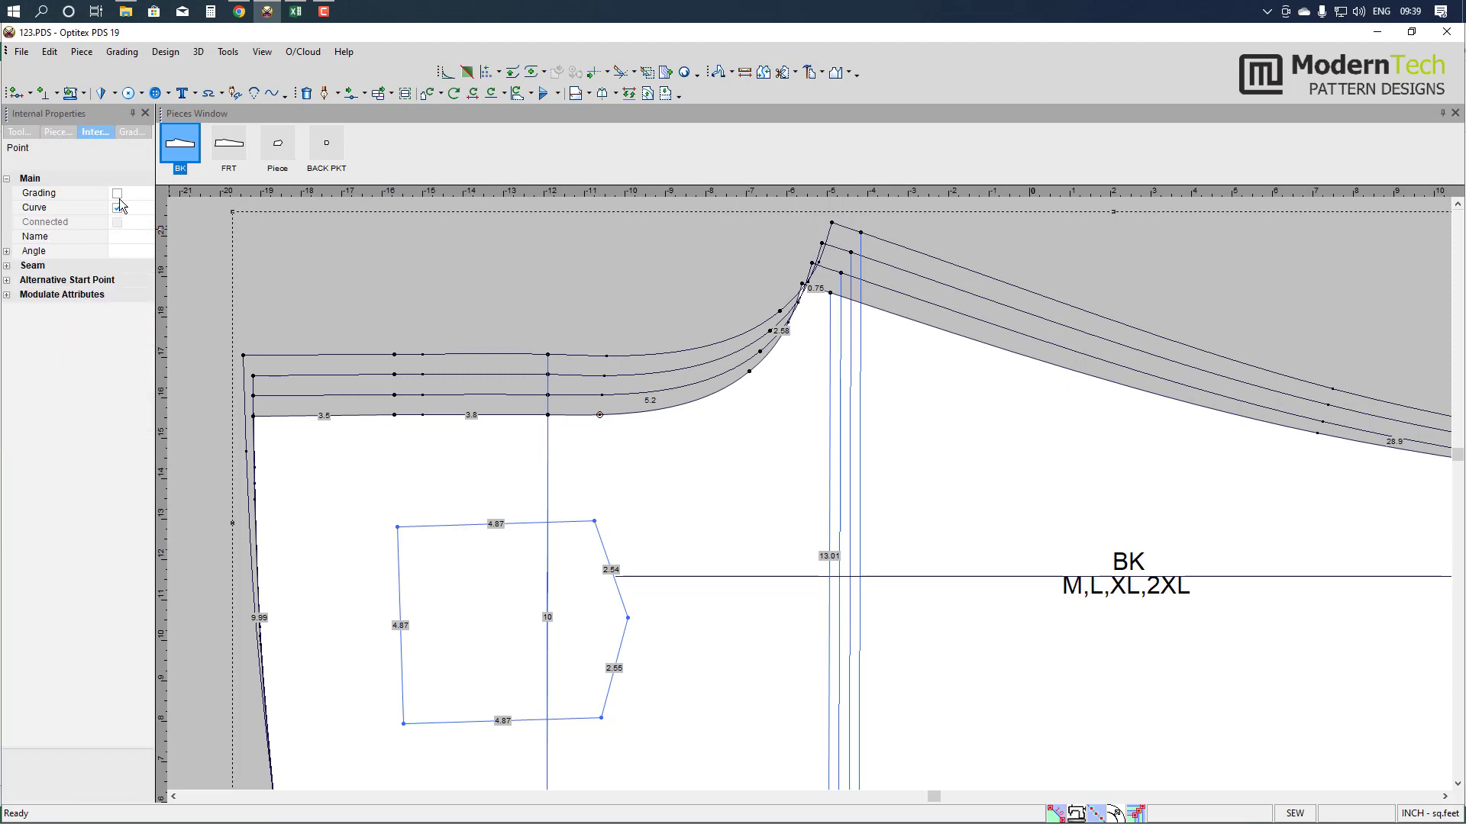
pyautogui.click(117, 194)
pyautogui.click(131, 132)
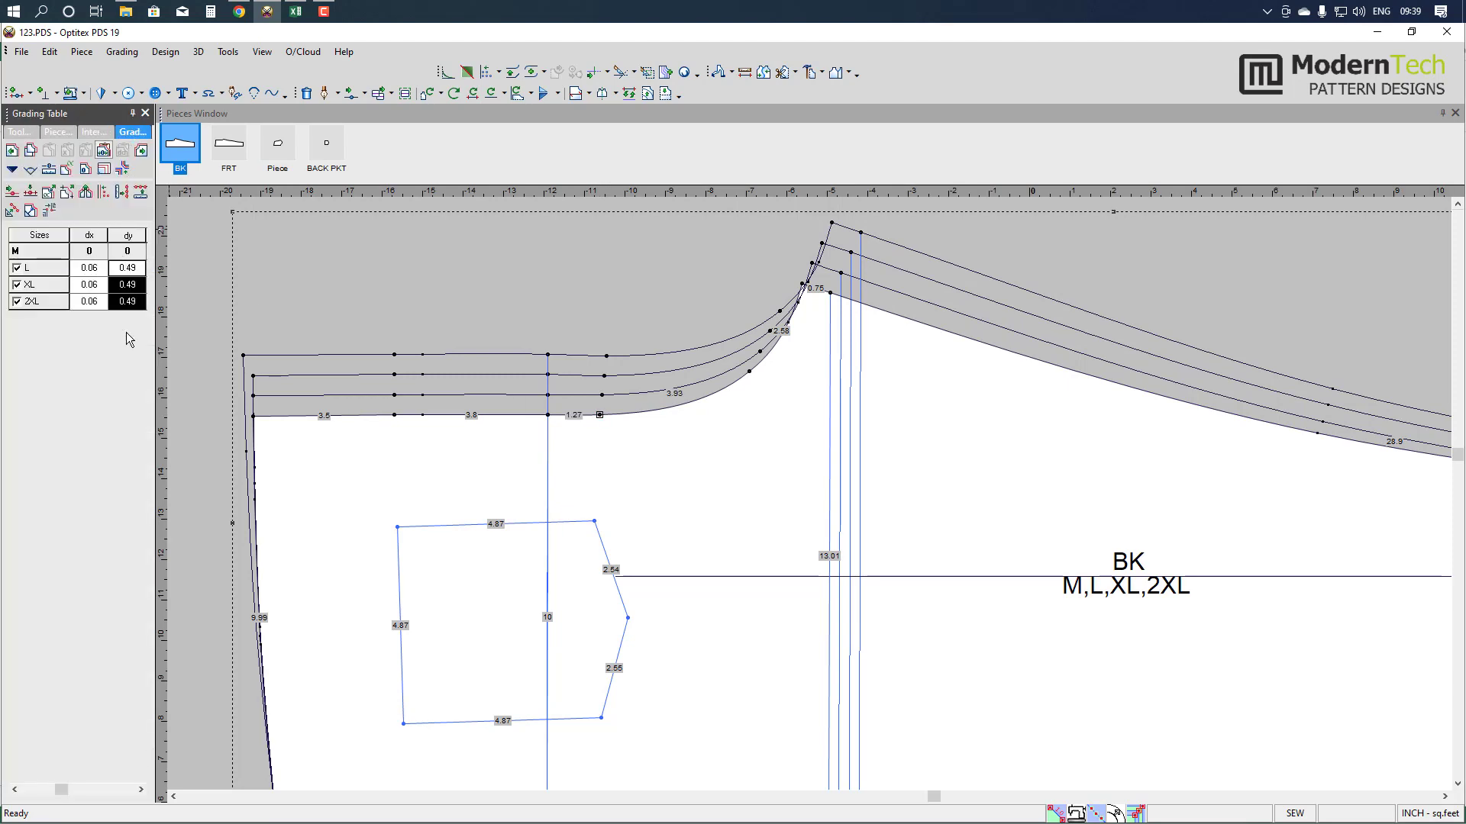
pyautogui.write('0.5')
pyautogui.press('Return')
pyautogui.moveTo(76, 268); pyautogui.dragTo(87, 306)
pyautogui.write('0.25')
pyautogui.press('Return')
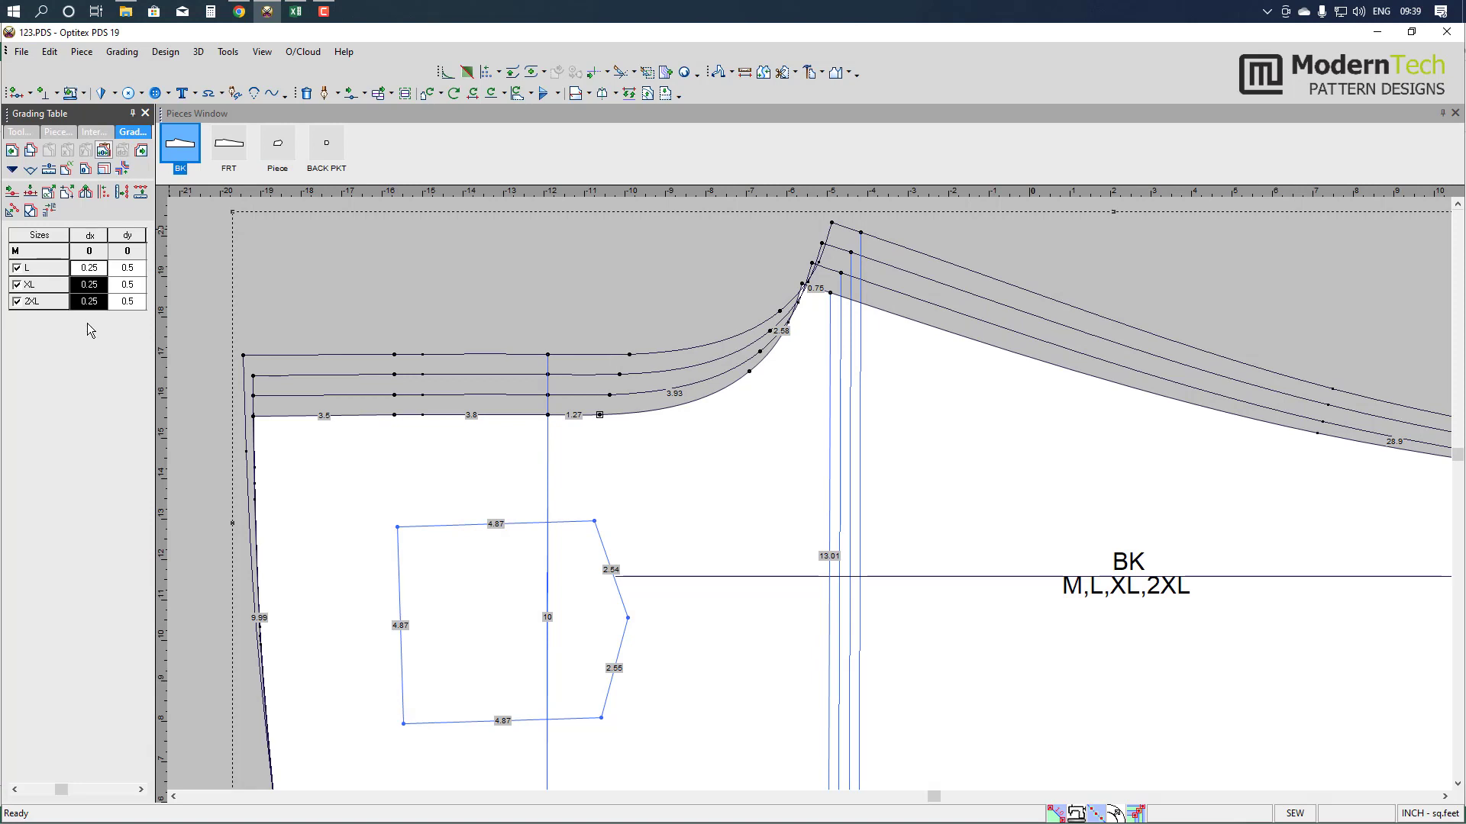
pyautogui.click(657, 415)
pyautogui.scroll(-5, 813, 491)
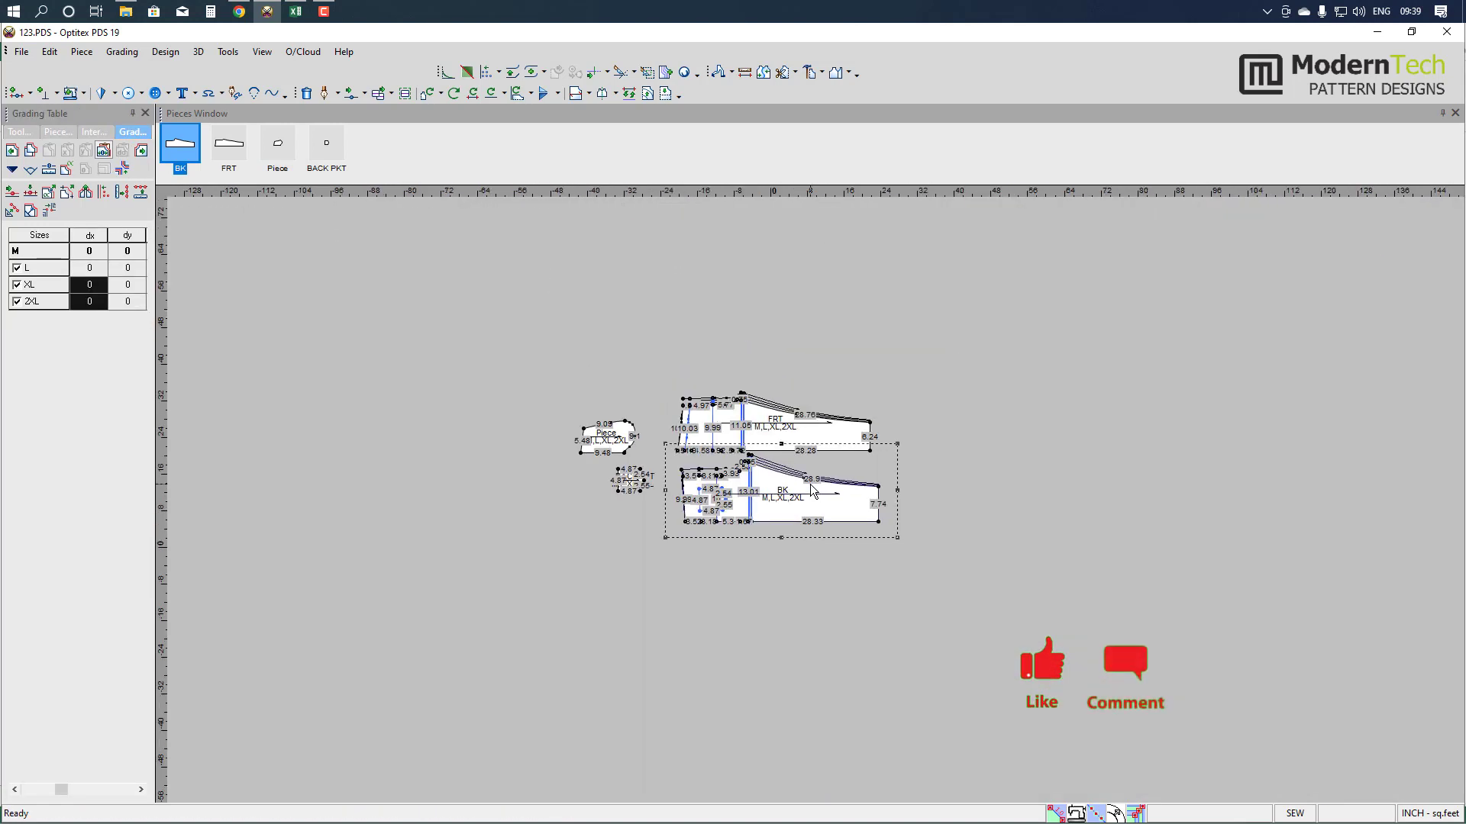
pyautogui.scroll(5, 812, 491)
# - Reposition BK, BACK PKT and the small piece, then rename it FRT PKT as a pair
pyautogui.click(716, 365)
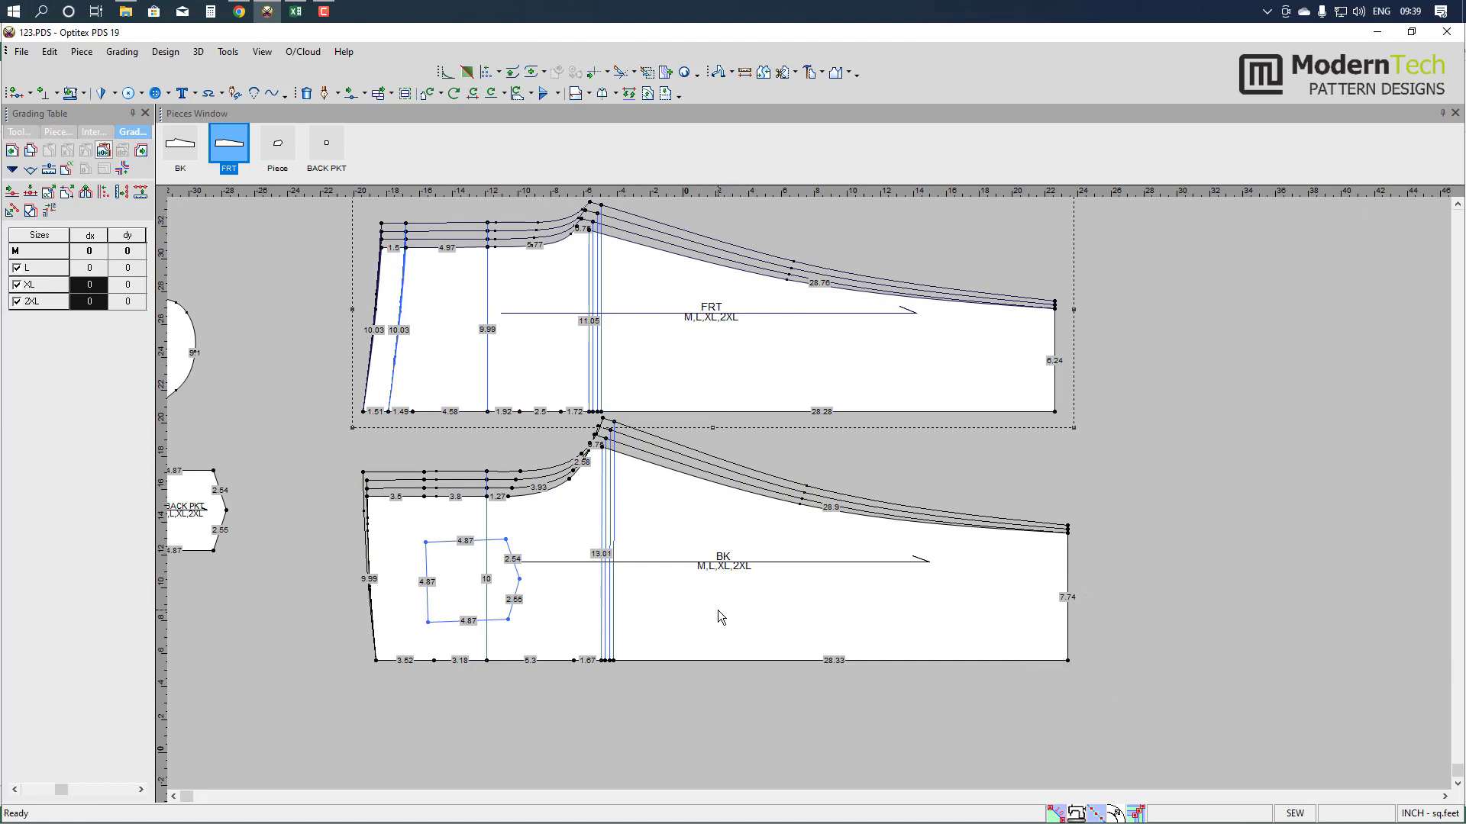
pyautogui.scroll(-3, 818, 498)
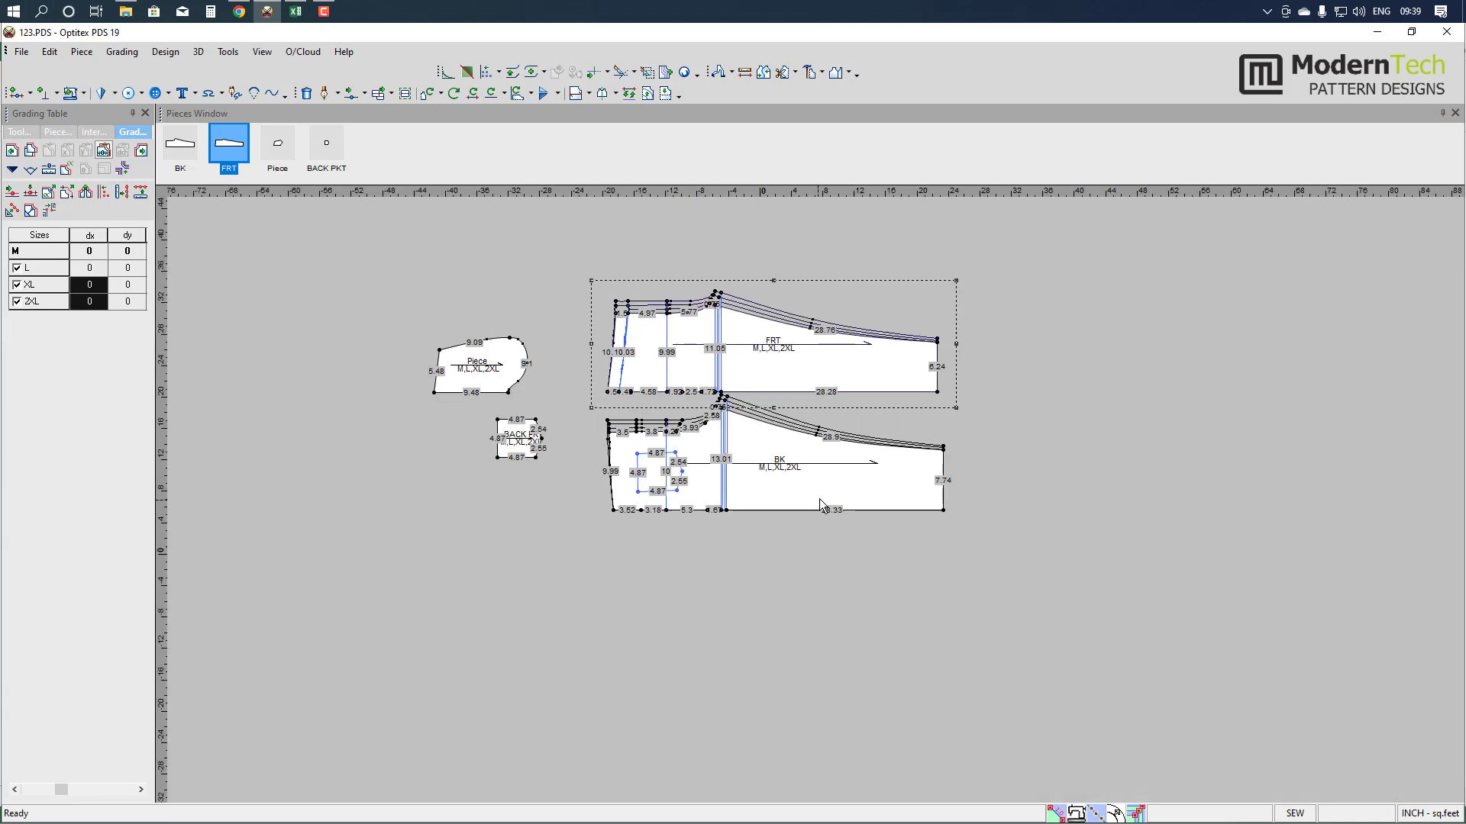
pyautogui.scroll(1, 818, 498)
pyautogui.scroll(1, 817, 499)
pyautogui.moveTo(809, 504); pyautogui.dragTo(809, 520)
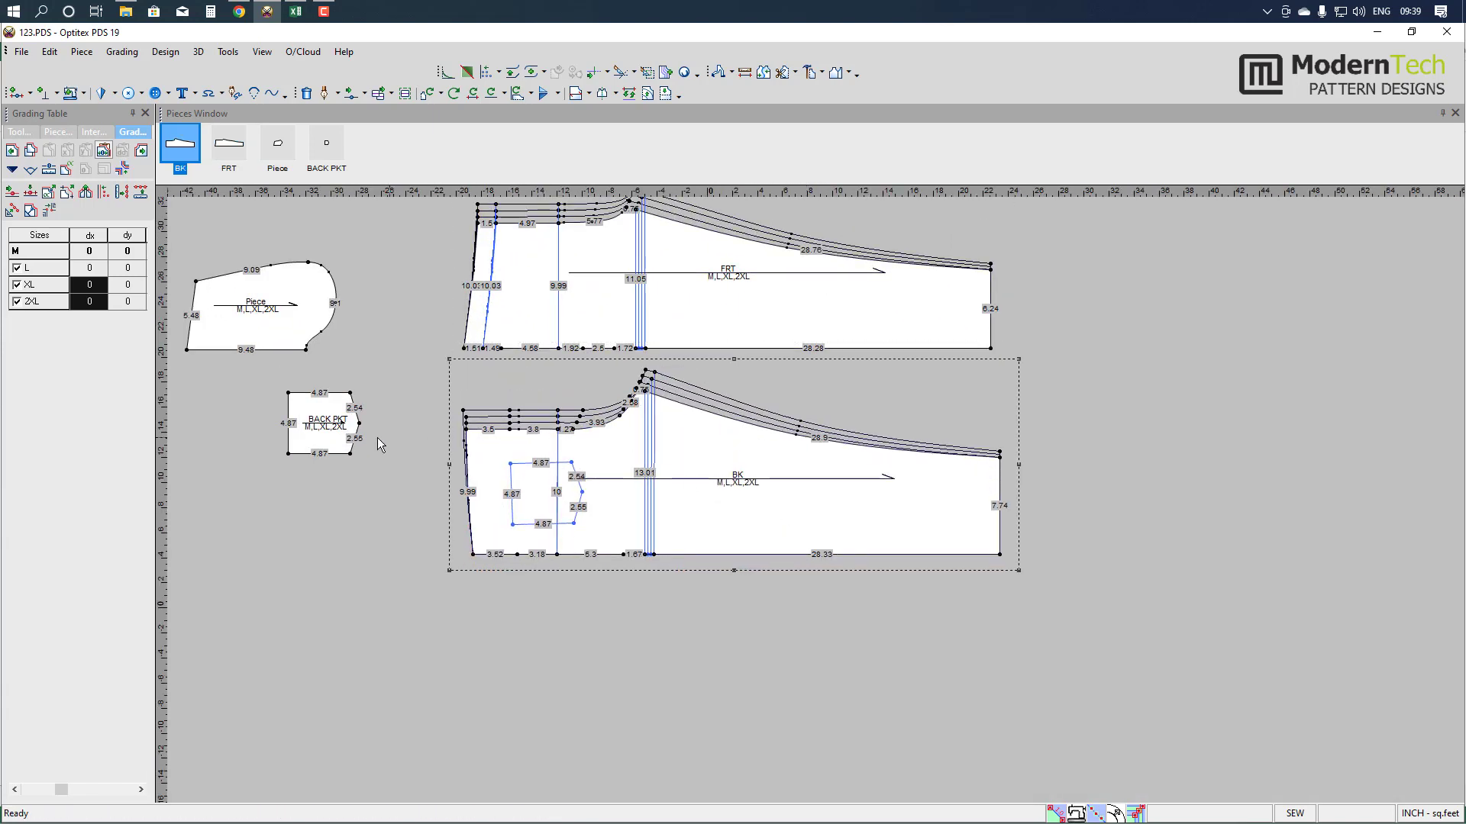
pyautogui.moveTo(328, 428); pyautogui.dragTo(335, 452)
pyautogui.moveTo(277, 339); pyautogui.dragTo(303, 349)
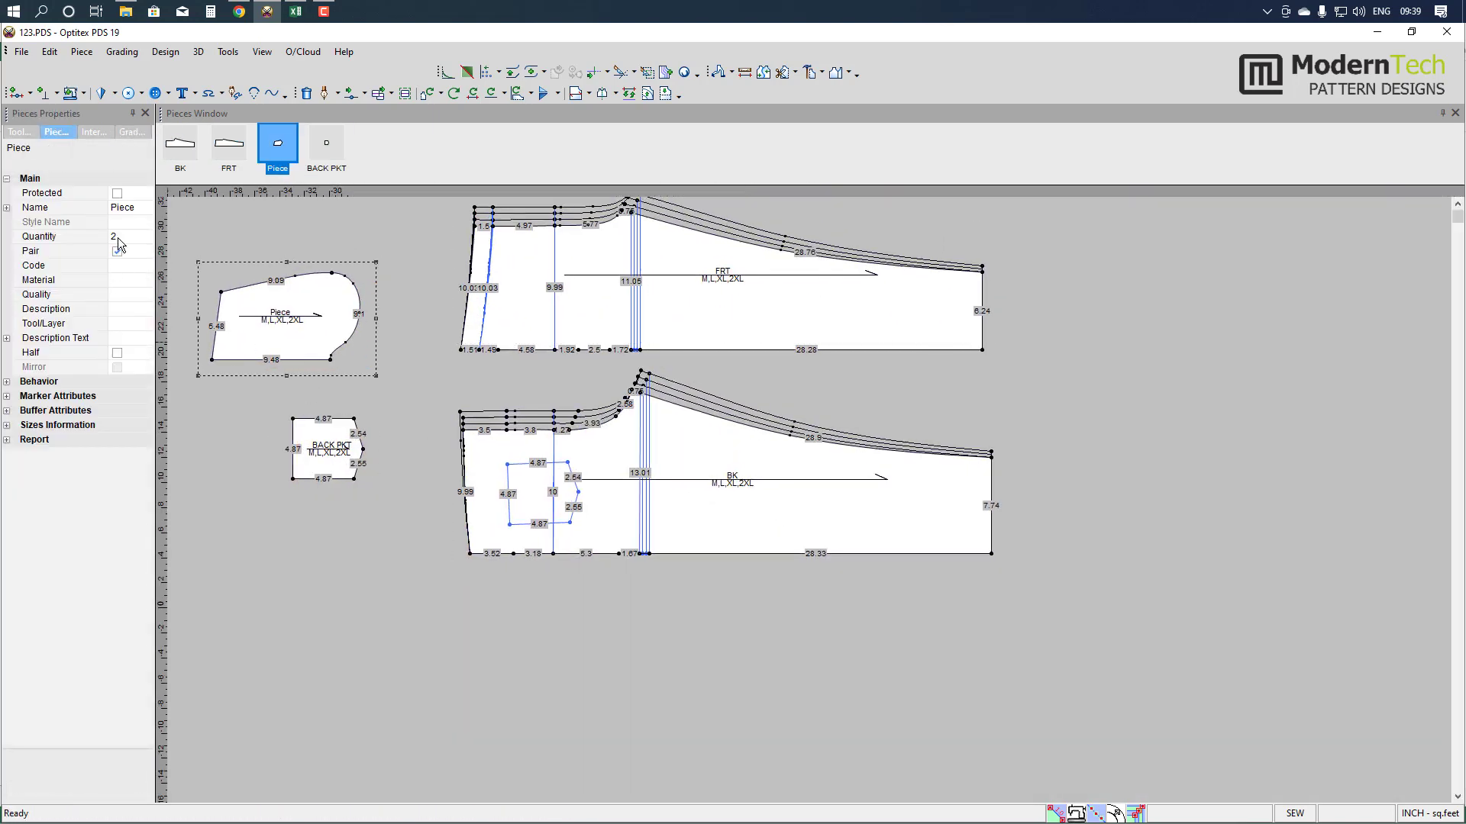
pyautogui.click(126, 208)
pyautogui.write('FR')
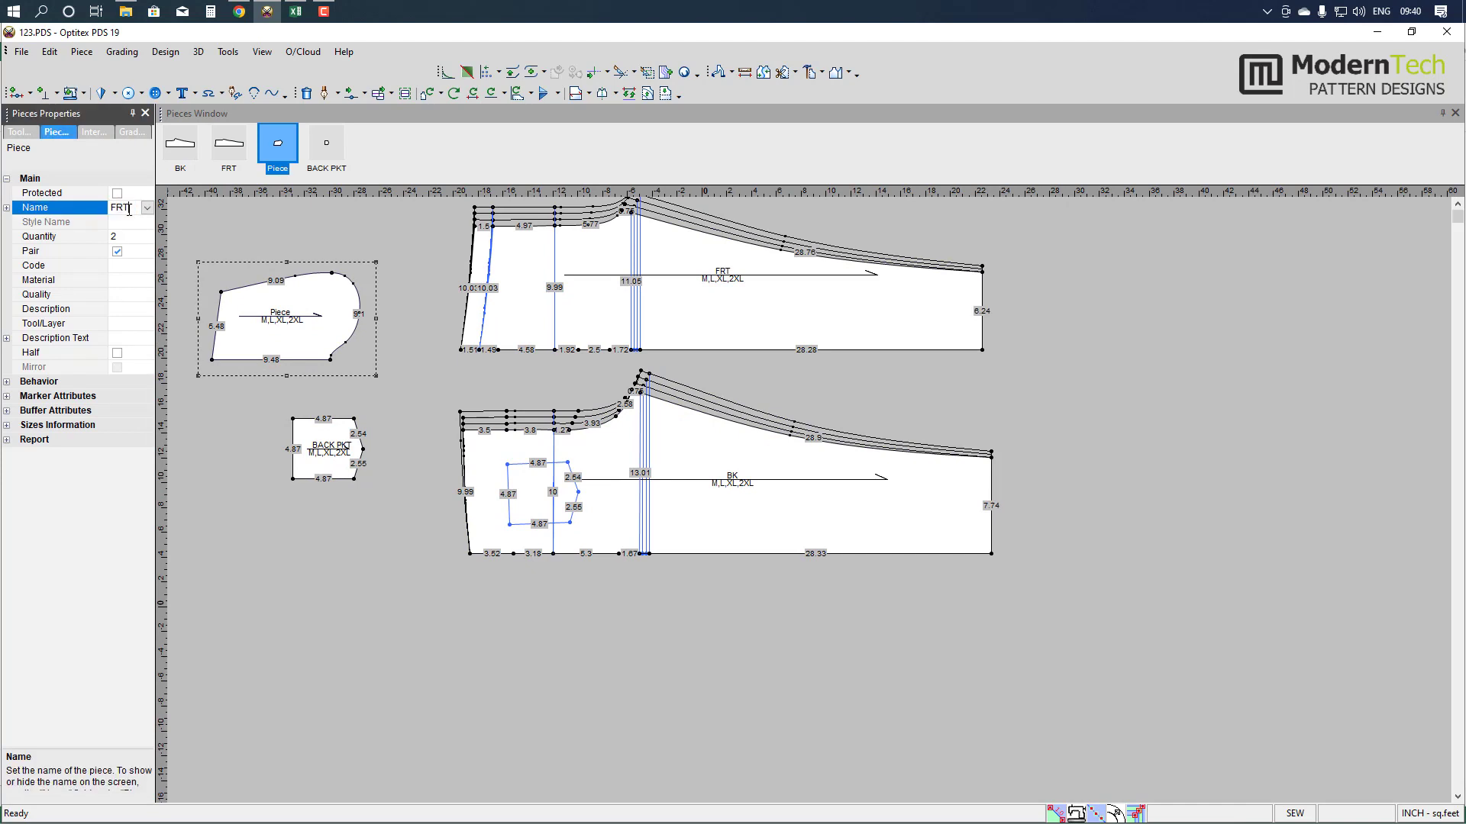
pyautogui.write('T')
pyautogui.press('Return')
# - Save the pattern file and start a new blank document
pyautogui.click(22, 51)
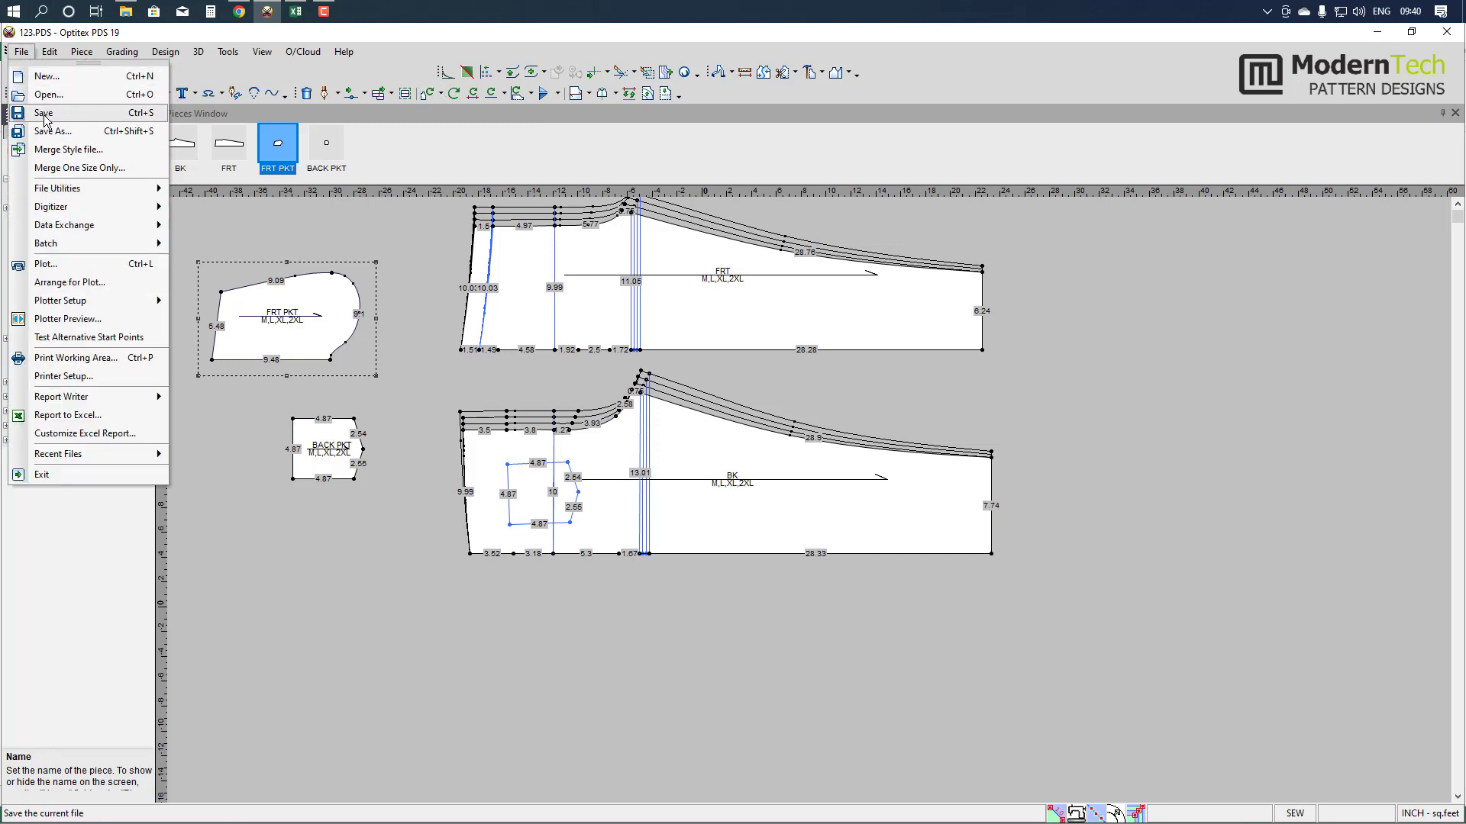
pyautogui.press('Escape')
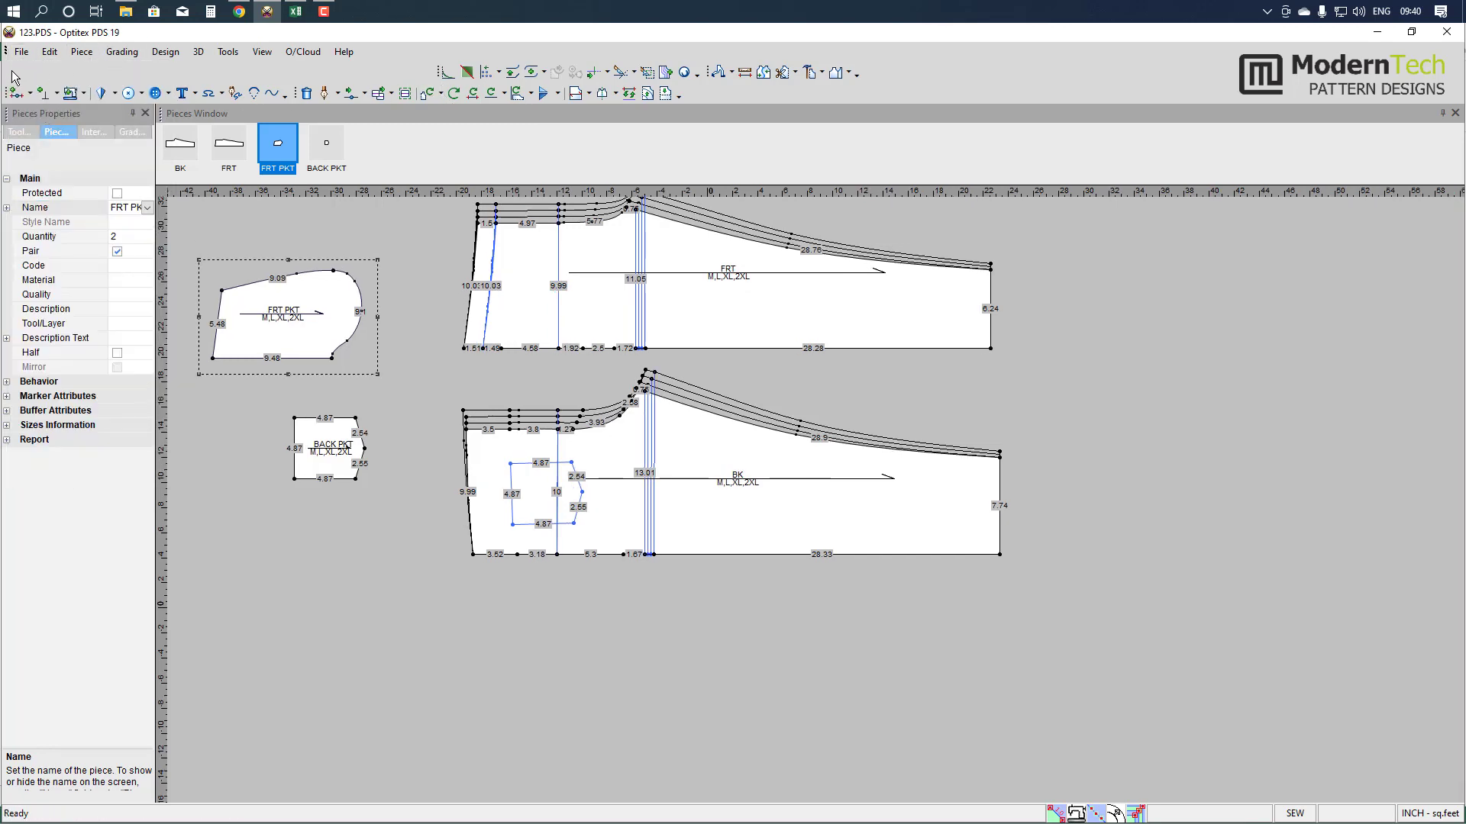
pyautogui.click(22, 52)
pyautogui.click(38, 75)
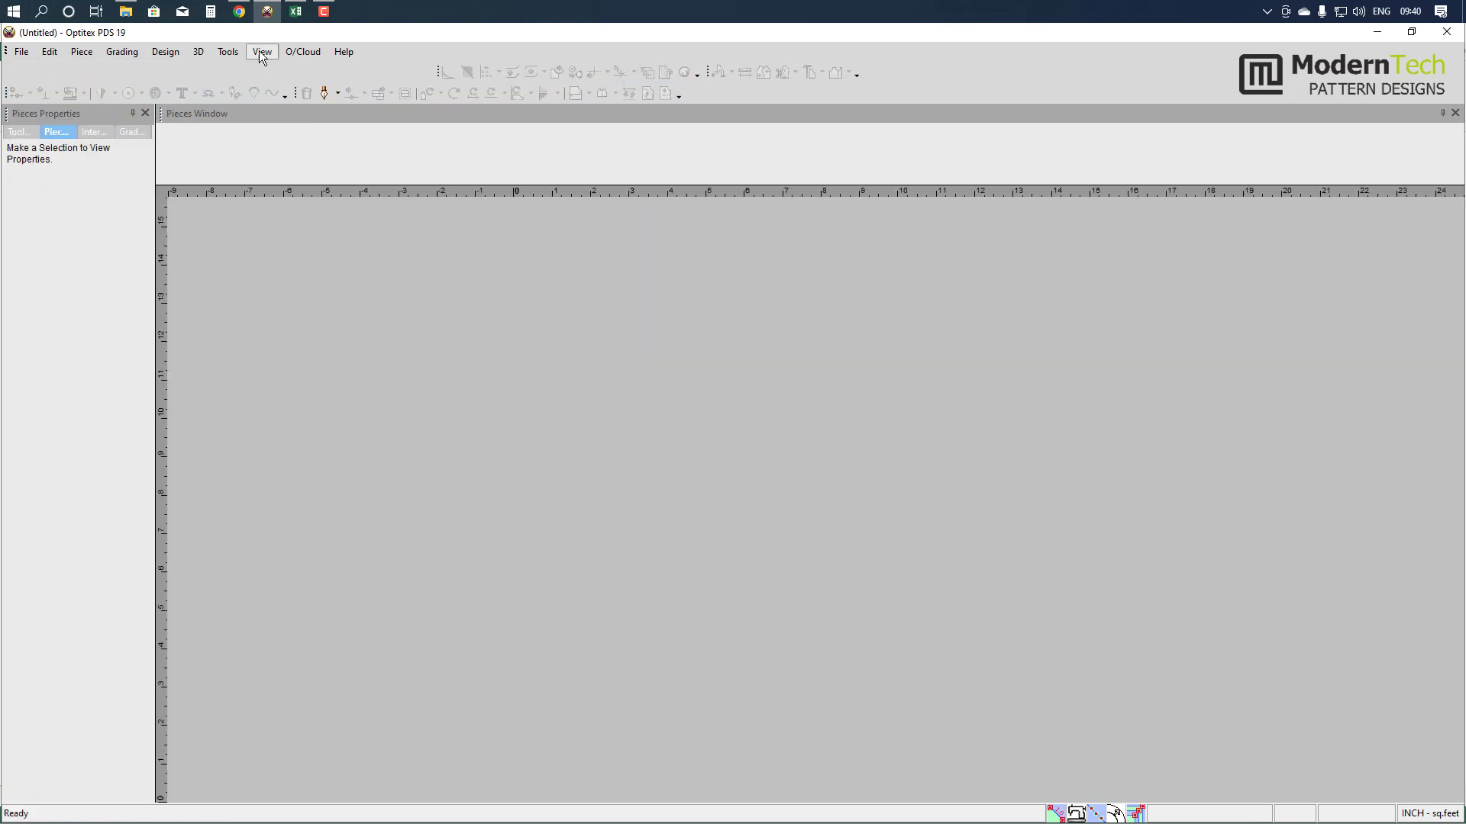
# - Search Windows for 'MARK' and launch the Marker 19 app
pyautogui.click(13, 11)
pyautogui.write('M')
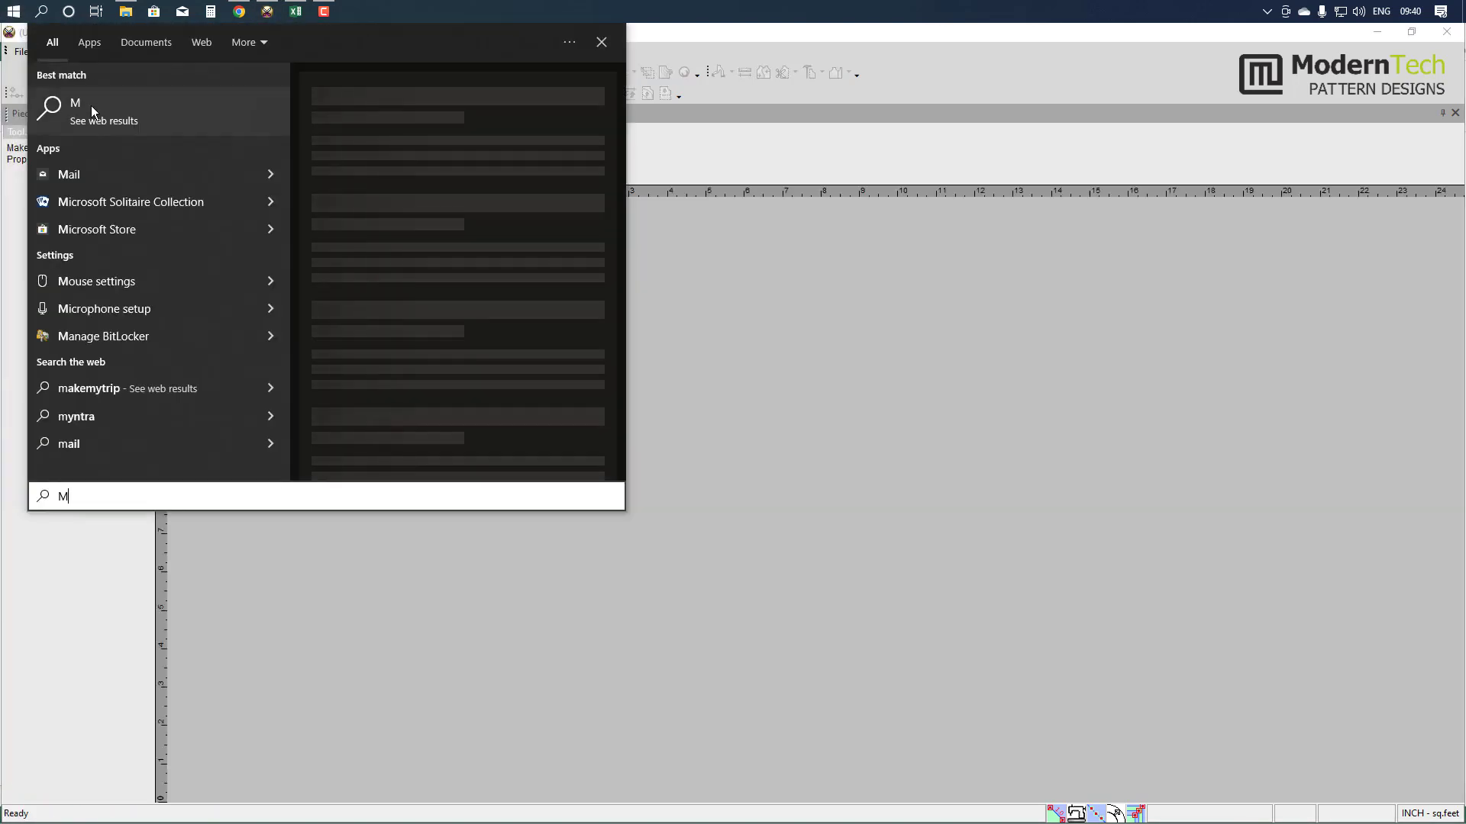
pyautogui.write('ARK')
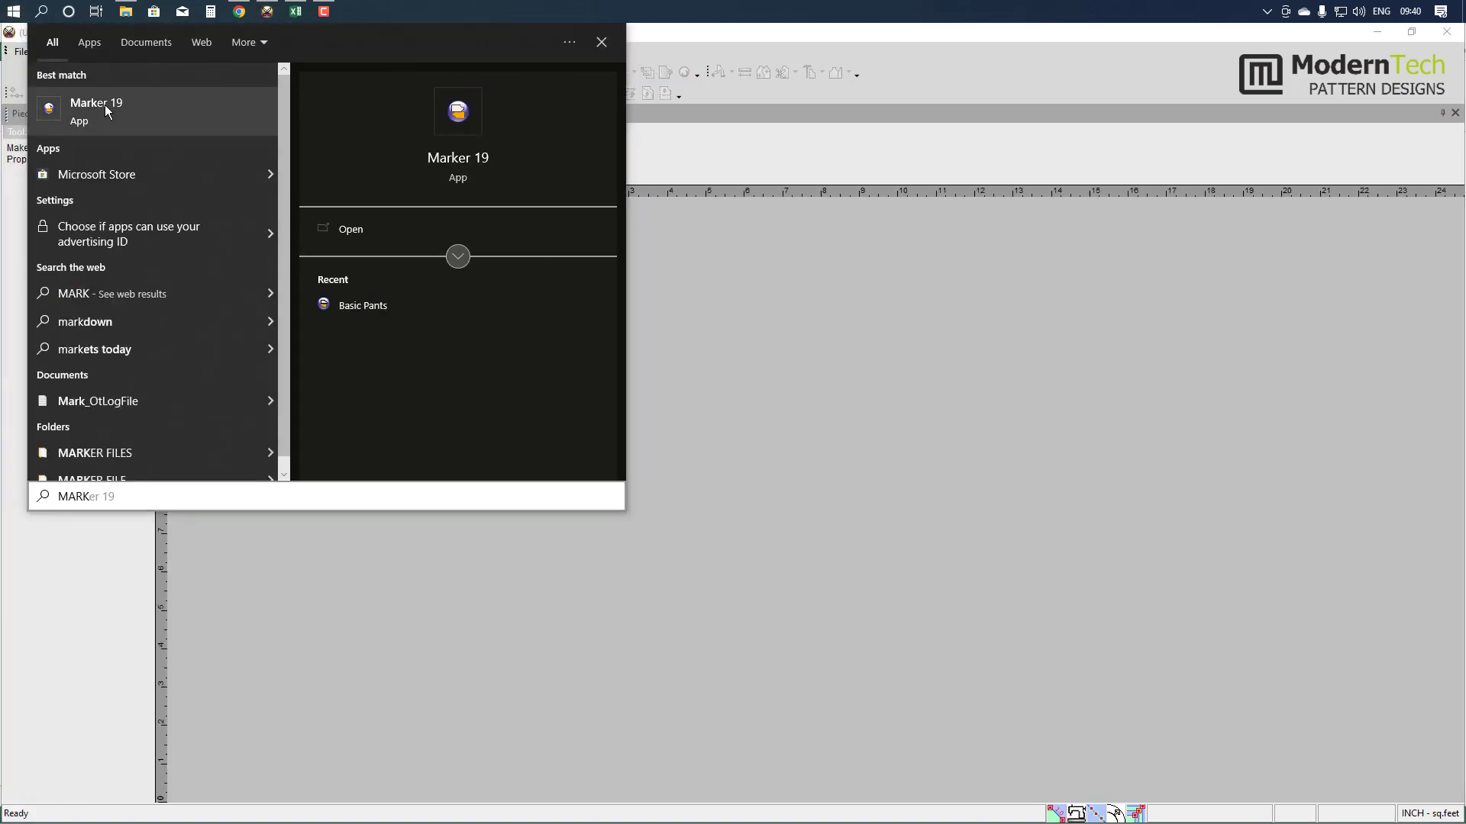
pyautogui.click(98, 107)
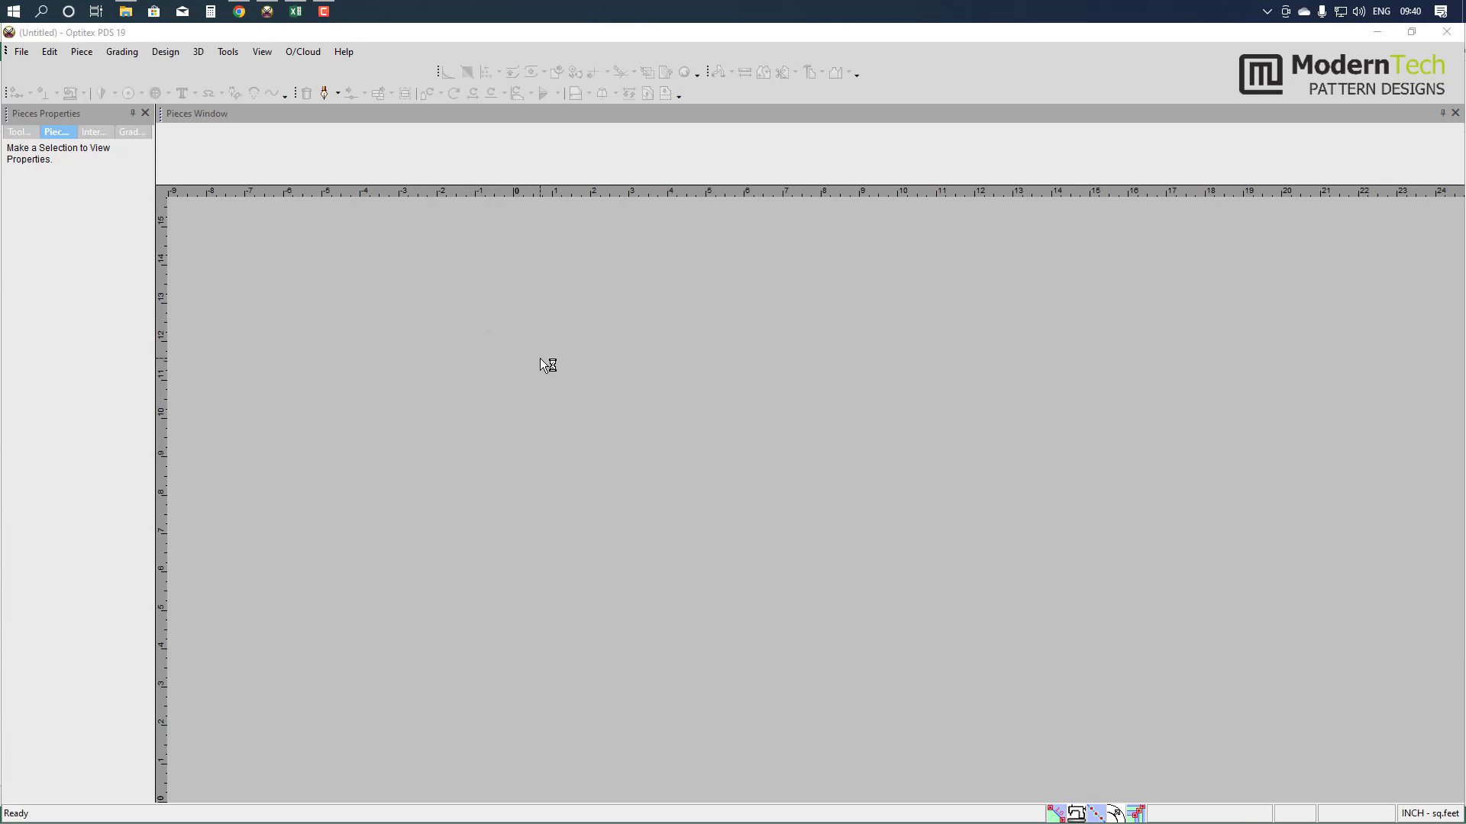
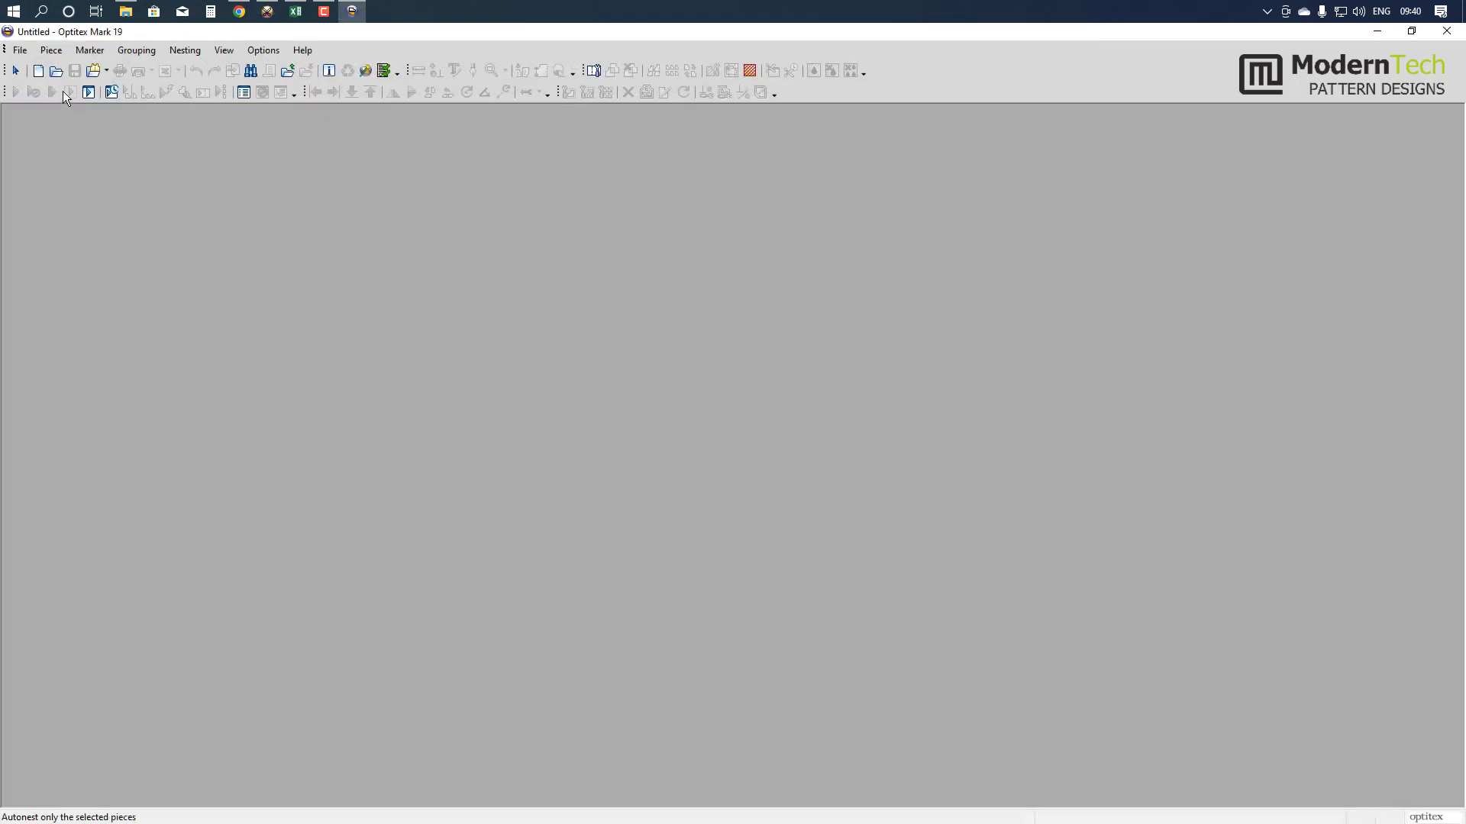
# - Start a new order from the Desktop style file 123.PDS instead of an existing marker
pyautogui.click(56, 70)
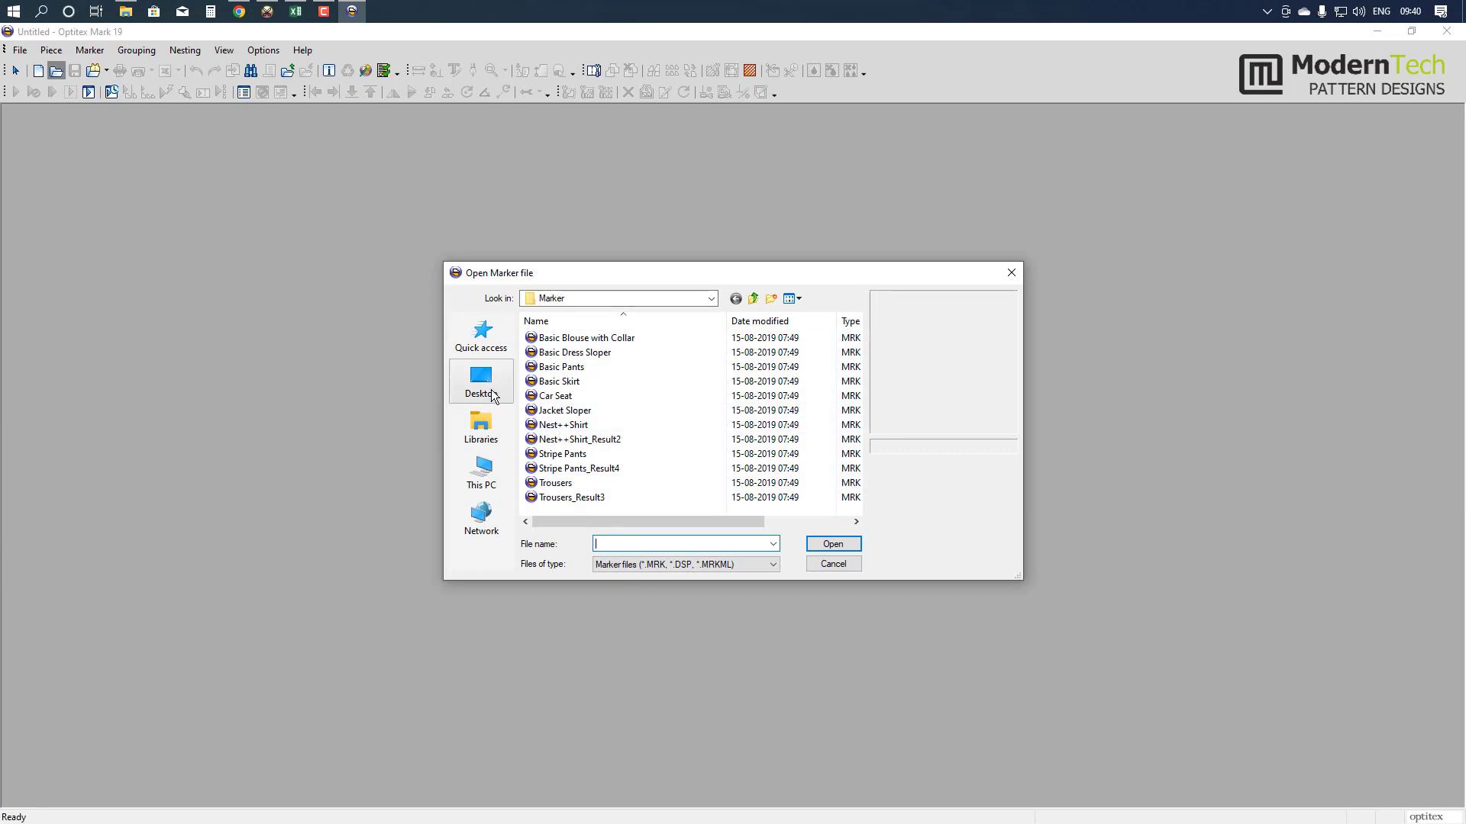
pyautogui.click(823, 565)
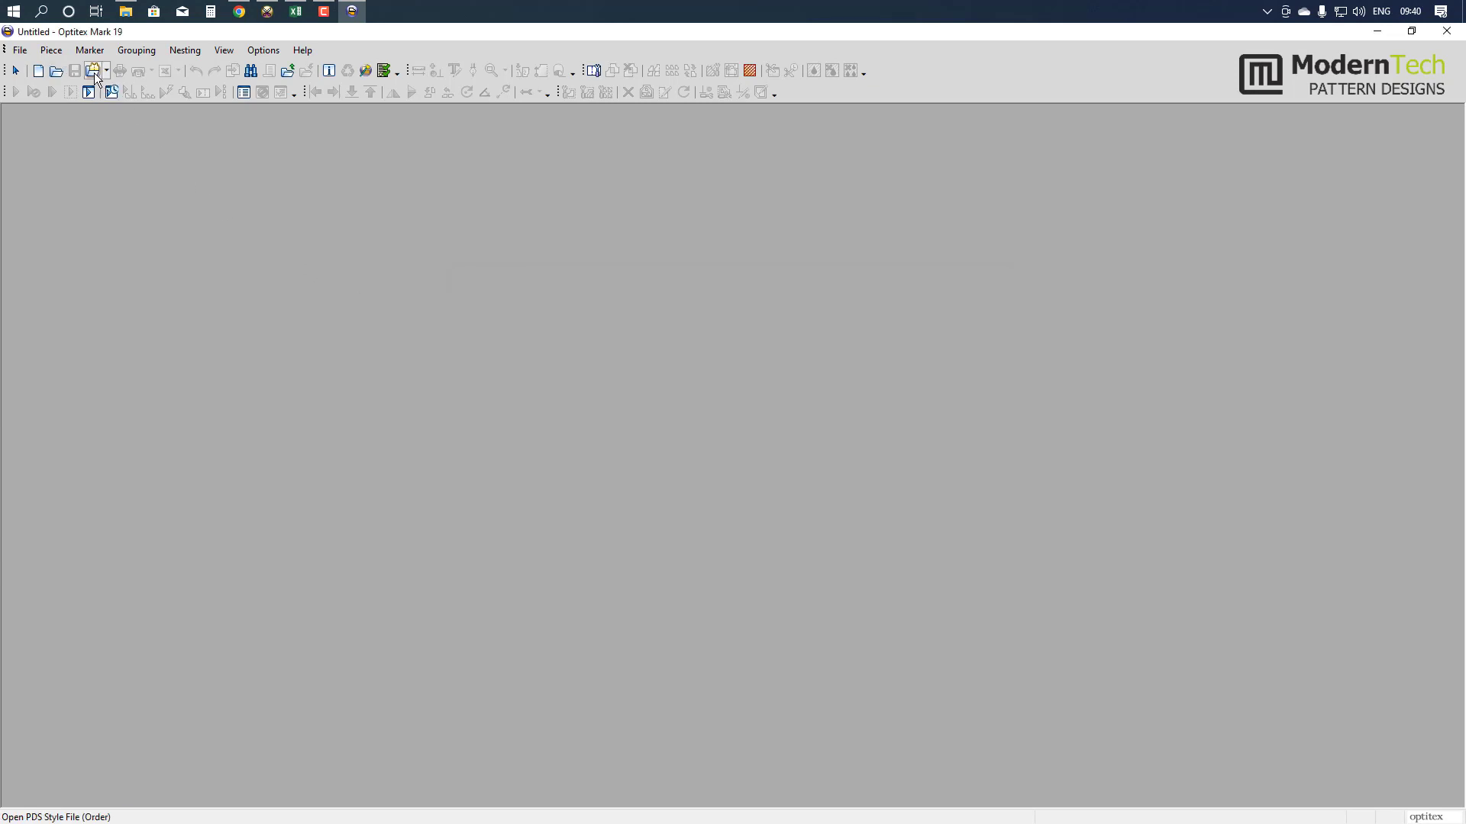
pyautogui.click(93, 70)
pyautogui.moveTo(782, 313); pyautogui.dragTo(699, 295)
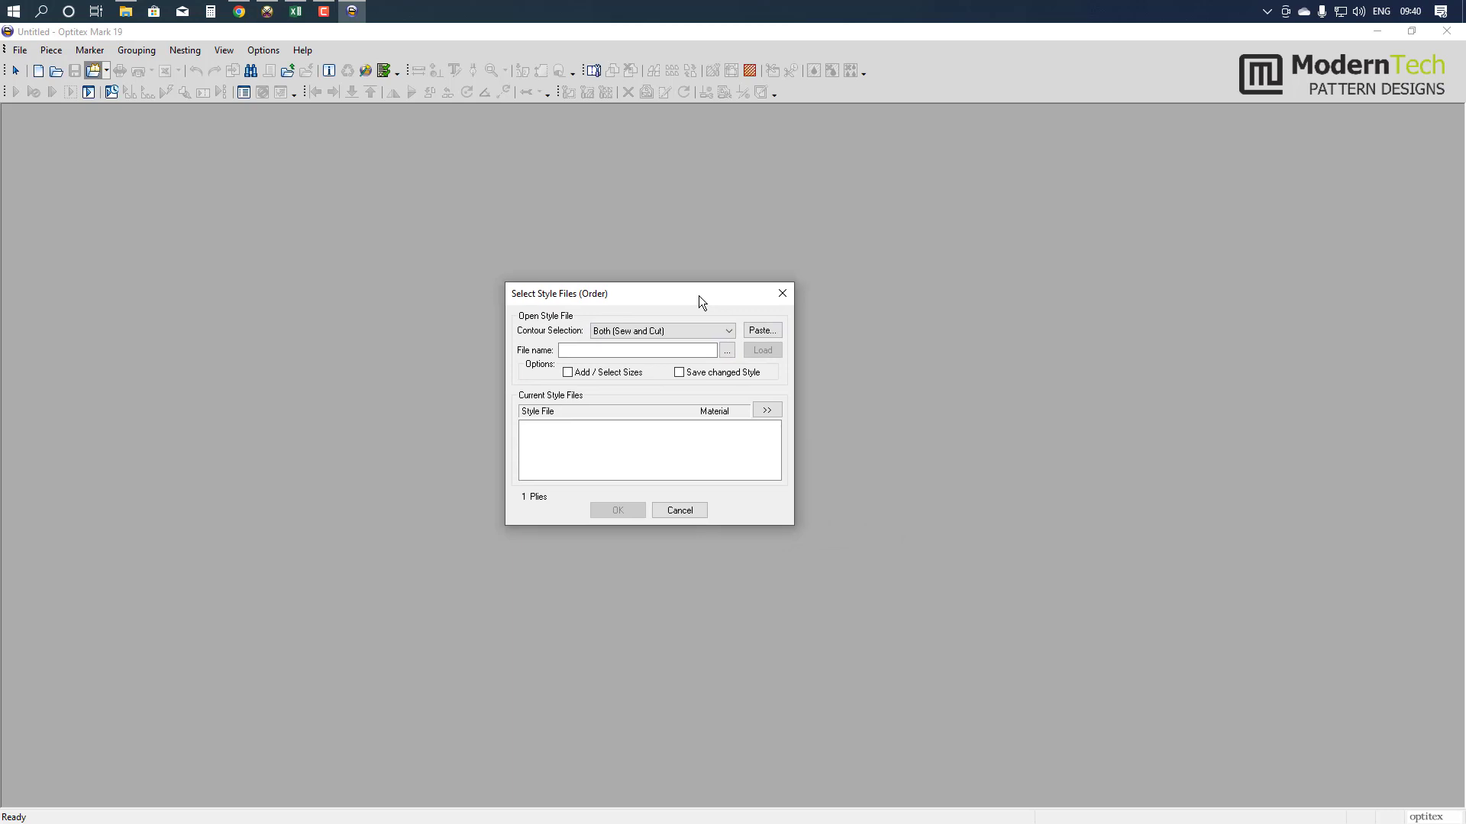
pyautogui.click(727, 351)
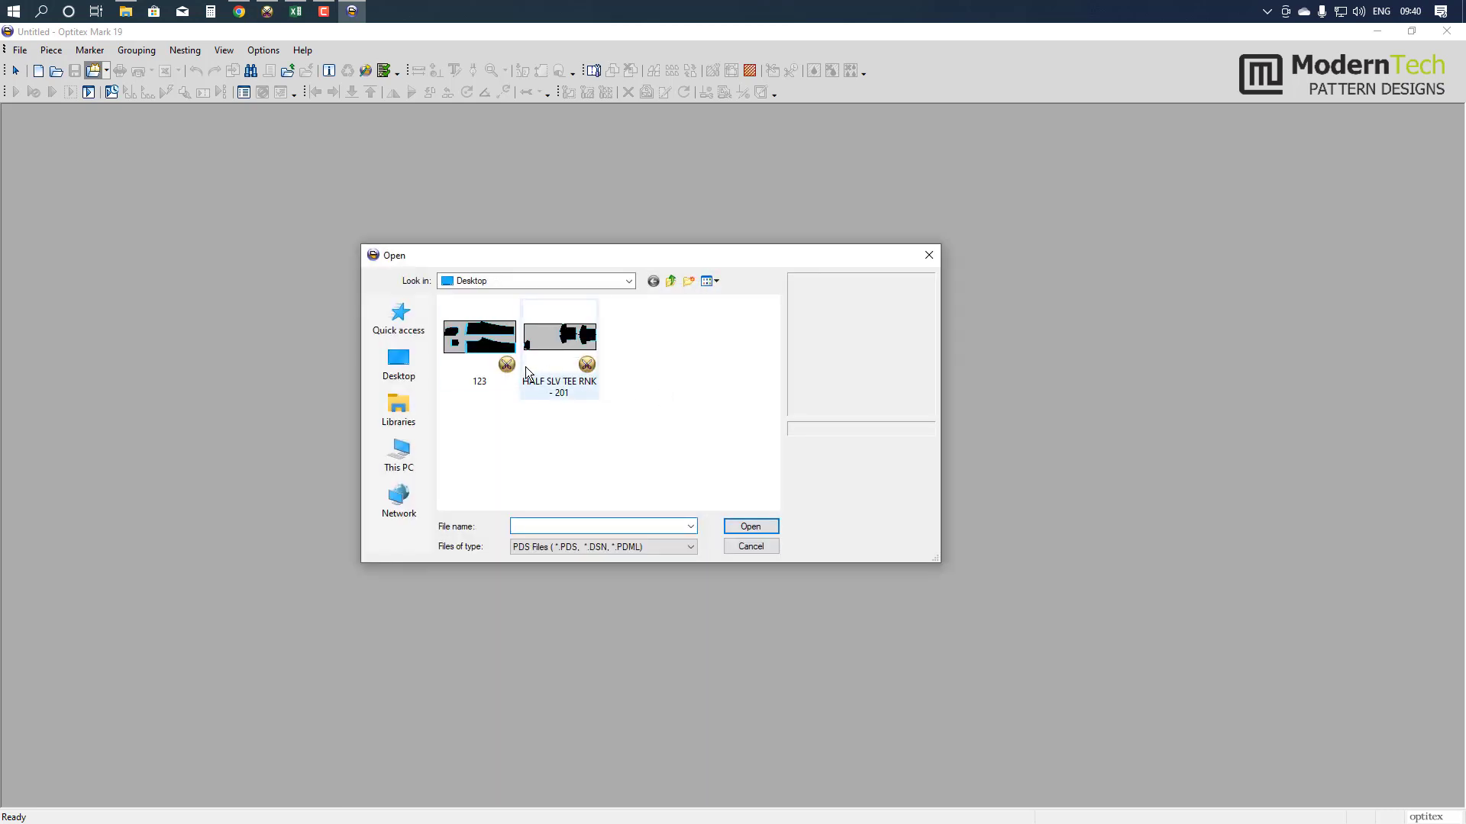
pyautogui.click(473, 342)
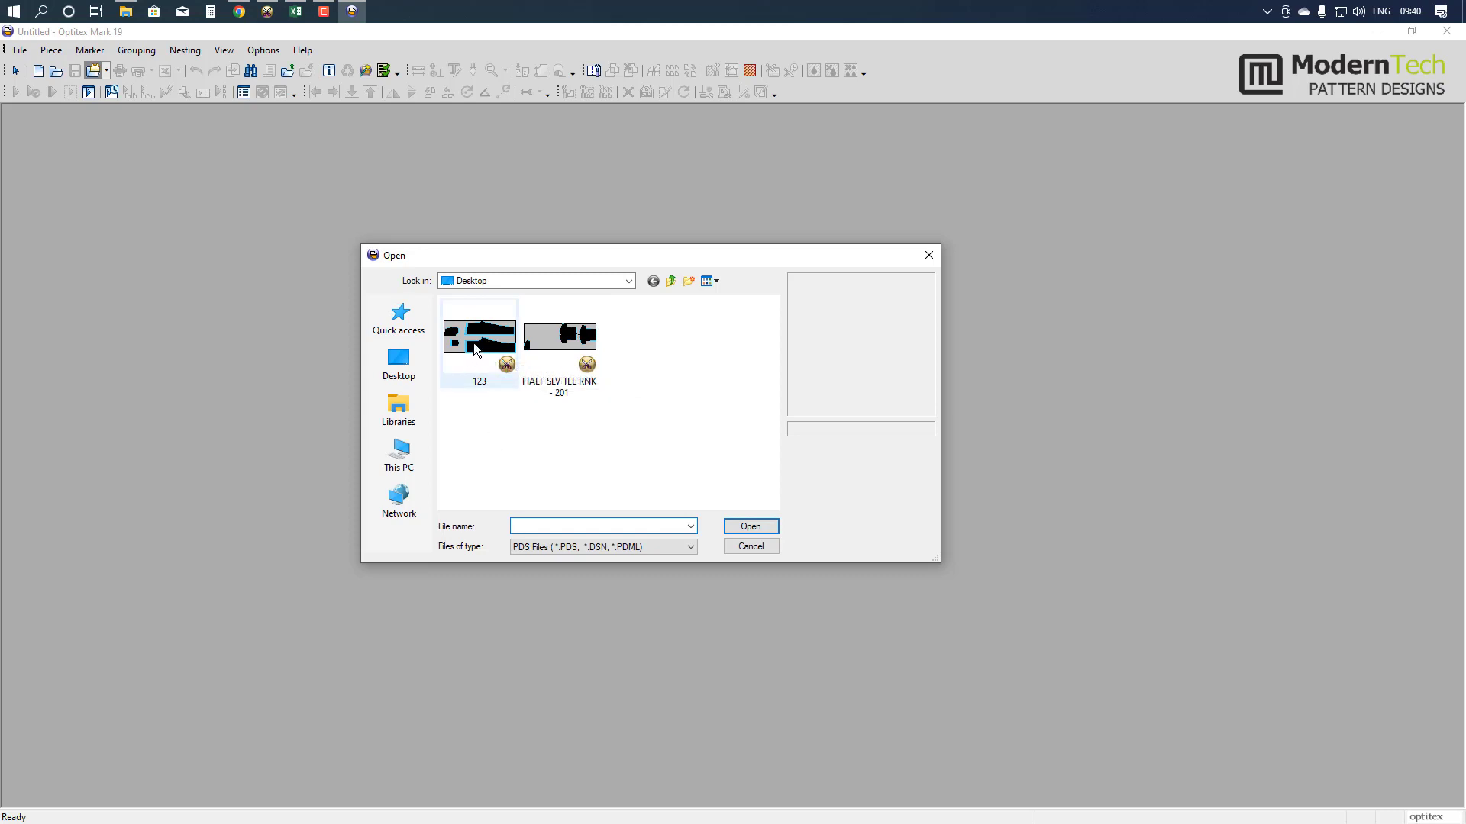
pyautogui.click(496, 321)
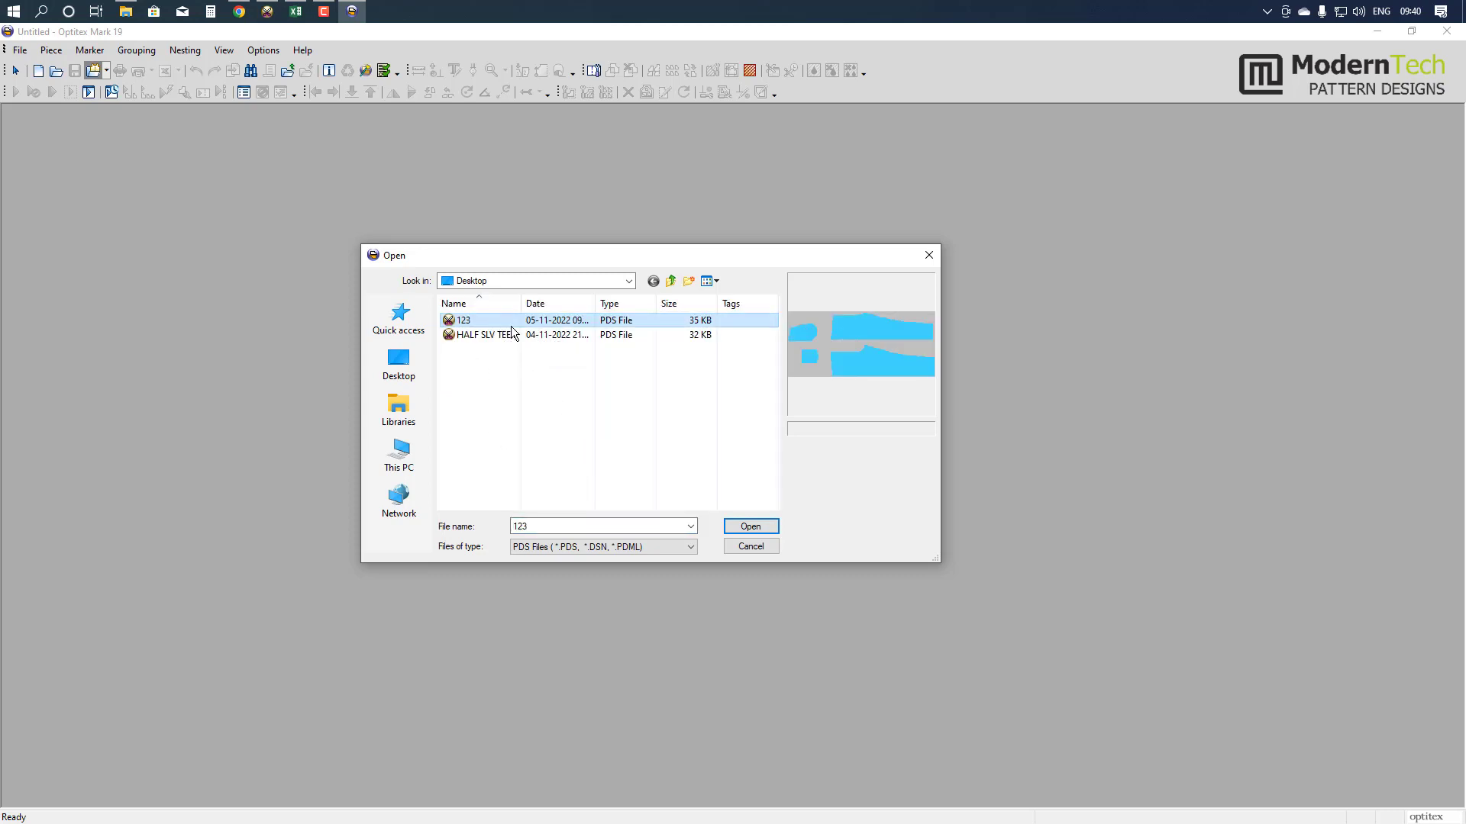
pyautogui.click(749, 528)
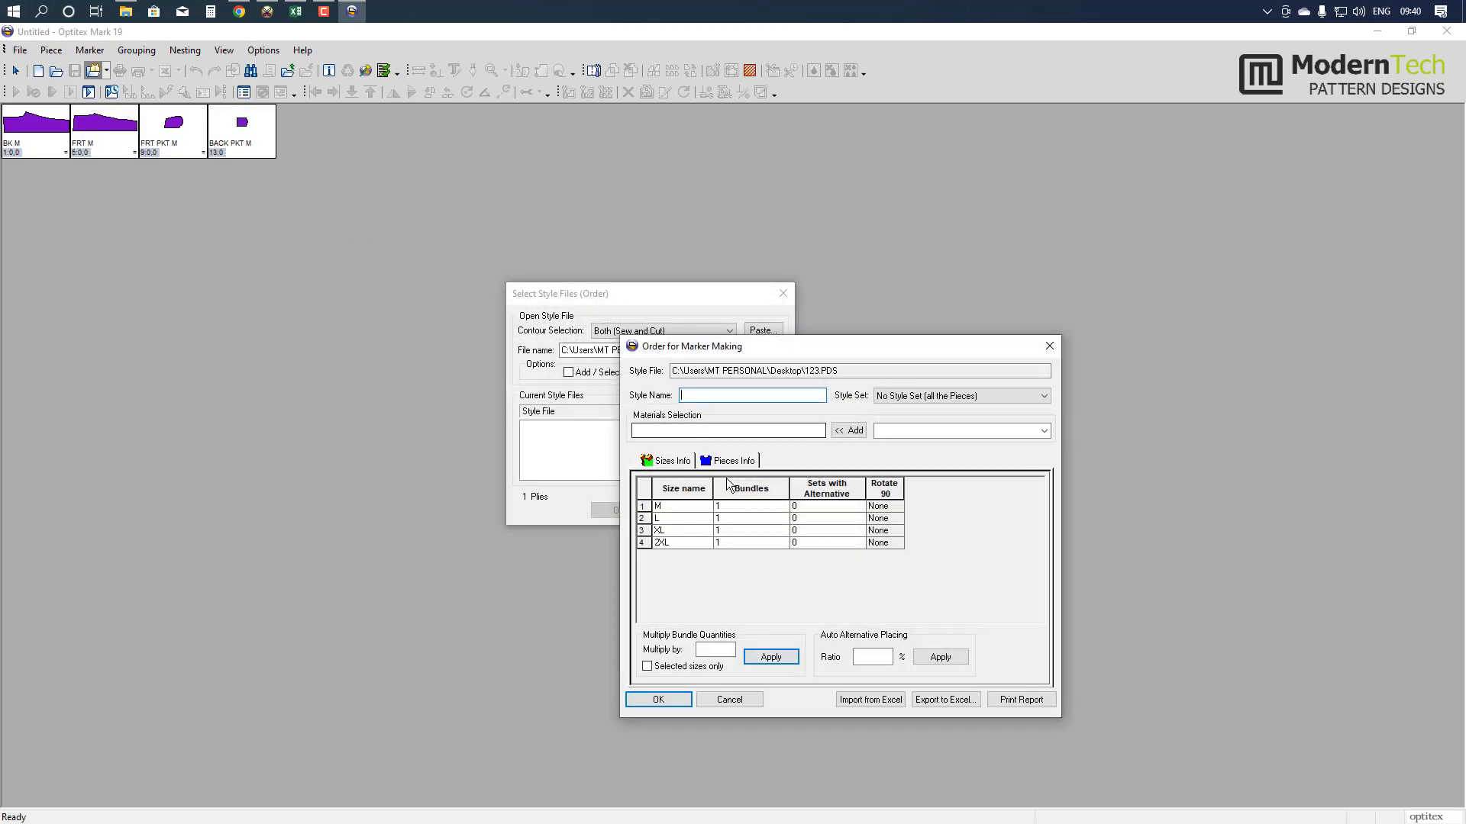
# - Set every piece's rotation to 2-Way, then accept the order and its style and material warnings
pyautogui.click(877, 506)
pyautogui.click(886, 543)
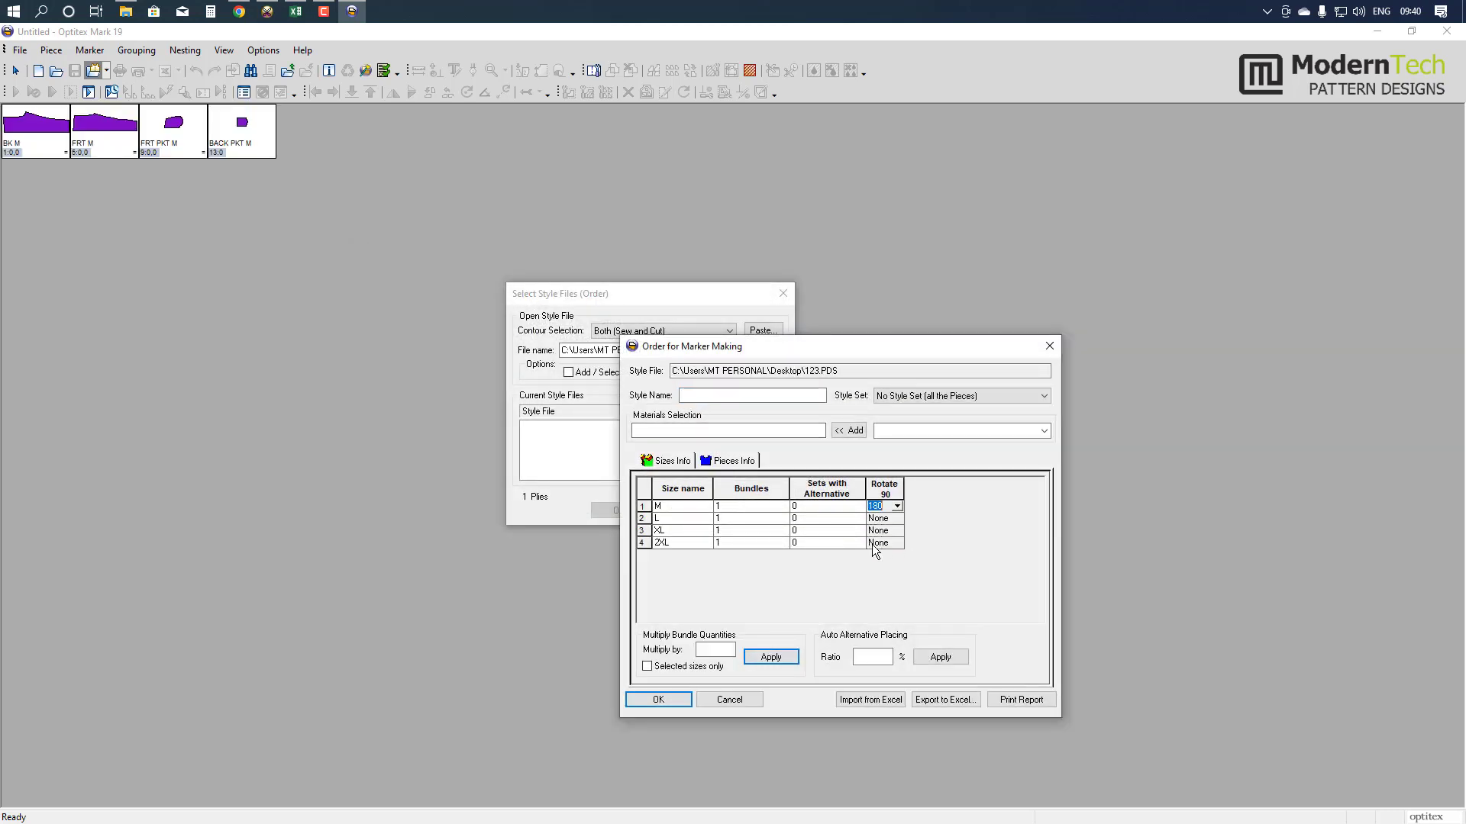
pyautogui.click(747, 520)
pyautogui.click(743, 462)
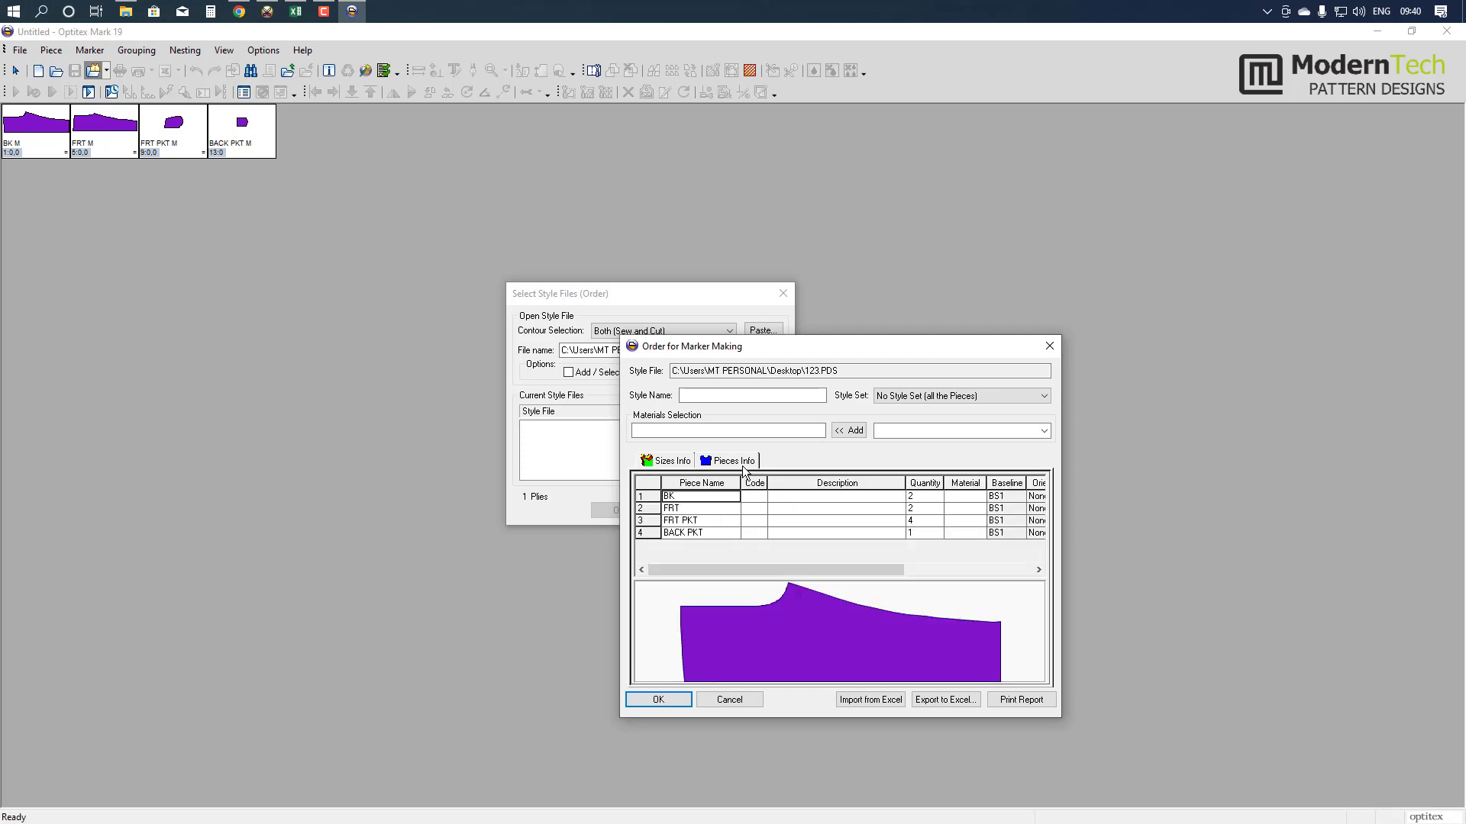
pyautogui.moveTo(899, 571); pyautogui.dragTo(1014, 569)
pyautogui.click(904, 496)
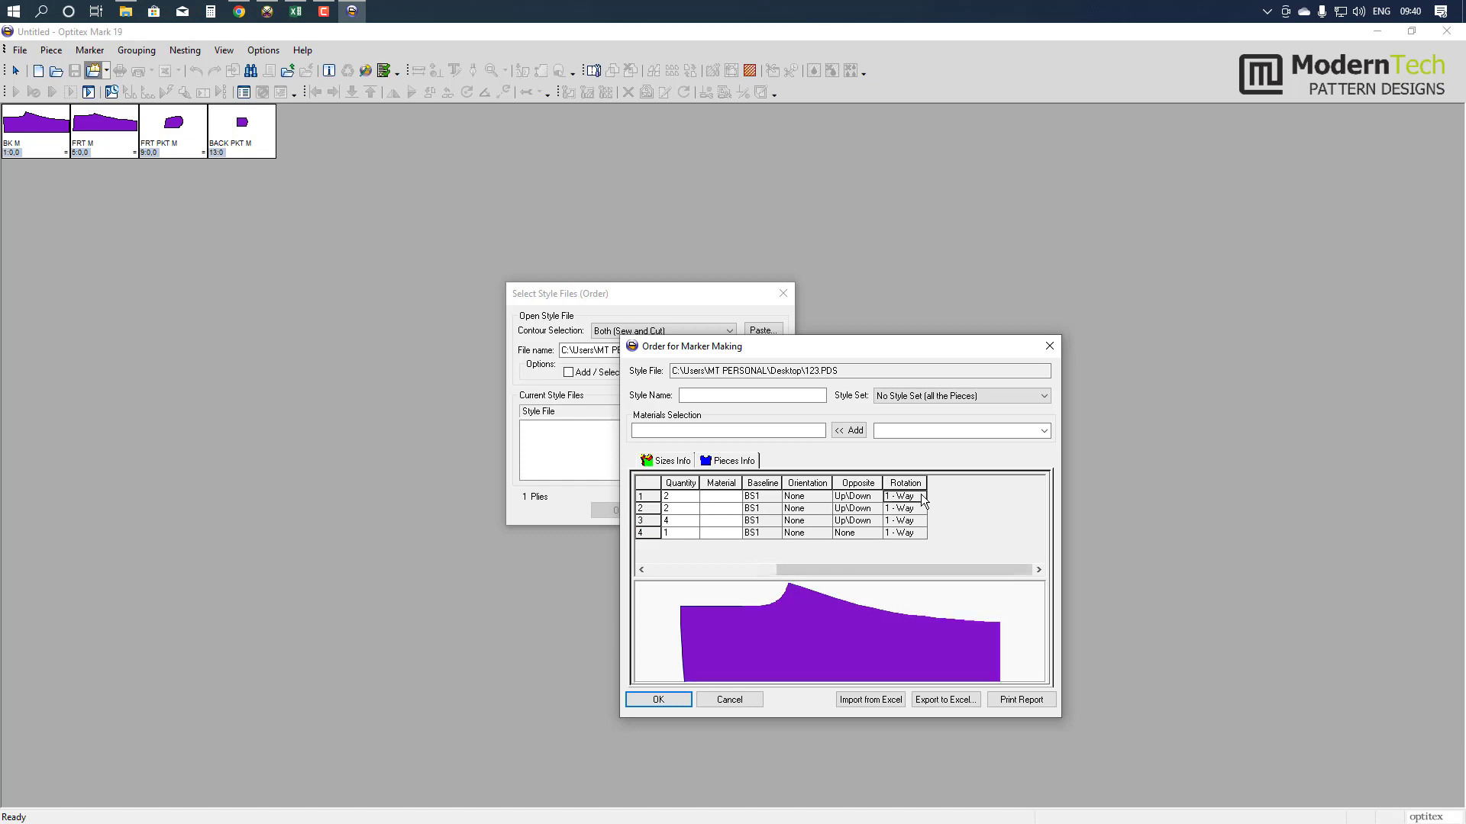
pyautogui.click(905, 519)
pyautogui.click(935, 527)
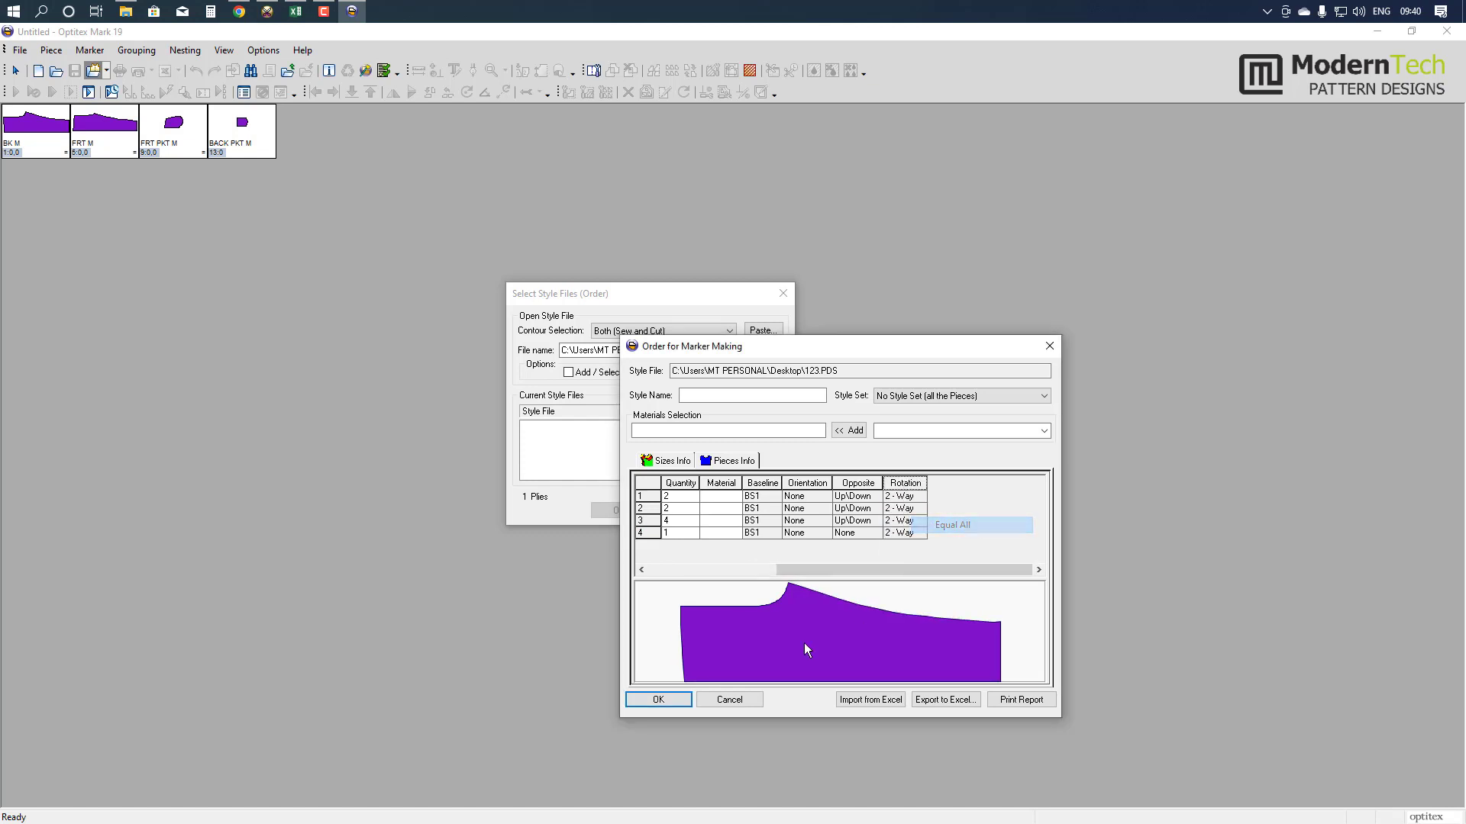
pyautogui.click(658, 699)
pyautogui.click(811, 569)
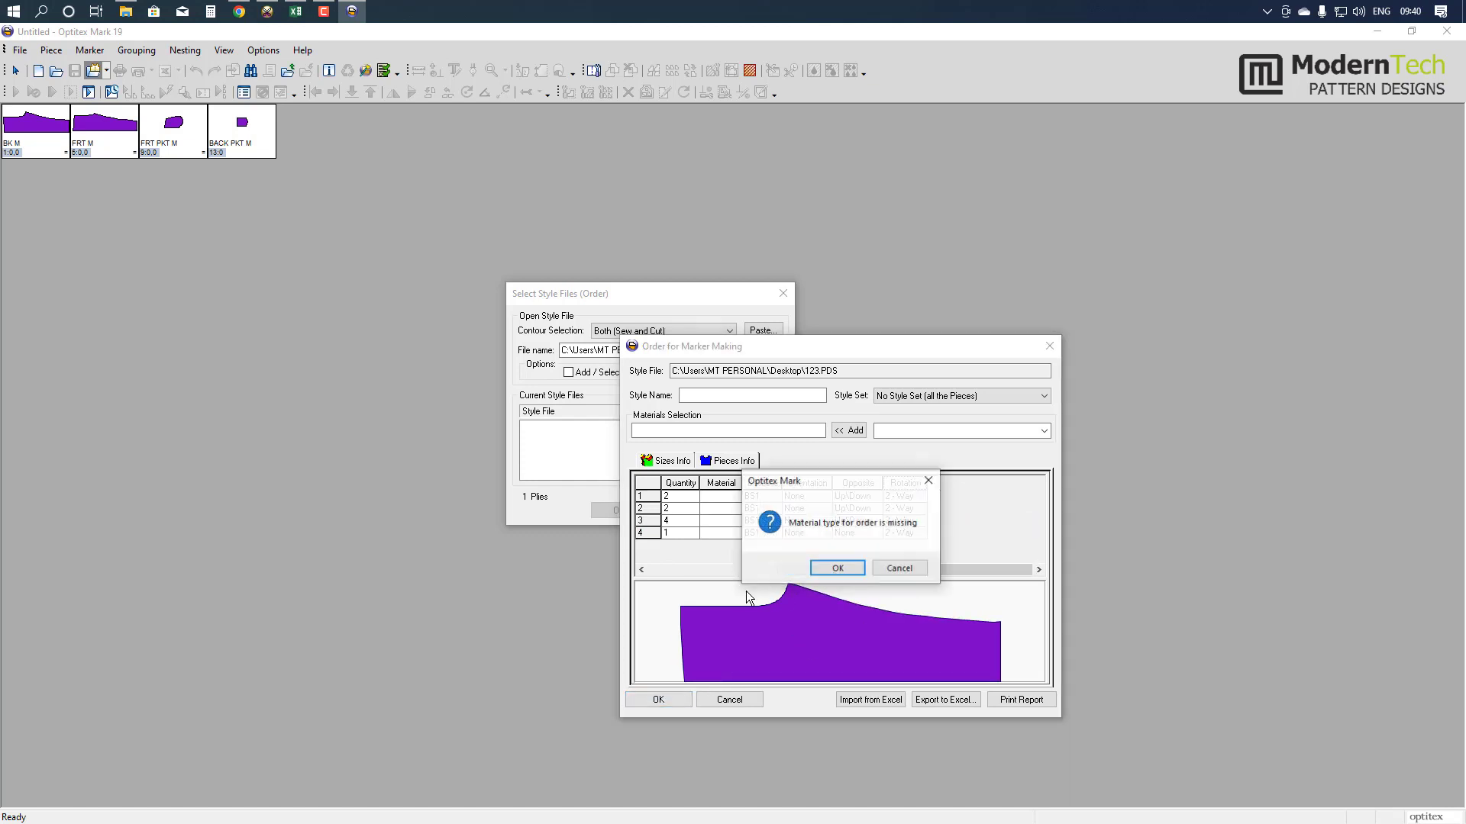
pyautogui.click(837, 567)
pyautogui.click(593, 509)
# - Open Marker Definitions and select the table width value for replacement
pyautogui.click(89, 50)
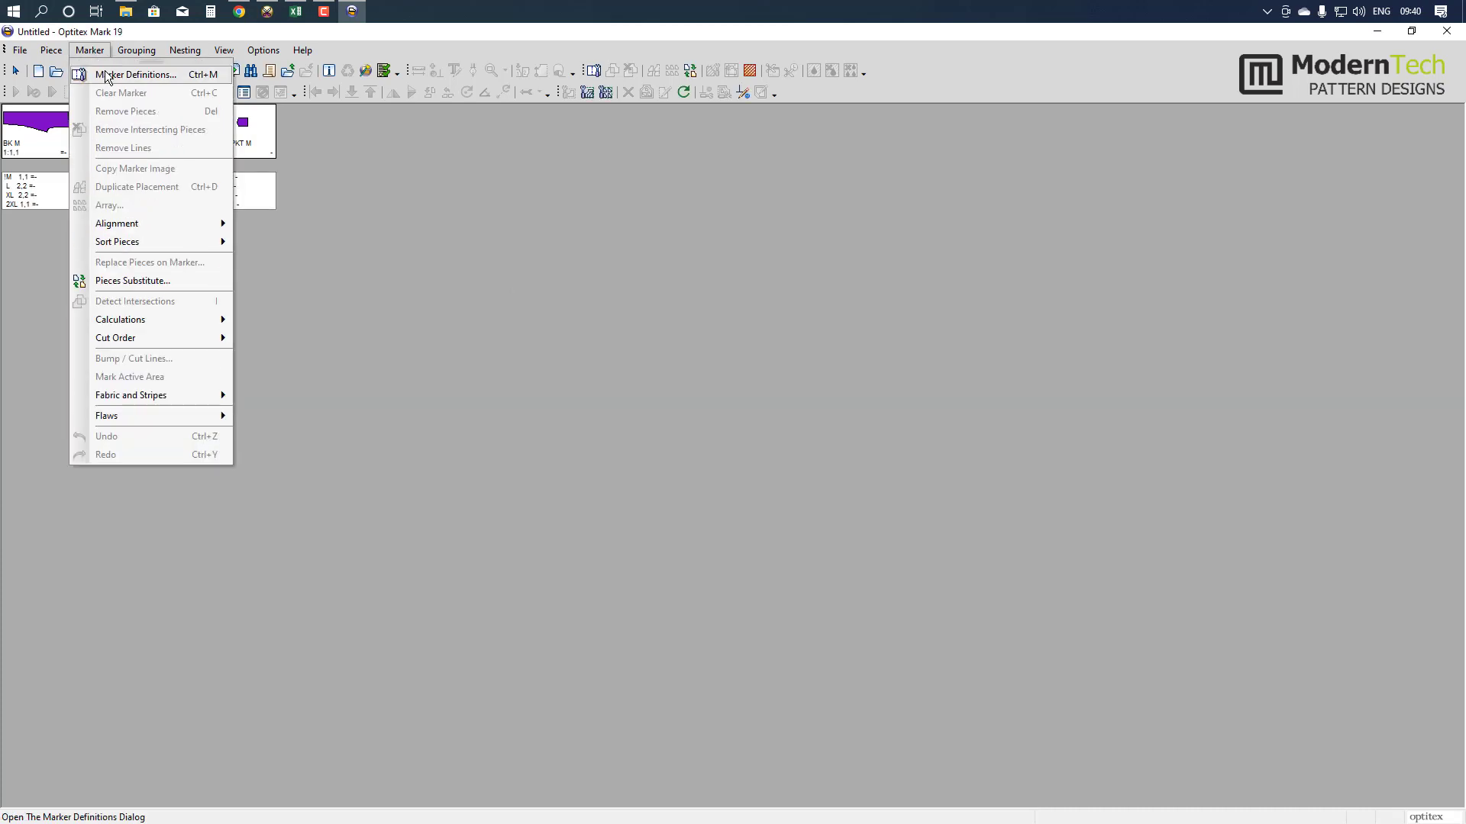
pyautogui.click(122, 71)
pyautogui.doubleClick(161, 131)
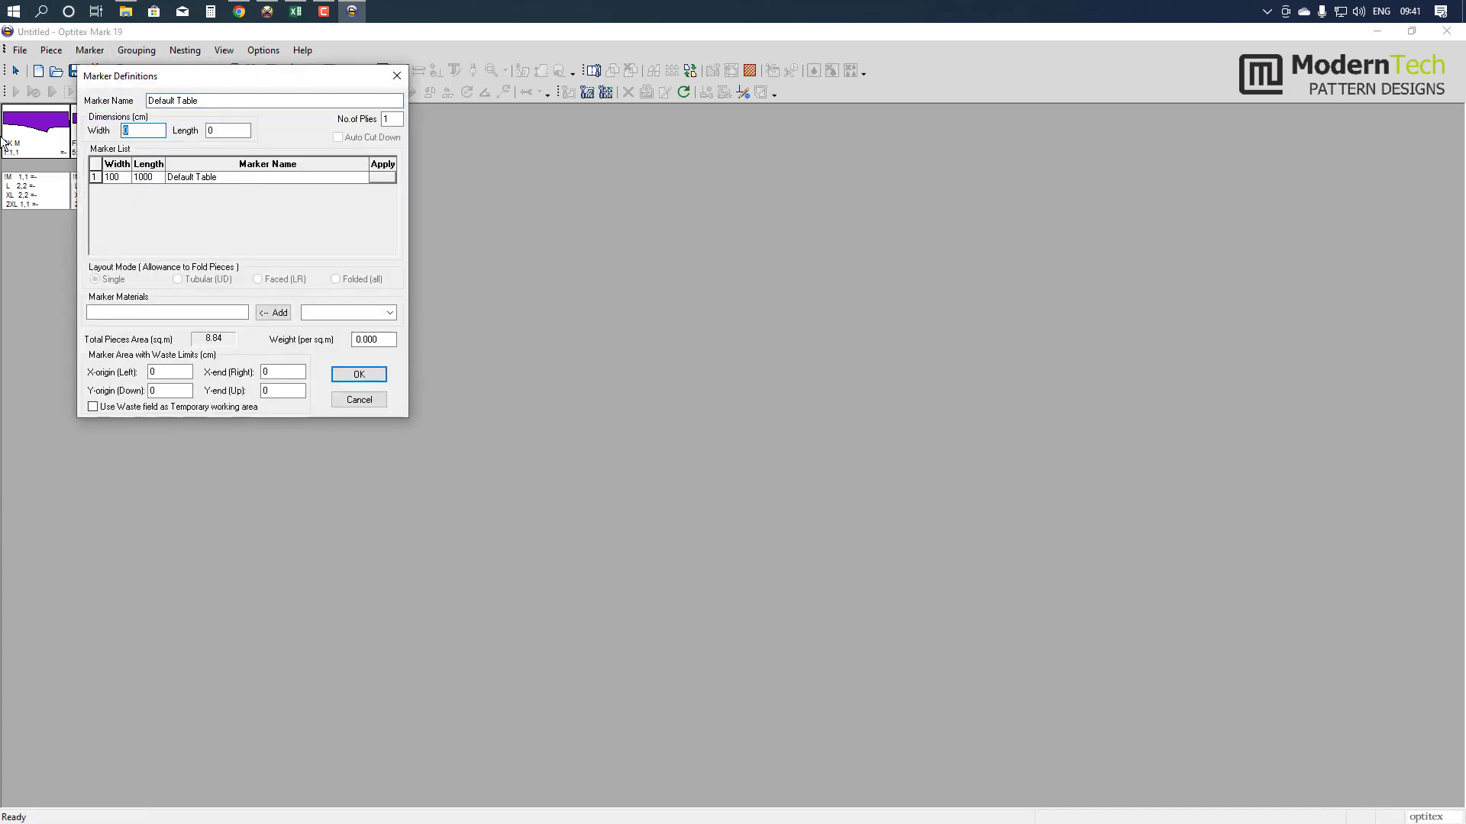
# - Calculate 62 × 2.54 = 157.48 in a resized Windows Calculator, then close it
pyautogui.click(210, 11)
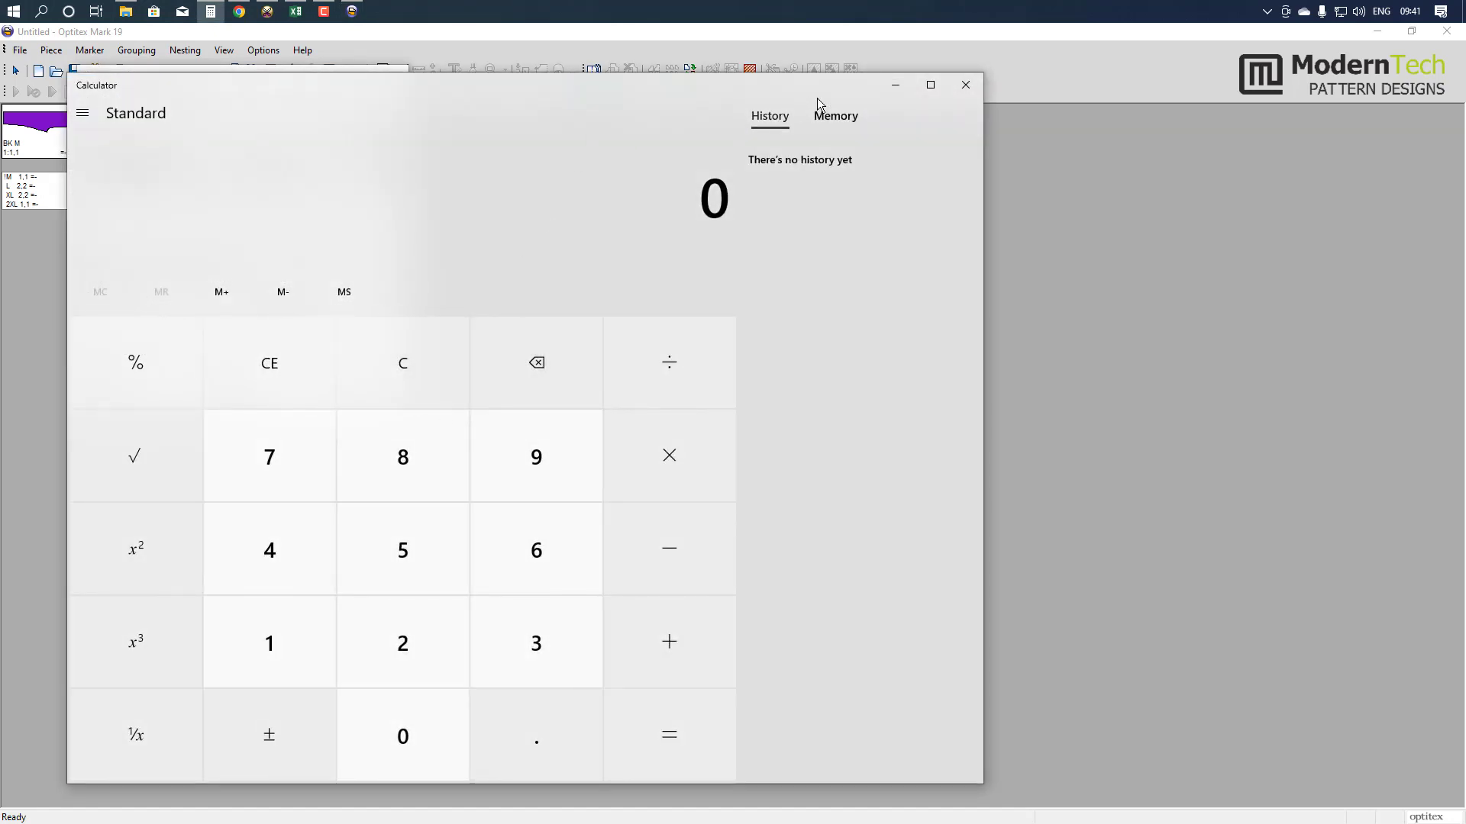
pyautogui.moveTo(982, 246); pyautogui.dragTo(312, 248)
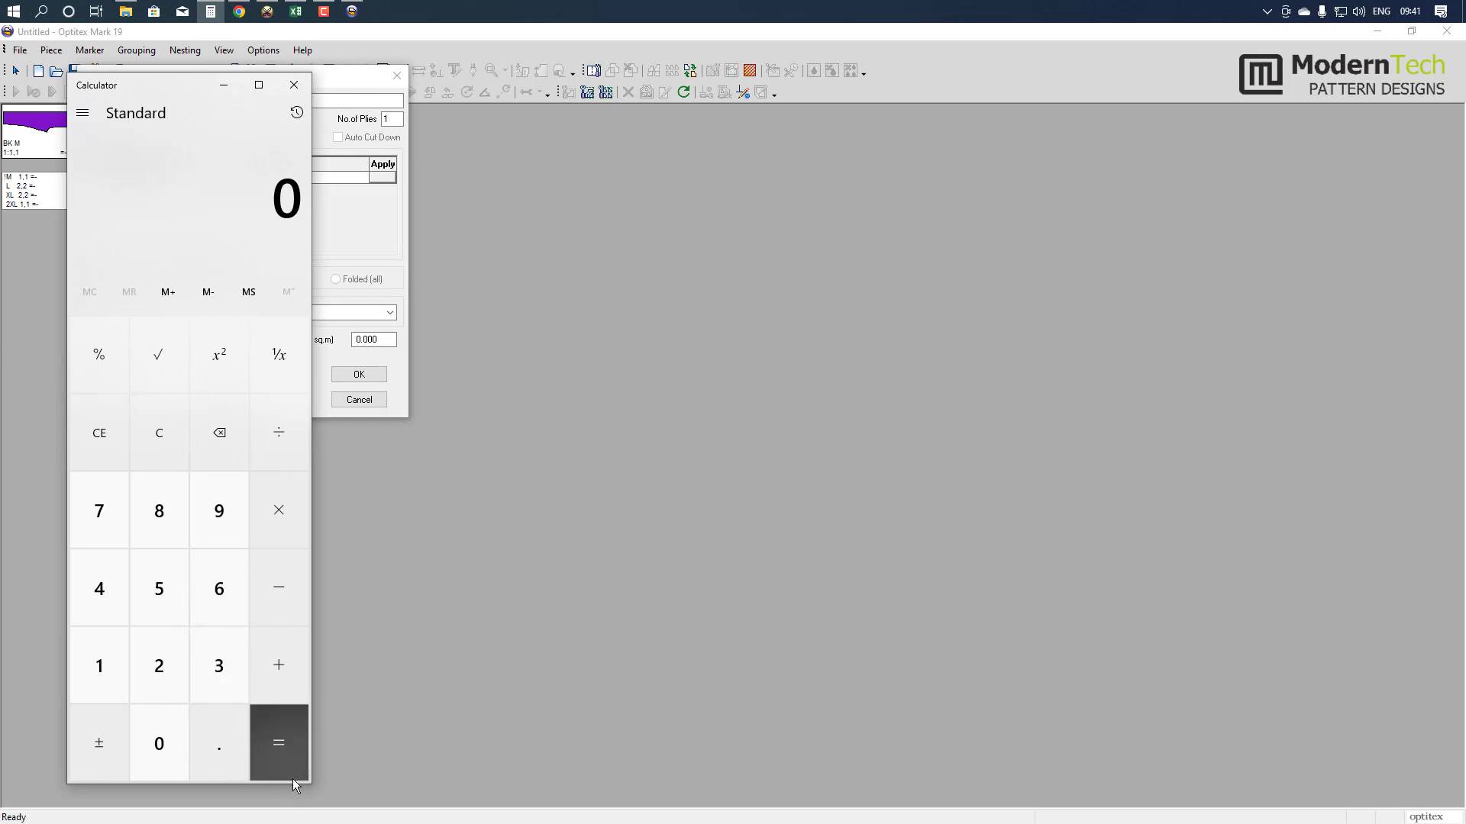
pyautogui.moveTo(310, 783); pyautogui.dragTo(264, 454)
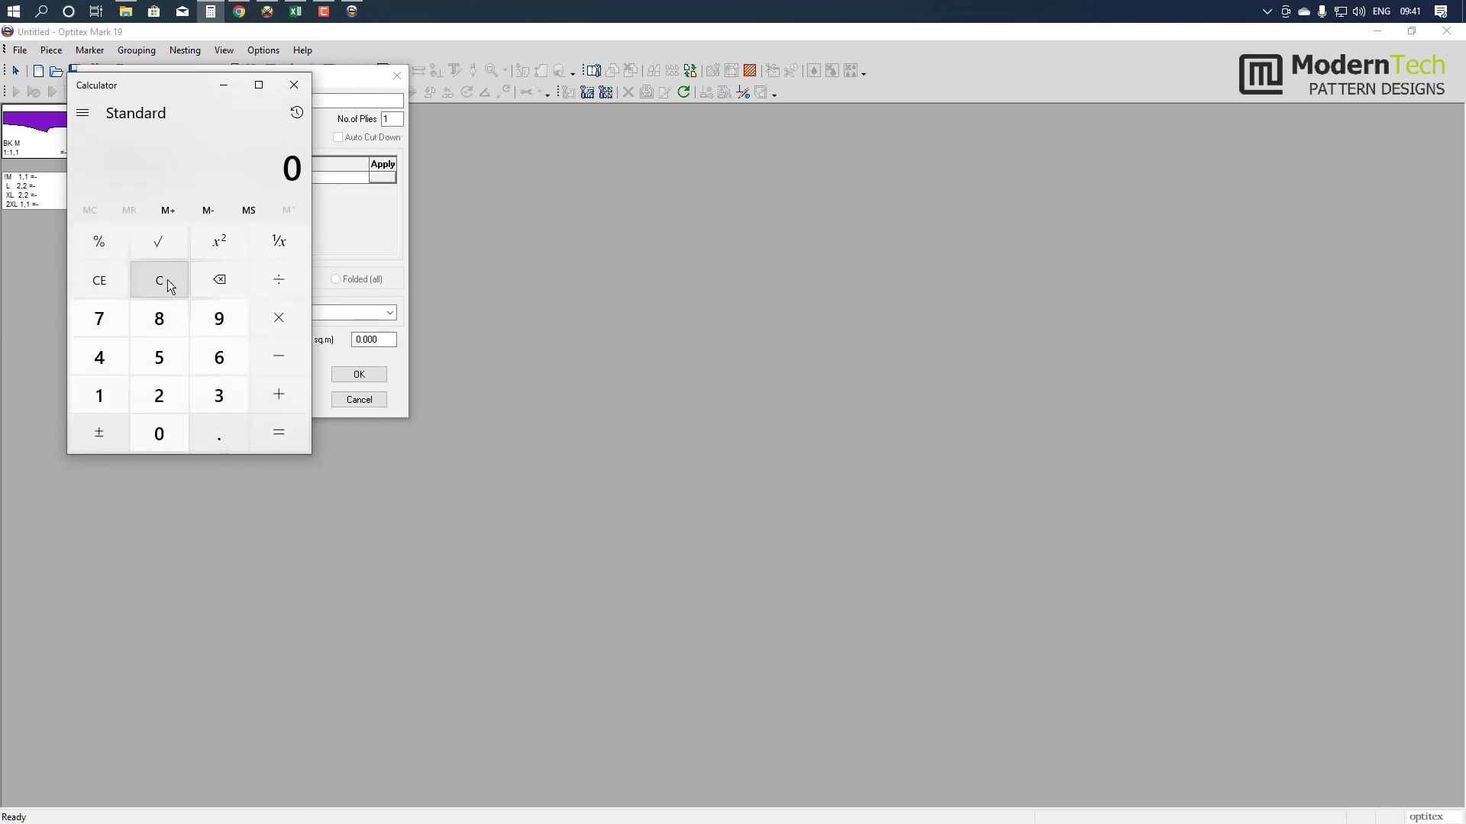
pyautogui.write('5')
pyautogui.press('BackSpace')
pyautogui.write('62*2.')
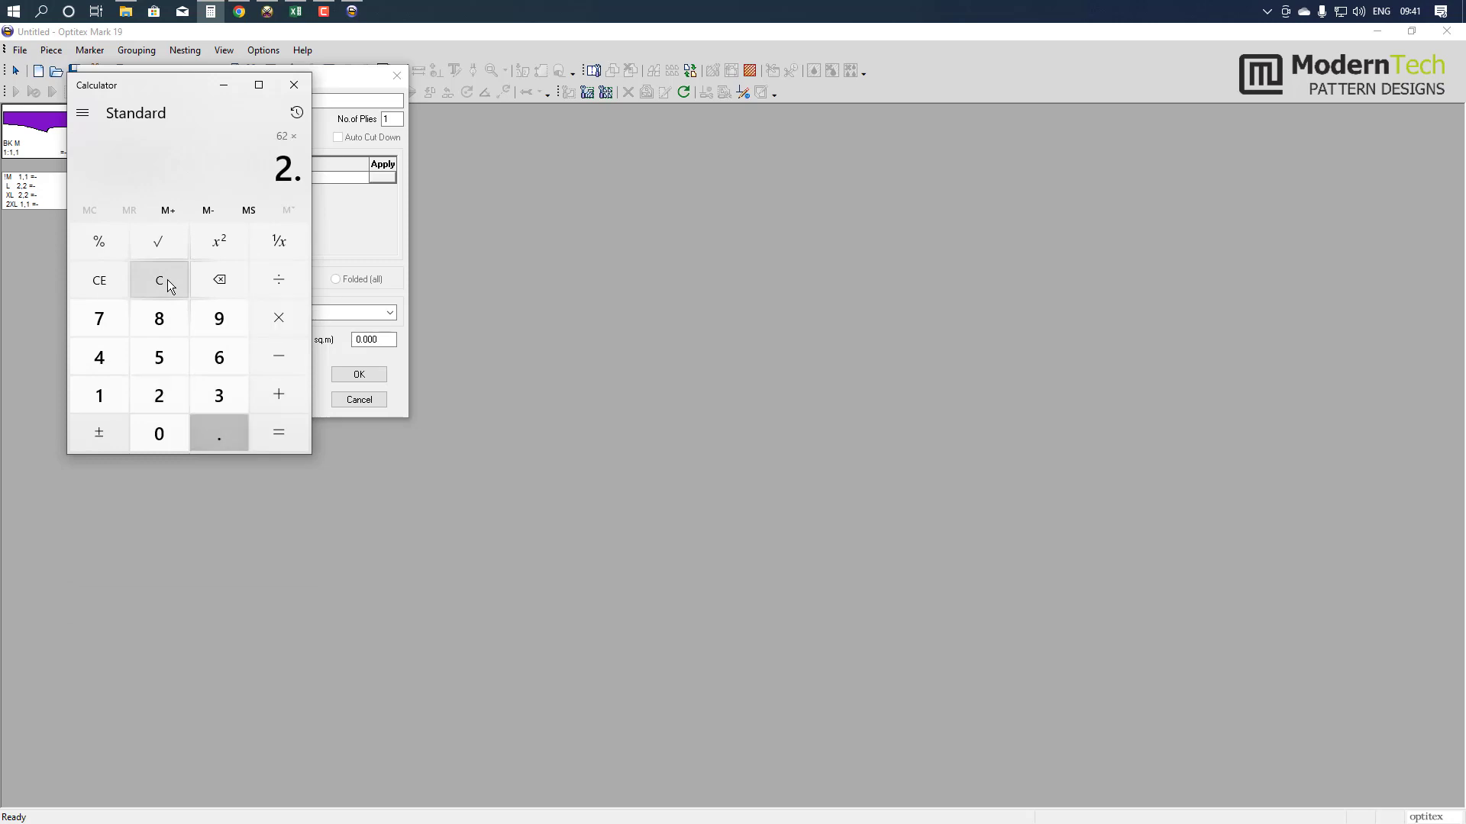
pyautogui.write('54')
pyautogui.press('Return')
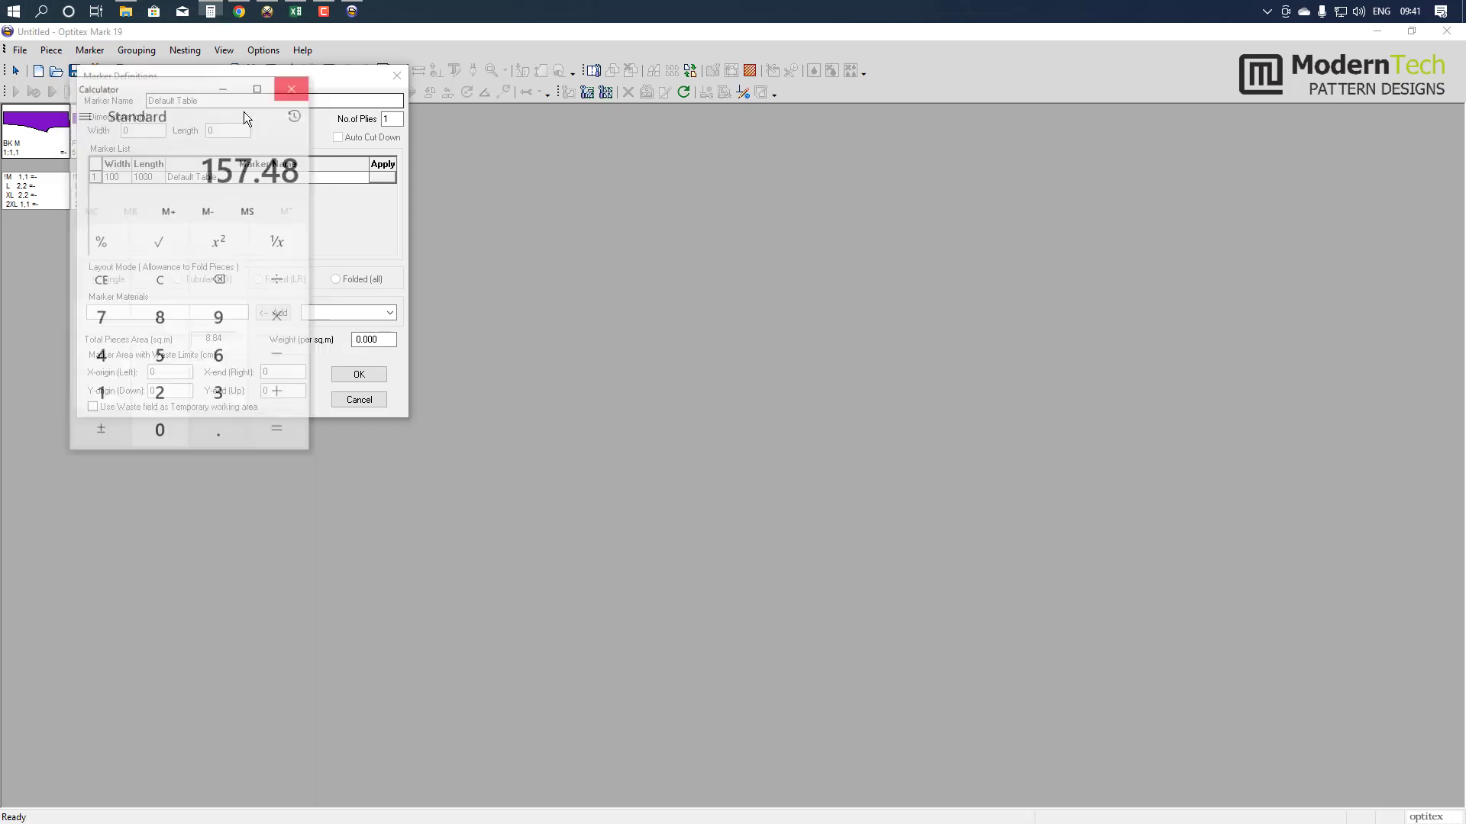
pyautogui.click(294, 85)
# - Set the table width to 157.5 cm with 5 cm left and top margins
pyautogui.write('157')
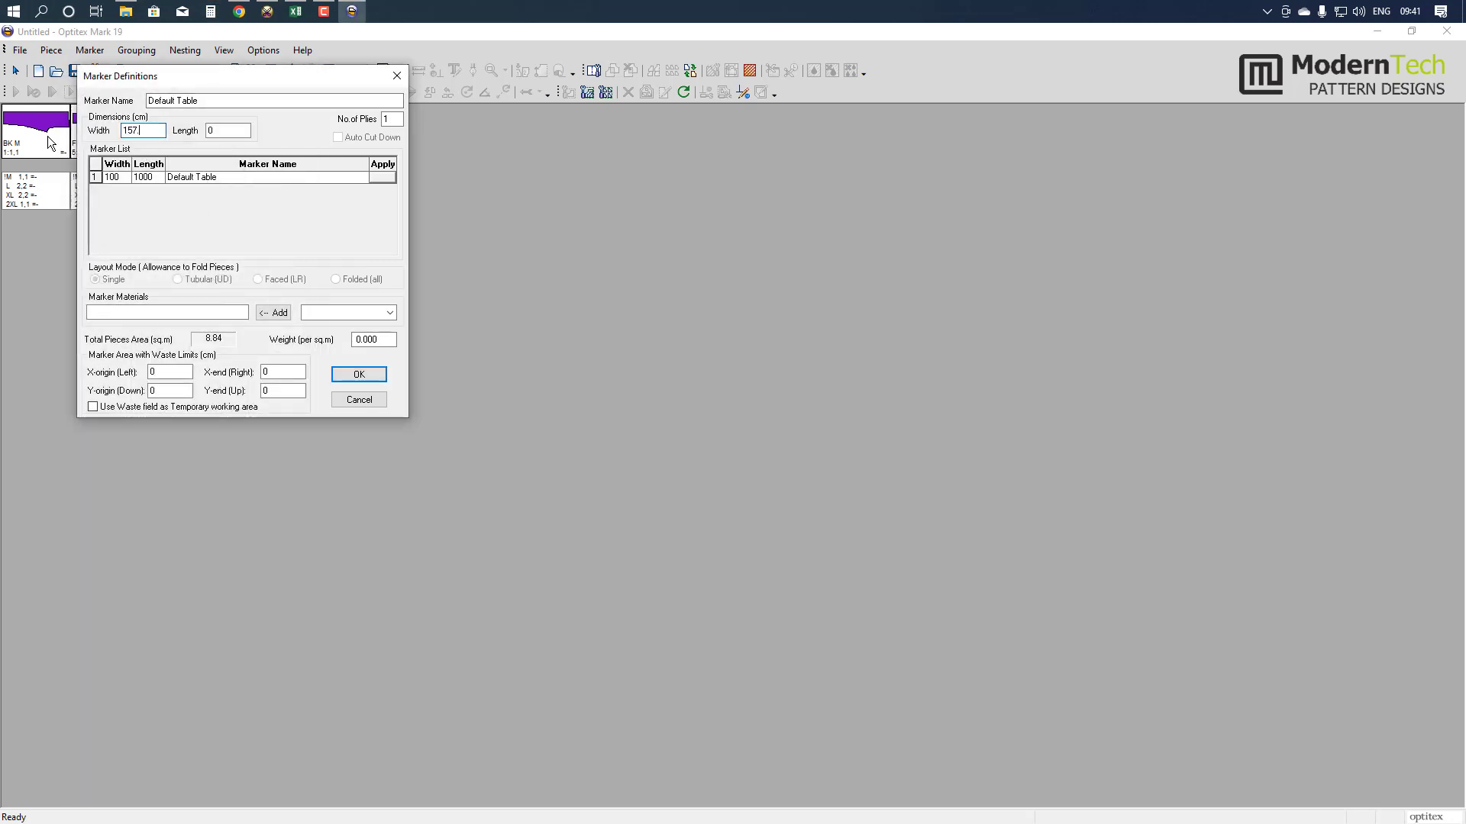
pyautogui.write('.5')
pyautogui.press('Tab')
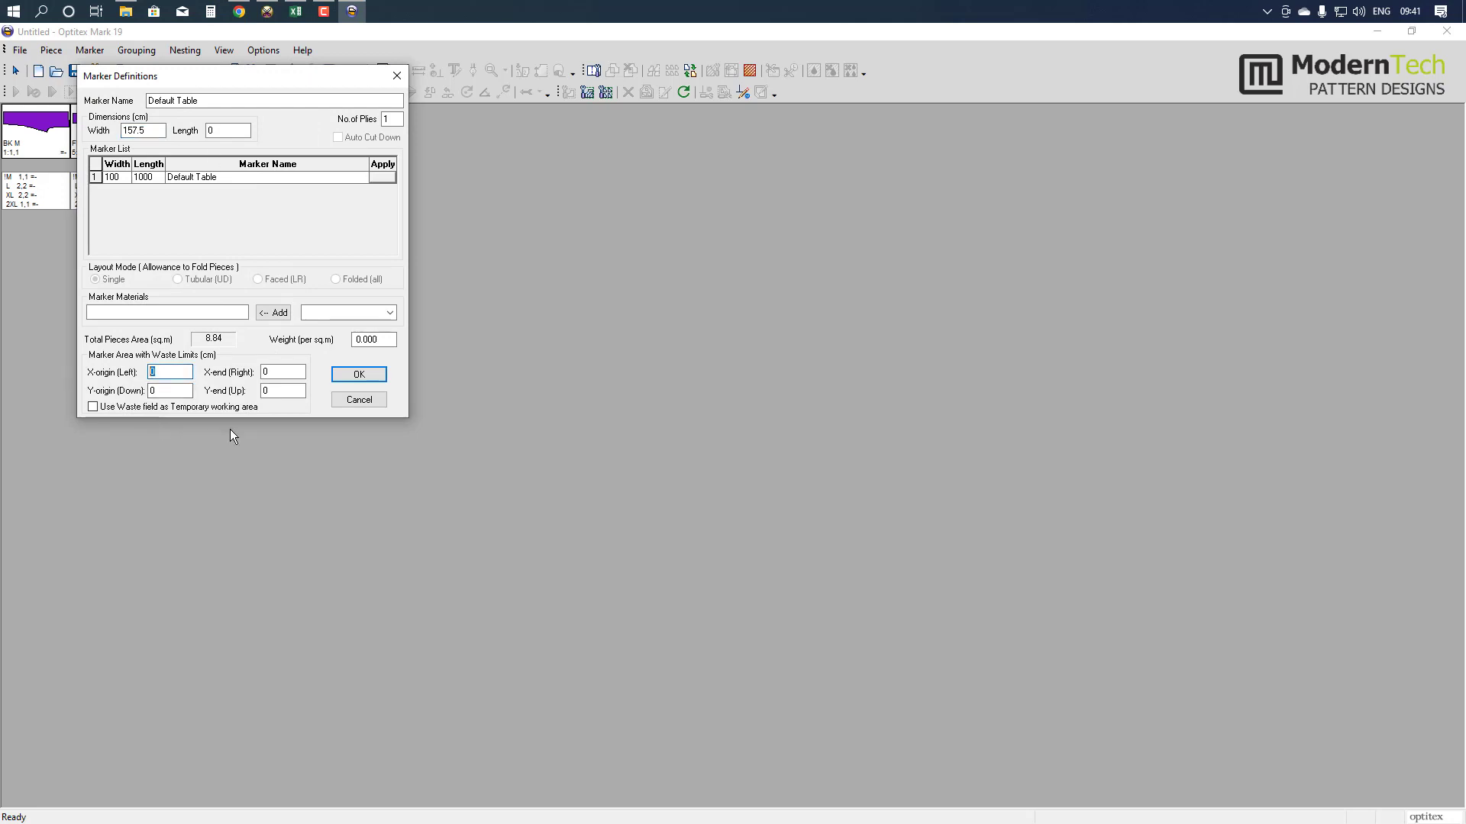
pyautogui.write('5')
pyautogui.press('Tab')
pyautogui.write('5')
pyautogui.press('Tab')
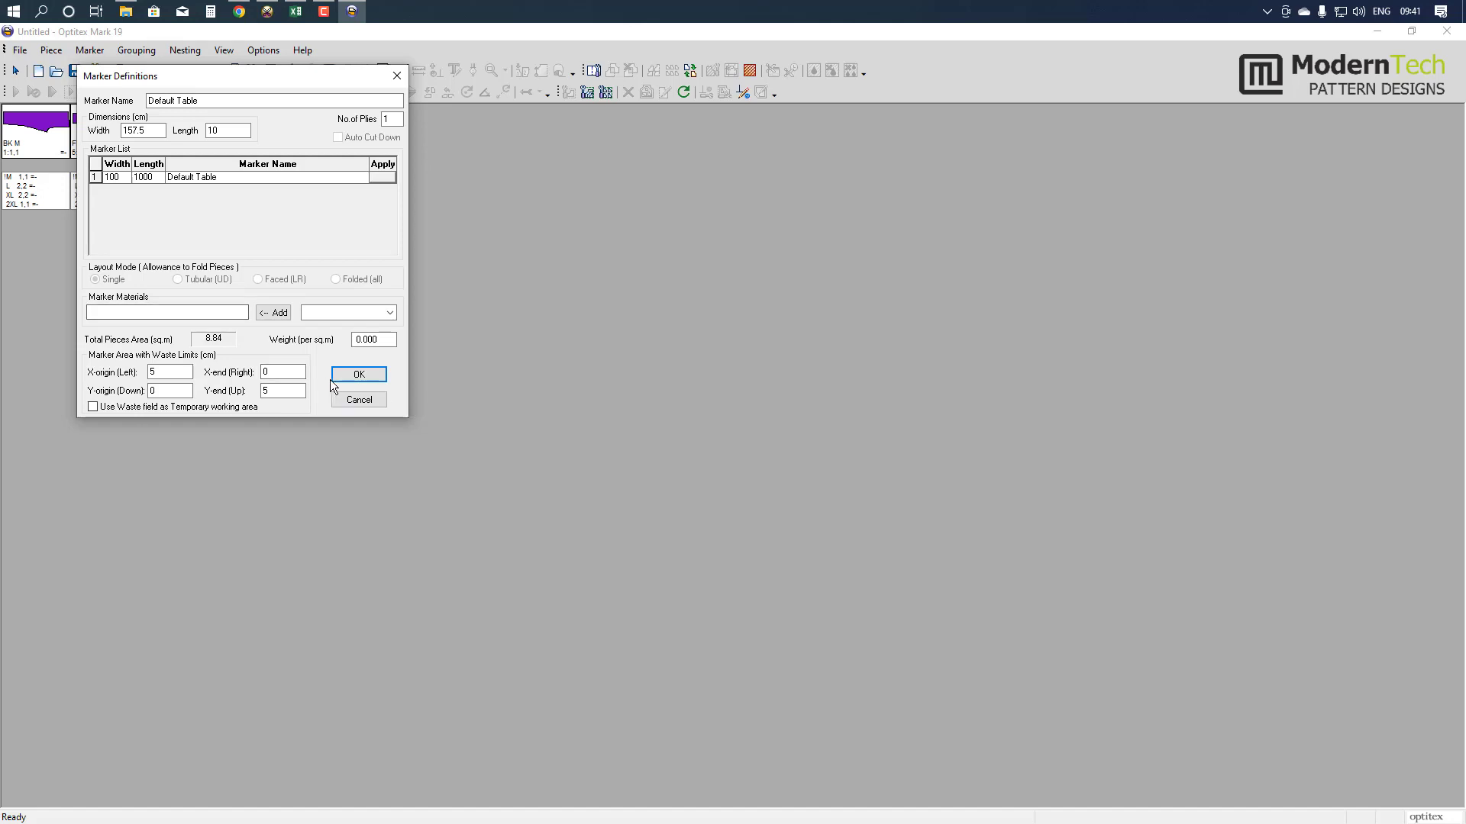
pyautogui.click(359, 374)
pyautogui.click(277, 284)
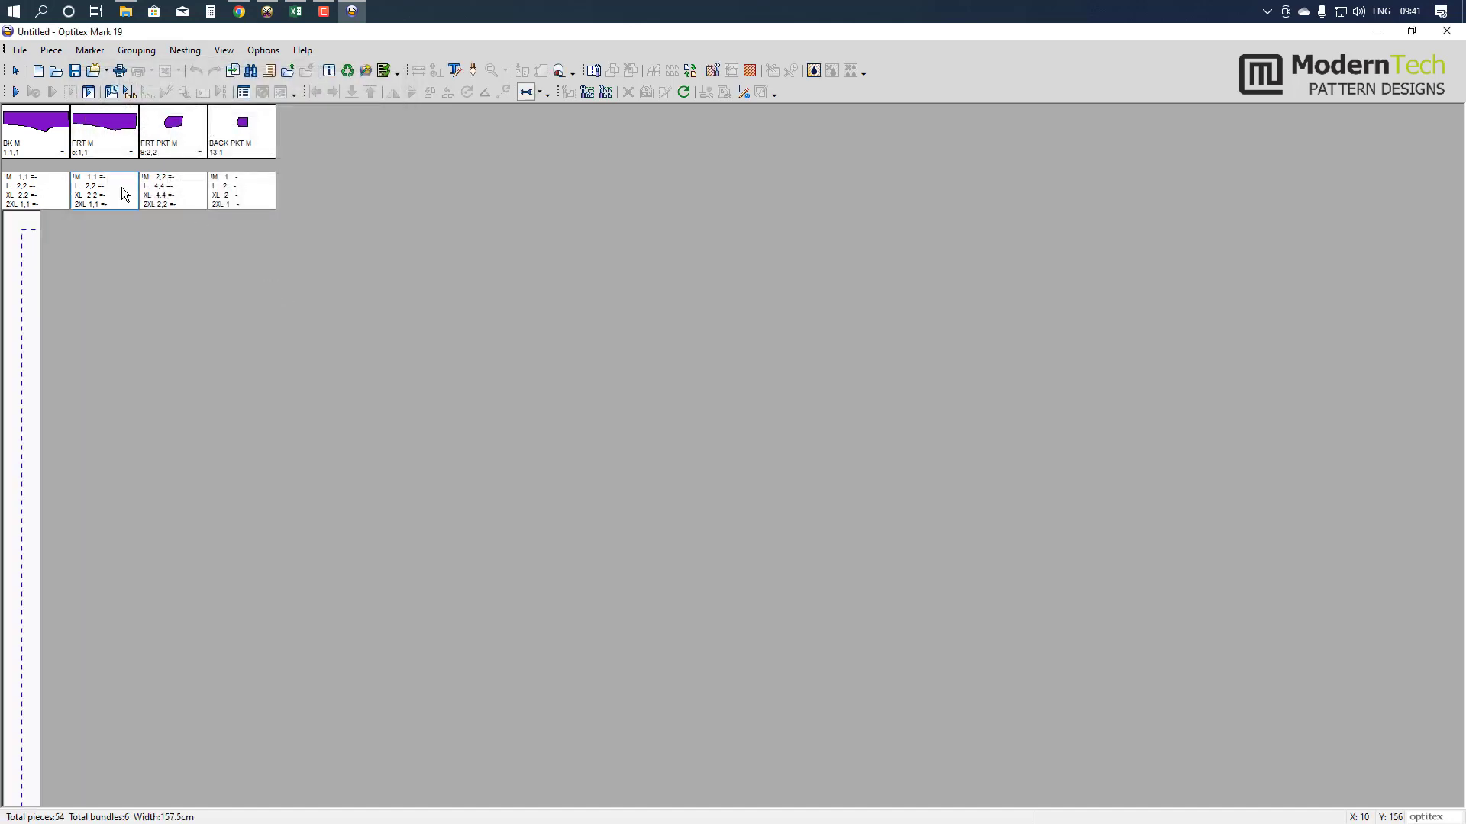
# - Set the table length to 10000 and the fabric weight to 180
pyautogui.click(90, 49)
pyautogui.click(123, 72)
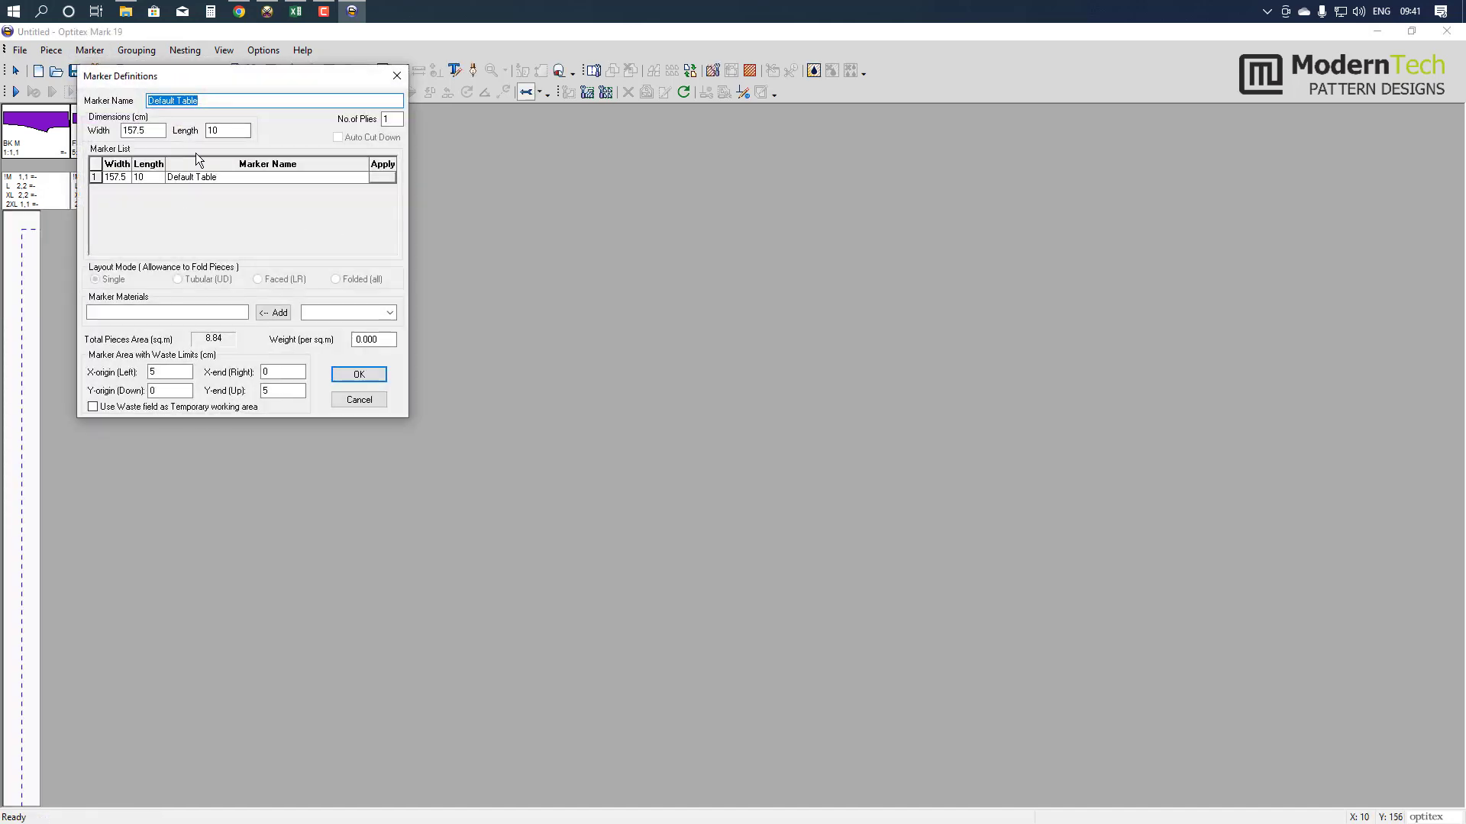
pyautogui.press('Tab')
pyautogui.press('Tab')
pyautogui.write('1000')
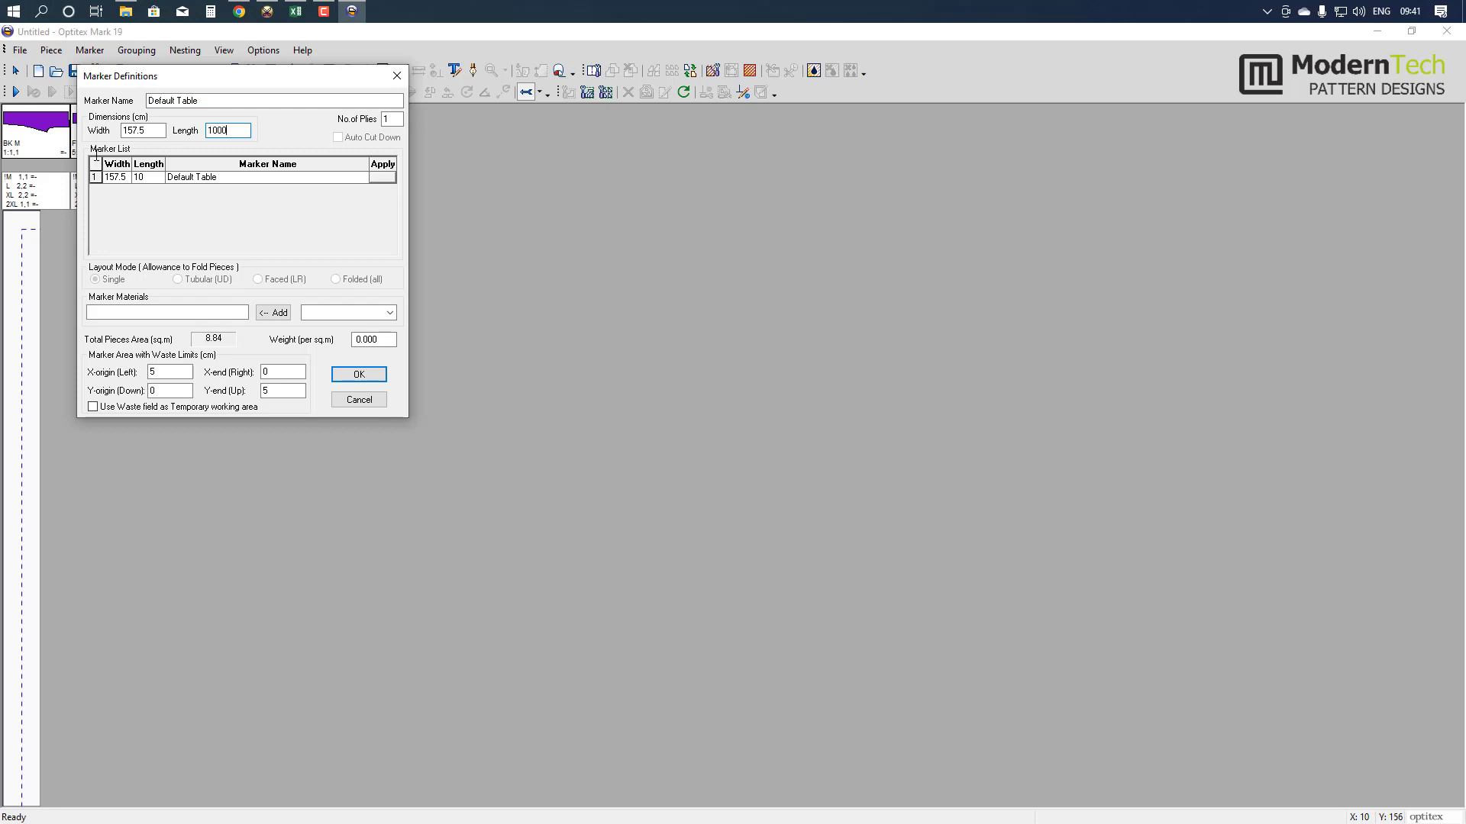
pyautogui.write('0')
pyautogui.press('Tab')
pyautogui.press('Tab')
pyautogui.press('Tab')
pyautogui.write('1')
pyautogui.write('80')
pyautogui.press('Return')
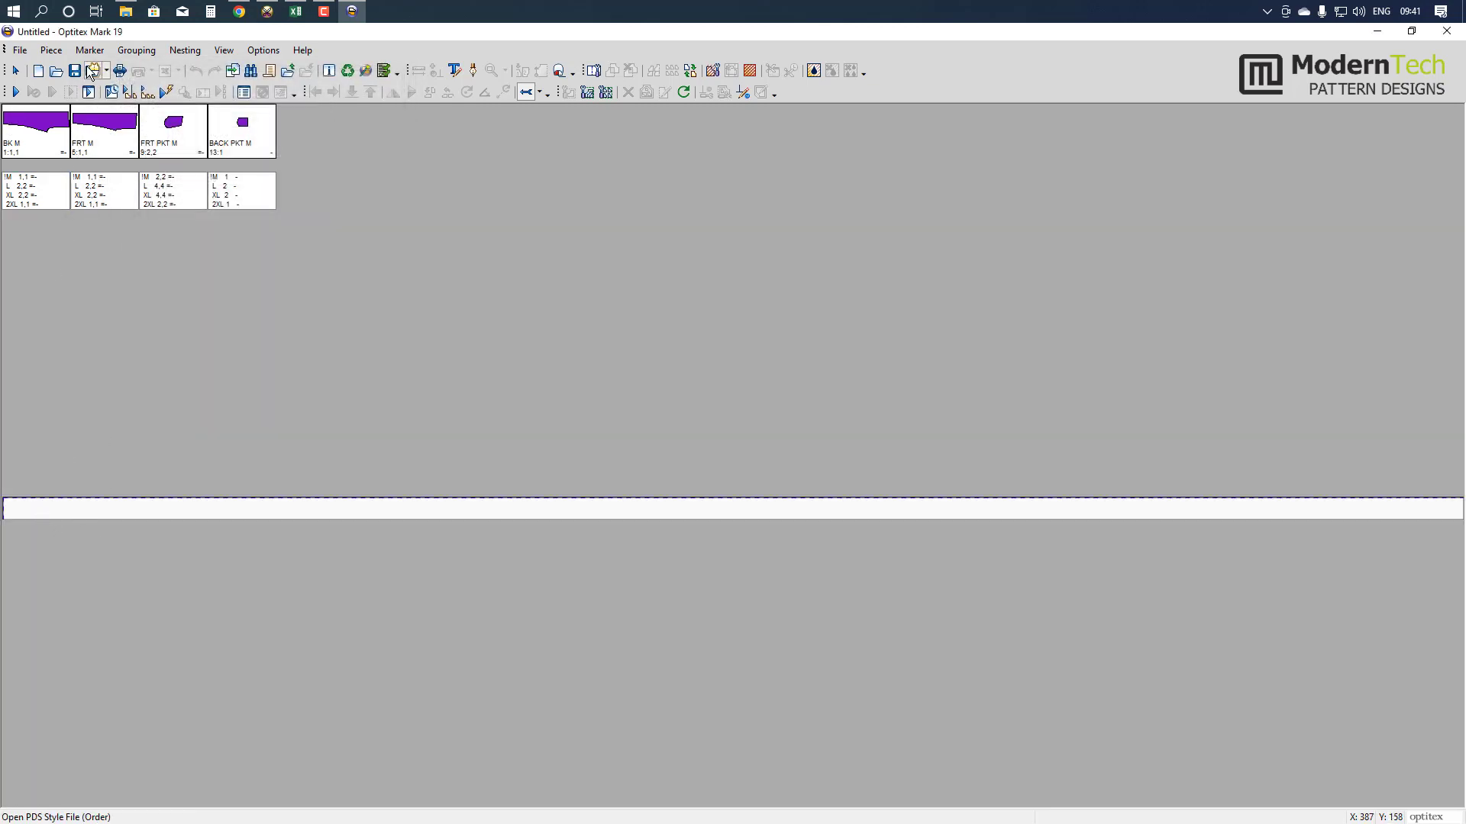
# - Correct the table length back to 10000 cm in Marker Definitions
pyautogui.click(89, 50)
pyautogui.click(116, 74)
pyautogui.click(241, 131)
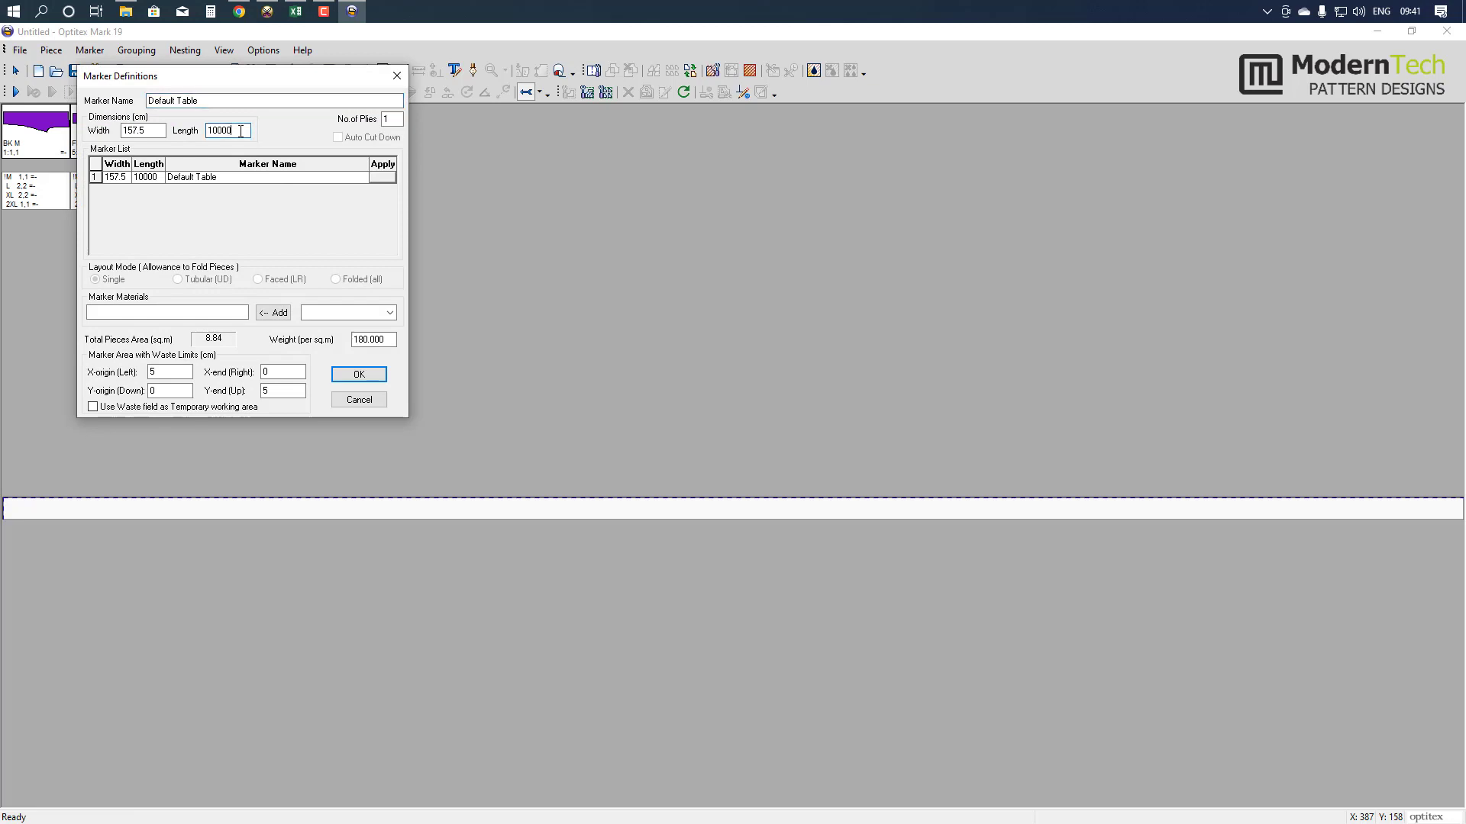
pyautogui.press('BackSpace')
pyautogui.click(360, 374)
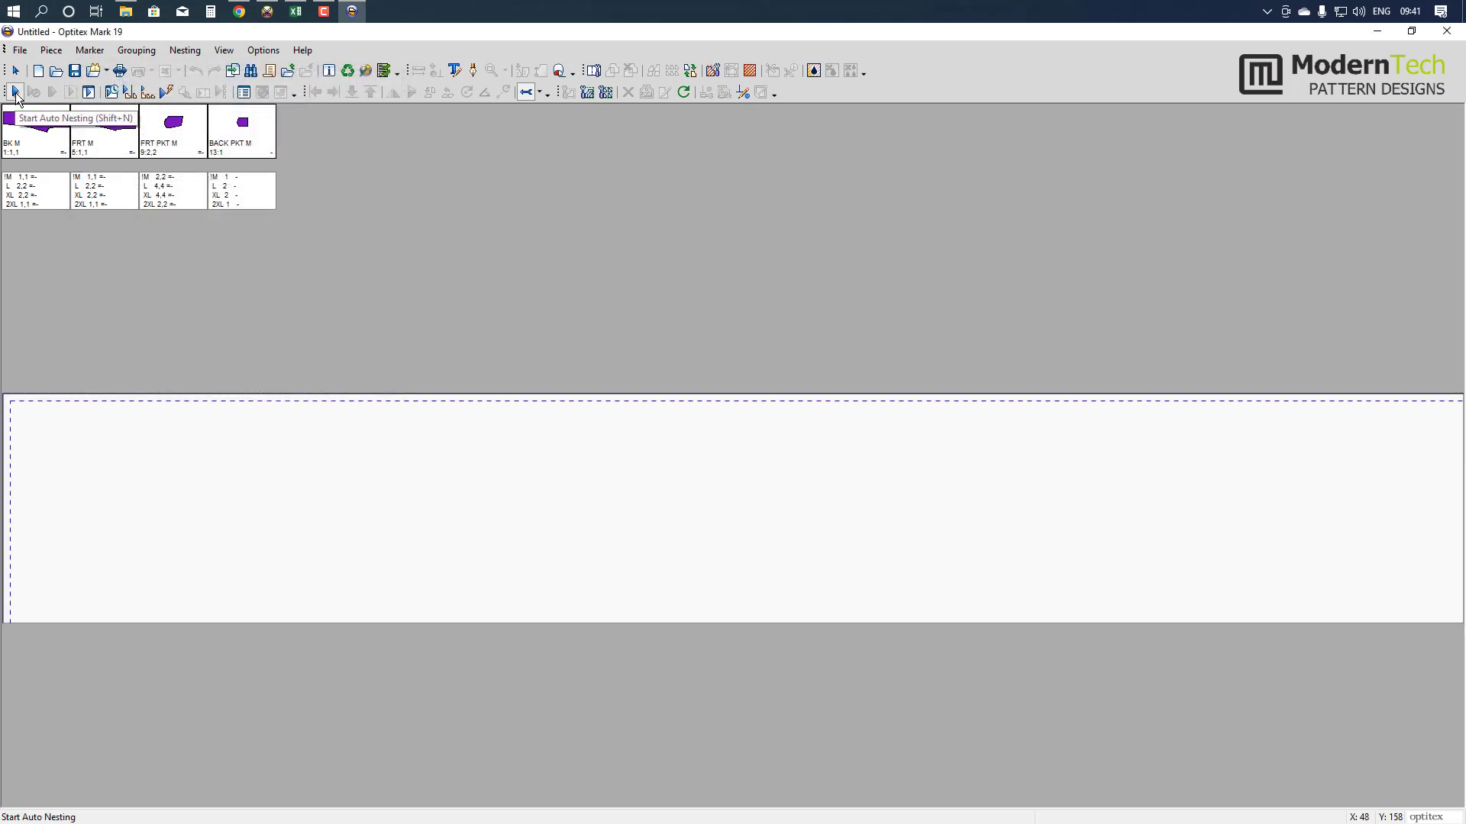
# - Run auto nesting until all 54 pieces are placed, then stop it
pyautogui.click(16, 91)
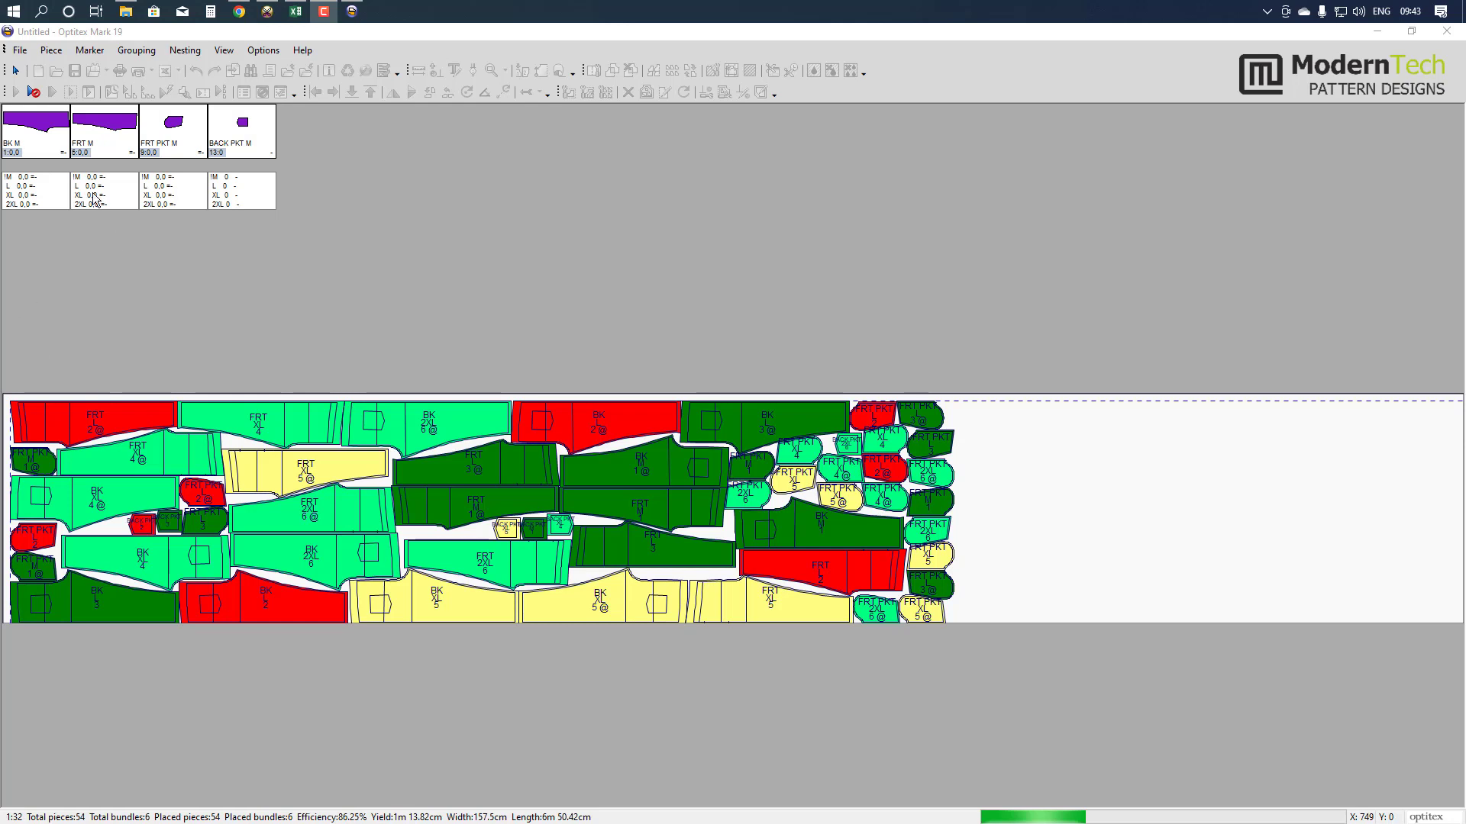
pyautogui.click(35, 95)
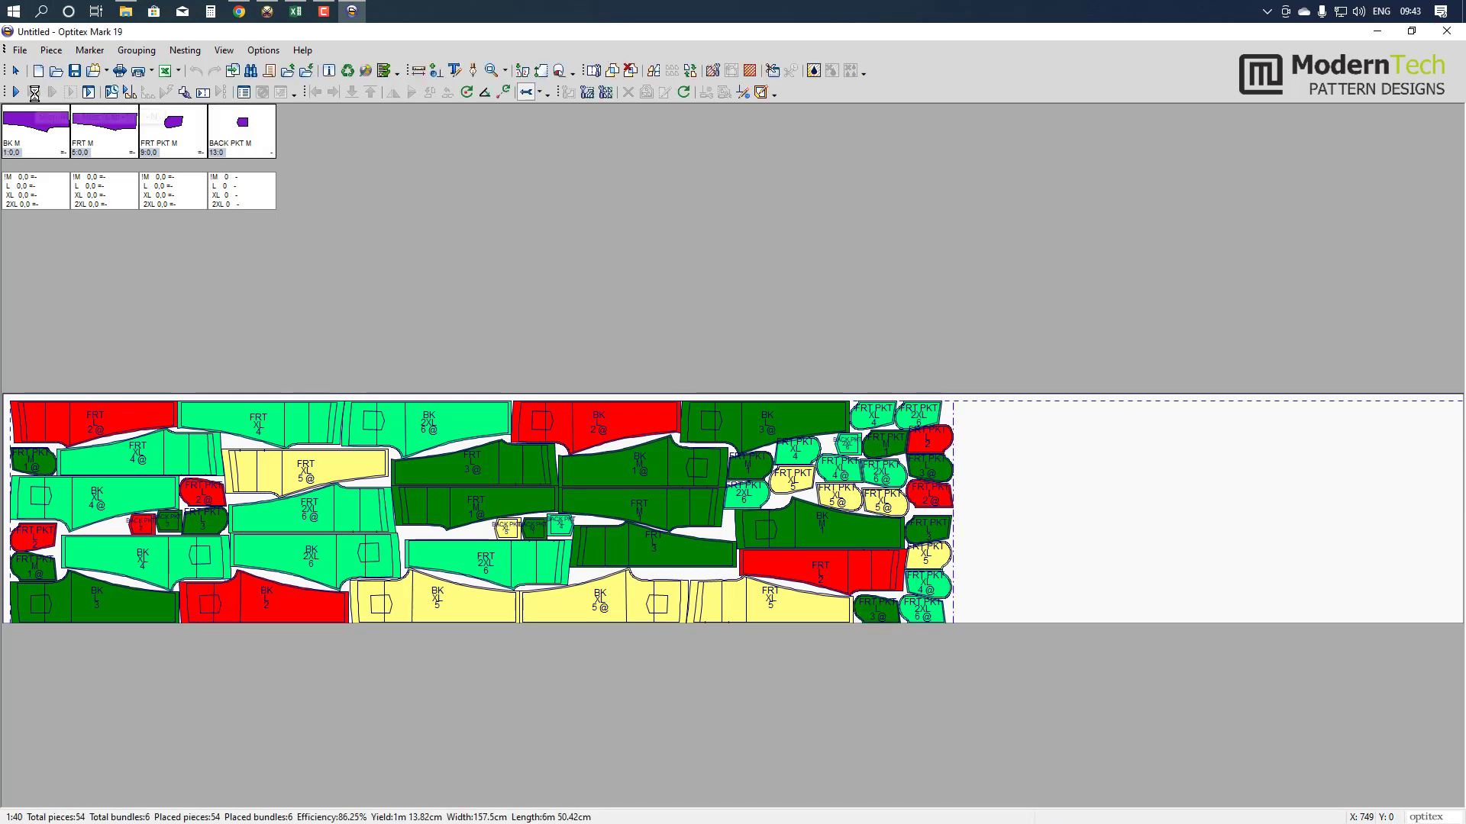
# - In Preferences > Status Line, enable weight per bundle, total weight and average per garment
pyautogui.hotkey('alt', 'o')
pyautogui.press('p')
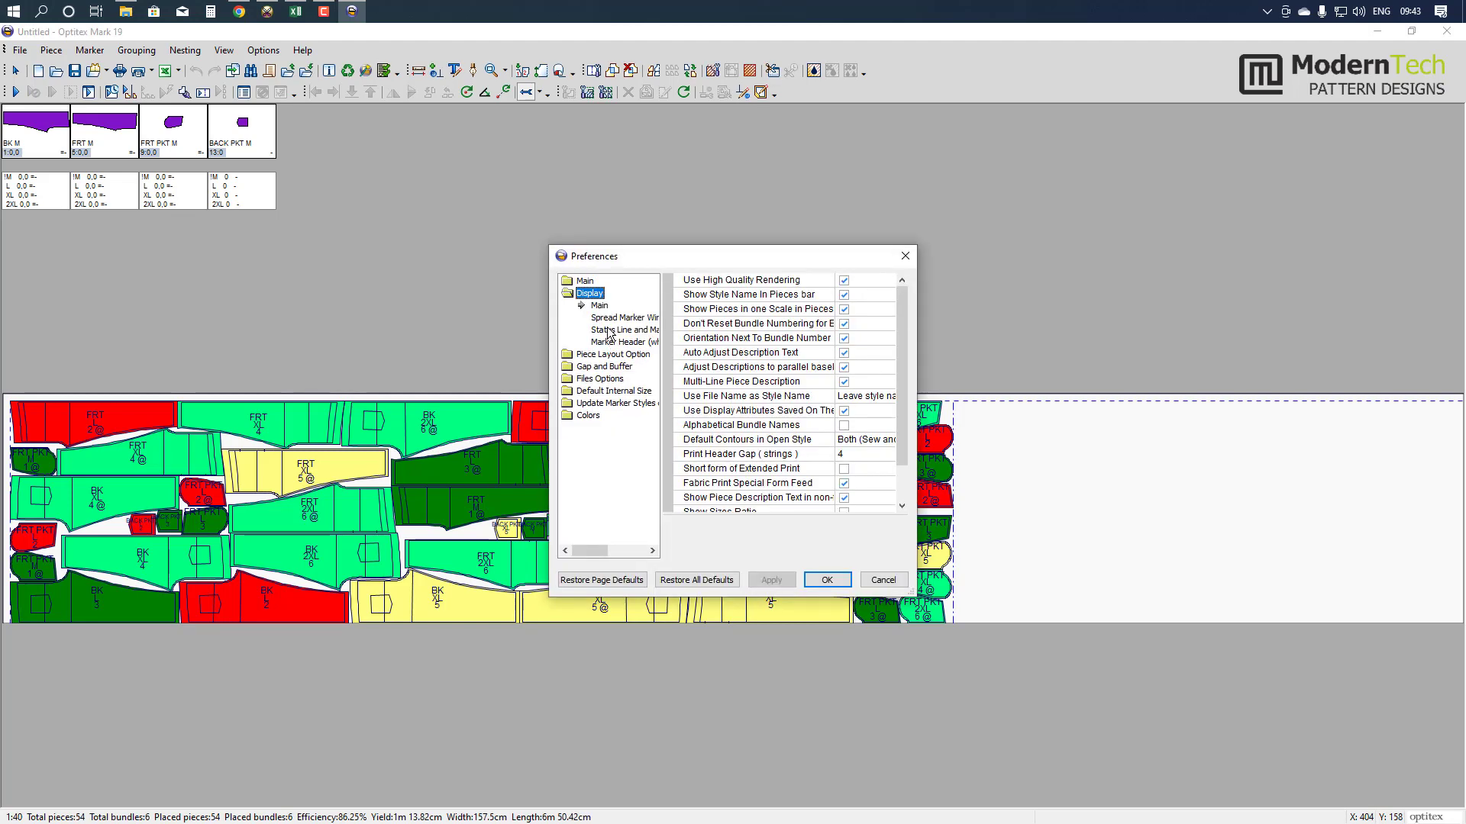
pyautogui.click(616, 330)
pyautogui.scroll(-1, 855, 481)
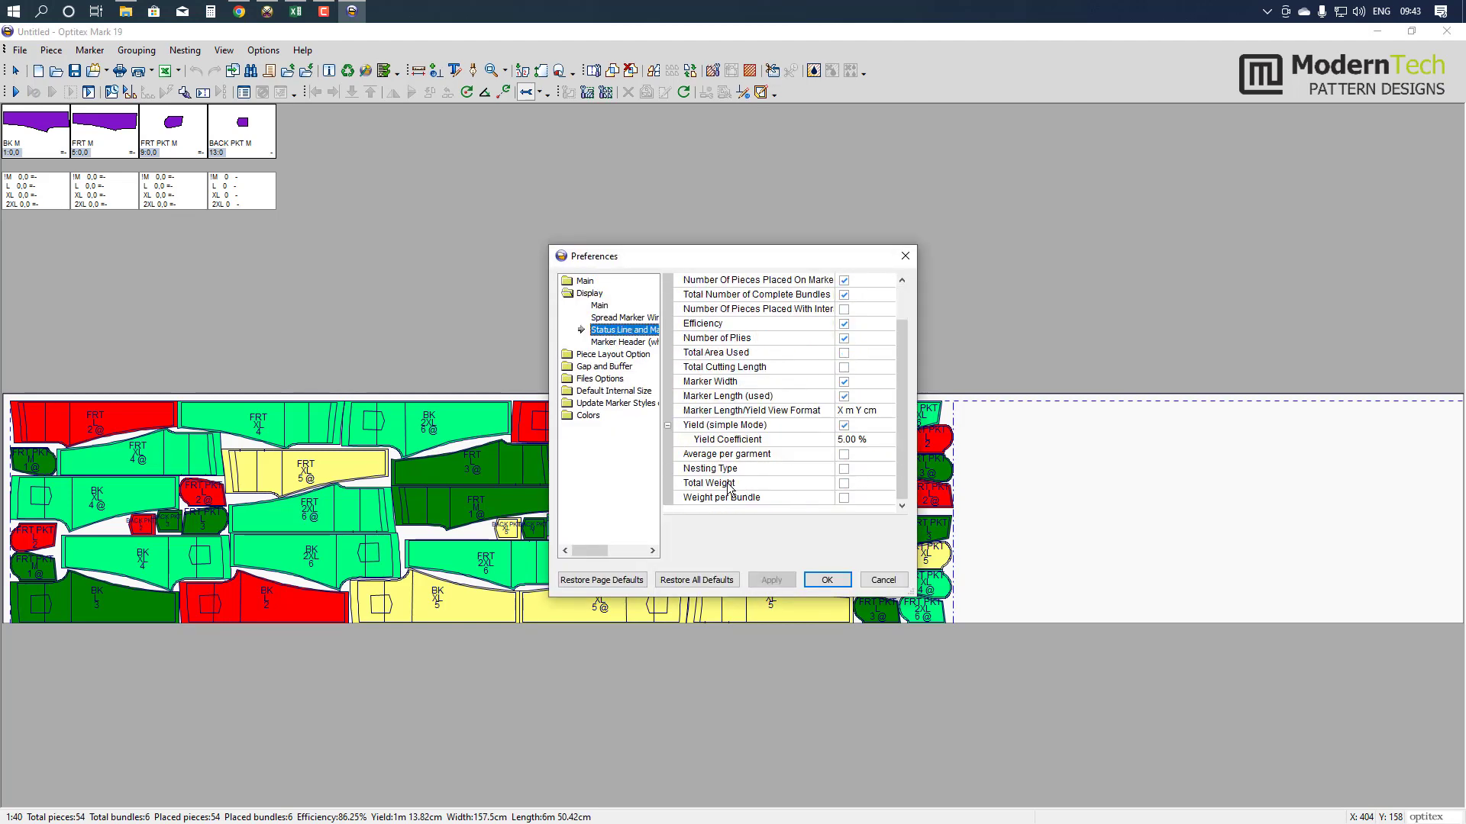
pyautogui.click(844, 497)
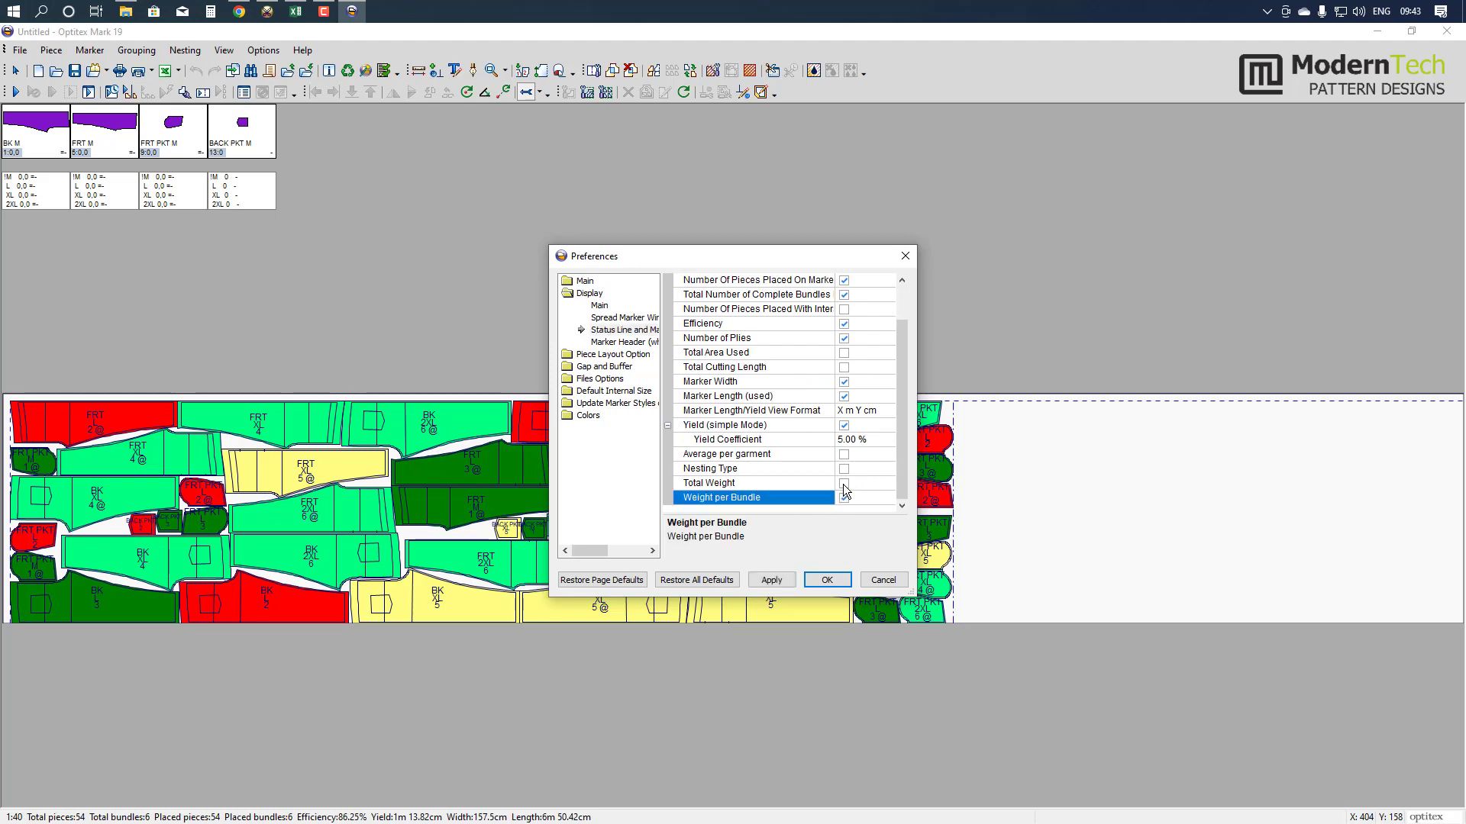
pyautogui.click(843, 455)
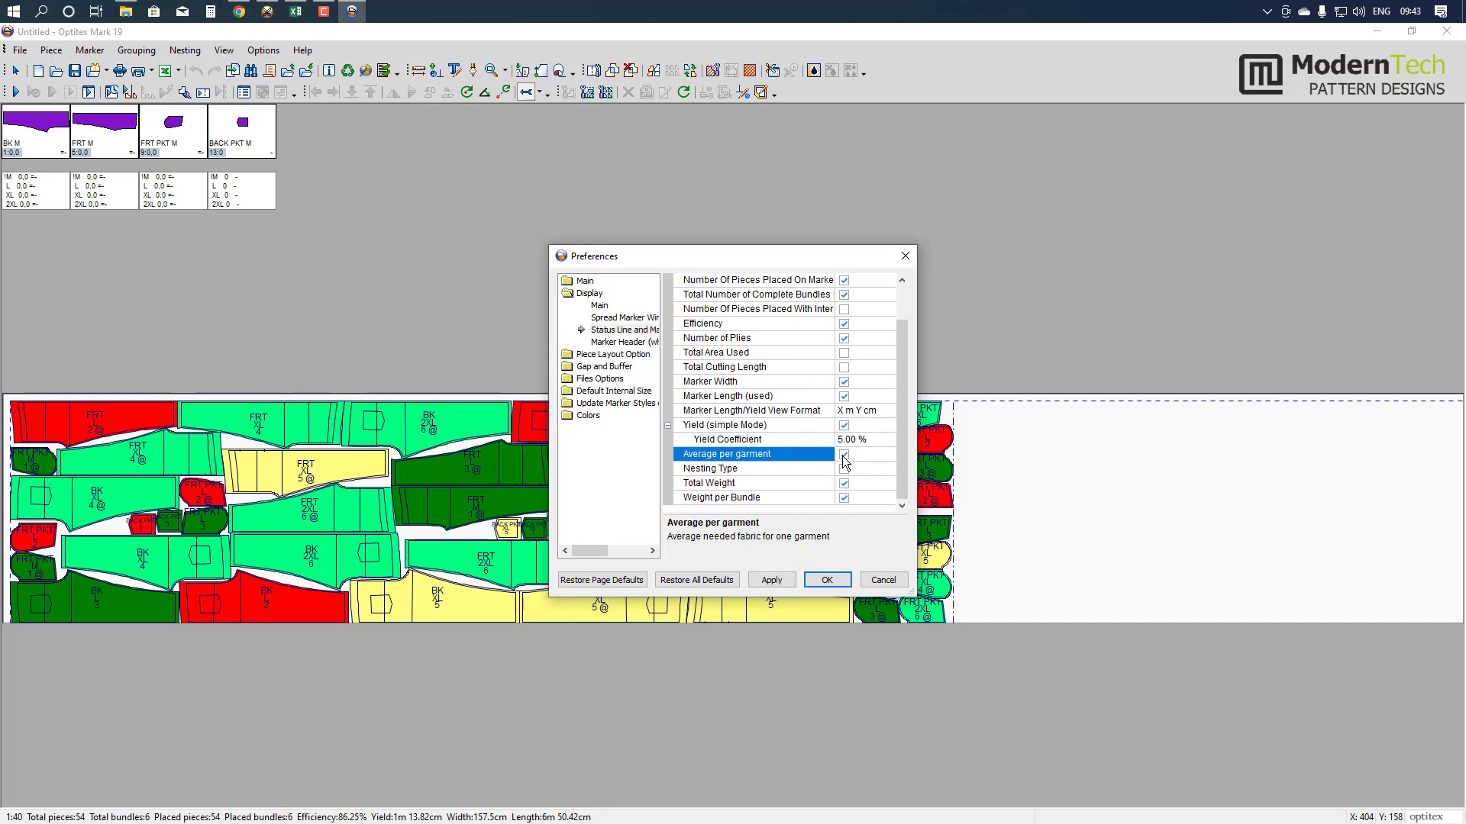
pyautogui.click(788, 582)
pyautogui.press('Return')
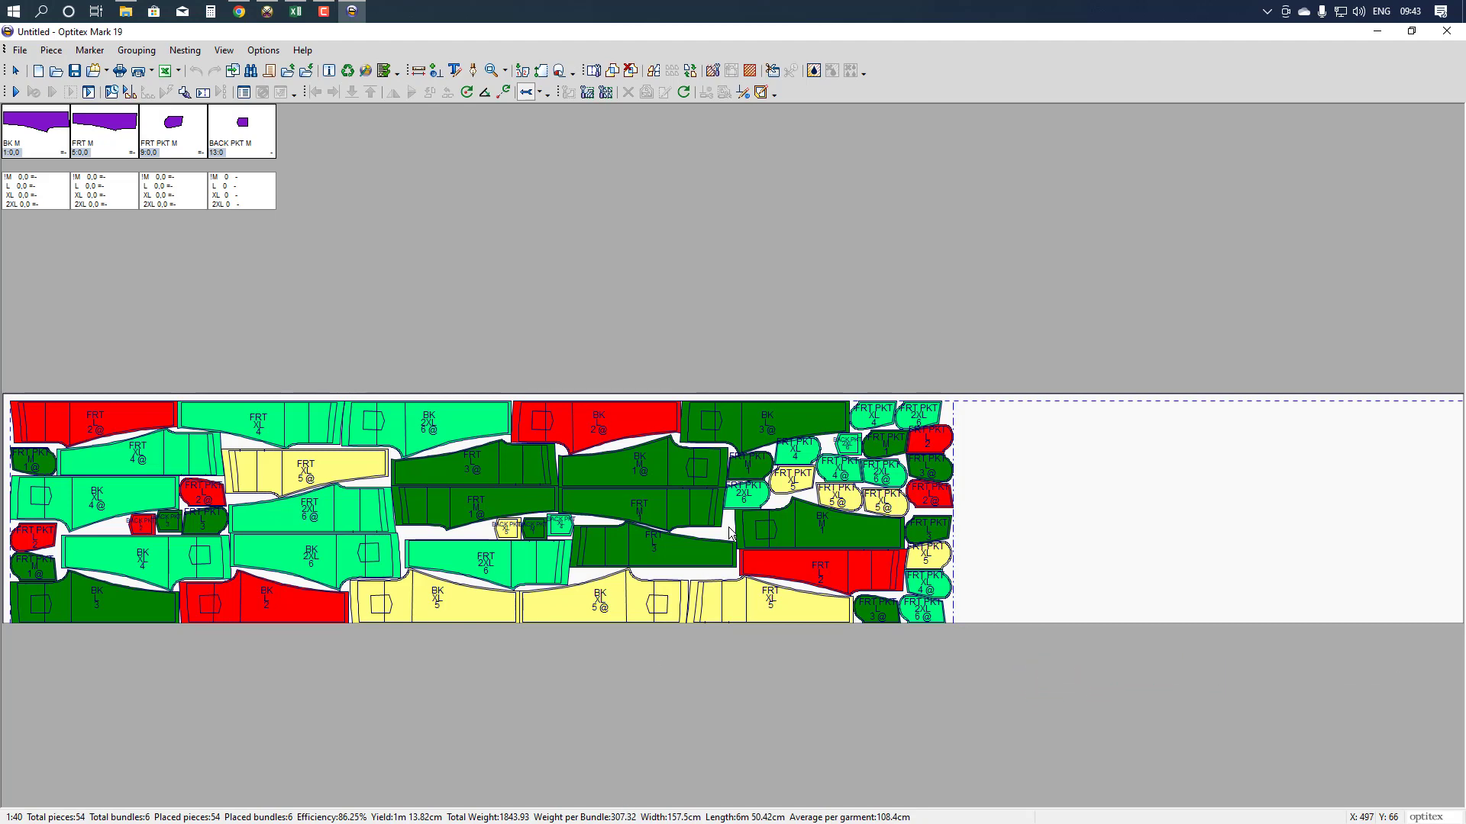
# - Save the marker as 123, confirming the personal folder as the destination
pyautogui.click(75, 70)
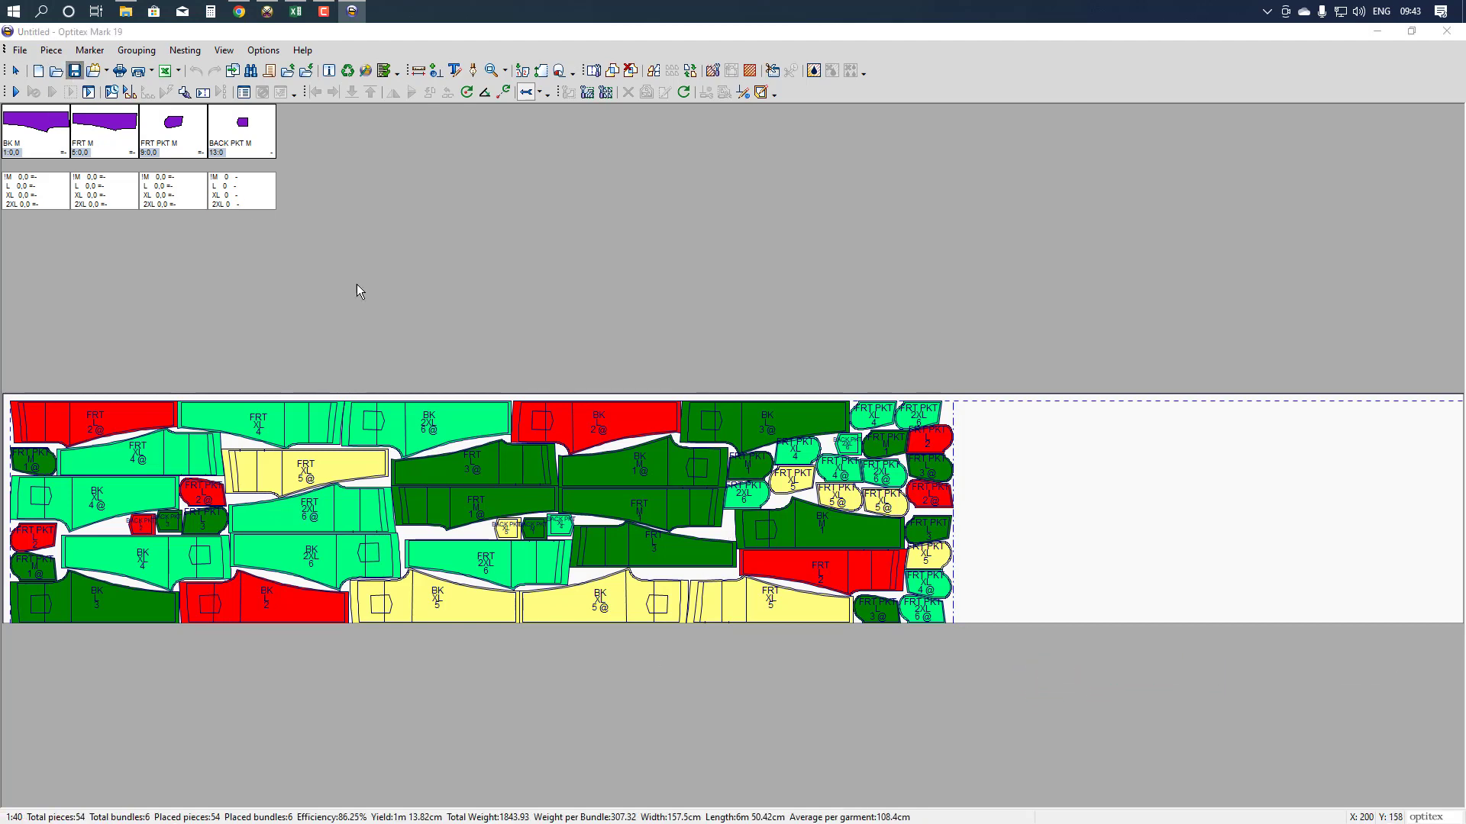
pyautogui.click(833, 543)
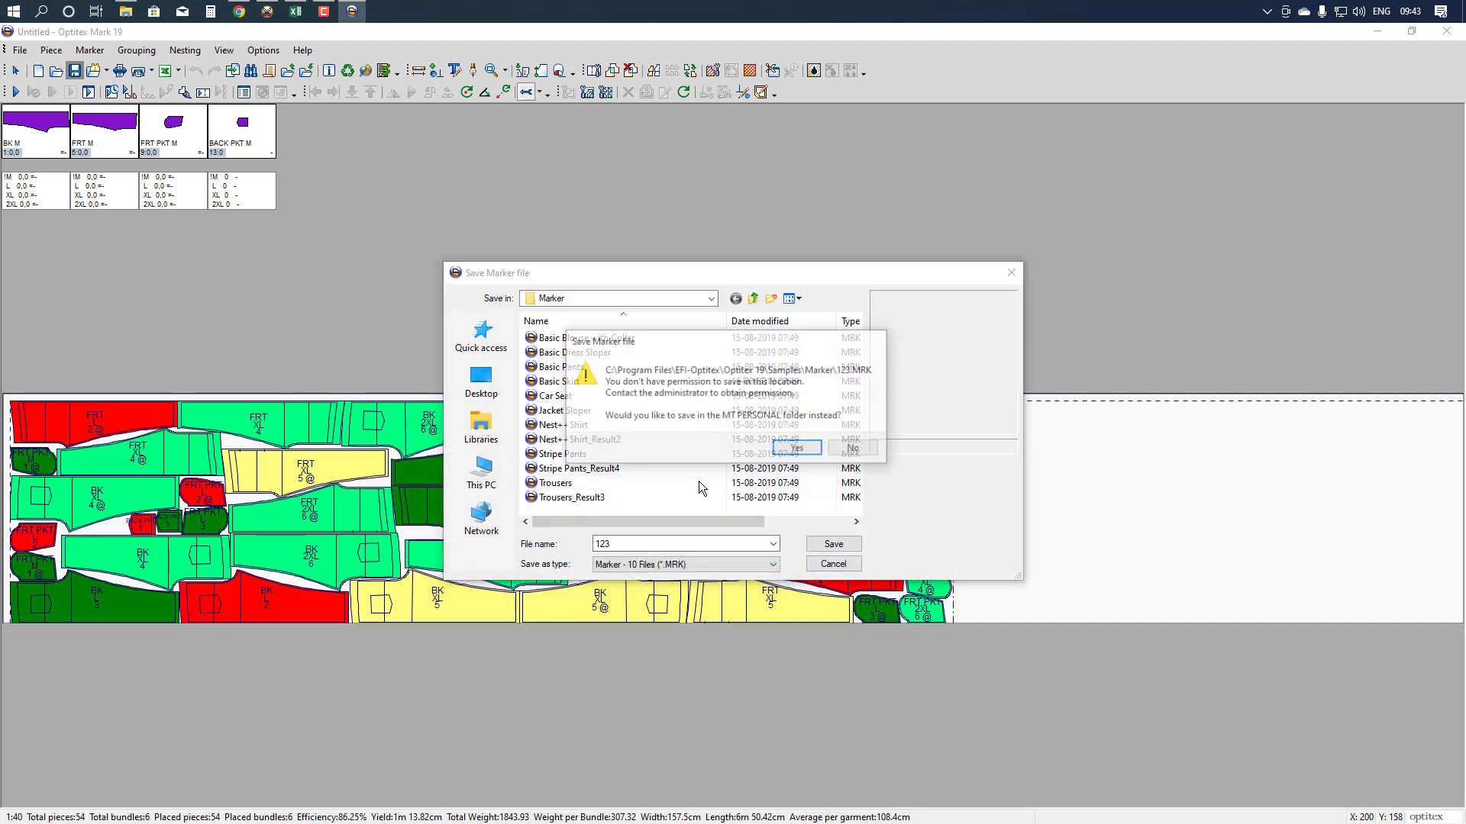
pyautogui.click(786, 449)
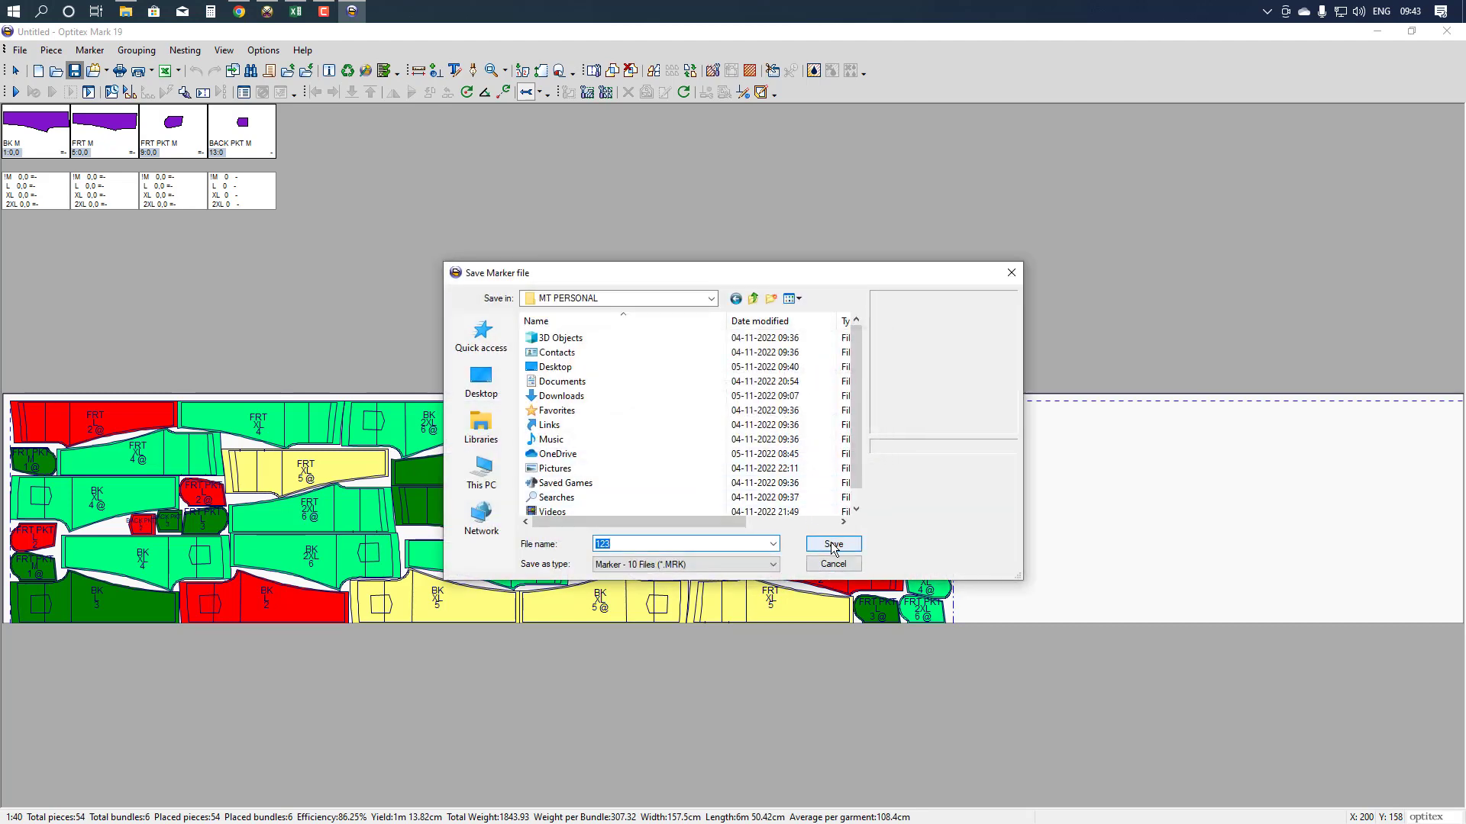